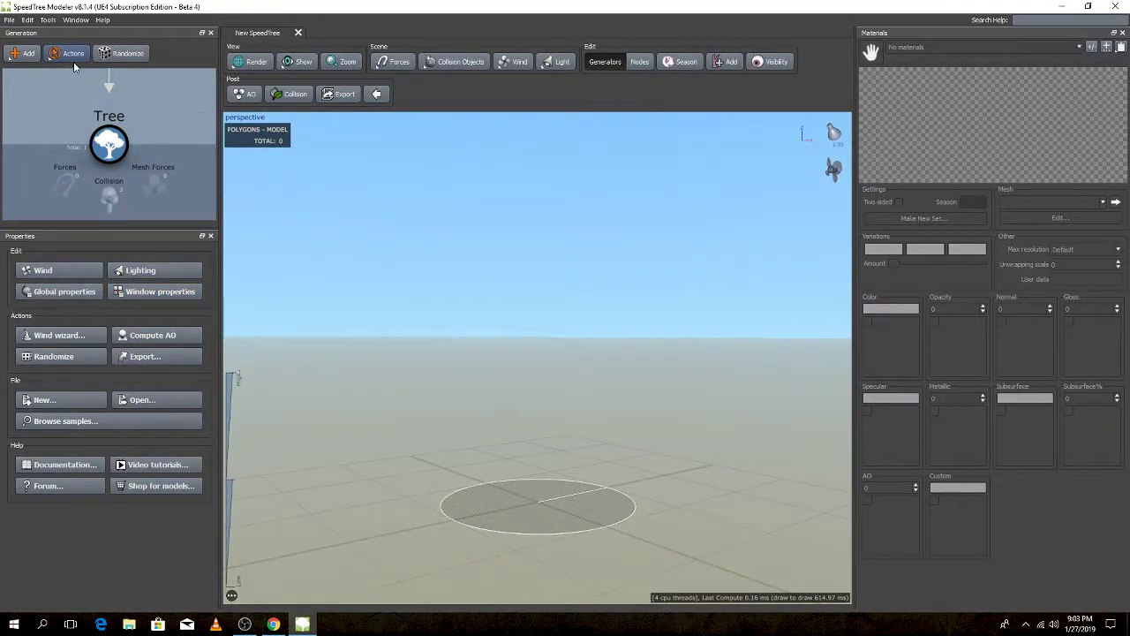
- Add a Trunk generator and reroll its random shape until the trunk curves gently
click(35, 56)
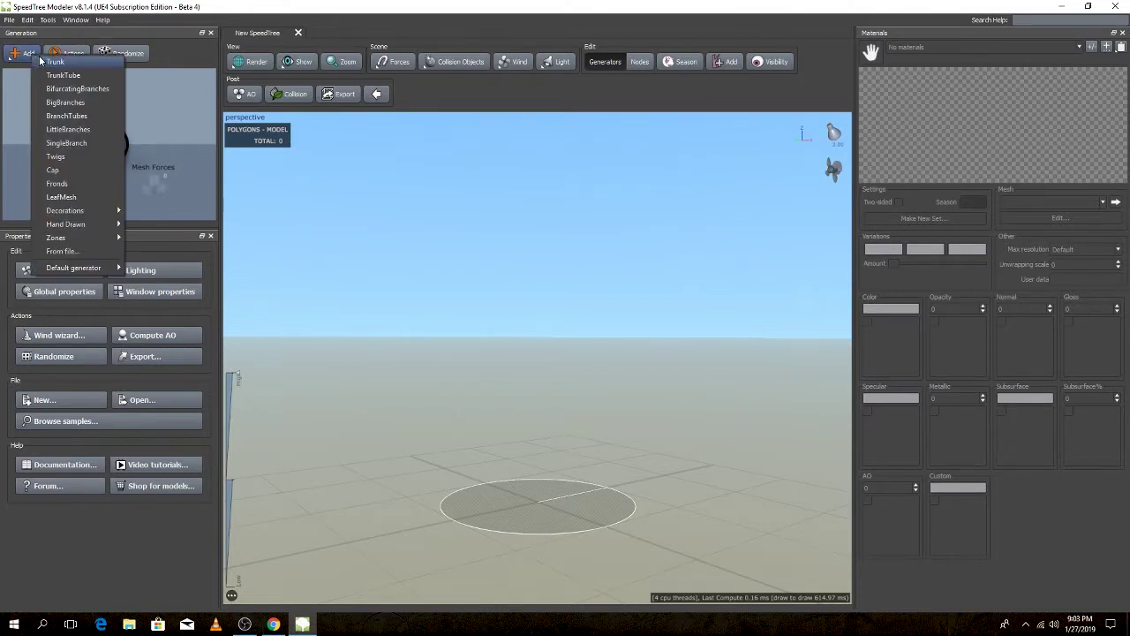
click(44, 62)
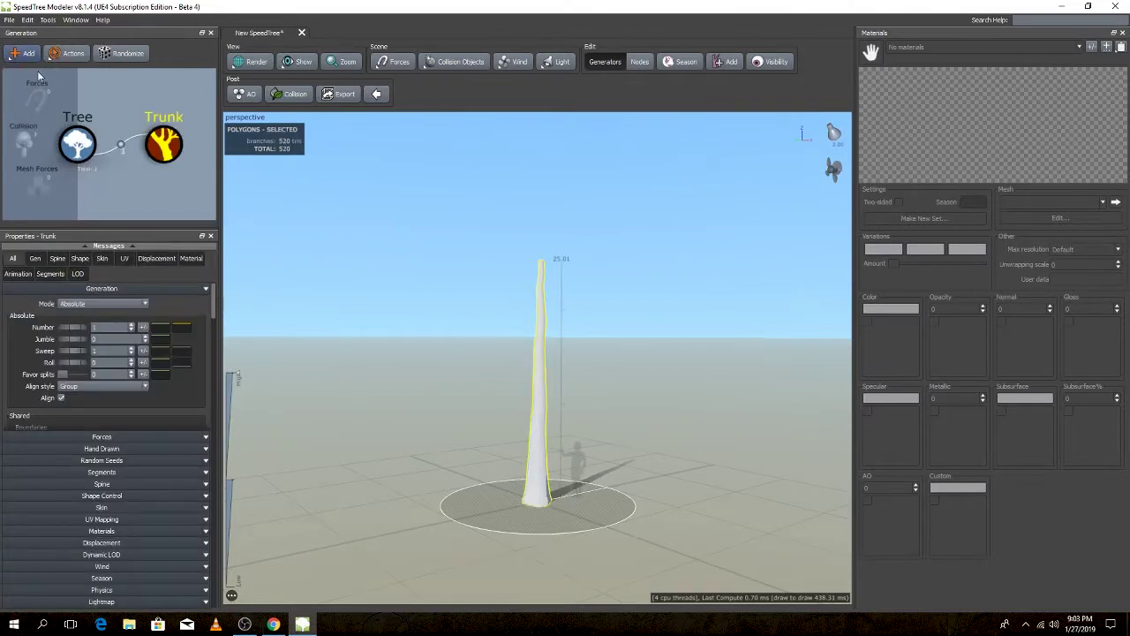
click(118, 53)
click(117, 53)
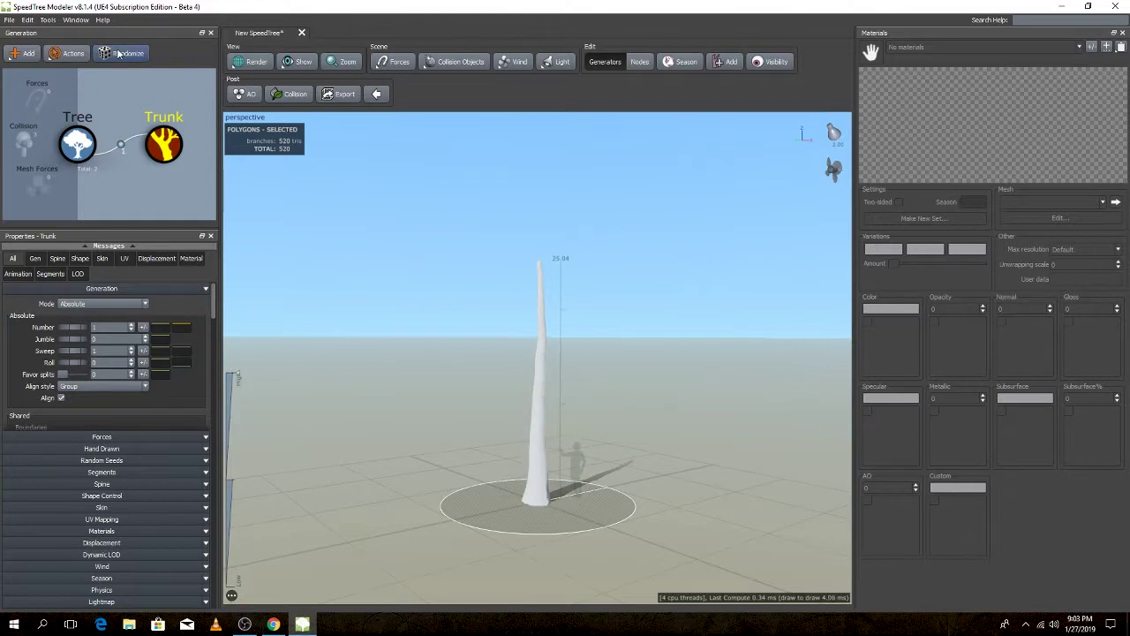
click(117, 53)
click(117, 53)
click(118, 53)
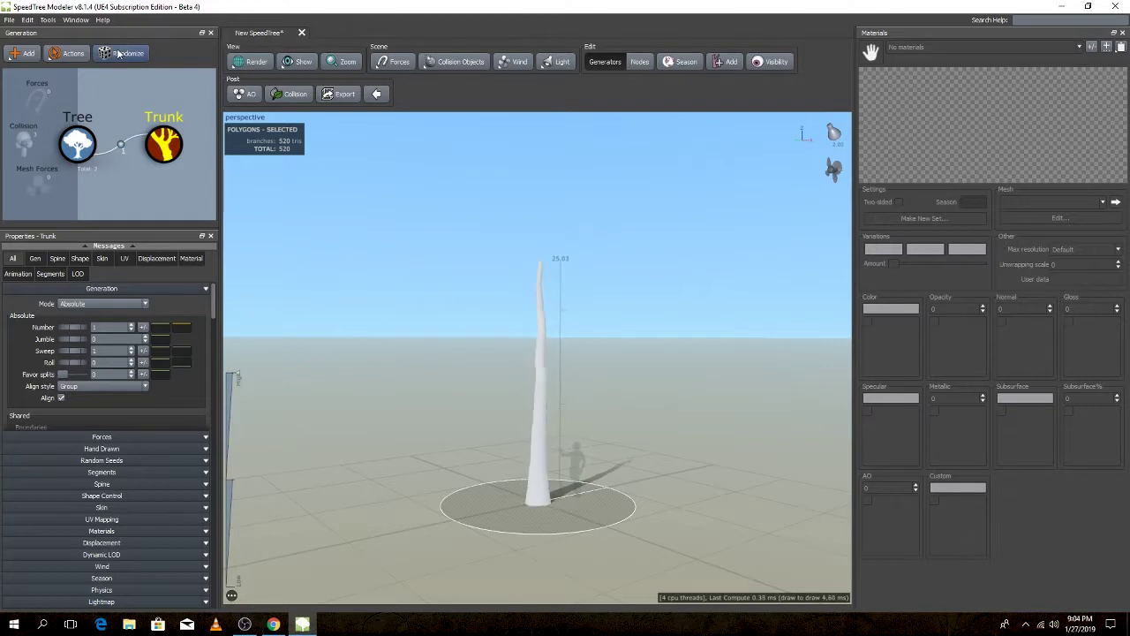
click(117, 53)
click(117, 53)
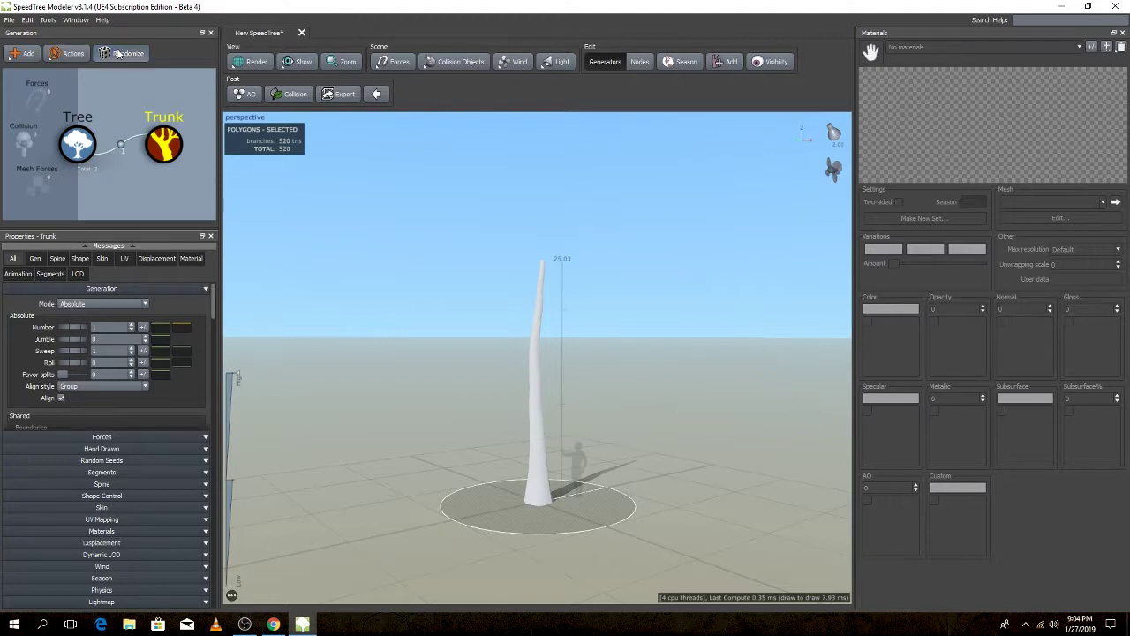
click(117, 53)
click(117, 53)
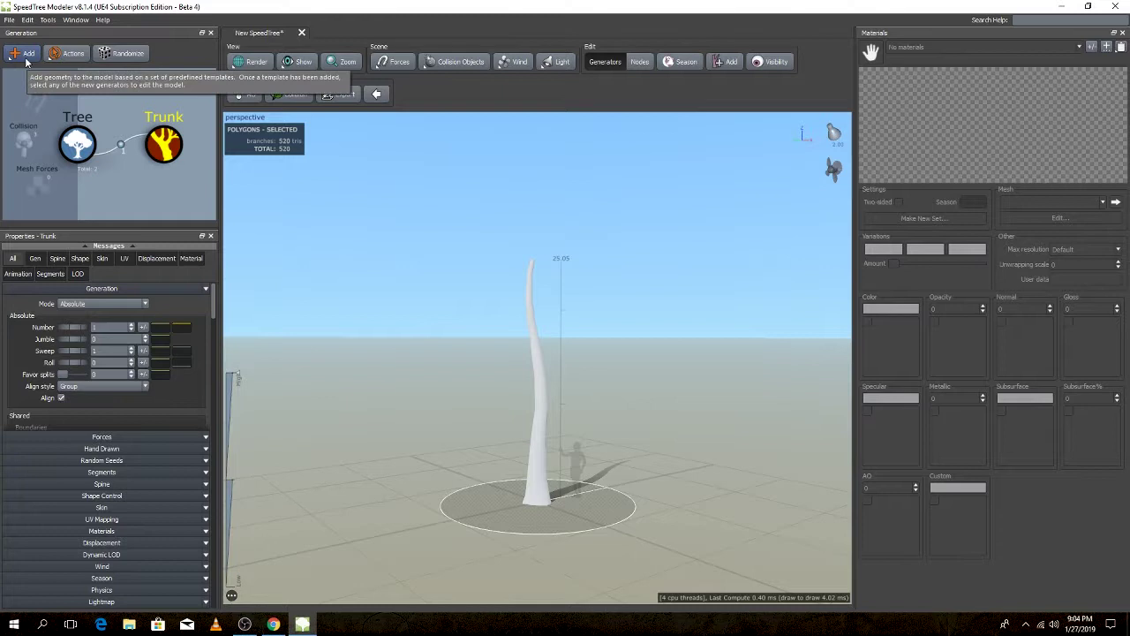
- Add a BigBranches generator growing off the trunk
click(25, 56)
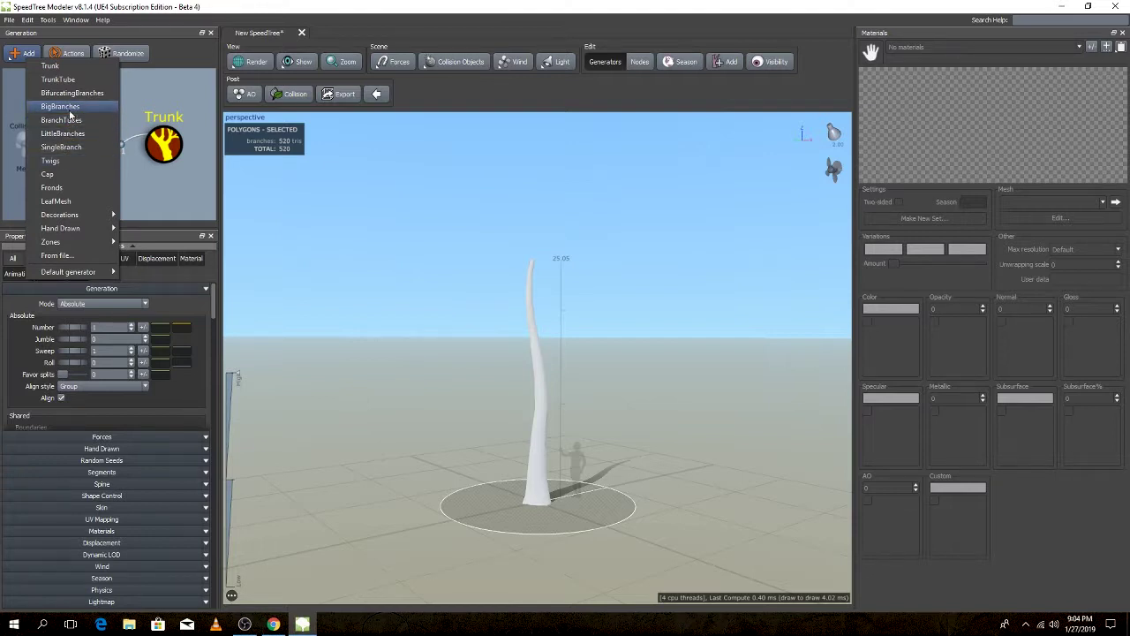
click(60, 106)
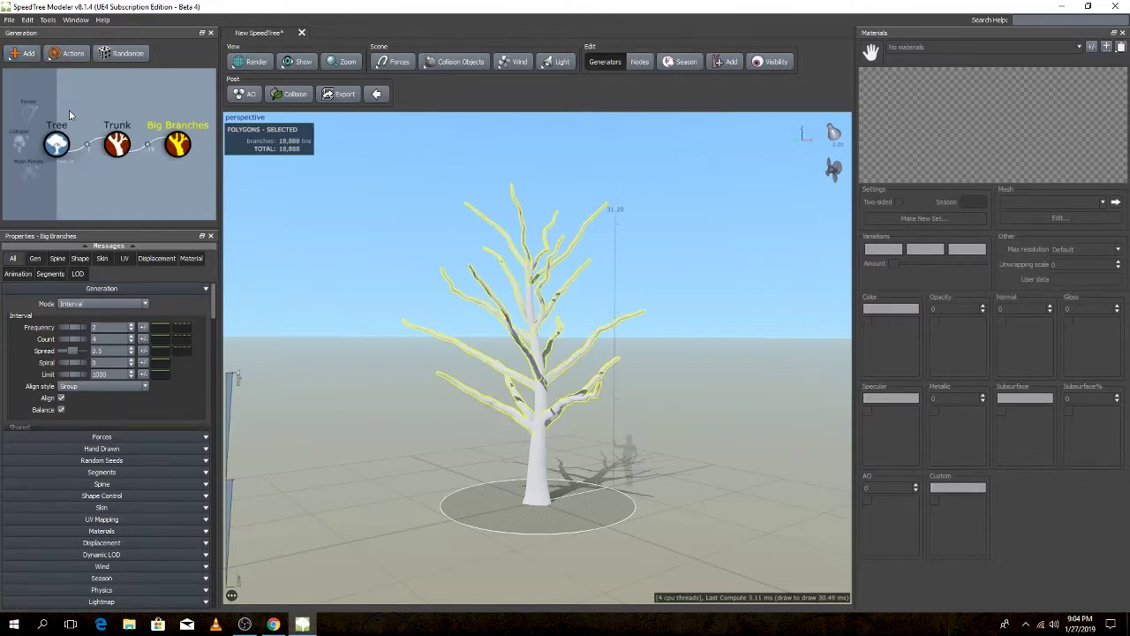
click(30, 56)
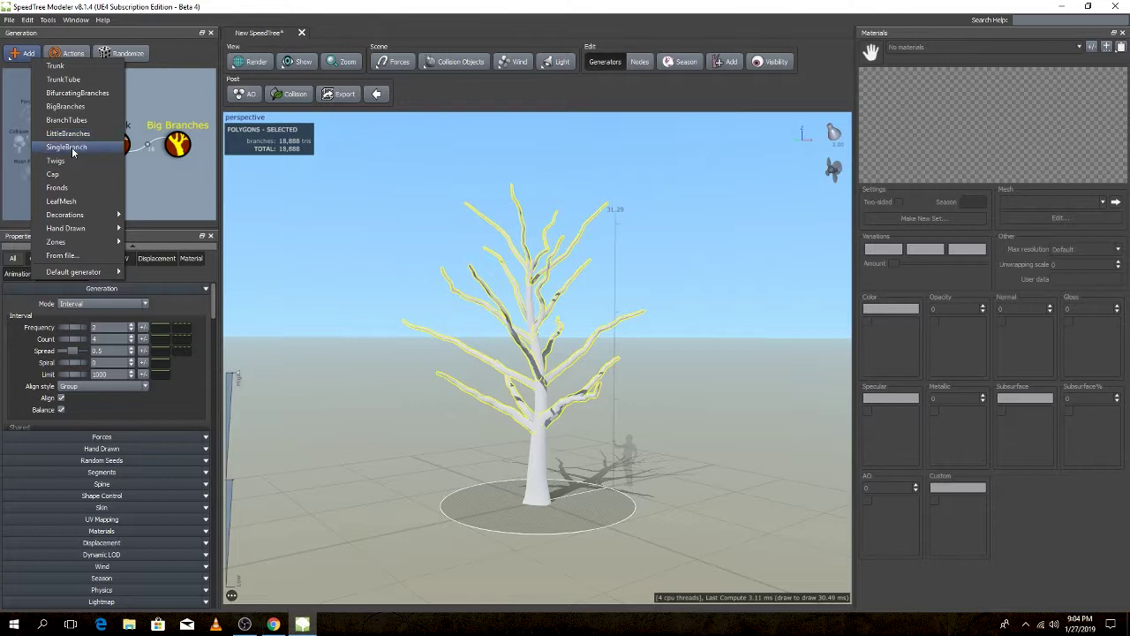
- Reroll the big branches' random layout three times
click(114, 58)
click(128, 54)
click(133, 56)
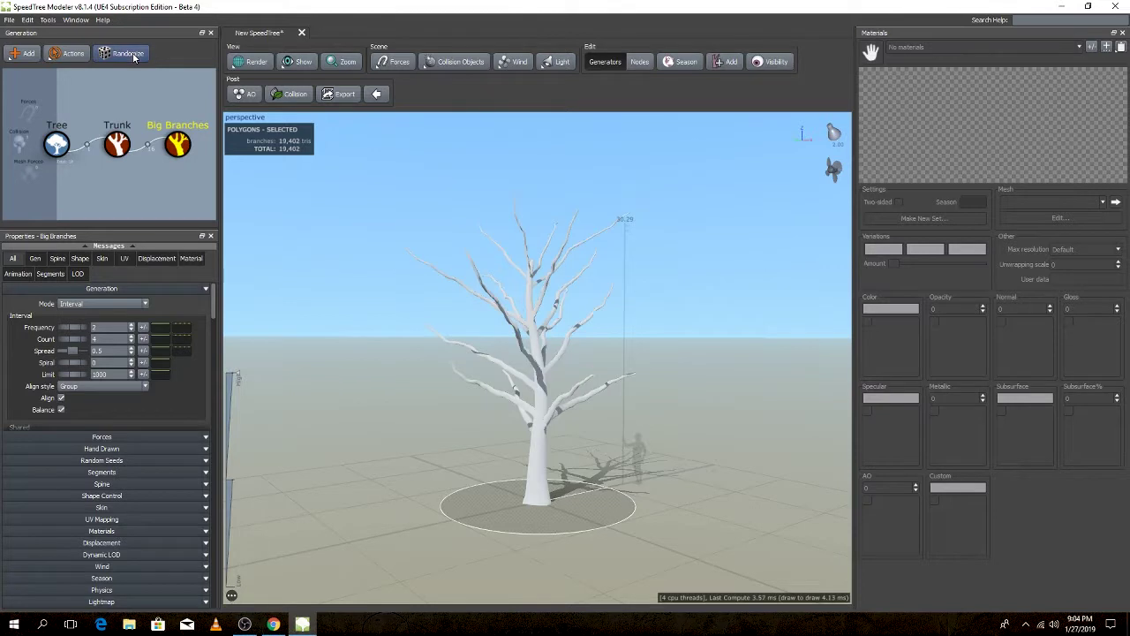
click(133, 56)
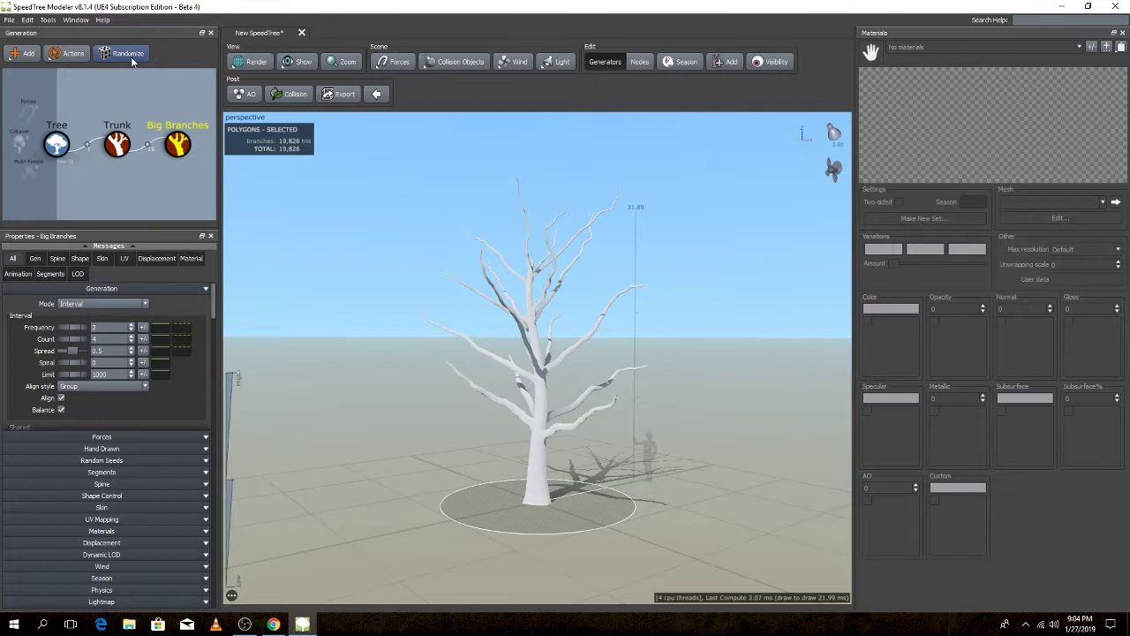
- Try Proportional, Proportional steps and Absolute steps modes, then return to Interval and reroll
click(97, 304)
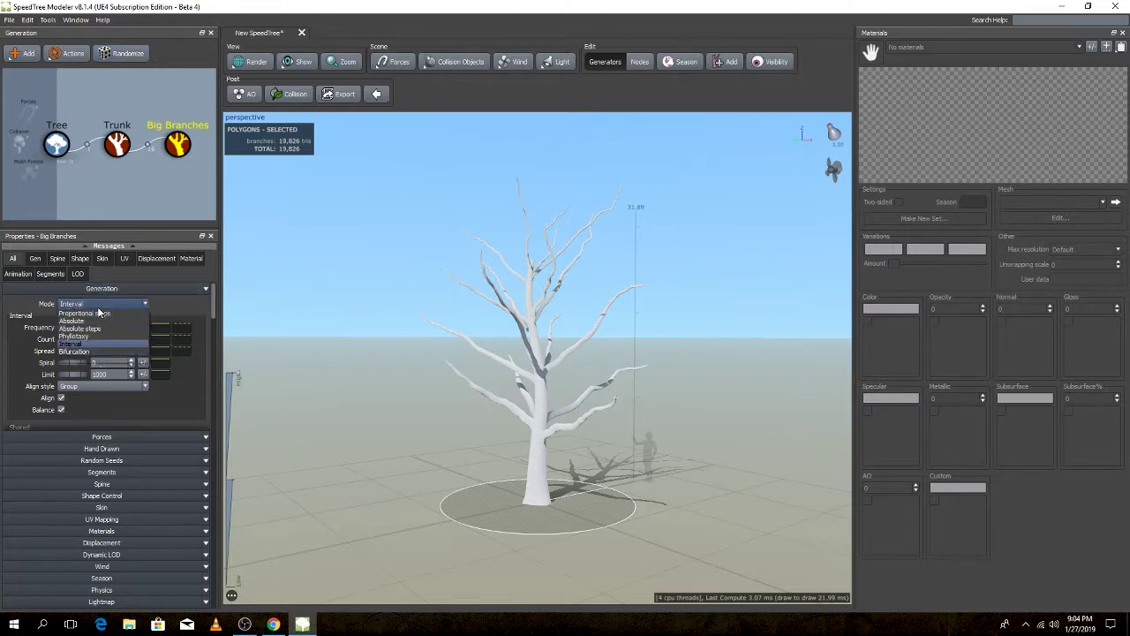
click(97, 321)
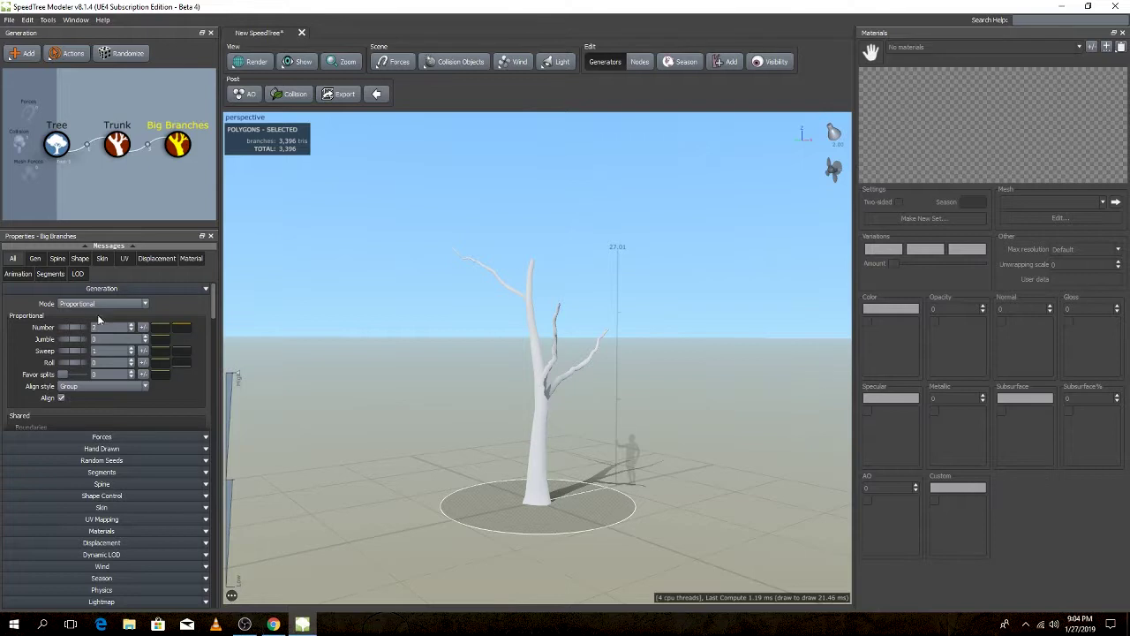
click(97, 305)
click(99, 328)
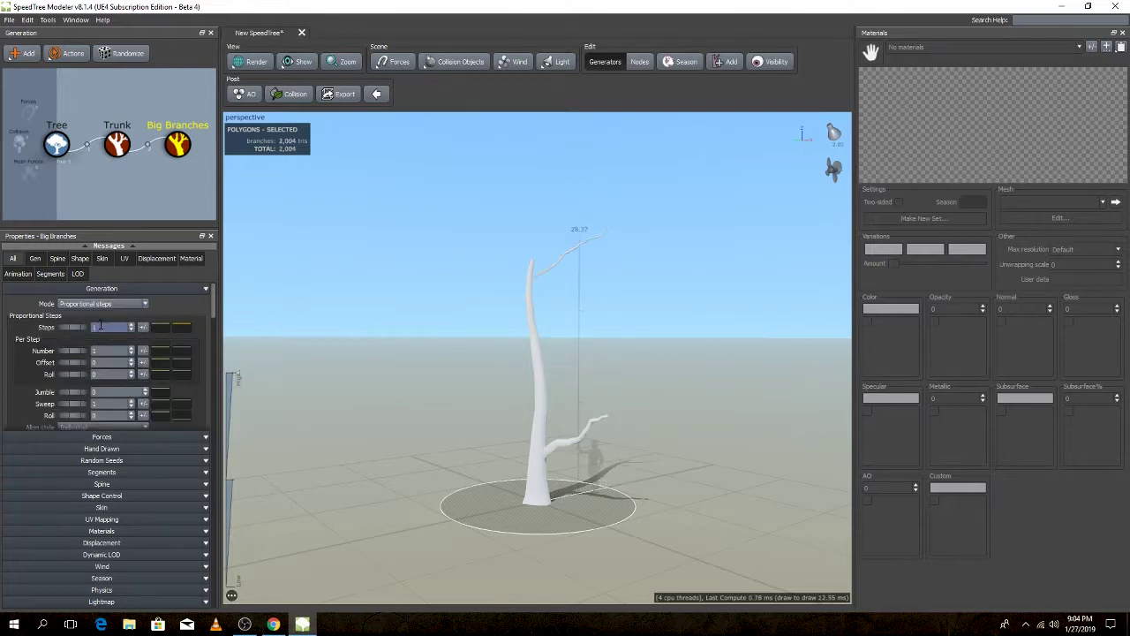
click(97, 304)
click(102, 350)
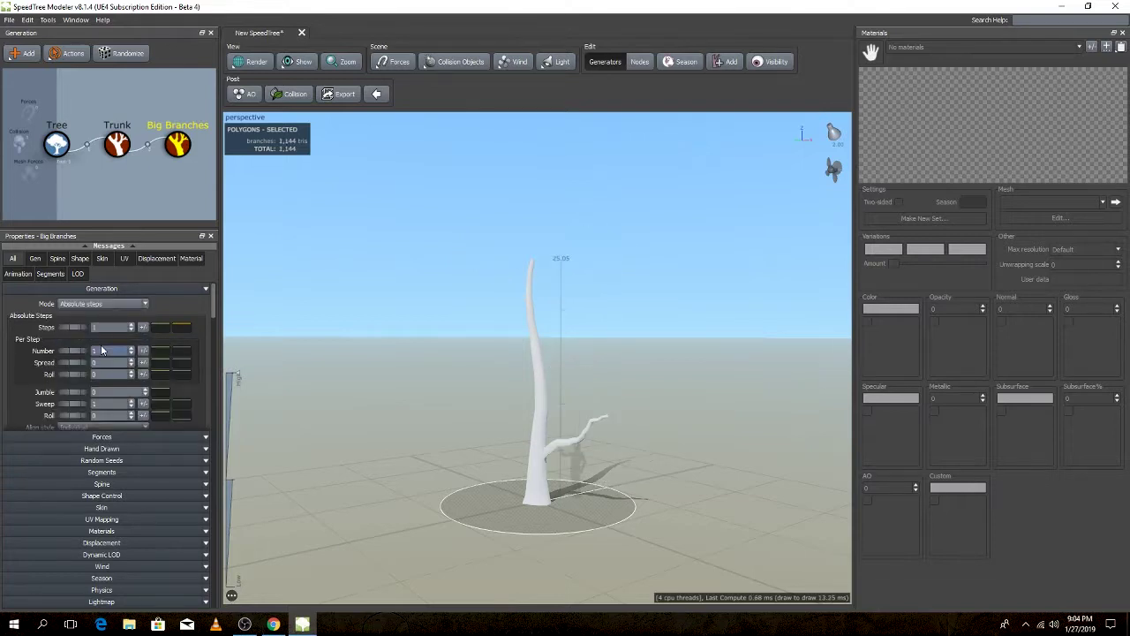
click(101, 302)
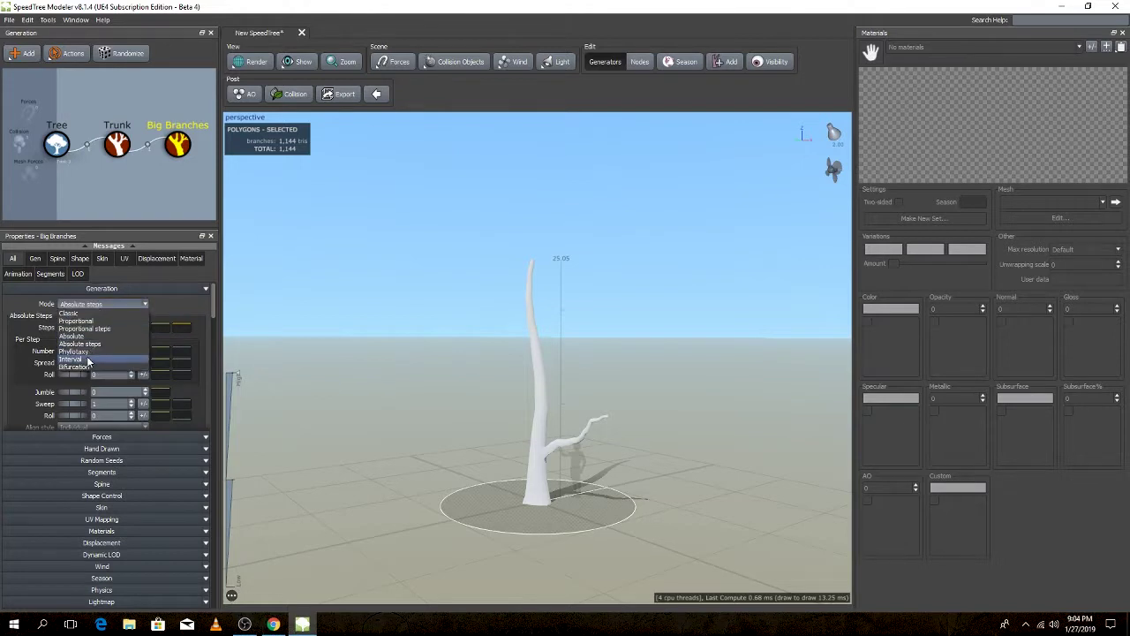
click(90, 355)
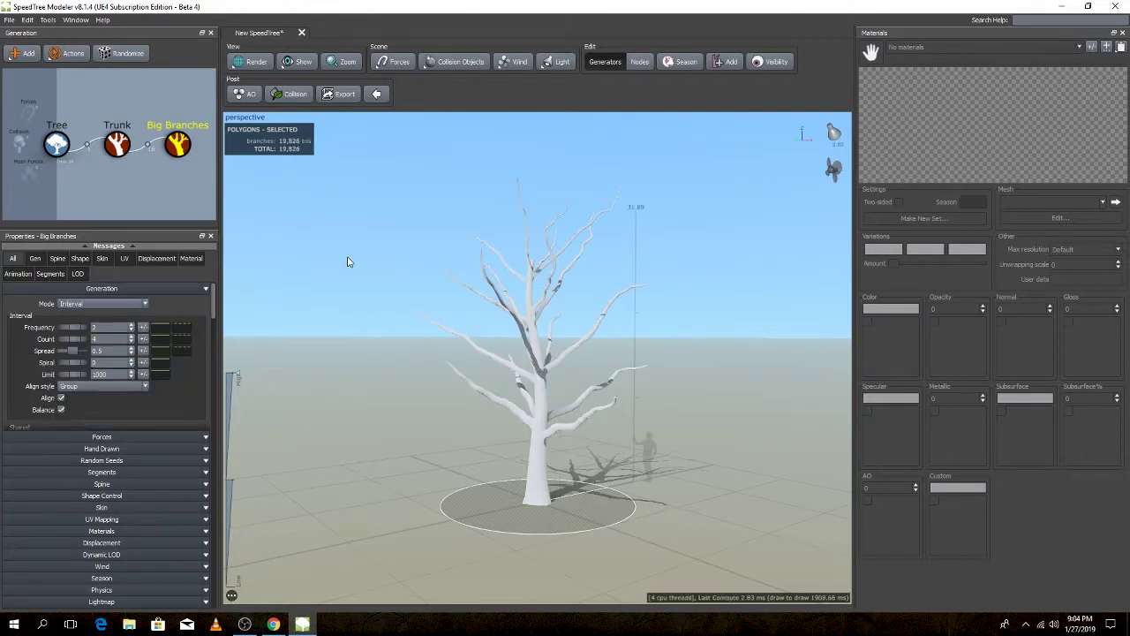
click(121, 54)
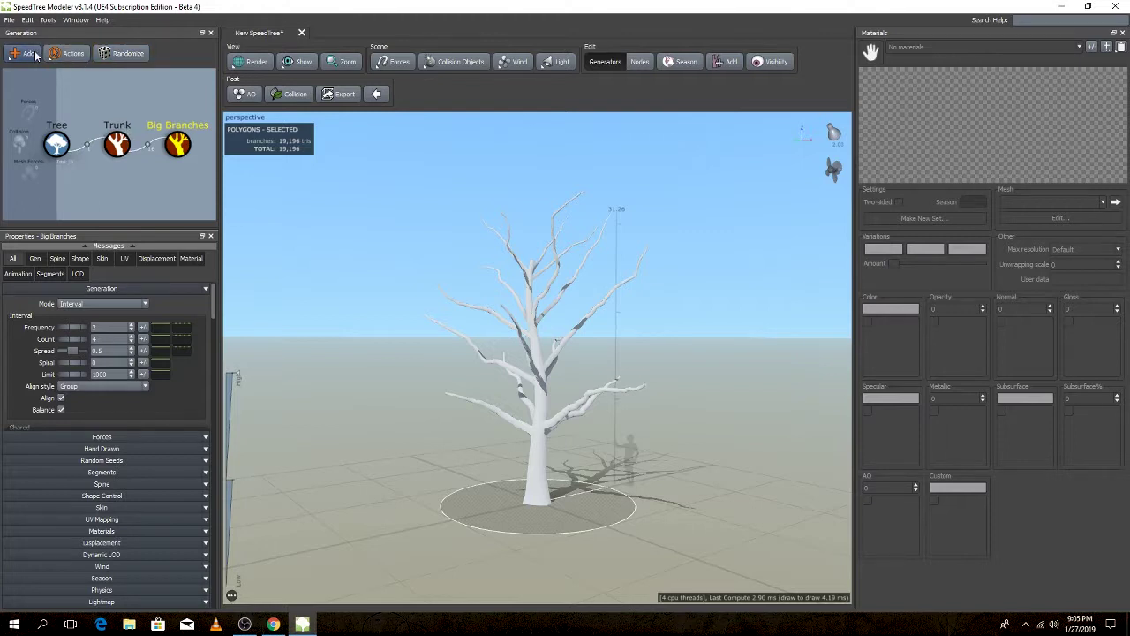
- Add a LittleBranches generator off the big branches and select its node
click(22, 53)
click(62, 125)
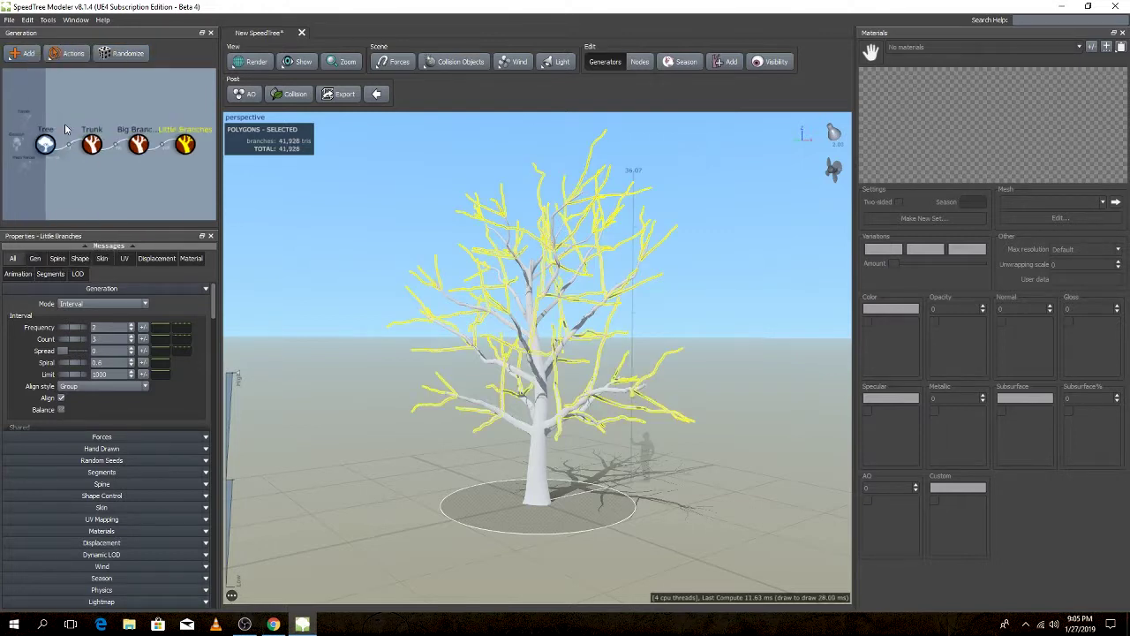
mouse_move(369, 247)
mouse_down()
mouse_move(650, 277)
mouse_move(671, 254)
mouse_move(628, 276)
mouse_move(660, 297)
mouse_move(668, 283)
mouse_up()
click(672, 250)
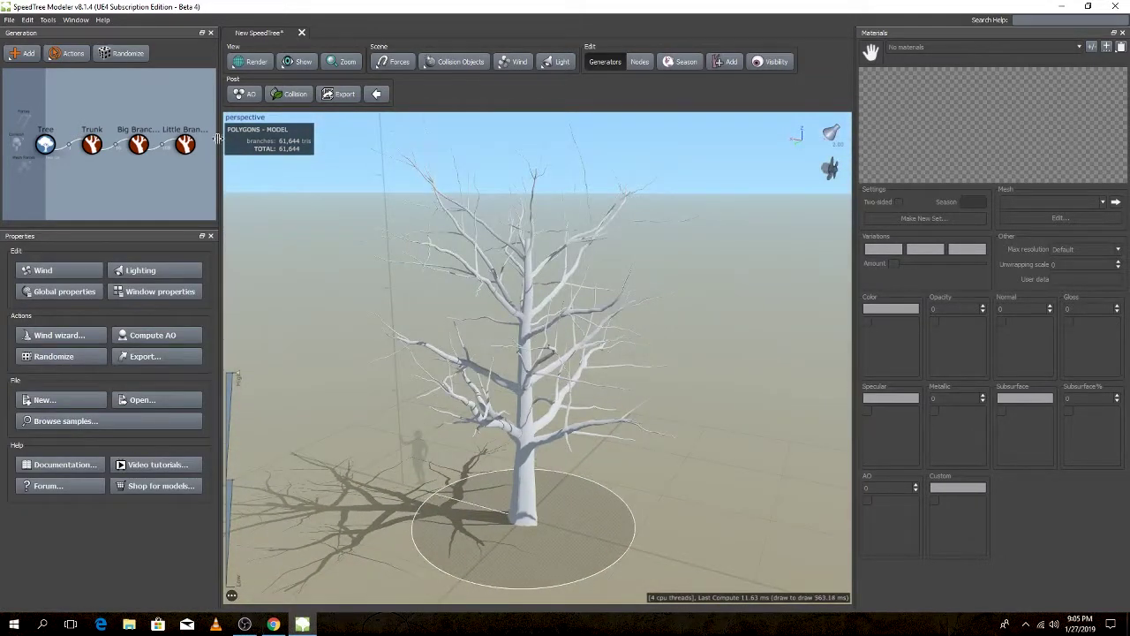
click(185, 144)
- Add Twigs to the little branches and reroll the tree's random layout
click(24, 53)
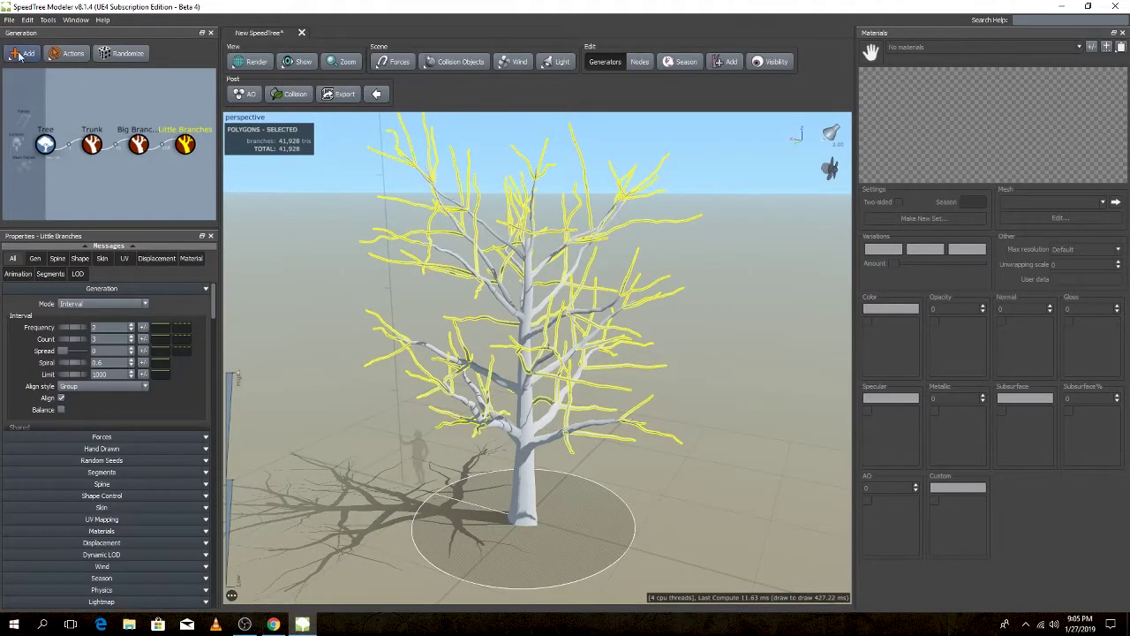
click(59, 160)
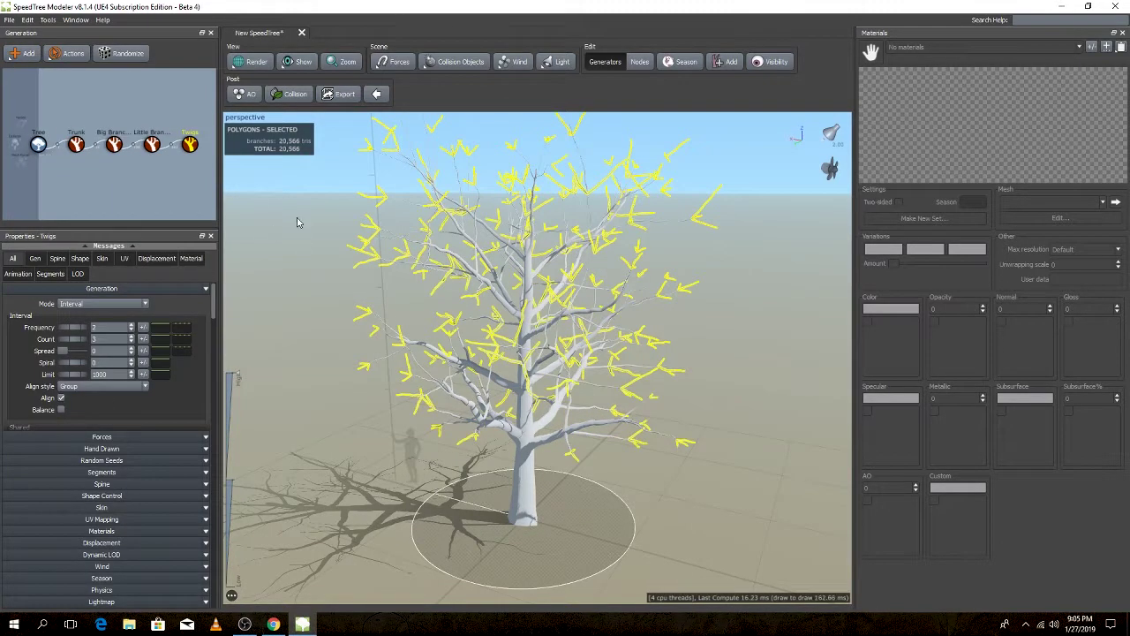
click(105, 53)
drag(504, 343, 637, 343)
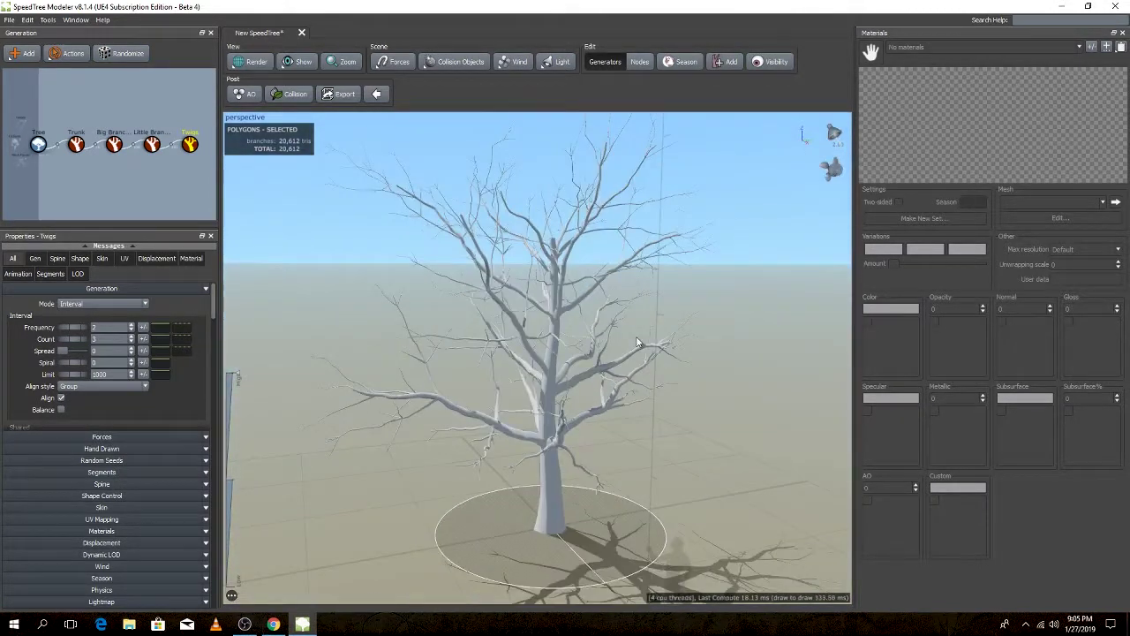
click(546, 491)
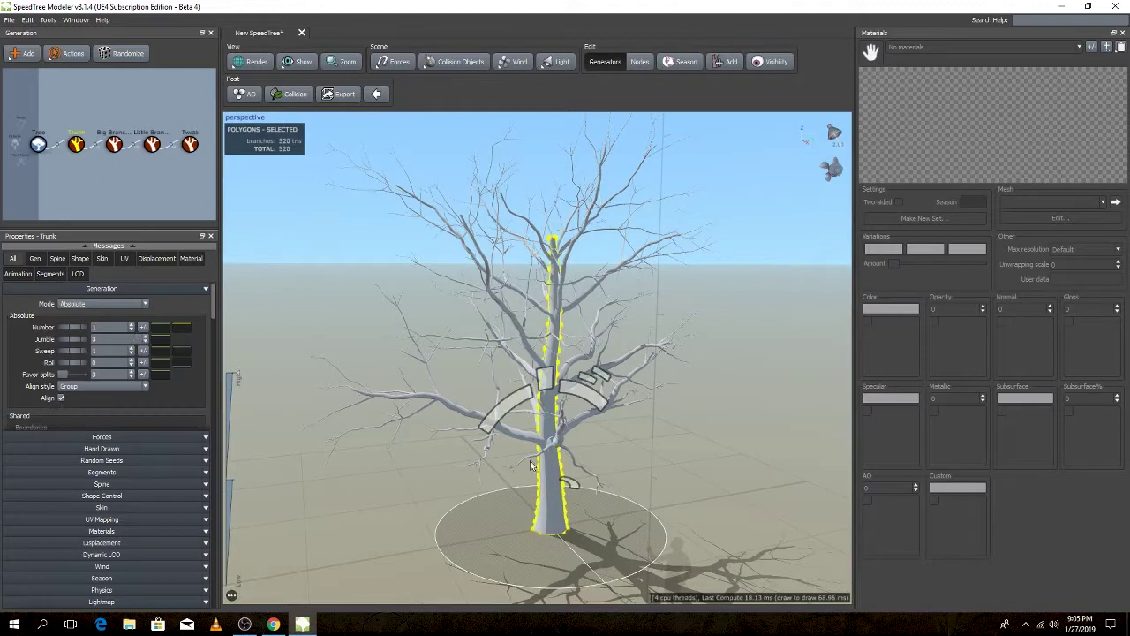
- Reroll the trunk's variation repeatedly, orbiting to inspect each branch structure
click(103, 60)
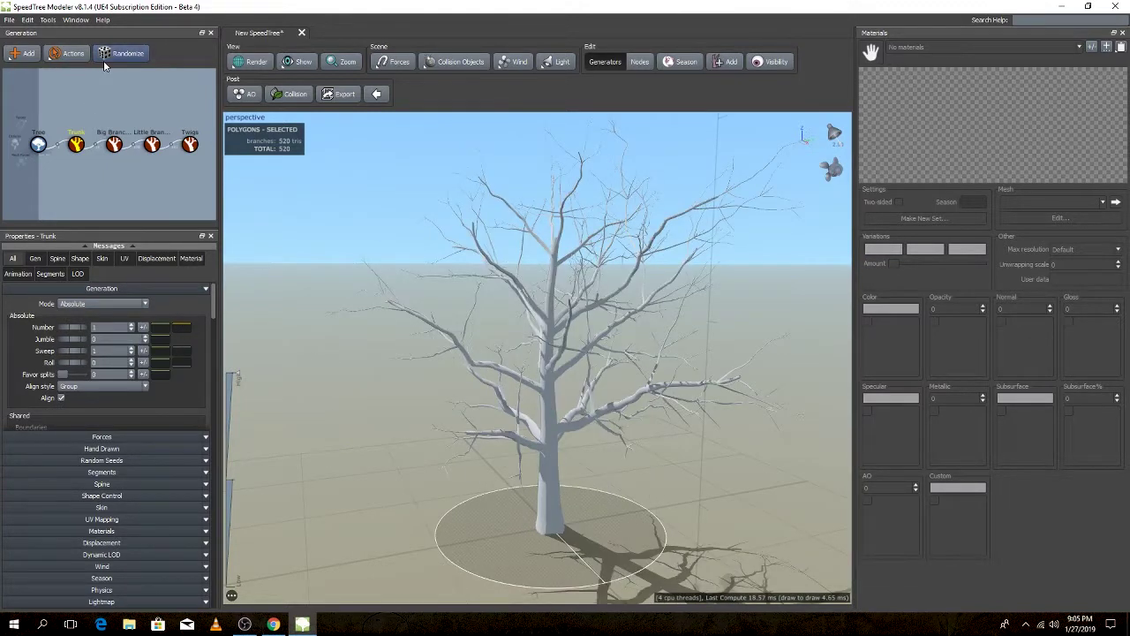
mouse_move(533, 359)
mouse_down()
mouse_move(565, 329)
mouse_move(673, 337)
mouse_move(576, 365)
mouse_up()
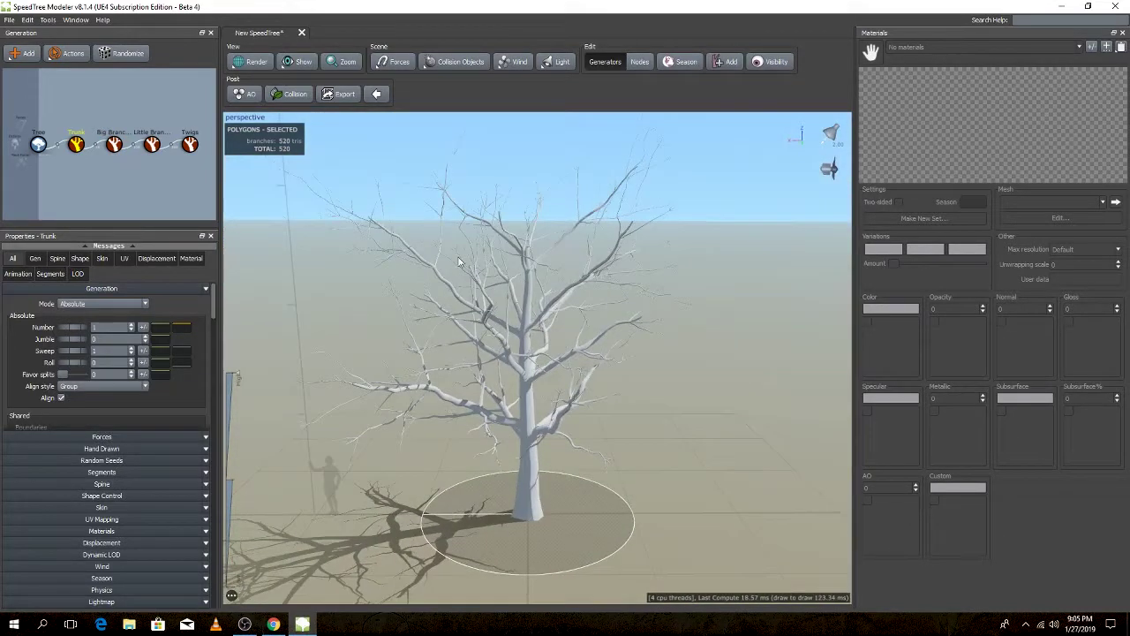
click(125, 54)
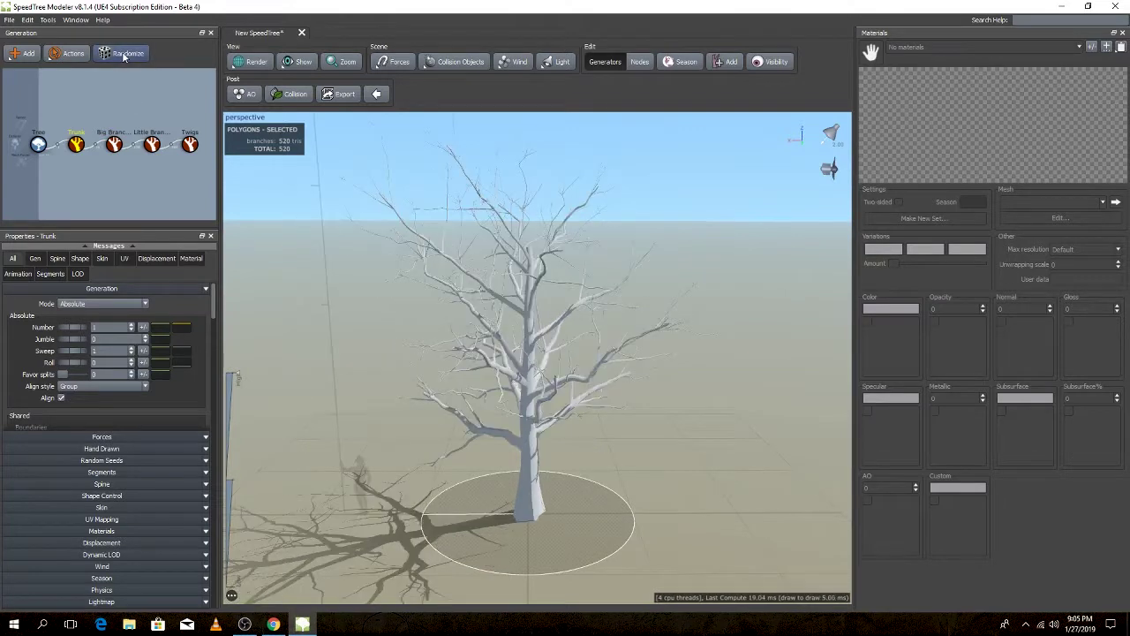
click(125, 54)
click(125, 55)
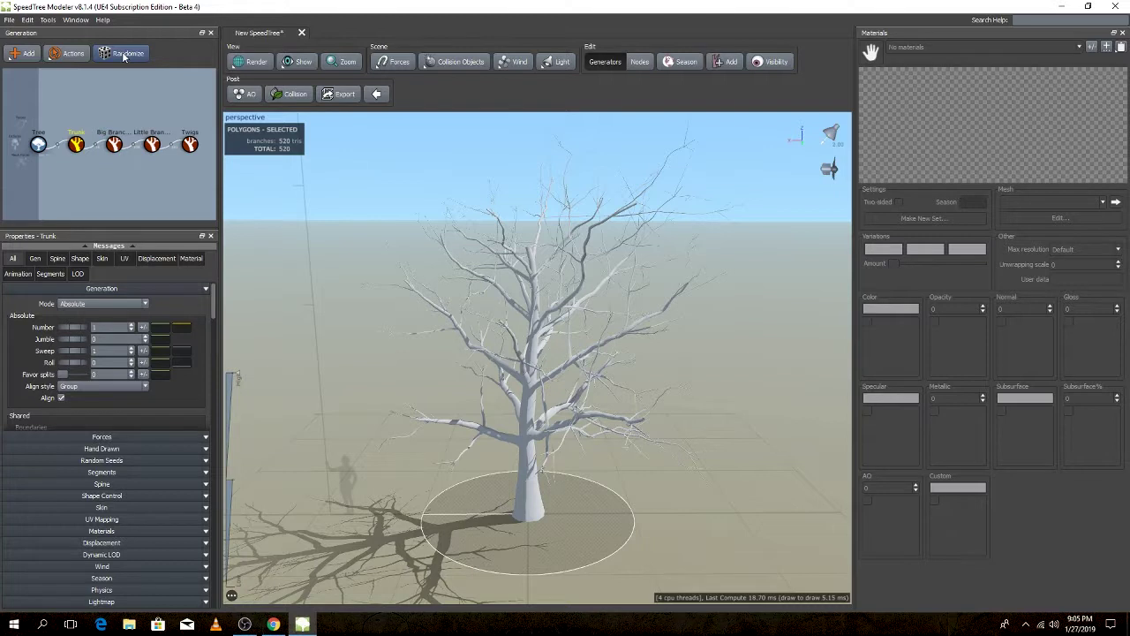
click(125, 55)
click(124, 55)
click(124, 55)
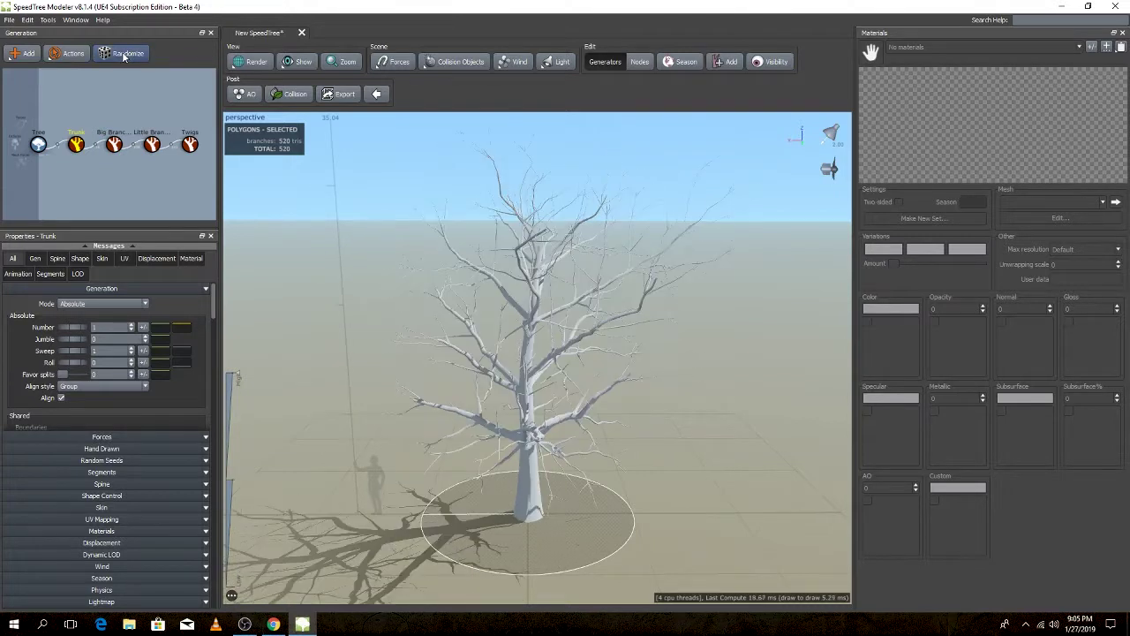
click(124, 55)
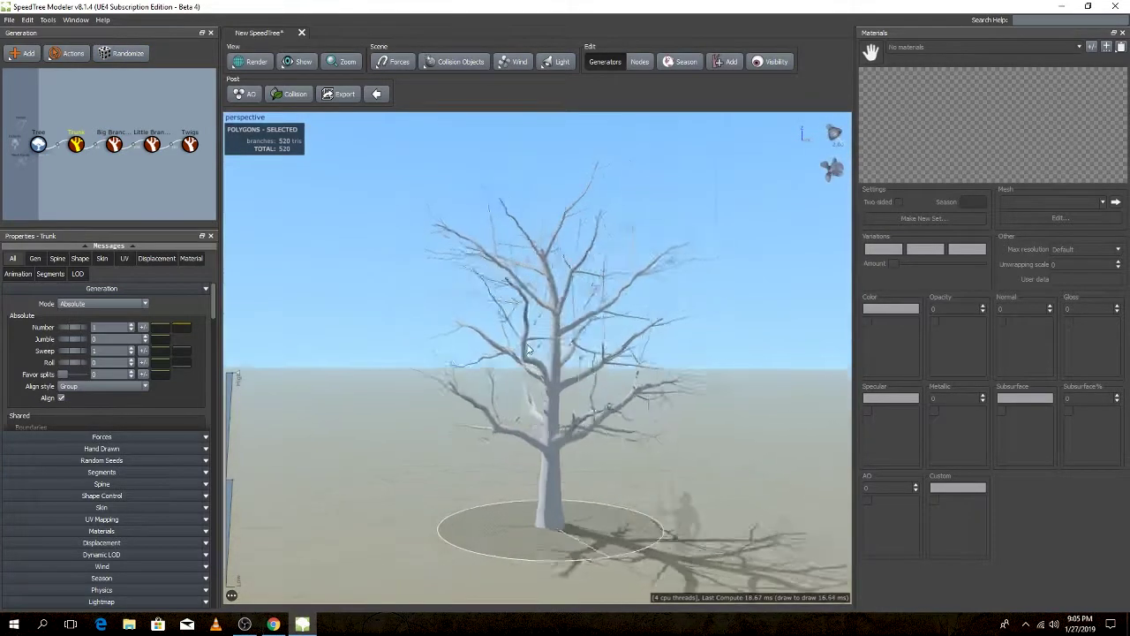
mouse_move(494, 292)
mouse_down()
mouse_move(500, 353)
mouse_move(534, 372)
mouse_up()
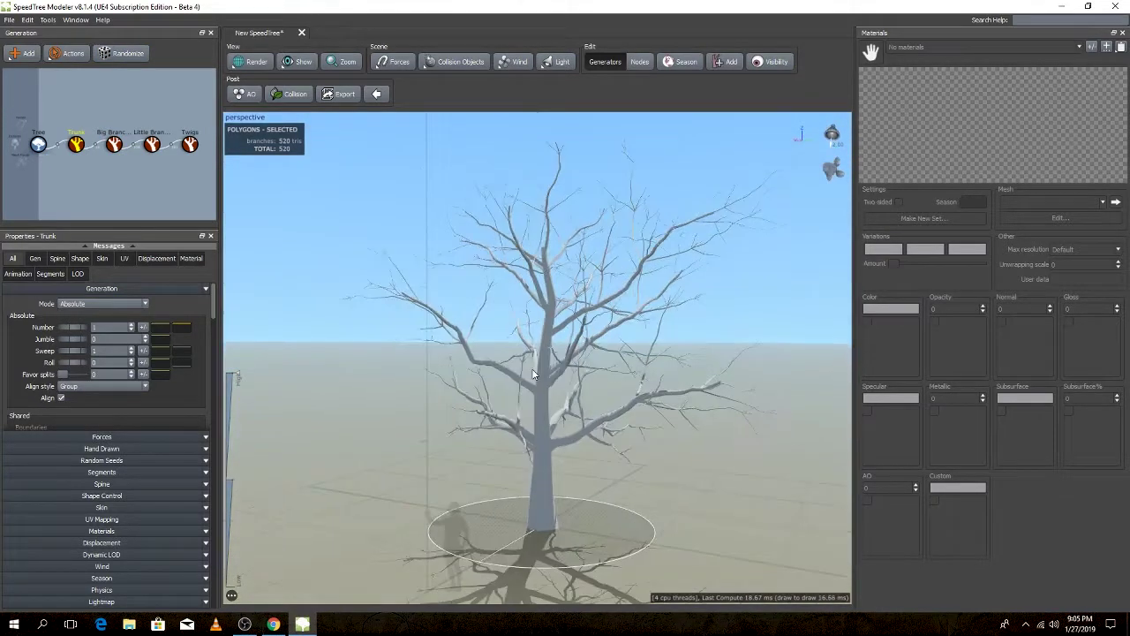
- Keep rerolling trunk variations until a widely branching tree appears, then deselect it
click(128, 55)
click(128, 54)
click(128, 54)
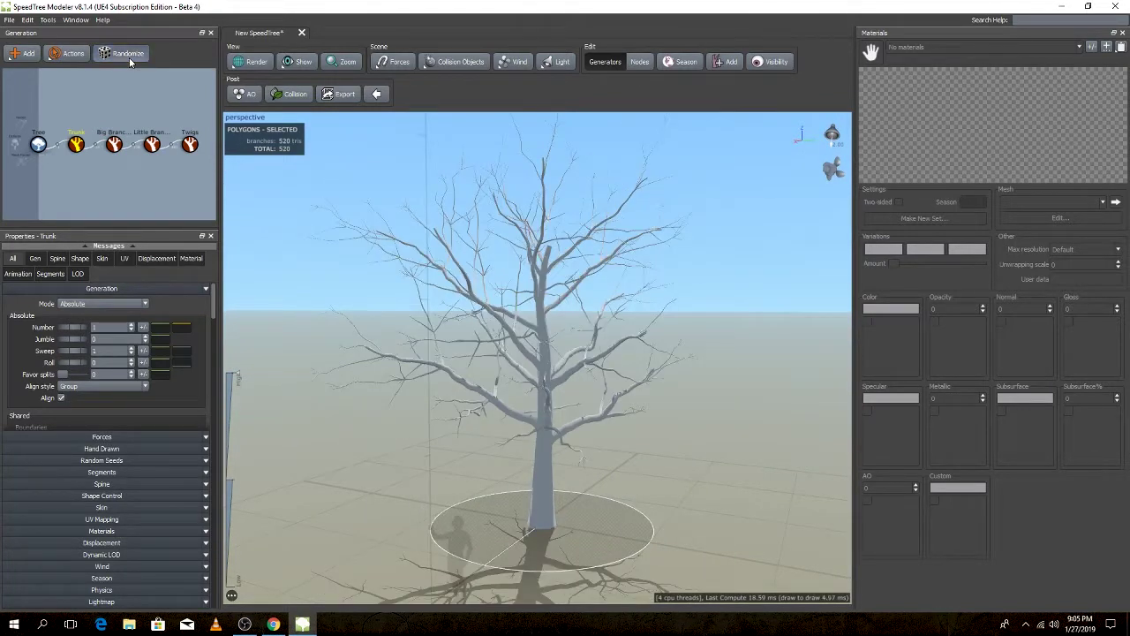
click(129, 55)
click(129, 55)
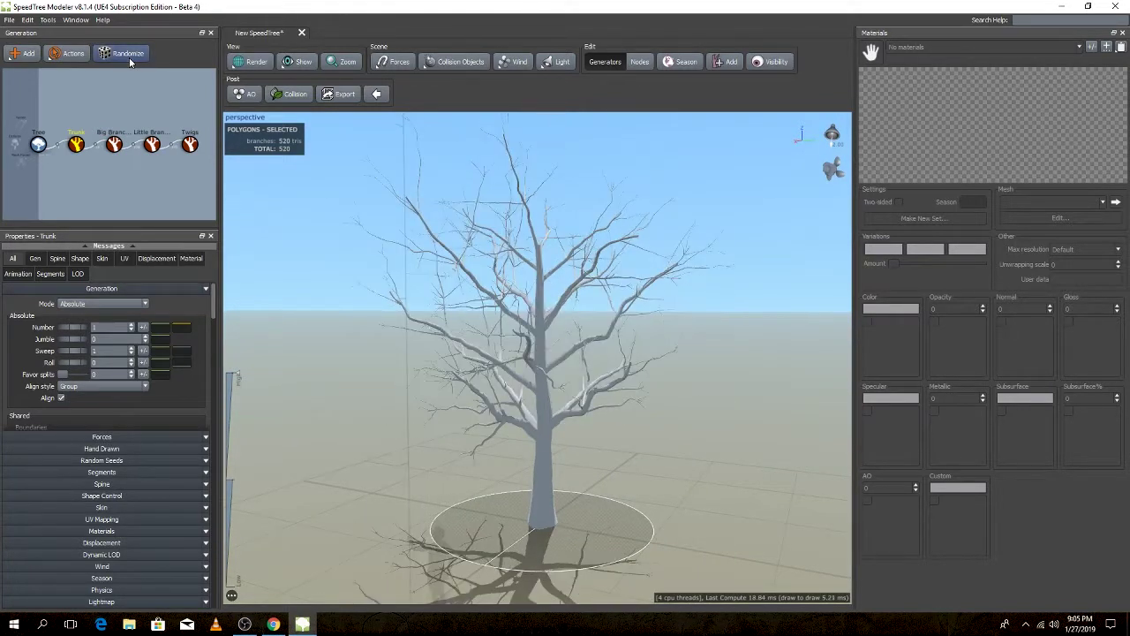
click(129, 59)
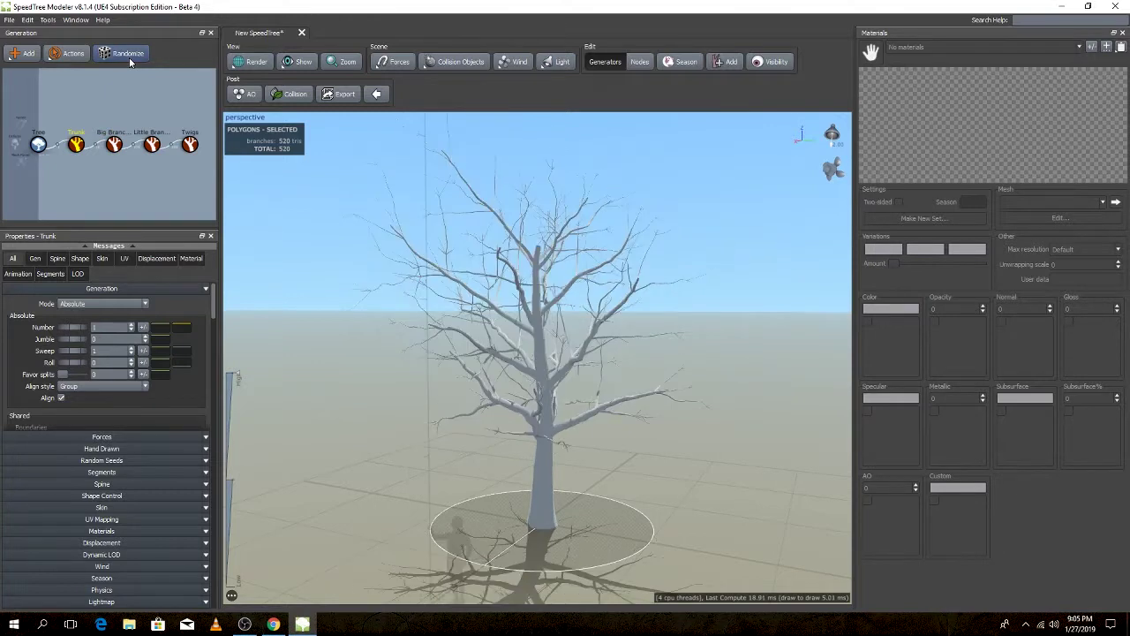
click(128, 59)
click(129, 57)
click(129, 57)
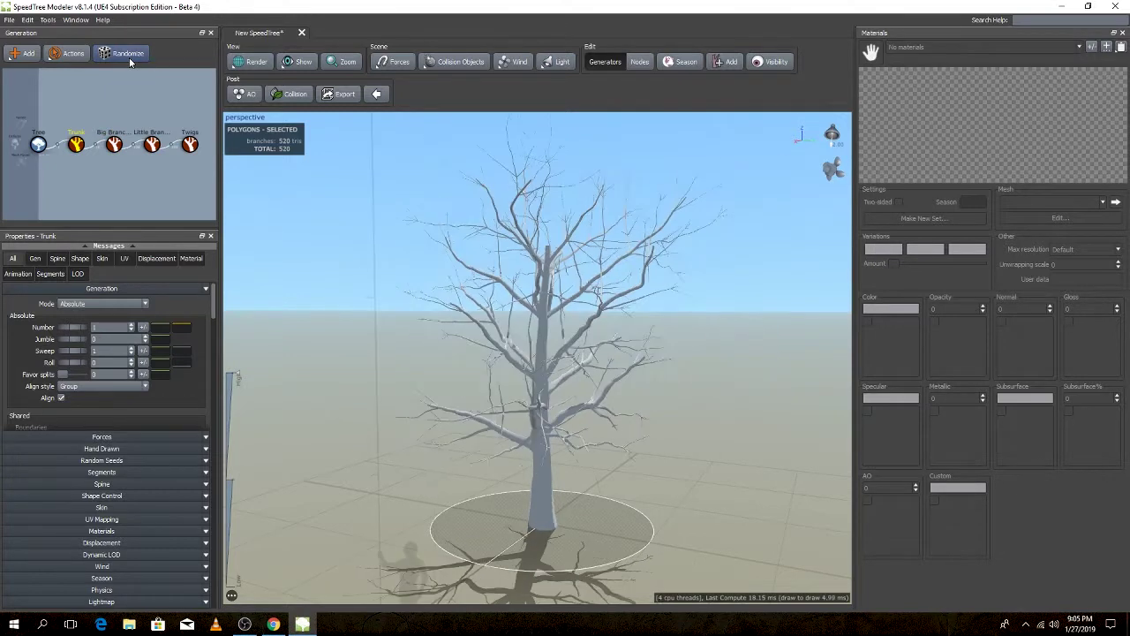
click(129, 60)
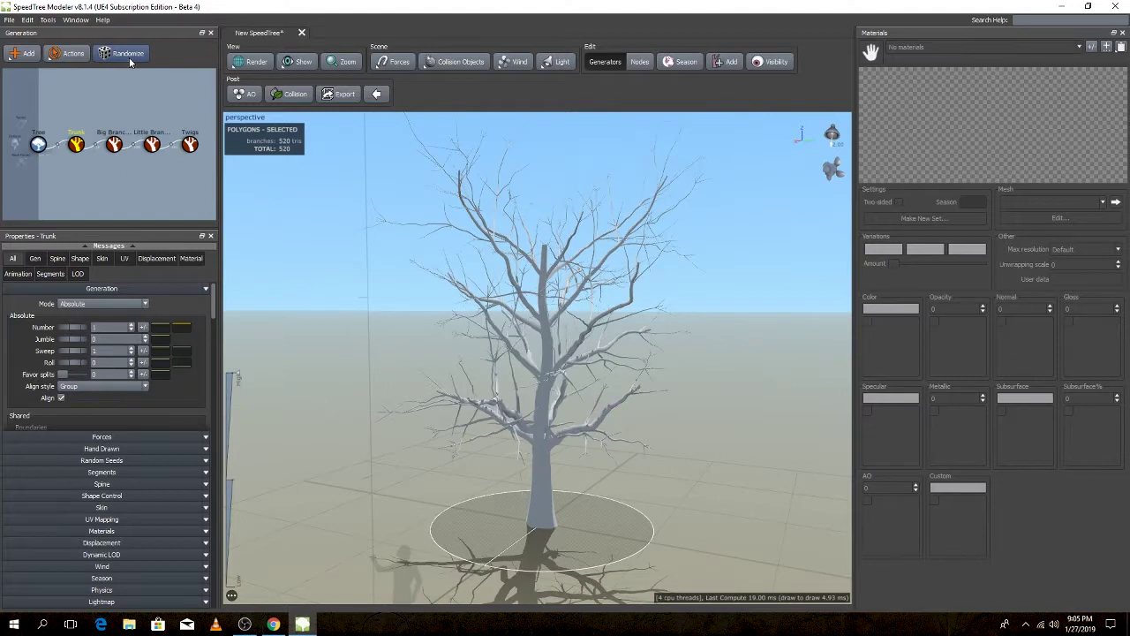
click(129, 59)
mouse_move(565, 353)
mouse_down()
mouse_move(650, 327)
mouse_move(610, 322)
mouse_up()
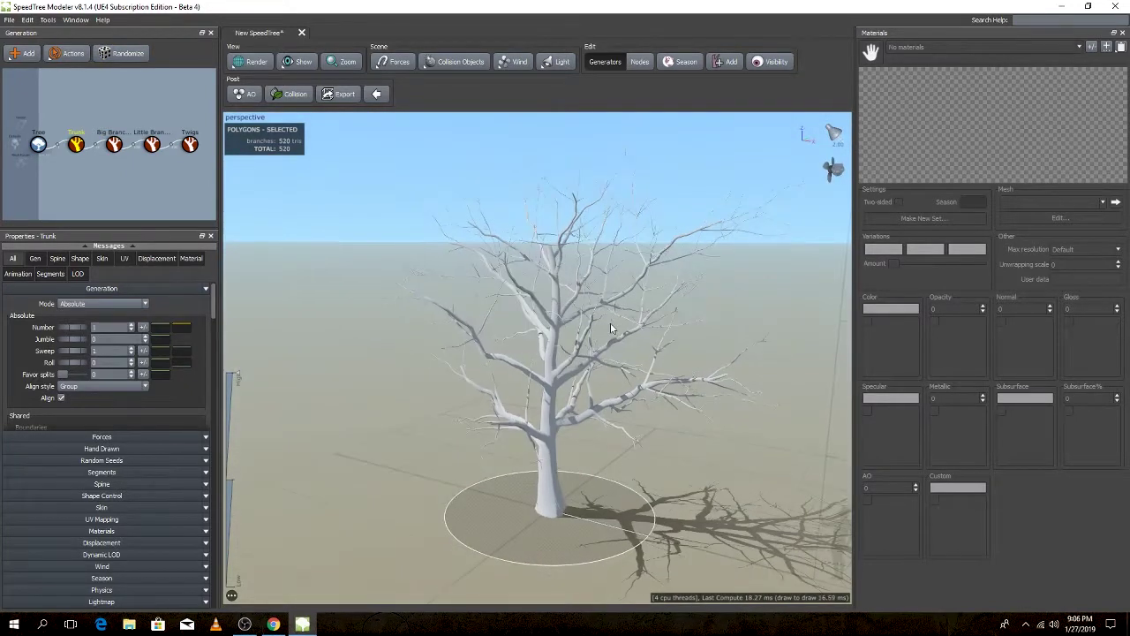
click(110, 53)
click(110, 53)
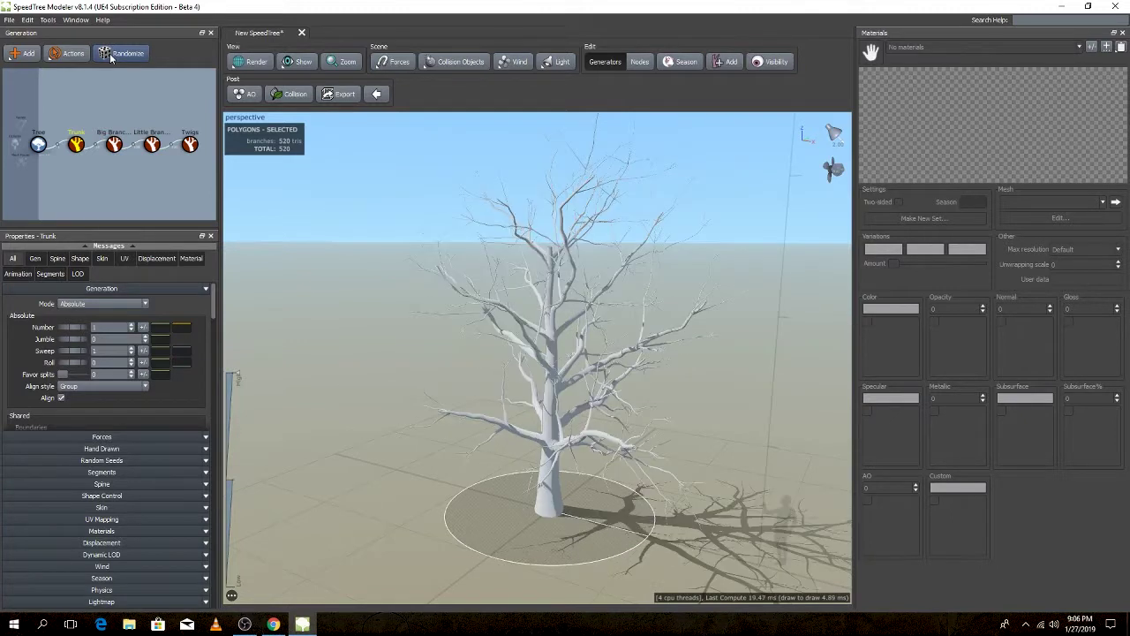
click(110, 53)
mouse_move(660, 317)
mouse_down()
mouse_move(468, 318)
mouse_move(502, 319)
mouse_up()
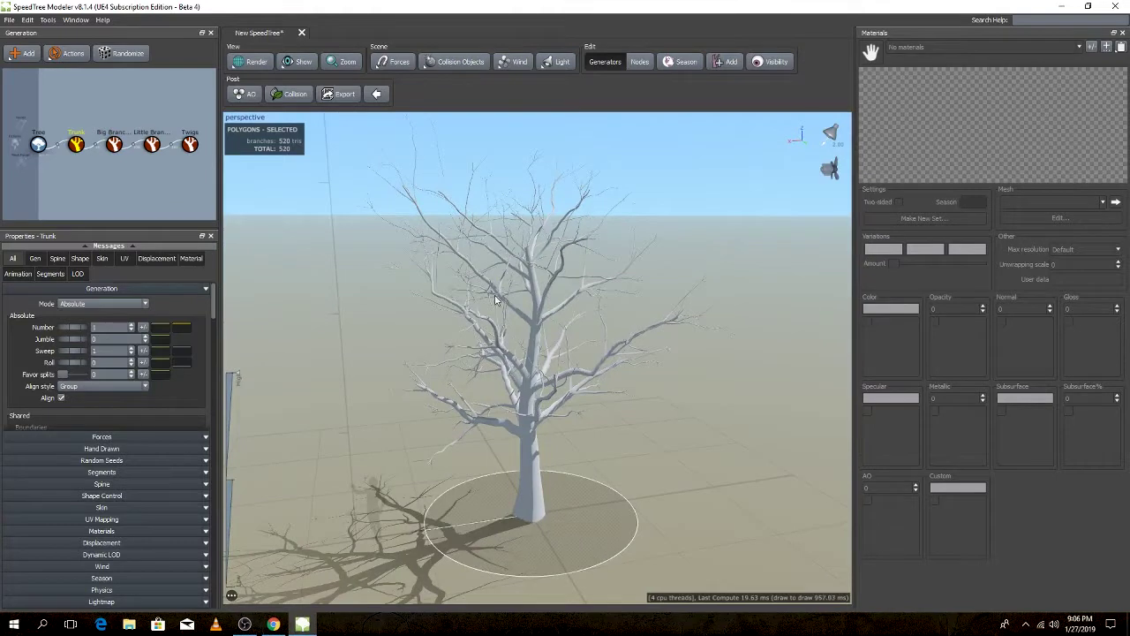
click(462, 223)
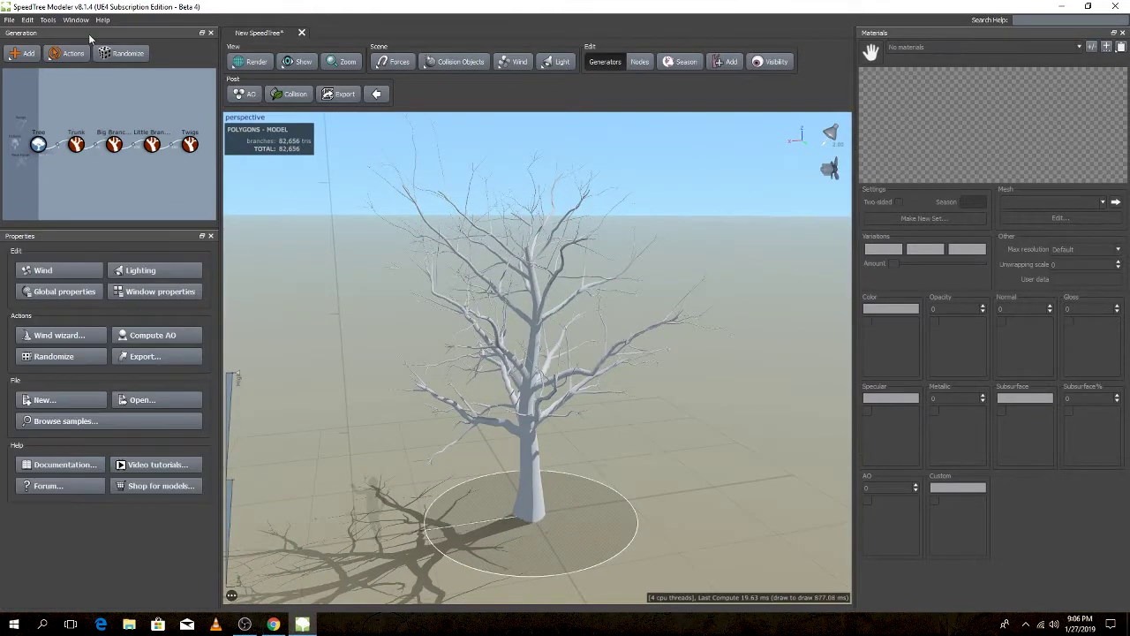
- Reroll the Big Branches layout twice and clear the selection
click(114, 144)
click(120, 56)
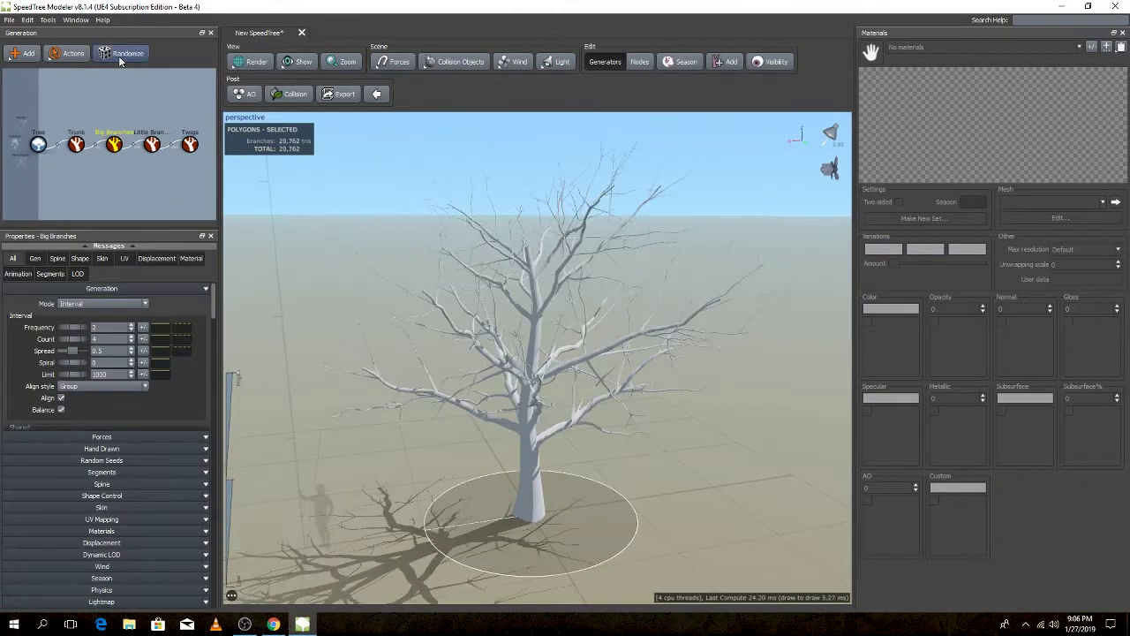
click(118, 56)
mouse_move(495, 398)
mouse_down()
mouse_move(640, 408)
mouse_move(676, 439)
mouse_up()
click(679, 440)
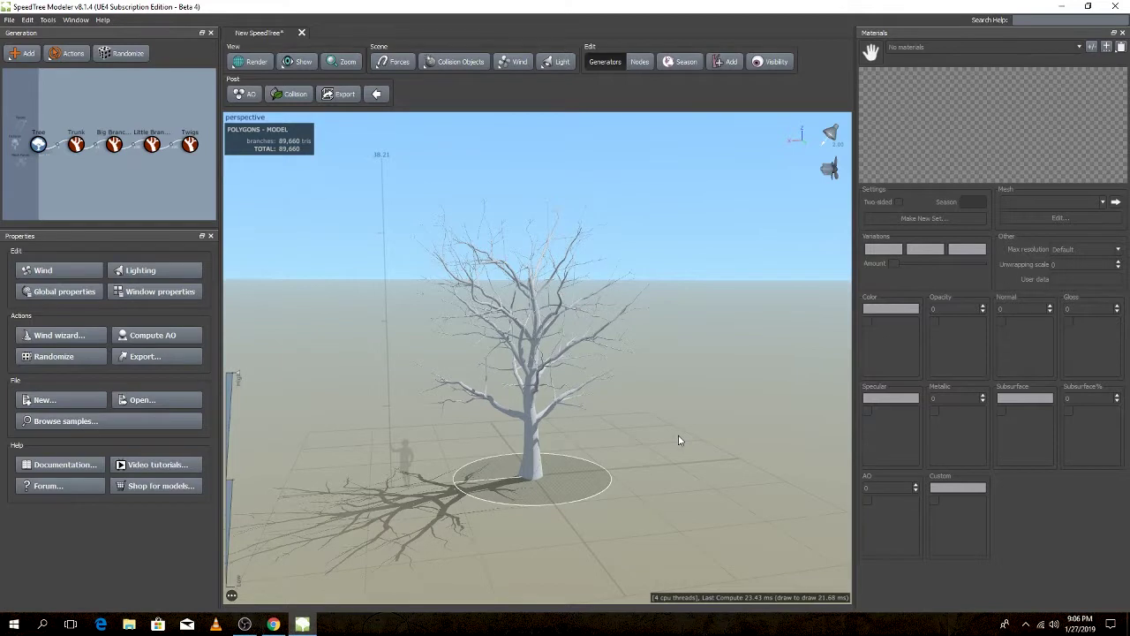
- Add a Batched Leaf generator to the twigs
click(190, 144)
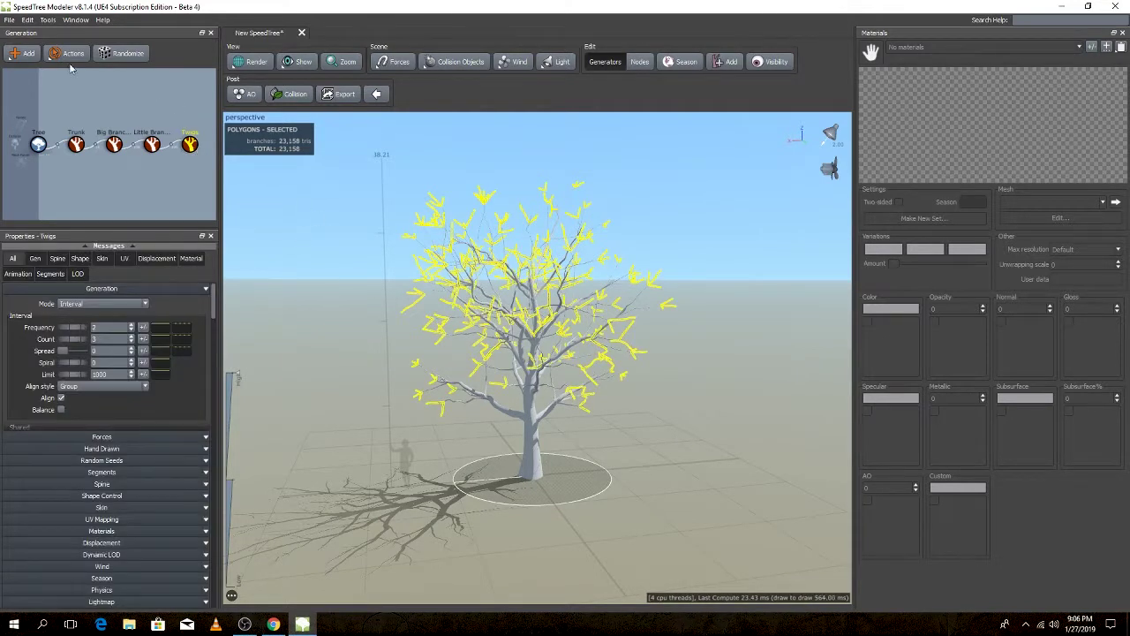
click(24, 53)
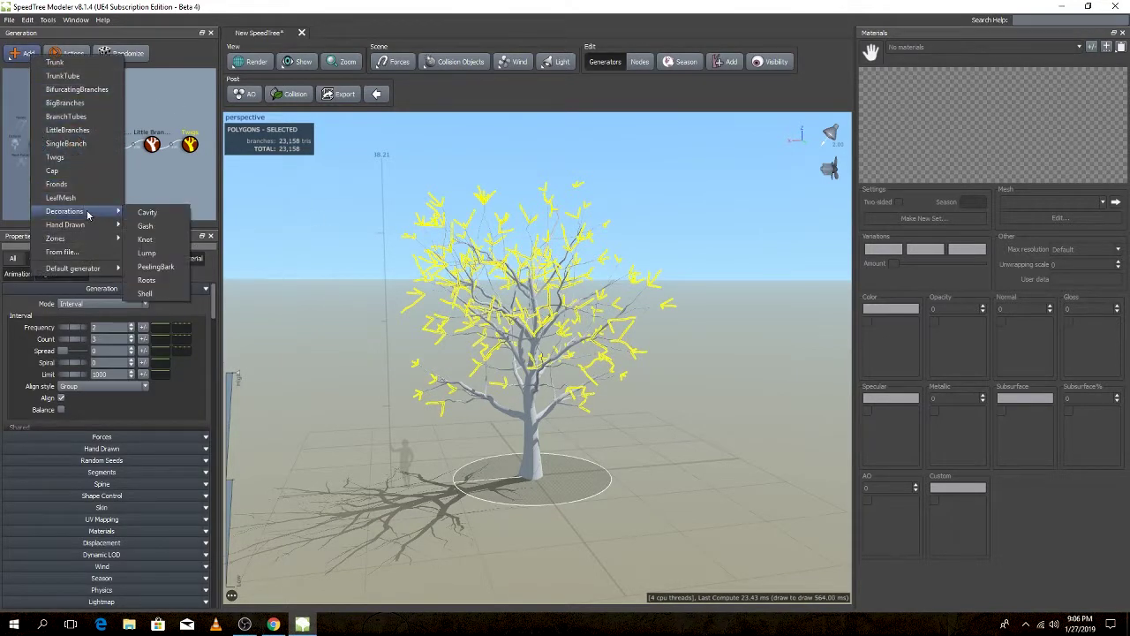
click(148, 279)
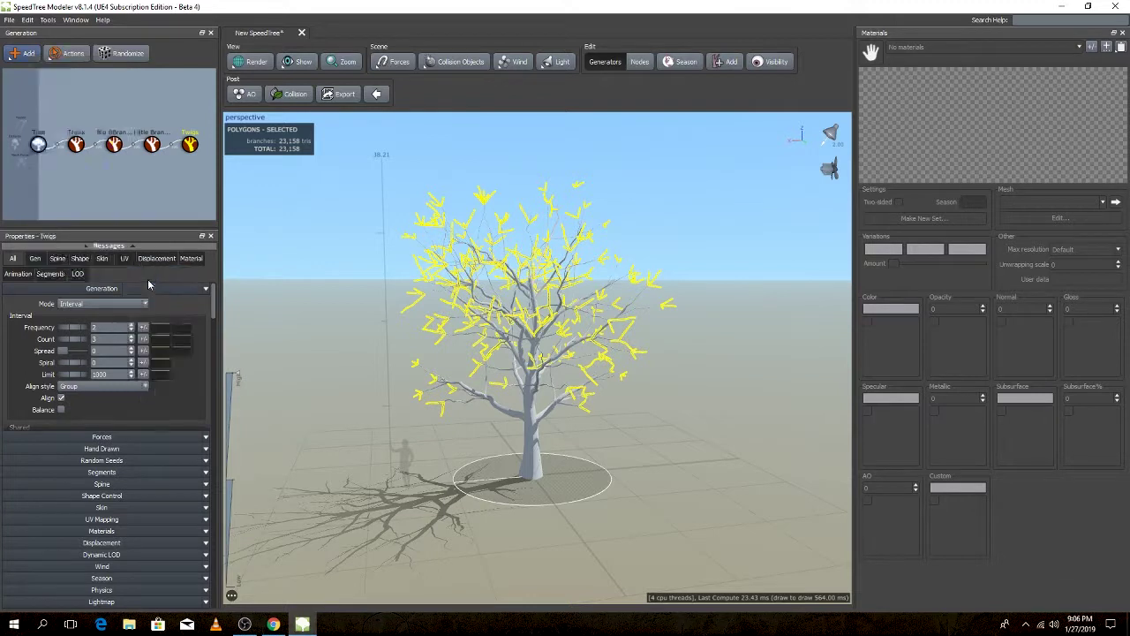
- Set BatchedLeaf mode to Proportional with Number 3, leaving Favor splits at 0
click(105, 287)
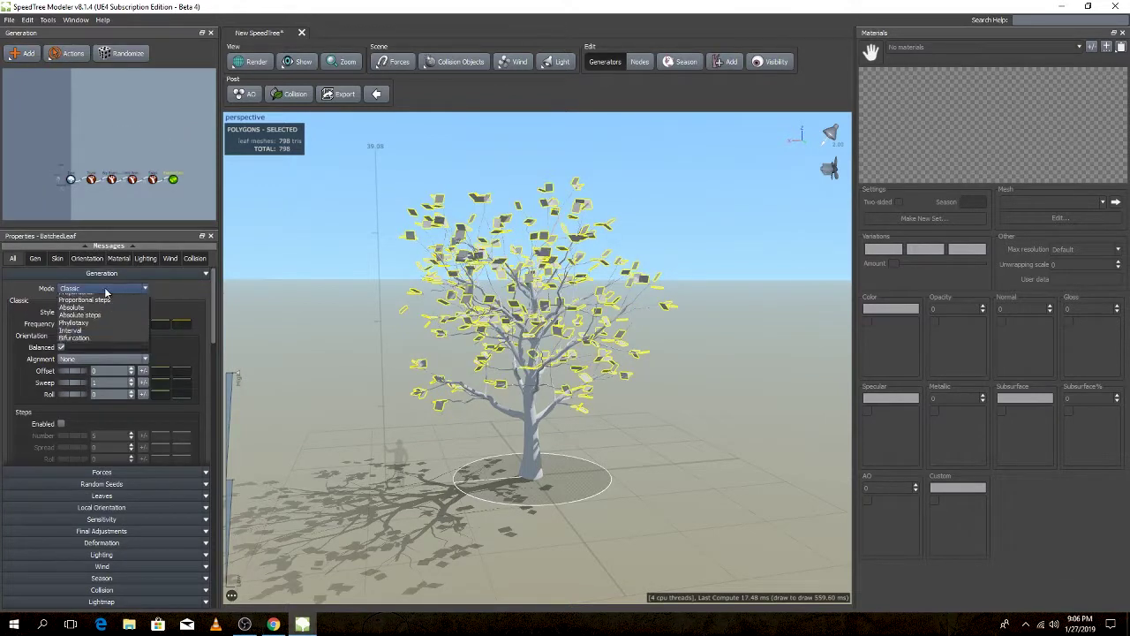
click(97, 294)
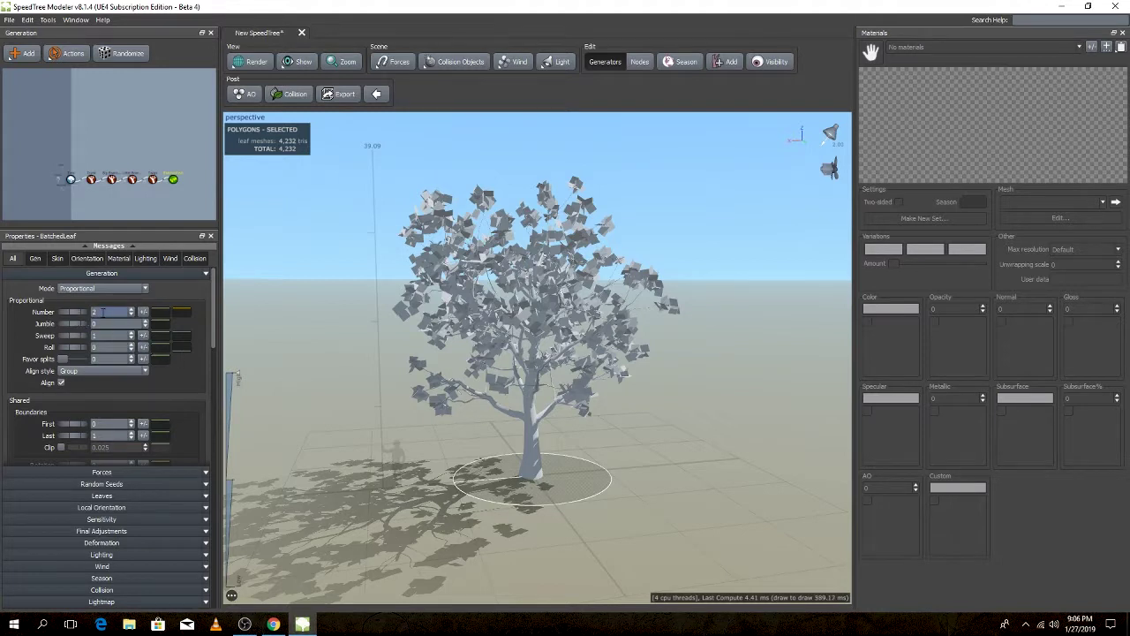
text(3)
key(Return)
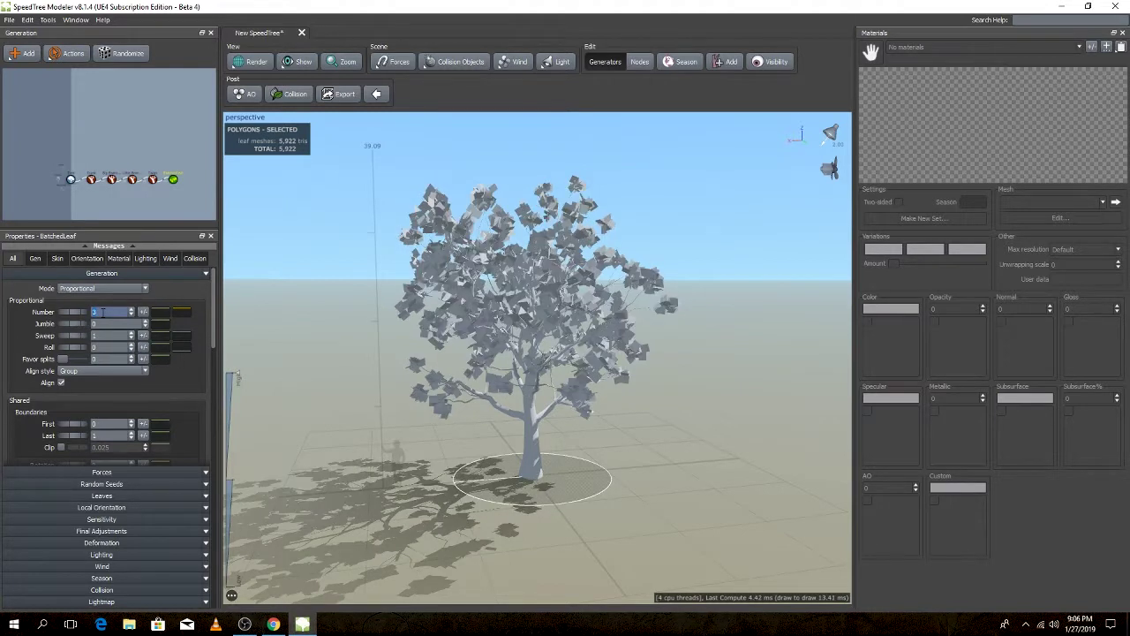
mouse_move(360, 335)
mouse_down()
mouse_move(583, 338)
mouse_move(351, 343)
mouse_up()
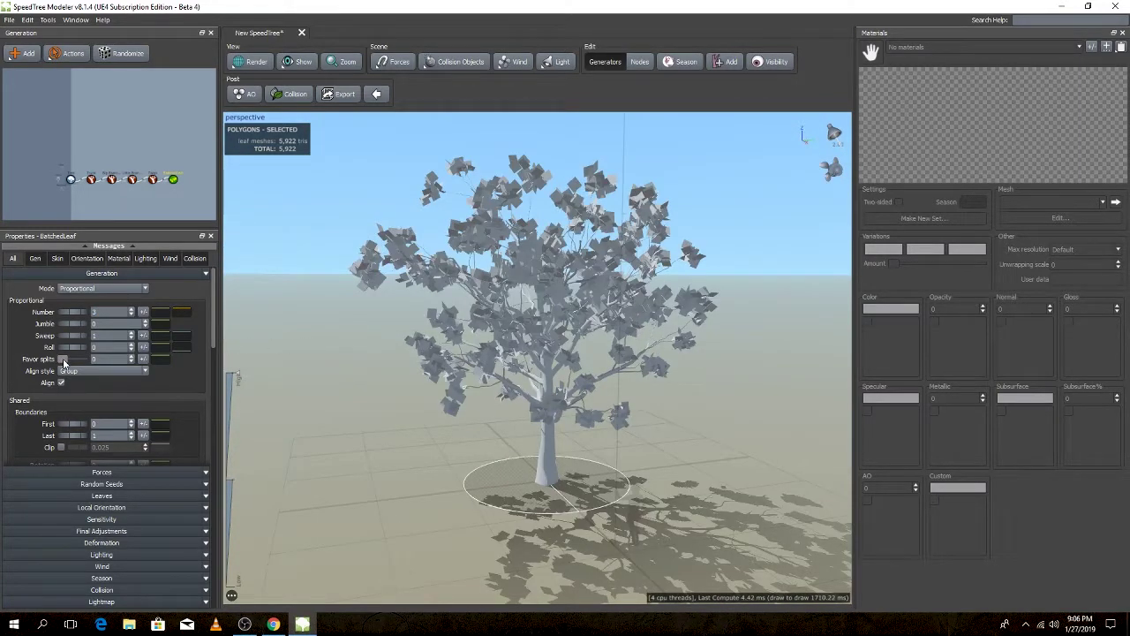
drag(63, 358, 69, 364)
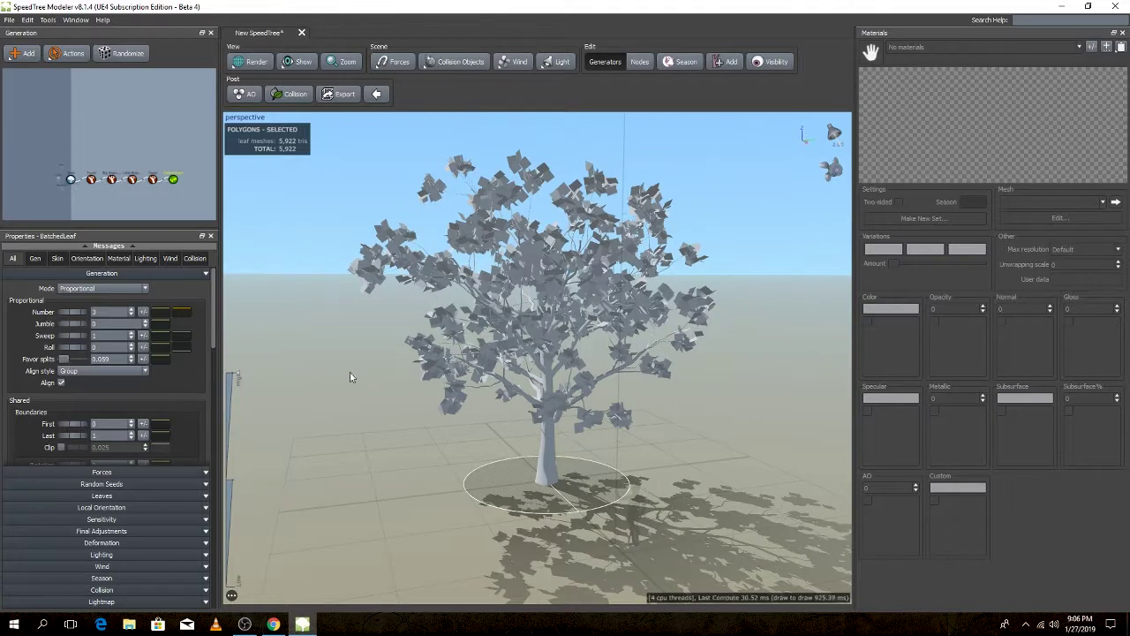
drag(347, 373, 499, 395)
double_click(102, 359)
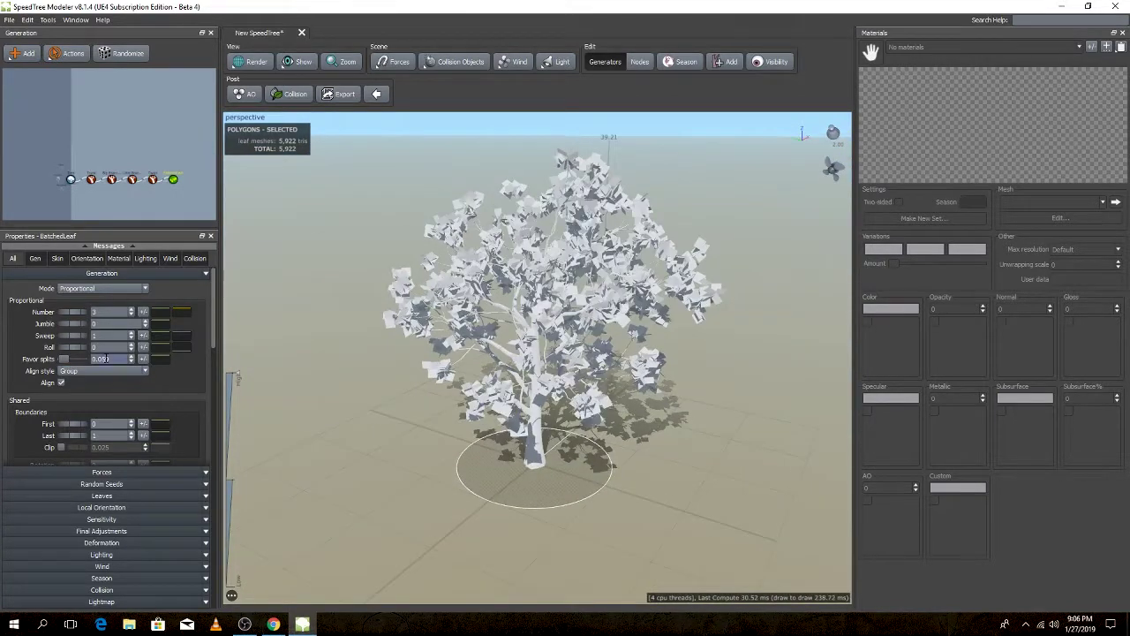
drag(64, 362, 50, 363)
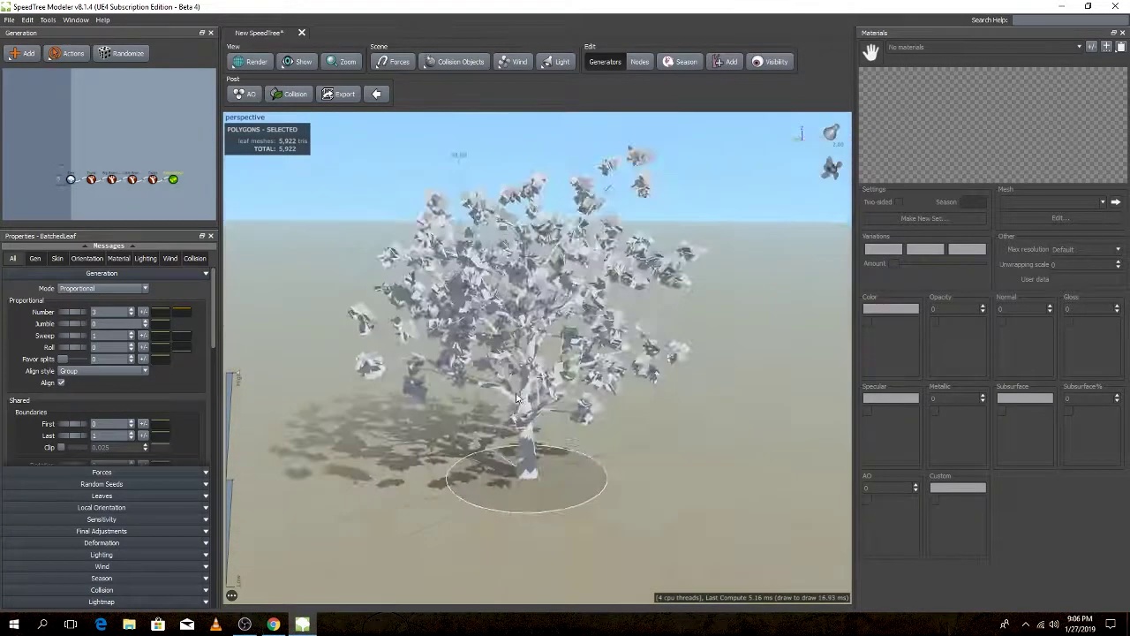
drag(371, 364, 321, 392)
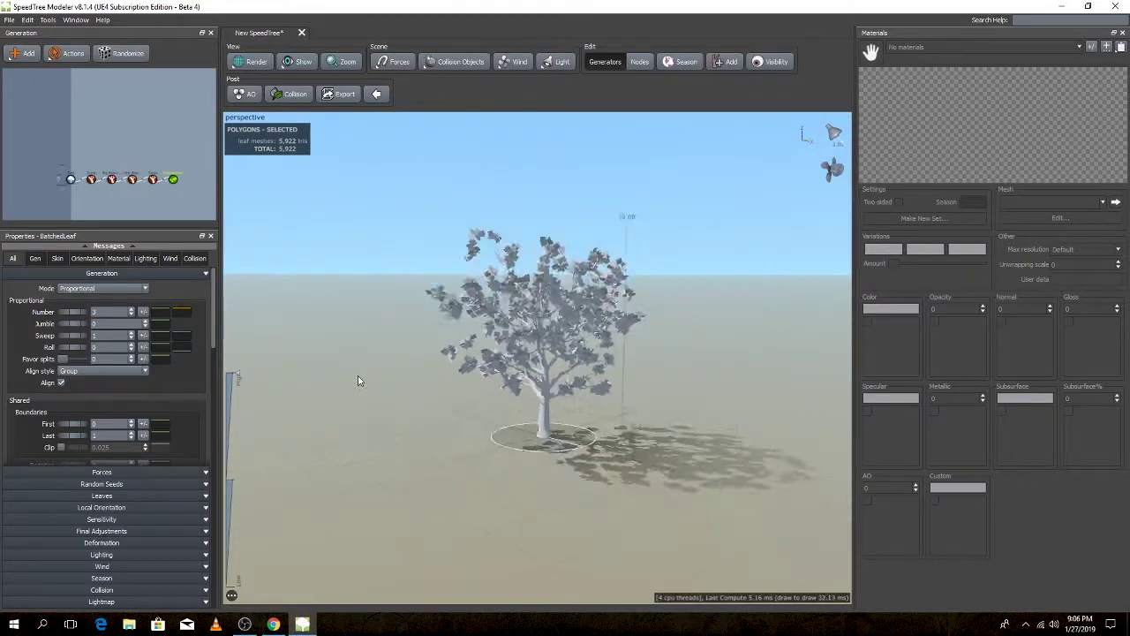
scroll(357, 376, up, 5)
- Clear the viewport selection and select the Trunk generator
right_click(376, 289)
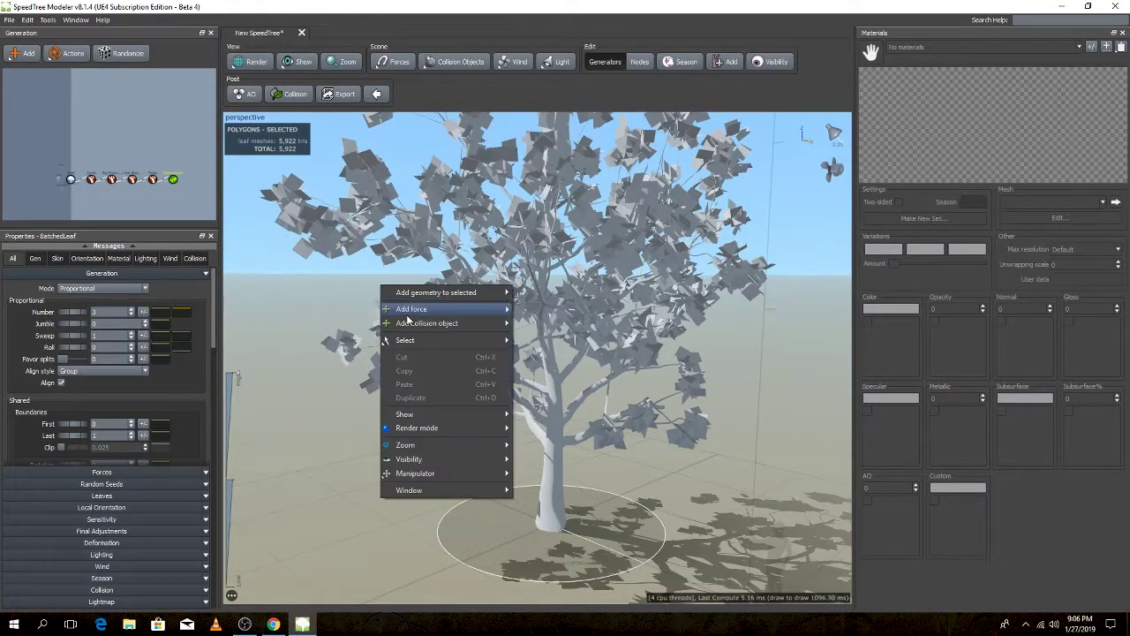
click(306, 289)
scroll(346, 286, up, 3)
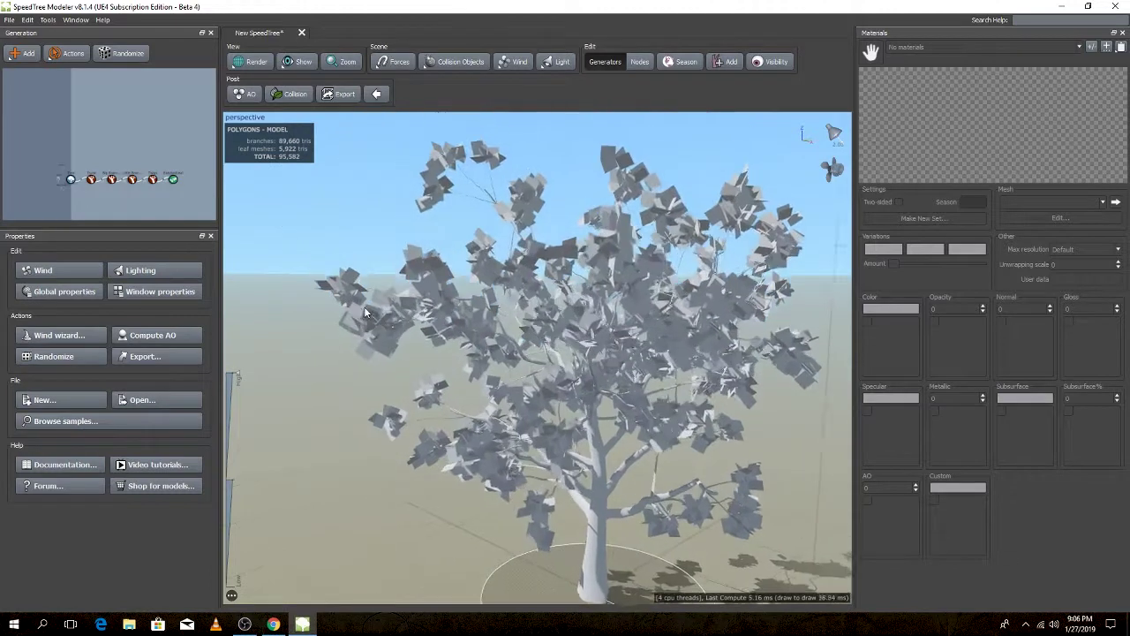
click(608, 477)
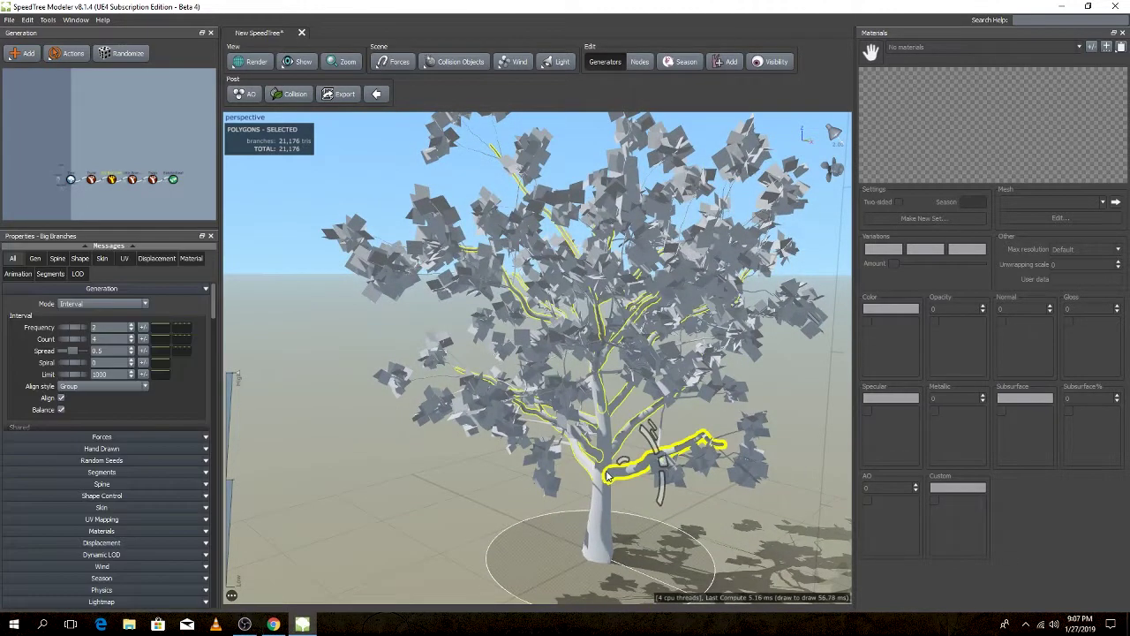
click(91, 180)
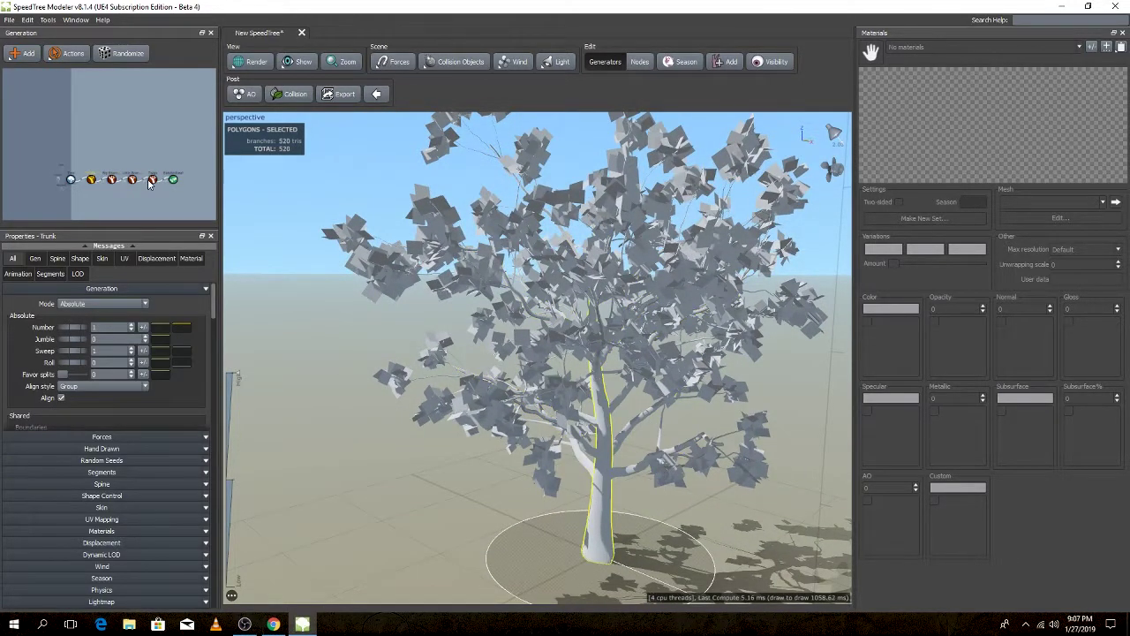
click(152, 179)
click(132, 180)
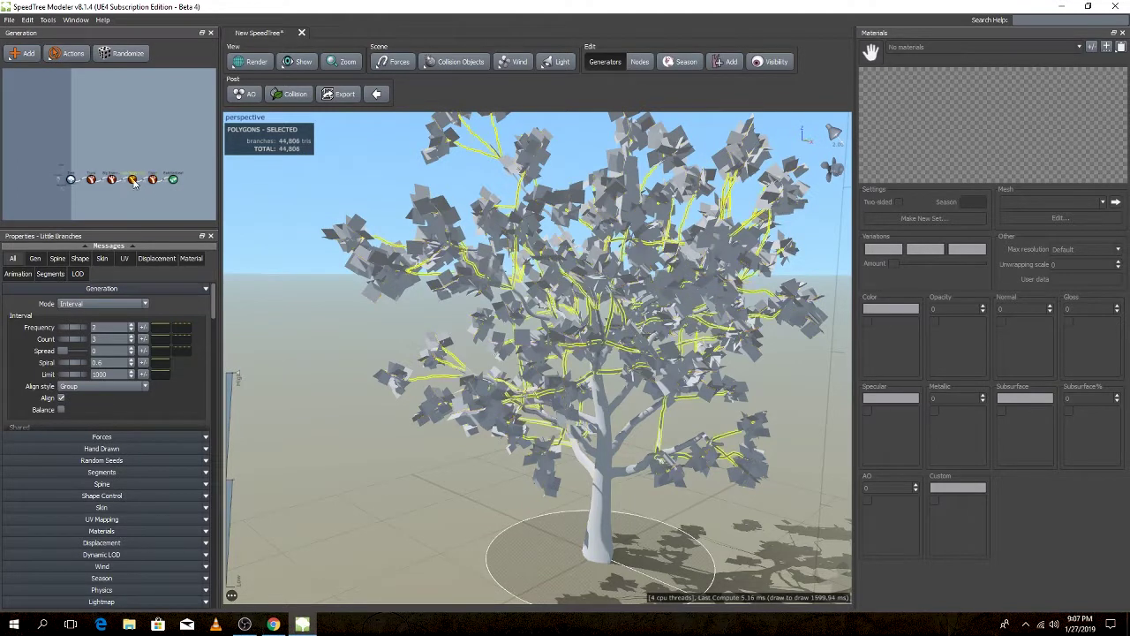
click(92, 180)
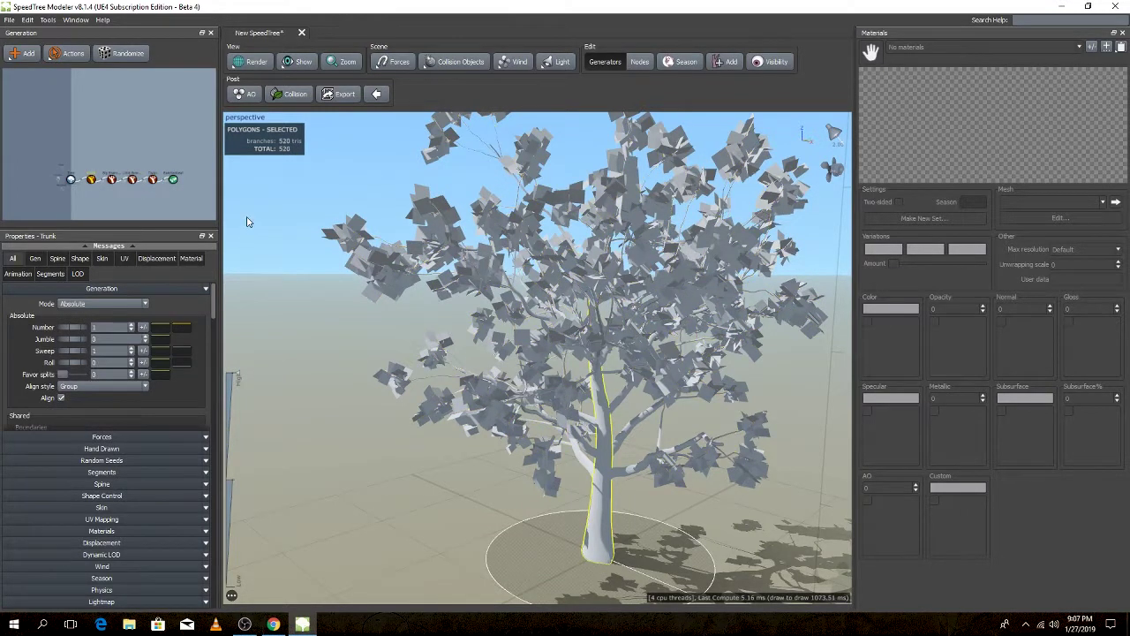
- Import a new trunk material and add a new entry in the Materials dialog
click(191, 257)
click(116, 326)
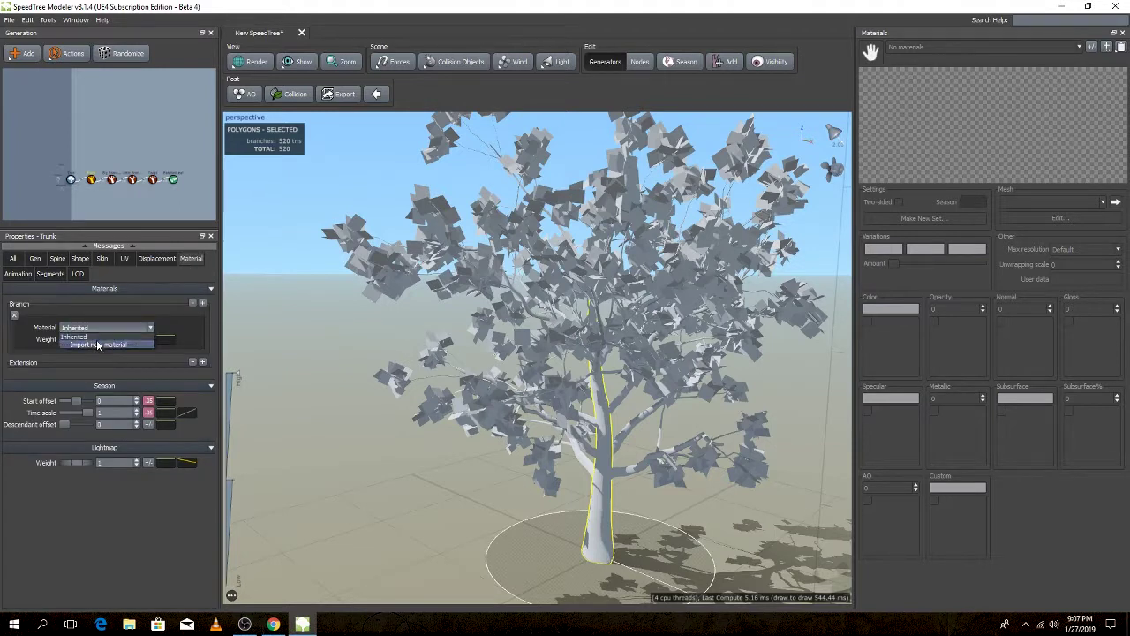
click(285, 236)
click(284, 237)
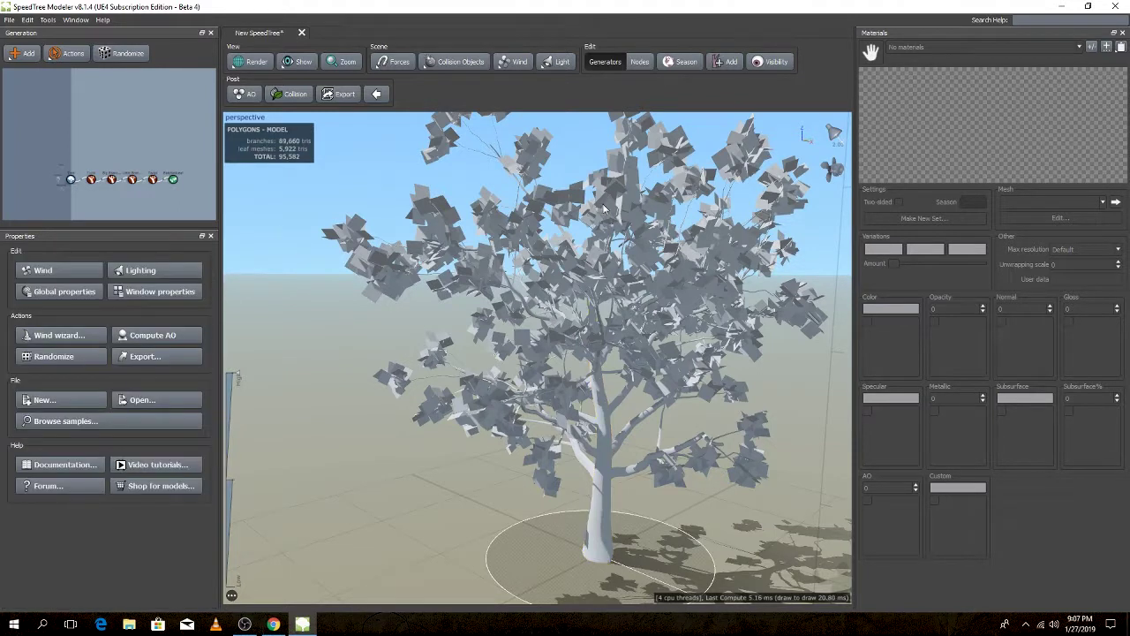
click(1092, 47)
click(444, 223)
- Rename the first material to 'bark'
click(485, 220)
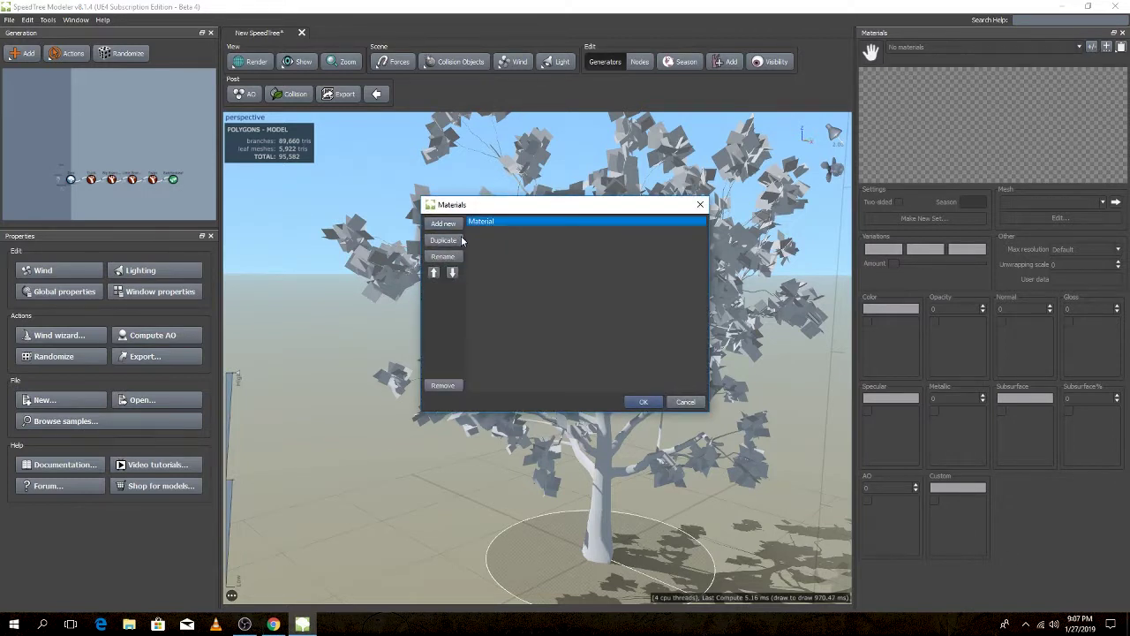
click(443, 256)
text(BARK)
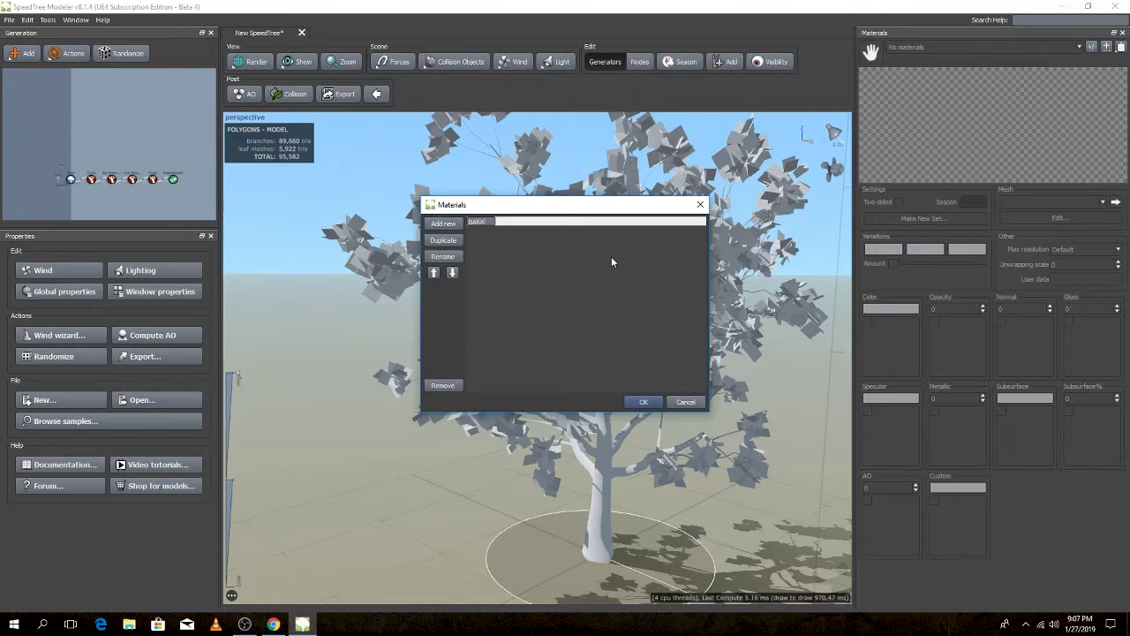
key(BackSpace)
key(BackSpace)
key(BackSpace)
text(bar)
key(Return)
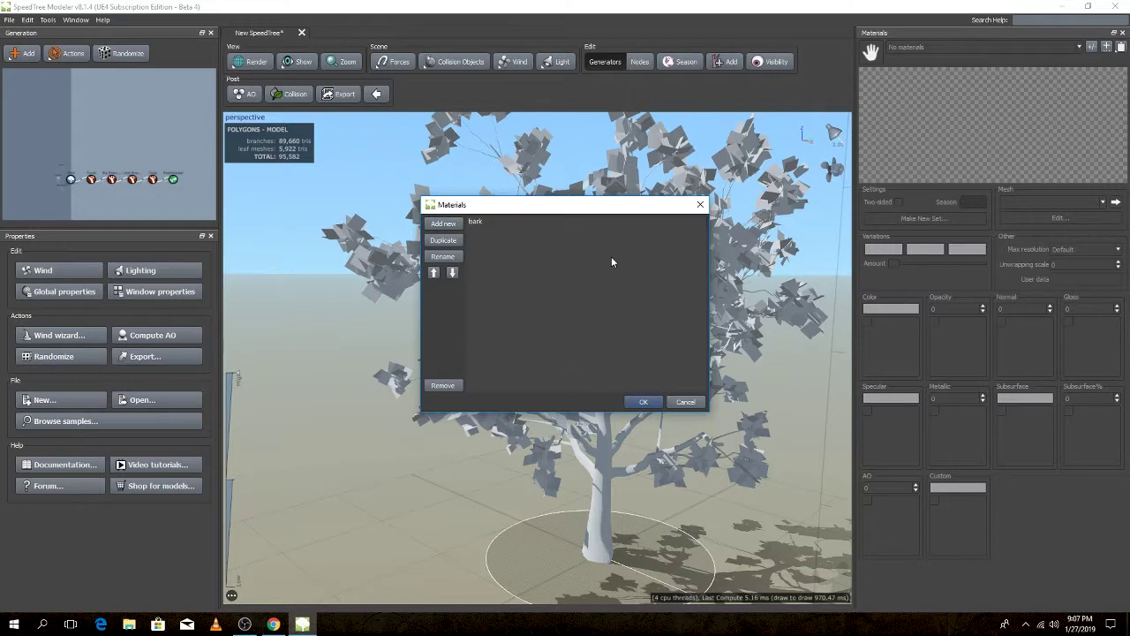
- Add a second material named 'leaf', accept the Materials dialog, and restore the window
click(443, 223)
double_click(479, 230)
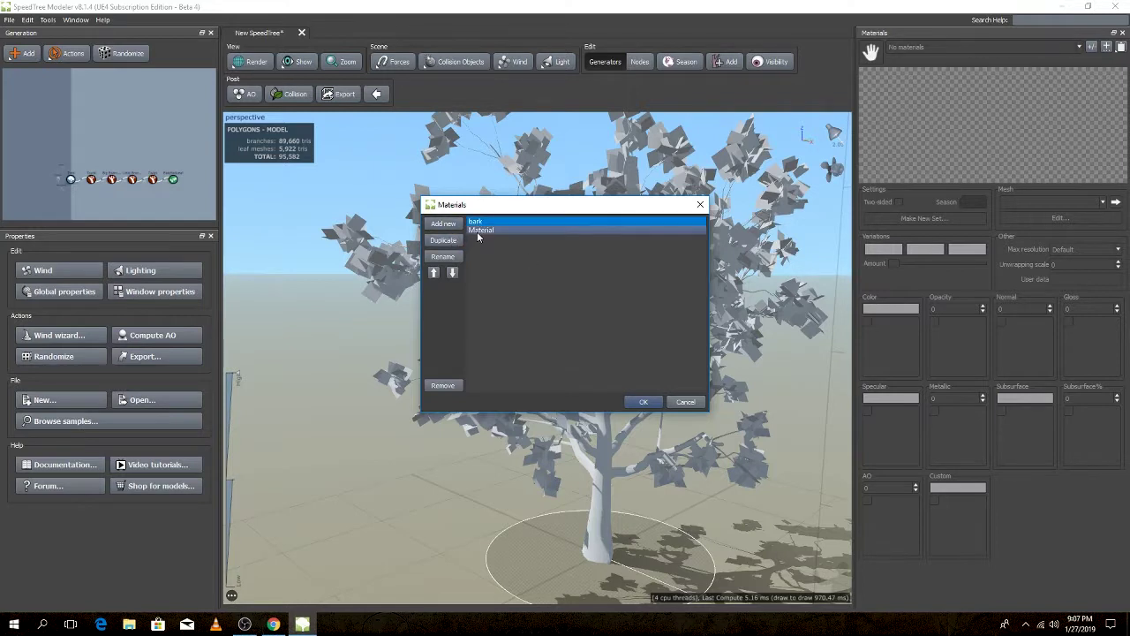
text(leaf)
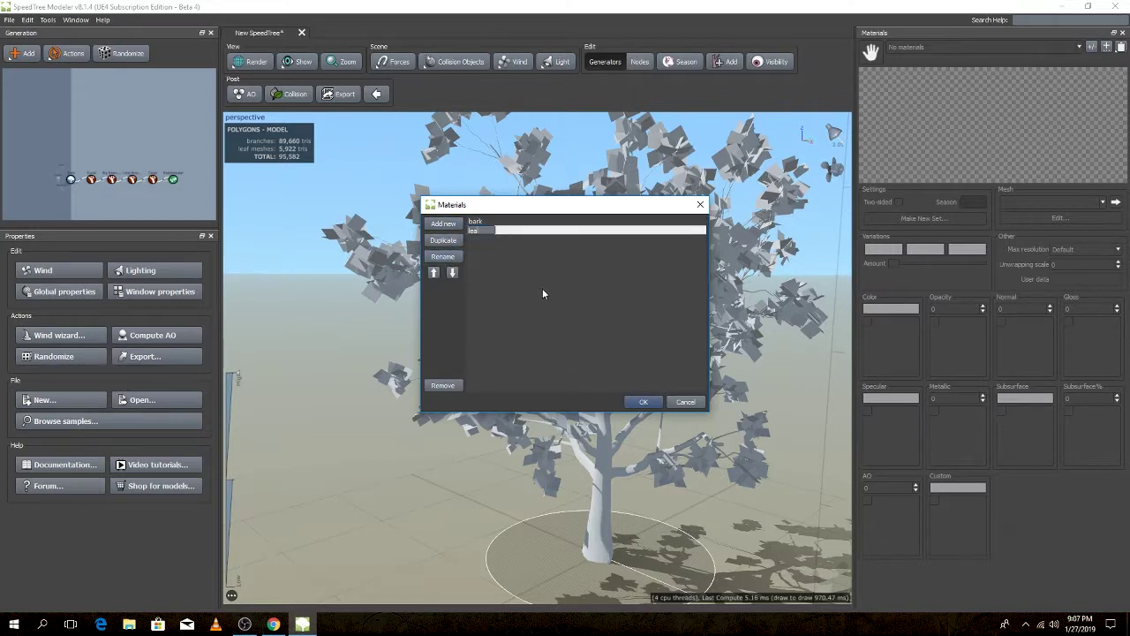
key(Return)
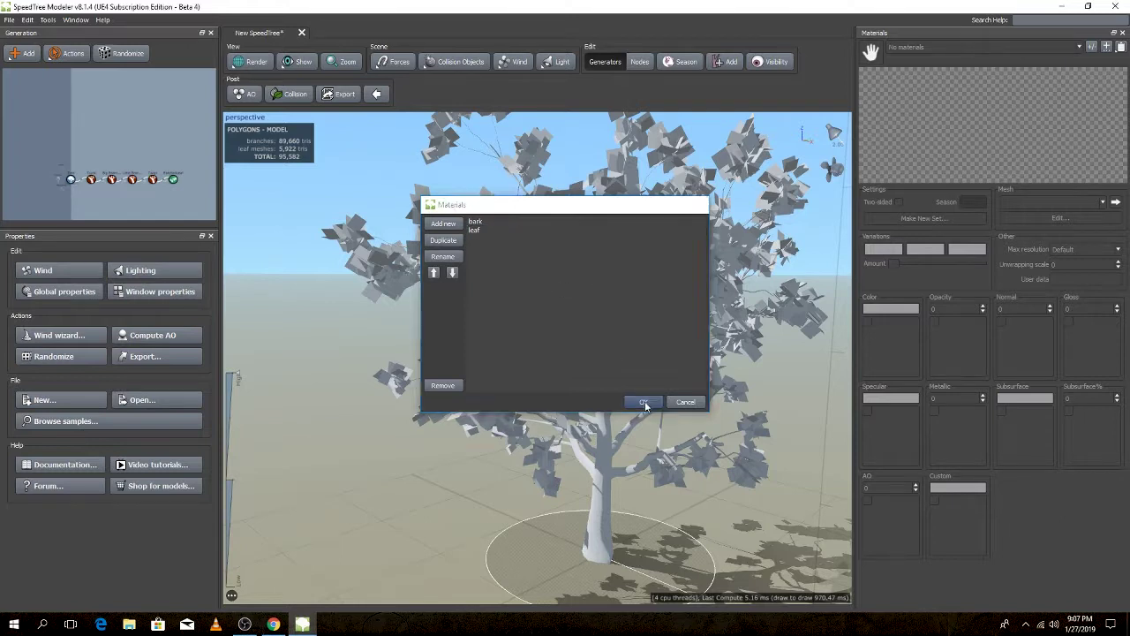
click(643, 401)
double_click(940, 6)
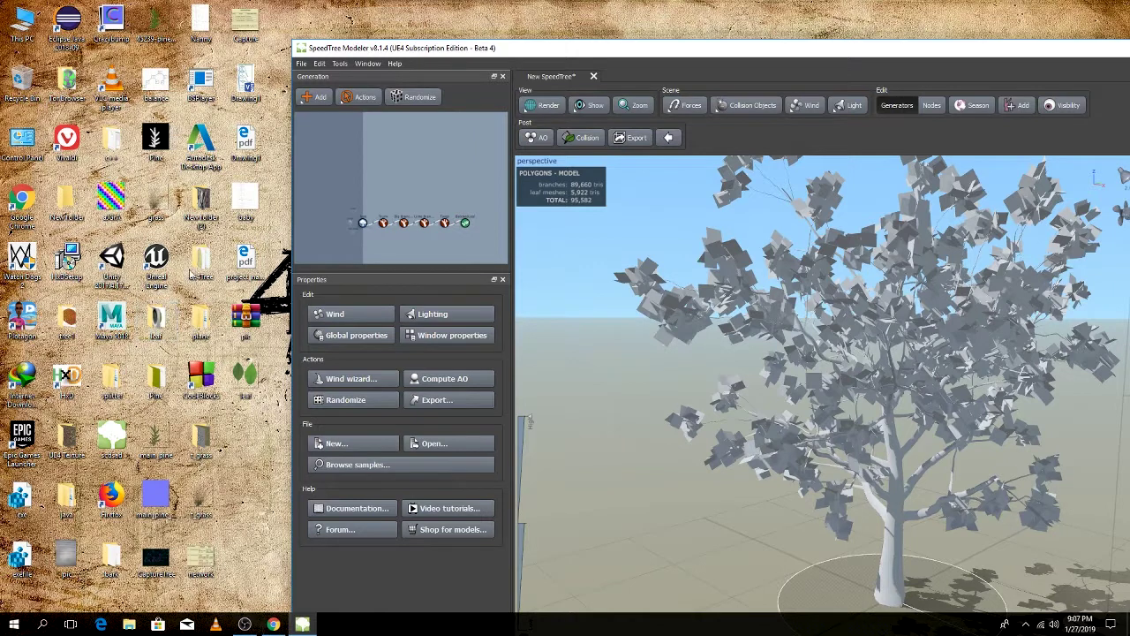
- Open UE4 Texture's bark subfolder beside the modeler, showing the six bark textures
double_click(67, 439)
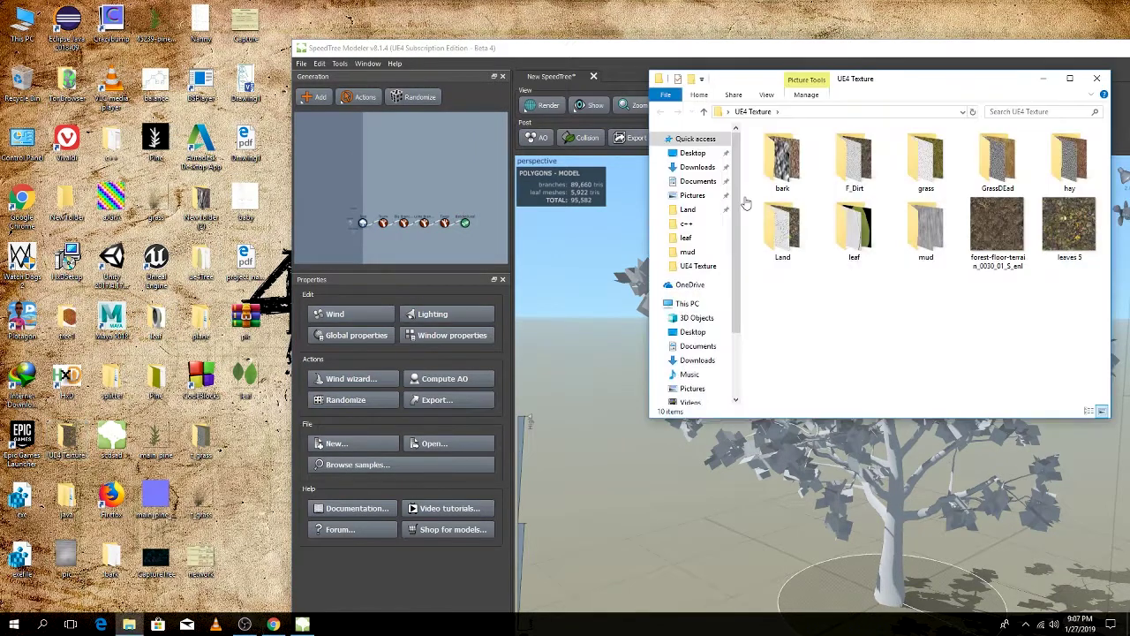
drag(934, 89, 402, 129)
mouse_move(827, 54)
mouse_down()
mouse_move(773, 18)
mouse_move(842, 15)
mouse_up()
click(287, 182)
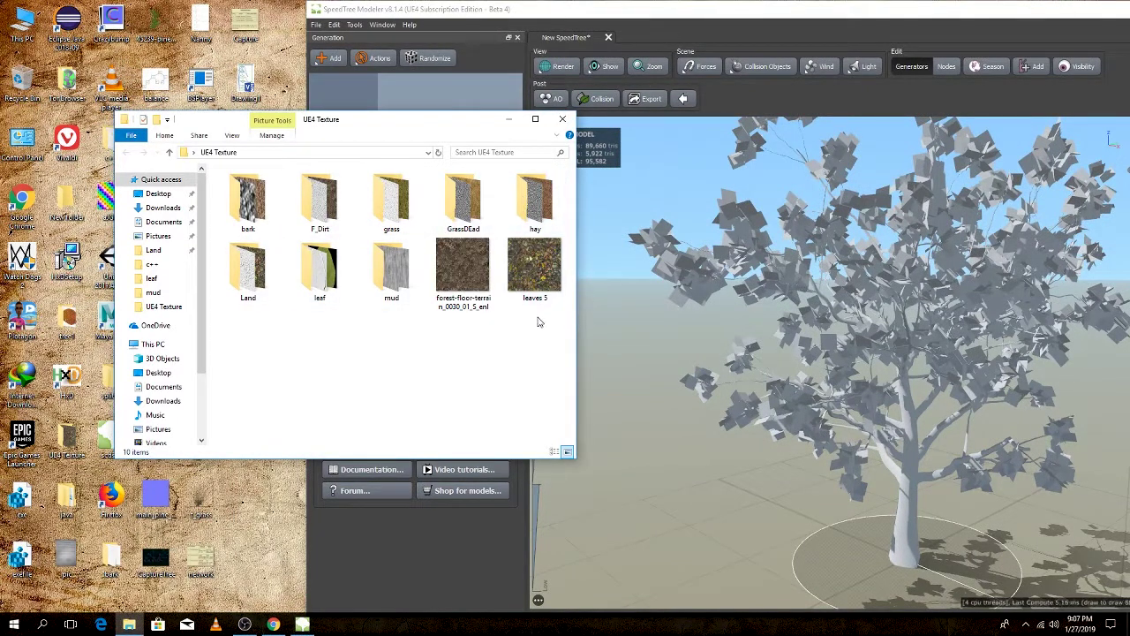
double_click(248, 199)
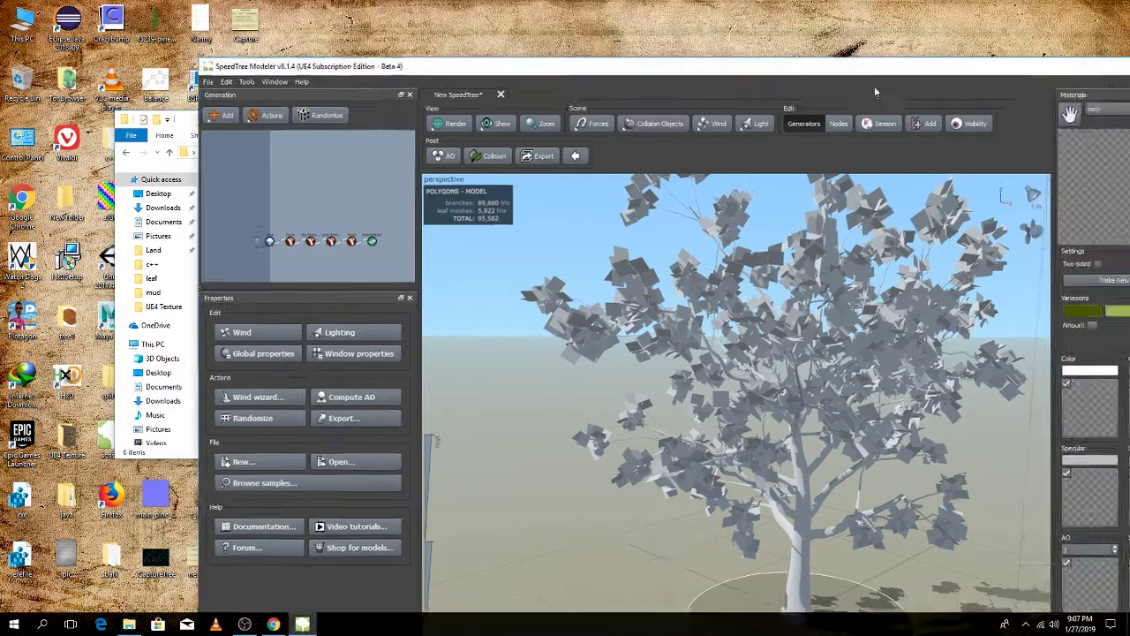
- Arrange the bark folder window at the top, above the SpeedTree Modeler material panel
drag(1006, 37, 459, 218)
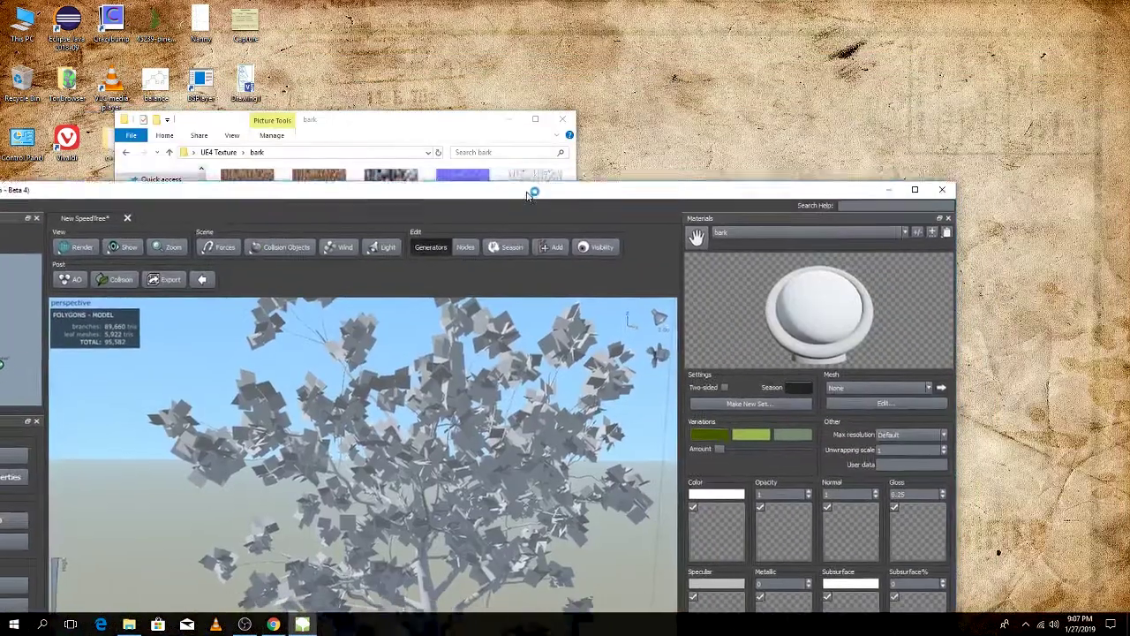
click(479, 132)
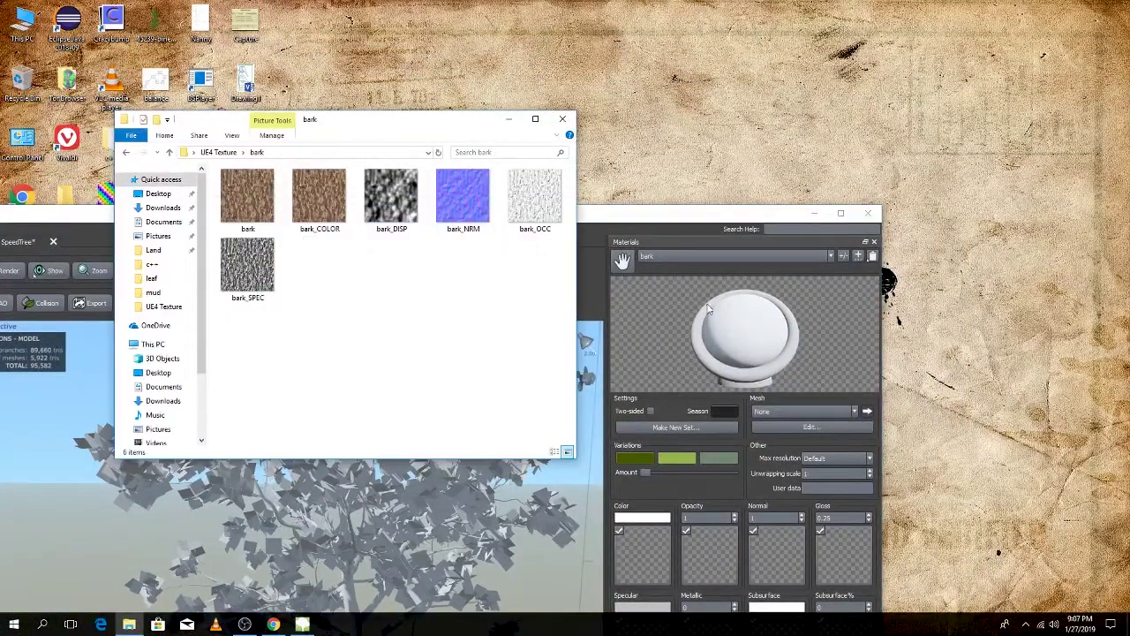
mouse_move(678, 223)
mouse_down()
mouse_move(689, 124)
mouse_move(695, 155)
mouse_up()
click(490, 132)
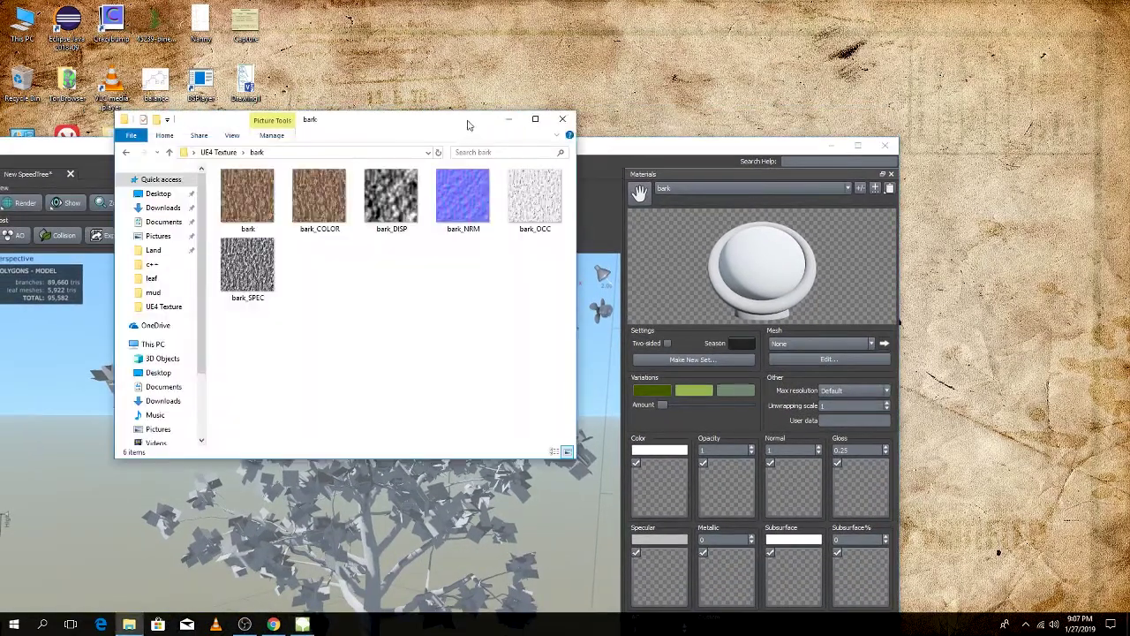
drag(468, 124, 465, 14)
drag(670, 149, 667, 119)
click(495, 92)
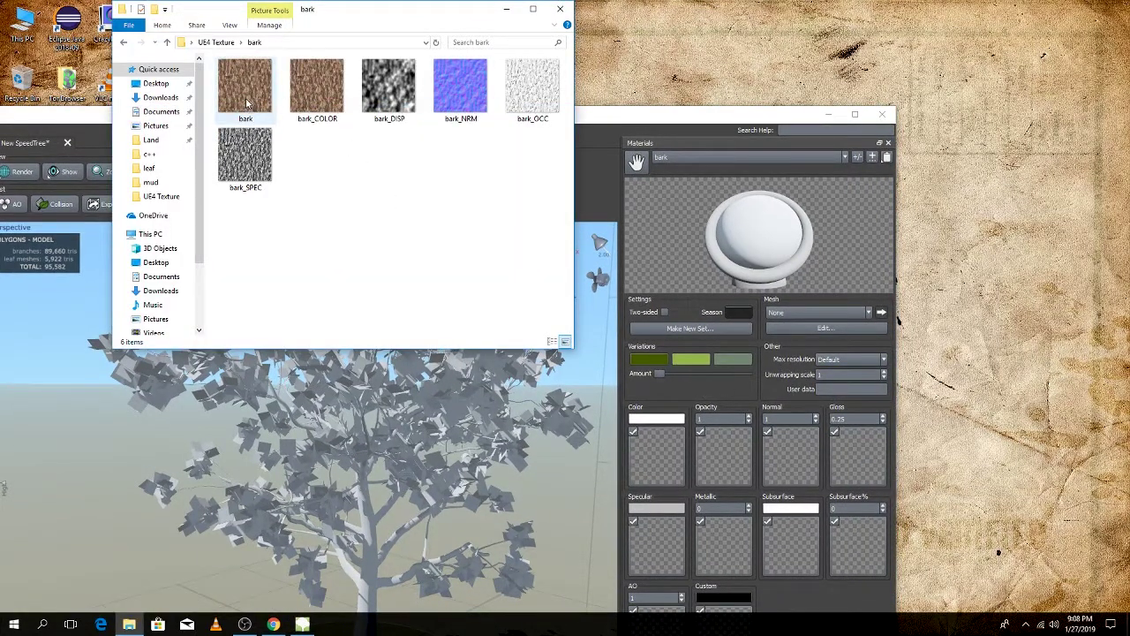
- Assign bark_COLOR as colour map and bark_NRM as normal map, removing the mistaken opacity map
drag(309, 96, 656, 455)
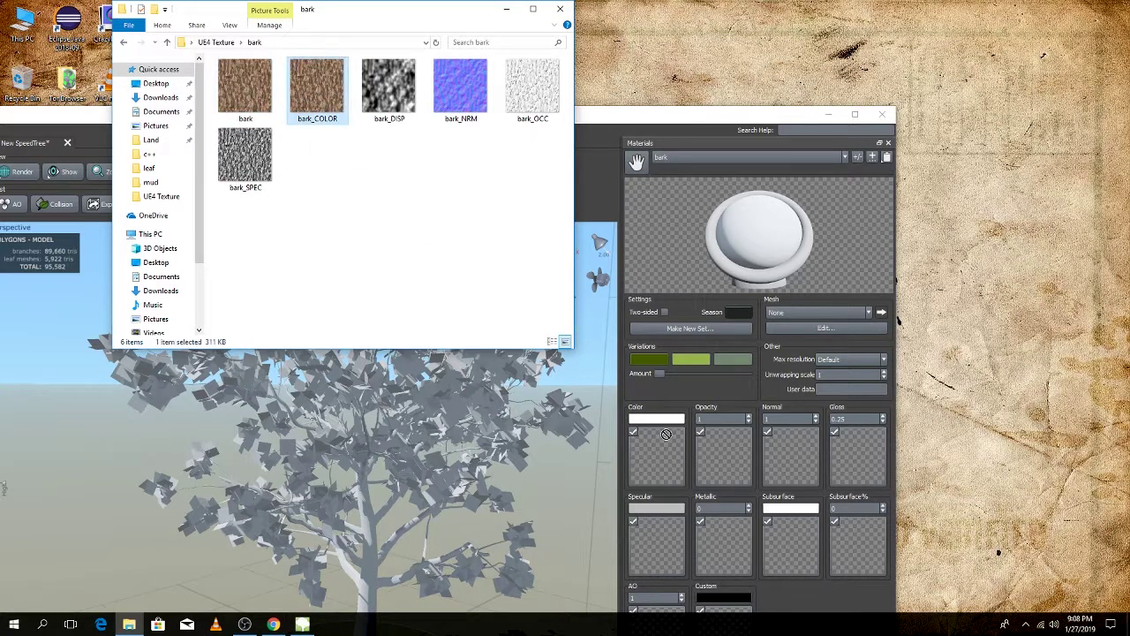
drag(450, 96, 723, 454)
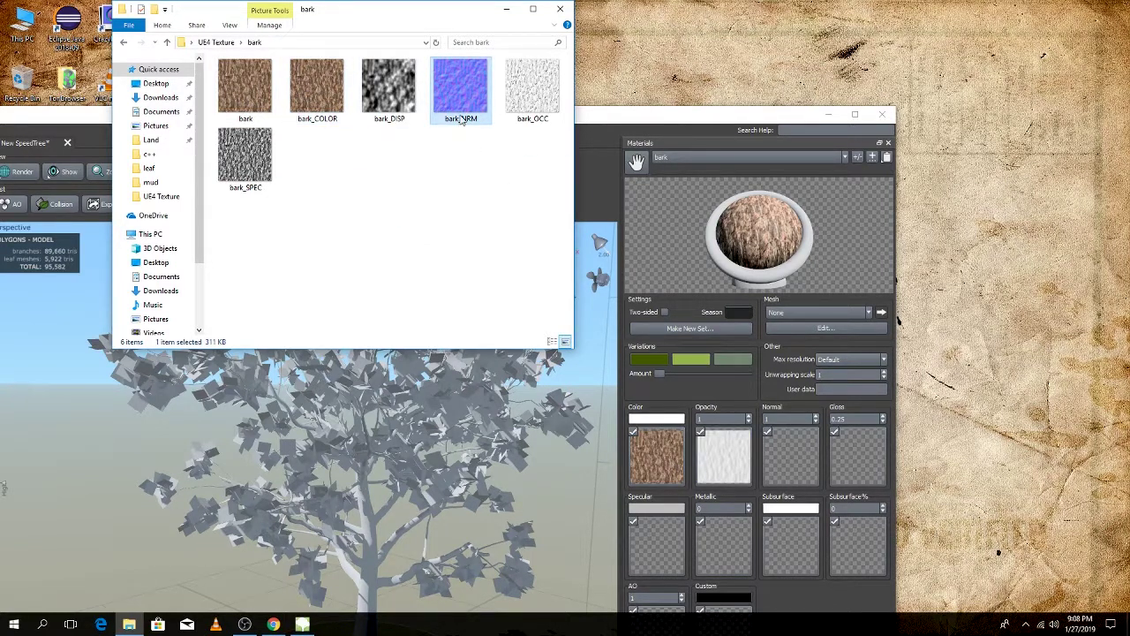
mouse_move(460, 88)
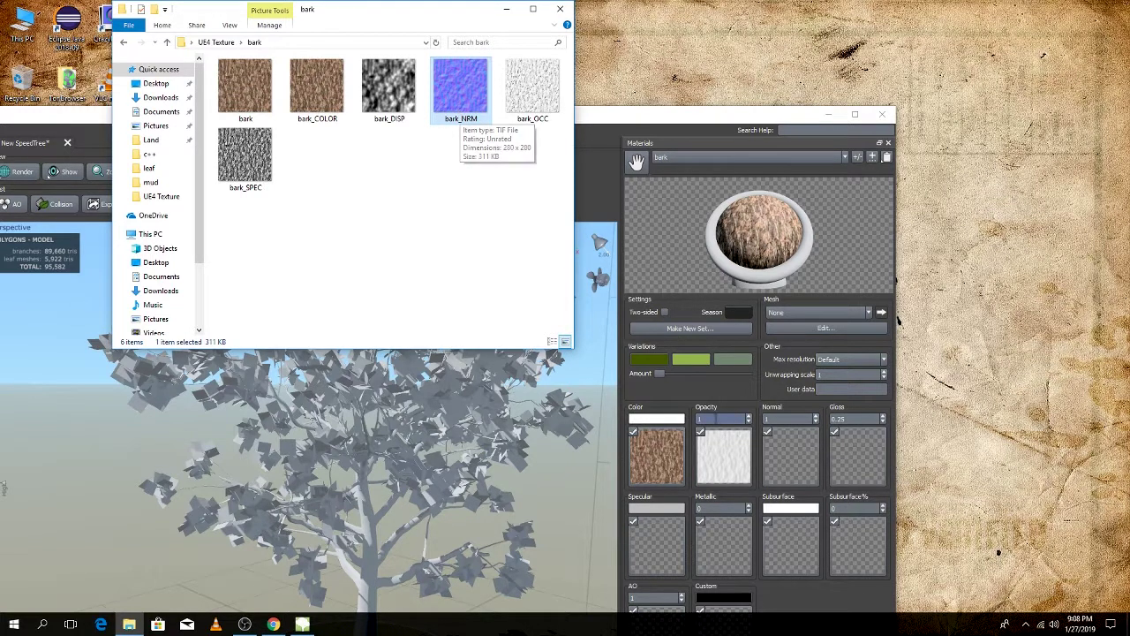
double_click(728, 444)
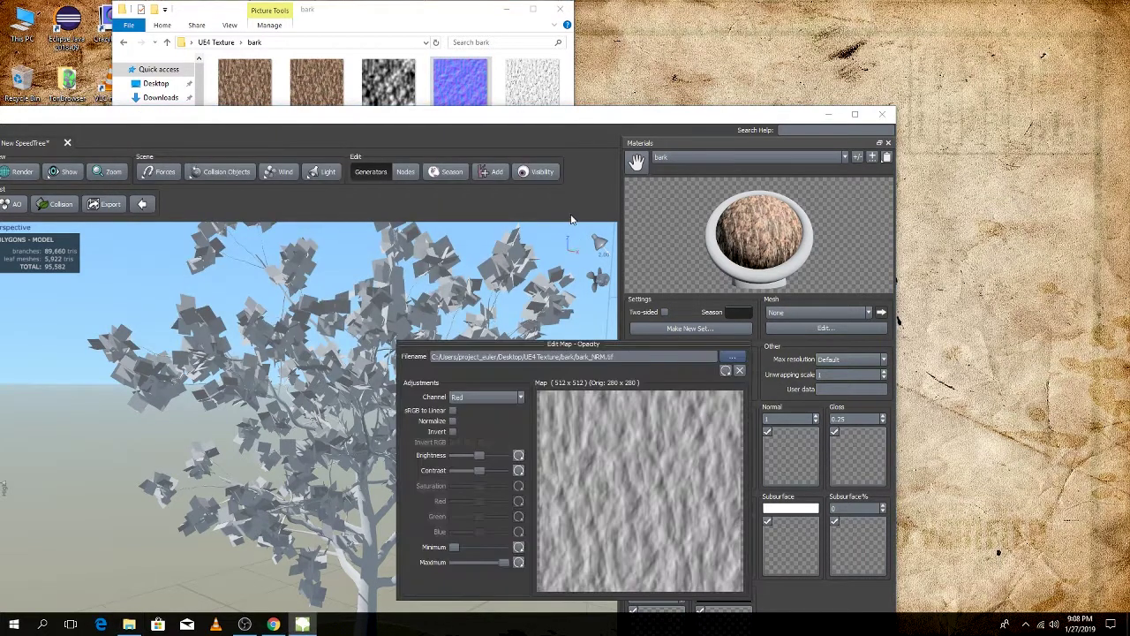
click(739, 370)
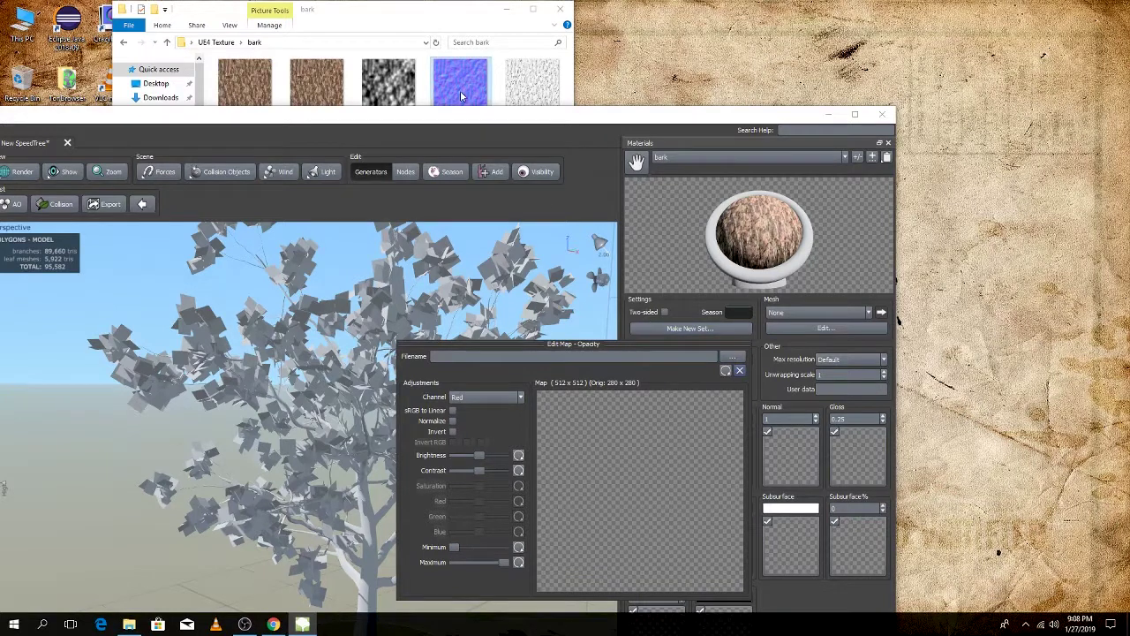
click(460, 90)
drag(457, 80, 800, 462)
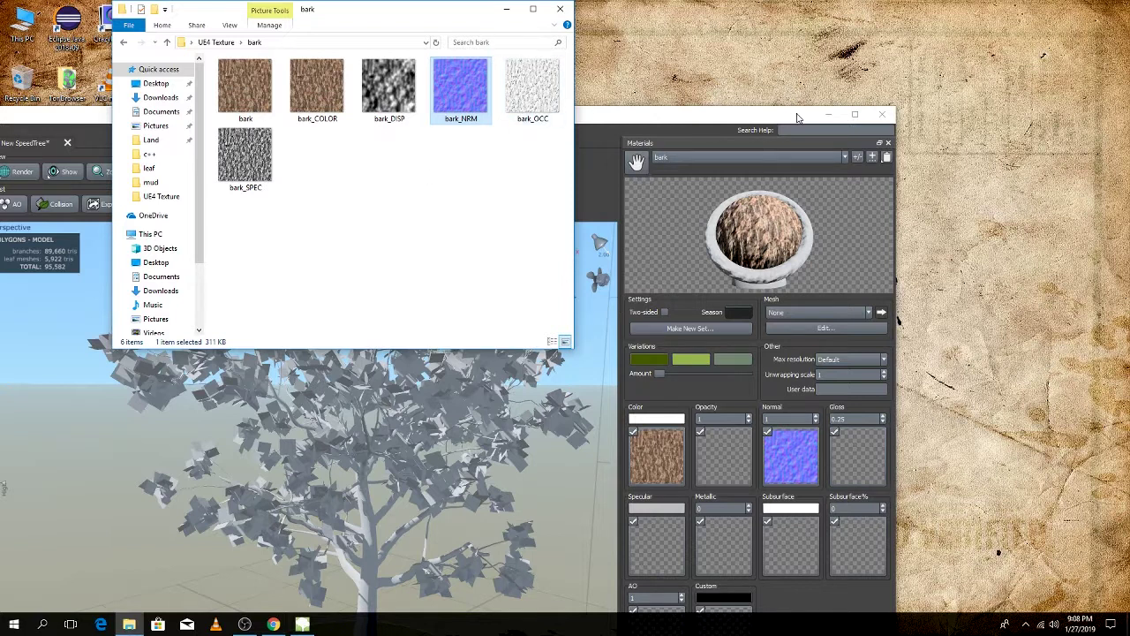
- Assign bark_OCC as AO, bark_SPEC as specular and bark_DISP as subsurface, then close Explorer
drag(798, 118, 880, 58)
click(438, 22)
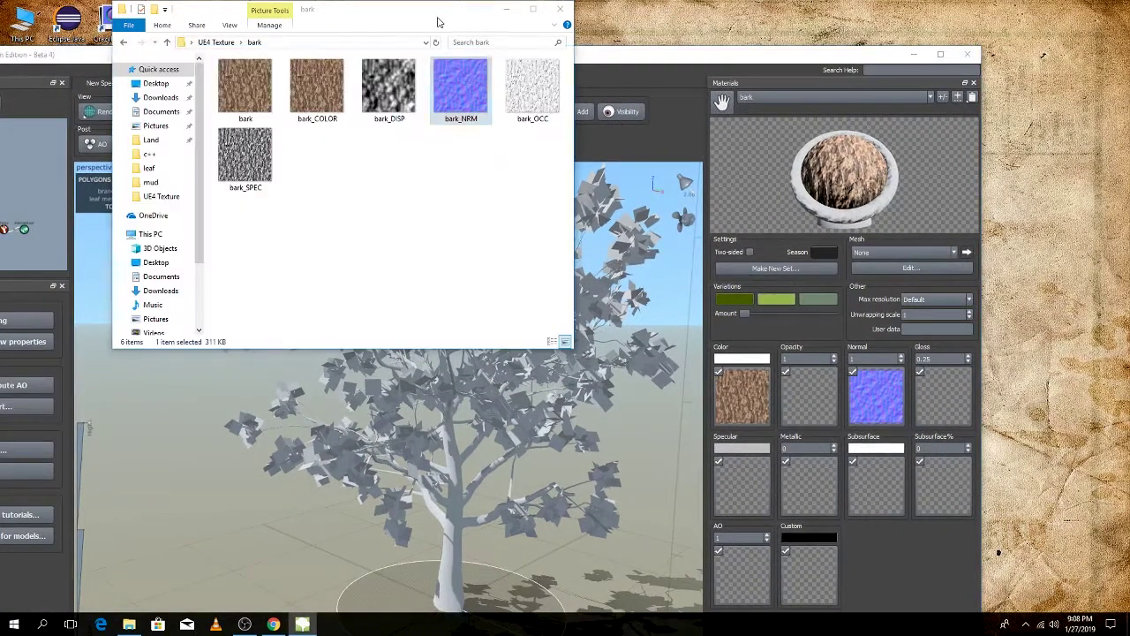
drag(532, 88, 735, 583)
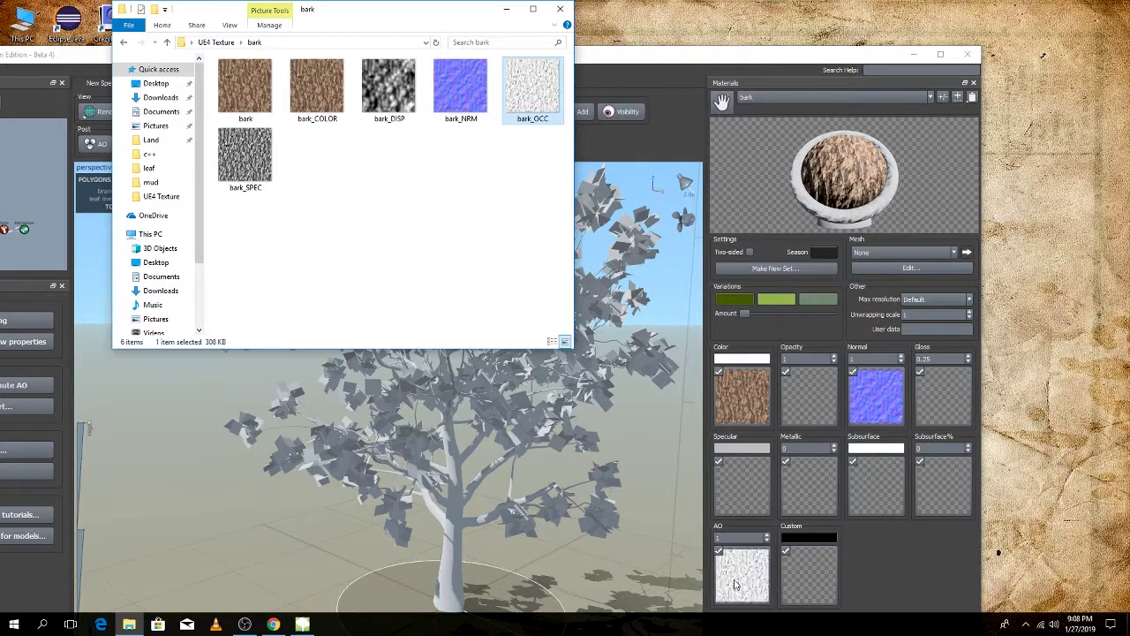
mouse_move(246, 157)
mouse_down()
mouse_move(819, 430)
mouse_move(754, 478)
mouse_up()
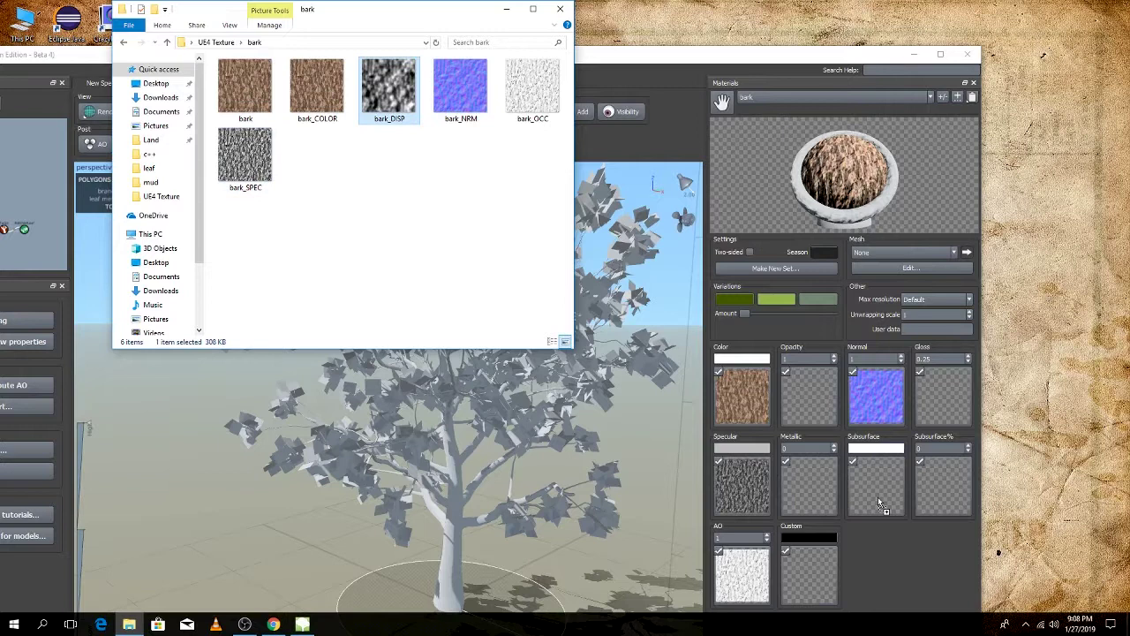
drag(388, 88, 878, 486)
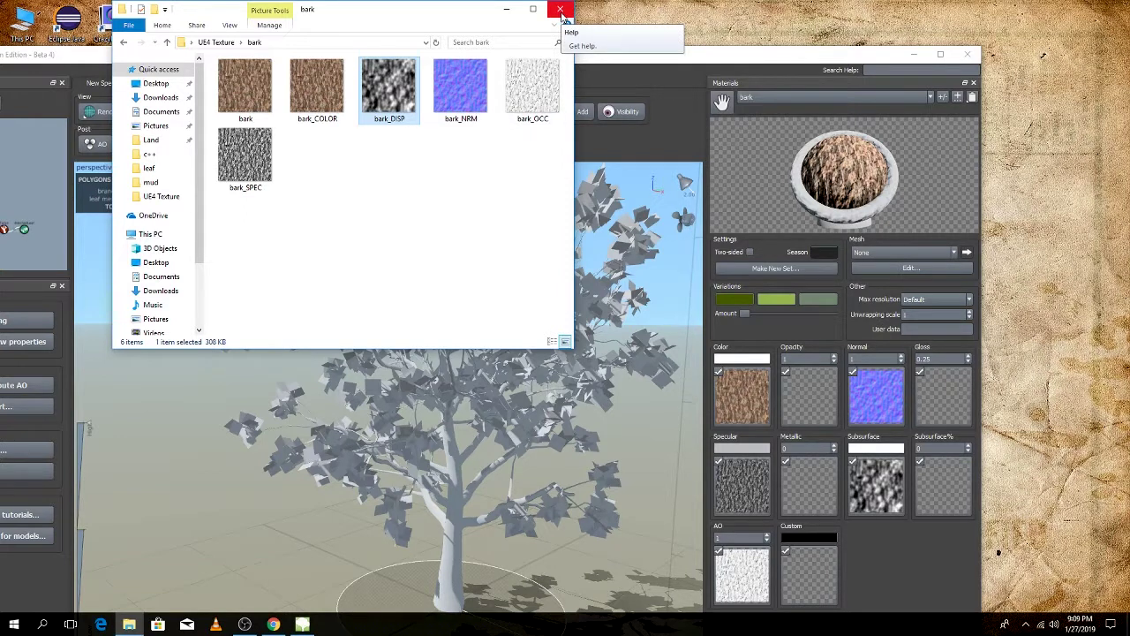
click(560, 10)
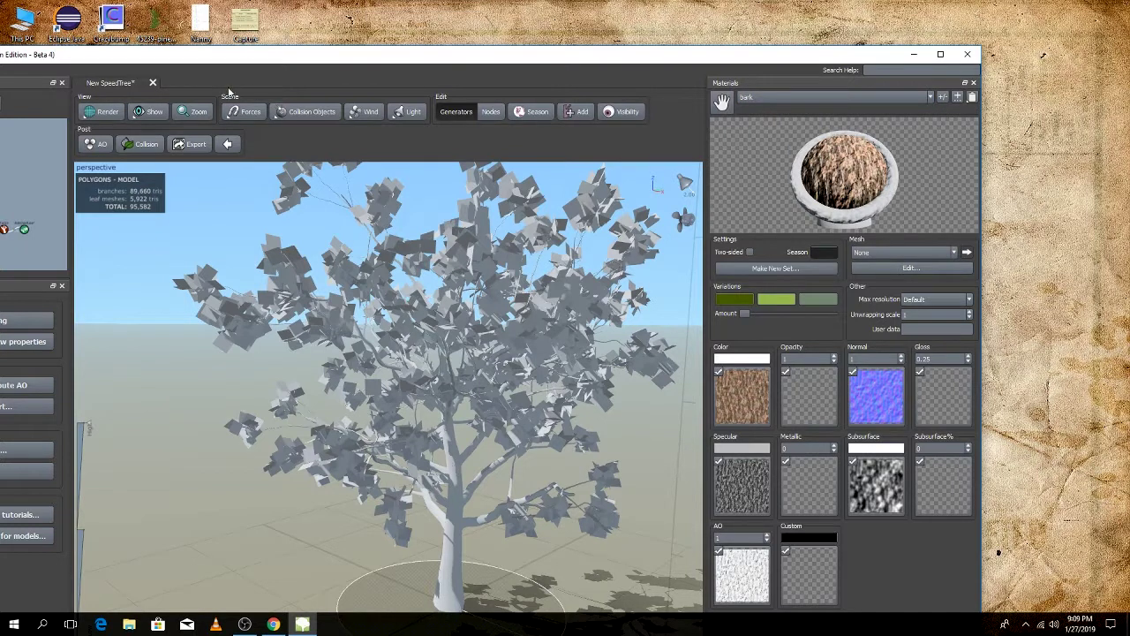
double_click(292, 61)
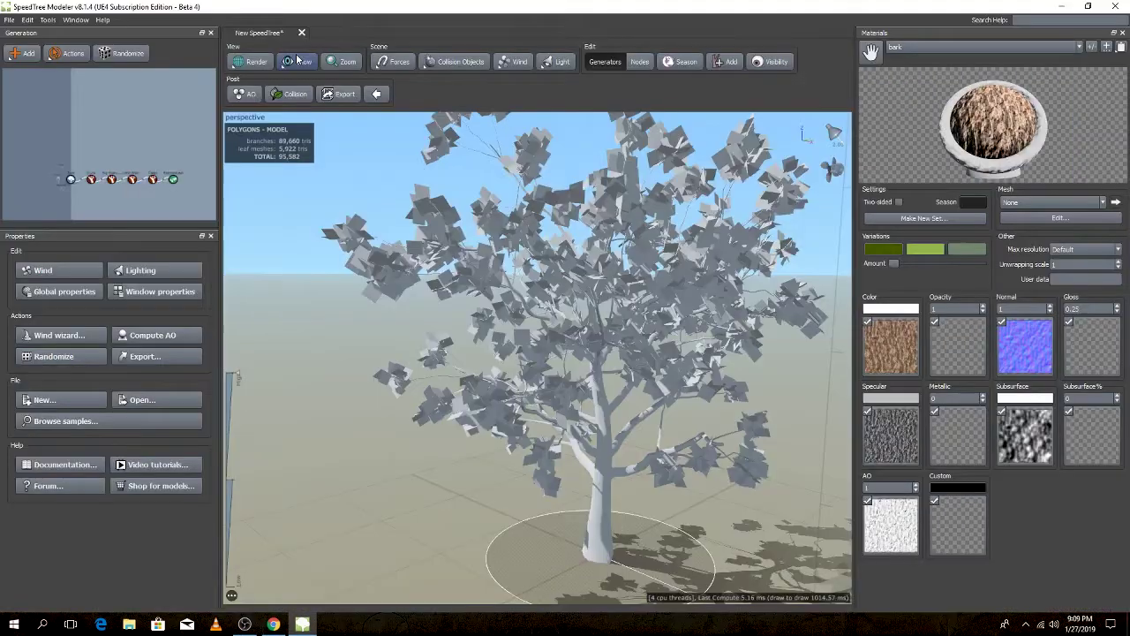
click(605, 479)
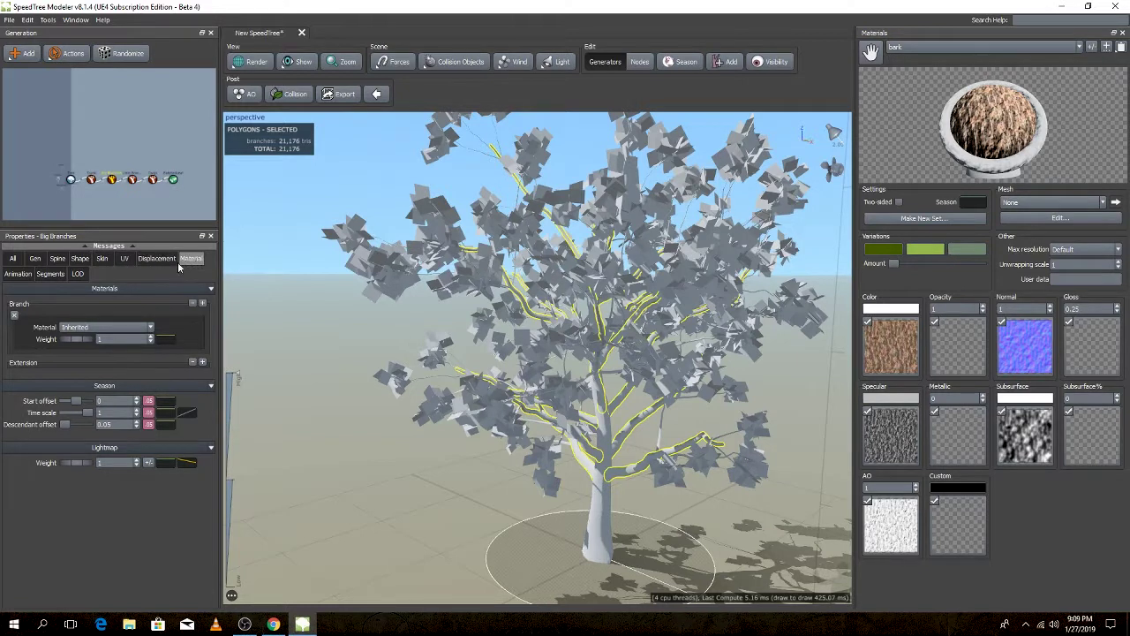
click(97, 327)
click(85, 345)
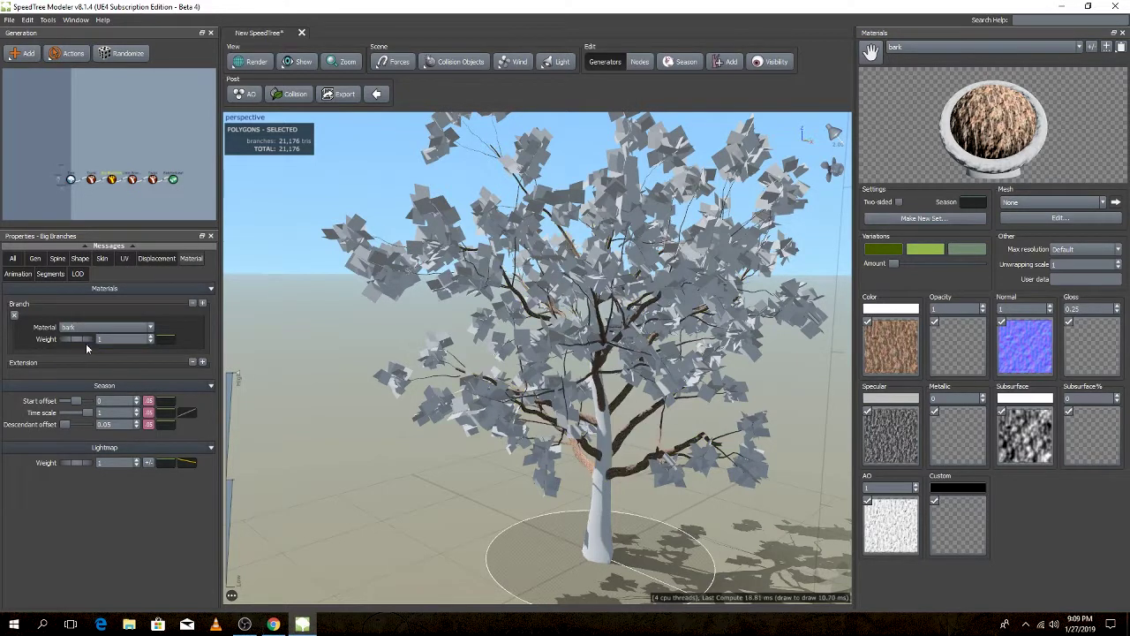
click(597, 505)
click(97, 327)
click(86, 346)
scroll(618, 398, down, 3)
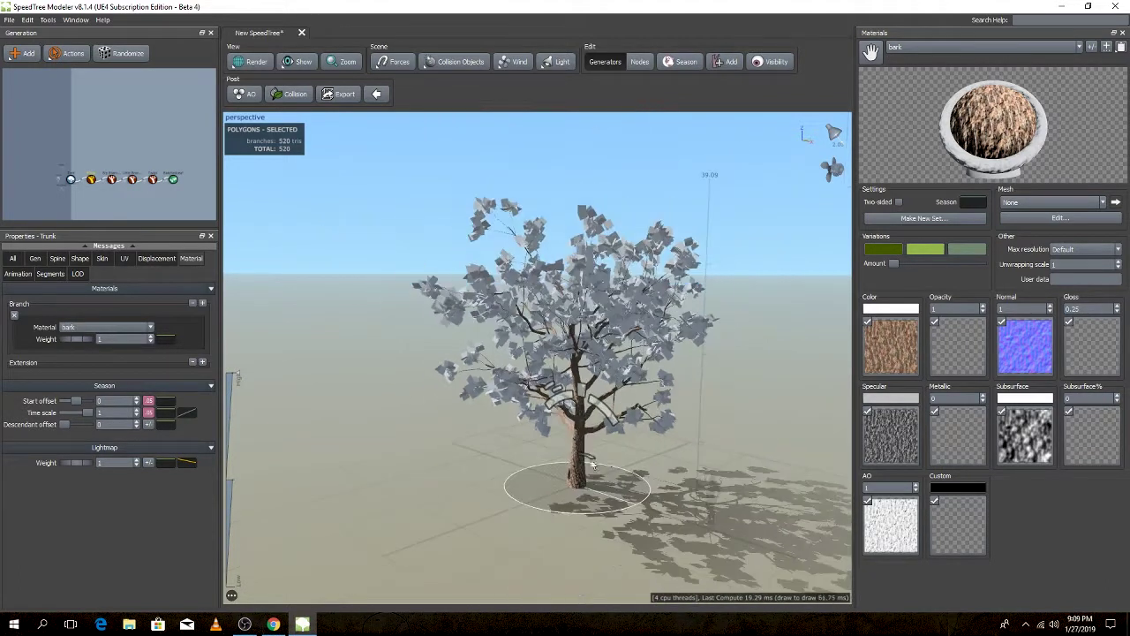
scroll(662, 423, up, 8)
scroll(706, 444, up, 5)
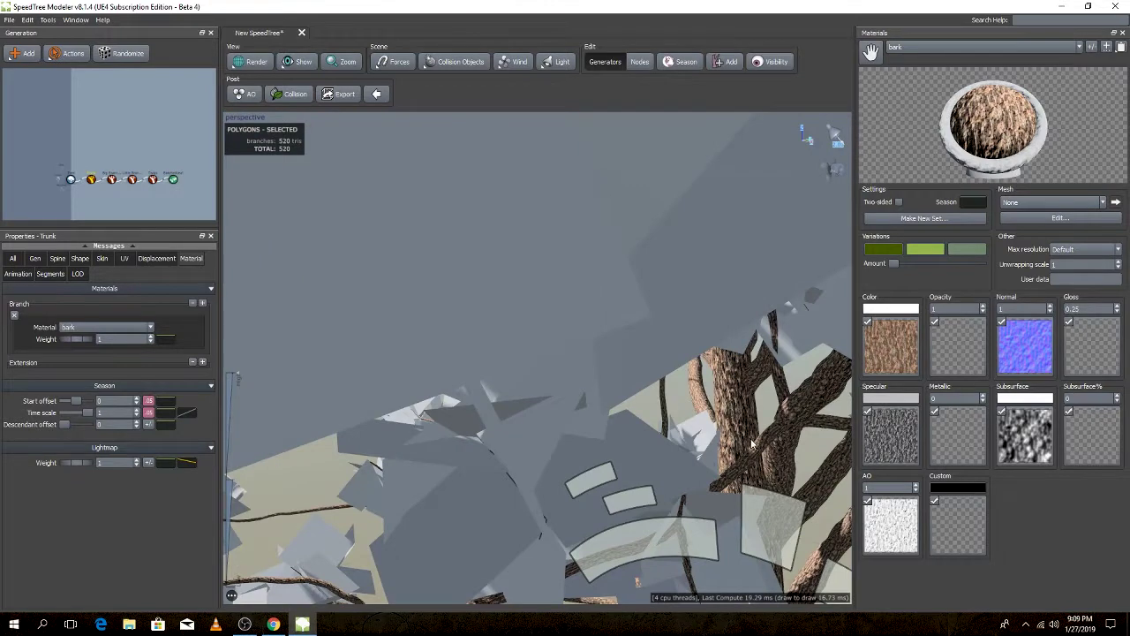
scroll(742, 428, down, 4)
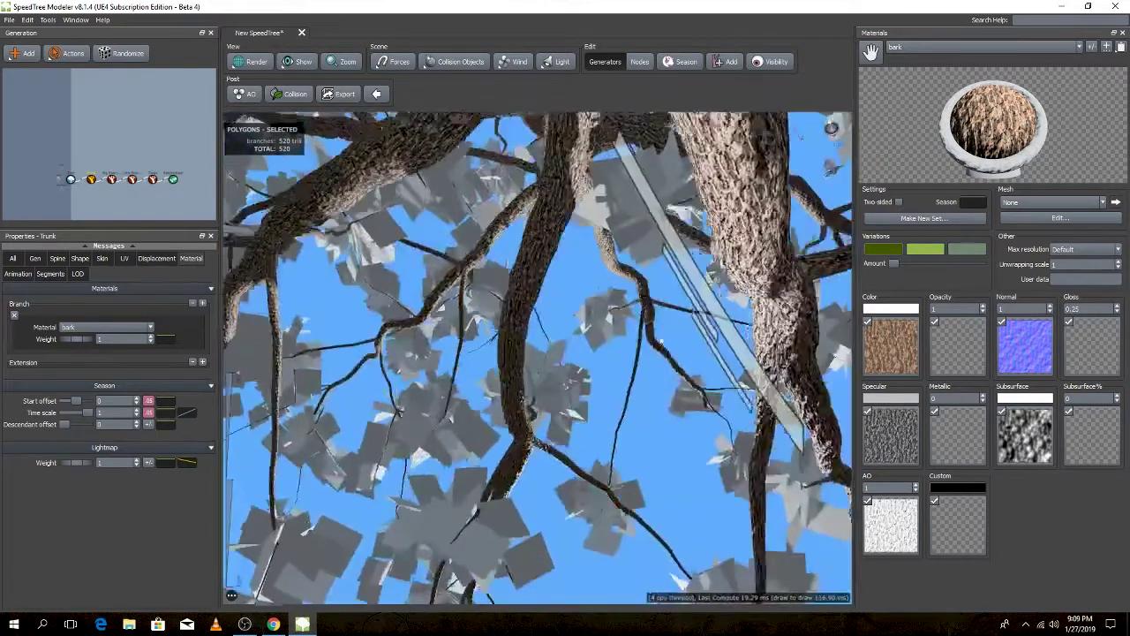
scroll(724, 415, up, 2)
scroll(706, 406, down, 1)
drag(704, 405, 680, 415)
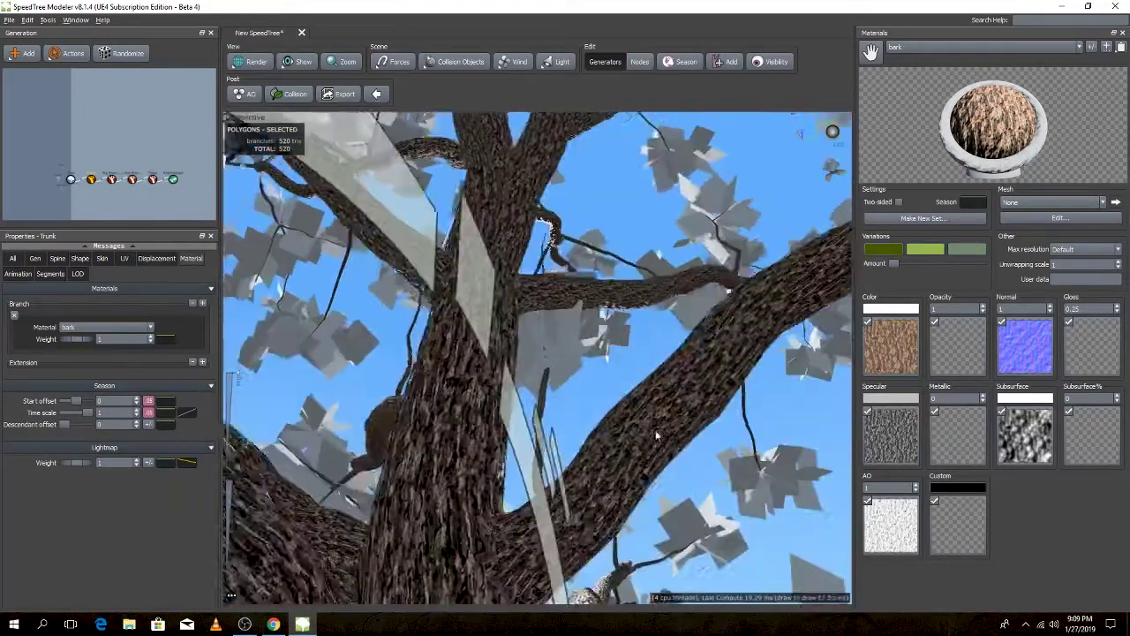
scroll(653, 429, down, 5)
scroll(654, 430, down, 5)
drag(610, 457, 600, 425)
scroll(602, 427, up, 2)
mouse_move(644, 468)
mouse_down()
mouse_move(680, 480)
mouse_move(654, 526)
mouse_move(615, 518)
mouse_up()
scroll(609, 515, down, 3)
scroll(609, 514, up, 5)
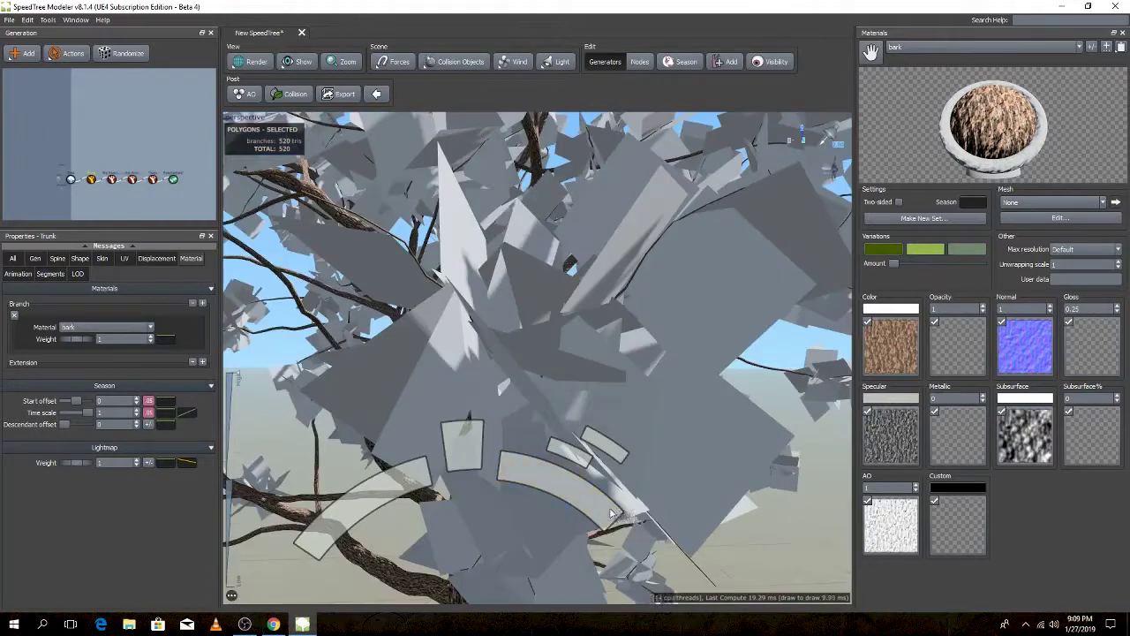
scroll(651, 523, down, 2)
scroll(680, 529, down, 4)
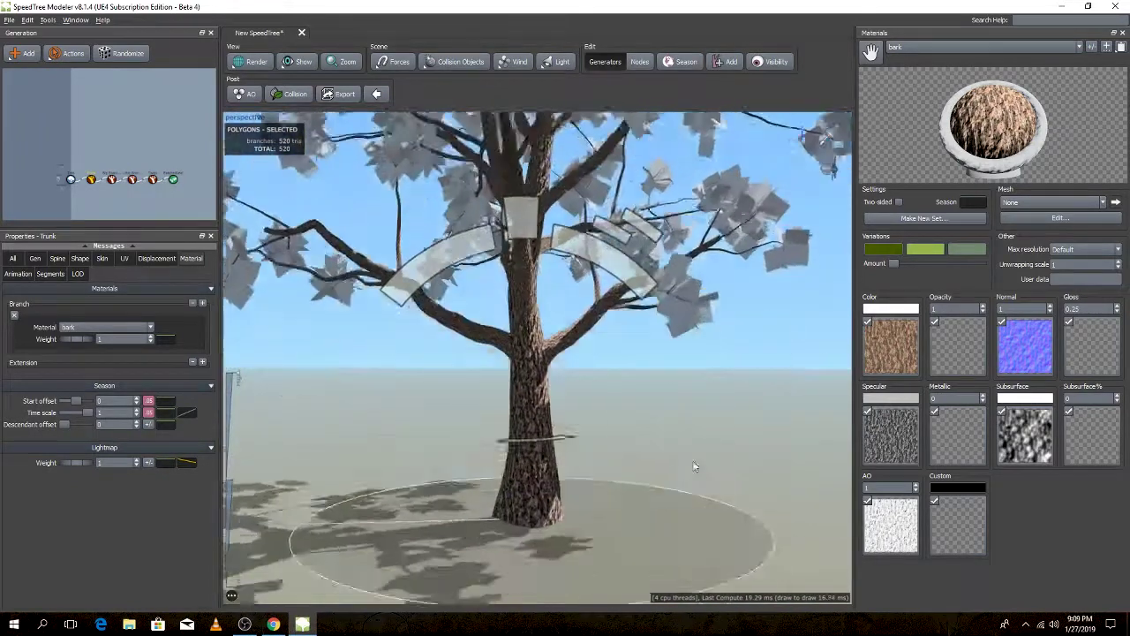
mouse_move(696, 468)
mouse_down()
mouse_move(717, 483)
mouse_move(670, 482)
mouse_move(727, 496)
mouse_move(661, 479)
mouse_up()
- Enable fractional U wrapping on the trunk's bark with a value of 2.06
click(650, 473)
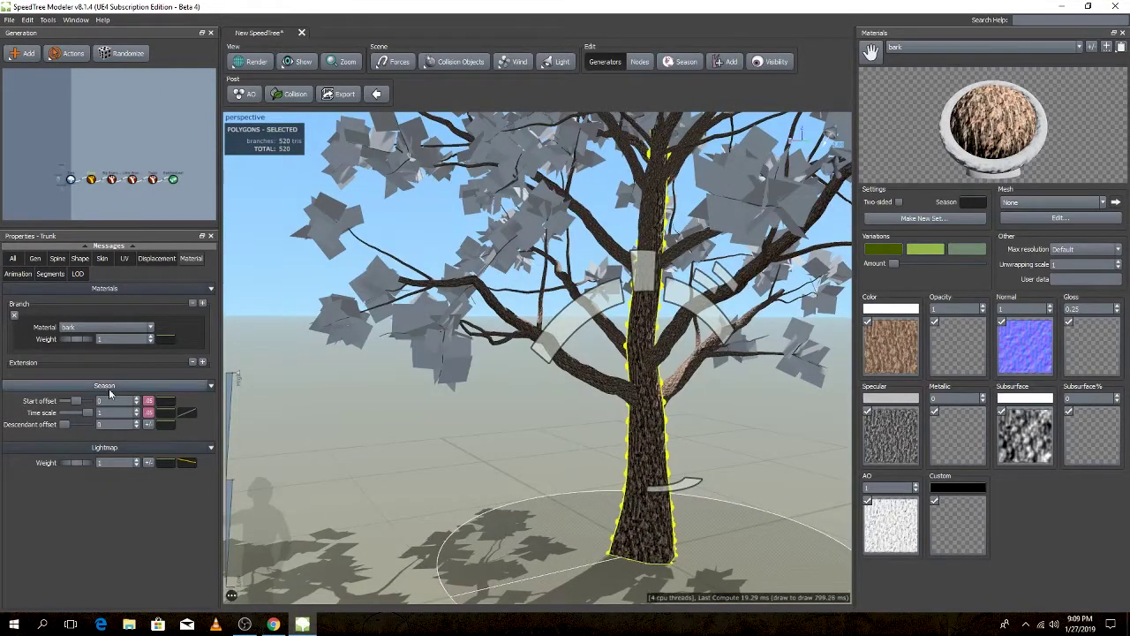
click(125, 257)
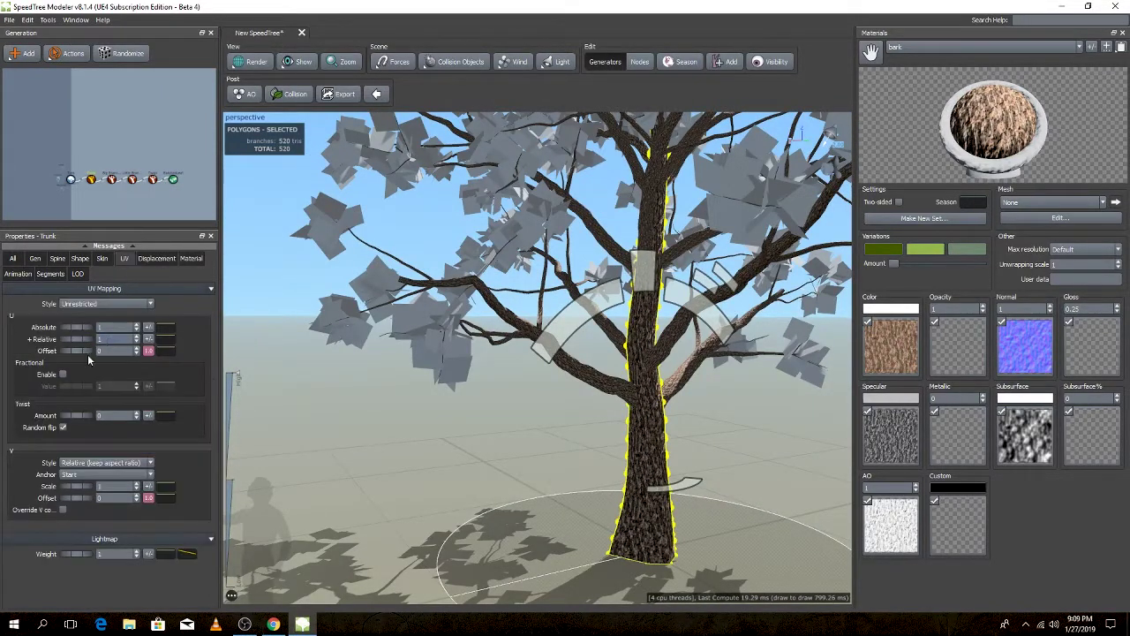
click(62, 374)
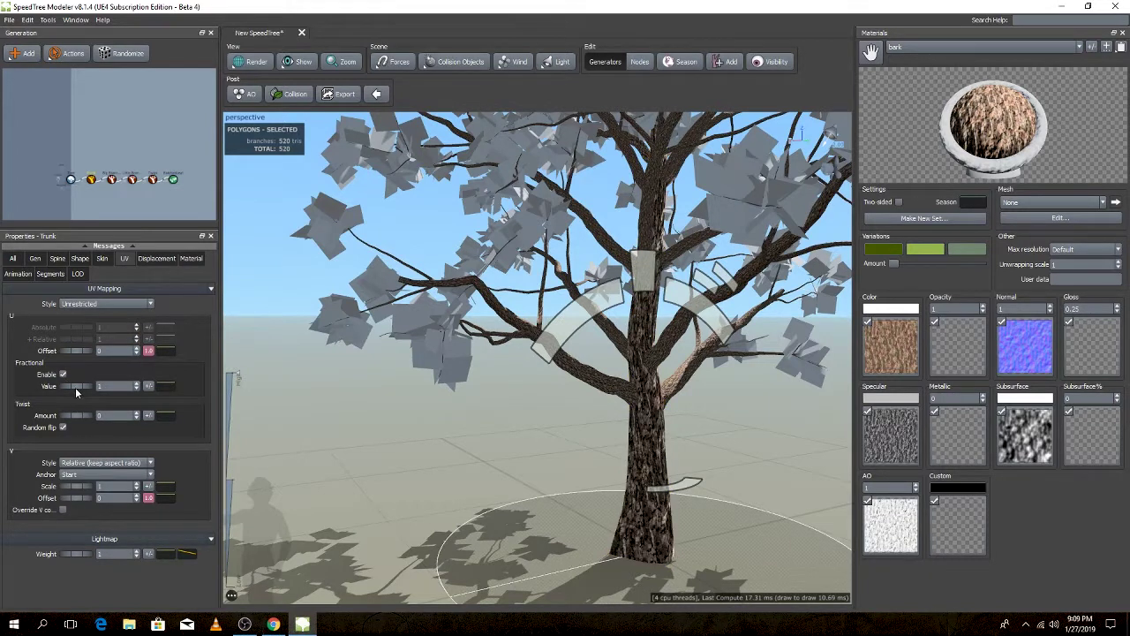
mouse_move(74, 385)
mouse_down()
mouse_move(63, 389)
mouse_move(138, 405)
mouse_up()
mouse_move(234, 410)
mouse_down()
mouse_move(518, 475)
mouse_move(513, 468)
mouse_up()
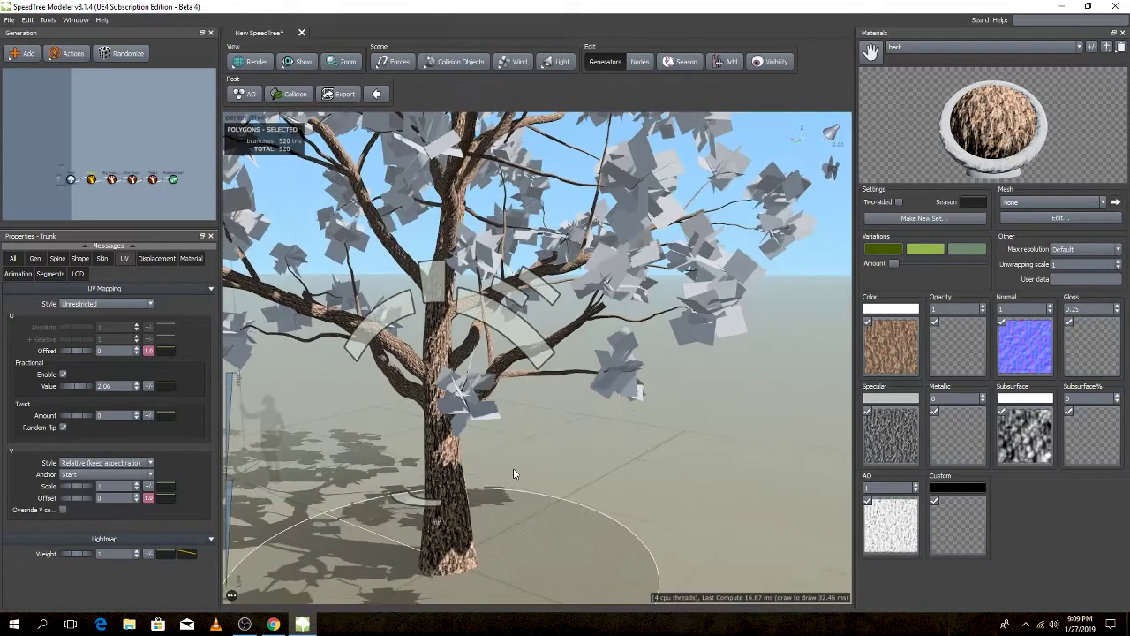
click(472, 494)
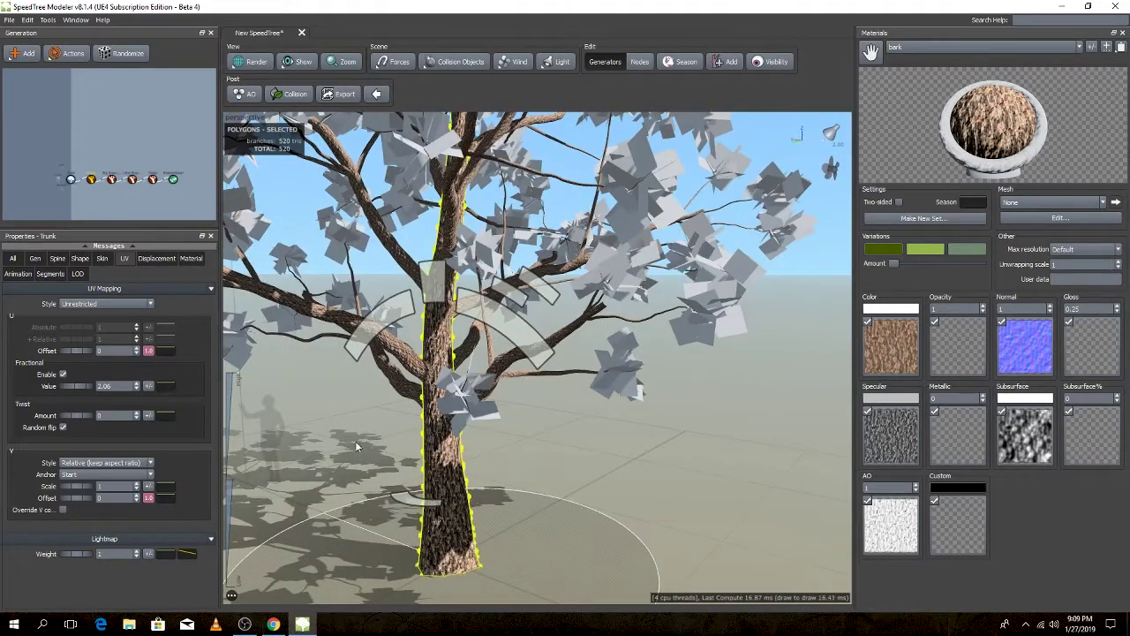
click(14, 263)
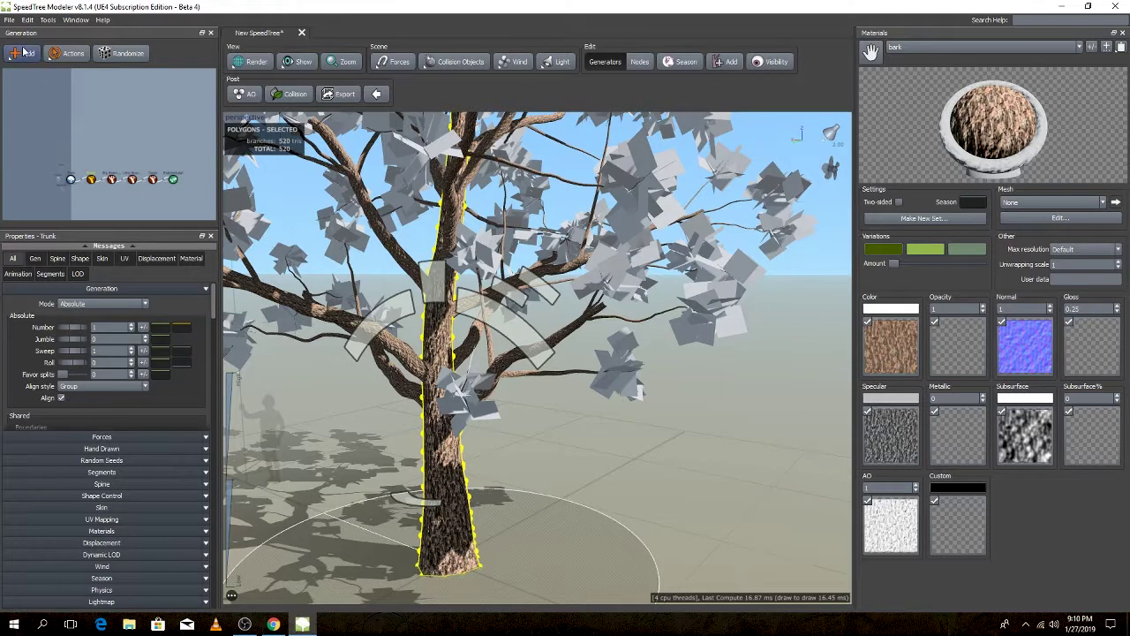
- Add a Decorations > Roots generator so roots grow from the trunk base
click(22, 55)
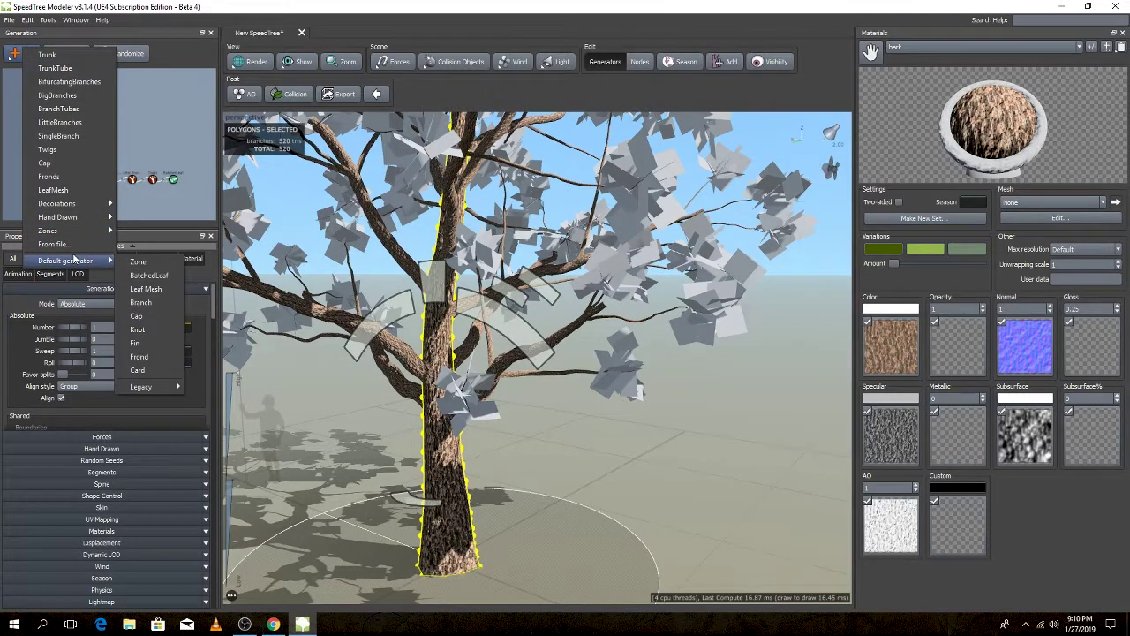
mouse_move(57, 203)
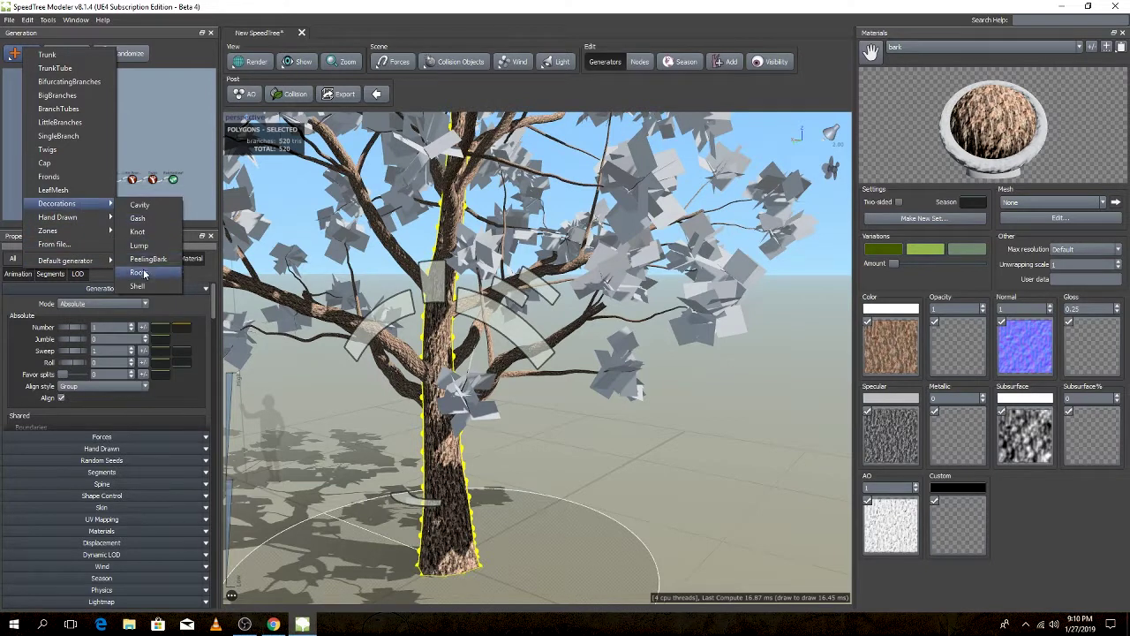
click(144, 274)
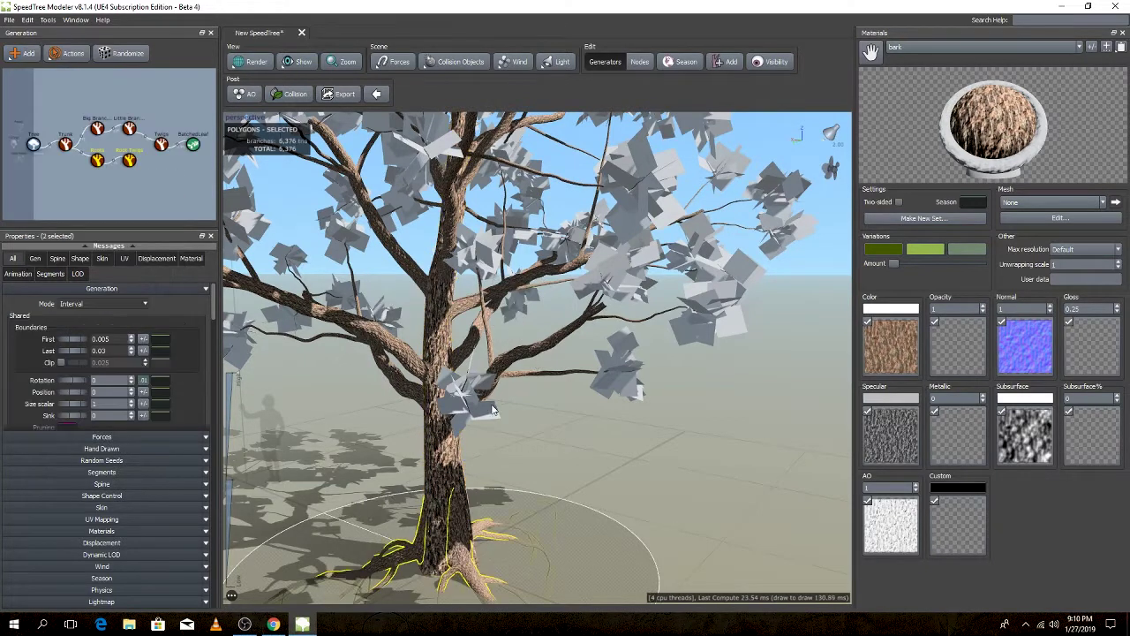
click(730, 495)
scroll(706, 490, up, 3)
scroll(676, 486, down, 3)
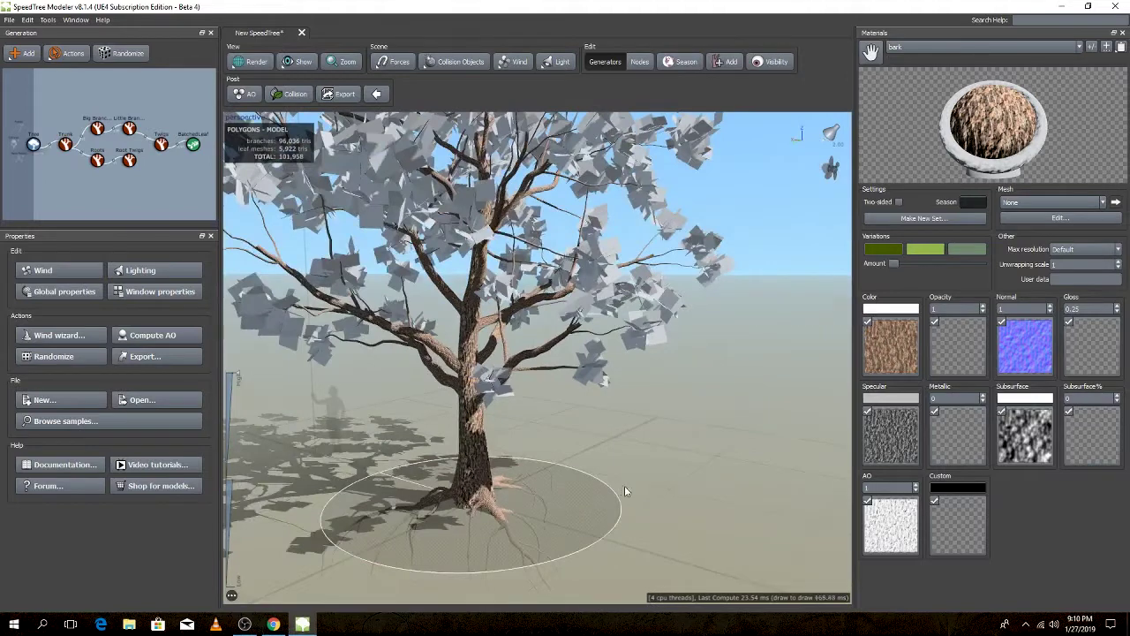
- Orbit and zoom around the trunk base to inspect the new roots, then select them
drag(624, 485, 622, 484)
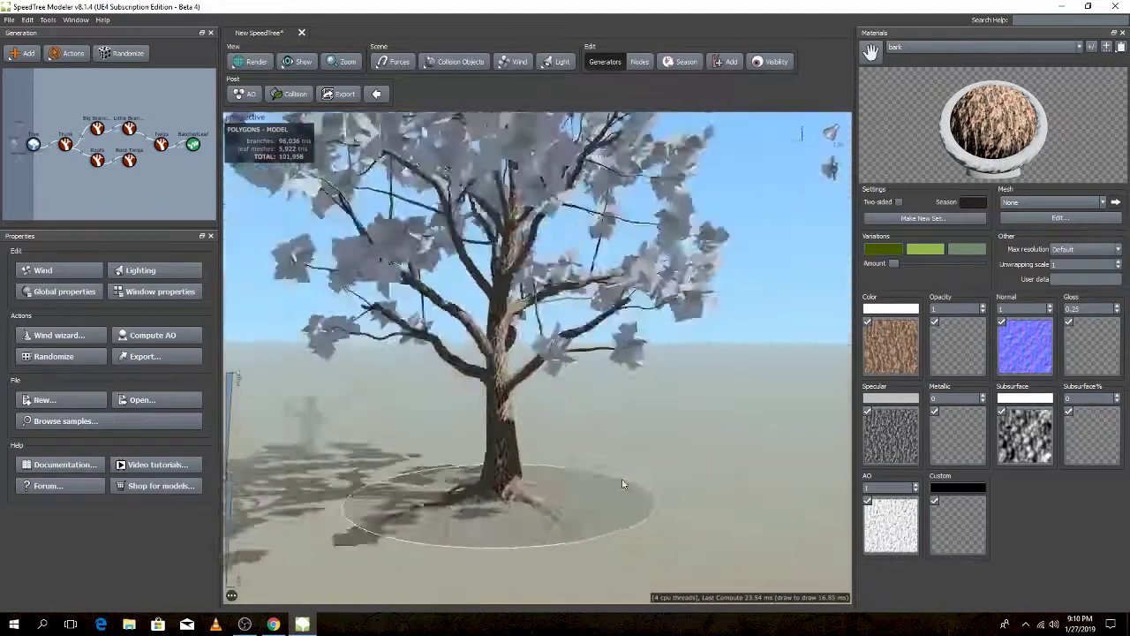
scroll(609, 486, up, 2)
scroll(583, 483, up, 1)
scroll(570, 484, up, 2)
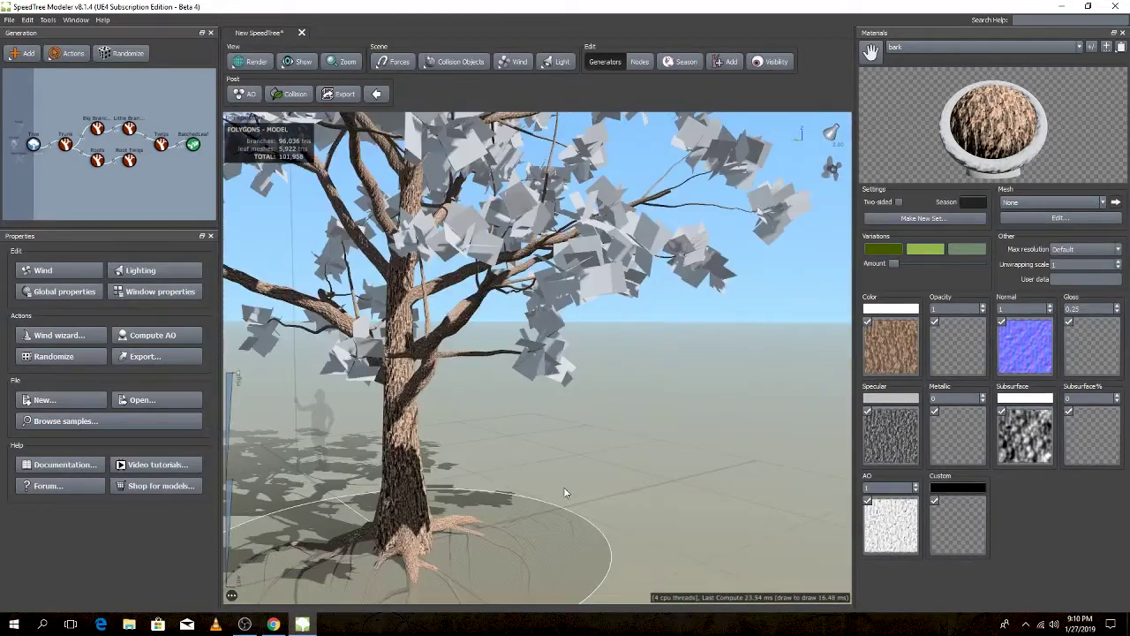
scroll(582, 468, down, 2)
scroll(603, 451, down, 2)
scroll(602, 451, up, 5)
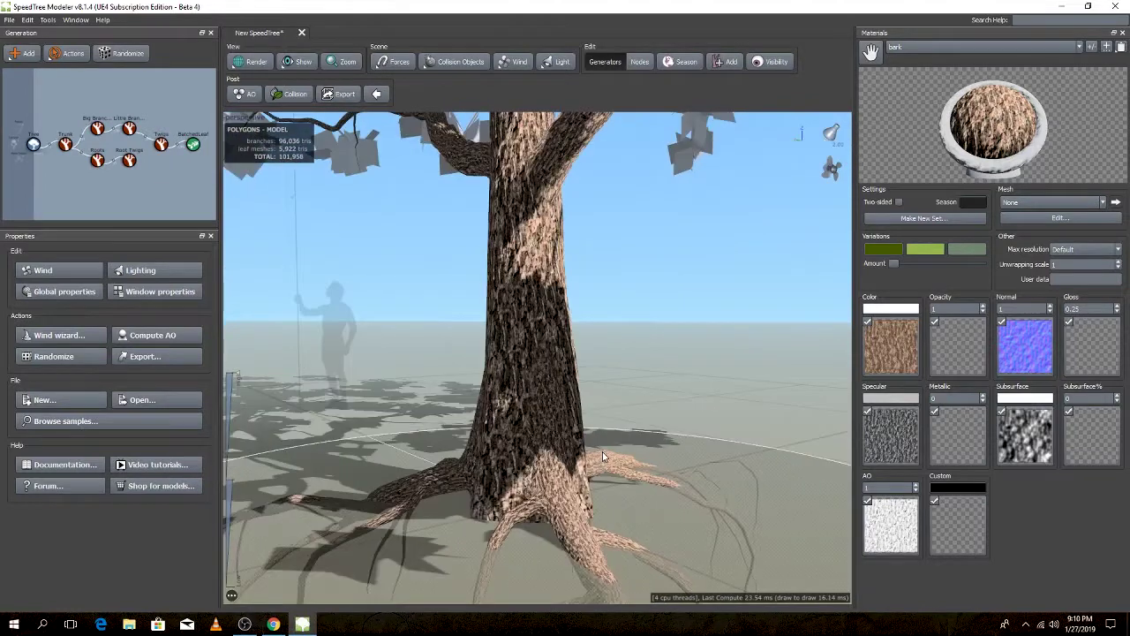
click(540, 415)
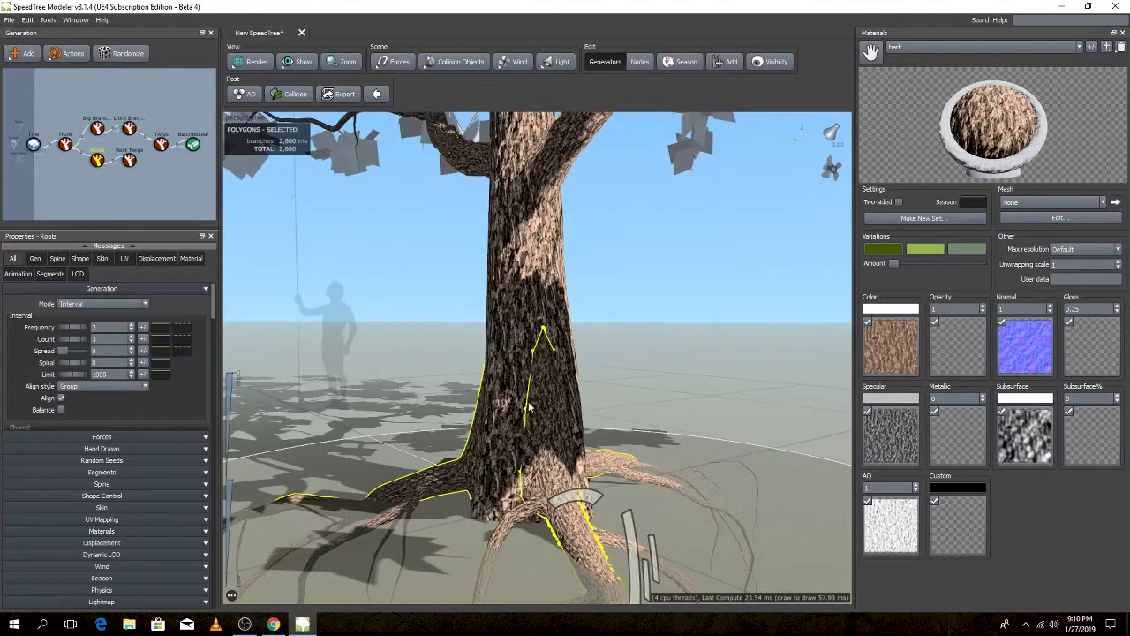
- Lower the trunk's fractional bark wrap value in its UV settings
click(508, 357)
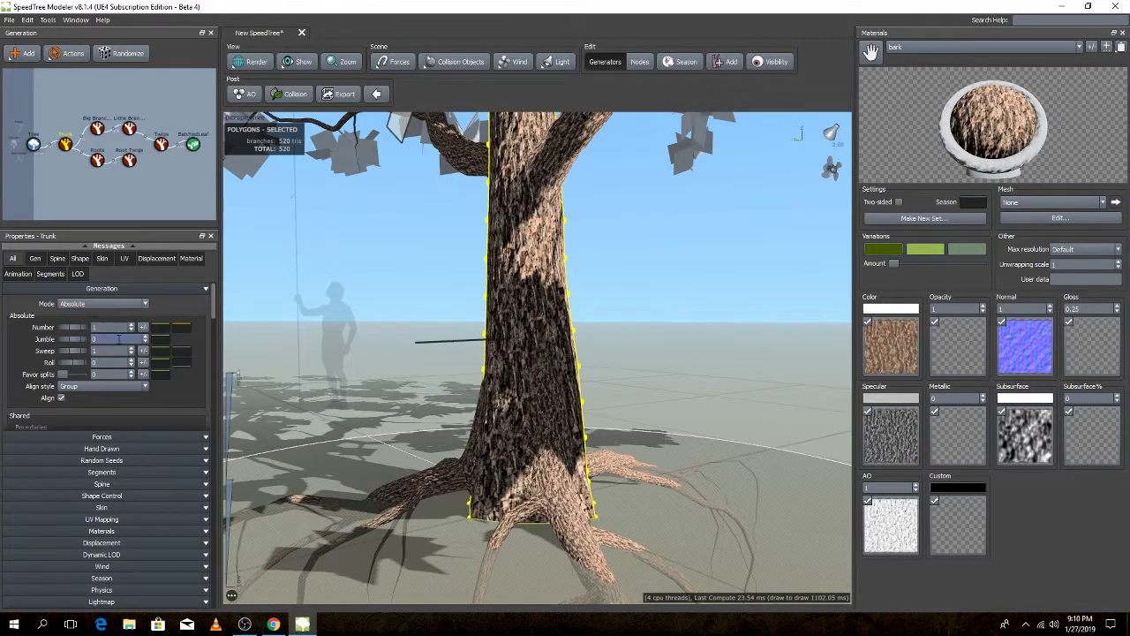
scroll(174, 398, down, 2)
scroll(174, 399, up, 2)
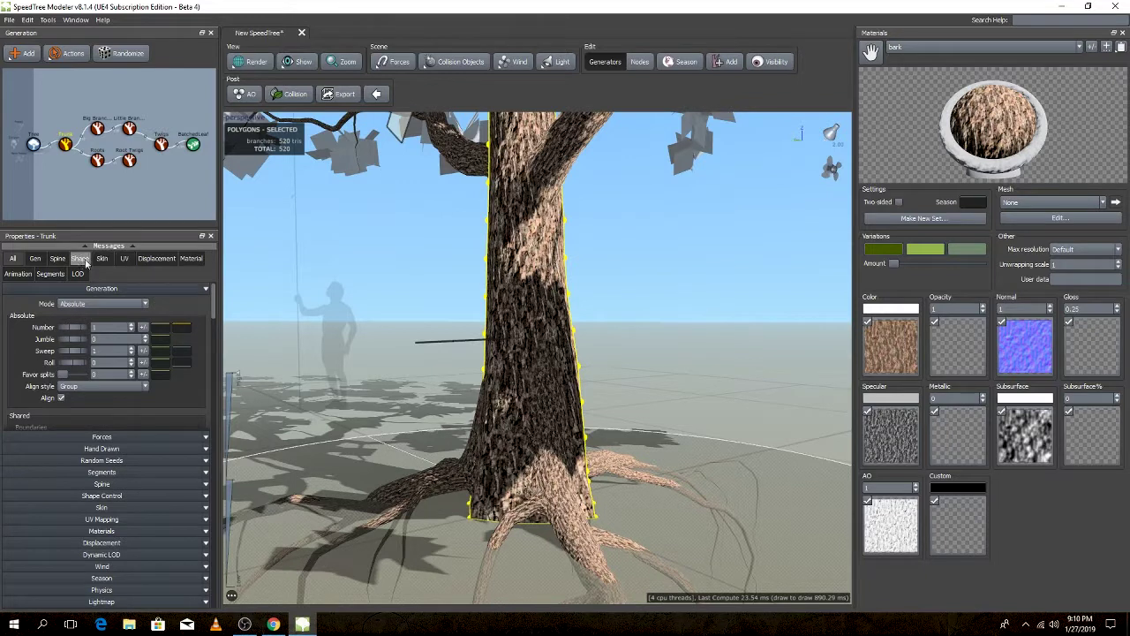
click(125, 263)
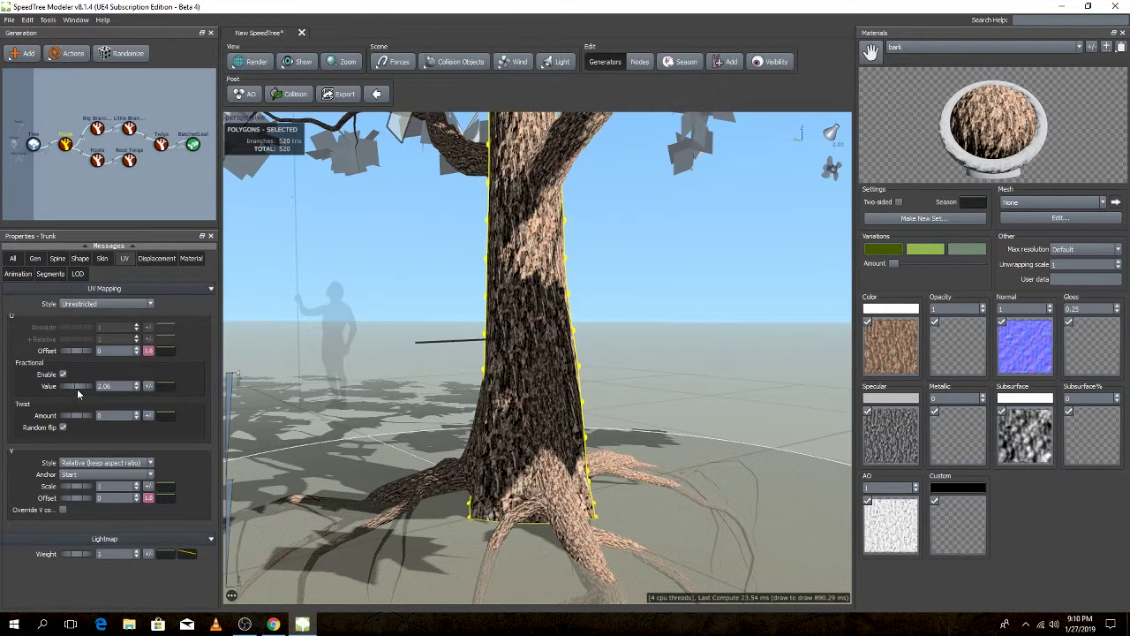
mouse_move(77, 388)
mouse_down()
mouse_move(64, 387)
mouse_move(156, 400)
mouse_move(147, 406)
mouse_up()
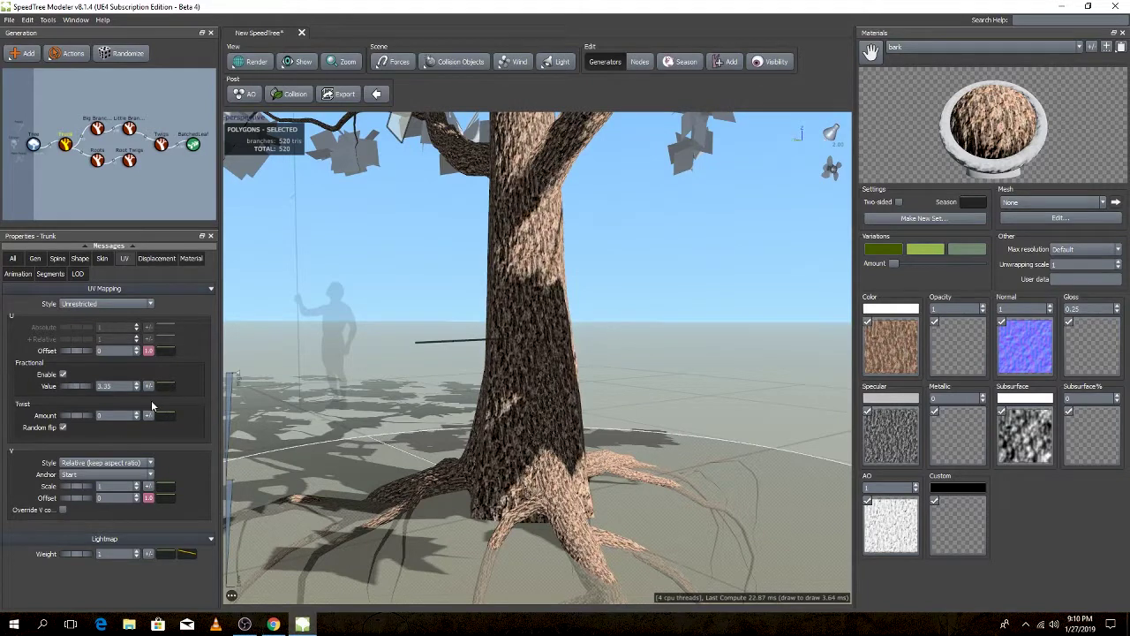
- Select the Roots generator and show its Shape and full property sections
mouse_move(661, 320)
mouse_down()
mouse_move(582, 388)
mouse_move(715, 371)
mouse_up()
click(593, 553)
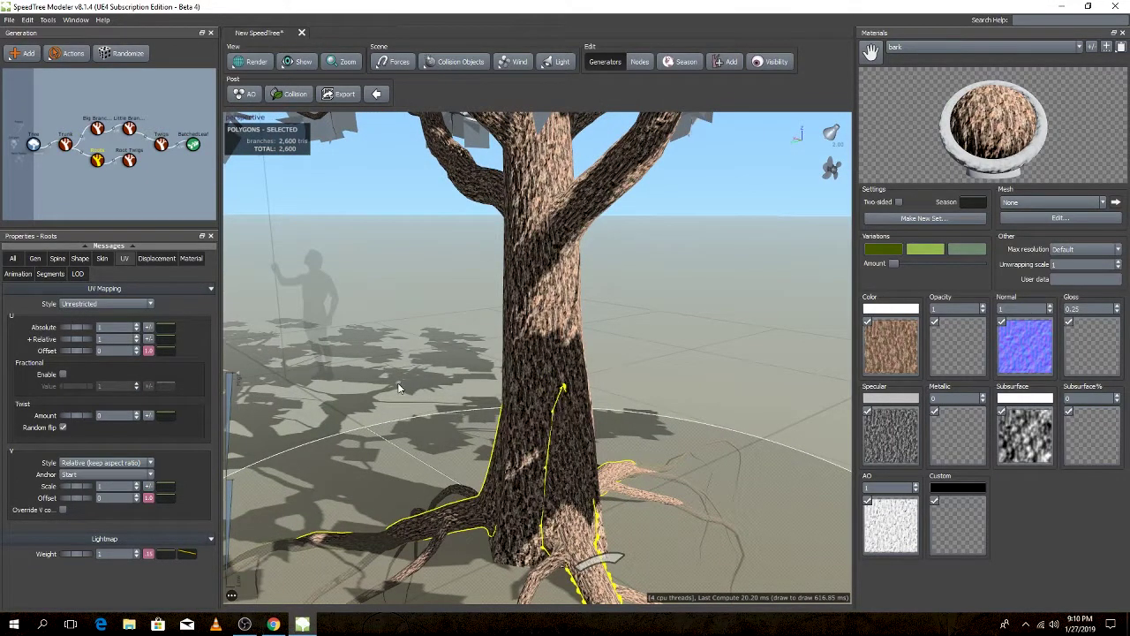
scroll(451, 412, up, 2)
scroll(451, 412, down, 3)
scroll(457, 412, down, 2)
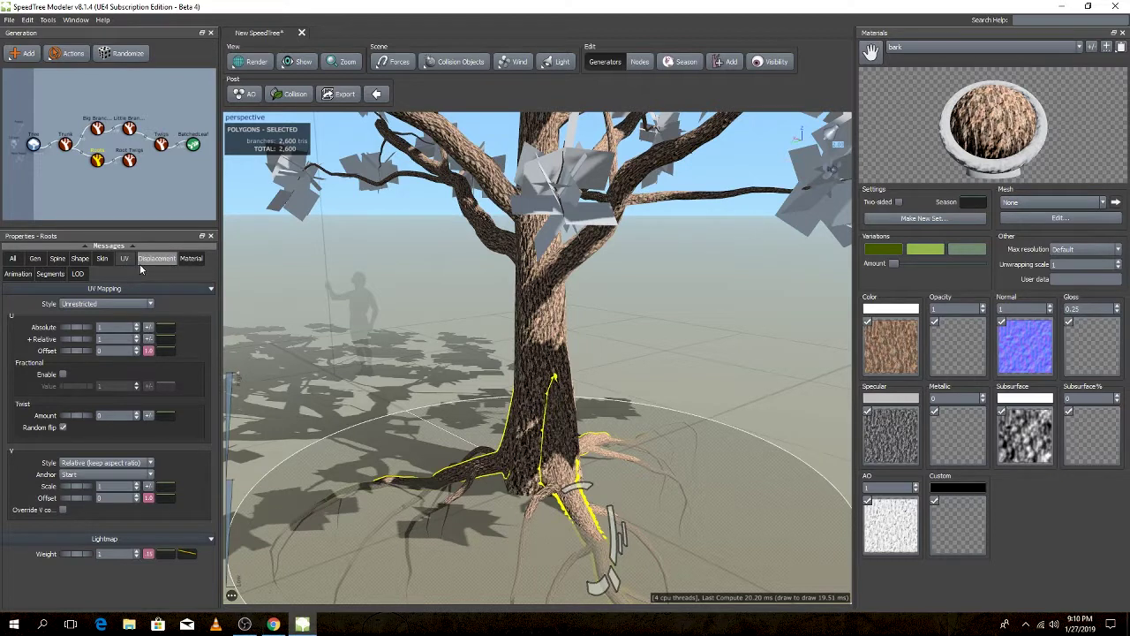
click(79, 258)
click(5, 258)
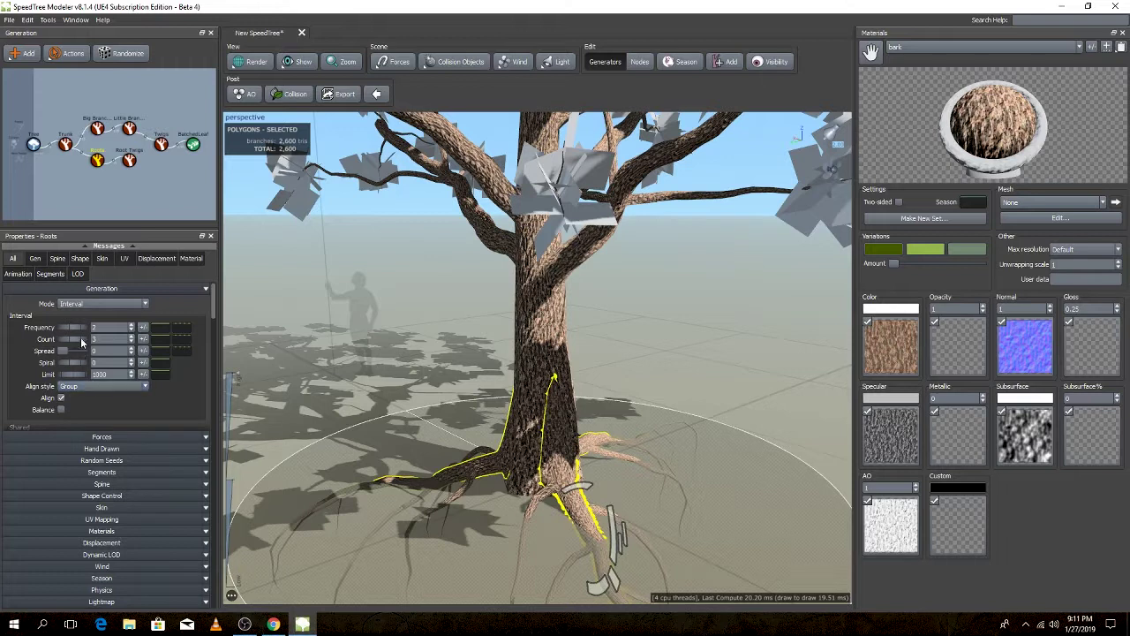
- Raise the roots' First boundary, trying values 0.02, 0.05 and 0.025
mouse_move(490, 433)
mouse_down()
mouse_move(531, 431)
mouse_move(516, 426)
mouse_up()
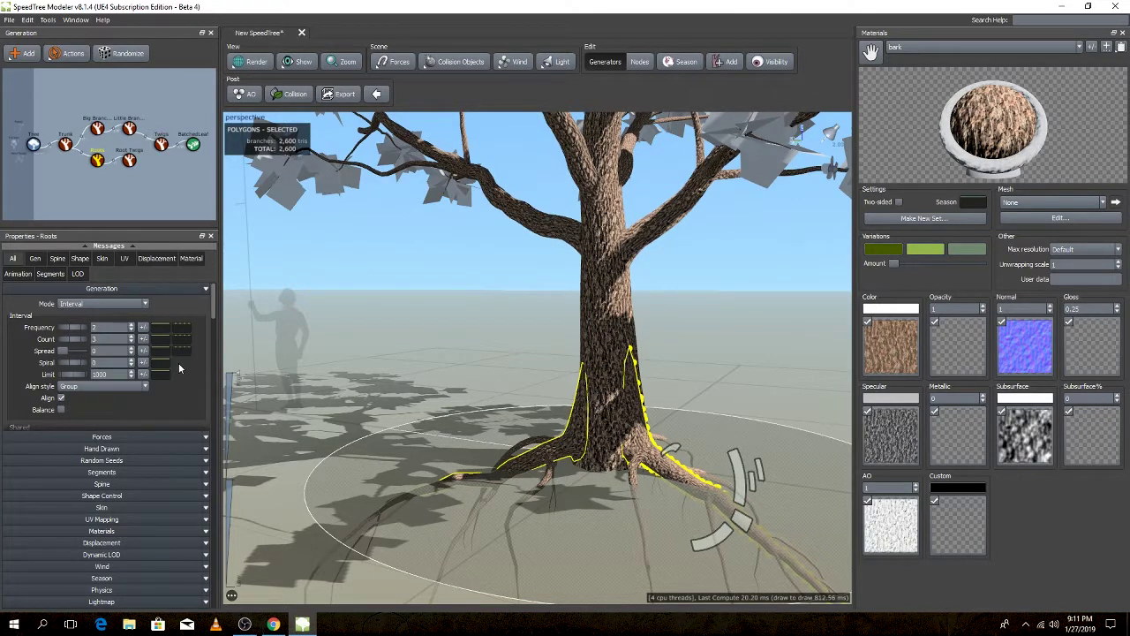
scroll(178, 364, down, 2)
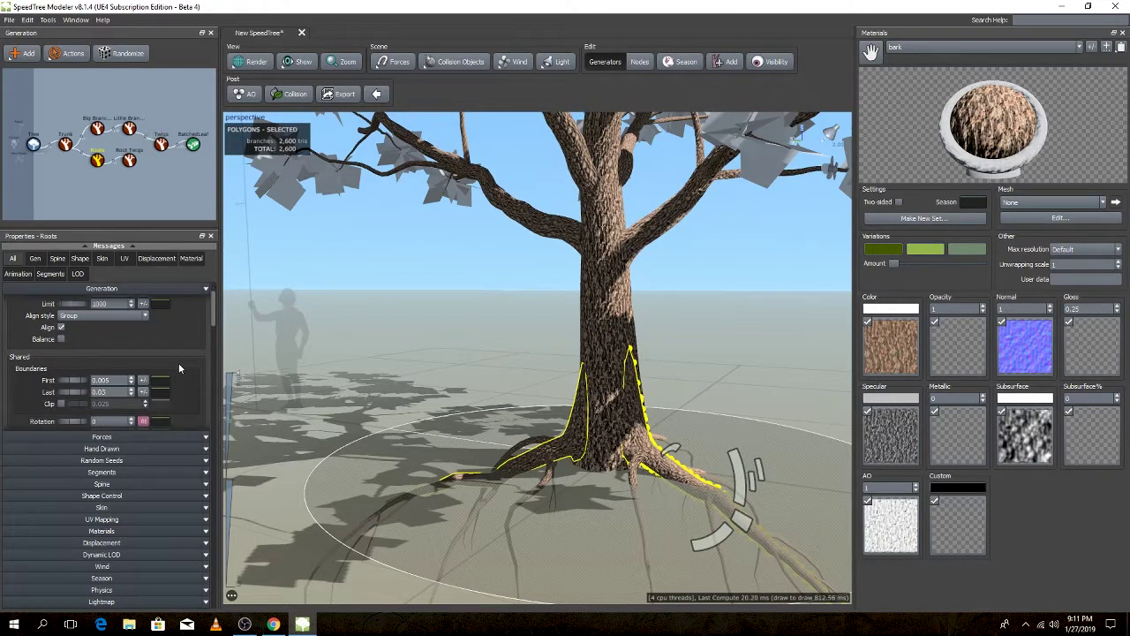
scroll(178, 364, down, 1)
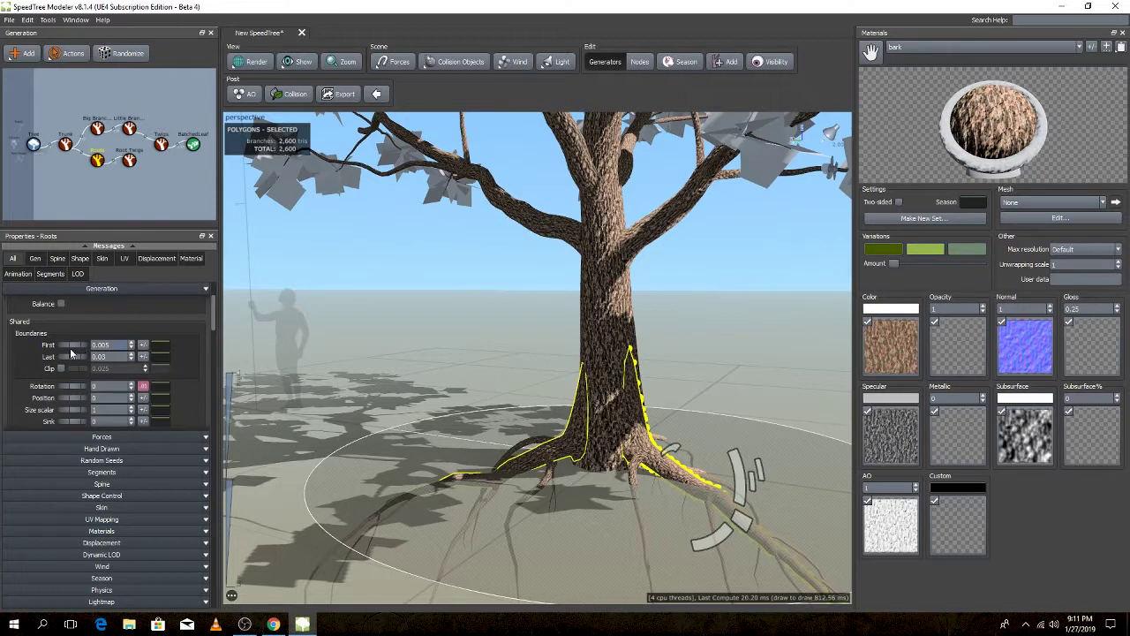
drag(70, 346, 72, 347)
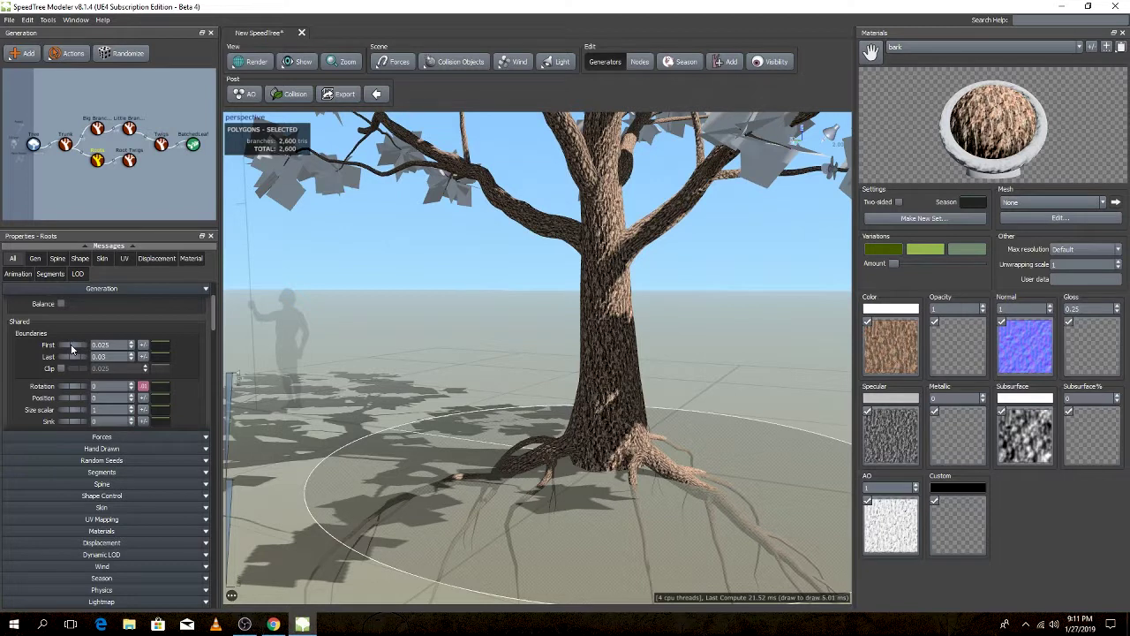
double_click(118, 345)
key(Return)
click(120, 344)
text(2)
key(Return)
text(5)
key(Return)
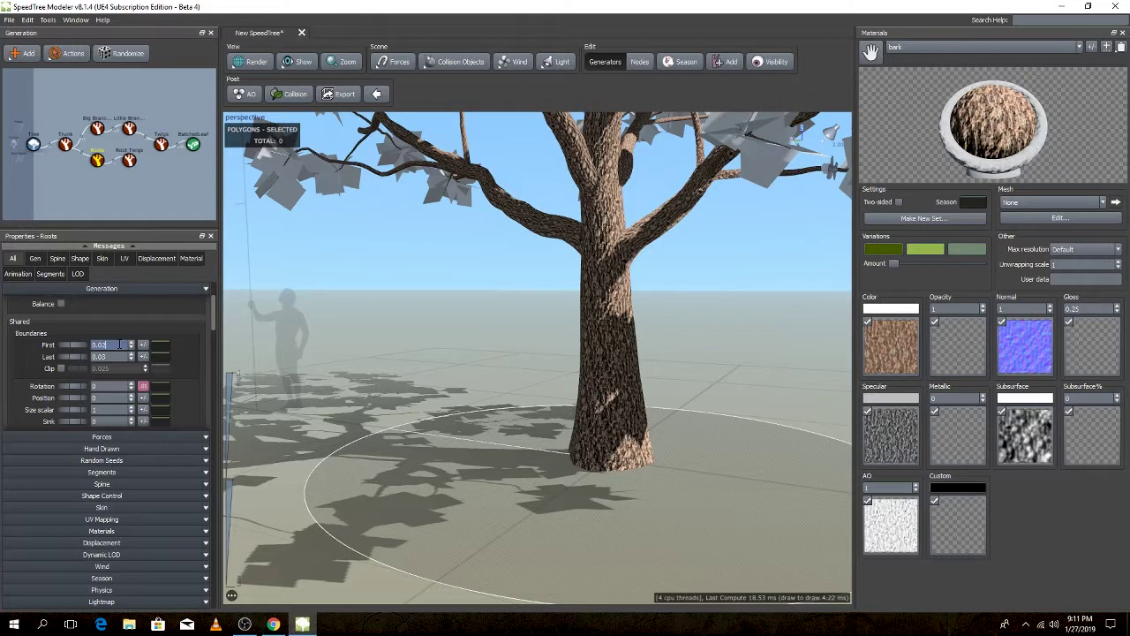
key(Return)
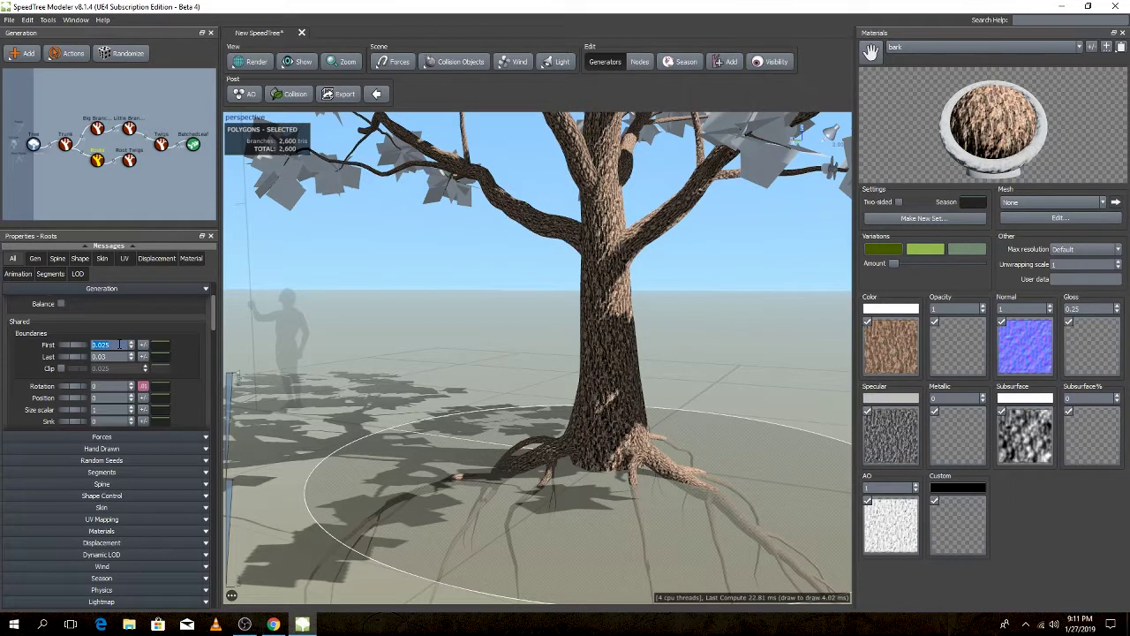
- Fine-tune the roots' First boundary to 0.028, then 0.029
click(114, 345)
text(8)
key(Return)
click(110, 345)
text(9)
key(Return)
- Adjust the roots' Last boundary, settling on 0.03 after trying 0.036 and 0.029
drag(71, 358, 71, 353)
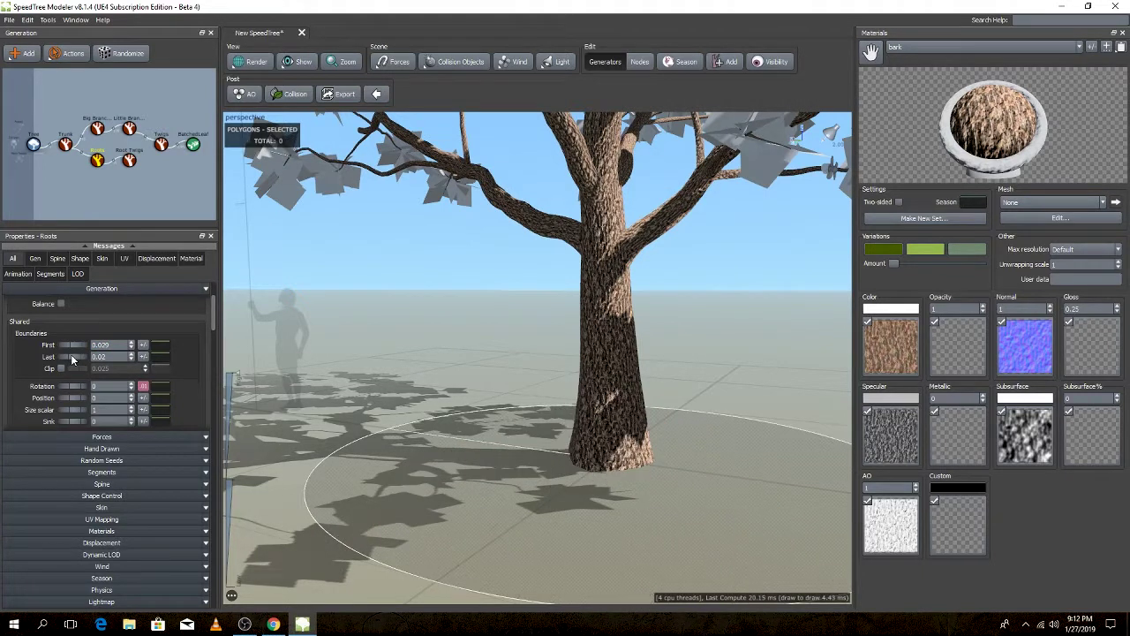
click(117, 356)
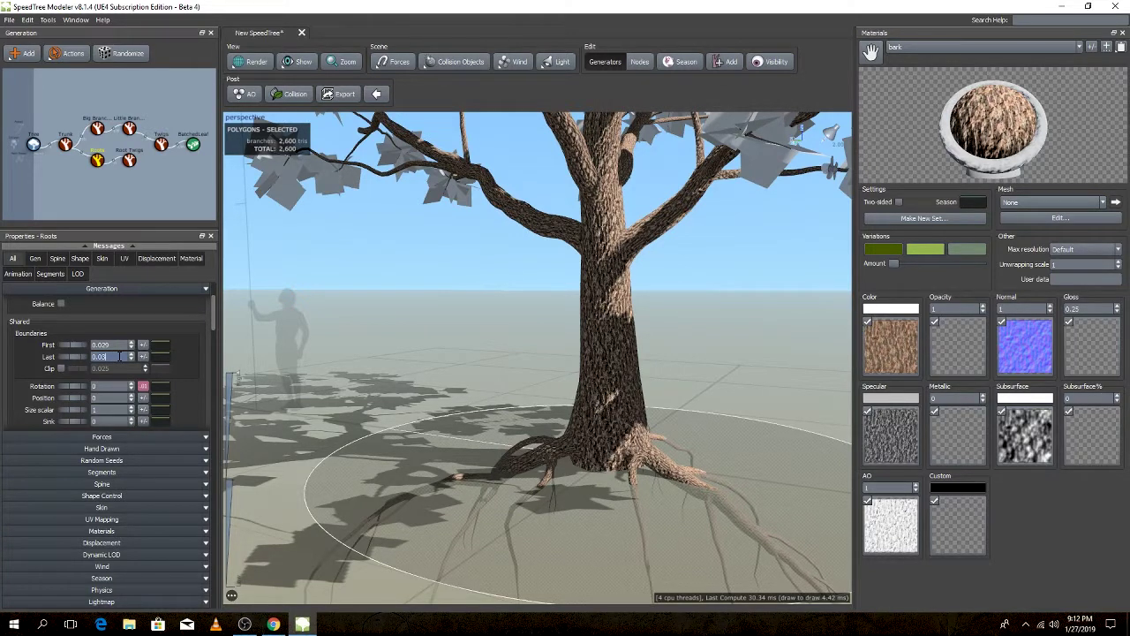
key(Return)
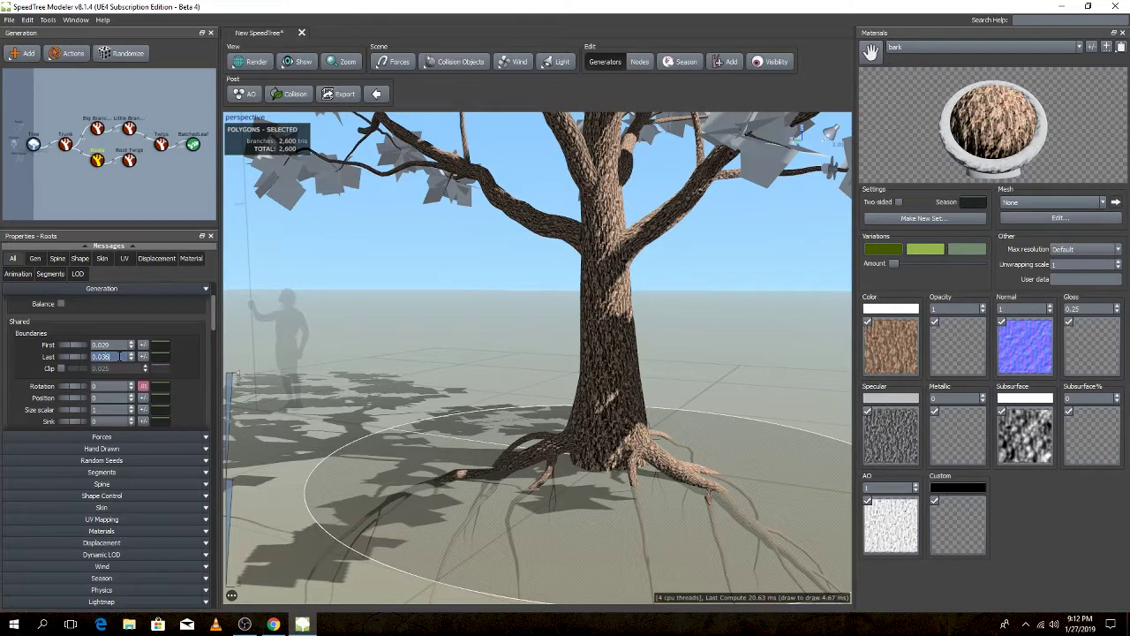
key(Return)
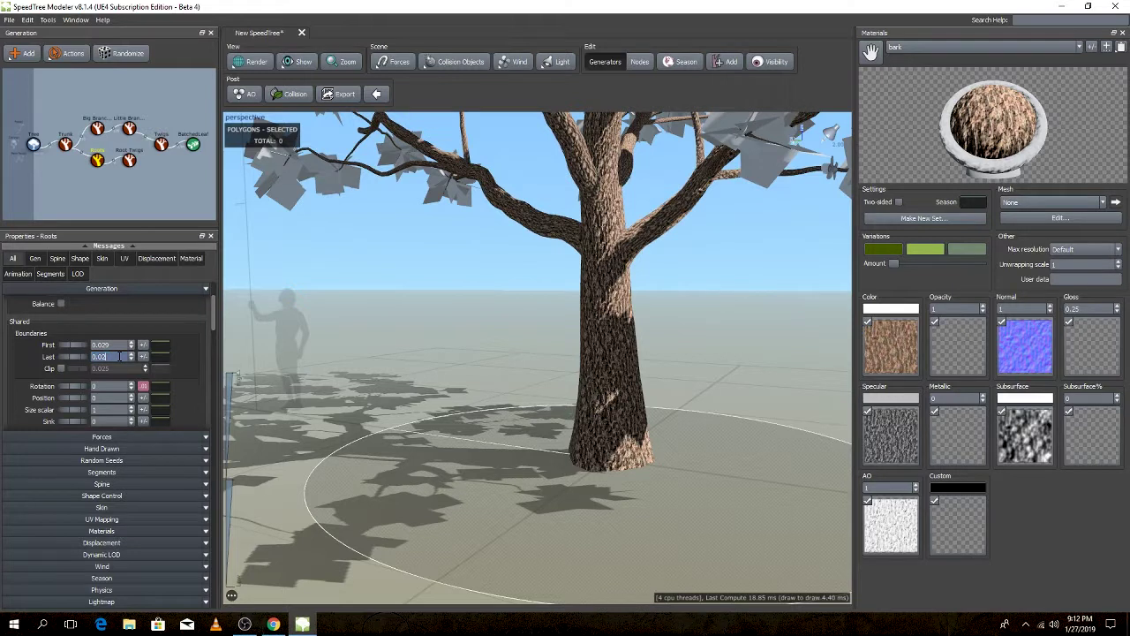
key(Return)
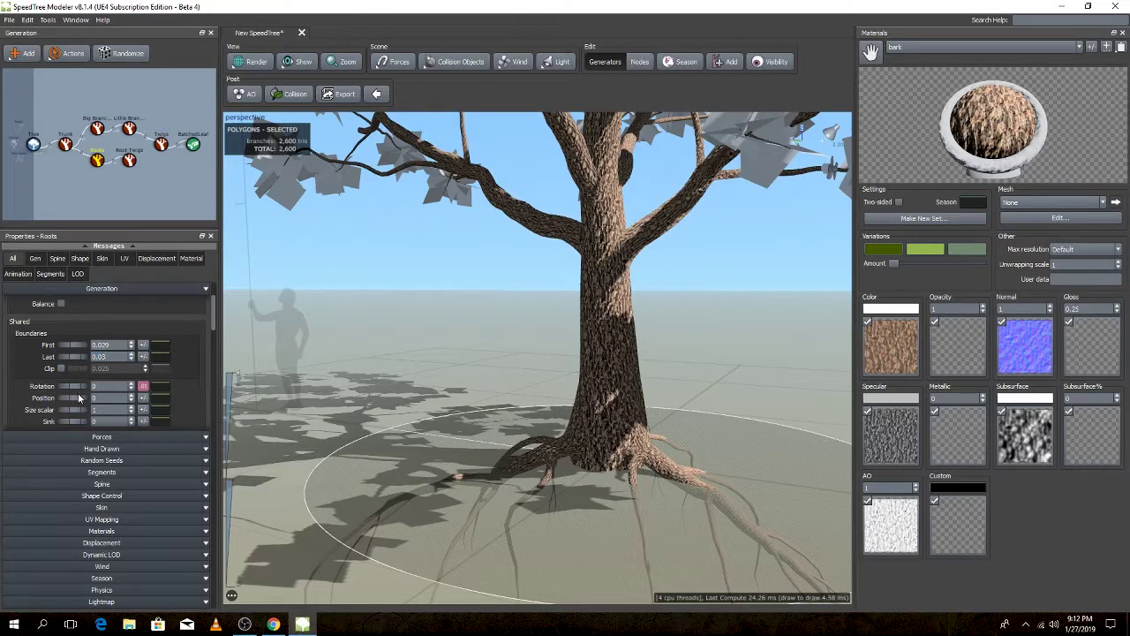
- Keep roots at the trunk base with rotation -0.13, size scalar 0.93 and sink 0
drag(78, 403, 73, 403)
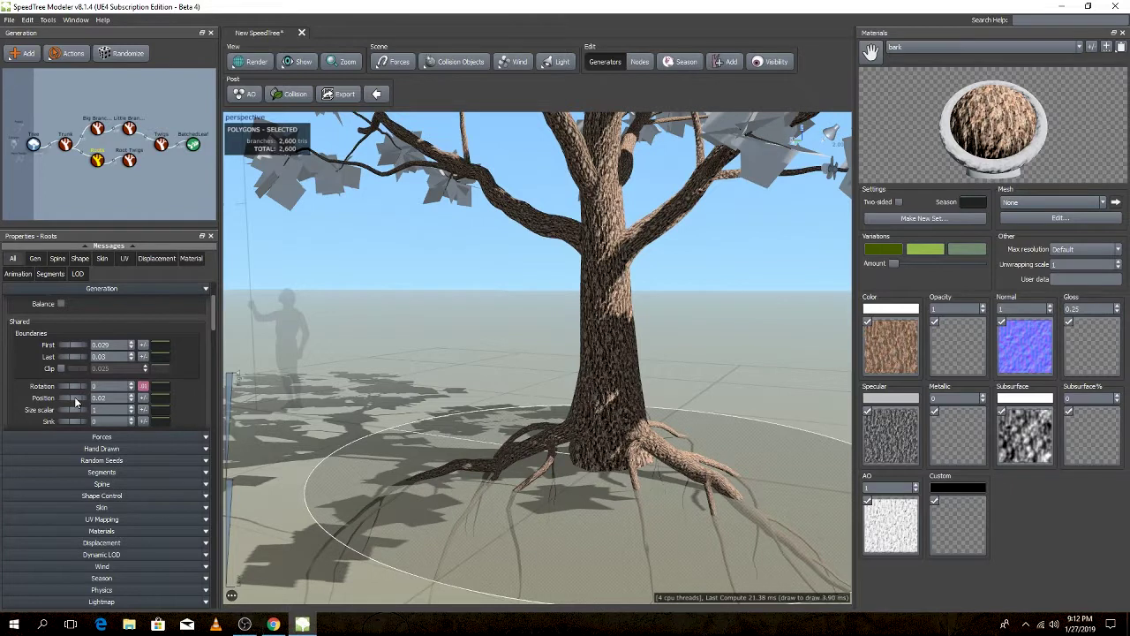
drag(74, 402, 74, 401)
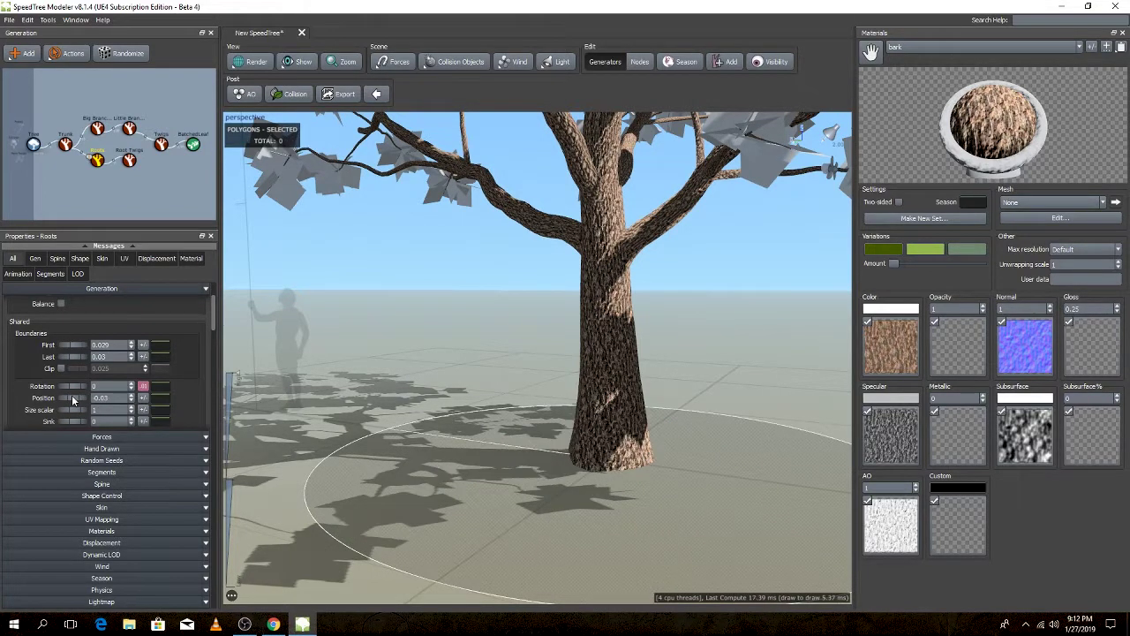
drag(72, 386, 63, 388)
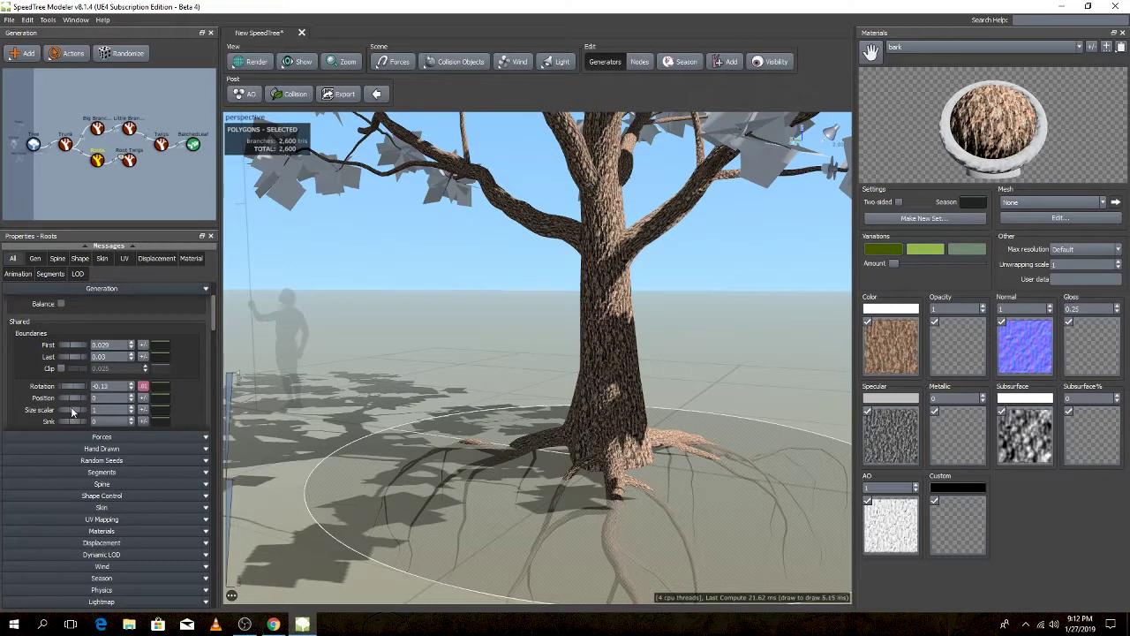
mouse_move(76, 410)
mouse_down()
mouse_move(51, 408)
mouse_move(70, 411)
mouse_up()
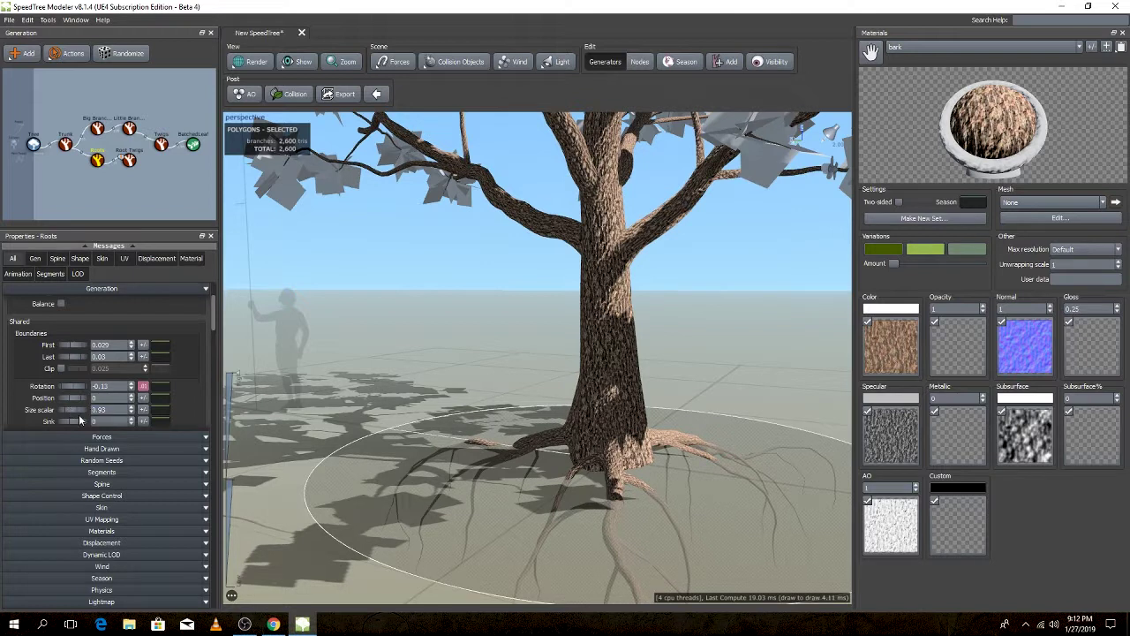
drag(74, 424, 70, 424)
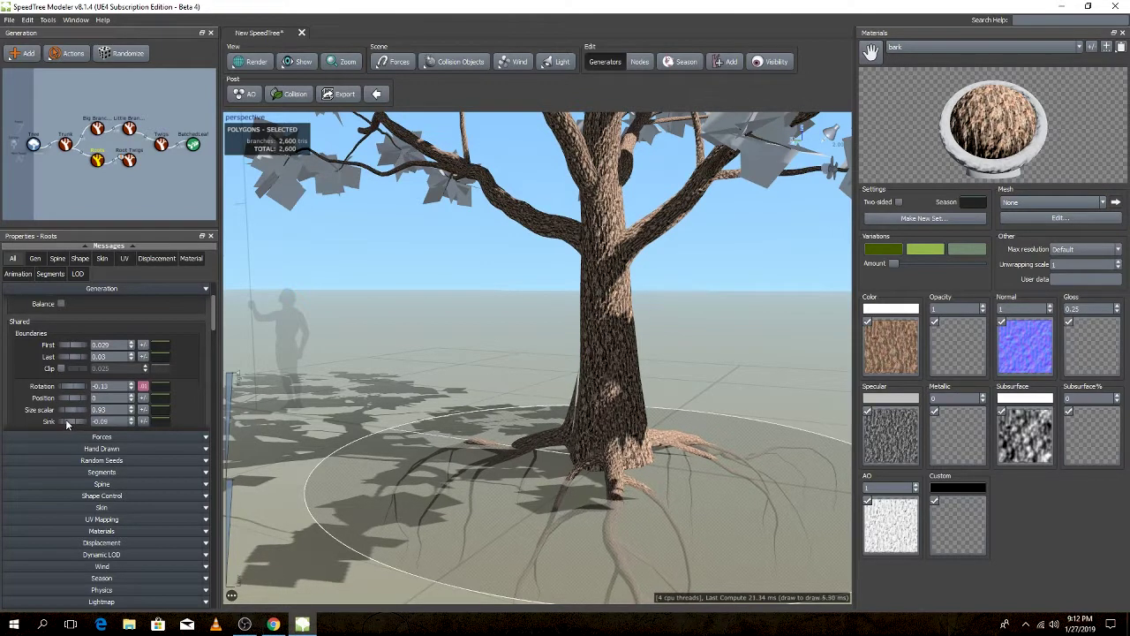
key(ctrl+z)
mouse_move(604, 439)
mouse_down()
mouse_move(600, 409)
mouse_move(618, 403)
mouse_move(490, 391)
mouse_move(481, 406)
mouse_up()
click(481, 450)
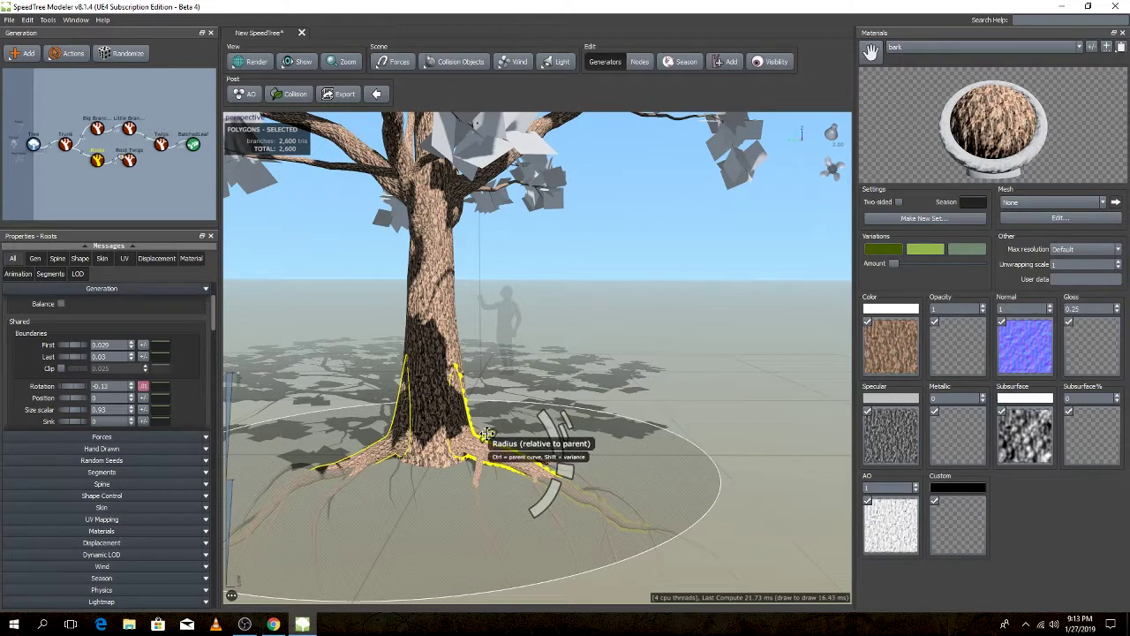
middle_drag(486, 433, 470, 476)
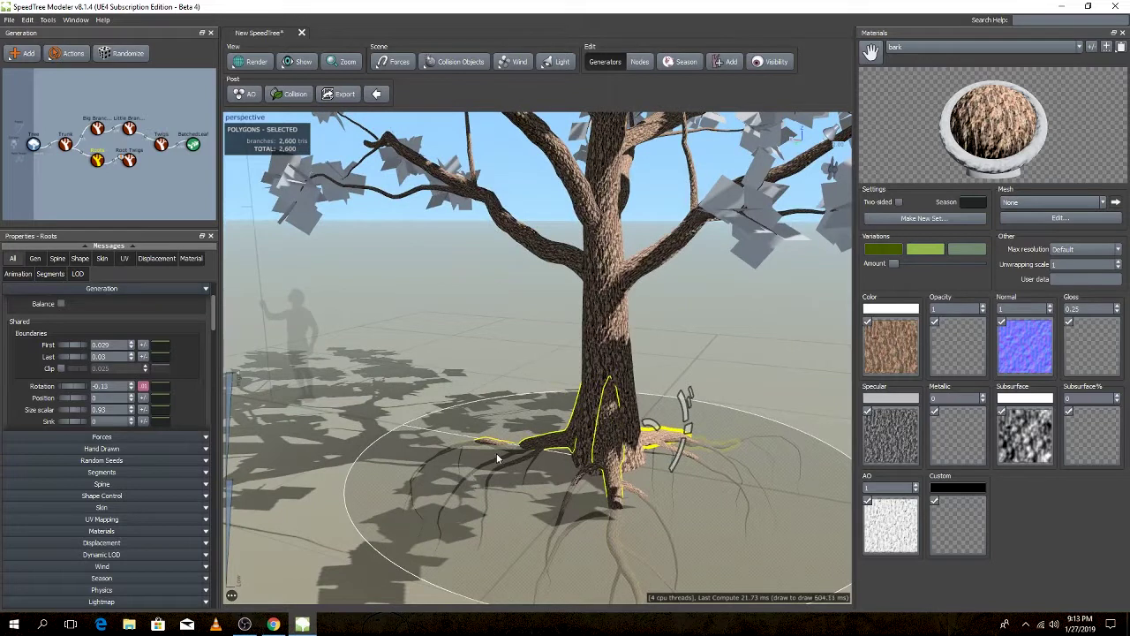
click(60, 368)
click(61, 368)
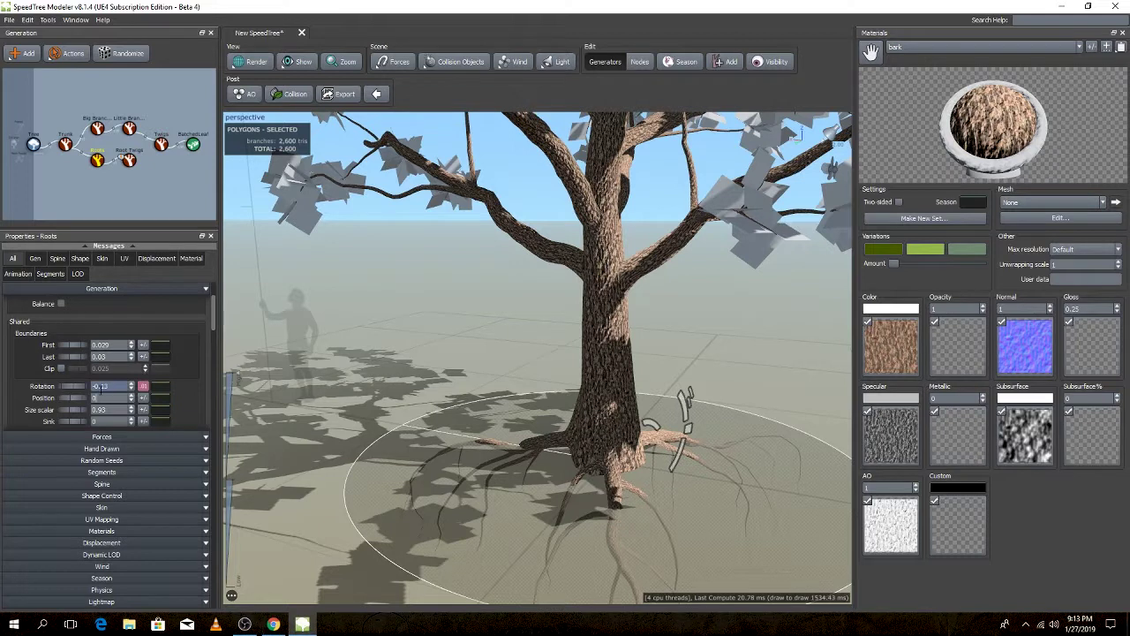
drag(76, 402, 73, 402)
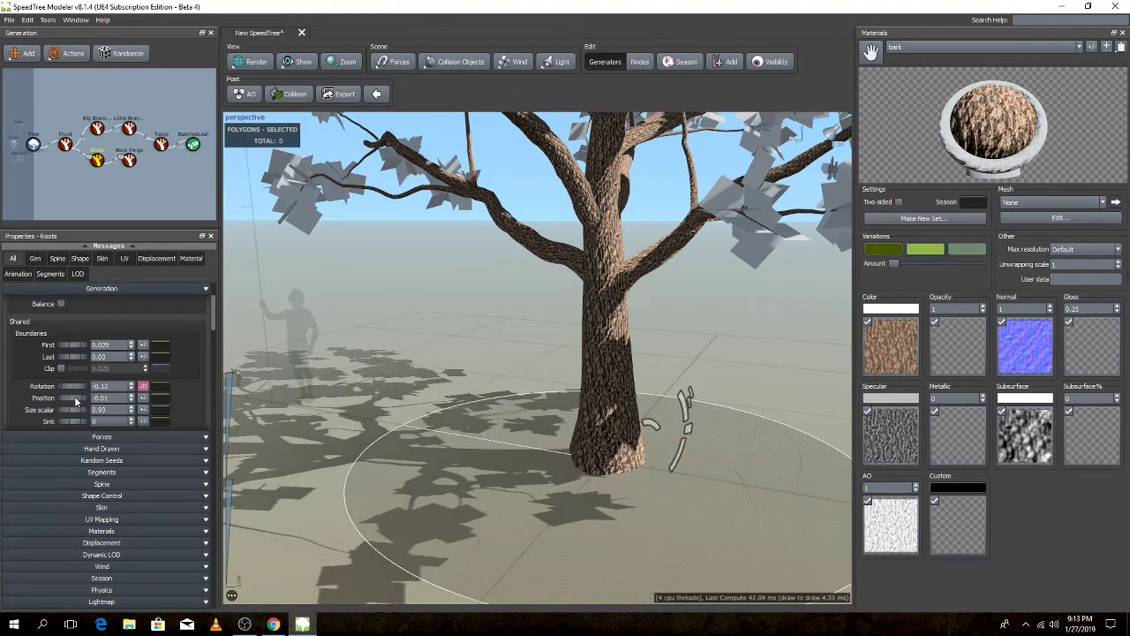
double_click(108, 398)
text(0)
key(Return)
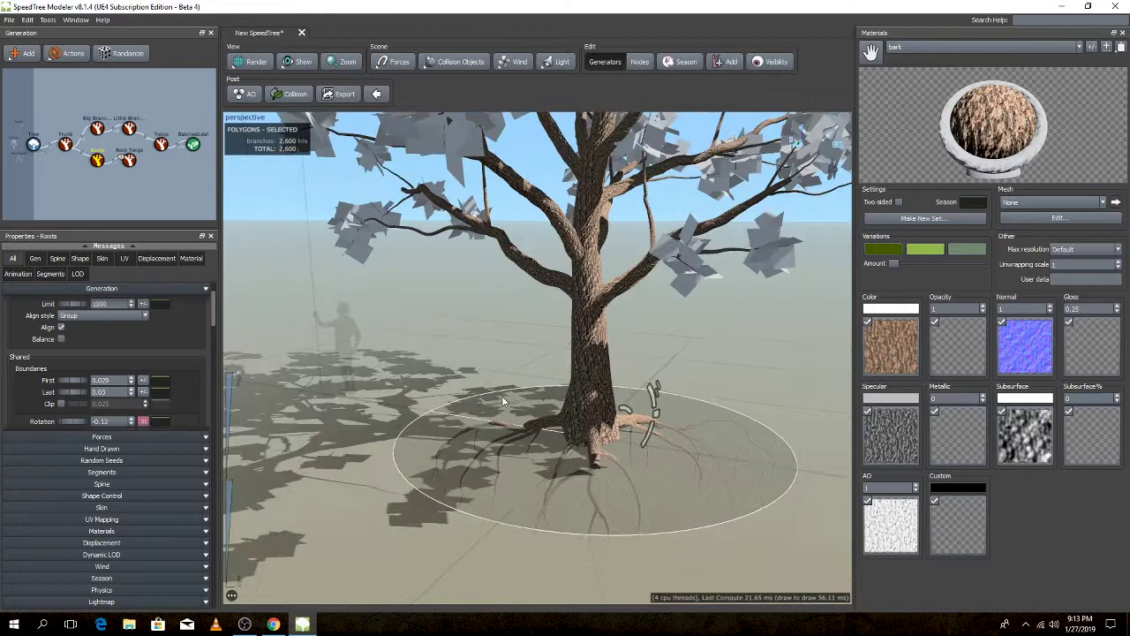
mouse_move(544, 398)
mouse_down()
mouse_move(642, 418)
mouse_move(441, 408)
mouse_up()
- Randomize the selected roots six times for a new spread at the trunk base
click(565, 450)
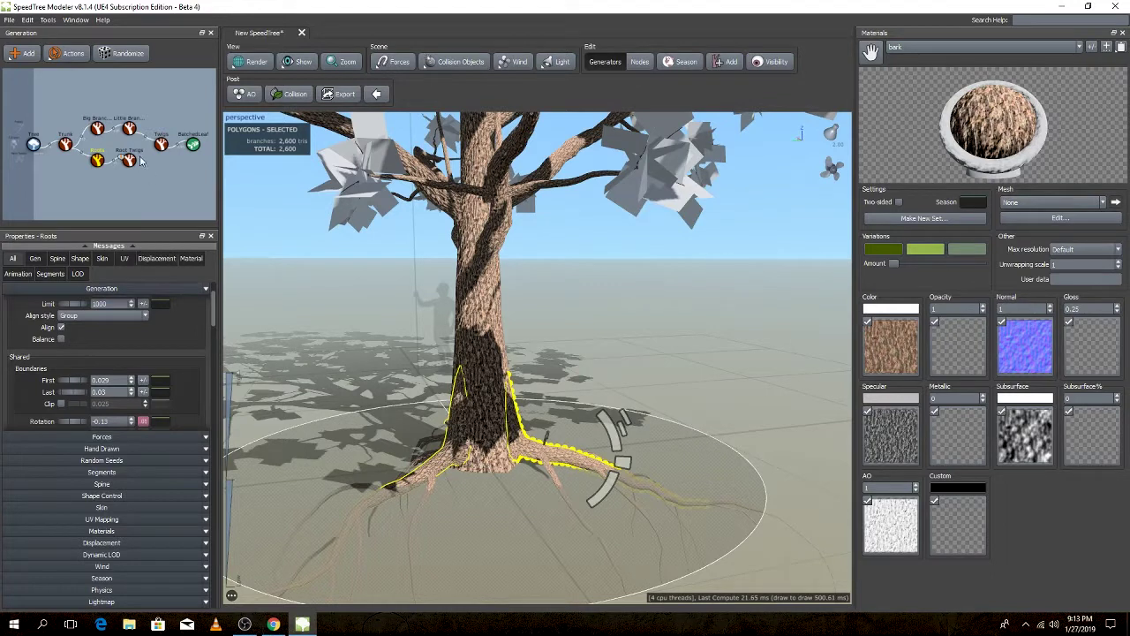
click(116, 57)
click(116, 57)
click(115, 57)
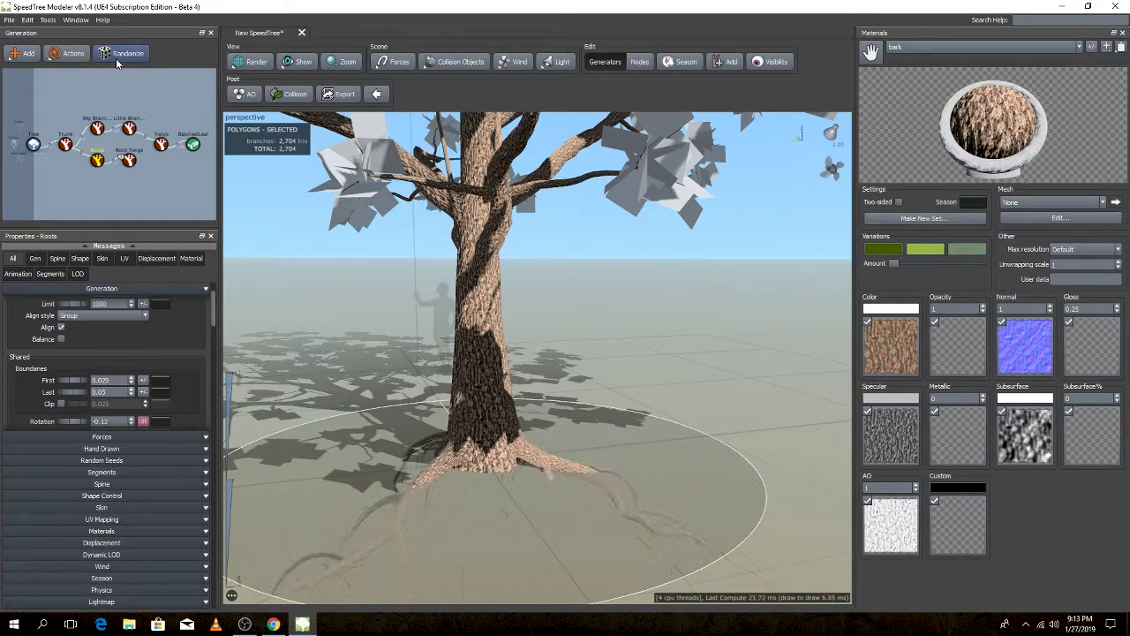
click(116, 57)
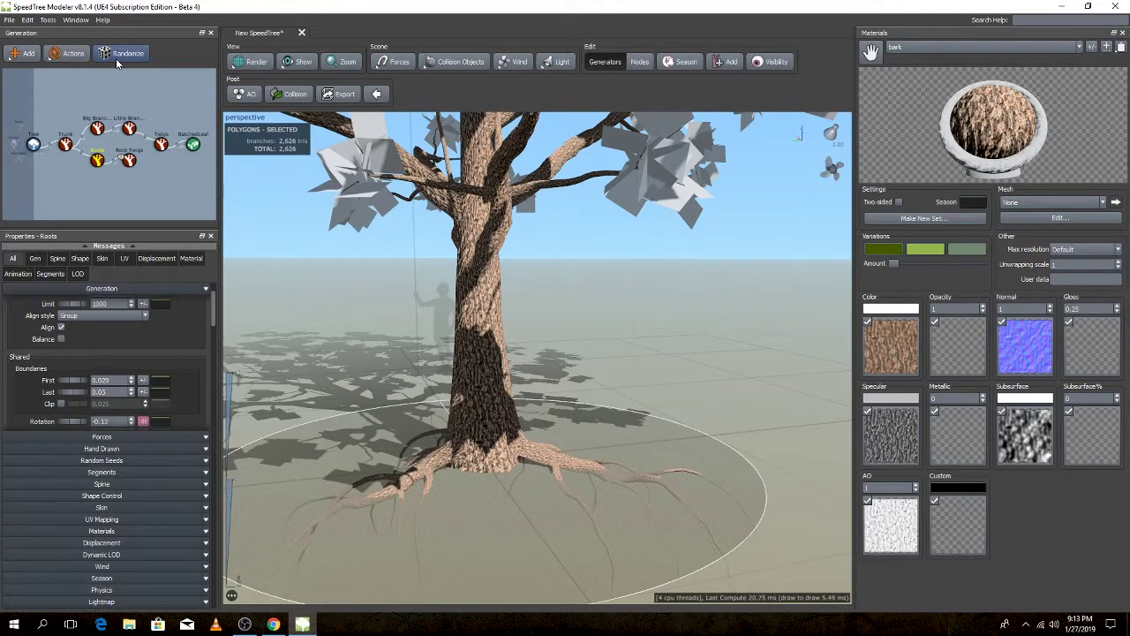
click(116, 57)
click(115, 56)
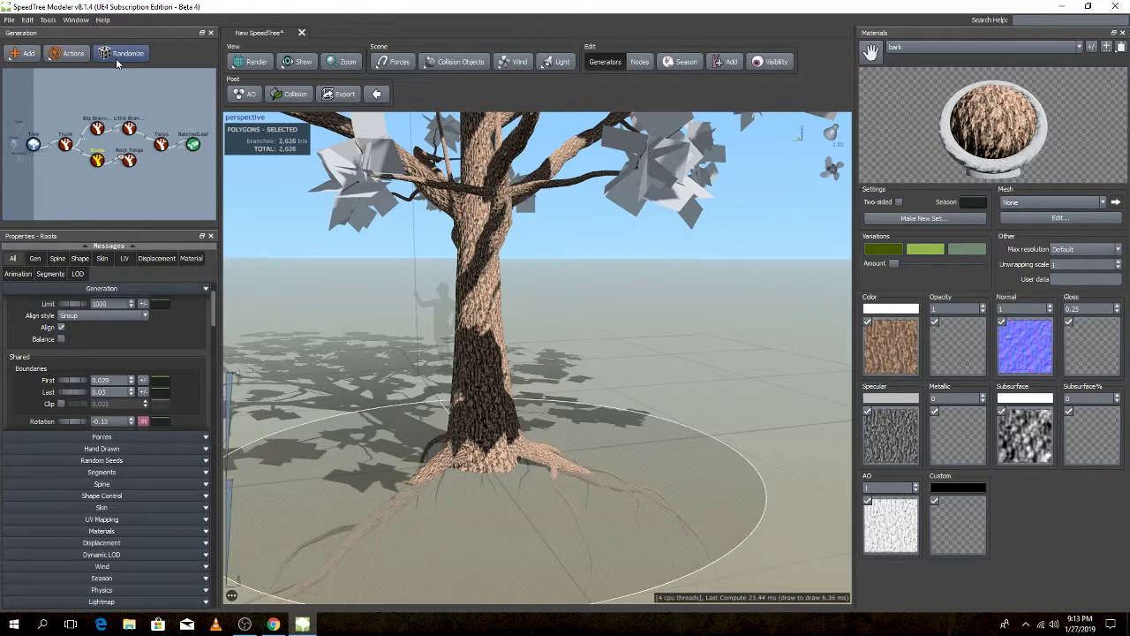
- Pull the camera back and zoom to view the whole tree with its rerolled roots
mouse_move(681, 381)
mouse_down()
mouse_move(627, 482)
mouse_move(638, 471)
mouse_move(710, 482)
mouse_move(716, 467)
mouse_move(529, 477)
mouse_move(532, 450)
mouse_up()
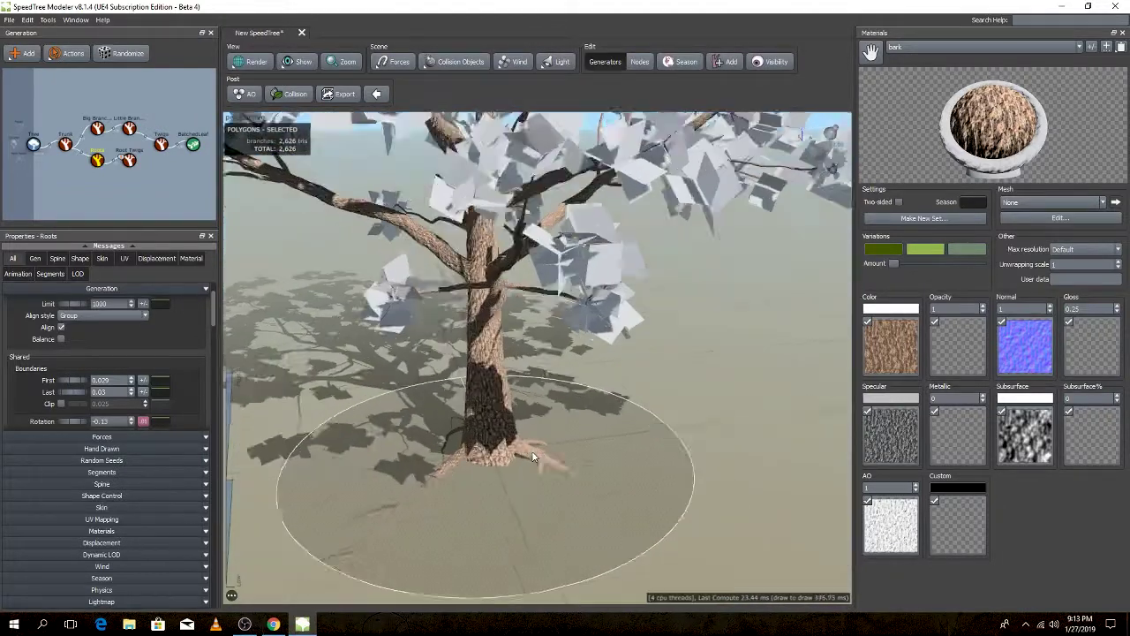
scroll(532, 450, up, 3)
scroll(531, 450, up, 3)
scroll(531, 450, down, 5)
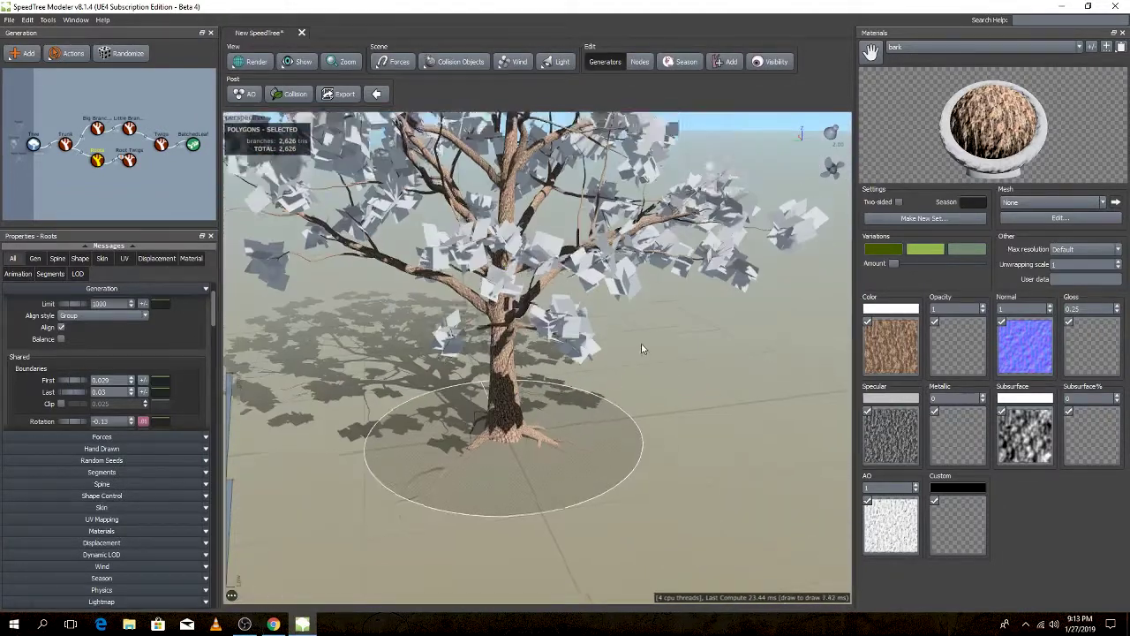
scroll(546, 447, up, 5)
scroll(638, 414, up, 3)
scroll(638, 415, down, 3)
- Select the BatchedLeaf leaves and check which material they use in the Material tab
click(552, 345)
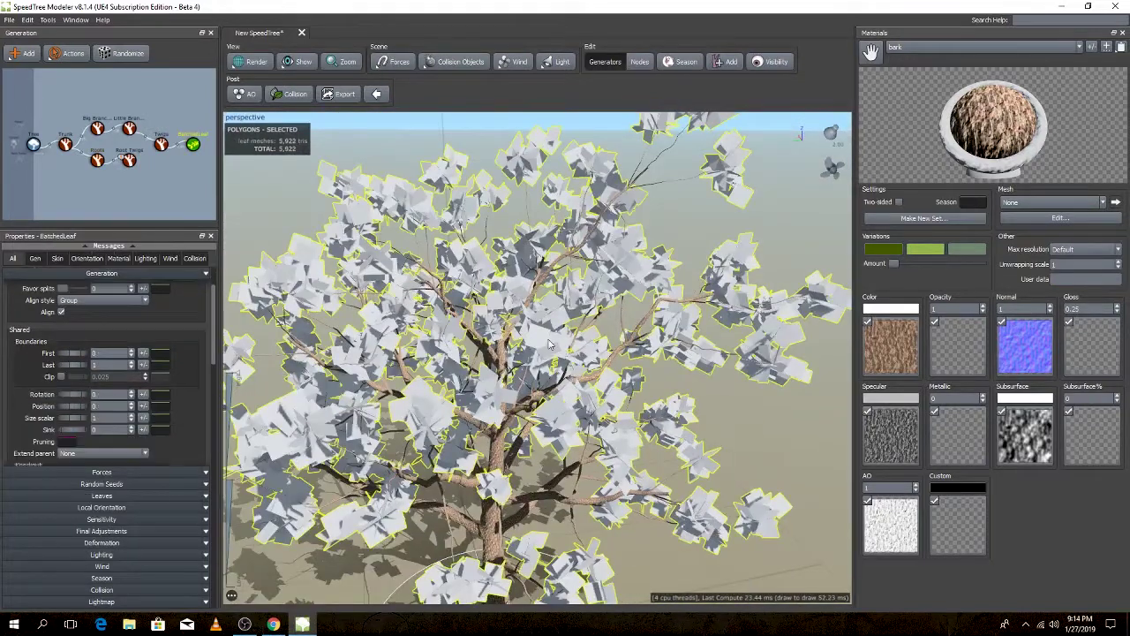
scroll(622, 420, up, 2)
scroll(628, 430, down, 2)
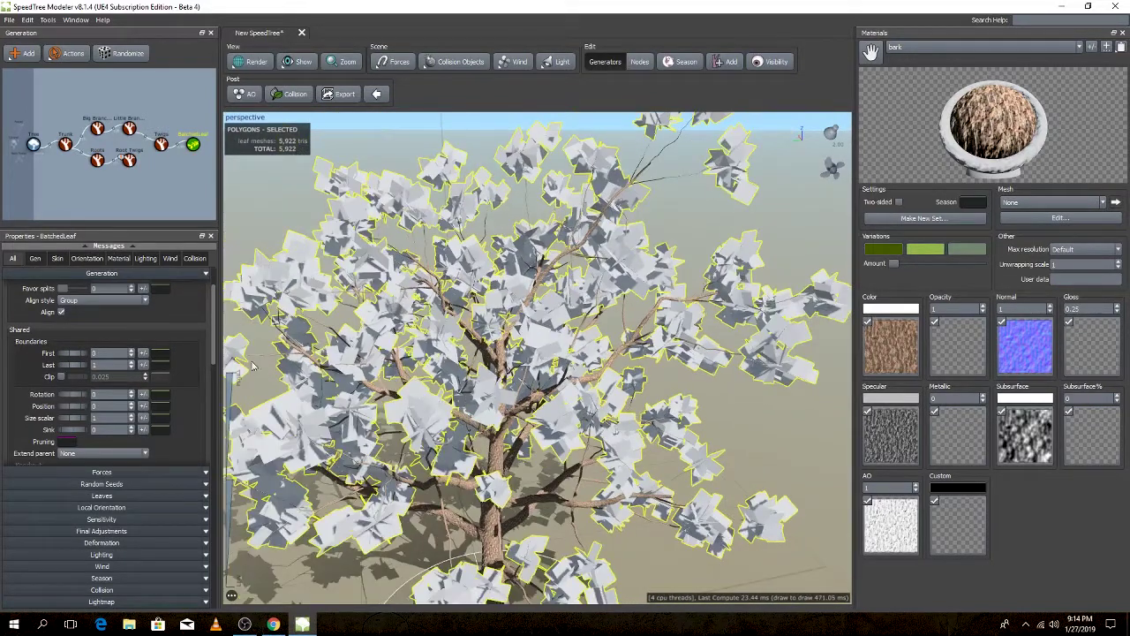
click(119, 258)
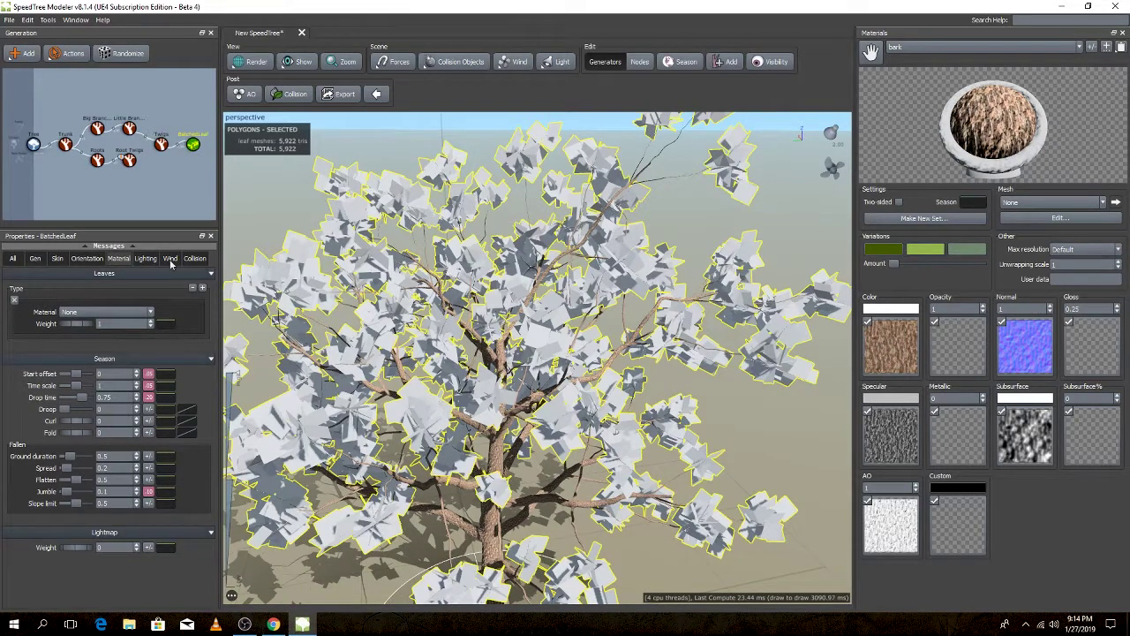
click(106, 312)
click(101, 327)
- Switch the Materials panel to the 'leaf' material and restore the window to reveal the desktop
click(923, 47)
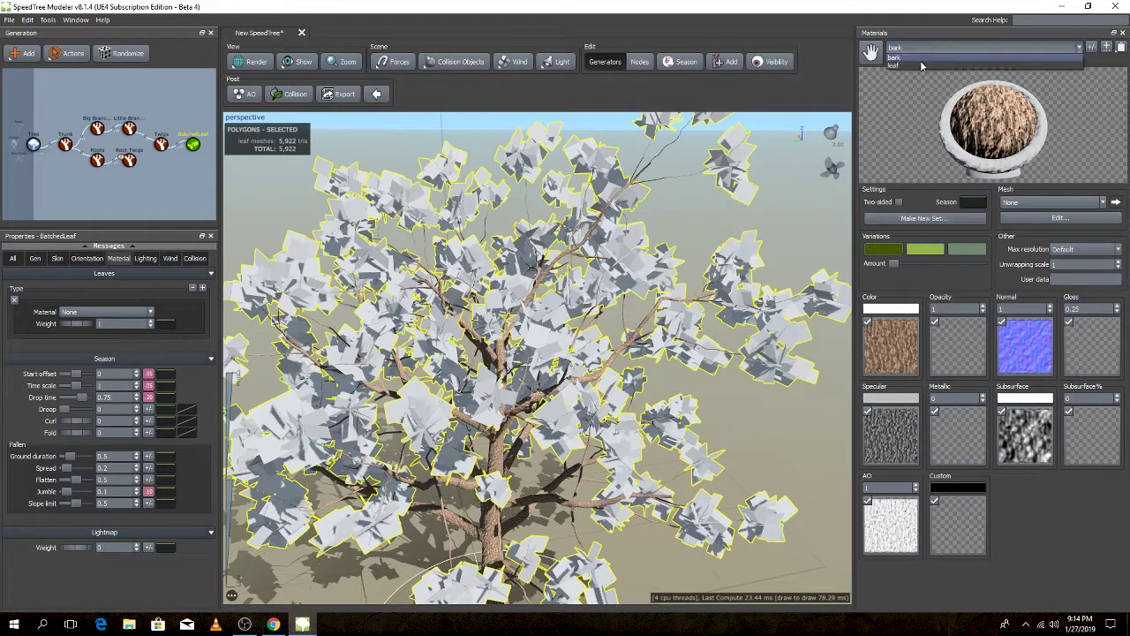
click(918, 67)
double_click(820, 6)
mouse_move(505, 63)
mouse_down()
mouse_move(545, 340)
mouse_move(957, 109)
mouse_up()
- Open UE4 Texture > leaf and assign leaf_COLOR as the leaf colour map
double_click(71, 454)
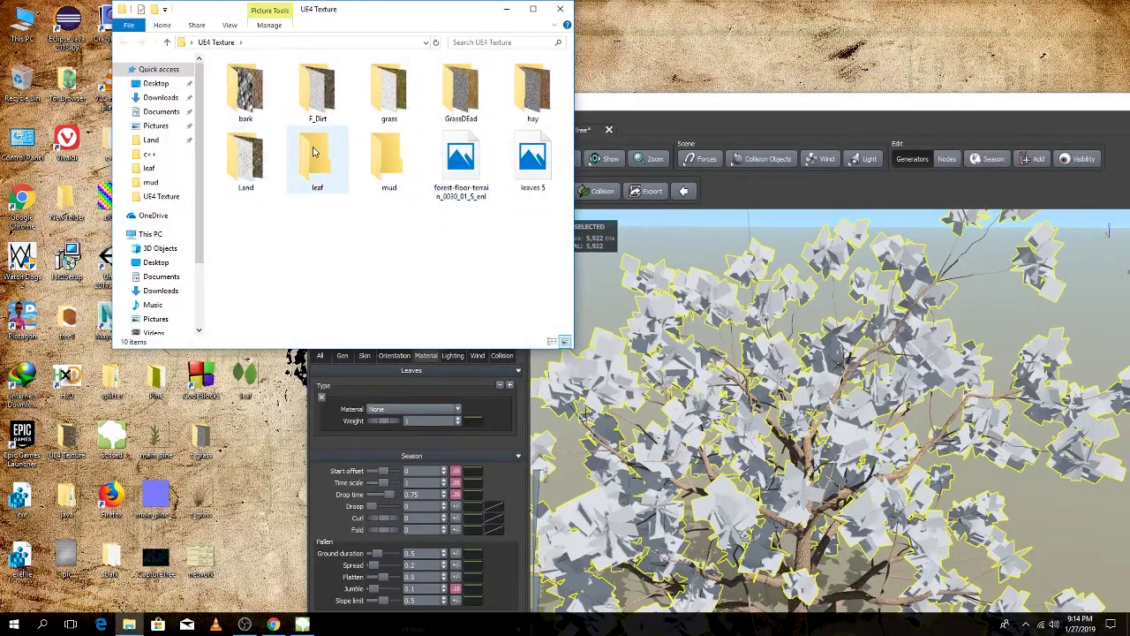
double_click(317, 163)
mouse_move(852, 102)
mouse_down()
mouse_move(474, 112)
mouse_move(264, 163)
mouse_up()
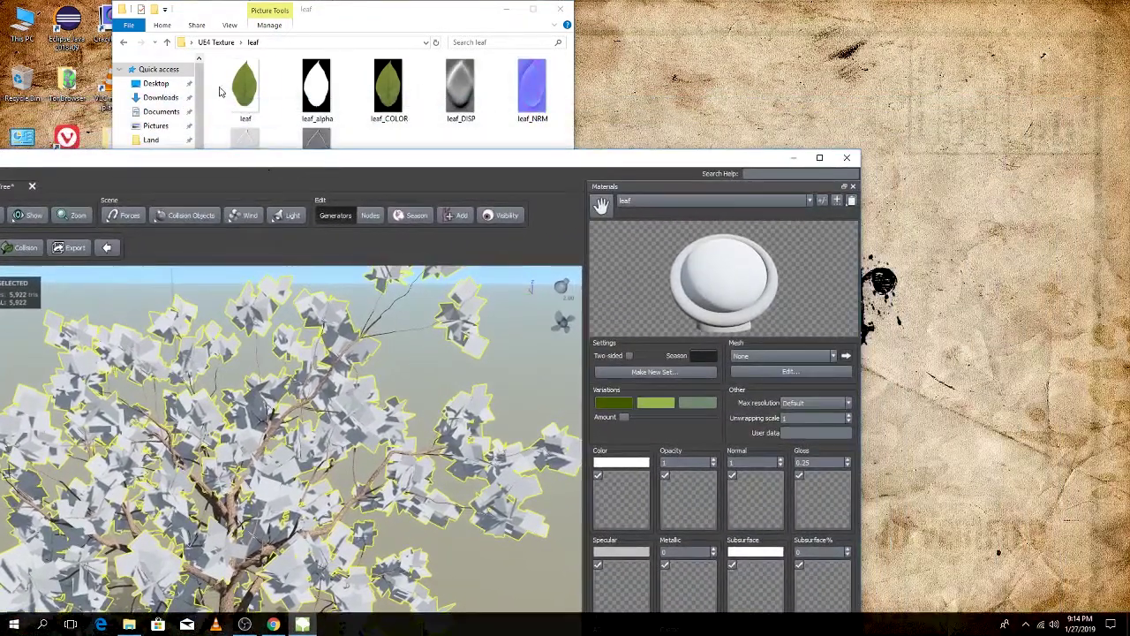
drag(246, 89, 618, 517)
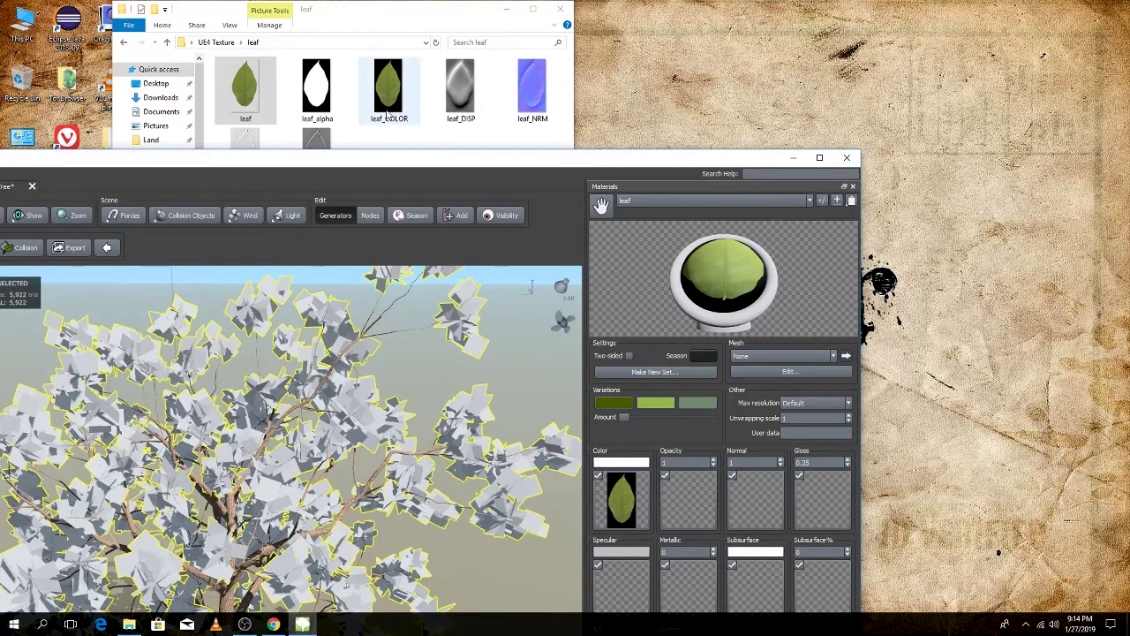
click(386, 97)
drag(385, 97, 620, 499)
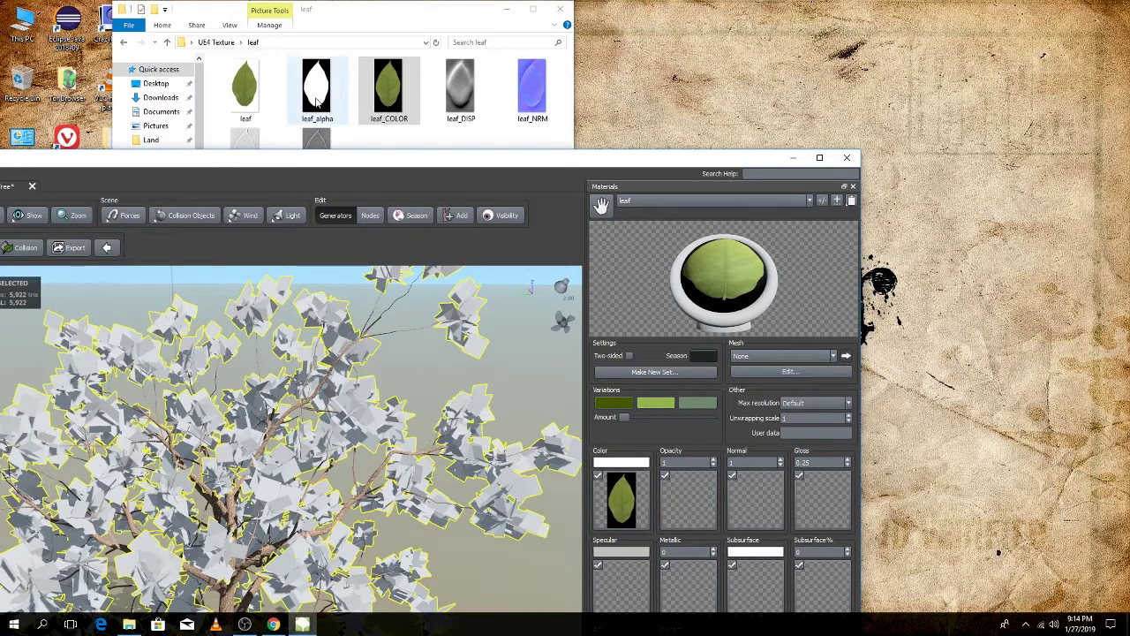
- Assign leaf_NRM as normal, leaf_SPEC as specular and leaf_OCC as AO map
drag(532, 88, 760, 492)
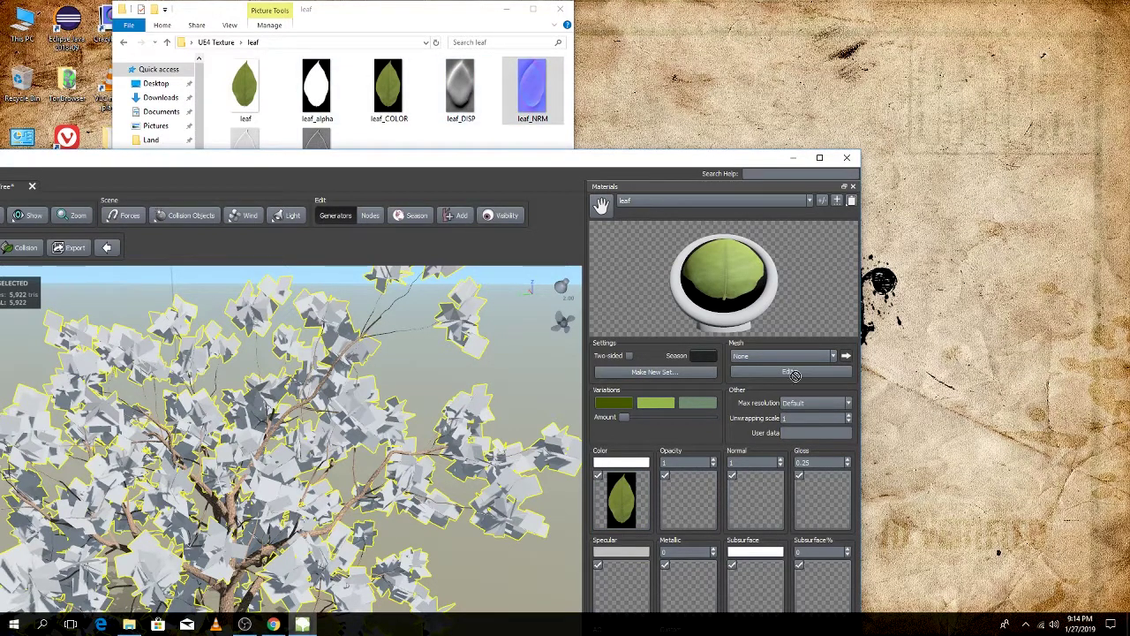
mouse_move(662, 163)
mouse_down()
mouse_move(543, 210)
mouse_move(647, 179)
mouse_up()
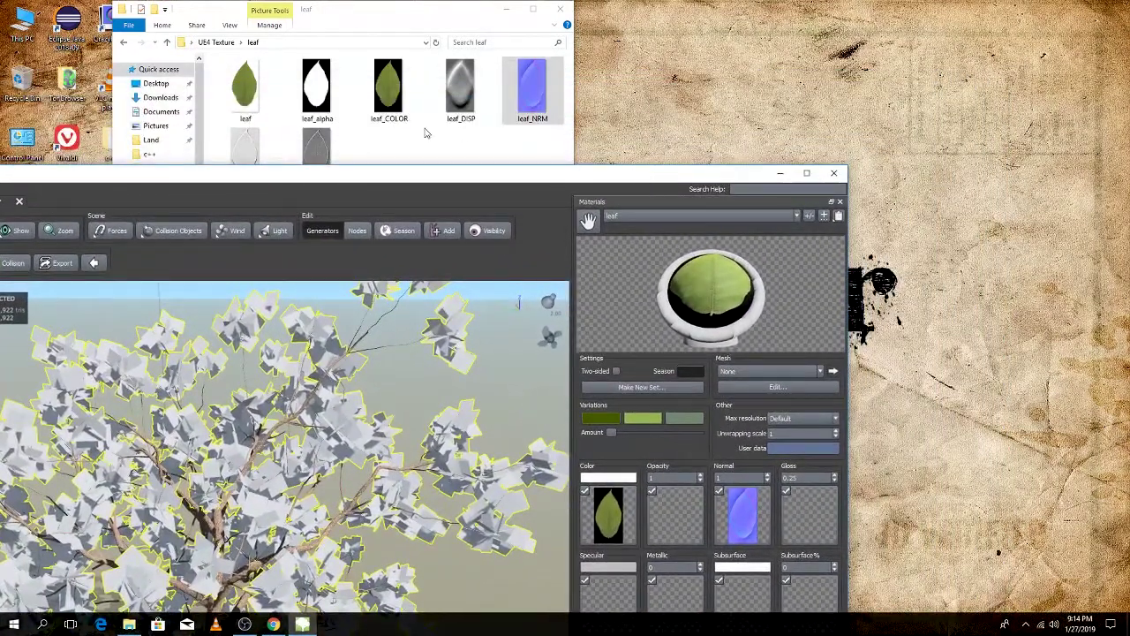
drag(318, 146, 618, 593)
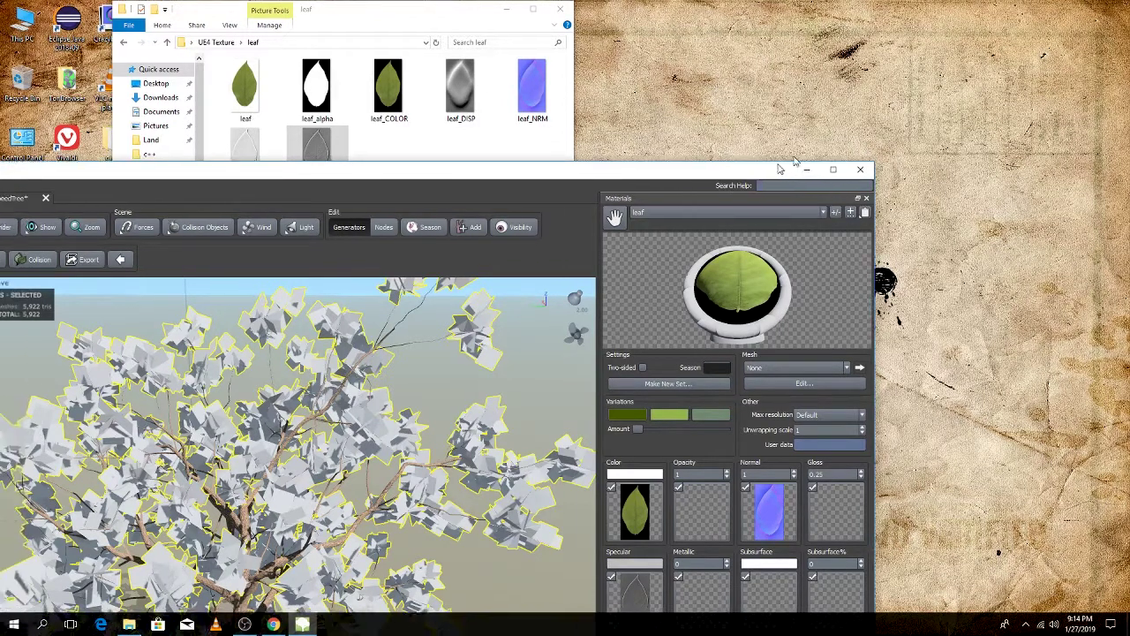
drag(749, 185, 882, 103)
click(465, 13)
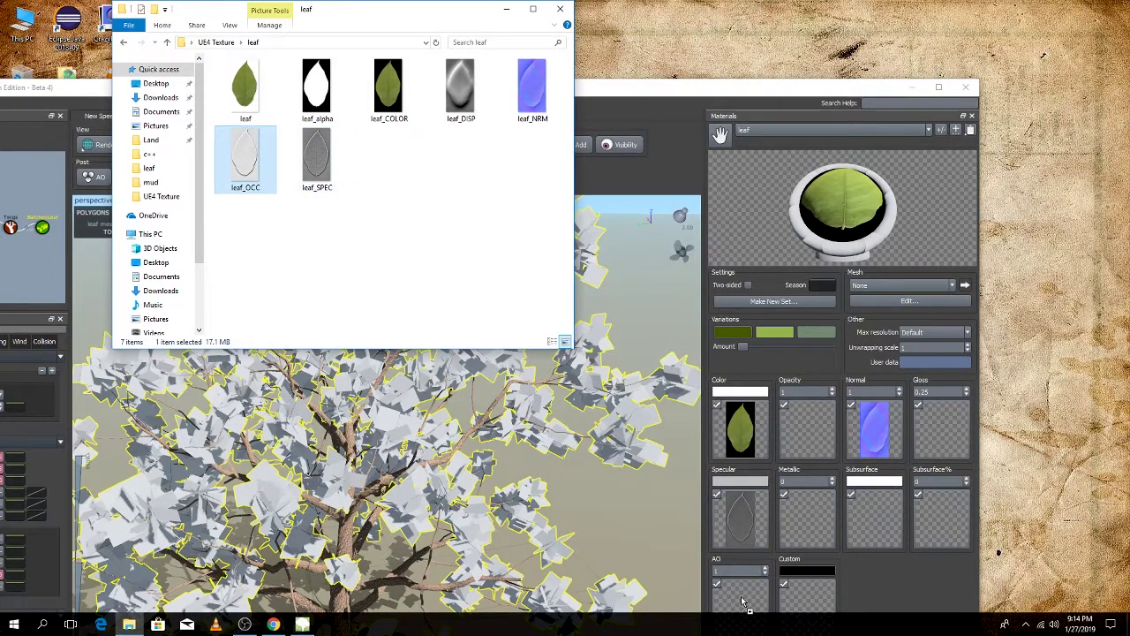
drag(729, 484, 740, 592)
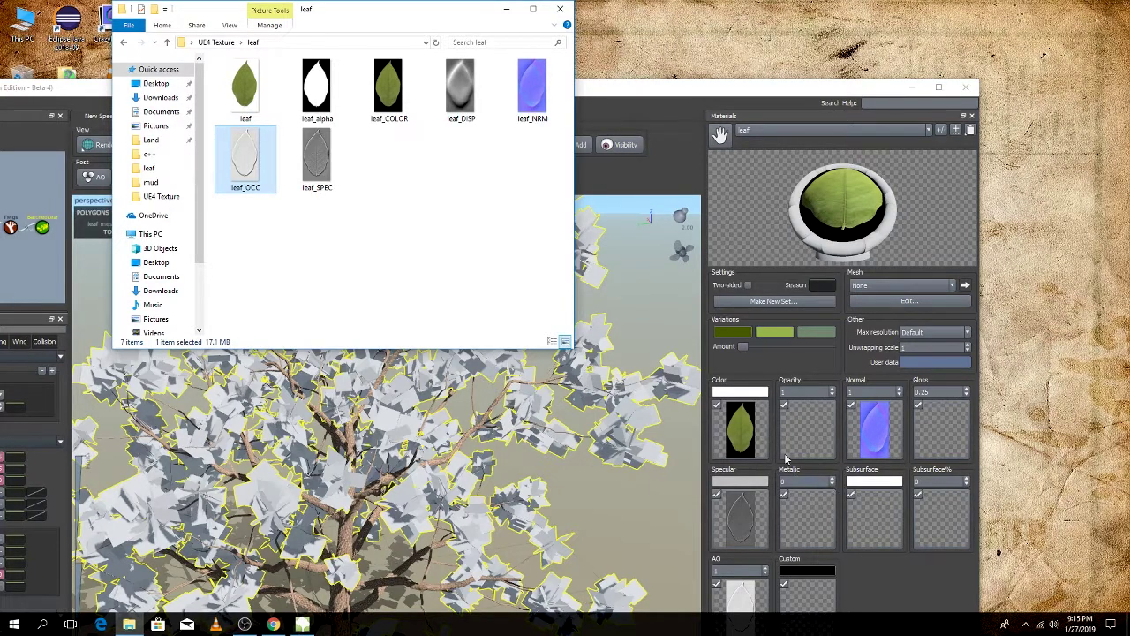
- Maximize SpeedTree and apply the 'leaf' material to the leaves
click(814, 113)
key(super+Up)
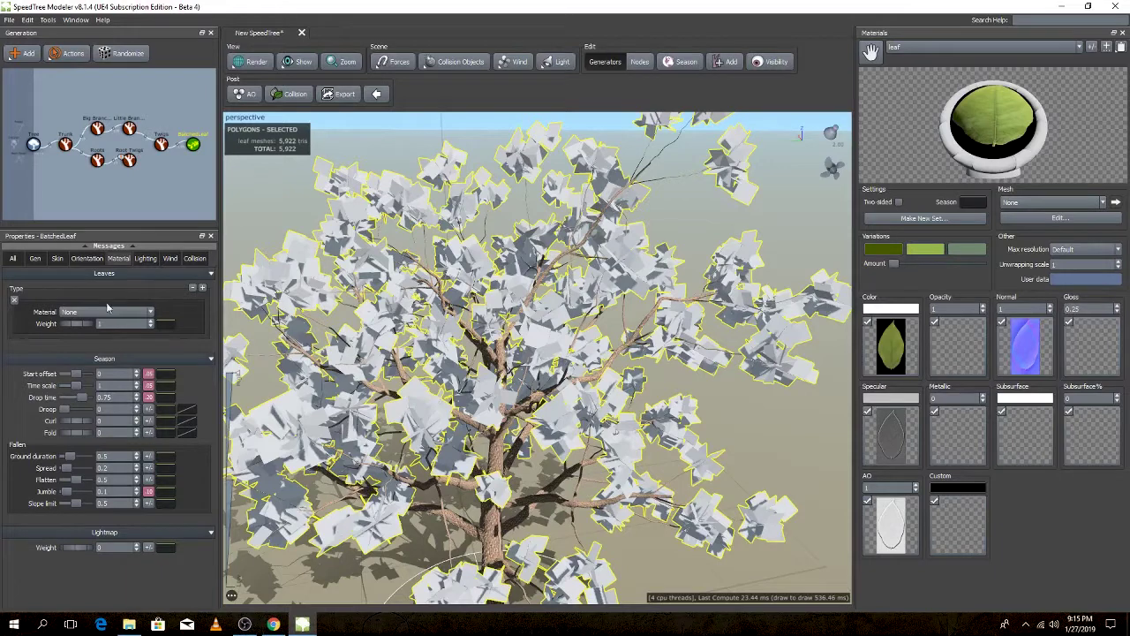
click(100, 313)
click(95, 338)
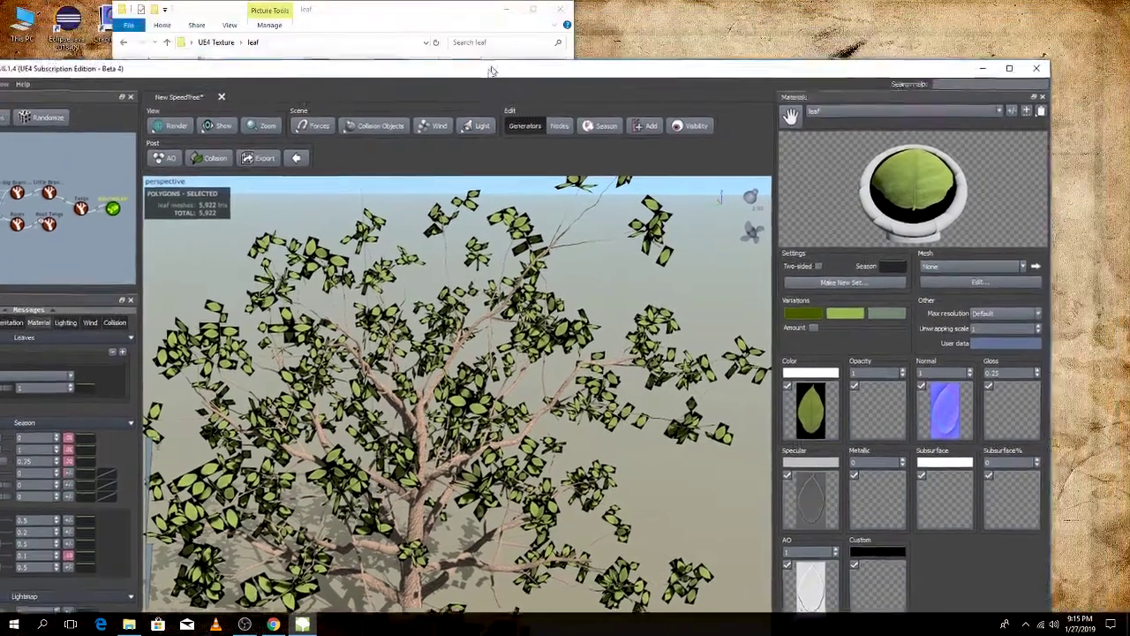
- Add the leaf mask image as the leaf material's opacity map for leaf-shaped cutouts
drag(572, 9, 446, 95)
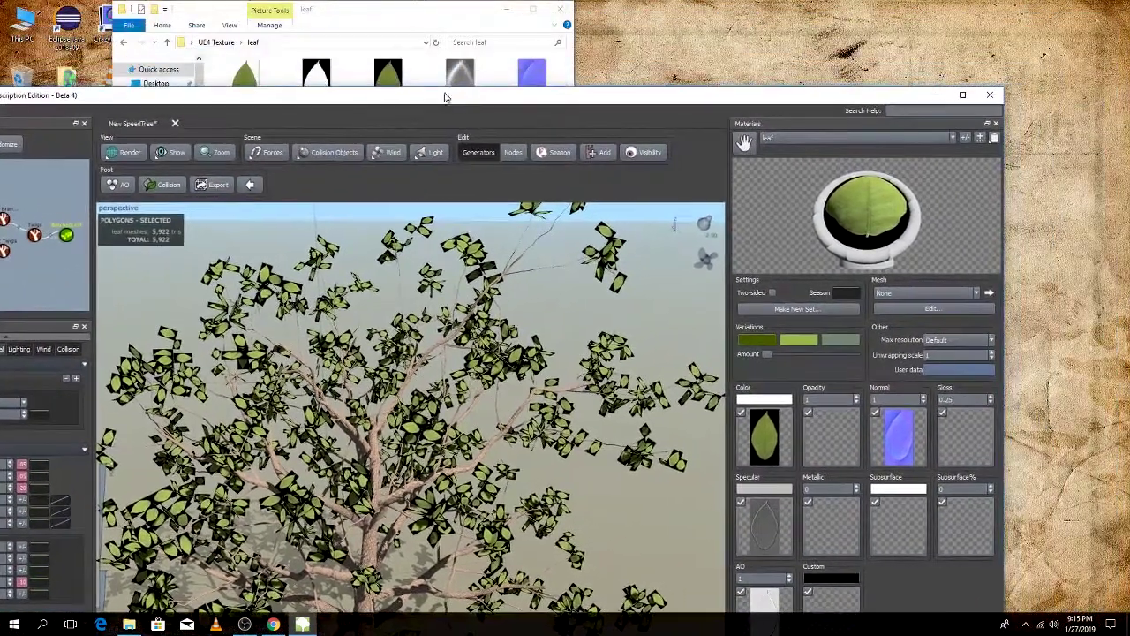
scroll(477, 373, up, 5)
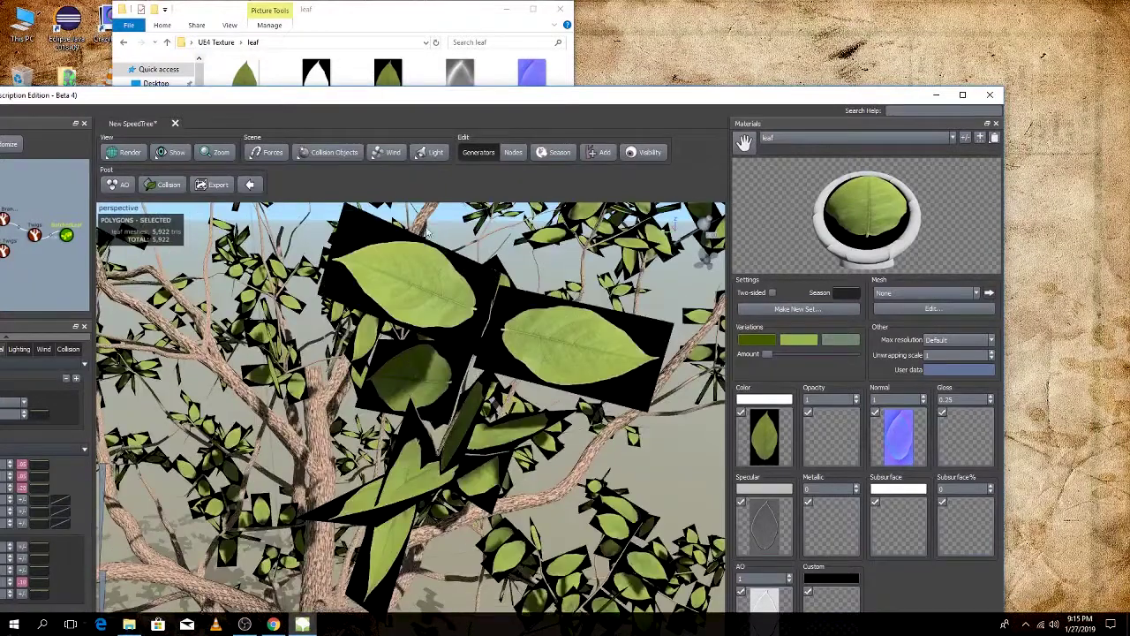
drag(832, 435, 833, 442)
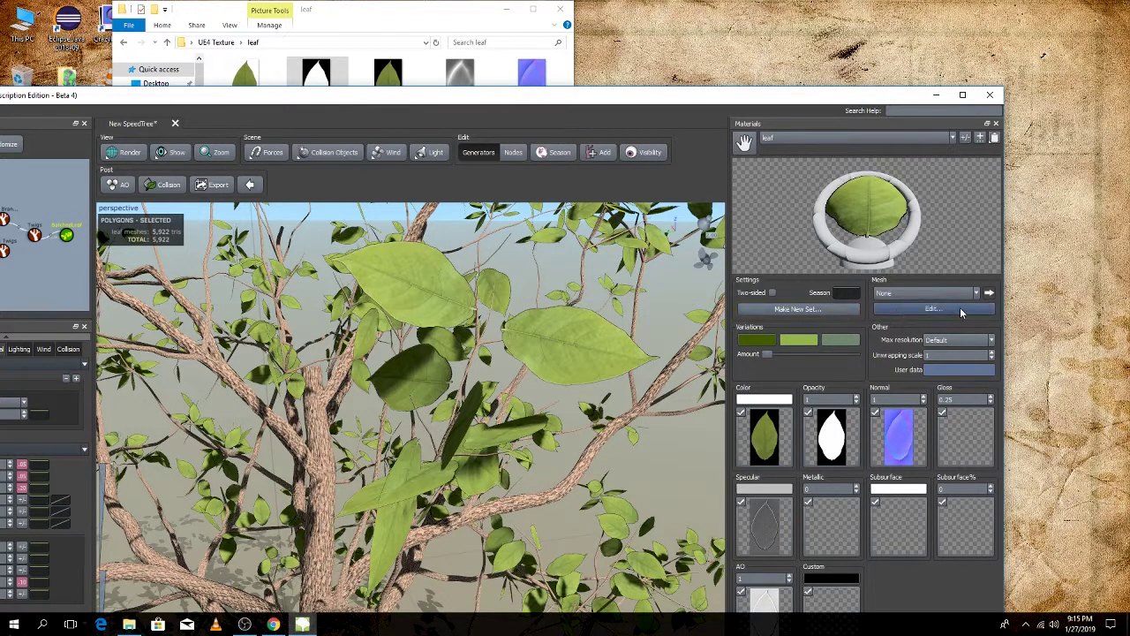
- Set the leaf material's Max resolution to 2048 after briefly trying Original
click(962, 341)
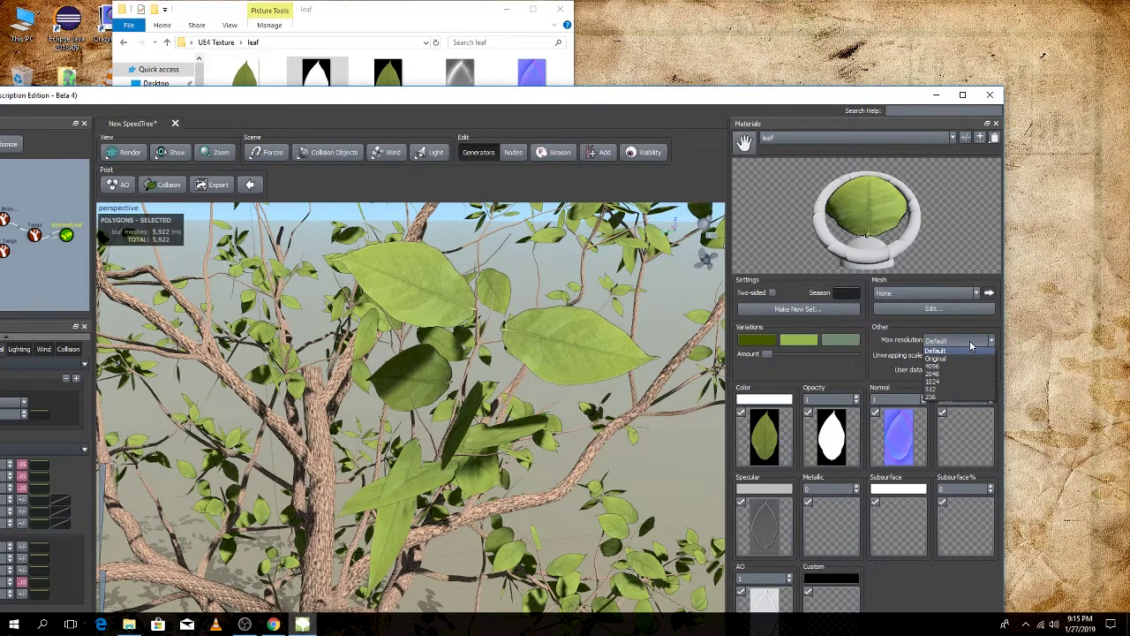
click(970, 344)
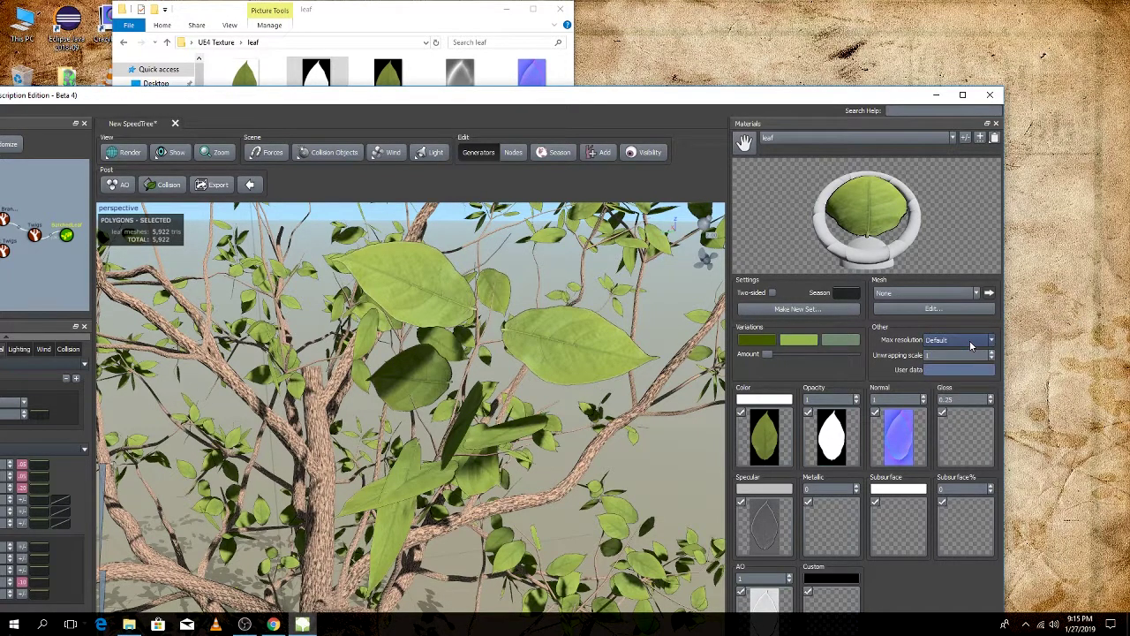
click(971, 345)
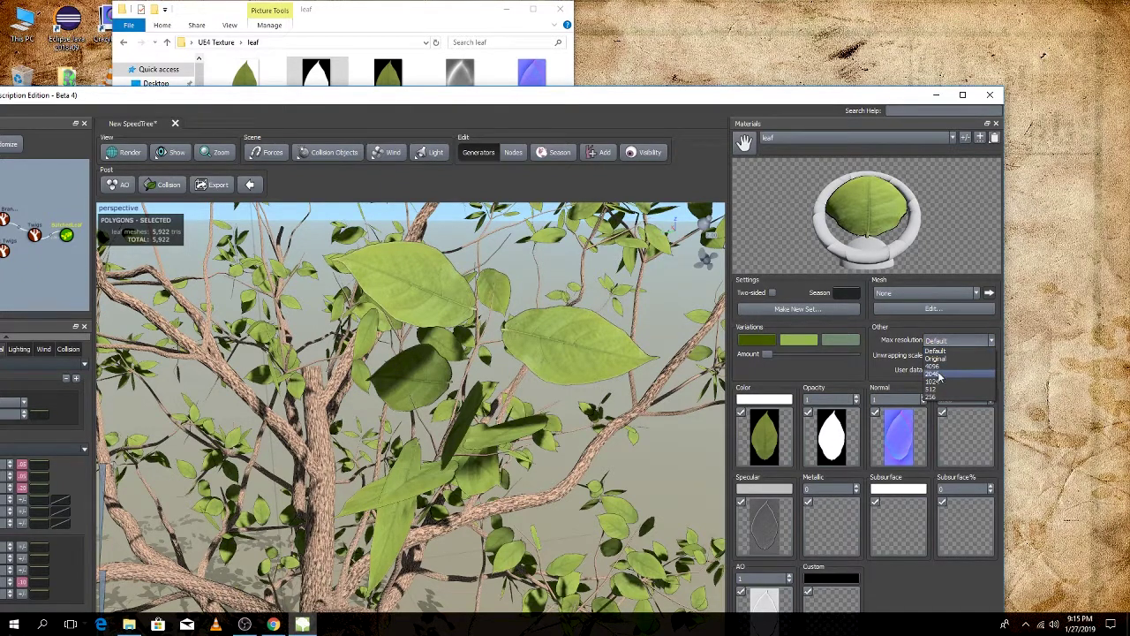
click(936, 358)
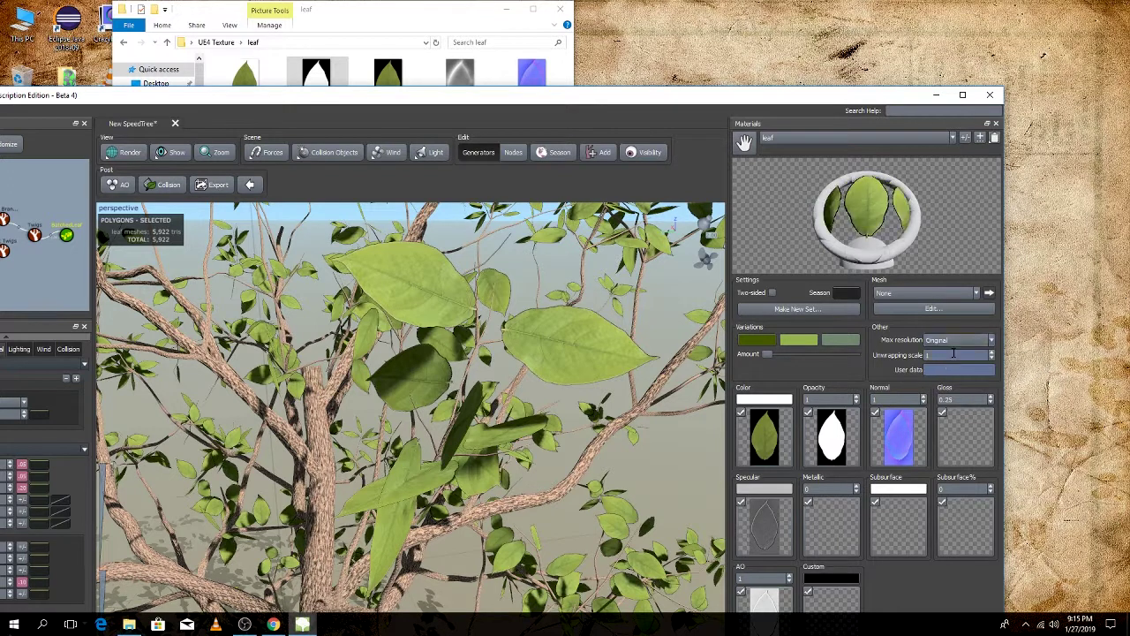
click(959, 344)
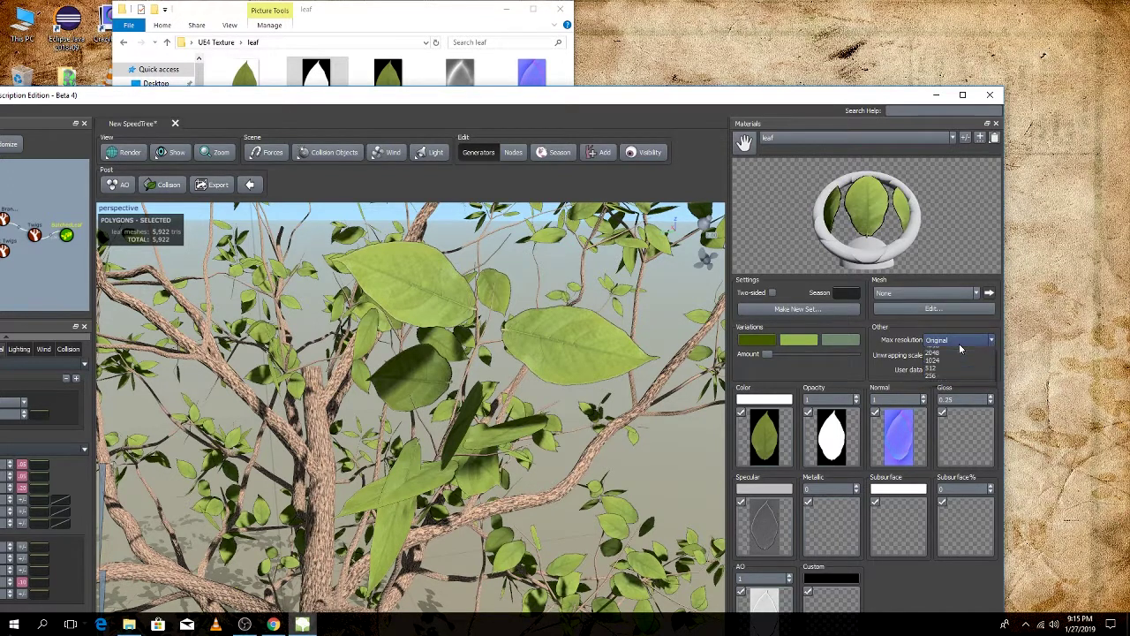
click(940, 373)
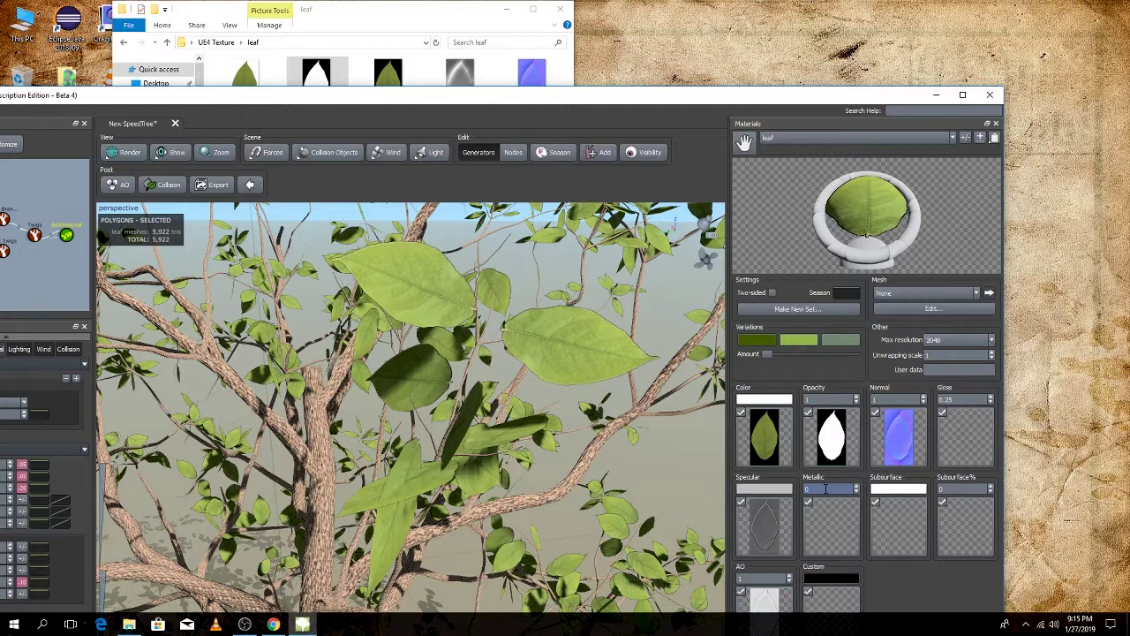
text(.4)
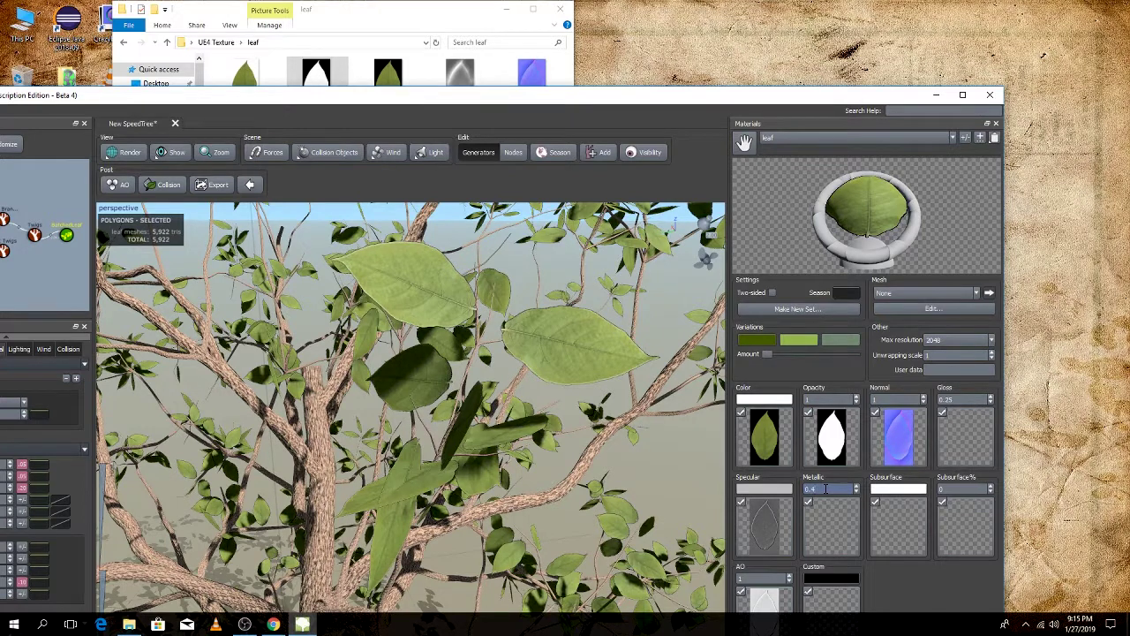
key(BackSpace)
text(4)
key(BackSpace)
text(2)
key(BackSpace)
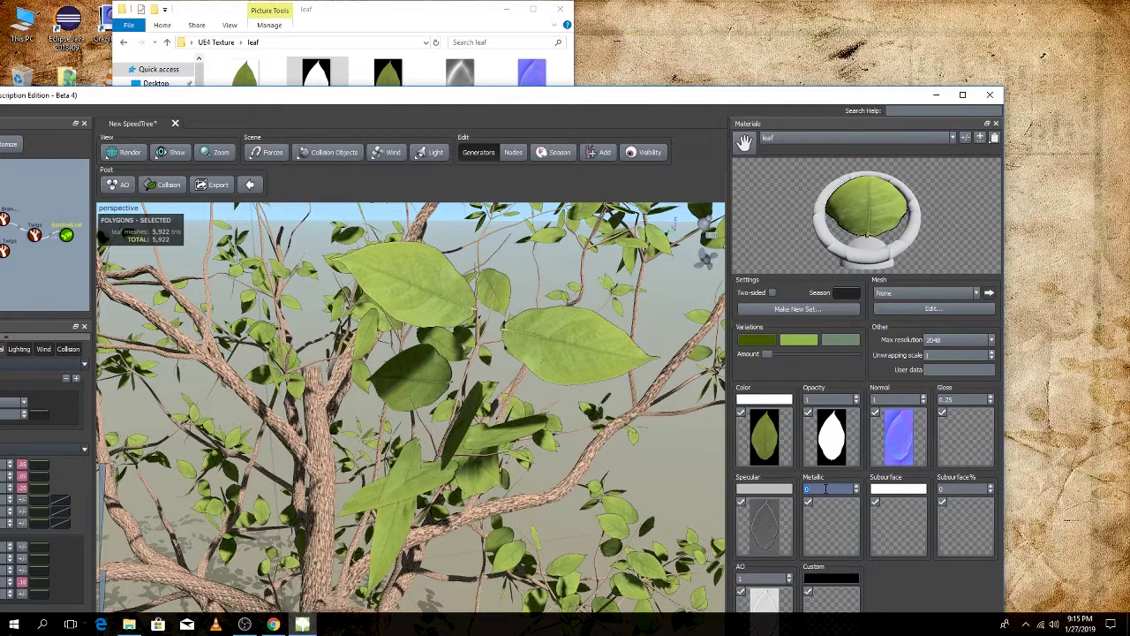
click(964, 399)
- Confirm the gloss value, shift the first variation toward olive and make the second yellower
key(Return)
click(759, 343)
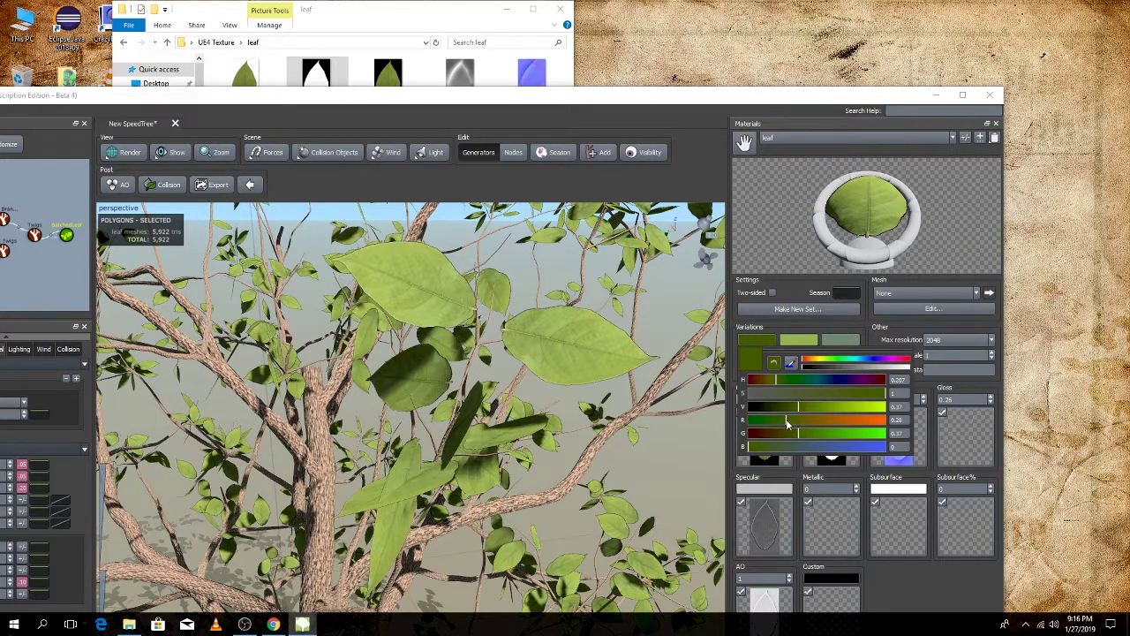
mouse_move(788, 423)
mouse_down()
mouse_move(816, 428)
mouse_move(801, 426)
mouse_up()
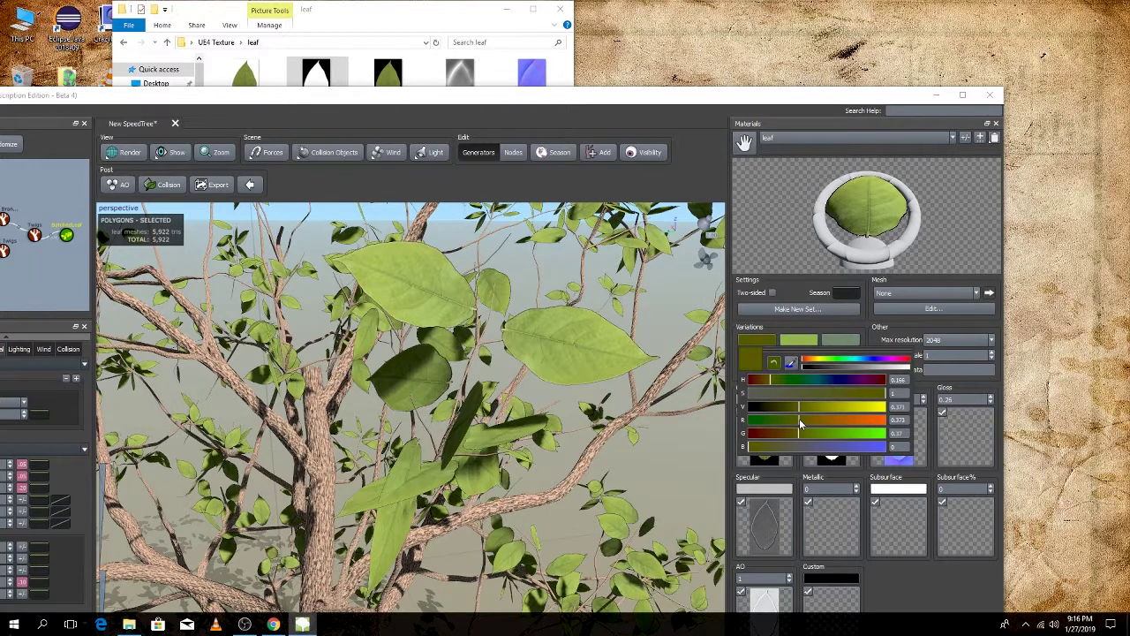
click(798, 339)
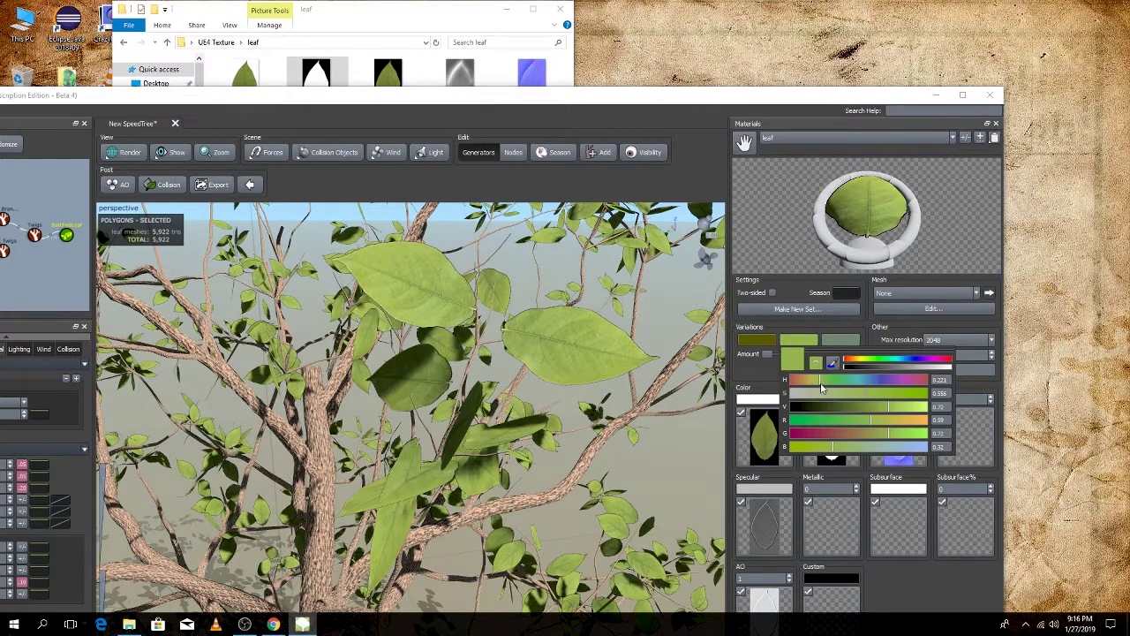
drag(819, 383, 817, 384)
- Retint the third leaf colour variation to a deeper yellow-leaning green
click(838, 342)
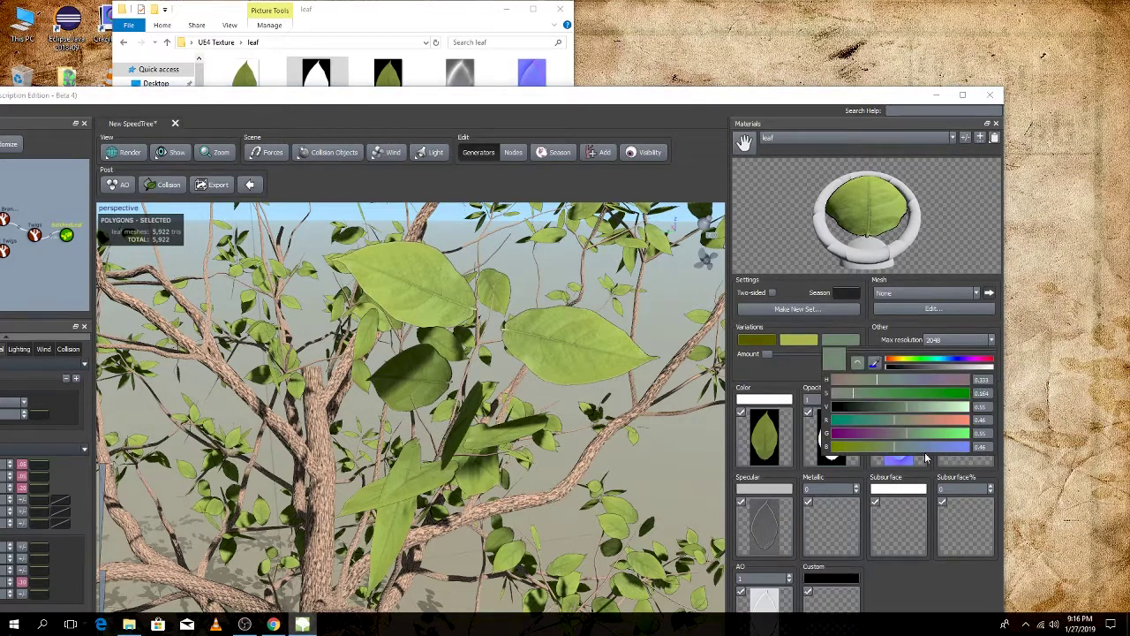
drag(907, 432, 926, 438)
drag(909, 364, 917, 363)
drag(936, 407, 922, 409)
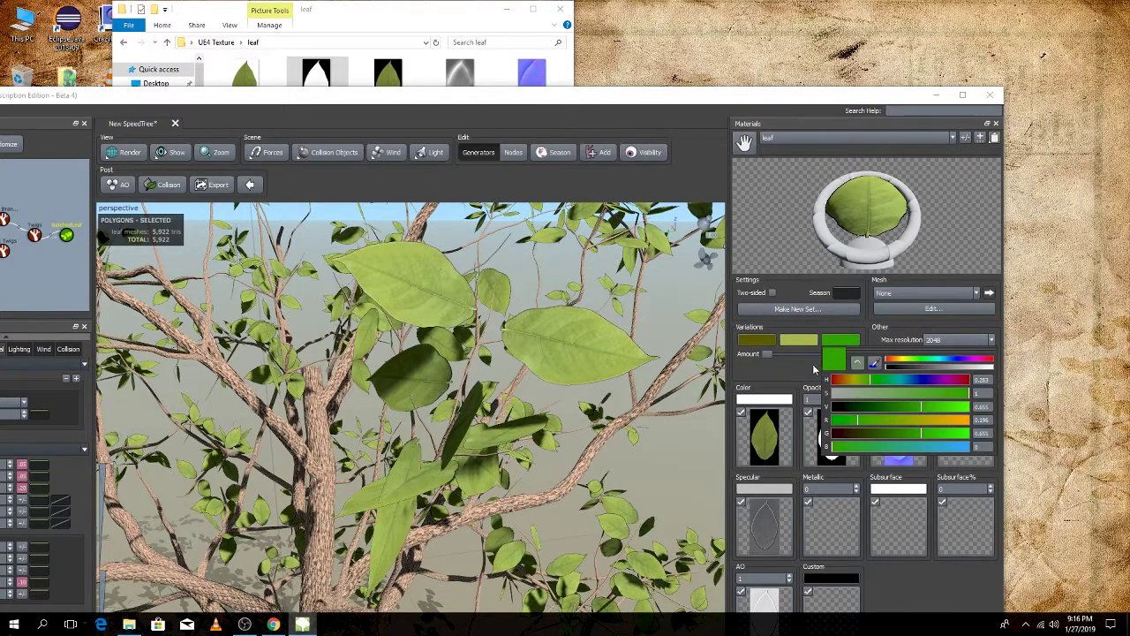
click(790, 362)
- Raise the colour variation Amount and maximize the modeler window again
mouse_move(767, 356)
mouse_down()
mouse_move(788, 356)
mouse_move(768, 356)
mouse_up()
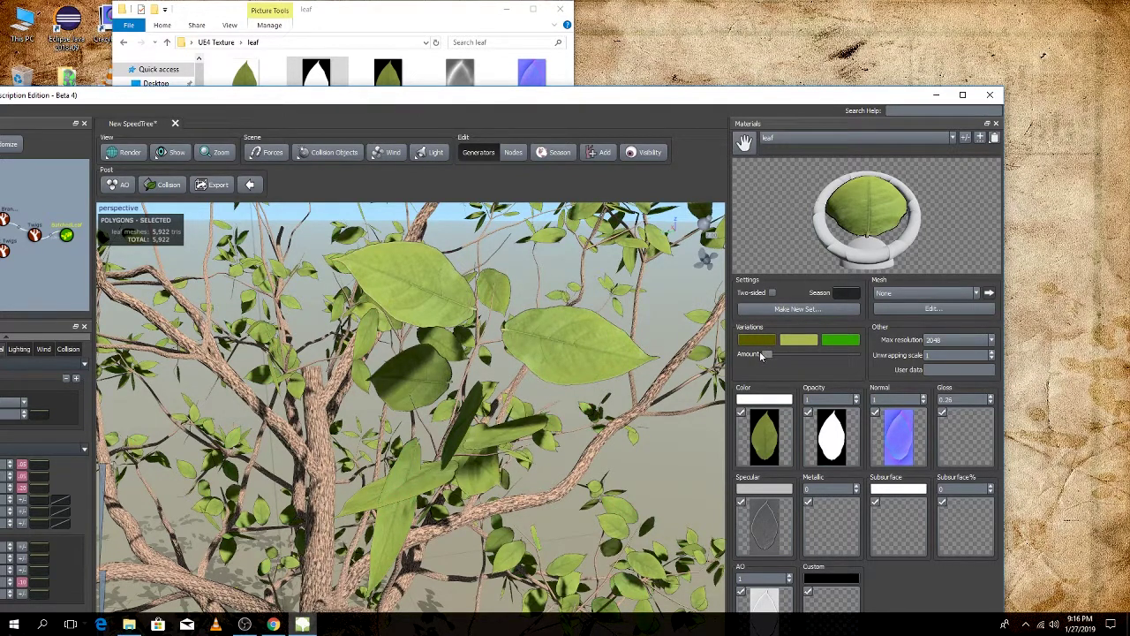
scroll(622, 368, down, 3)
scroll(572, 366, down, 2)
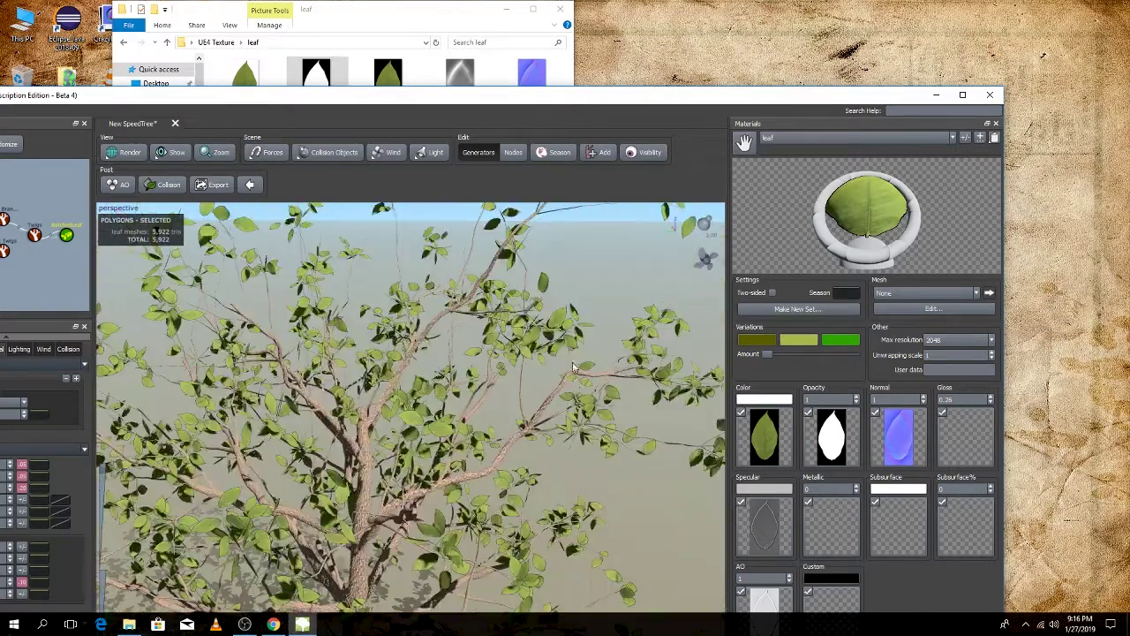
scroll(583, 379, up, 2)
scroll(613, 362, up, 2)
scroll(635, 415, up, 2)
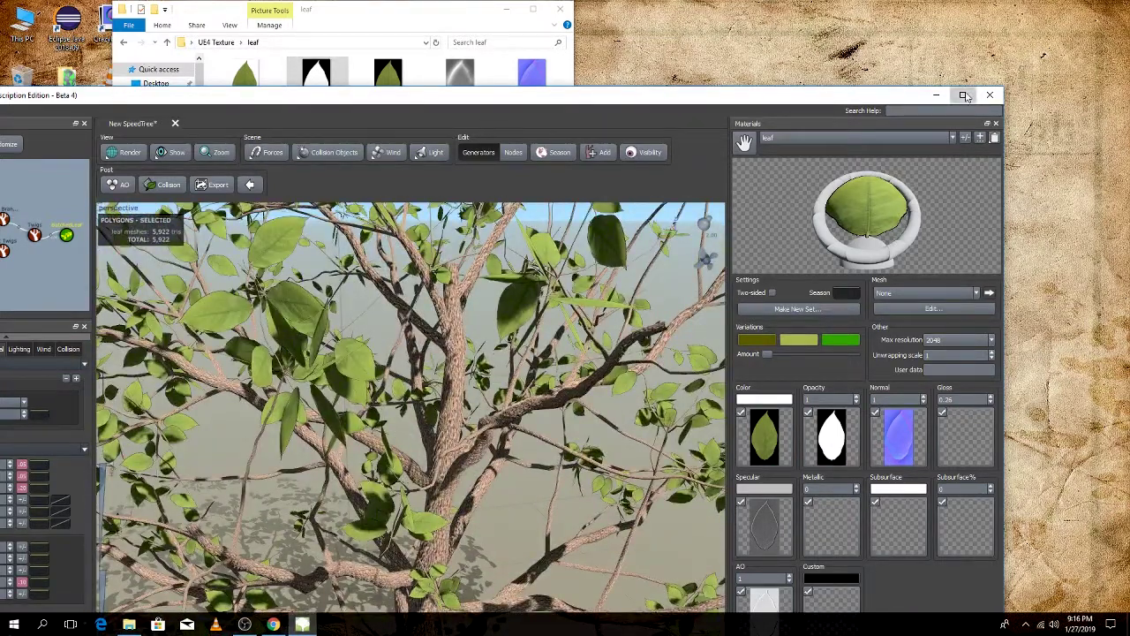
click(963, 94)
drag(812, 167, 792, 209)
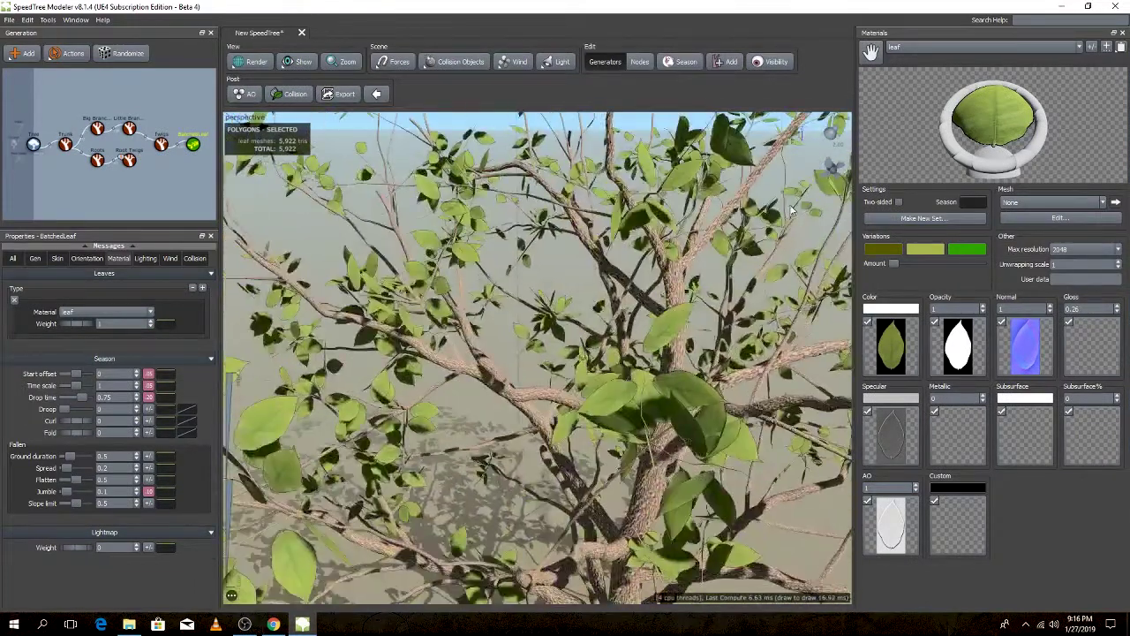
click(1066, 220)
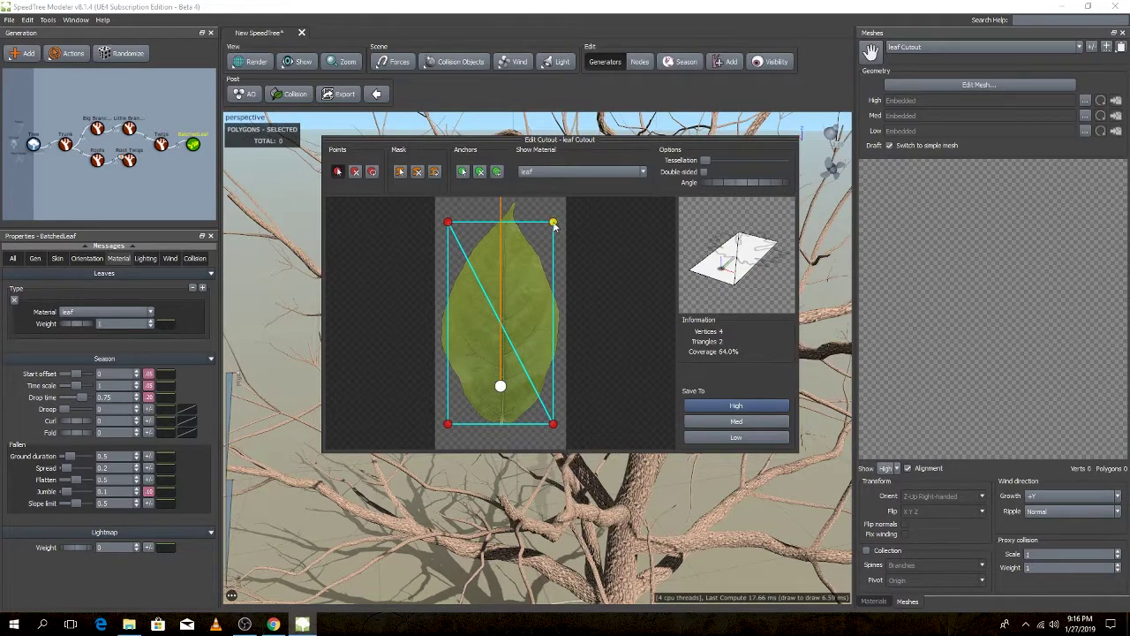
- Pull the upper cutout points onto the leaf tip and add a right-edge point
drag(553, 223, 515, 205)
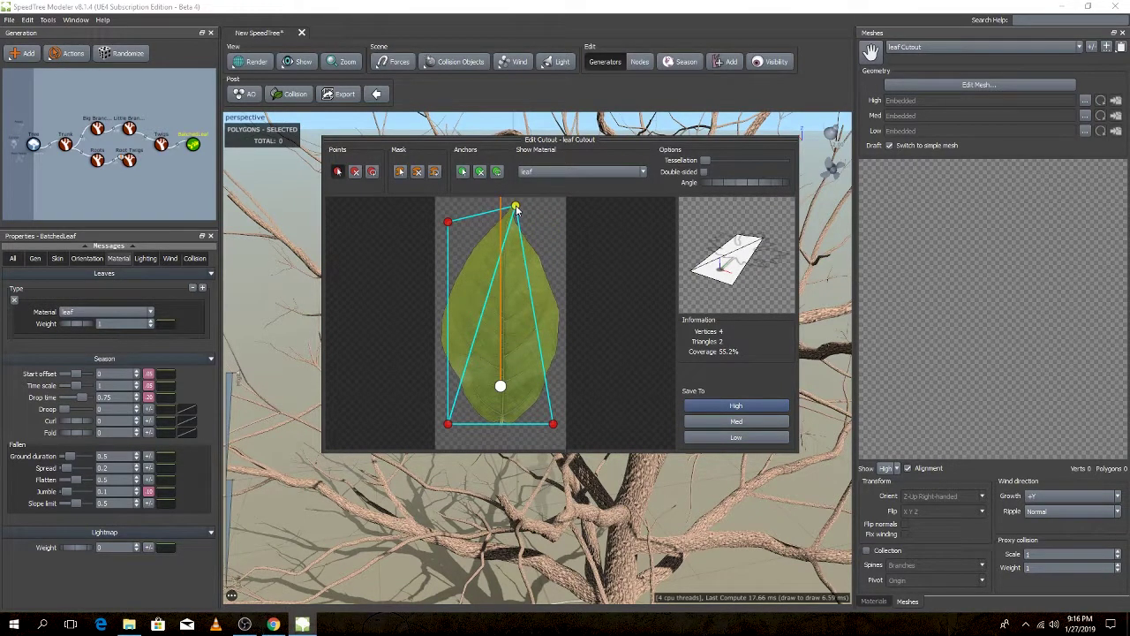
drag(453, 223, 462, 264)
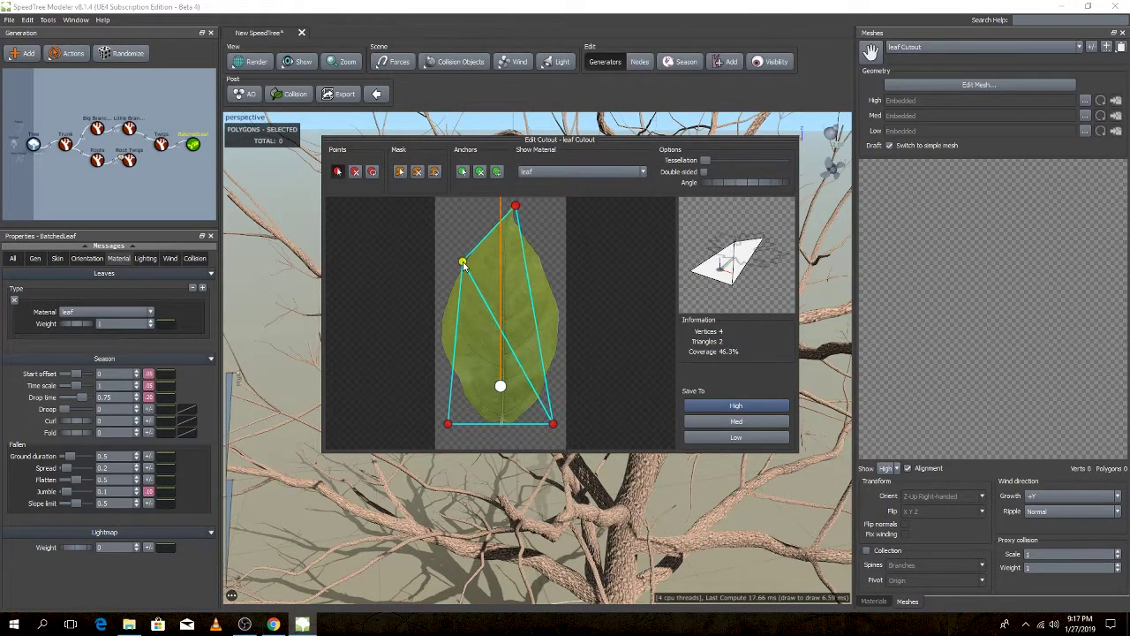
drag(462, 264, 458, 267)
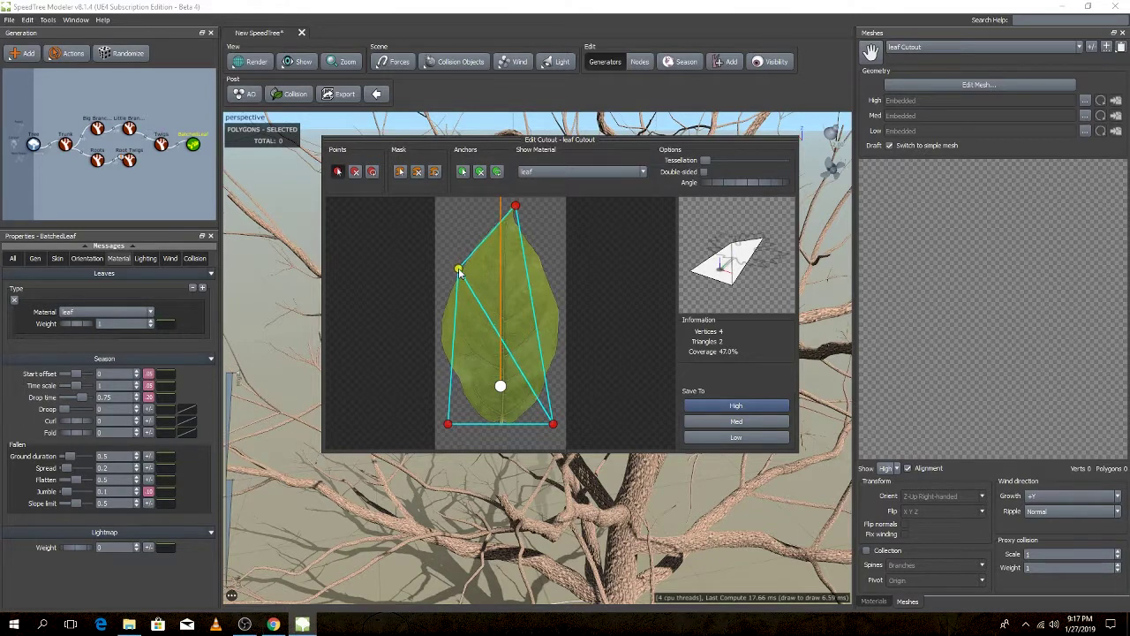
drag(516, 206, 513, 204)
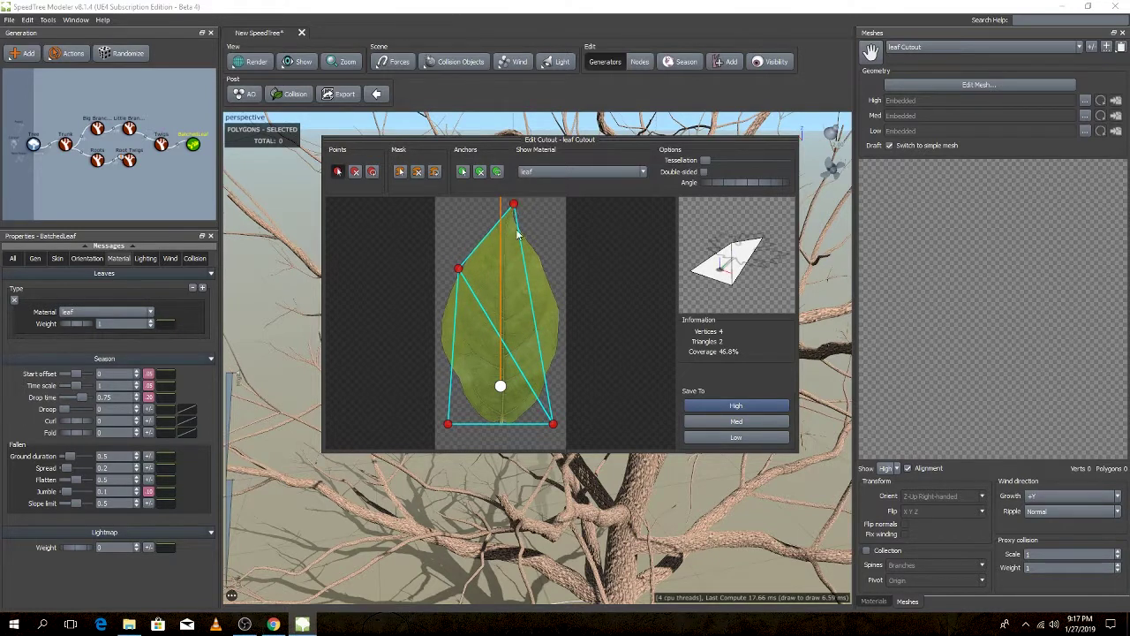
drag(531, 305, 536, 258)
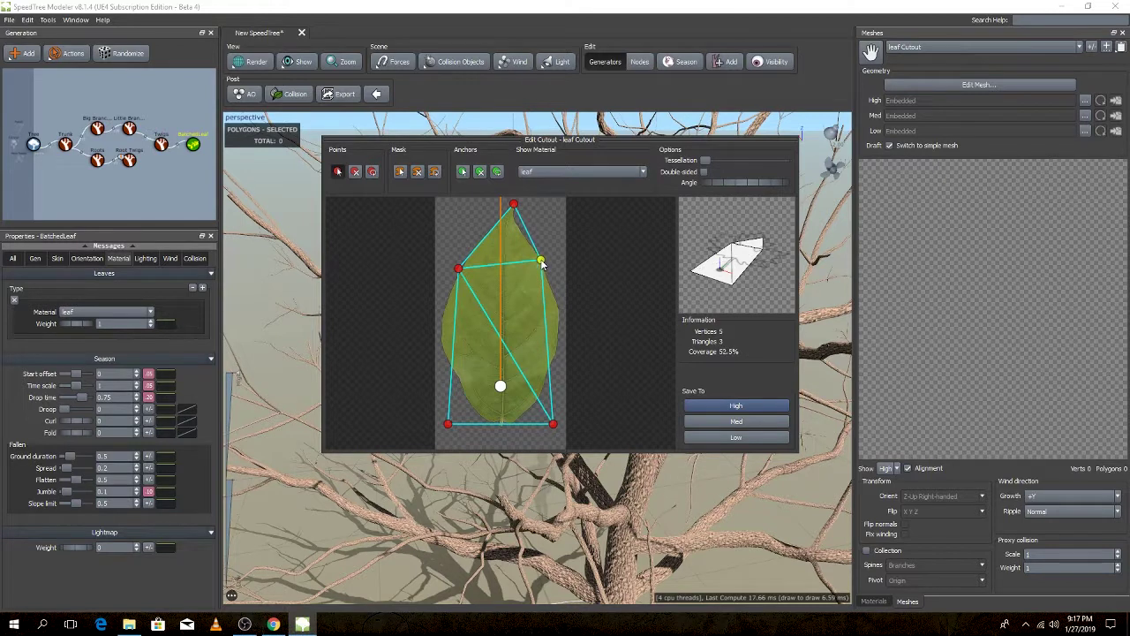
drag(513, 204, 511, 205)
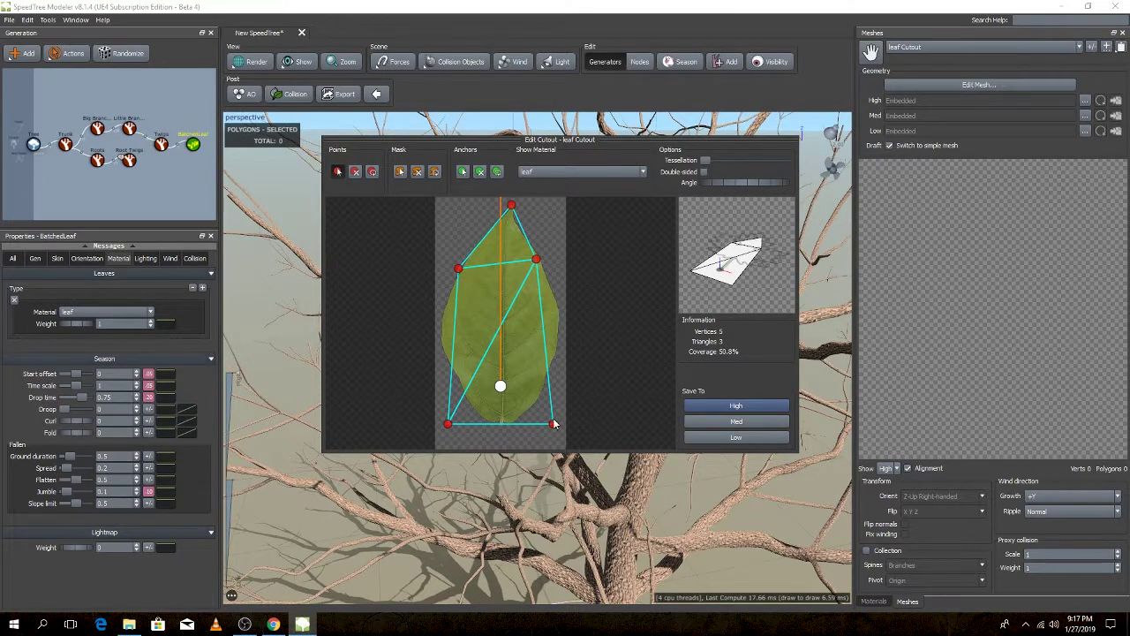
- Tighten the bottom corners beside the stem and add bulging points on both leaf edges
drag(553, 425, 538, 403)
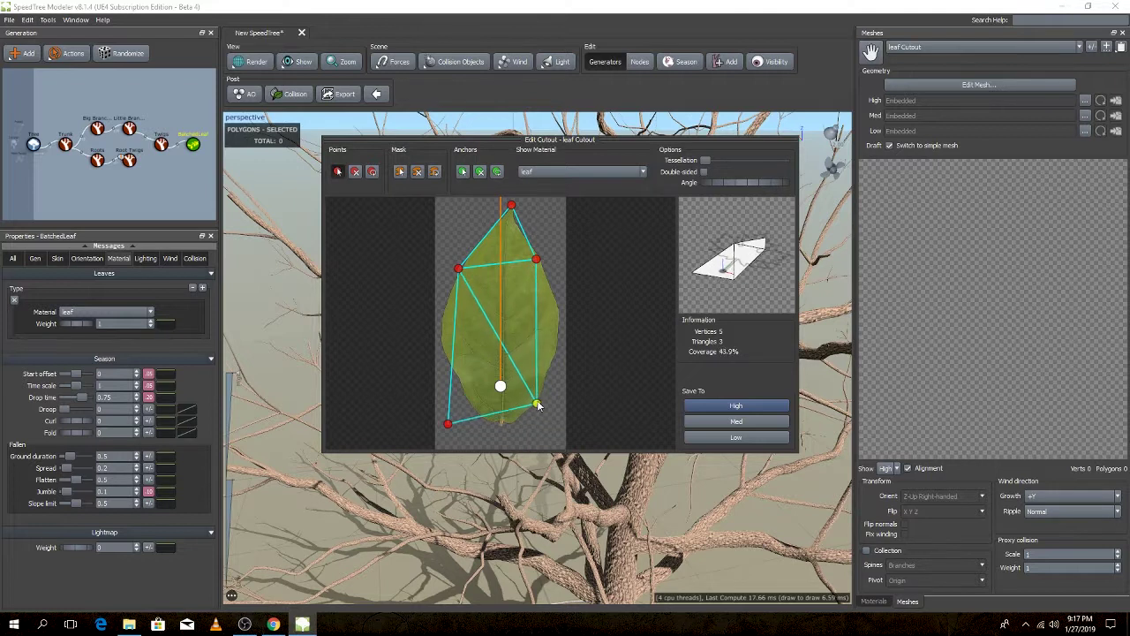
mouse_move(448, 424)
mouse_down()
mouse_move(452, 375)
mouse_move(492, 426)
mouse_up()
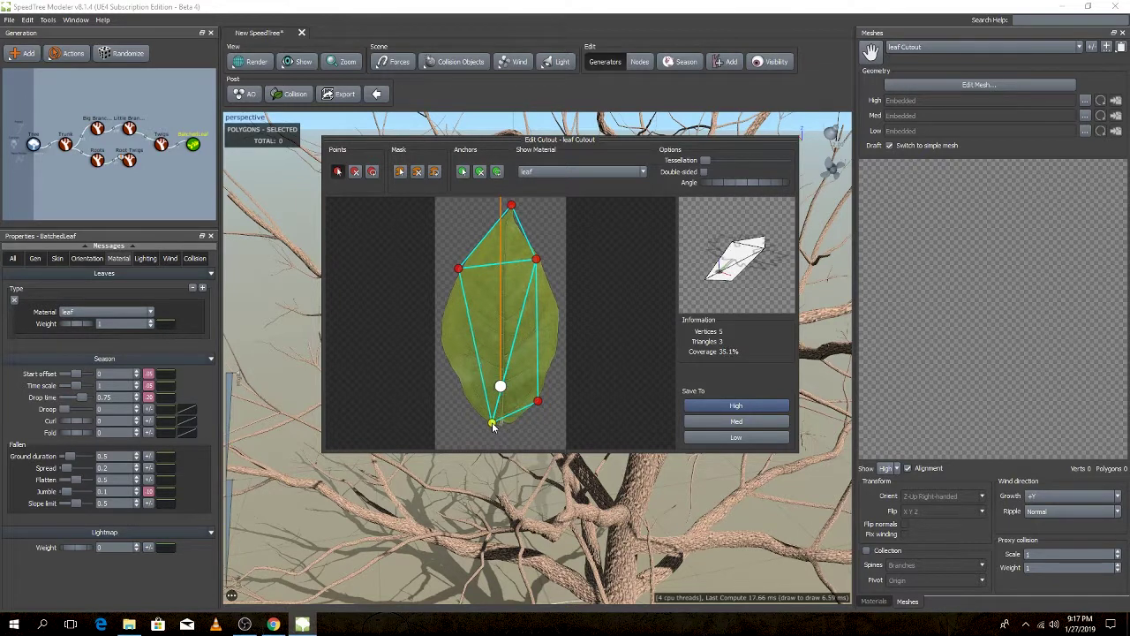
drag(537, 402, 510, 424)
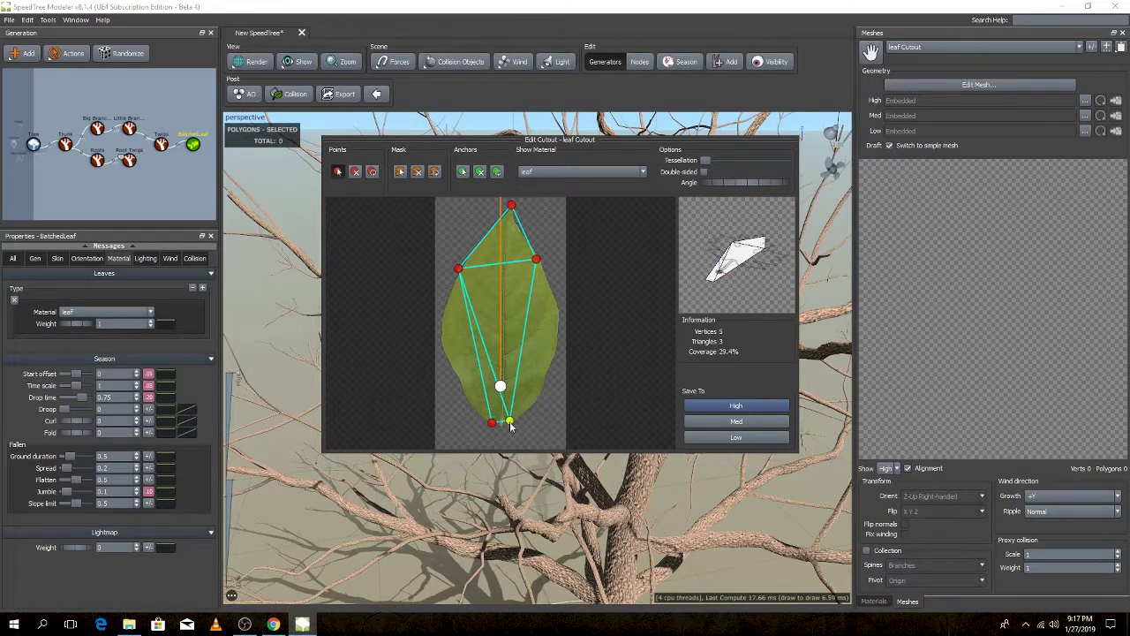
drag(523, 358, 554, 353)
click(474, 340)
drag(474, 340, 440, 343)
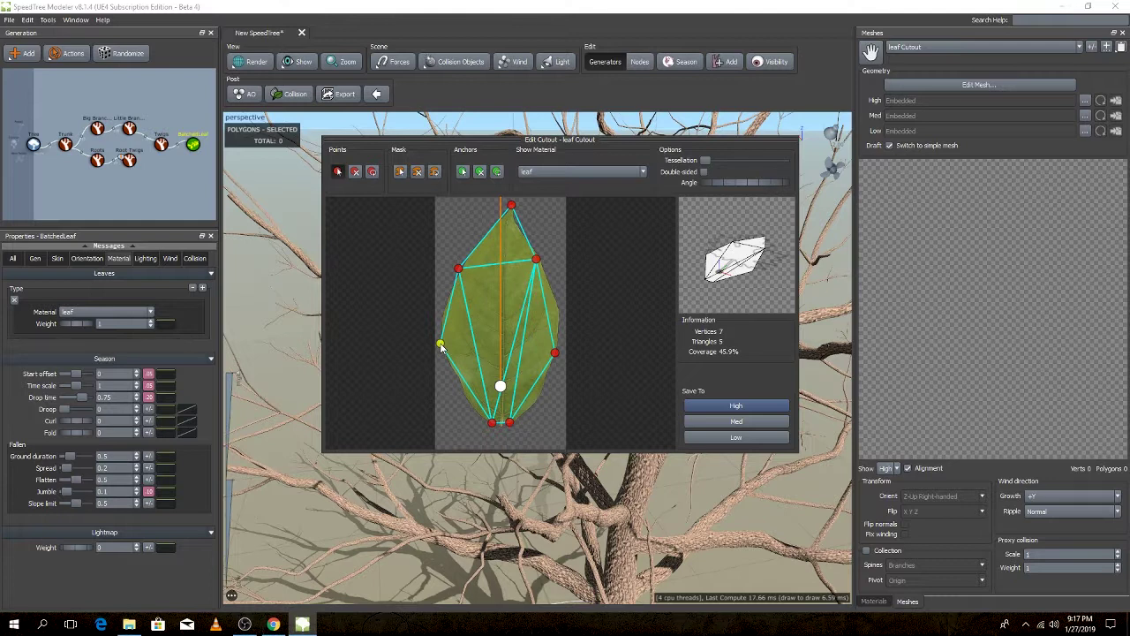
drag(706, 140, 697, 177)
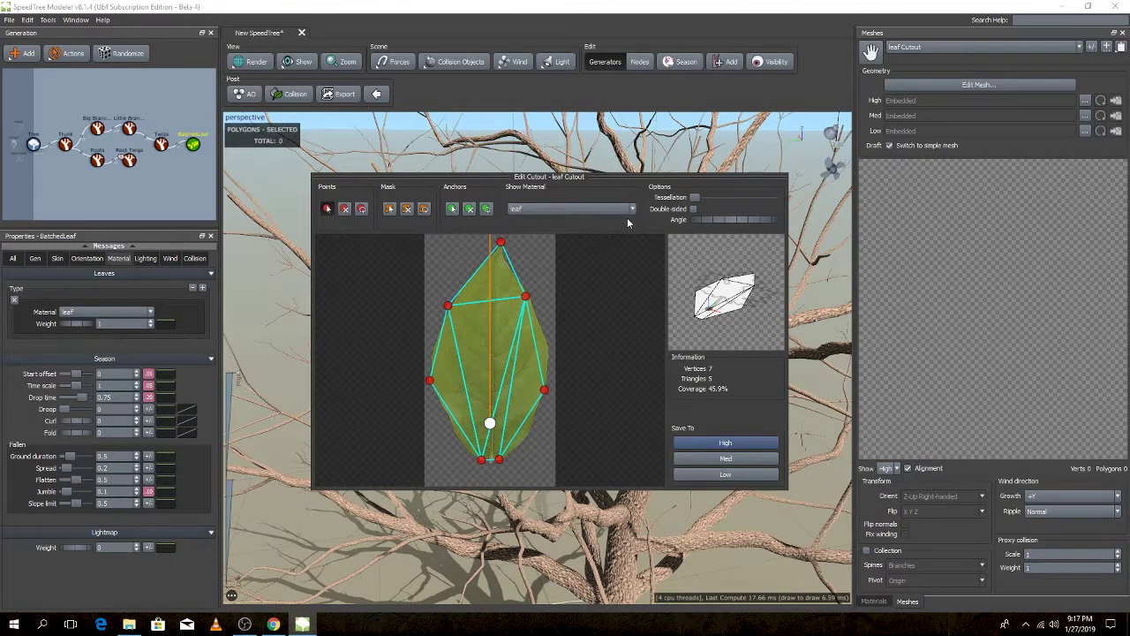
- Preview the cutout against different backgrounds, nudge the tip point, and save it to Med
click(570, 207)
click(561, 228)
click(558, 207)
click(552, 218)
click(561, 206)
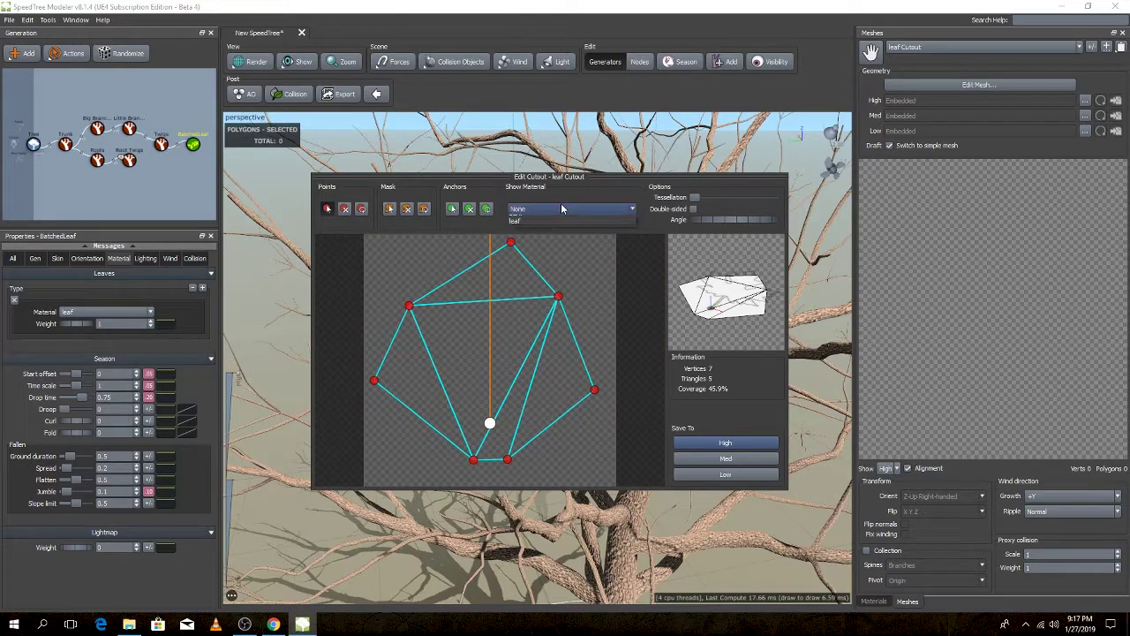
click(552, 230)
drag(500, 241, 499, 245)
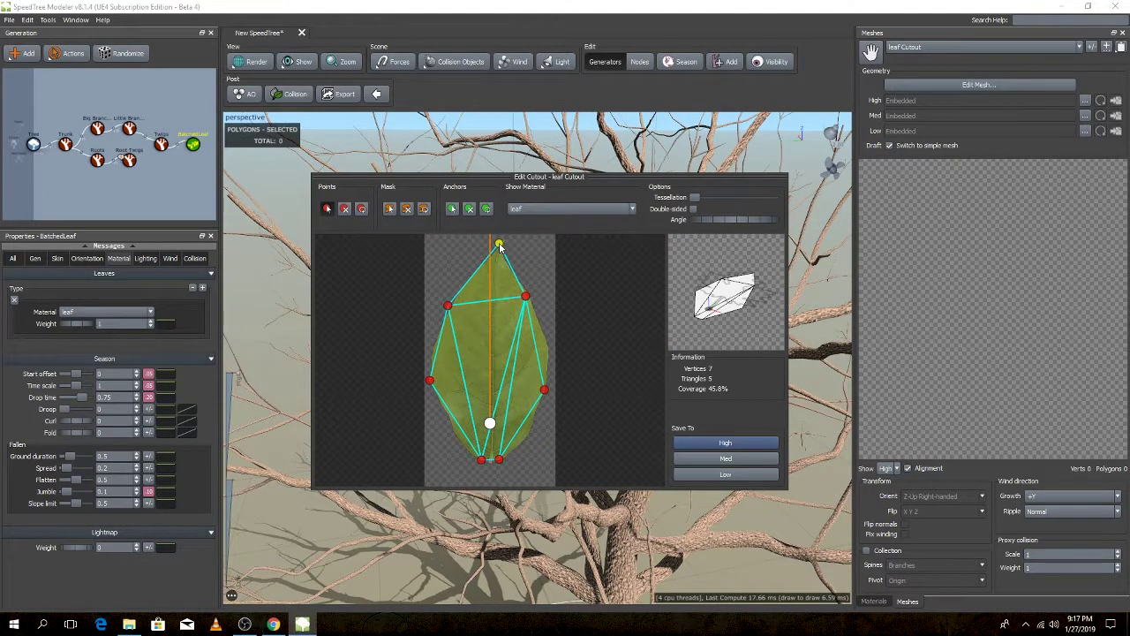
click(731, 458)
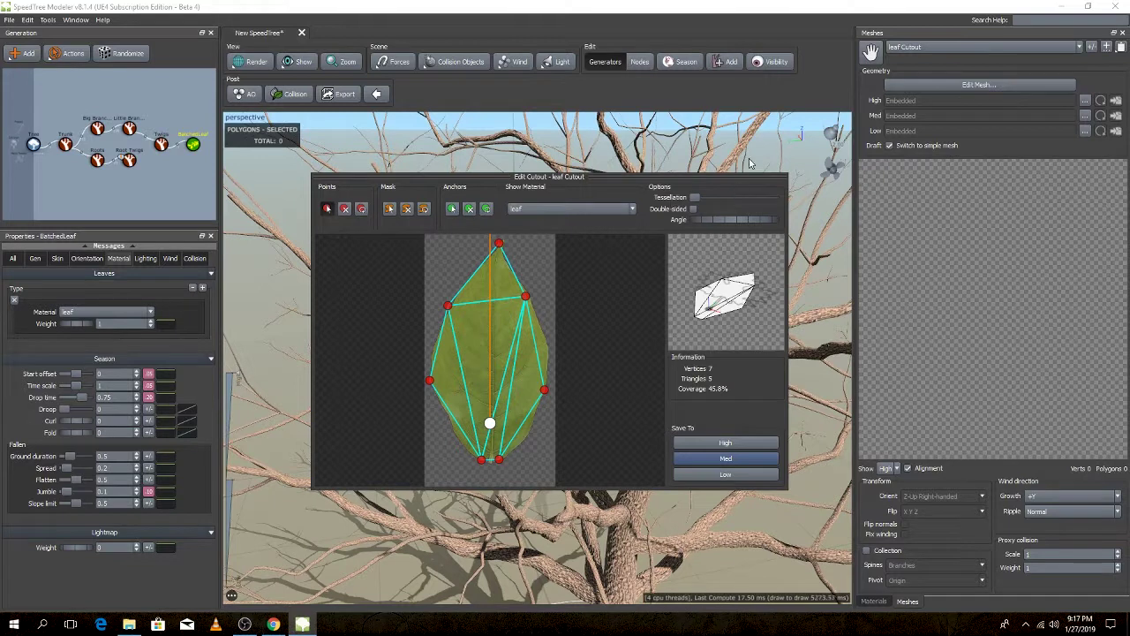
click(781, 157)
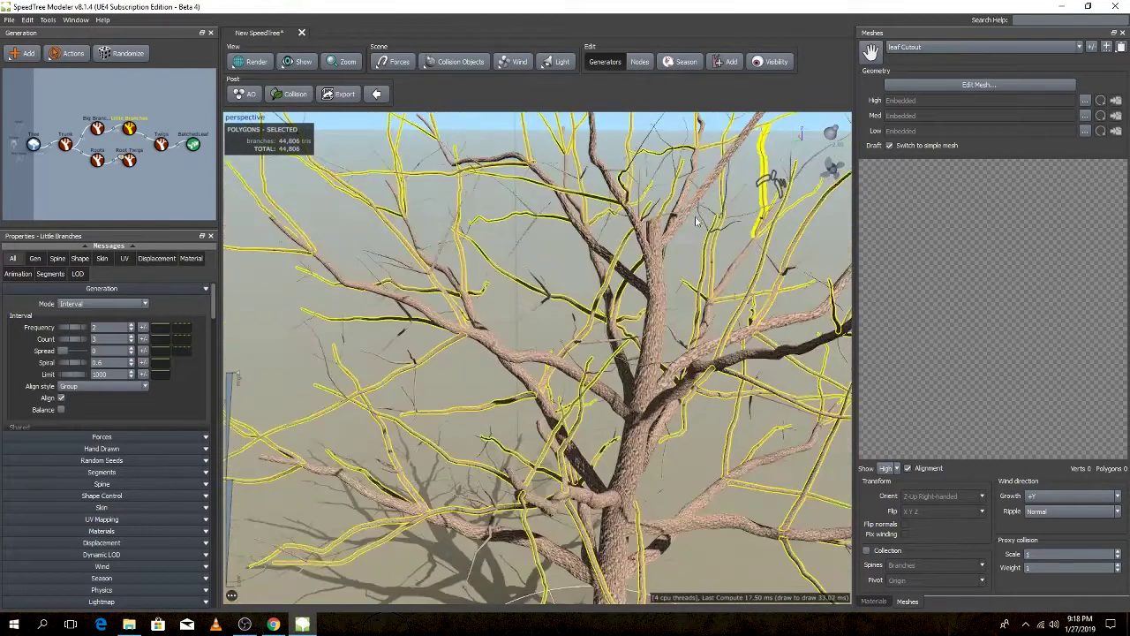
- Select the BatchedLeaf generator, show its Materials panel, and briefly open Edit cutout
click(695, 220)
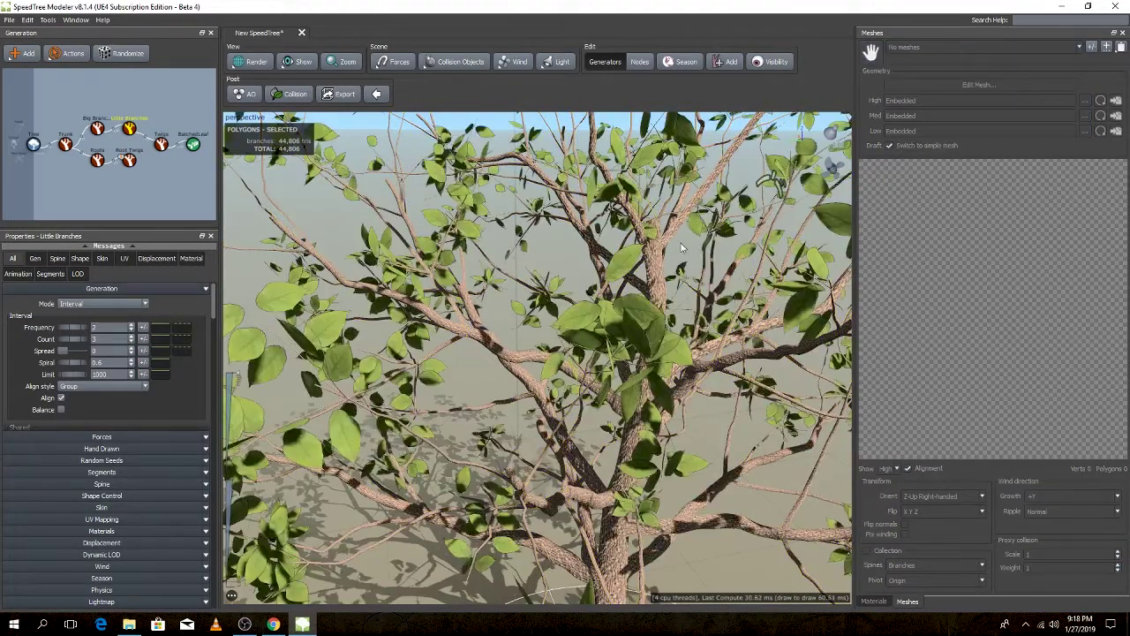
click(645, 309)
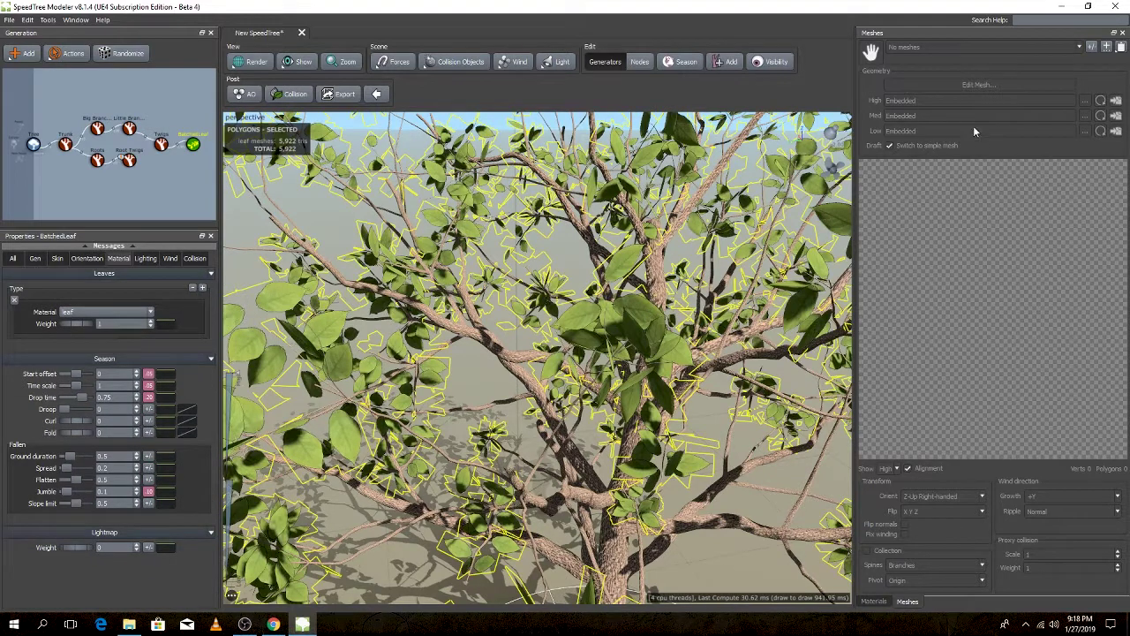
click(1123, 32)
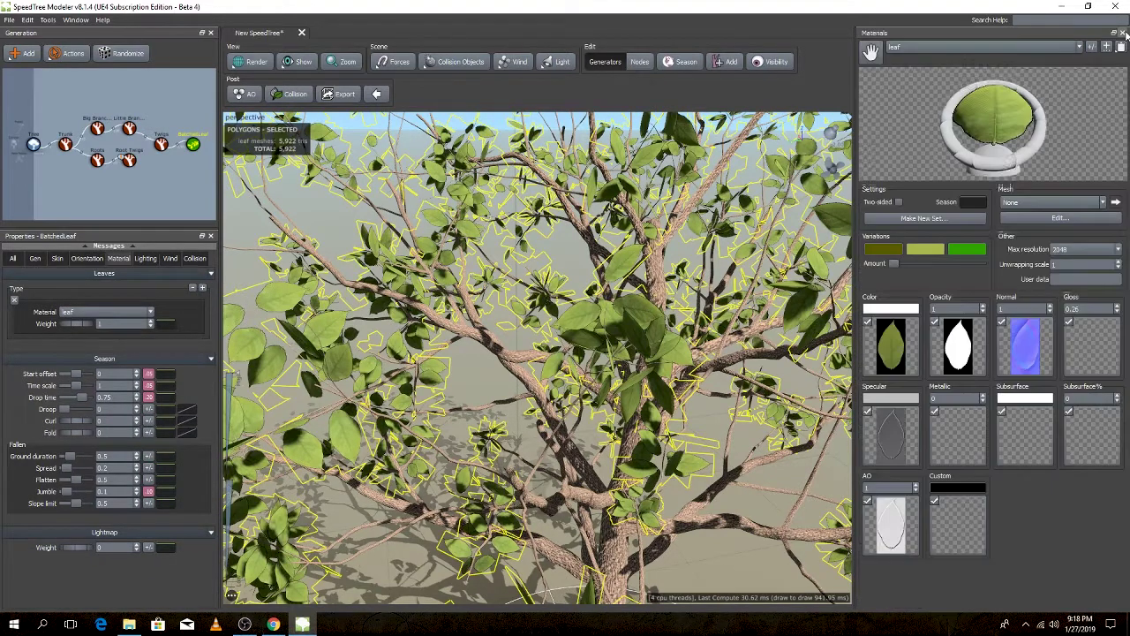
click(1068, 218)
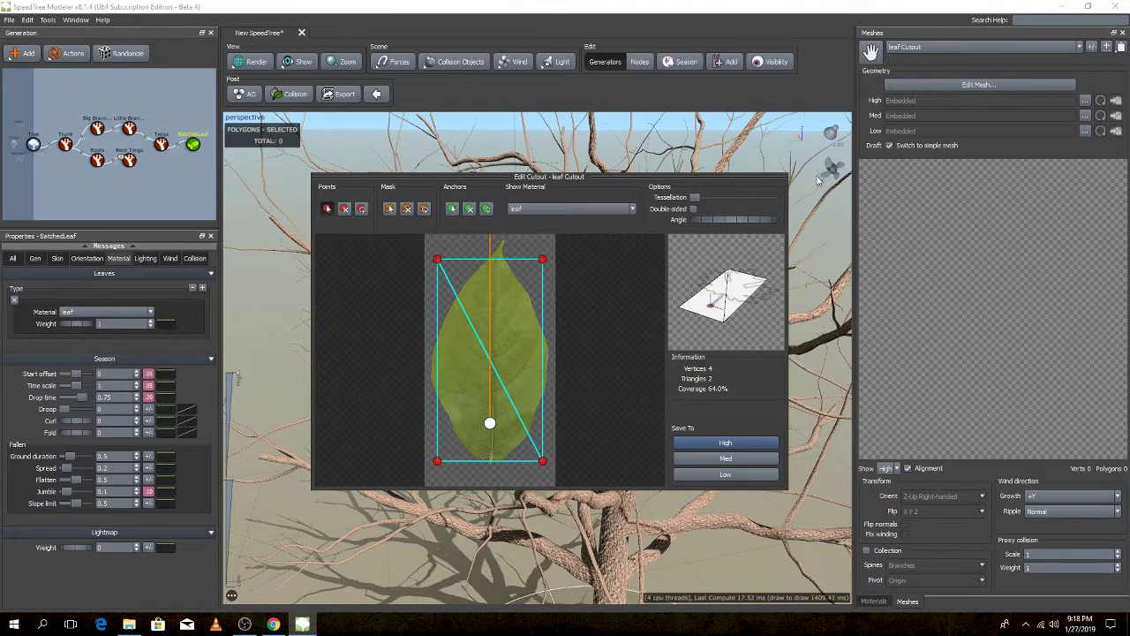
click(747, 168)
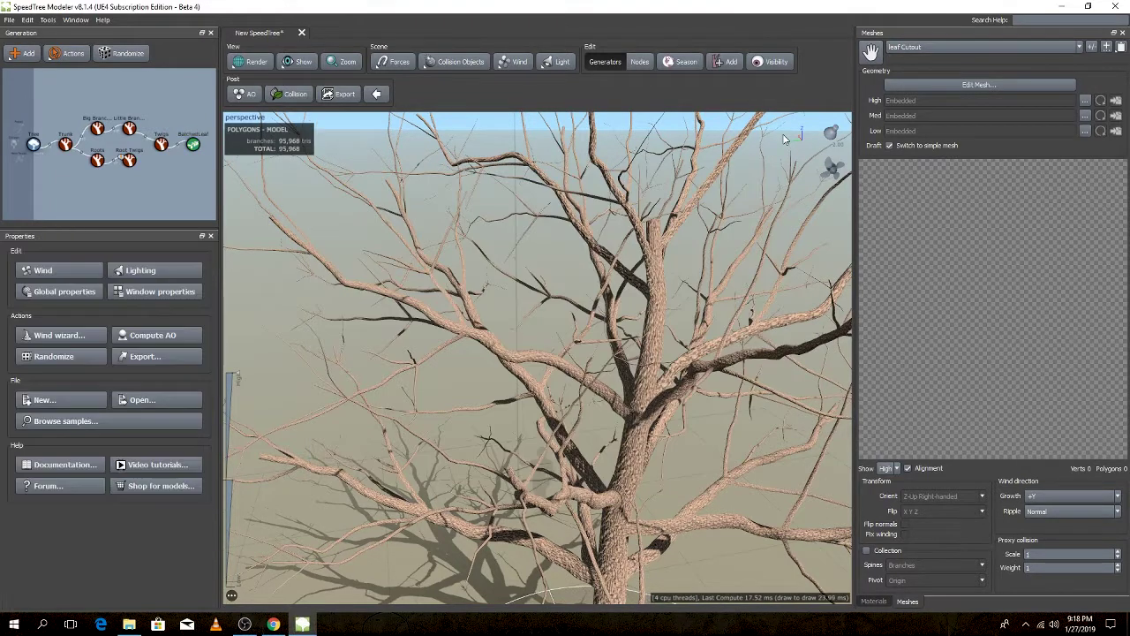
- Zoom and orbit around the leafy branches, then reselect the leaves to show their material
scroll(745, 277, down, 1)
scroll(745, 277, up, 3)
middle_drag(745, 269, 704, 269)
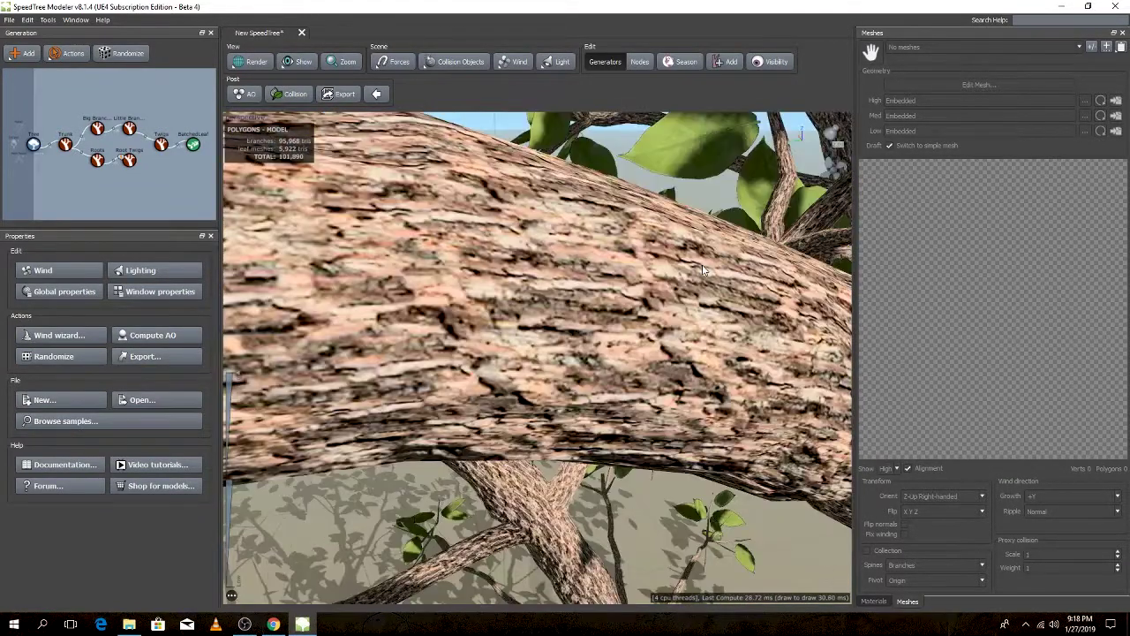
scroll(701, 265, down, 5)
mouse_move(701, 264)
middle_down()
mouse_move(671, 271)
mouse_move(753, 268)
middle_up()
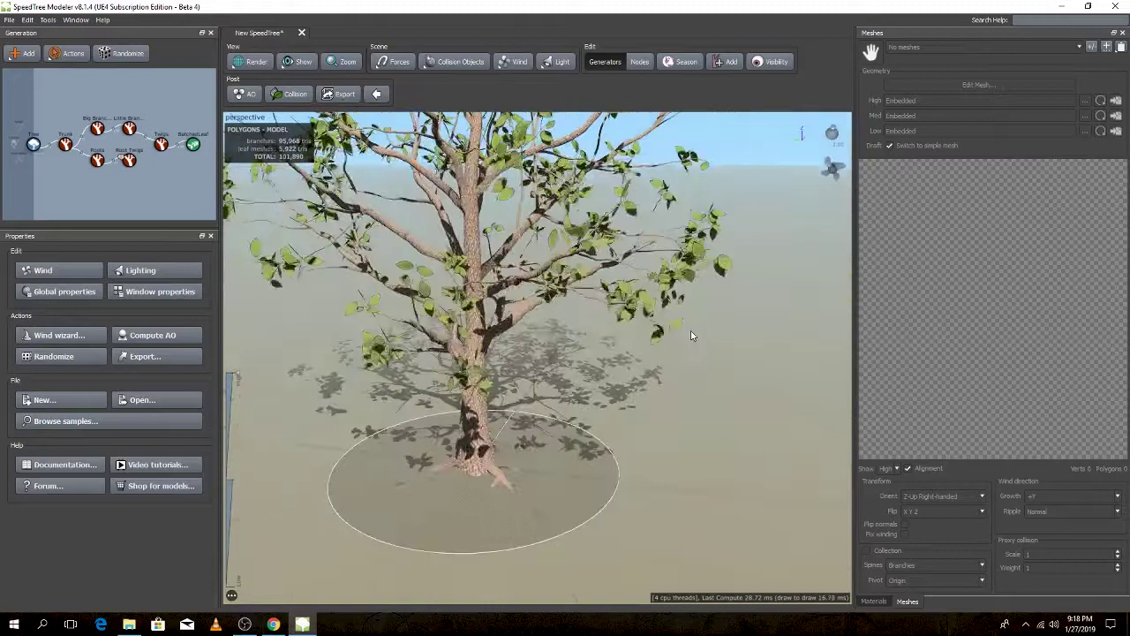
click(753, 267)
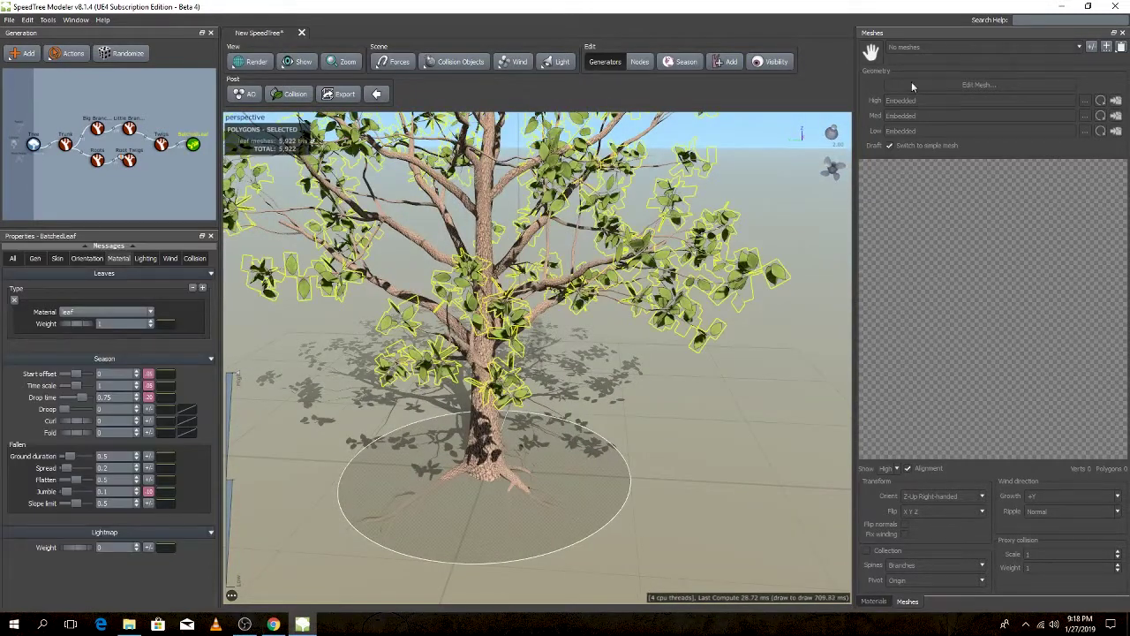
click(1122, 33)
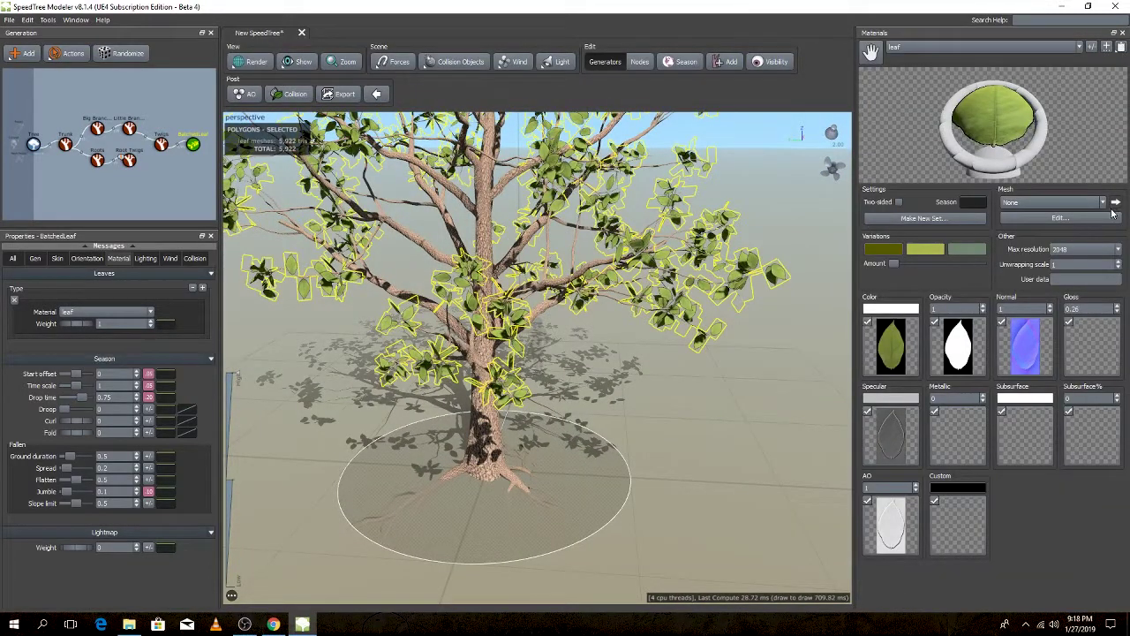
- Clear the selection and zoom and orbit to view the leaves from another angle
click(781, 301)
scroll(719, 267, up, 5)
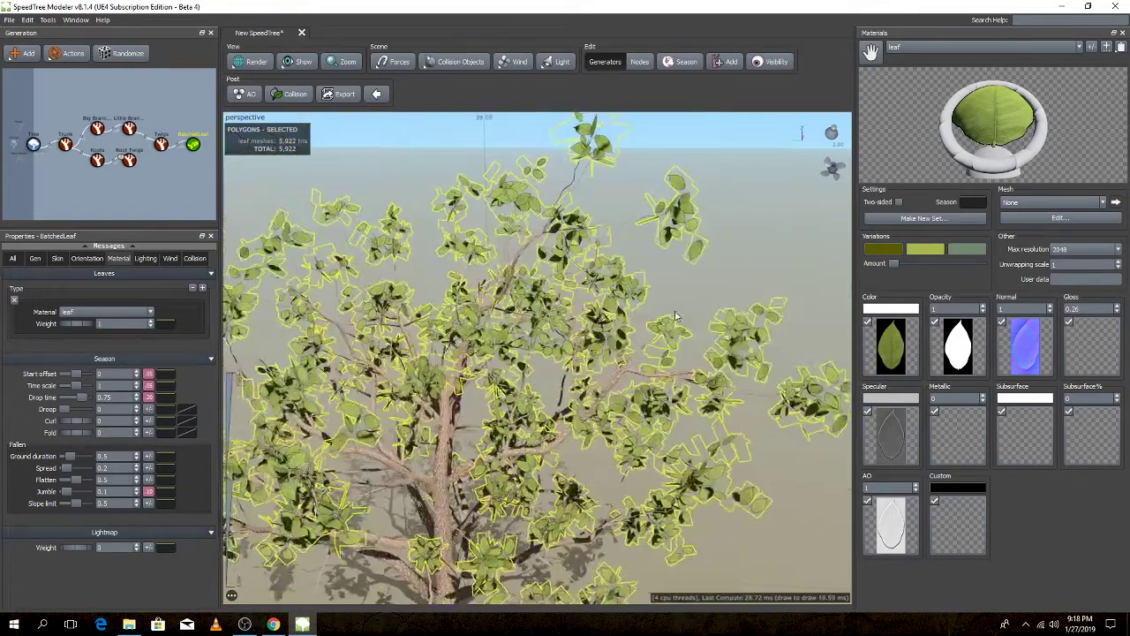
scroll(720, 265, up, 2)
scroll(719, 265, up, 2)
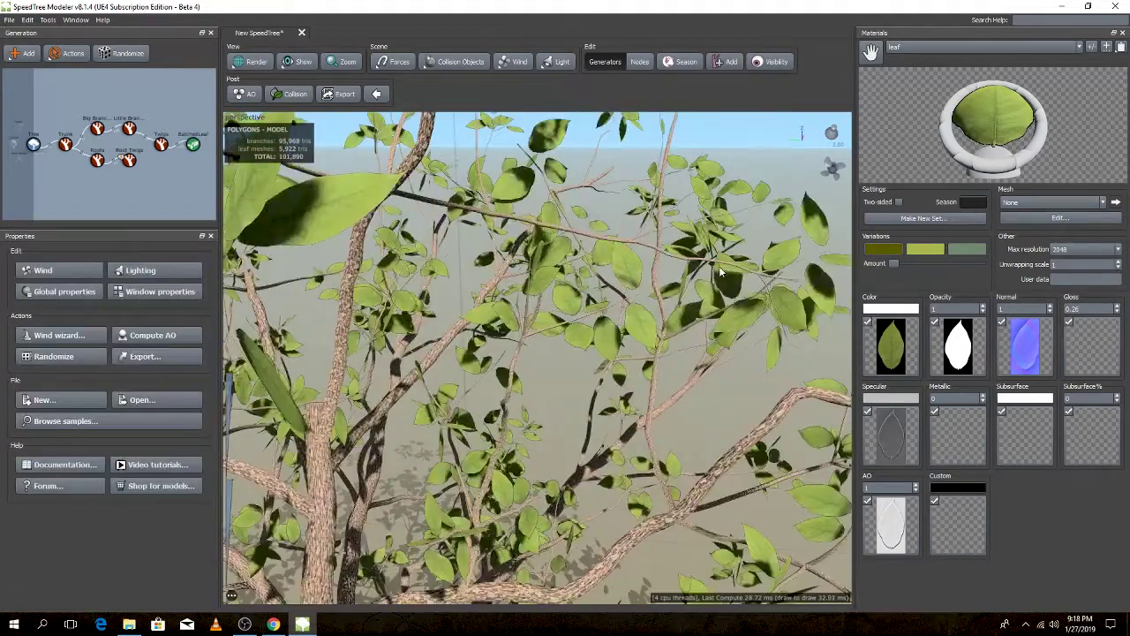
scroll(618, 265, up, 5)
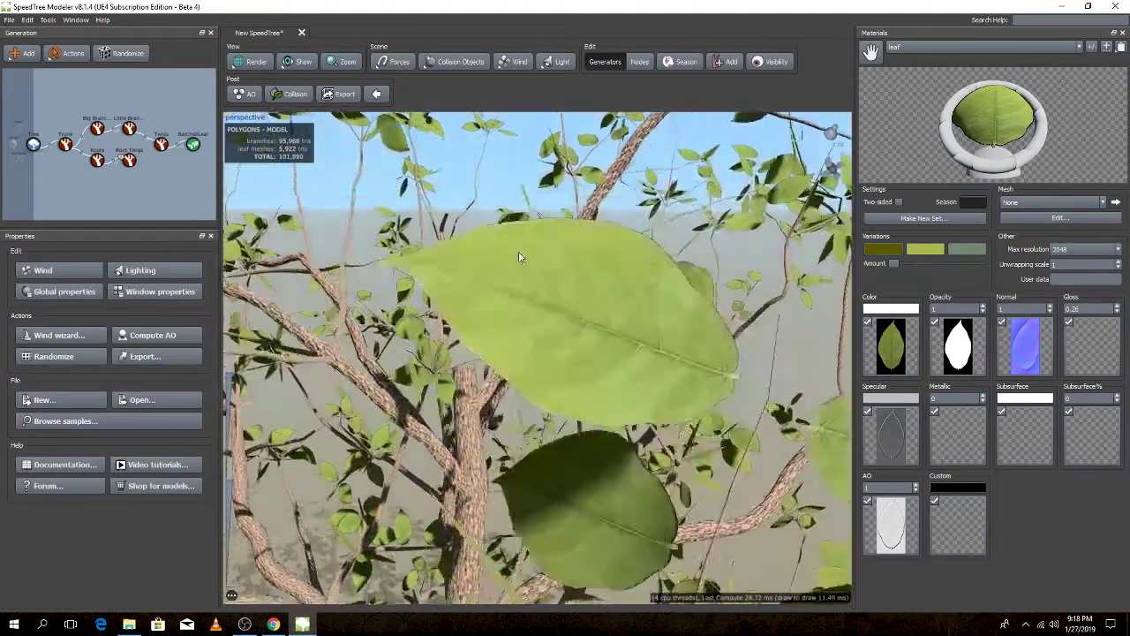
scroll(519, 257, up, 3)
scroll(519, 256, up, 2)
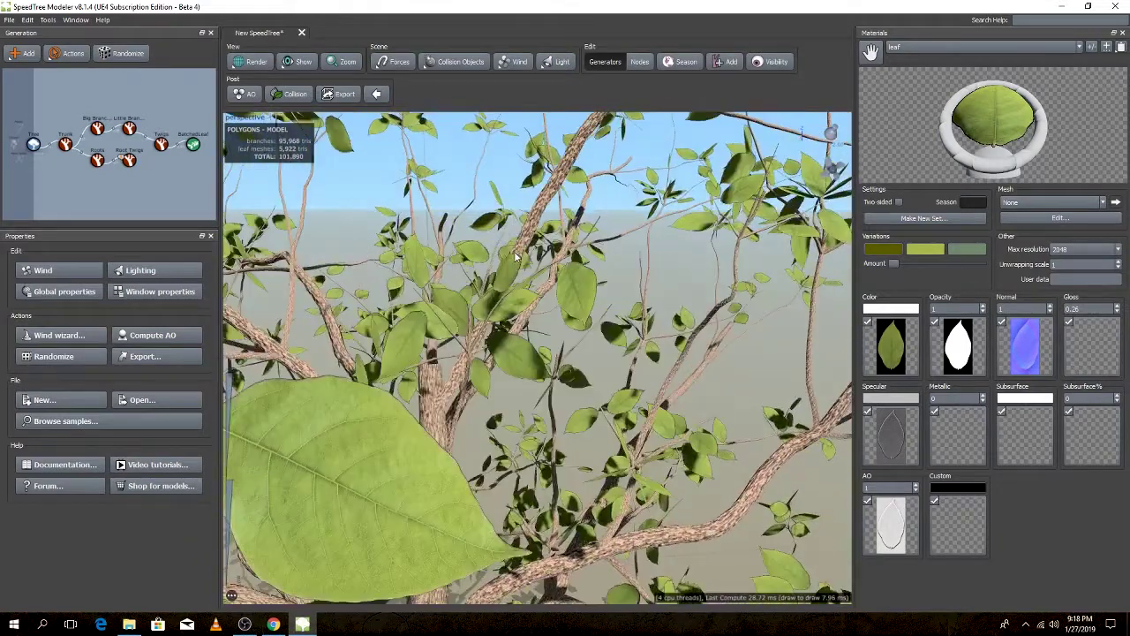
drag(516, 256, 642, 362)
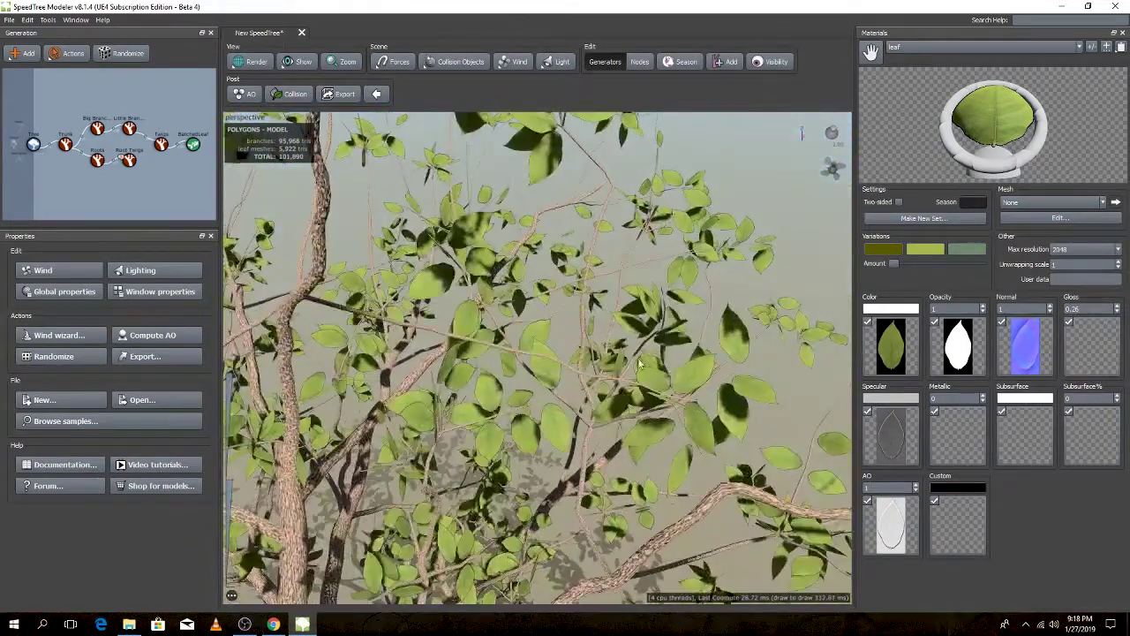
- Reselect BatchedLeaf and enable Two sided on its leaf material
click(642, 362)
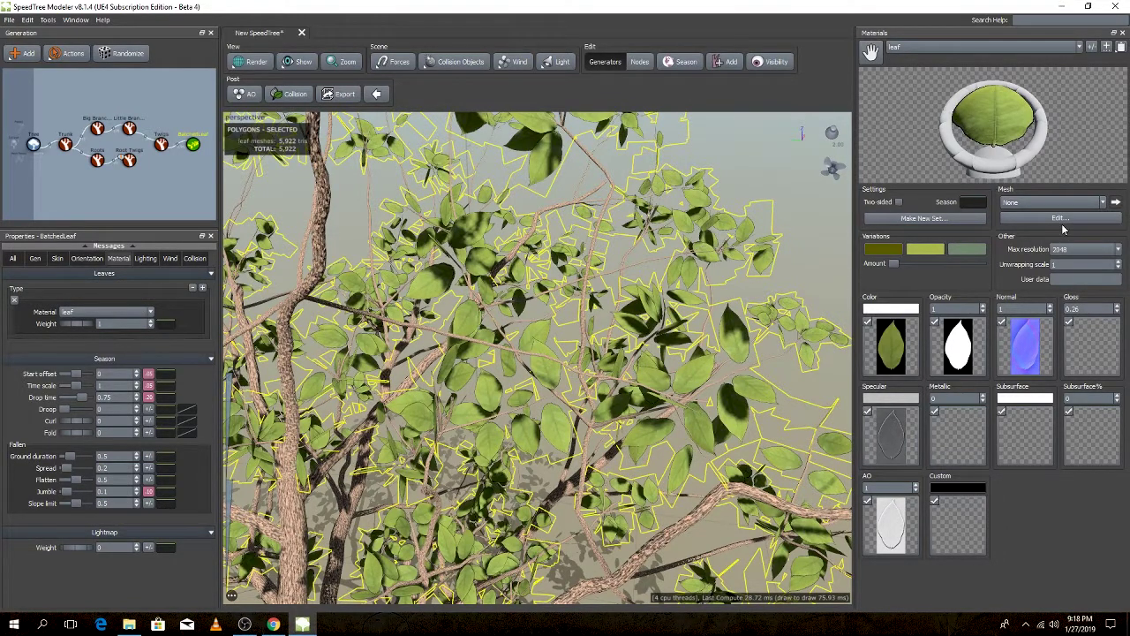
click(899, 202)
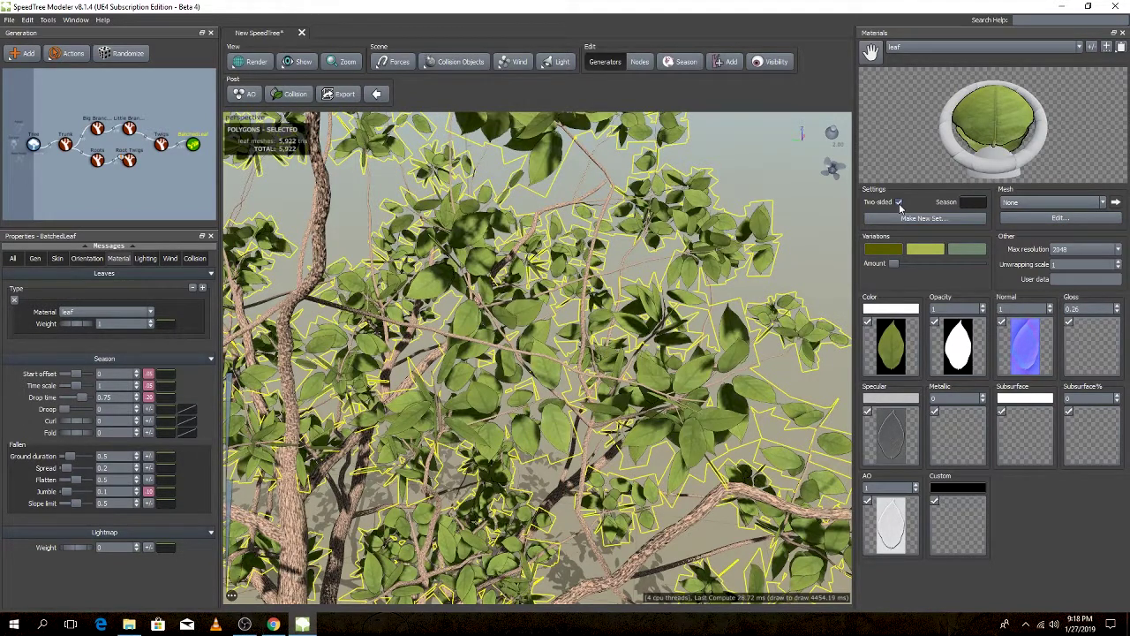
scroll(671, 290, up, 3)
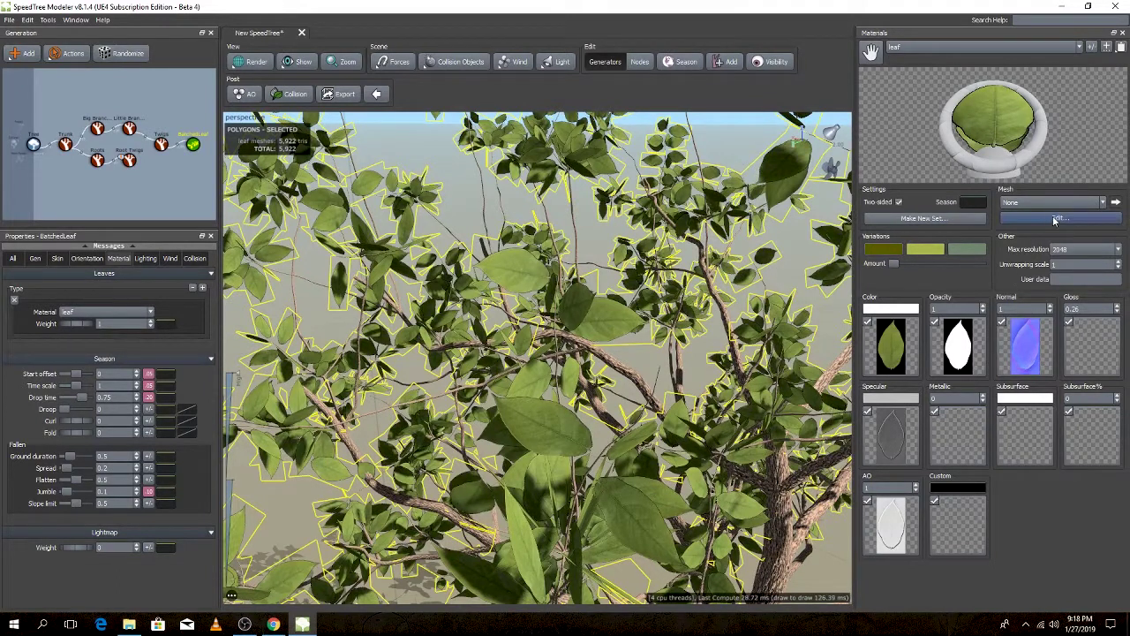
- Adjust the leaves' Season Start offset, raise Time scale, and add a slight Fold
drag(76, 377, 77, 372)
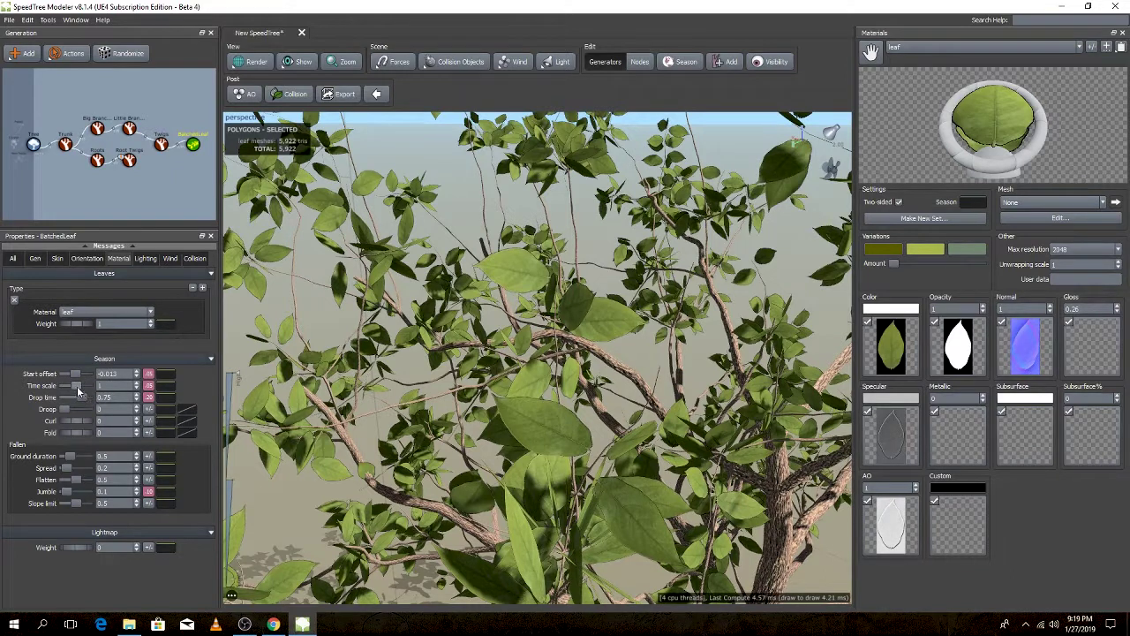
drag(77, 390, 83, 390)
drag(82, 433, 80, 432)
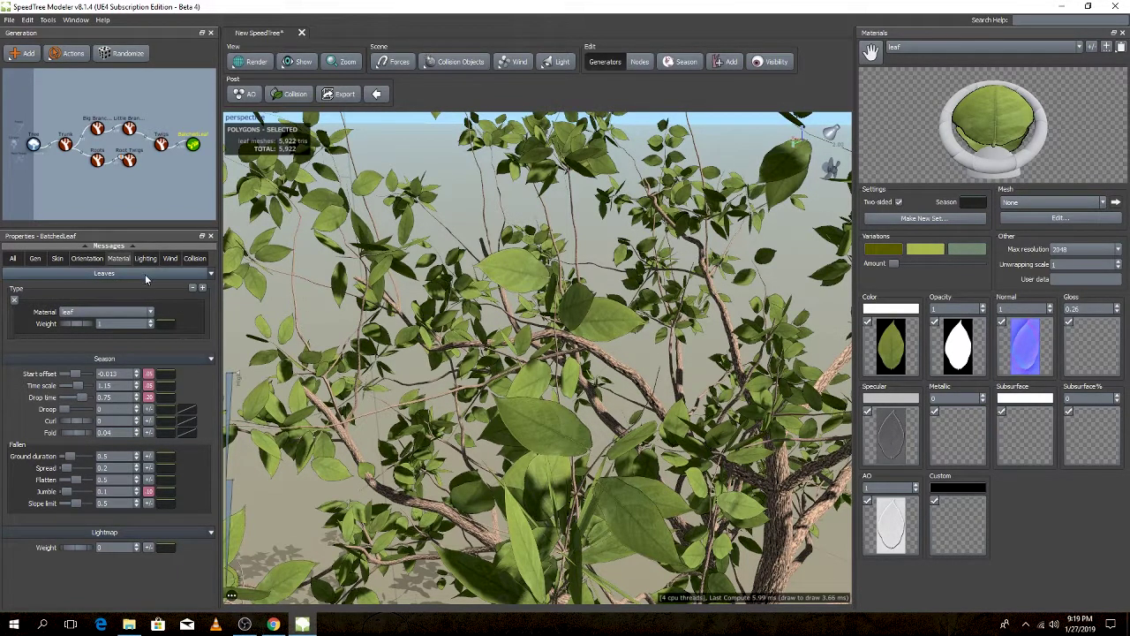
mouse_move(415, 371)
mouse_down()
mouse_move(537, 384)
mouse_move(508, 388)
mouse_up()
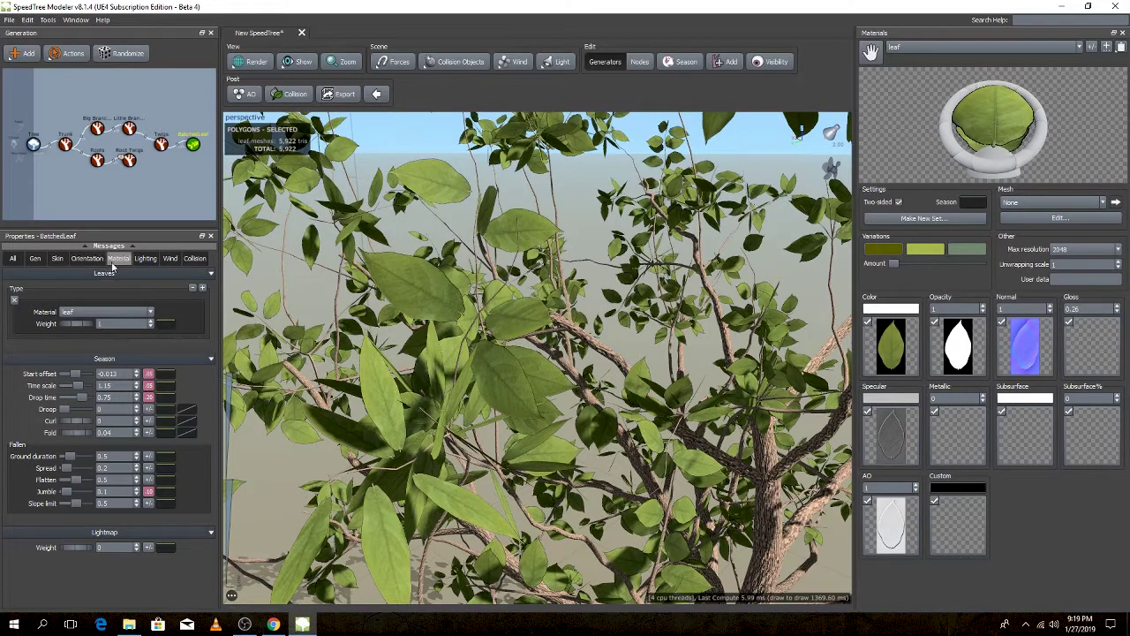
- Show all leaf properties, keep Proportional mode, lower Jumble to 0.03 and set Sweep to 0.86
click(15, 260)
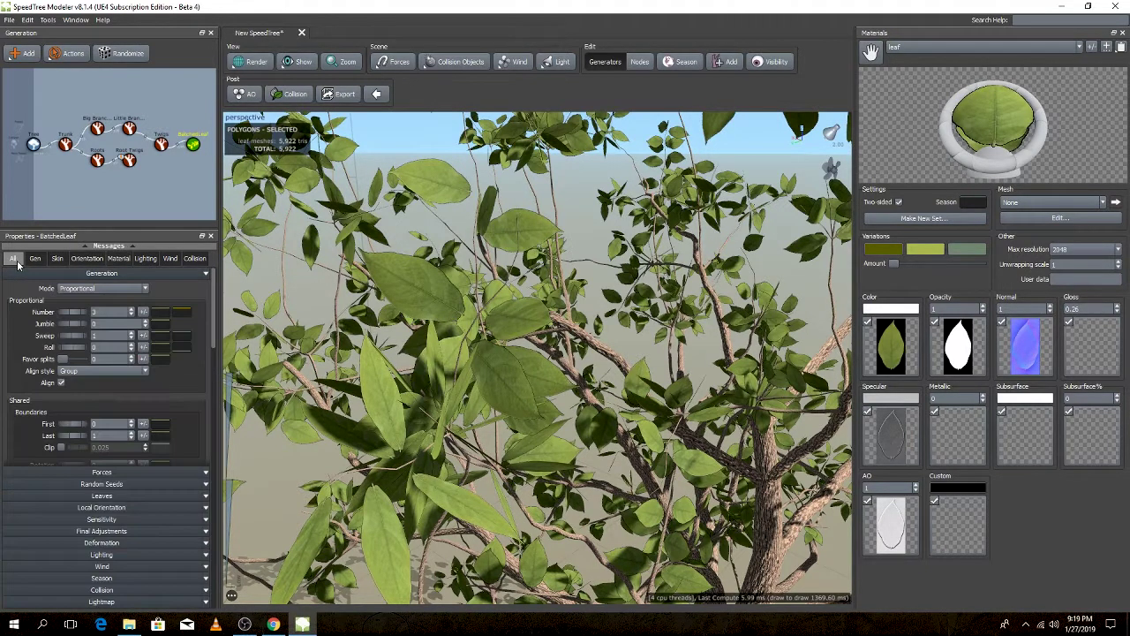
click(114, 289)
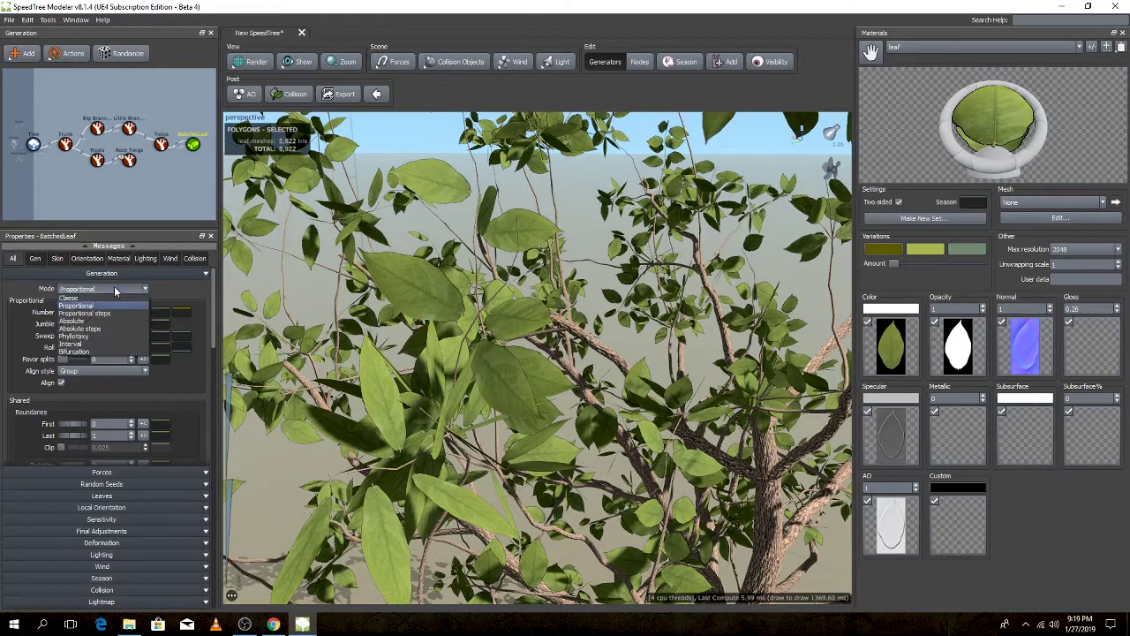
click(114, 289)
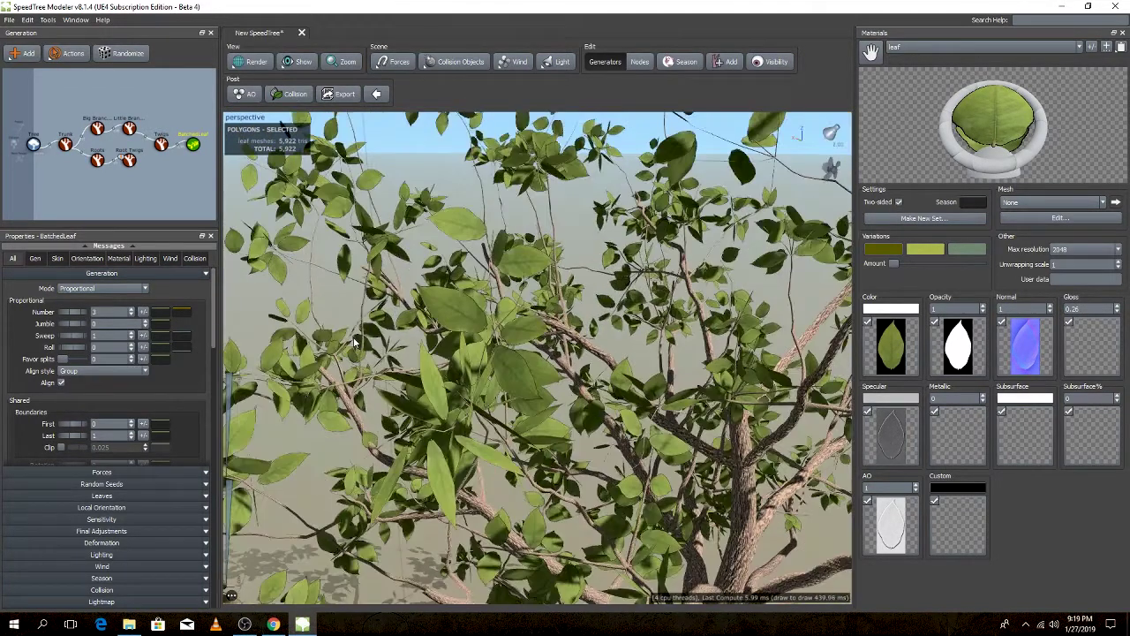
text(1)
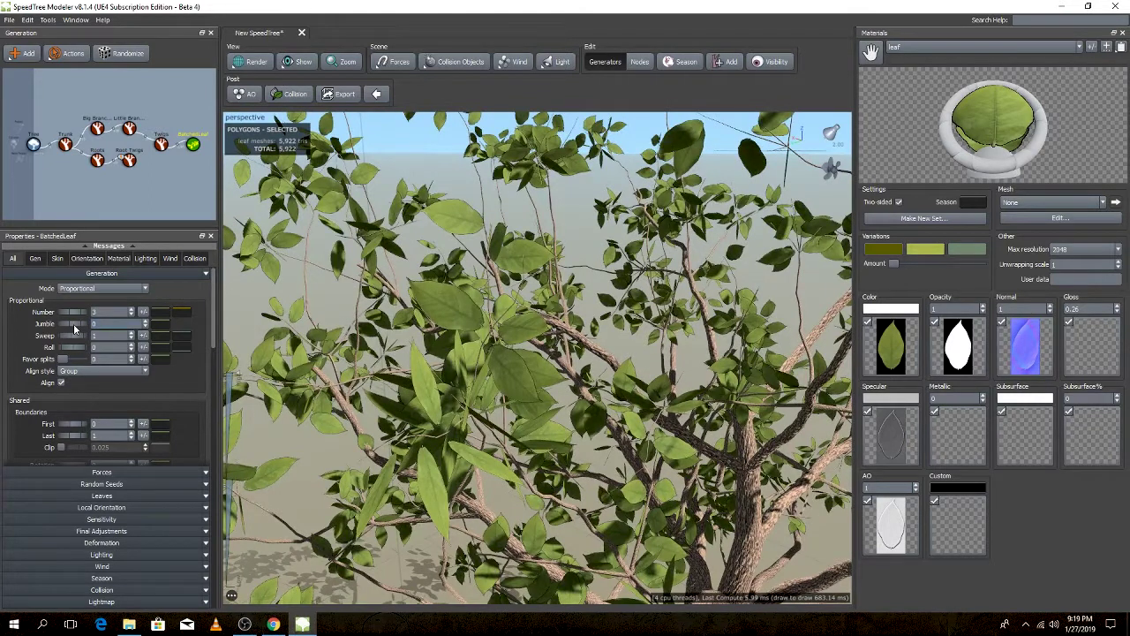
click(78, 328)
drag(78, 328, 76, 329)
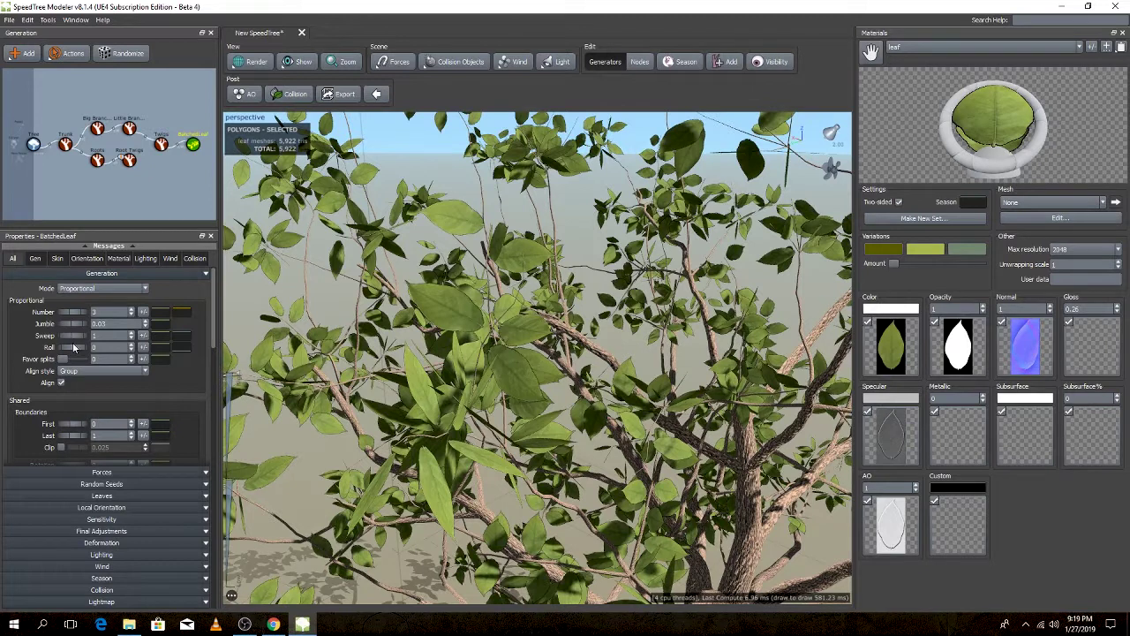
drag(71, 341, 62, 337)
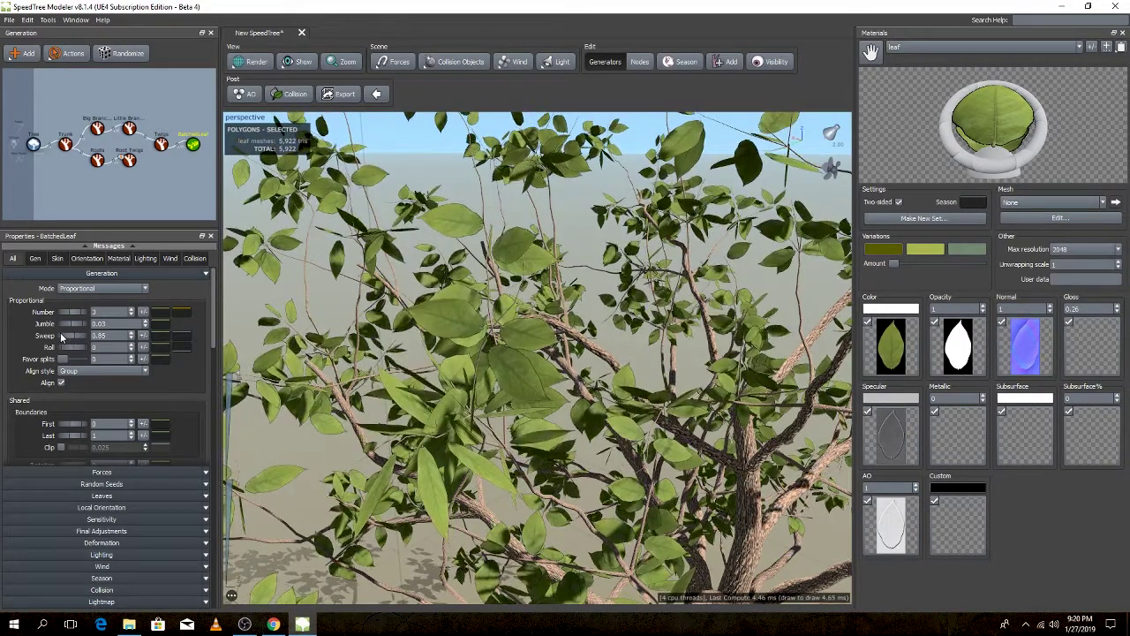
drag(62, 336, 62, 337)
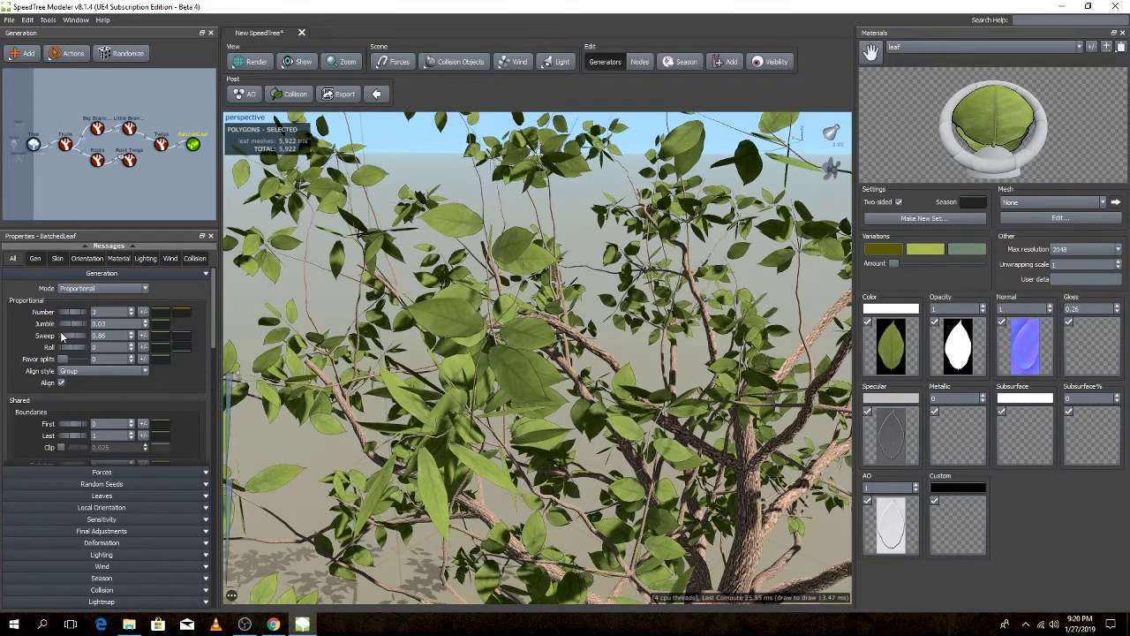
- Try several Favor splits values, settling at 0.059, and inspect the foliage
drag(70, 359, 66, 362)
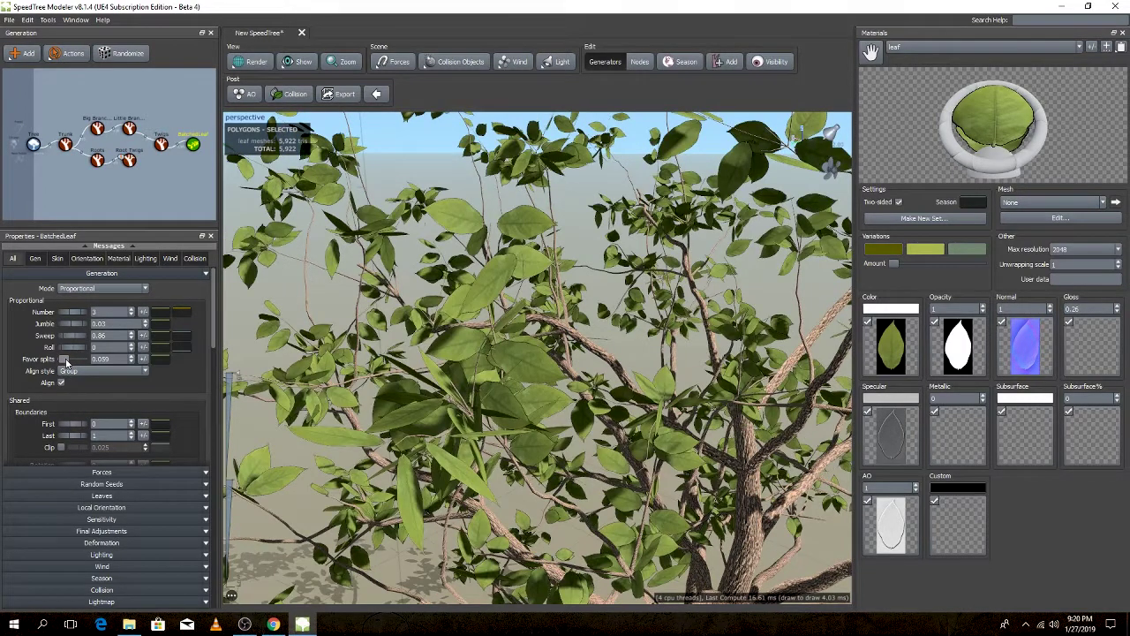
key(ctrl+z)
drag(61, 360, 64, 362)
drag(49, 362, 84, 370)
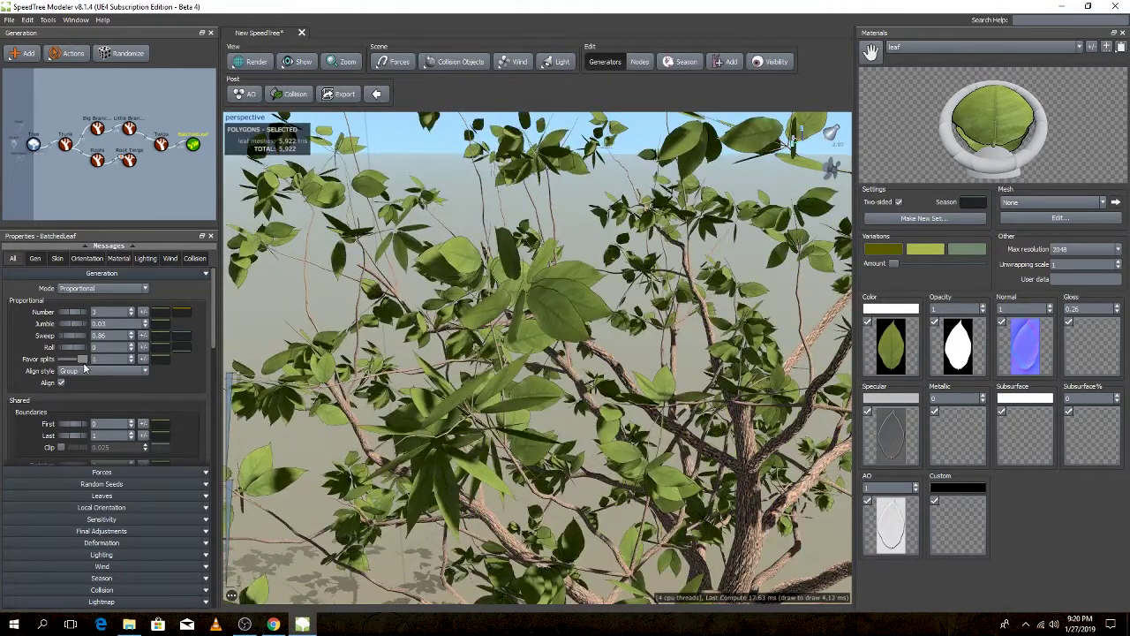
drag(85, 369, 61, 360)
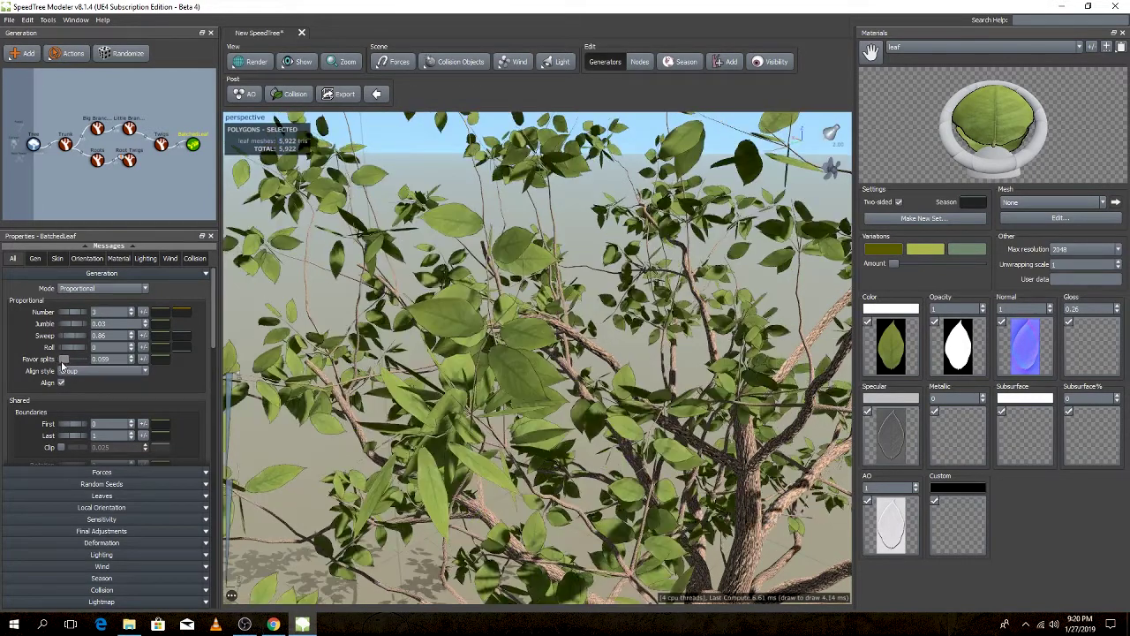
drag(440, 466, 523, 402)
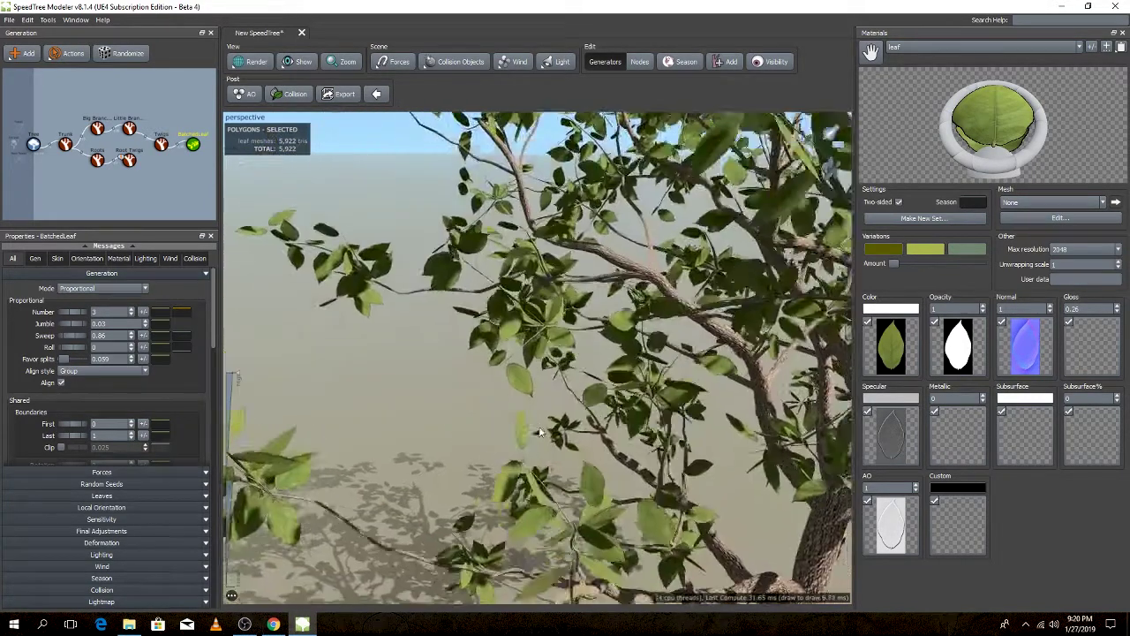
mouse_move(523, 402)
mouse_down()
mouse_move(548, 444)
mouse_move(494, 530)
mouse_up()
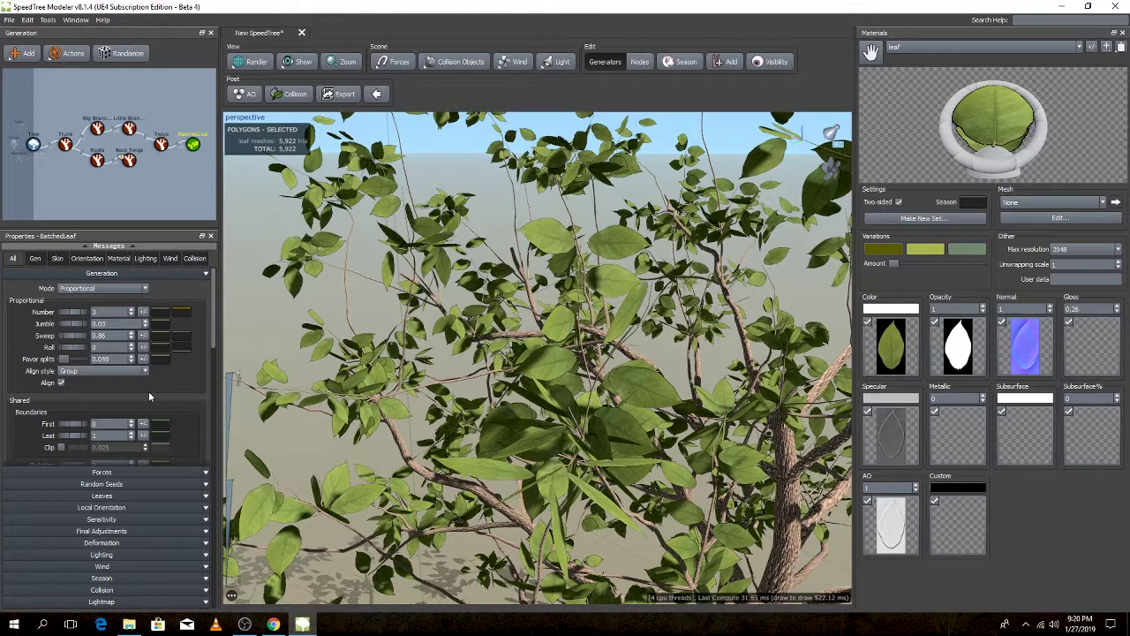
scroll(149, 397, down, 1)
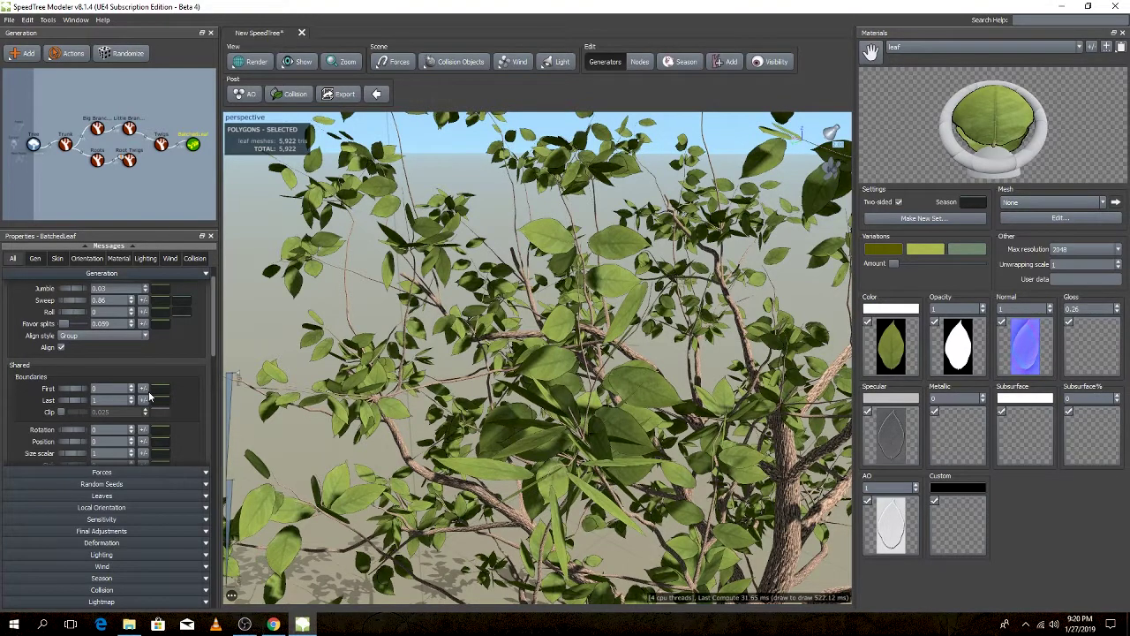
- Try a leaf Size scalar of 2, frame the tree, then return it to 1
scroll(149, 398, down, 1)
drag(75, 425, 79, 423)
click(105, 417)
text(2)
key(Return)
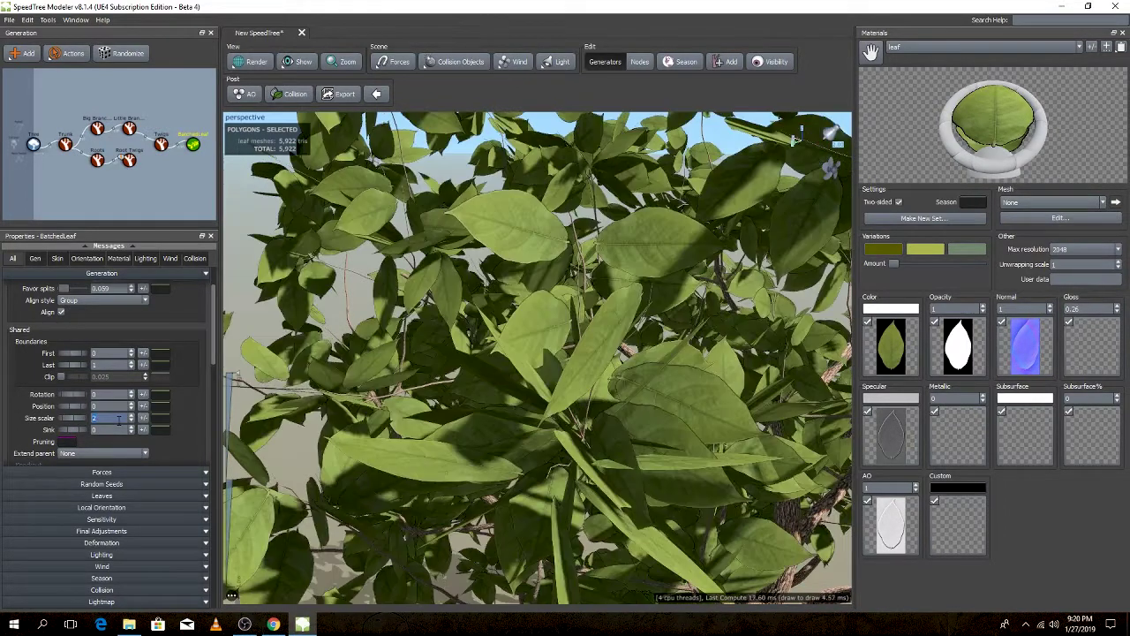
key(z)
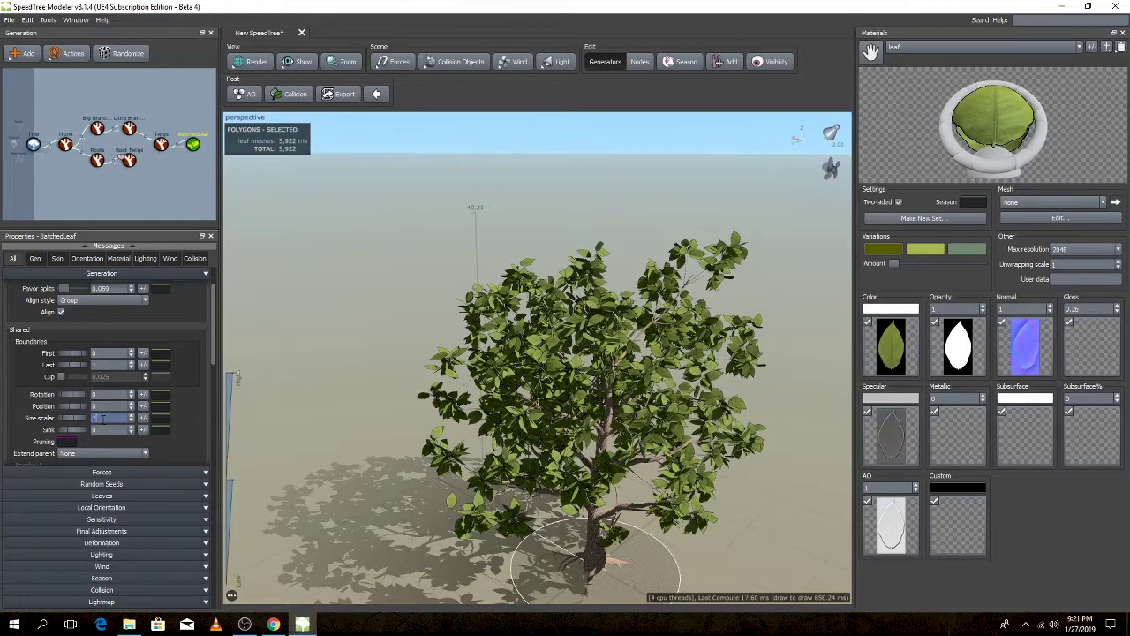
text(1)
key(Return)
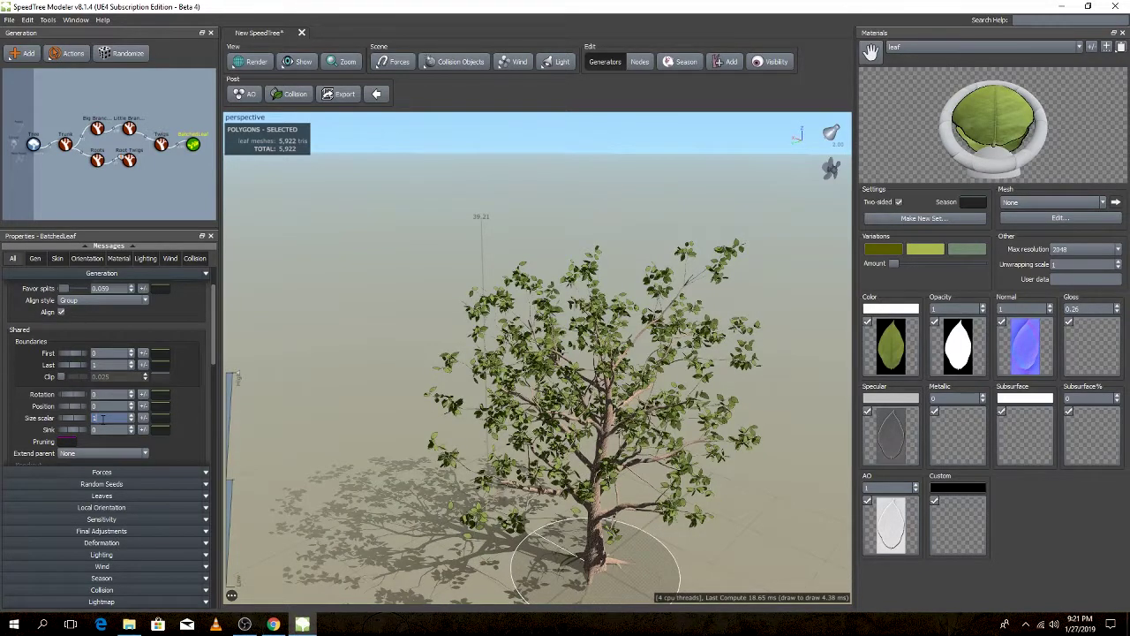
- Zoom and orbit to re-examine the branches and leaves at size scalar 1
scroll(103, 418, up, 2)
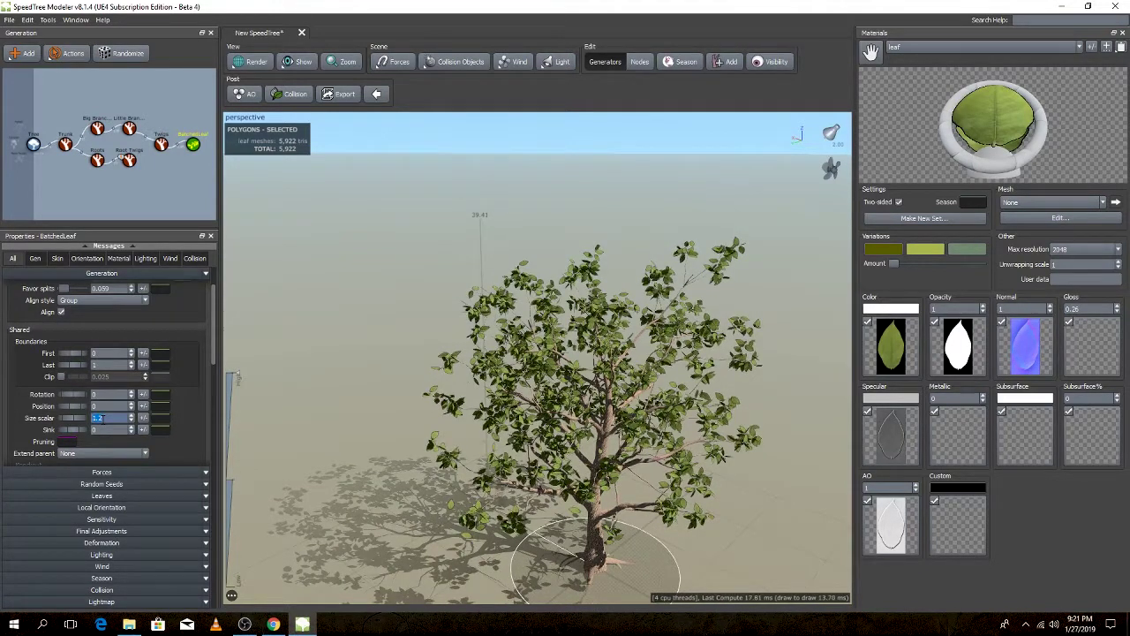
scroll(623, 408, up, 5)
scroll(624, 407, down, 2)
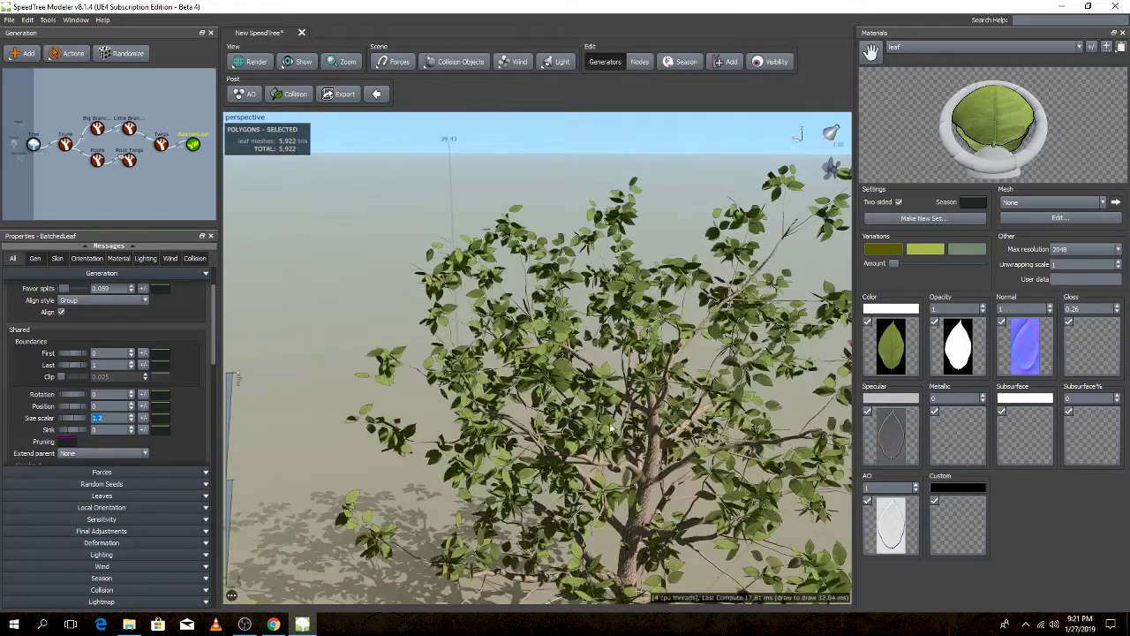
scroll(611, 427, down, 3)
scroll(611, 428, up, 3)
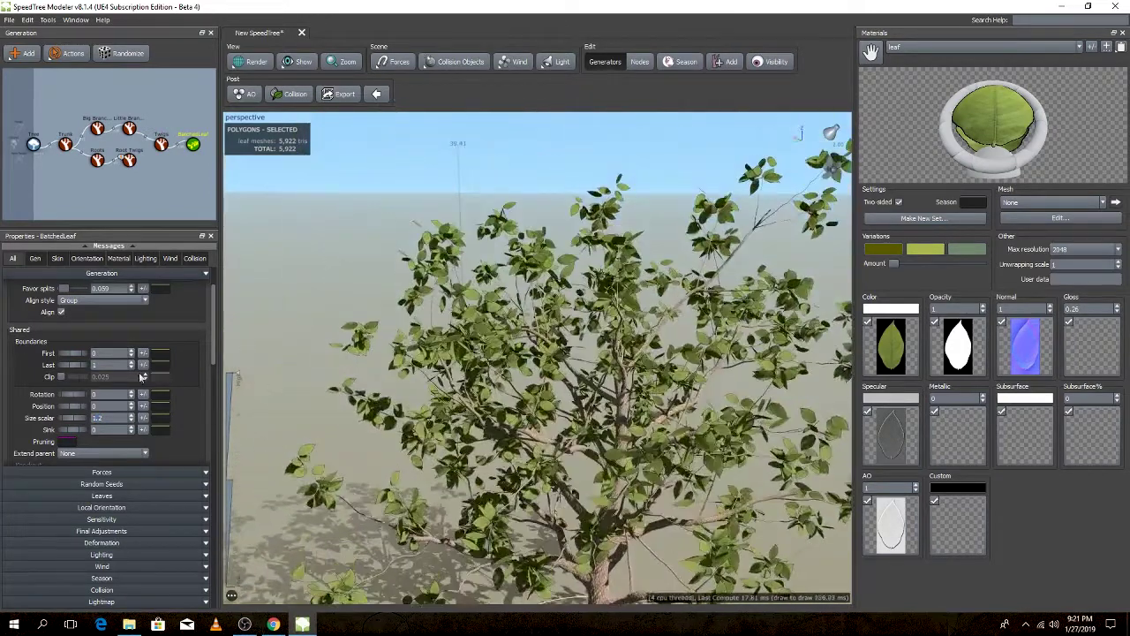
scroll(109, 419, up, 1)
scroll(393, 381, down, 3)
scroll(509, 358, up, 4)
scroll(509, 358, up, 2)
drag(509, 357, 511, 369)
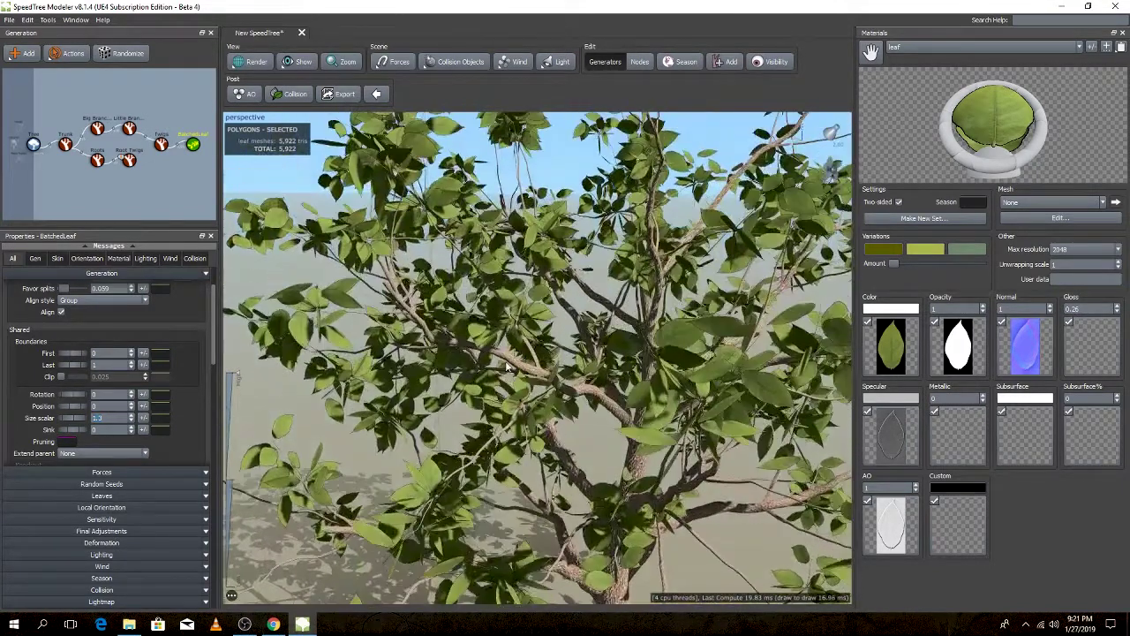
scroll(139, 374, up, 3)
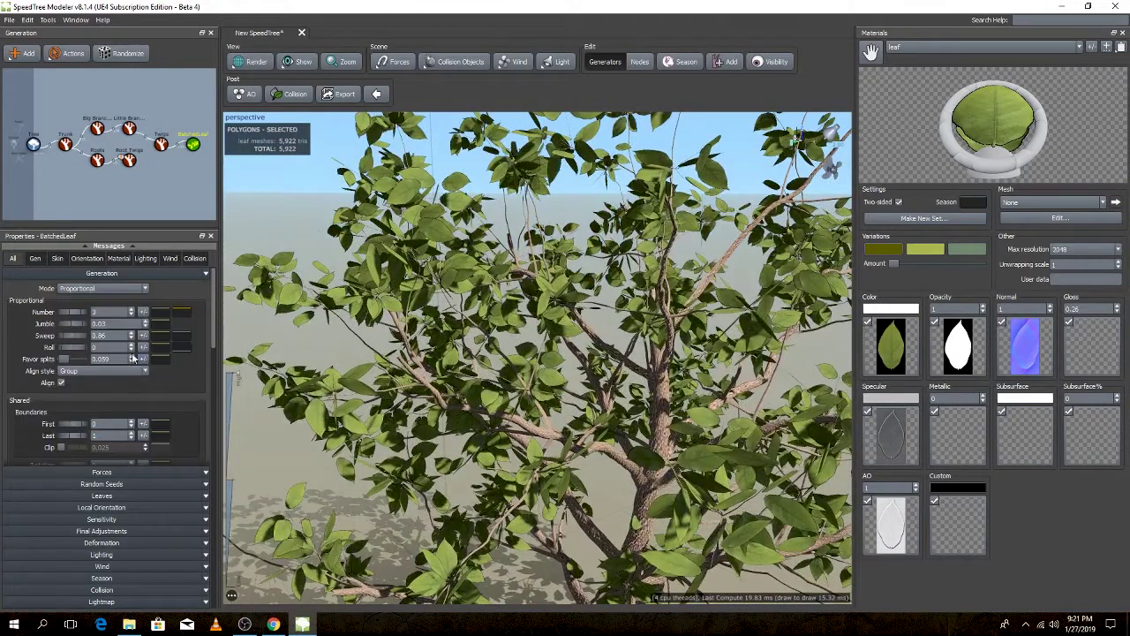
scroll(112, 337, down, 2)
scroll(113, 371, down, 1)
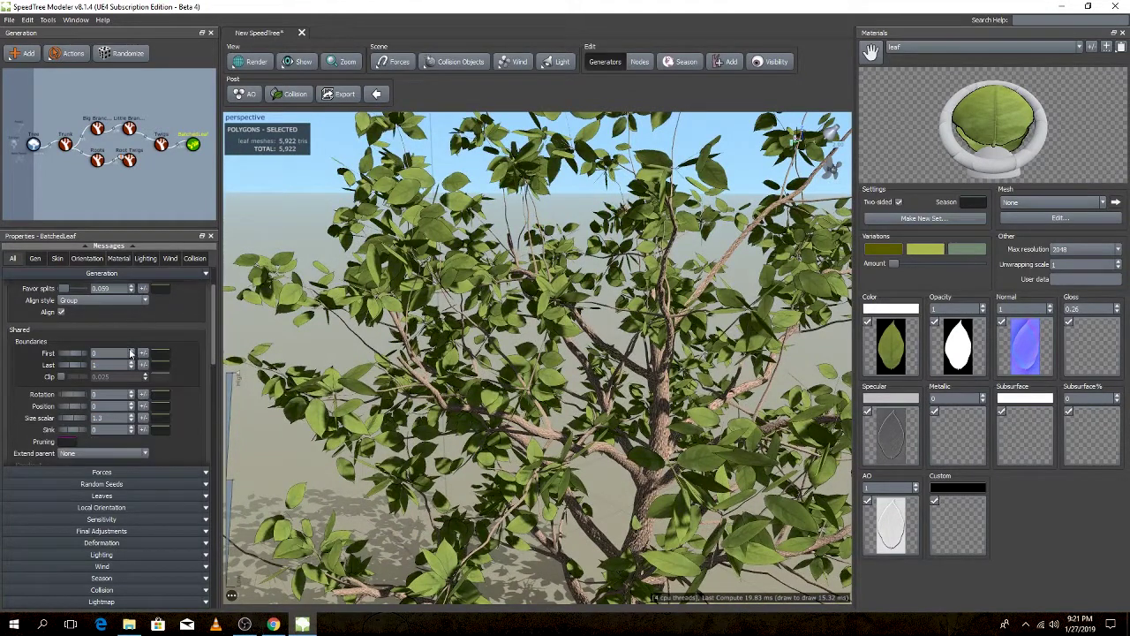
- Enlarge the leaves with a Size scalar of 1.5, then settle on 1.4
click(110, 417)
text(5)
key(Return)
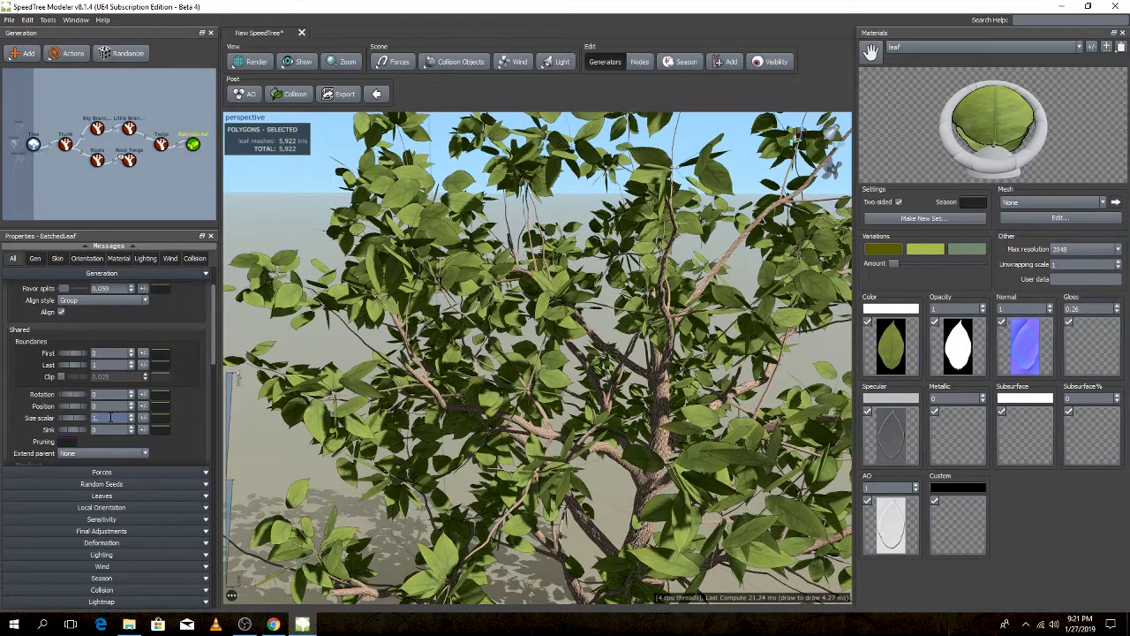
text(4)
key(Return)
scroll(486, 399, down, 5)
scroll(487, 397, up, 5)
scroll(530, 406, down, 5)
mouse_move(540, 409)
mouse_down()
mouse_move(706, 453)
mouse_move(530, 432)
mouse_up()
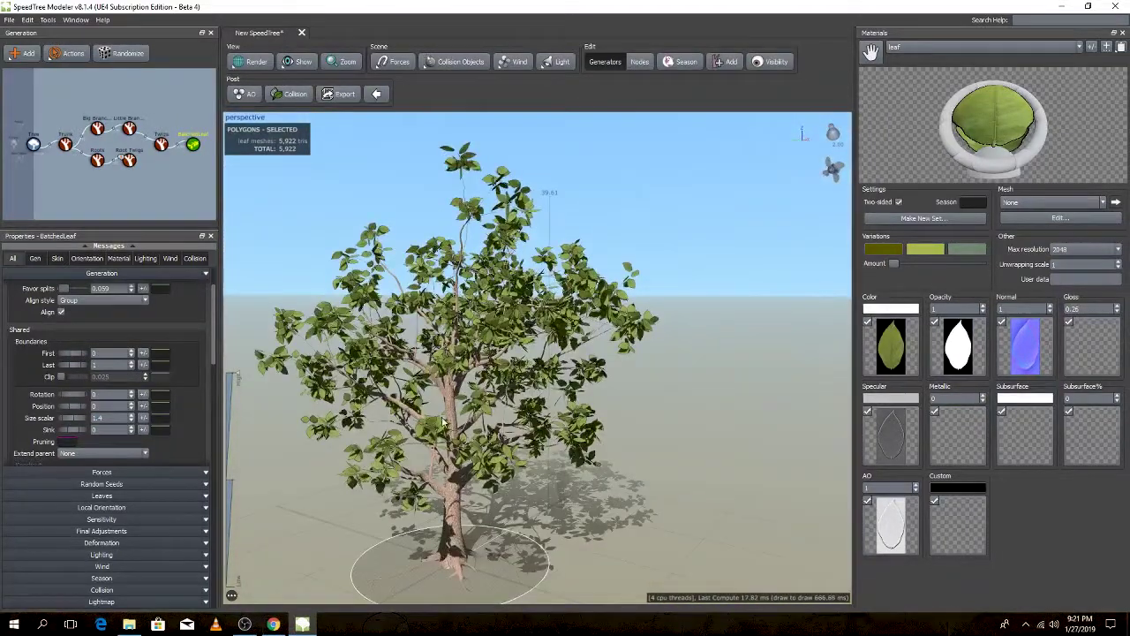
double_click(98, 418)
click(110, 416)
scroll(119, 398, up, 1)
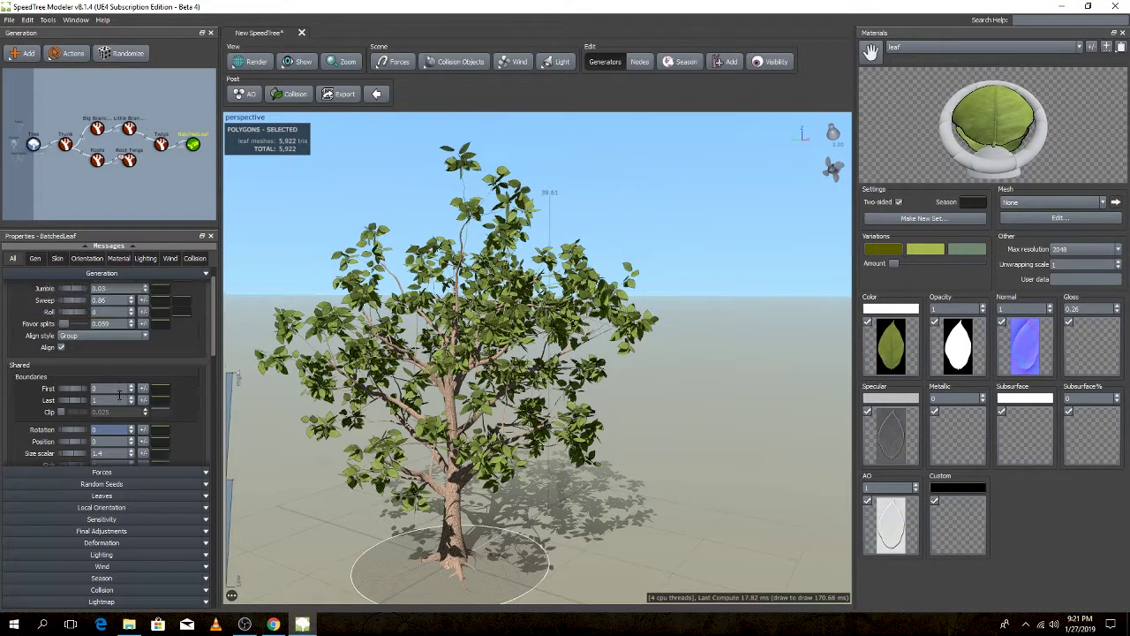
scroll(119, 395, up, 1)
click(108, 359)
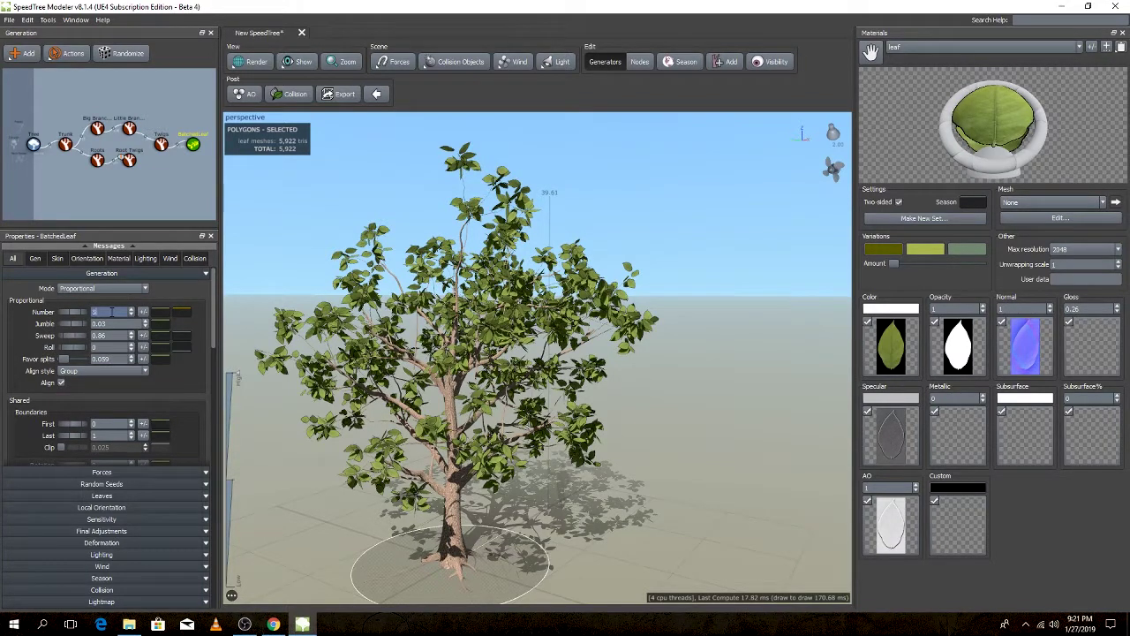
key(Return)
scroll(558, 315, up, 2)
scroll(558, 315, up, 2)
scroll(526, 325, down, 1)
drag(525, 325, 553, 371)
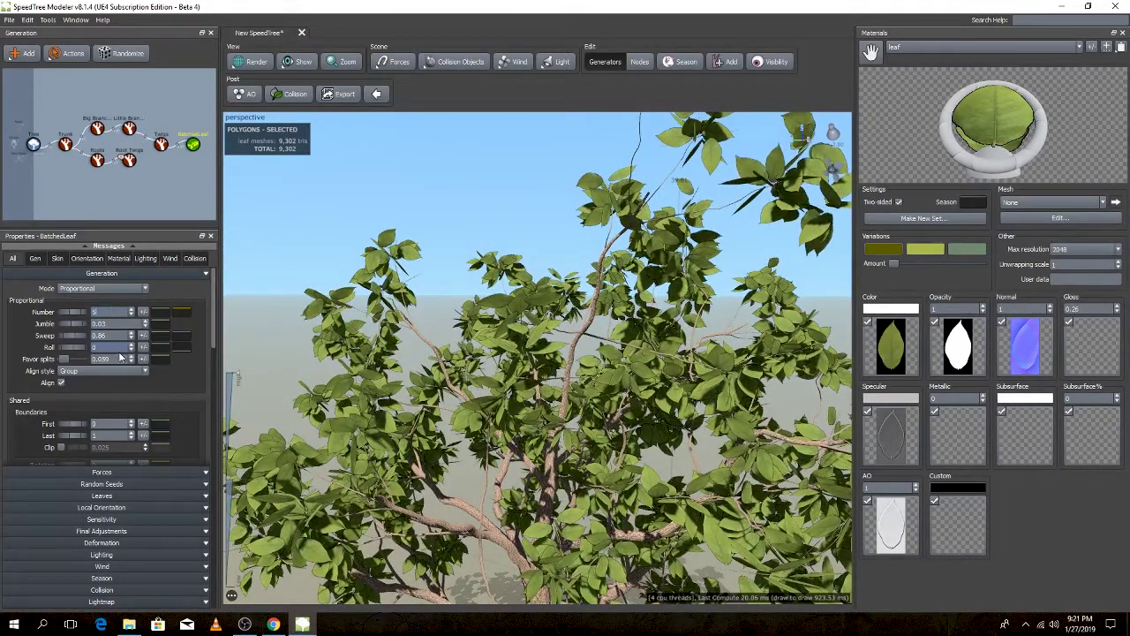
scroll(120, 354, down, 2)
scroll(121, 355, down, 1)
scroll(121, 355, down, 1)
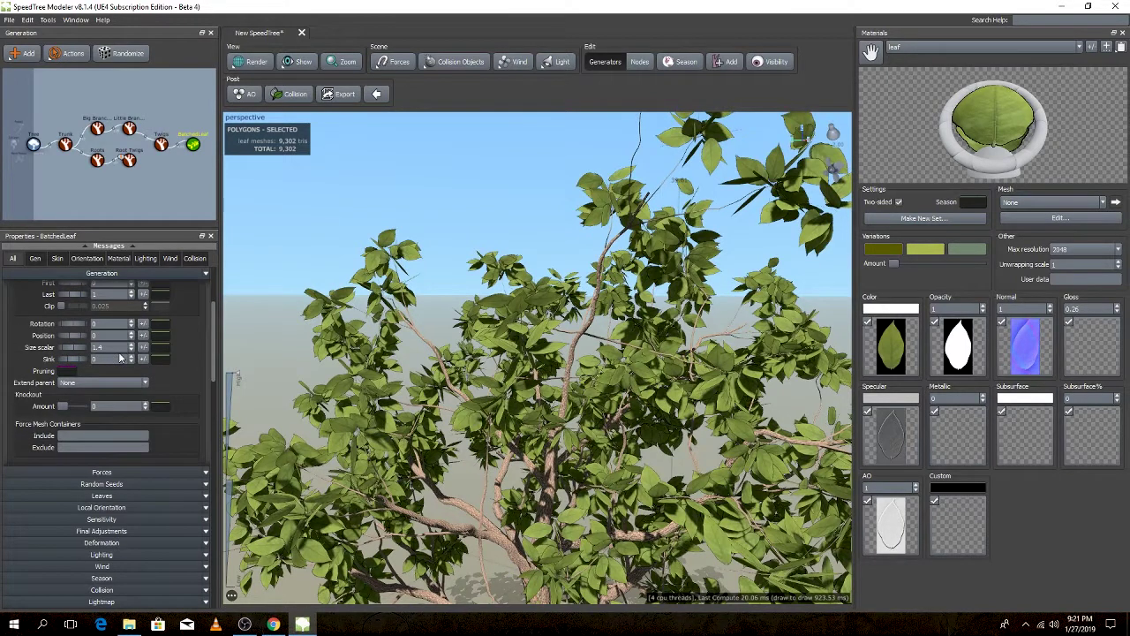
scroll(121, 357, up, 1)
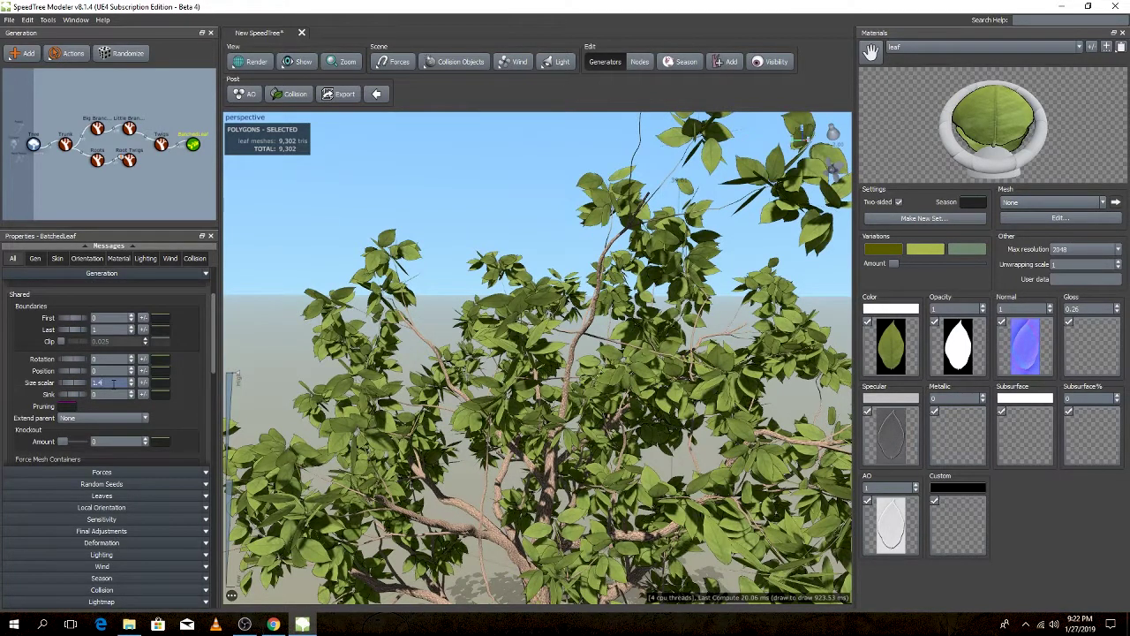
scroll(113, 383, down, 1)
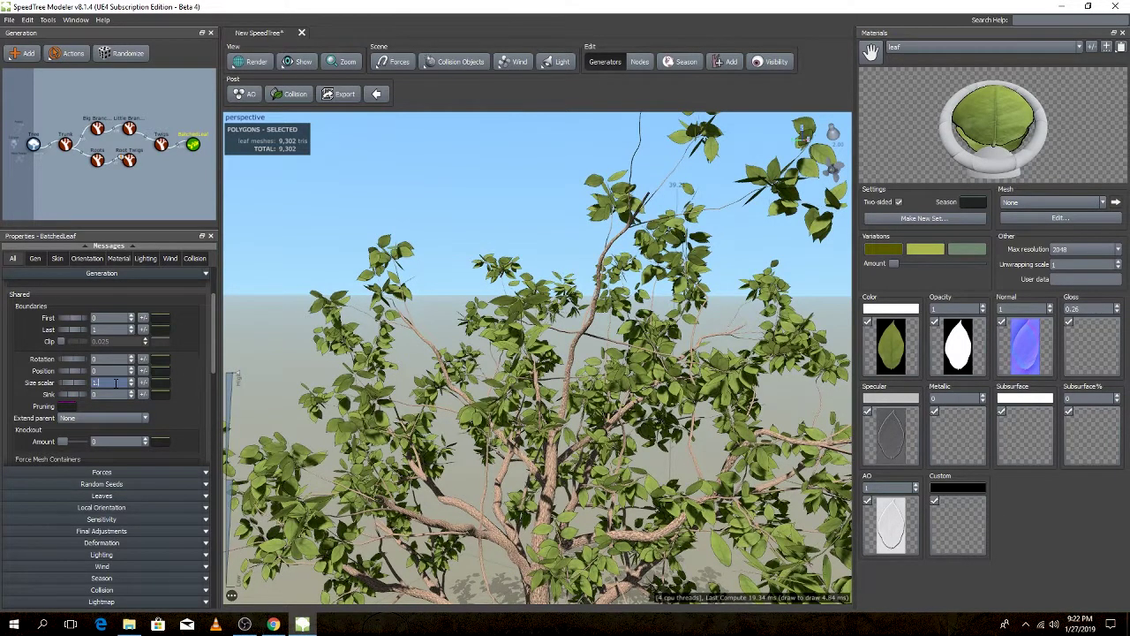
scroll(115, 382, up, 1)
scroll(114, 387, up, 3)
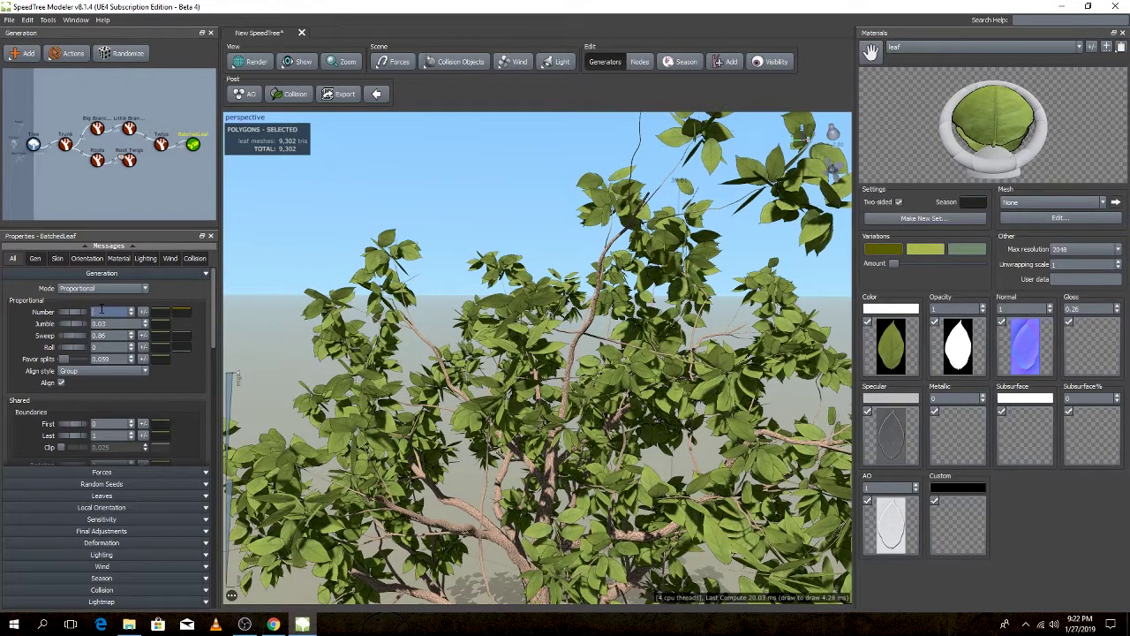
text(3)
key(Return)
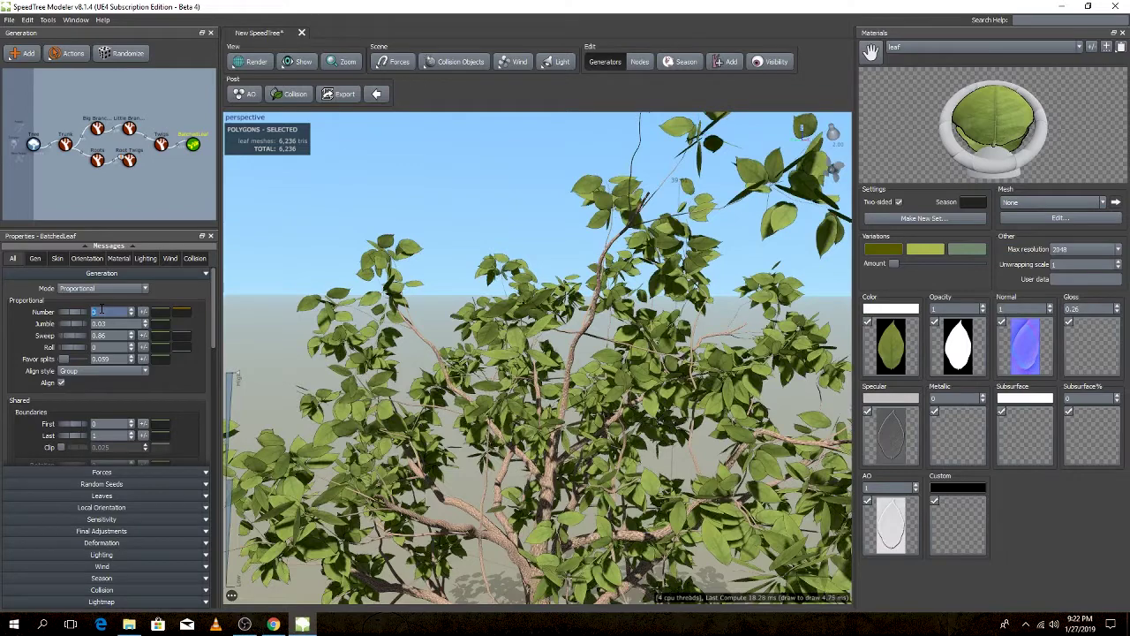
scroll(569, 278, up, 2)
scroll(570, 278, up, 2)
drag(545, 291, 572, 355)
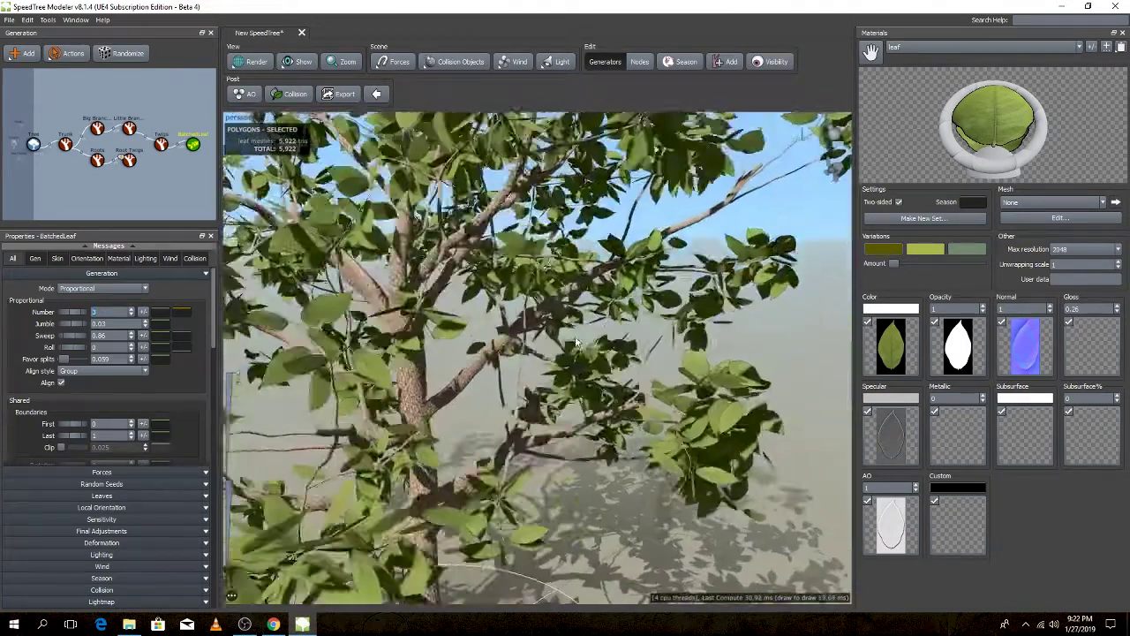
scroll(572, 355, up, 3)
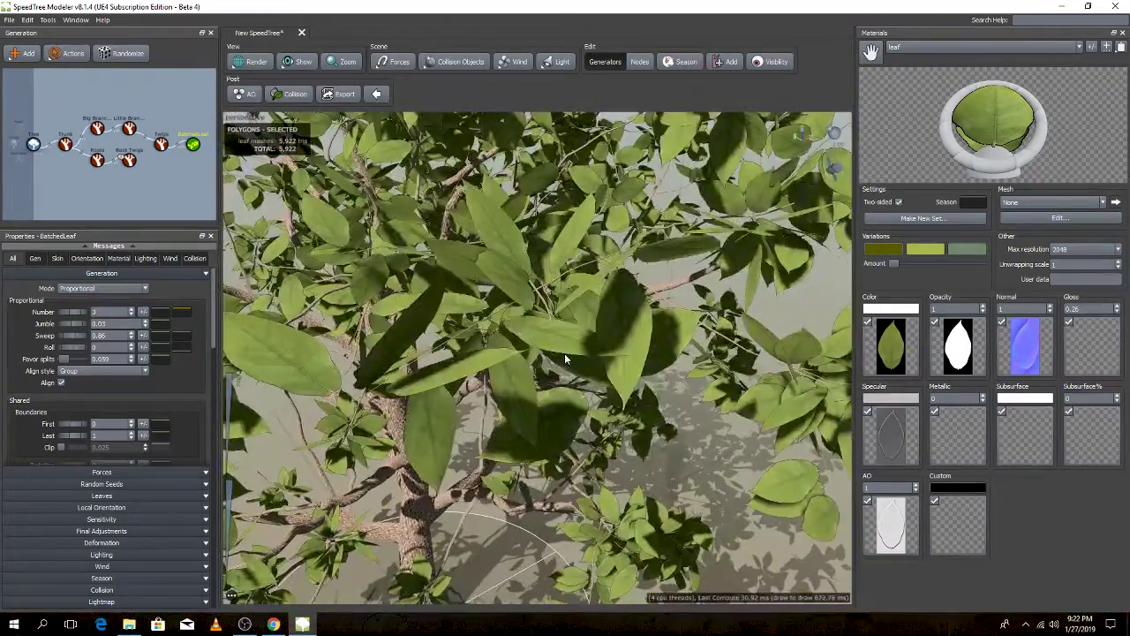
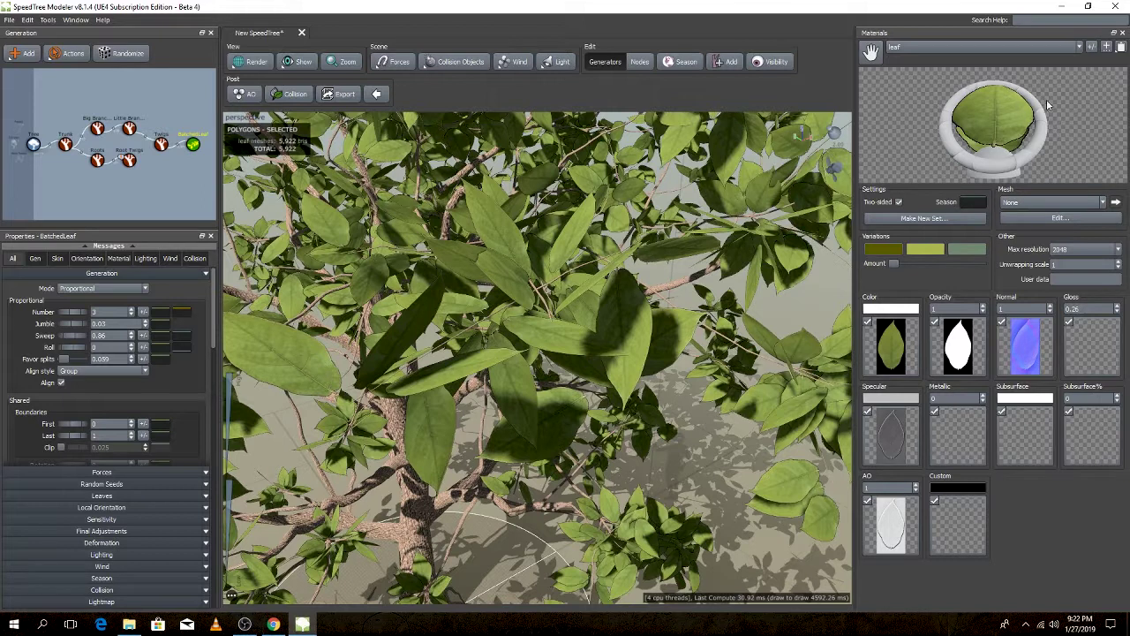
- Create a 4-vertex leaf Cutout quad around the leaf in the cutout editor, then close it
click(1057, 218)
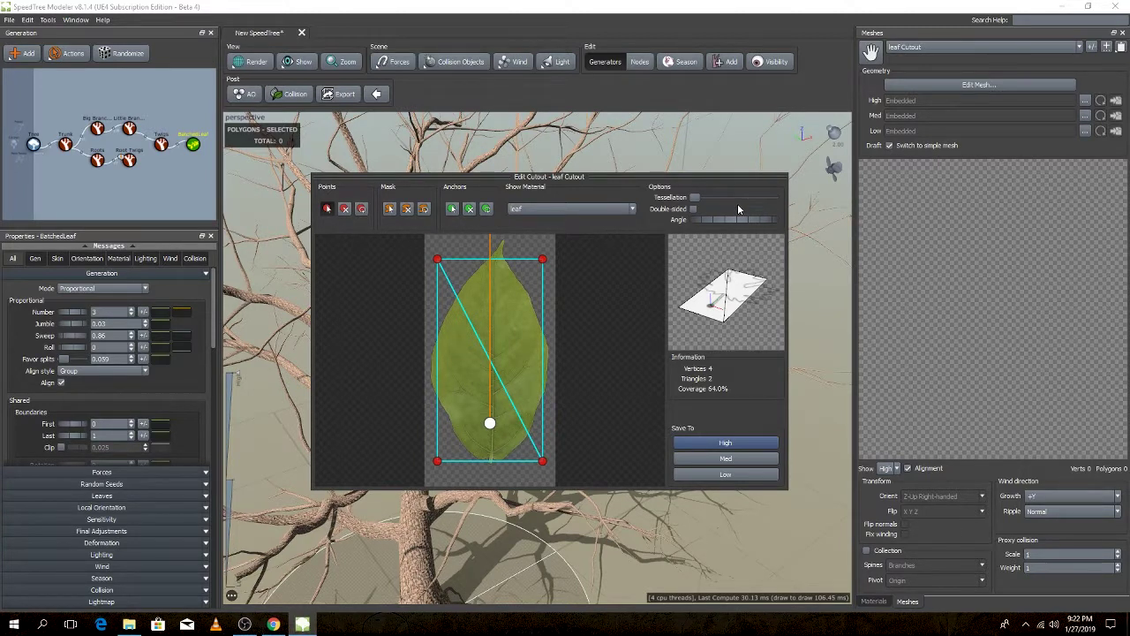
click(325, 210)
click(809, 286)
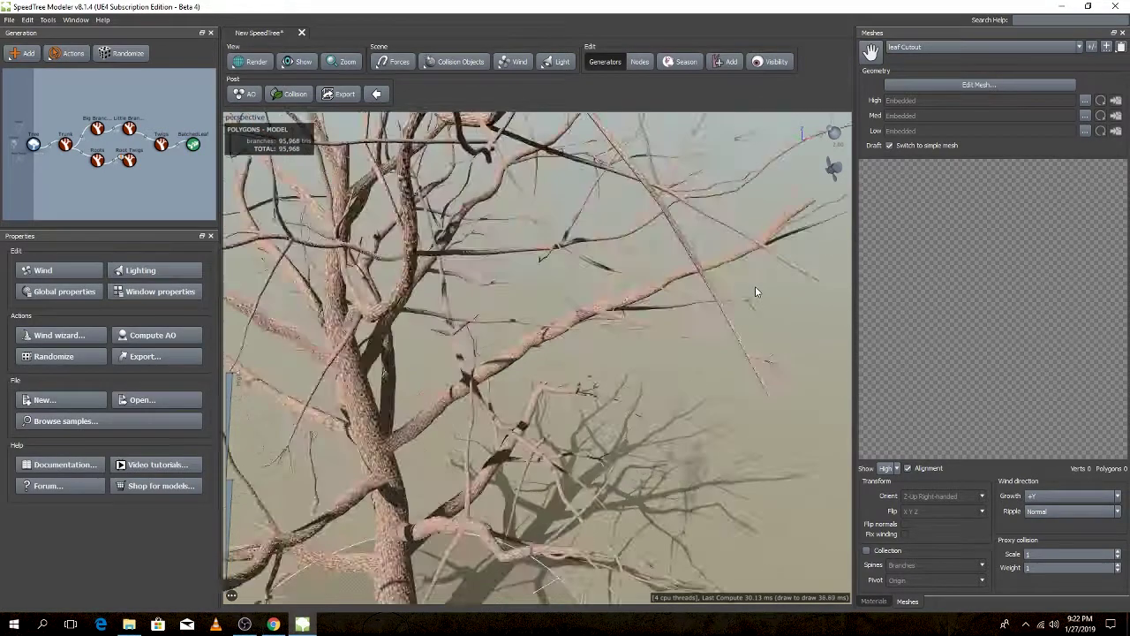
- Tilt the view level so the sky shows behind the tree
scroll(754, 292, down, 5)
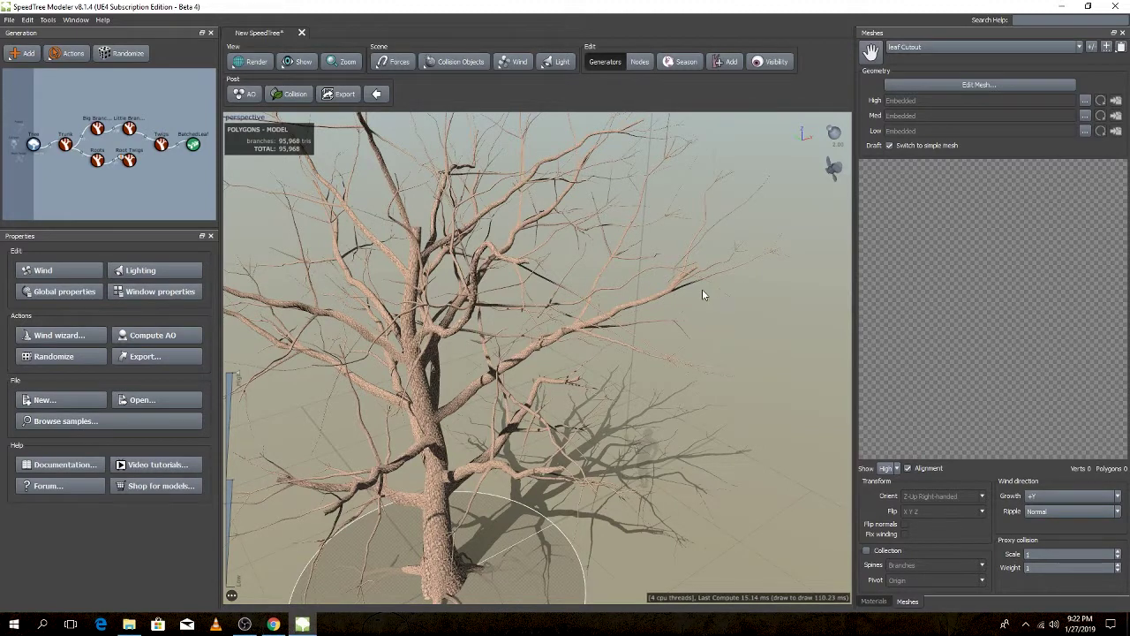
scroll(701, 291, down, 3)
scroll(700, 291, down, 2)
scroll(700, 292, down, 2)
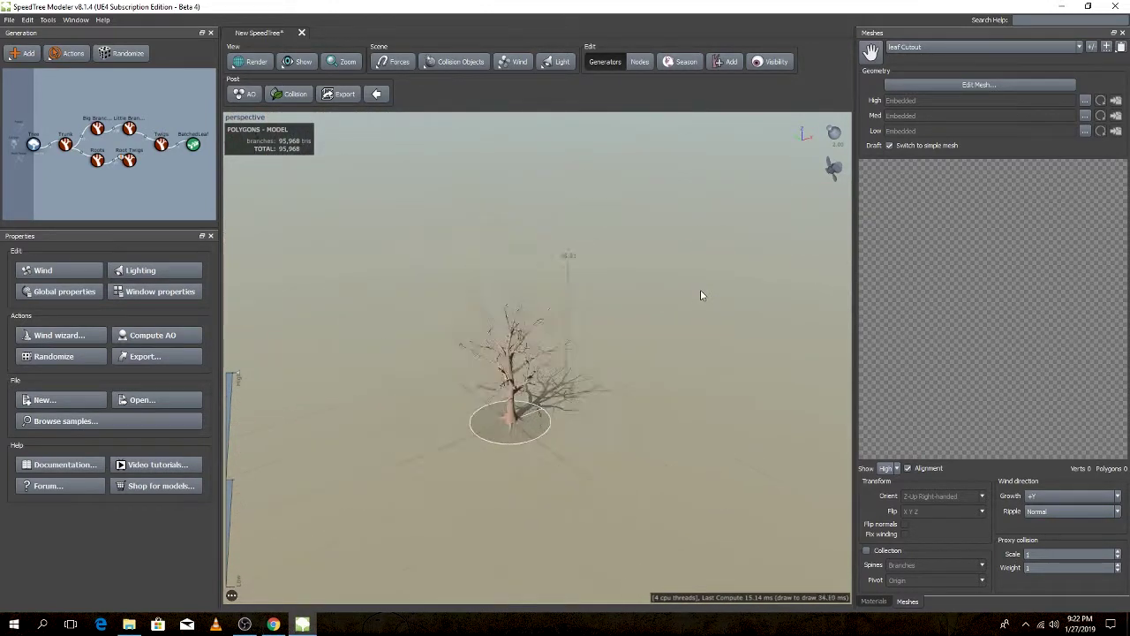
scroll(700, 295, up, 5)
mouse_move(686, 362)
mouse_down()
mouse_move(690, 344)
mouse_move(703, 347)
mouse_up()
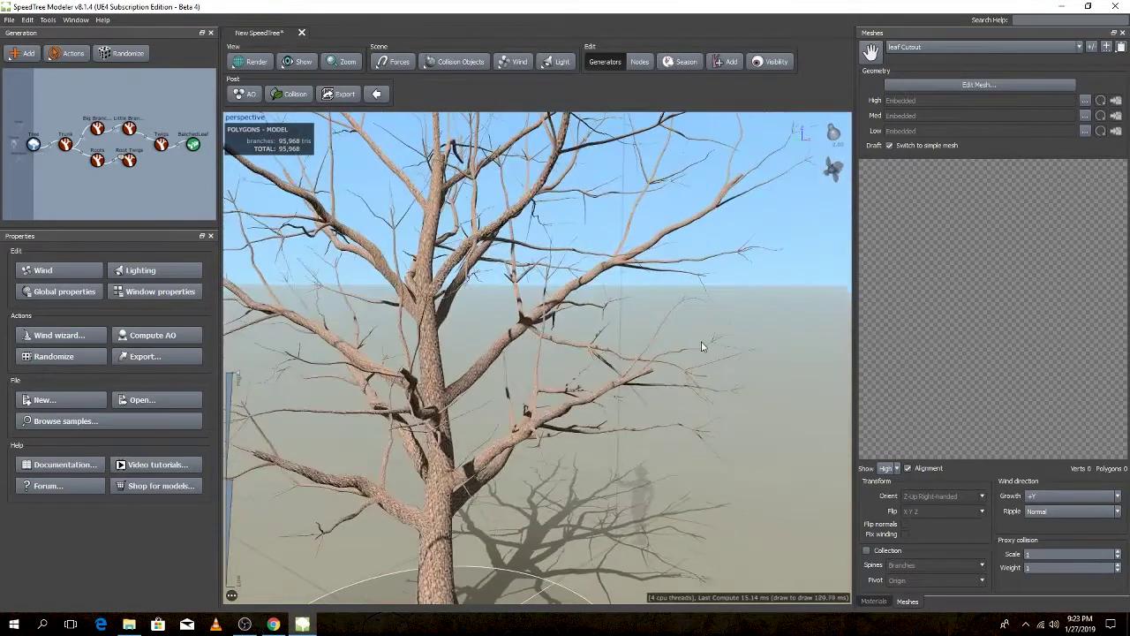
- Delete the BatchedLeaf generator, then select Twigs and open the Add generator list
click(192, 145)
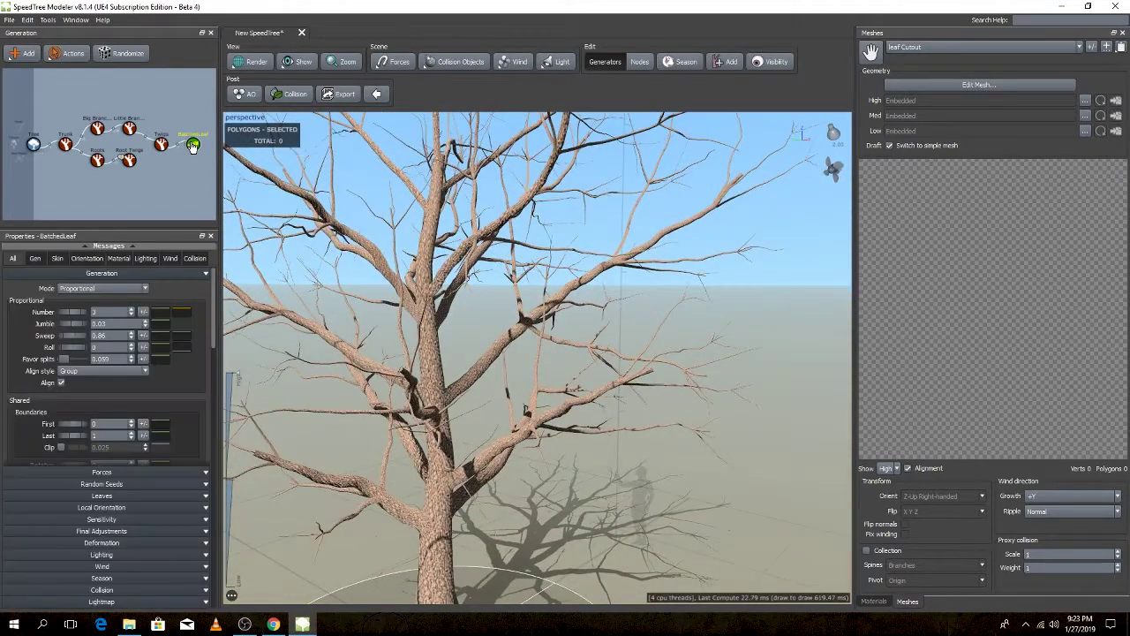
key(Delete)
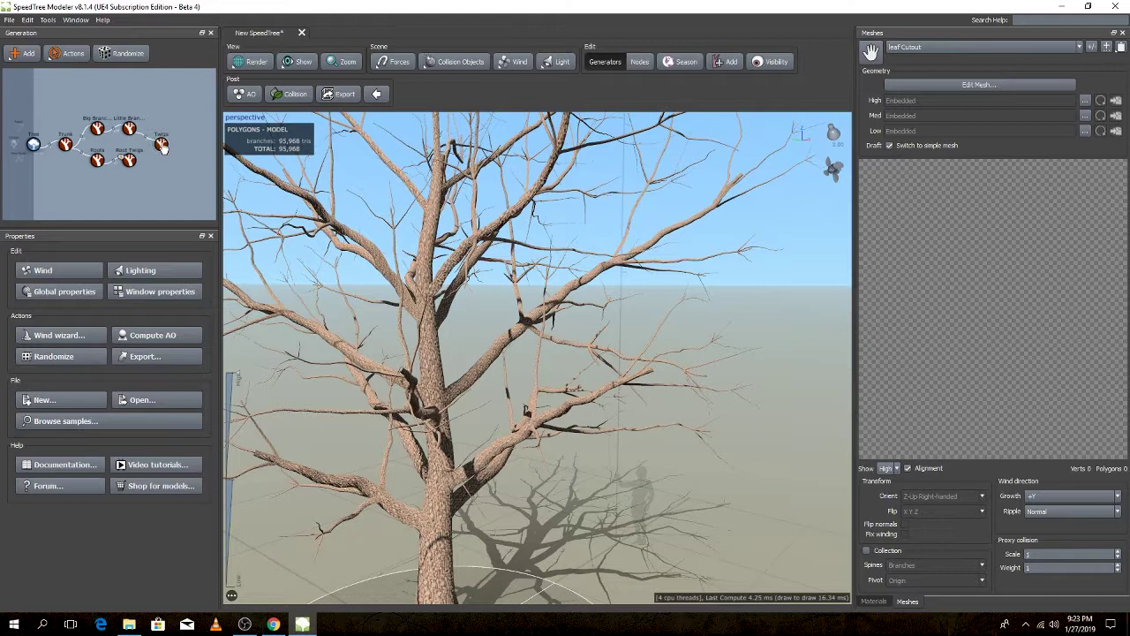
click(161, 144)
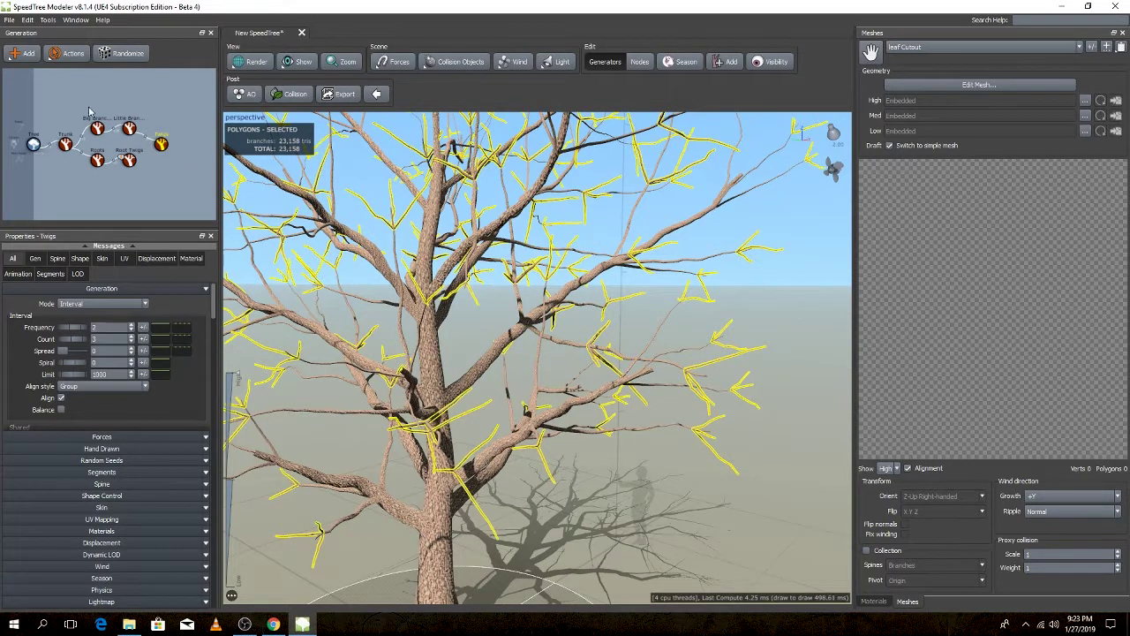
click(31, 56)
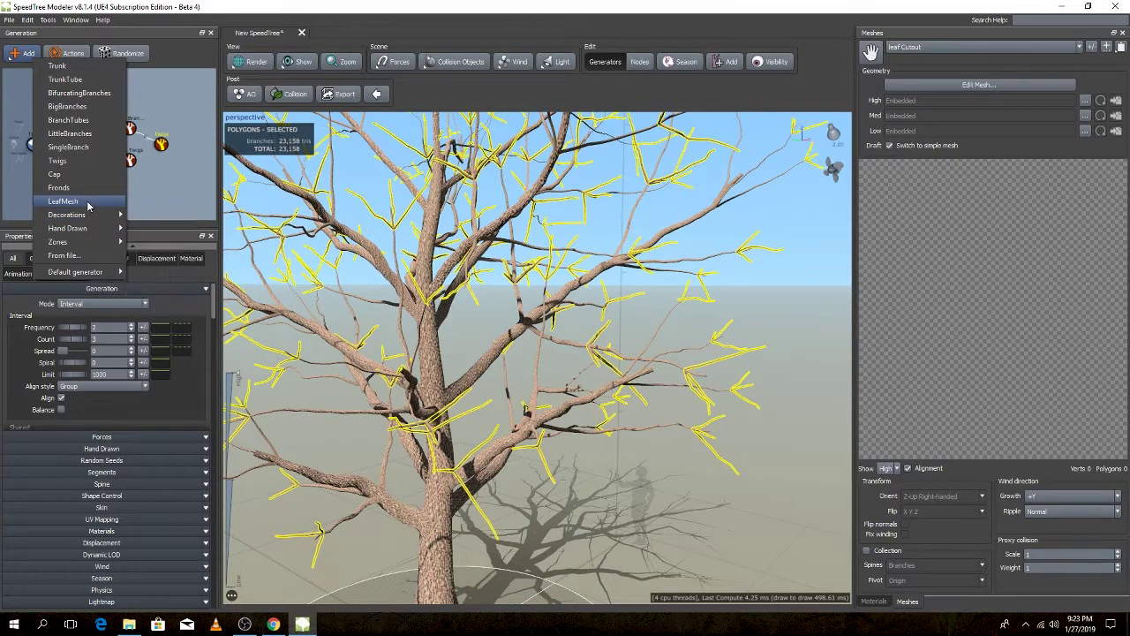
mouse_move(76, 272)
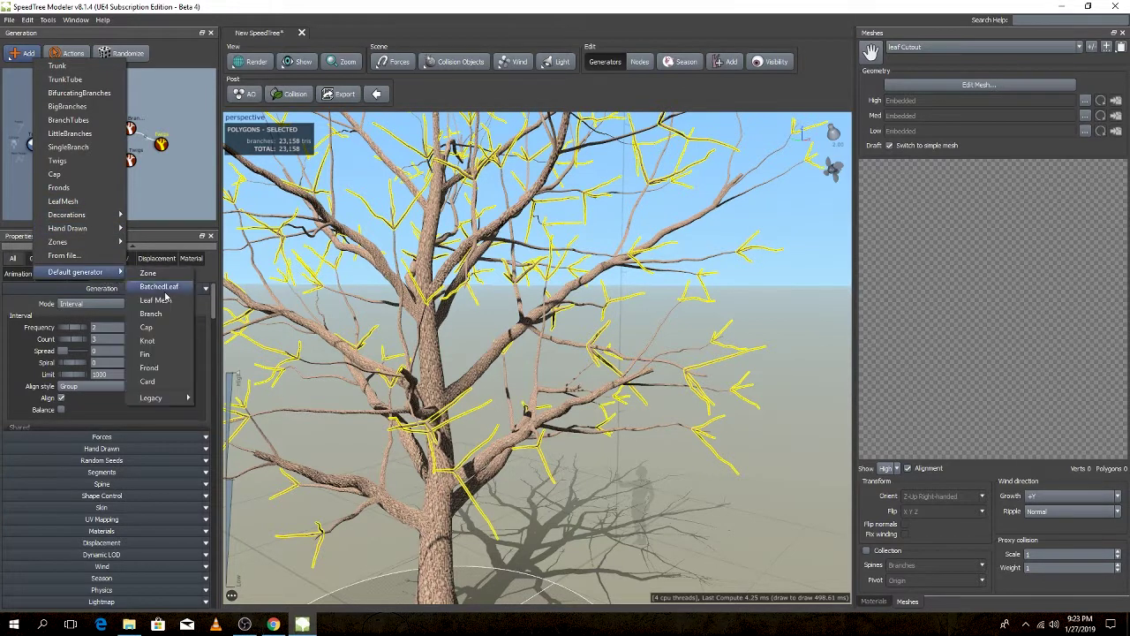
- Add a BatchedLeaf generator on the twigs in Proportional mode and frame the tree
click(159, 286)
scroll(477, 318, up, 3)
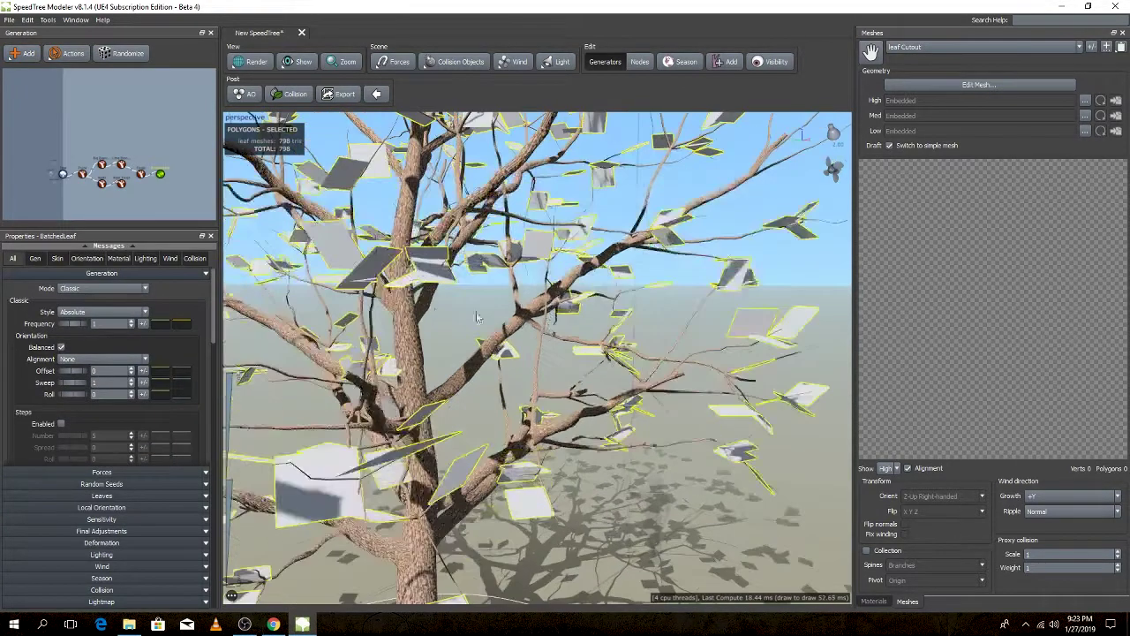
click(101, 287)
click(101, 308)
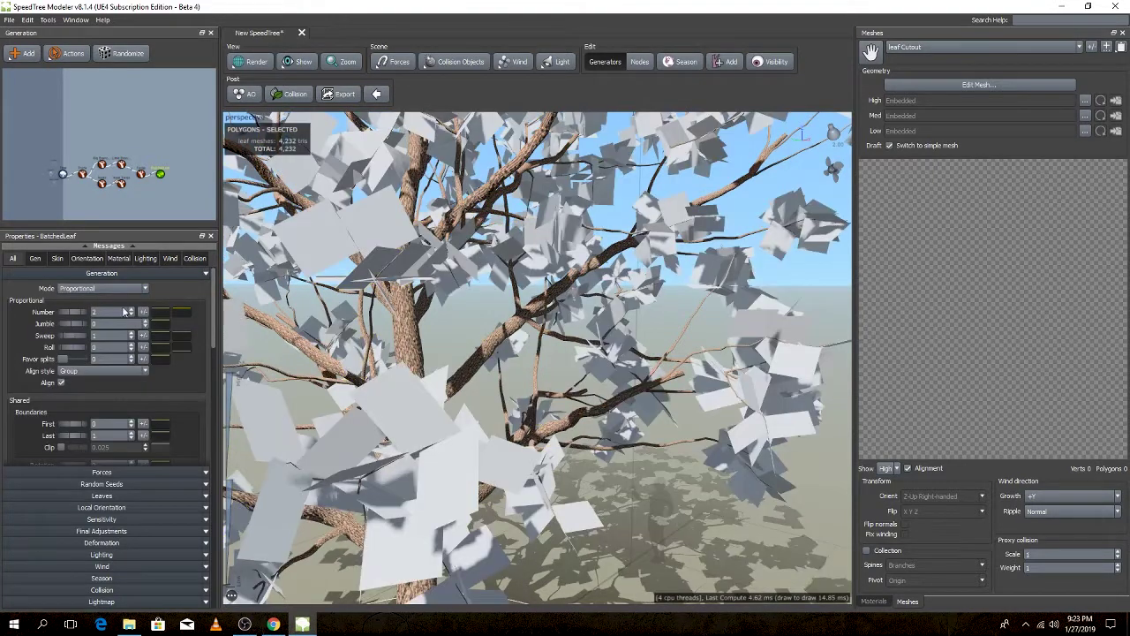
key(f)
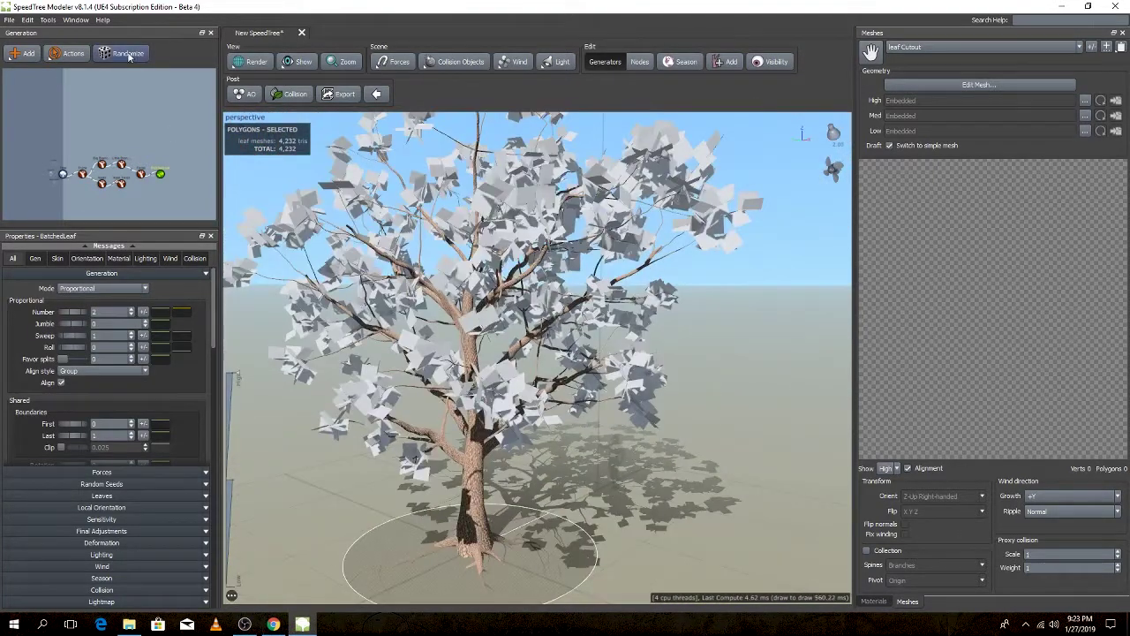
- Randomize the tree layout twice, keeping the leaf Cutout mesh selected
click(128, 53)
click(128, 54)
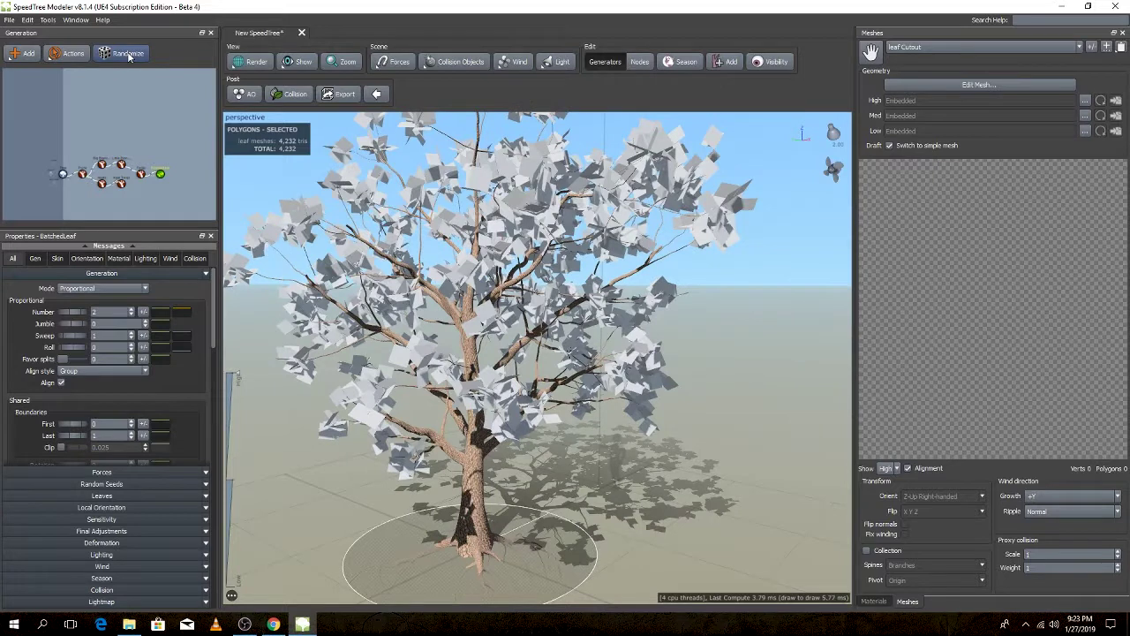
scroll(755, 225, up, 3)
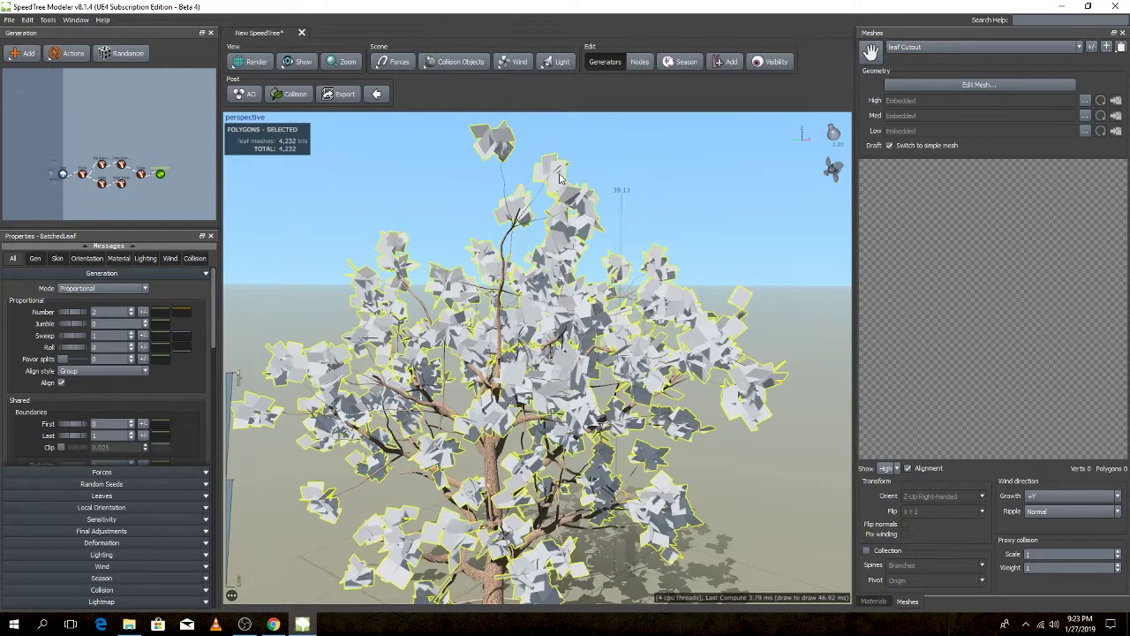
click(949, 51)
click(950, 56)
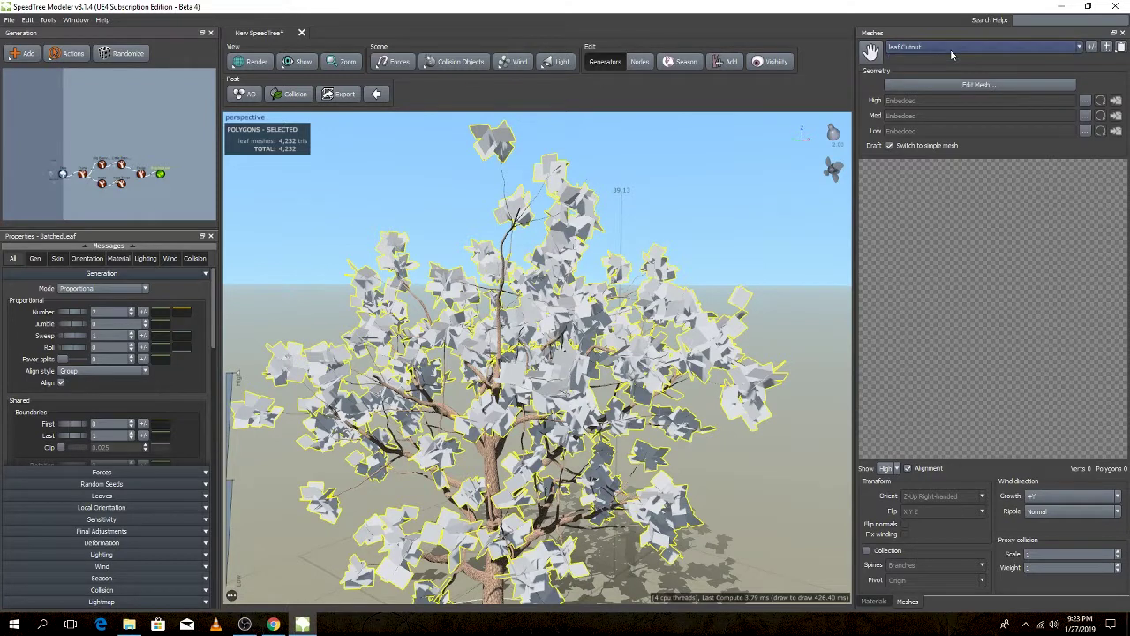
- Close the Meshes panel and set the leaf material's Mesh to None
click(1122, 32)
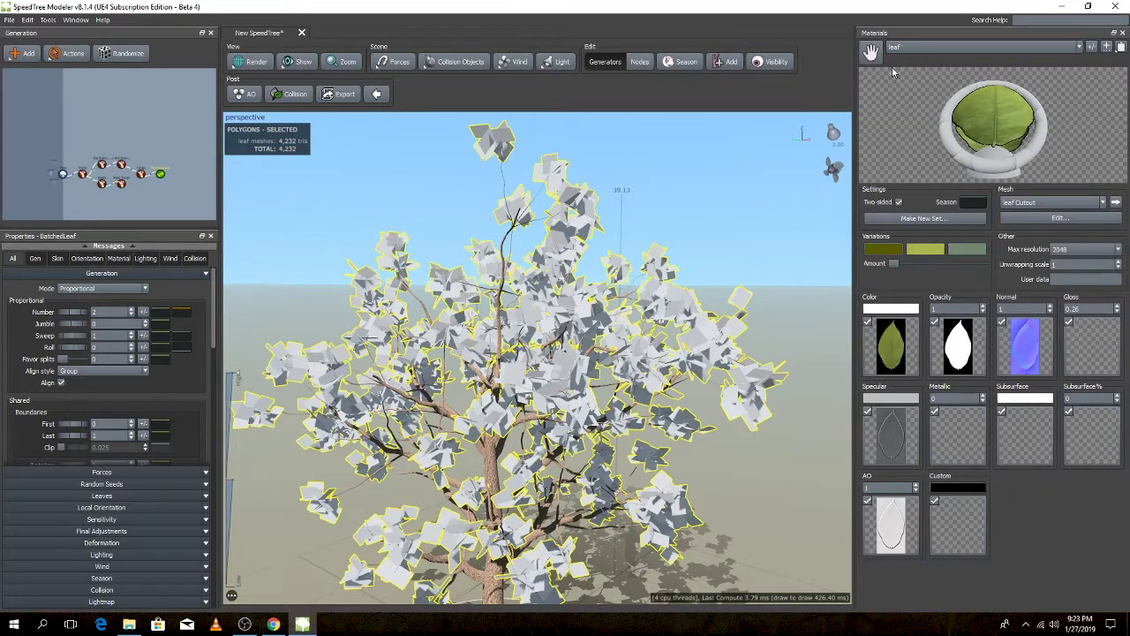
drag(870, 51, 672, 301)
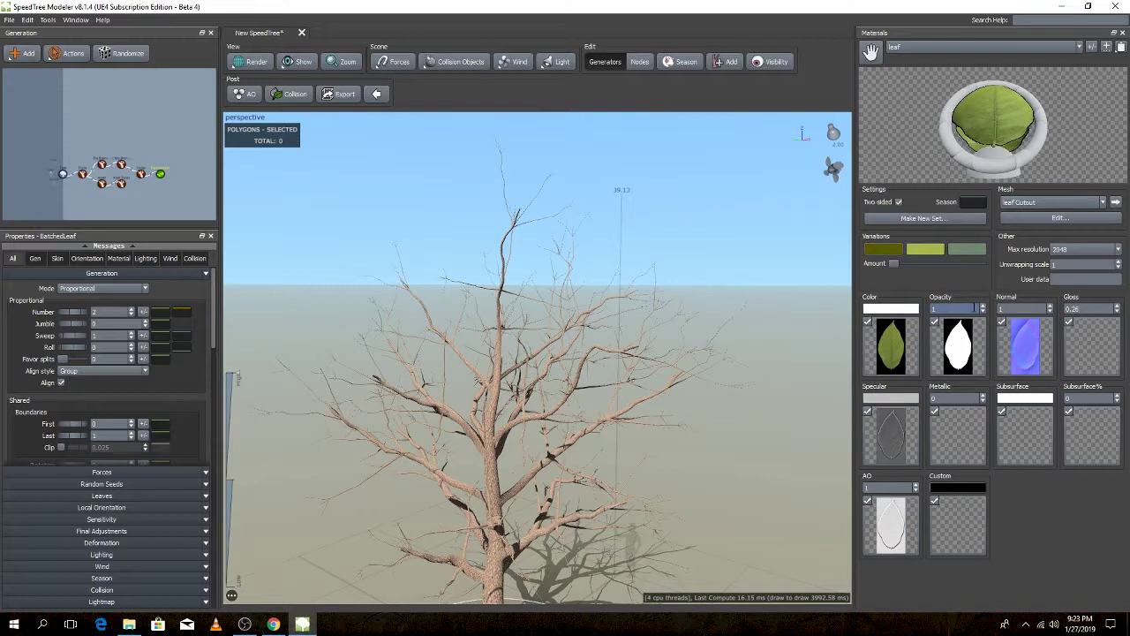
drag(983, 316, 984, 322)
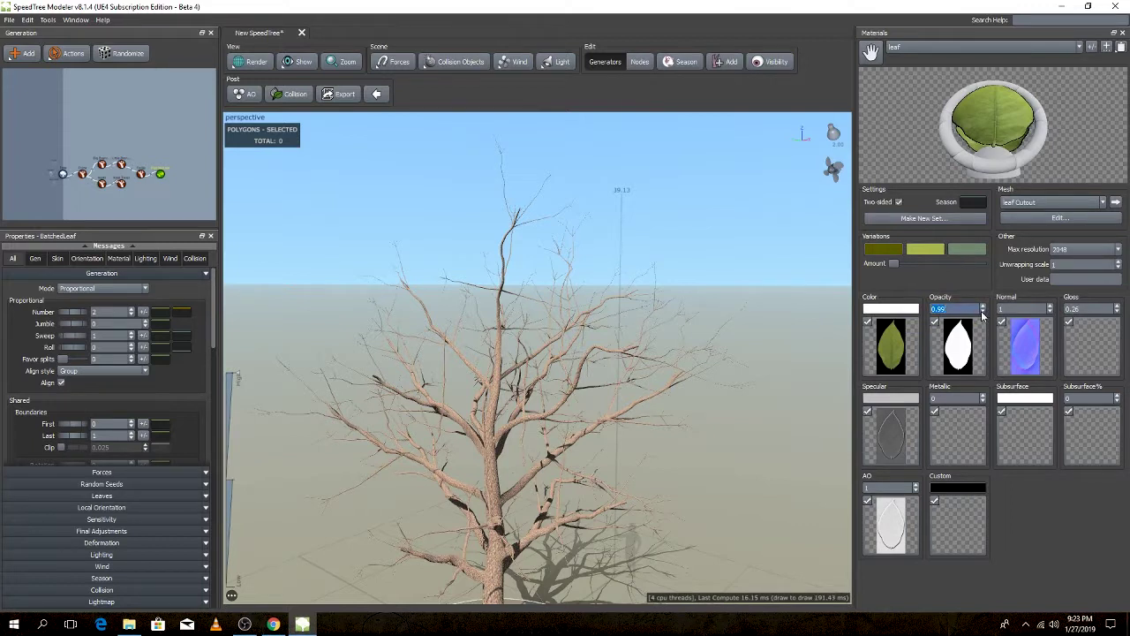
click(1064, 204)
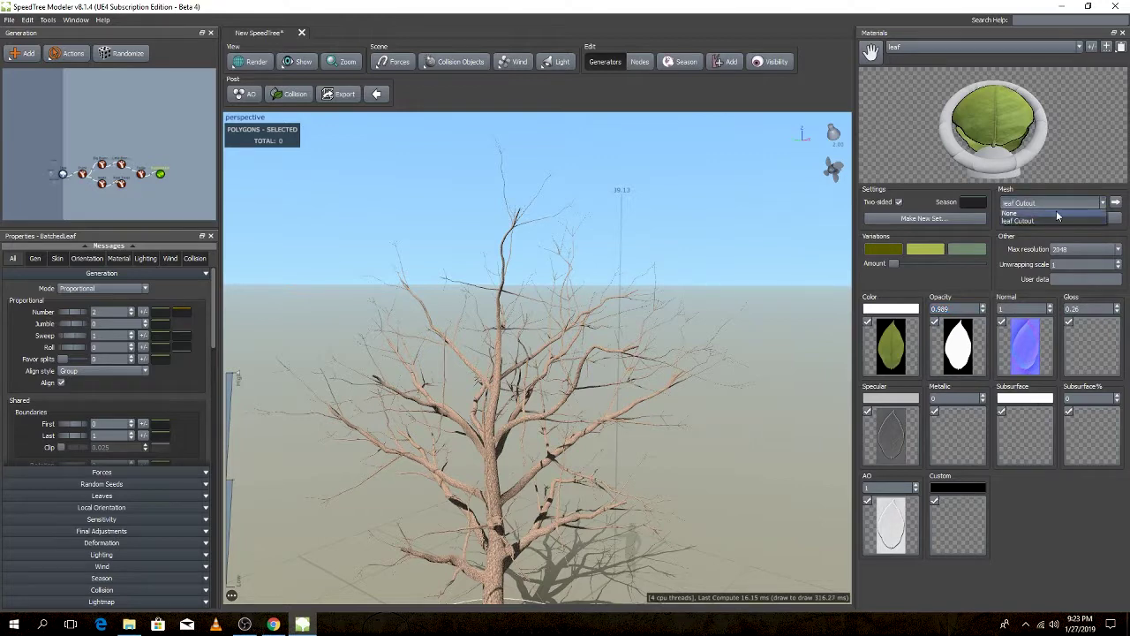
click(1057, 214)
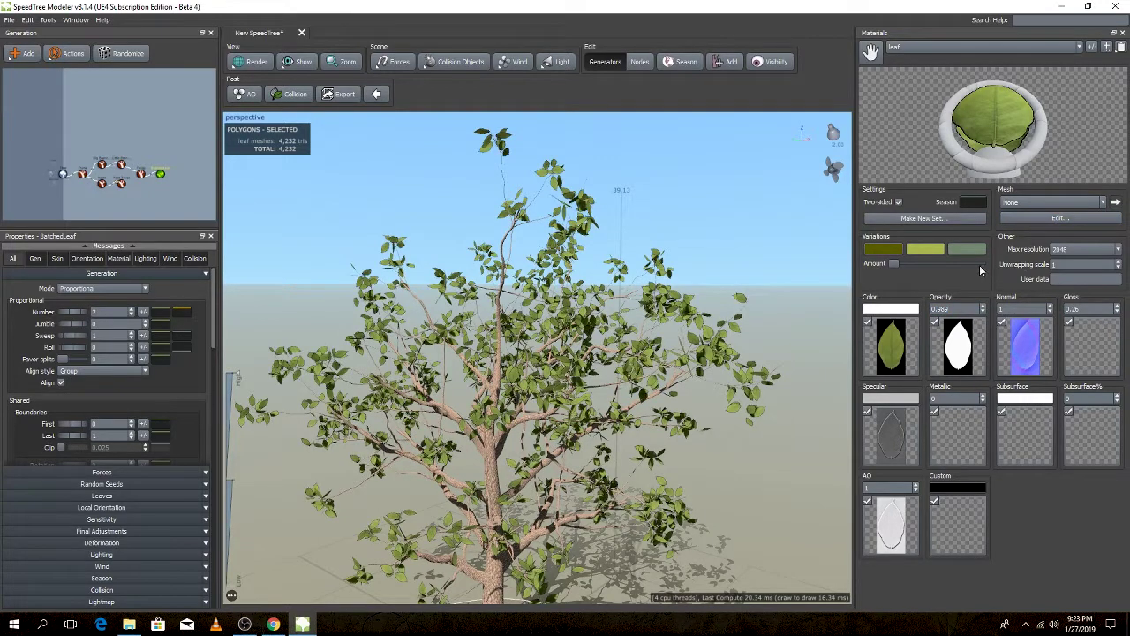
scroll(748, 287, up, 2)
scroll(748, 287, up, 3)
scroll(749, 287, up, 3)
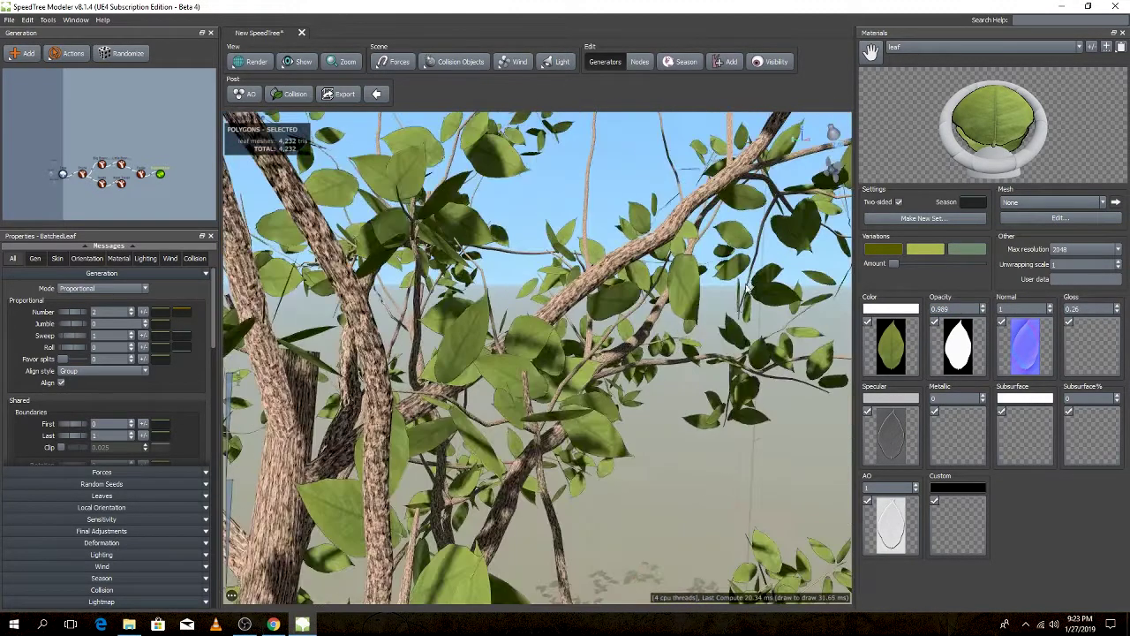
scroll(733, 318, down, 1)
- Try leaf Opacity values of 0 and 1, leaving the leaves fully opaque
double_click(958, 308)
text(0)
key(Return)
text(1)
key(Return)
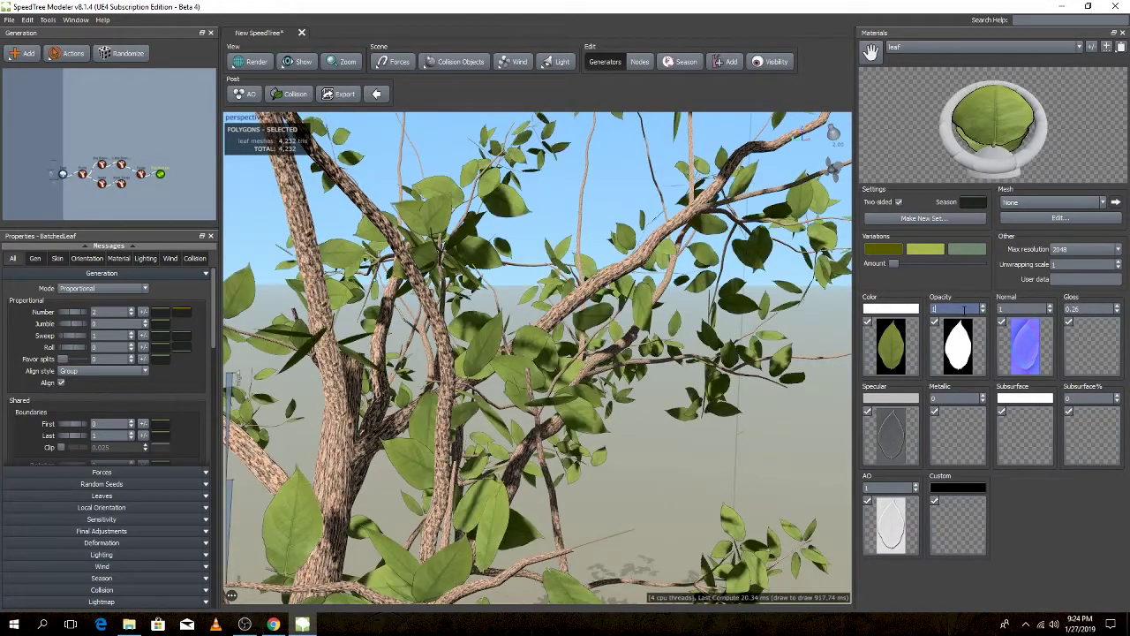
scroll(501, 315, up, 5)
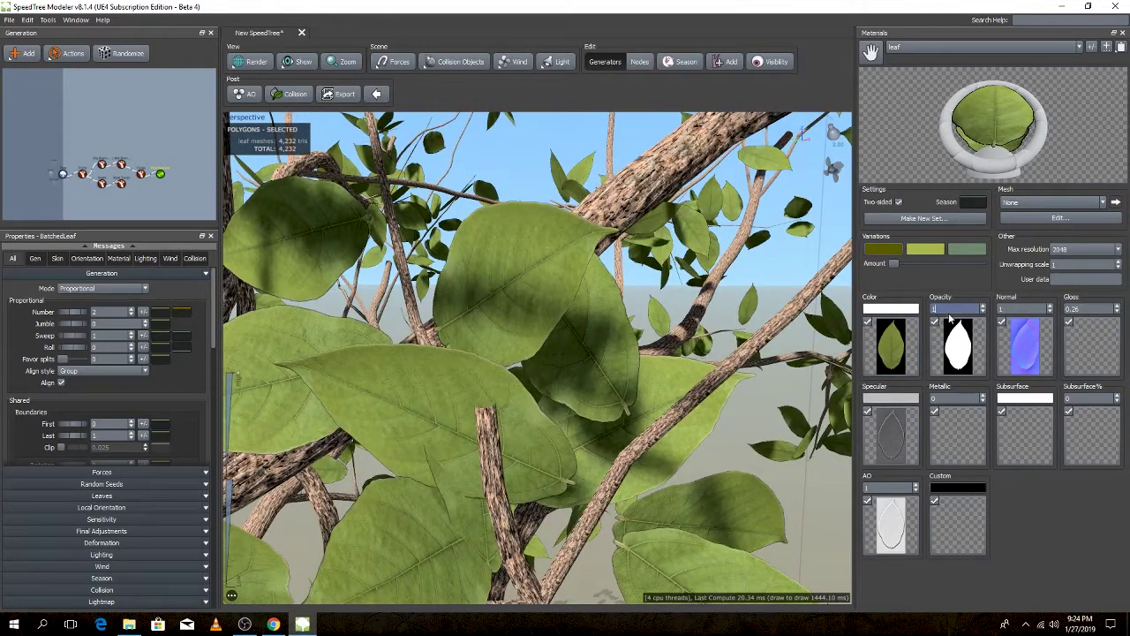
text(0)
key(Return)
text(5)
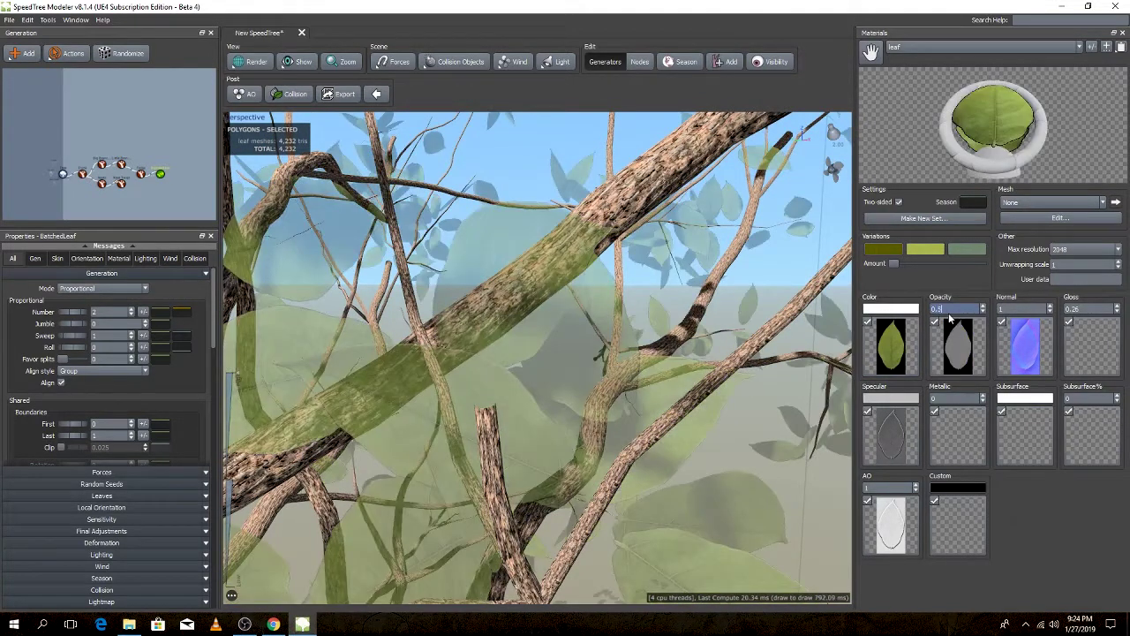
key(BackSpace)
key(BackSpace)
key(BackSpace)
text(1)
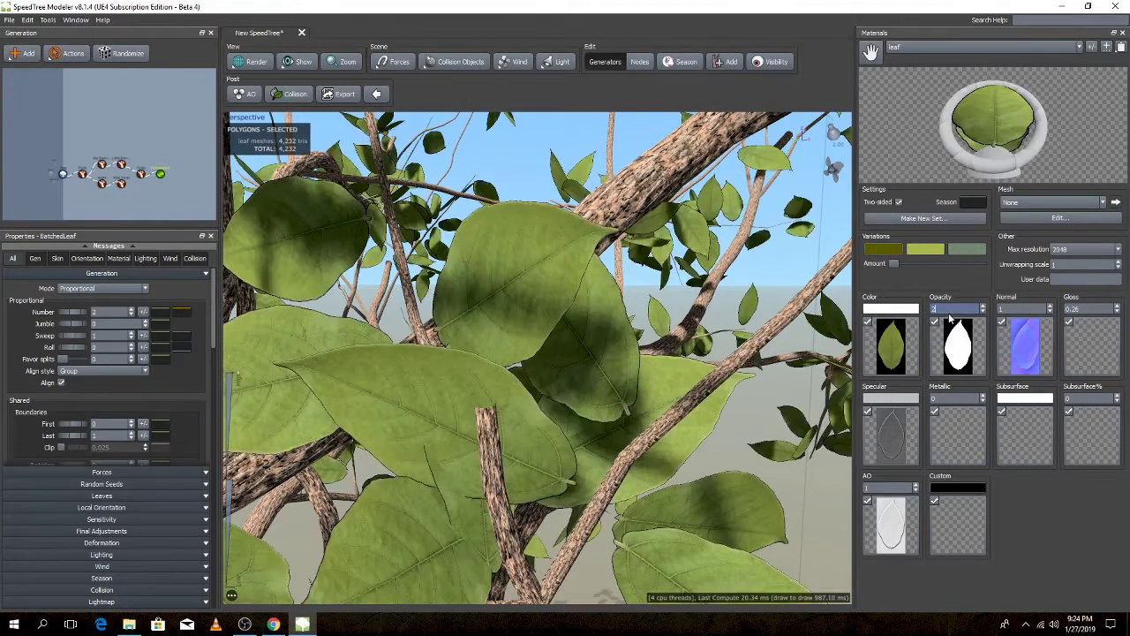
text(1)
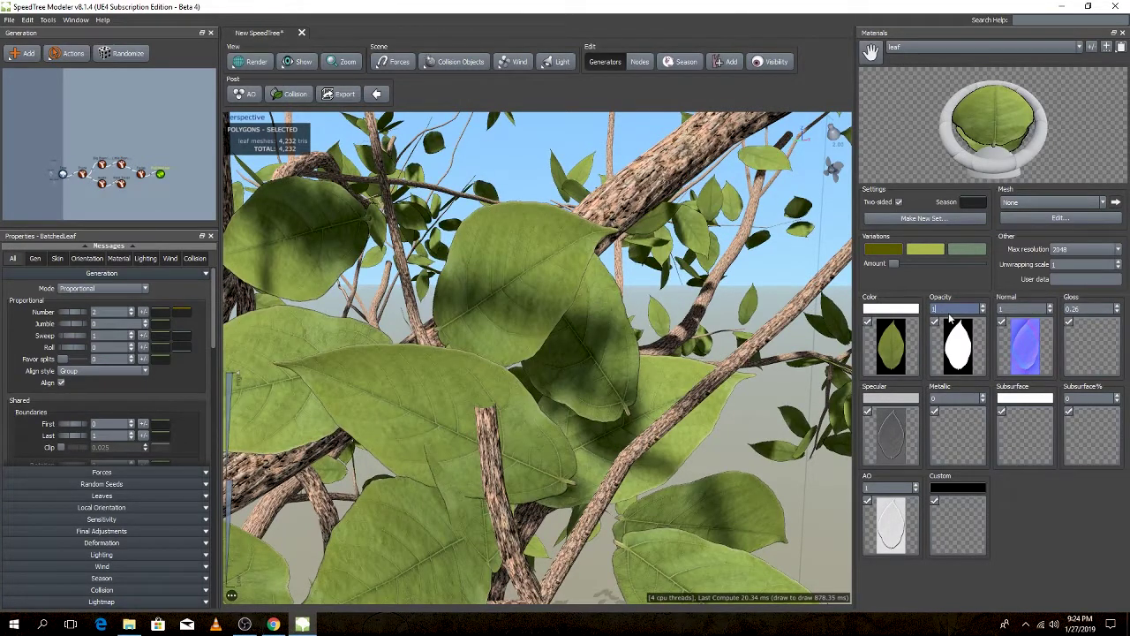
text(2)
text(3)
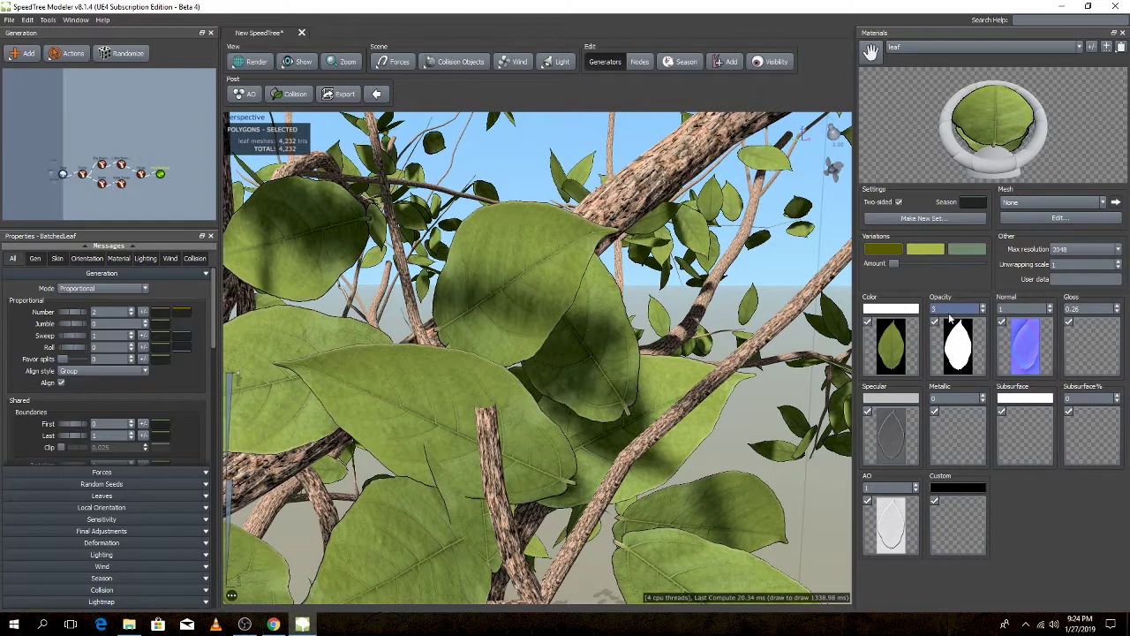
text(4)
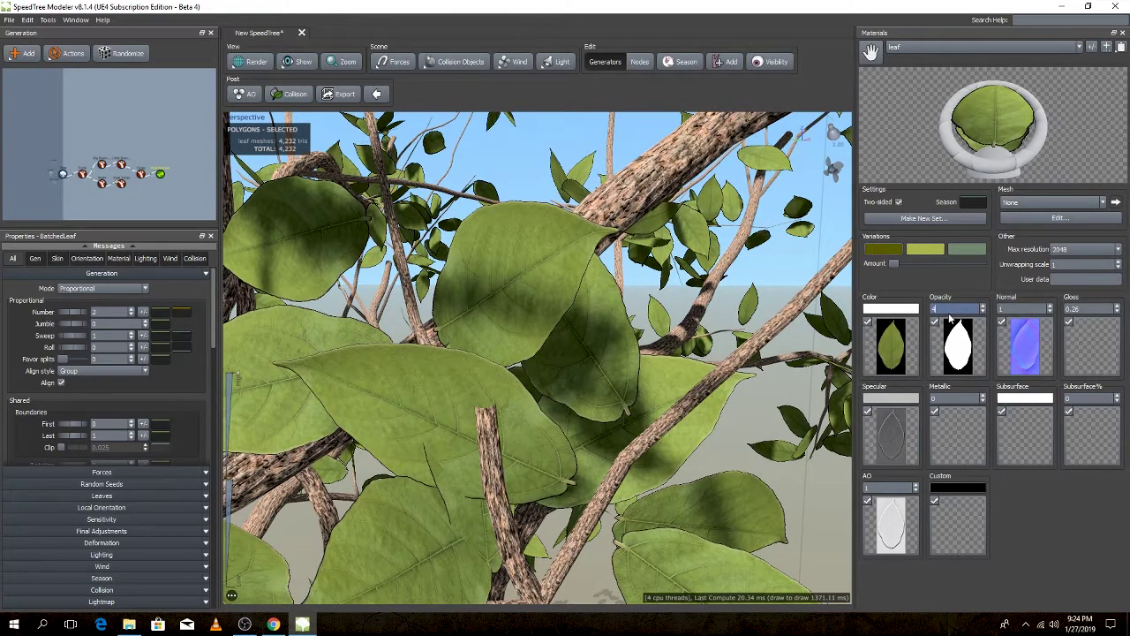
text(2)
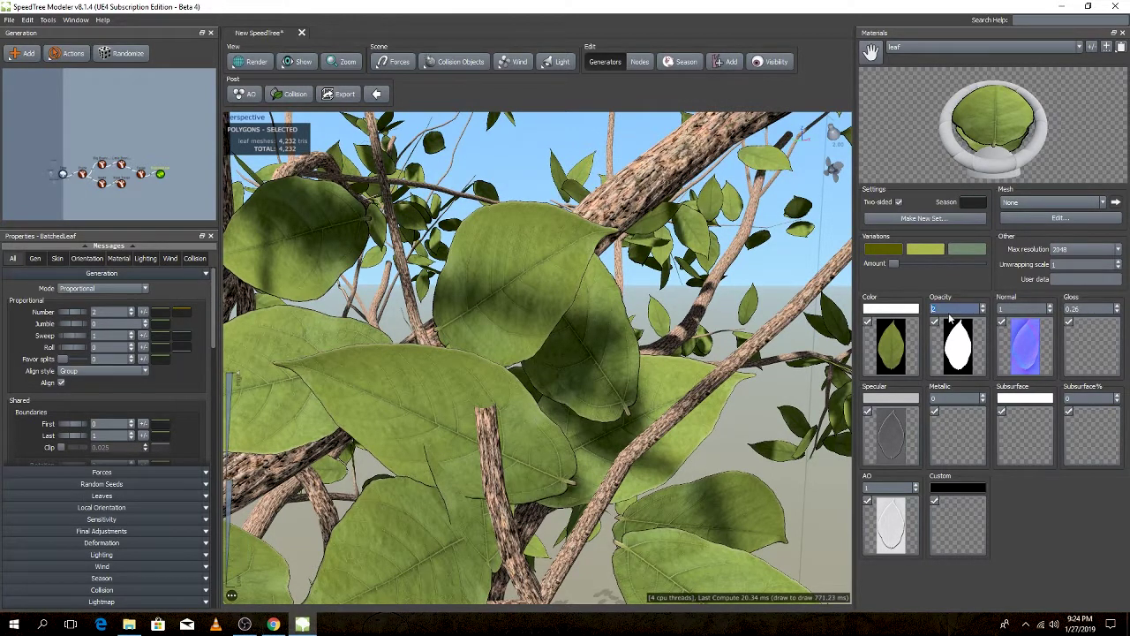
- Select the leaf Cutout mesh and open it in the cutout editor
click(1059, 218)
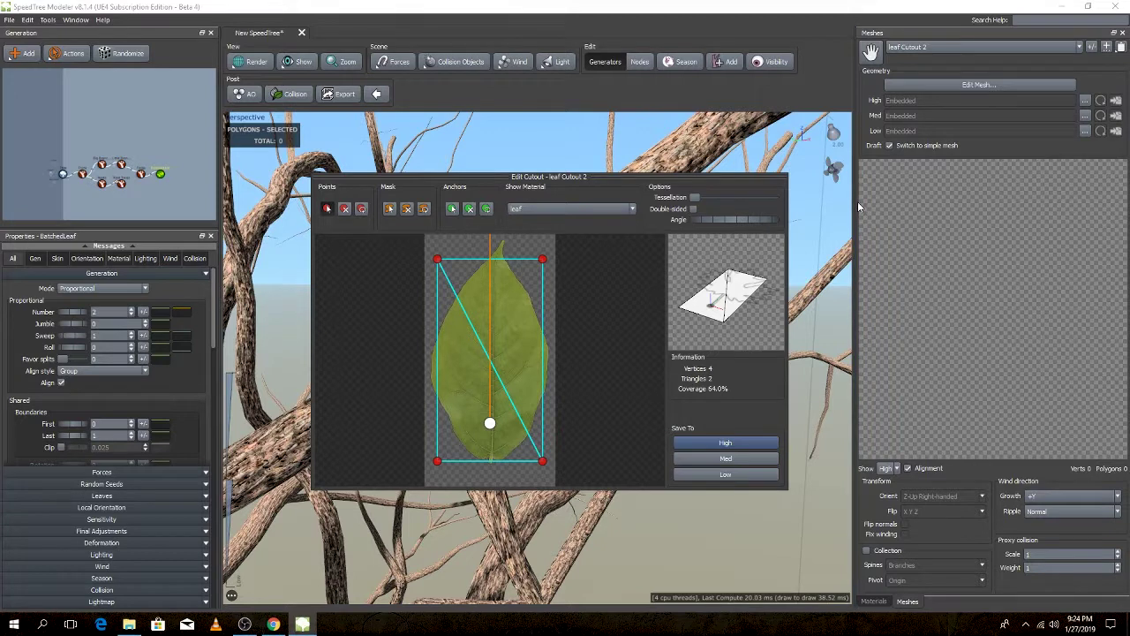
click(965, 48)
click(953, 57)
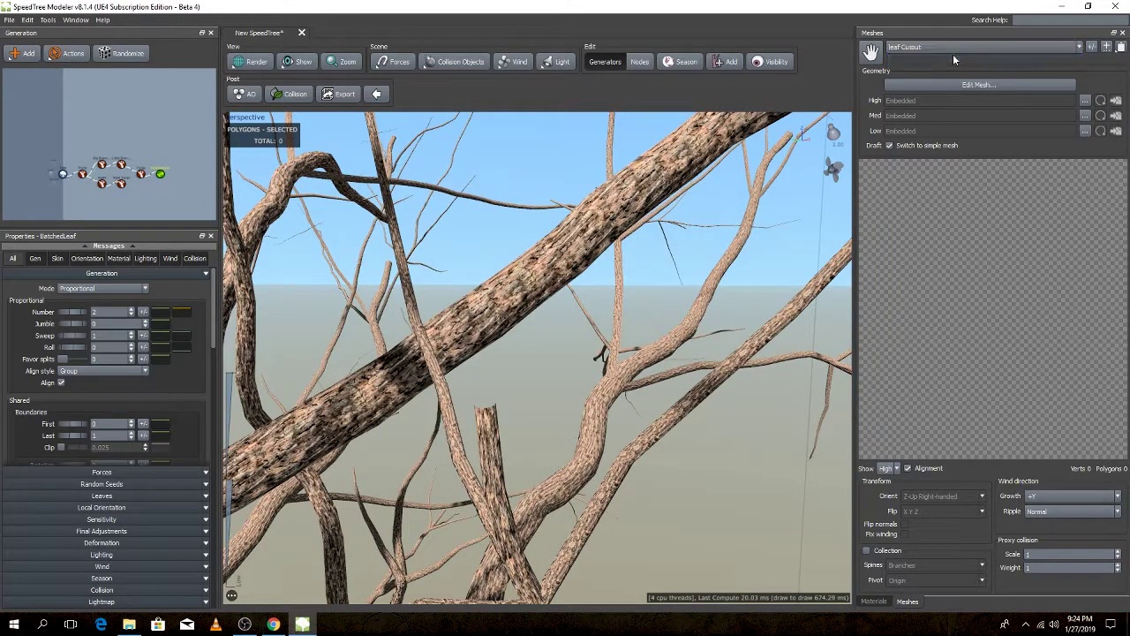
click(1001, 46)
click(989, 81)
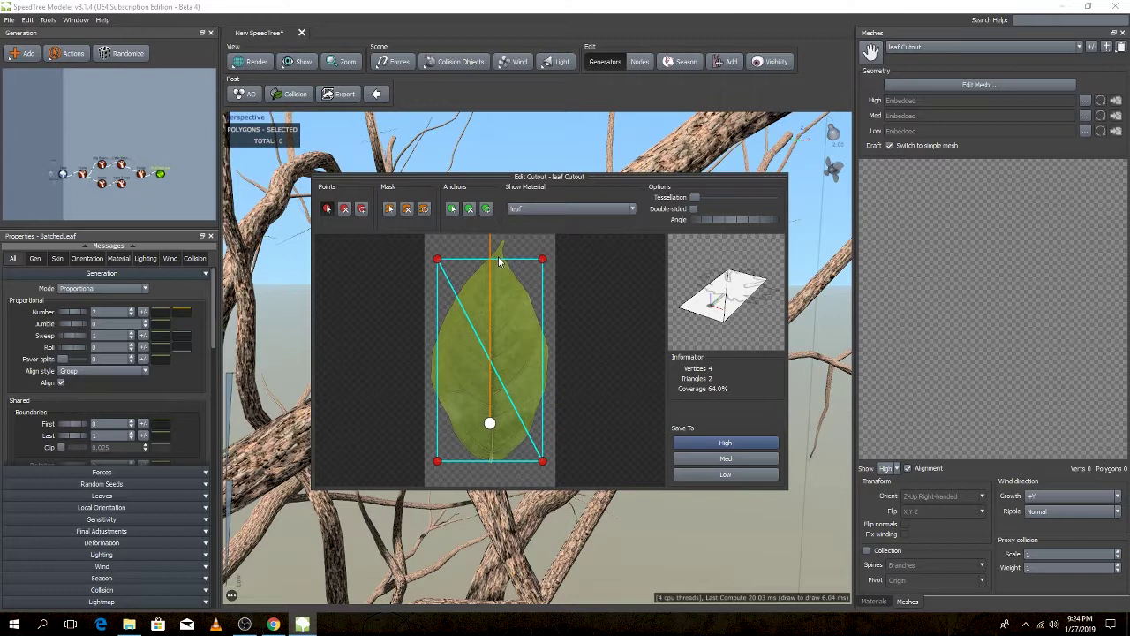
- Reshape the outline to 8 points hugging the leaf, save it to medium LOD, and close
drag(495, 260, 501, 243)
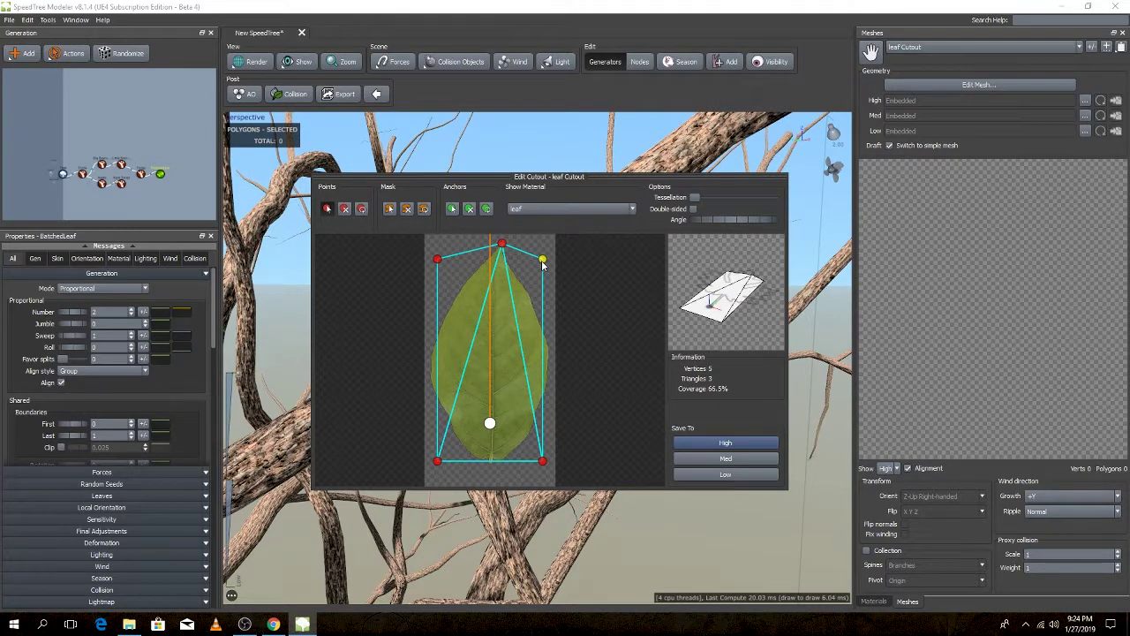
drag(543, 342, 546, 346)
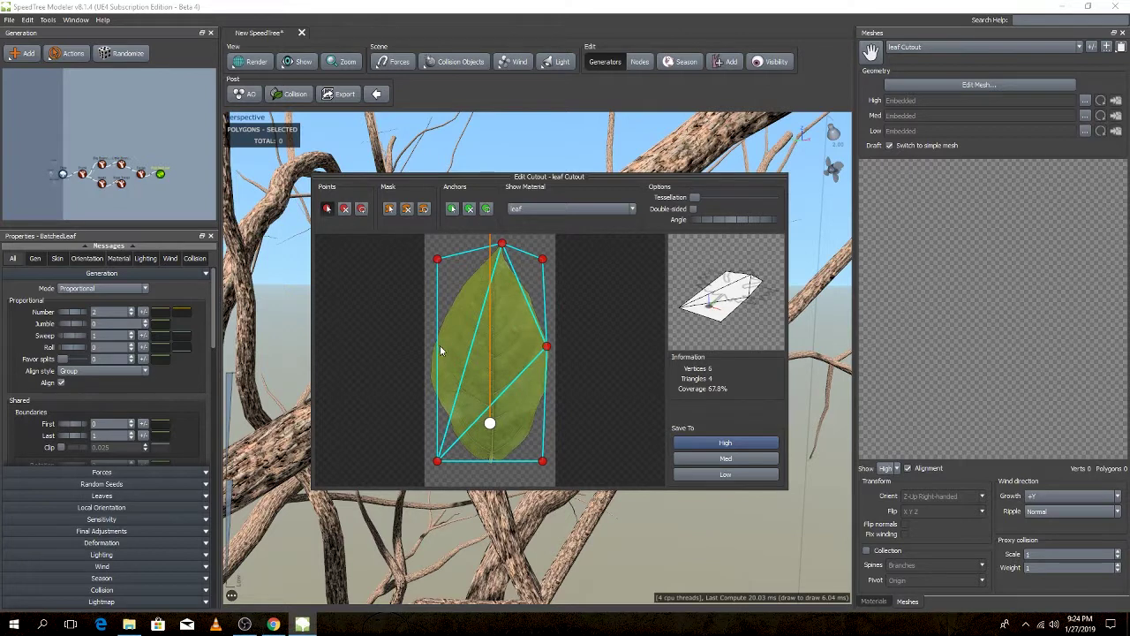
drag(437, 347, 433, 349)
drag(437, 260, 457, 294)
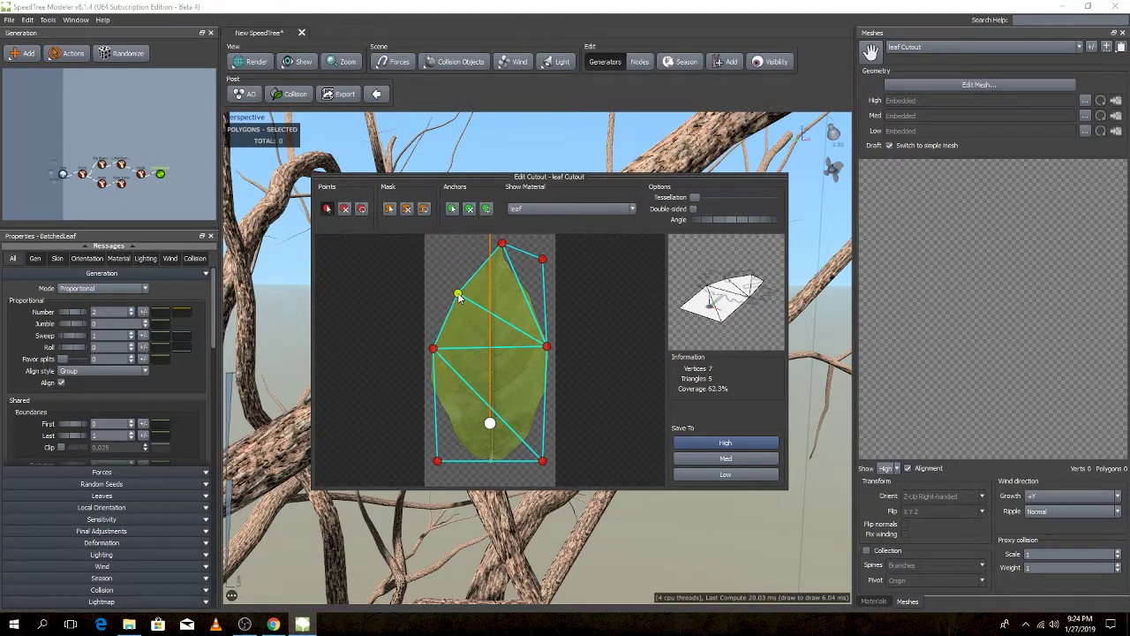
drag(542, 259, 523, 291)
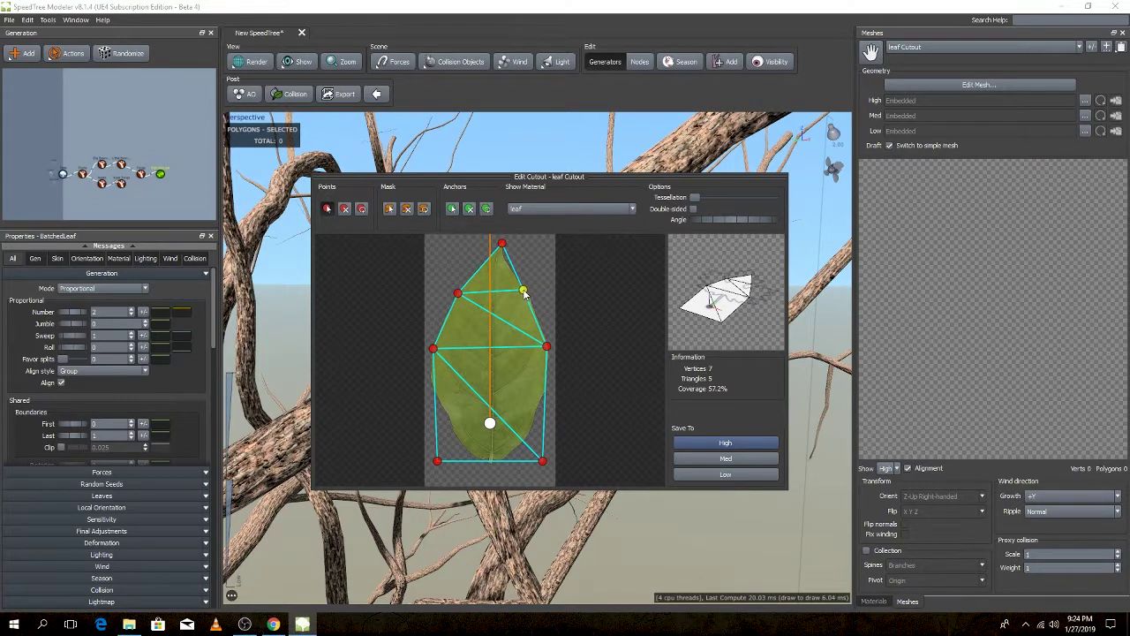
click(490, 461)
drag(542, 460, 538, 428)
drag(437, 460, 447, 428)
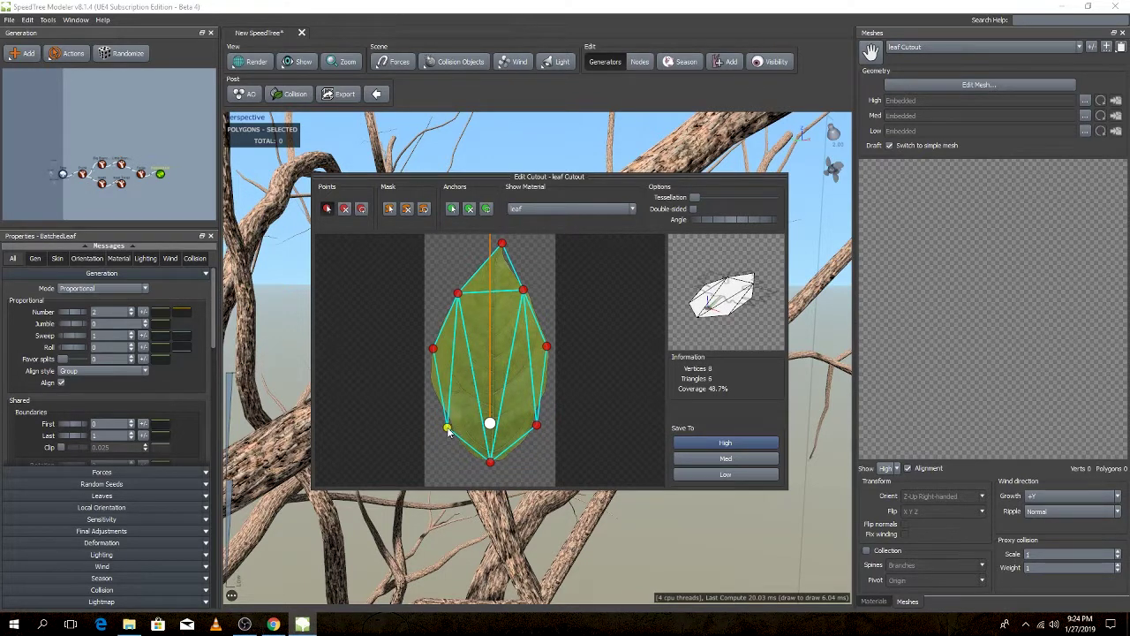
click(725, 458)
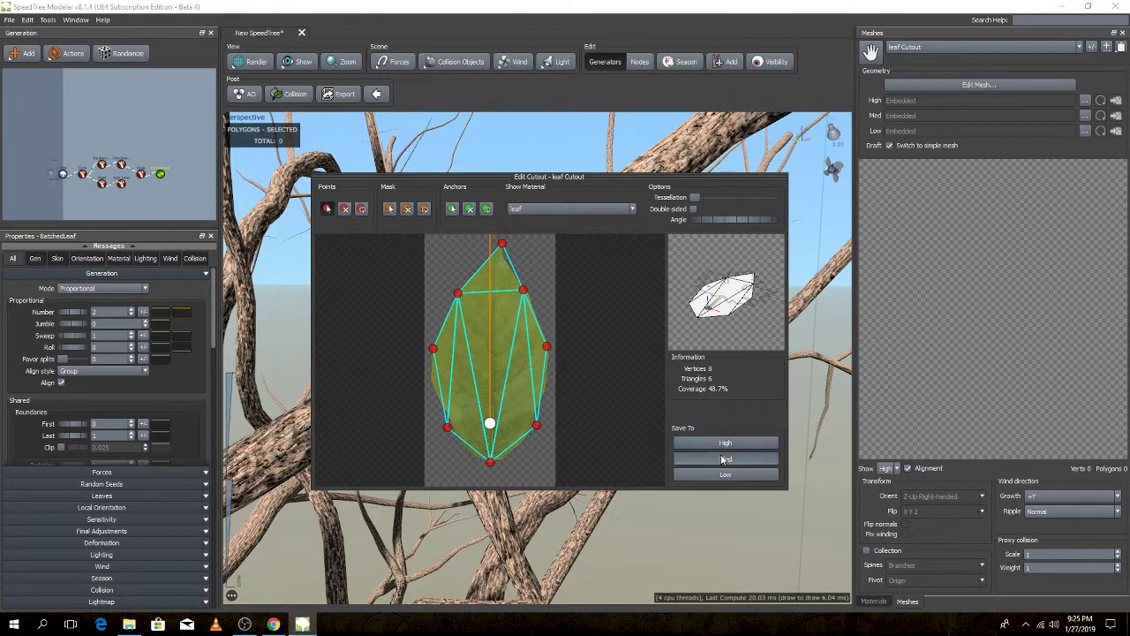
click(803, 200)
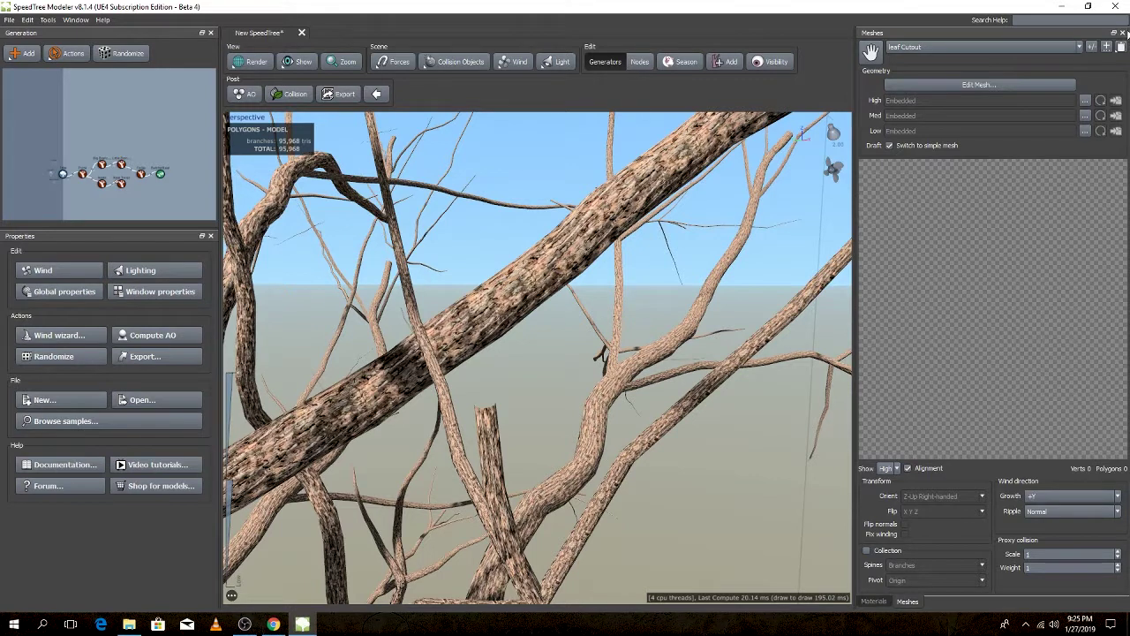
- Close the Meshes panel and switch the leaf material's Mesh to None, showing full leaves
click(1122, 33)
click(1055, 202)
click(1043, 213)
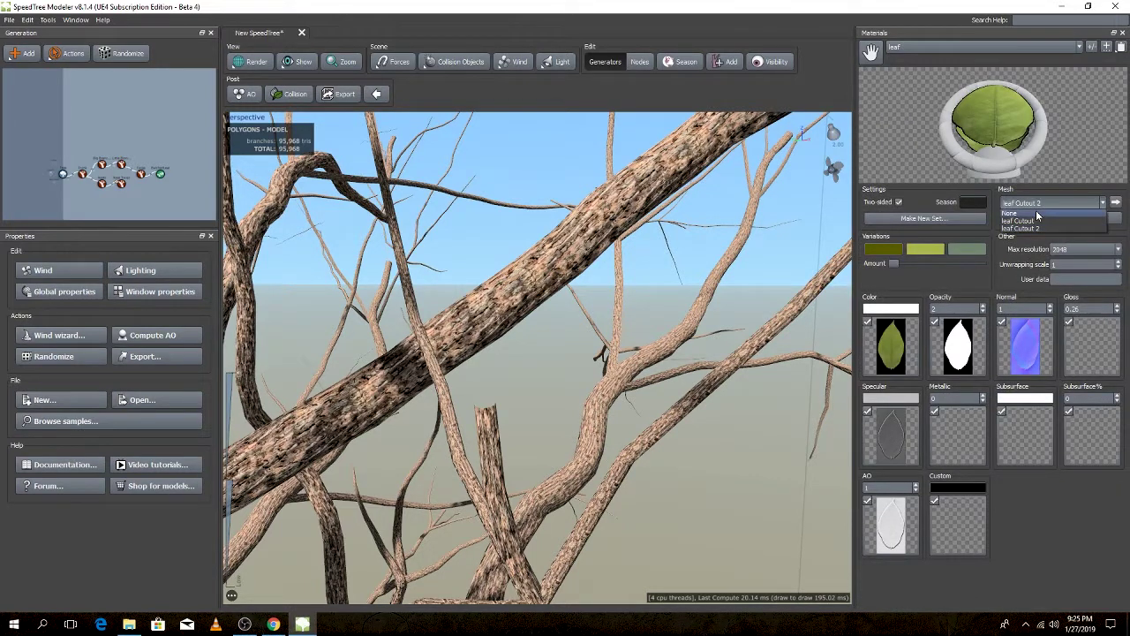
scroll(609, 314, up, 3)
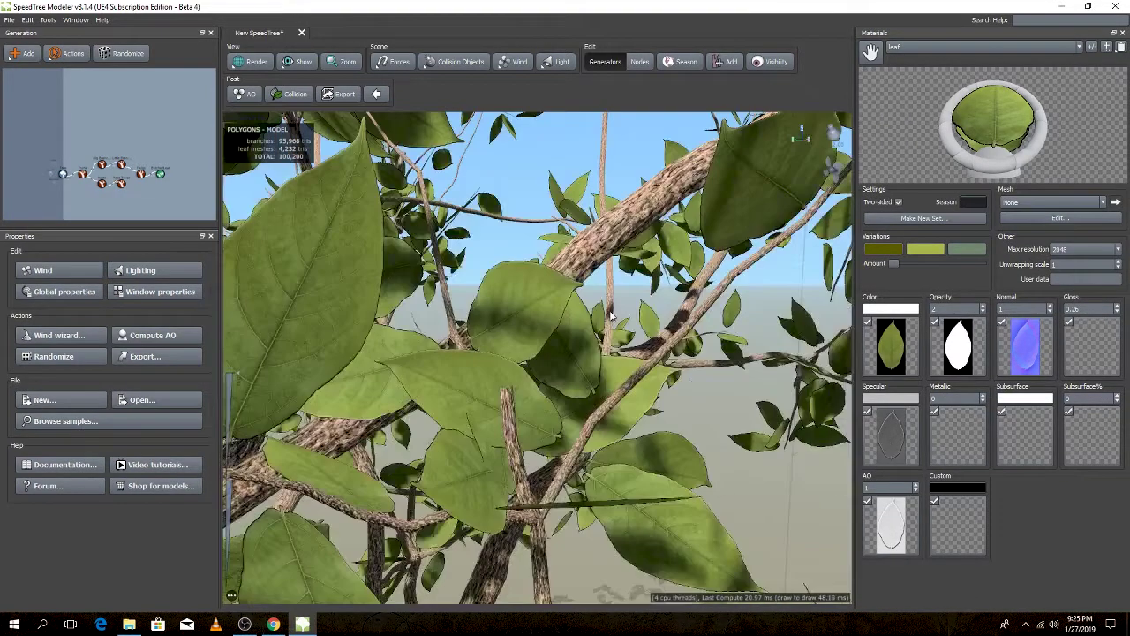
scroll(609, 314, down, 2)
scroll(609, 314, up, 2)
scroll(609, 314, down, 2)
scroll(609, 314, down, 2)
scroll(609, 313, up, 1)
scroll(609, 313, up, 2)
scroll(609, 314, down, 2)
scroll(610, 313, up, 3)
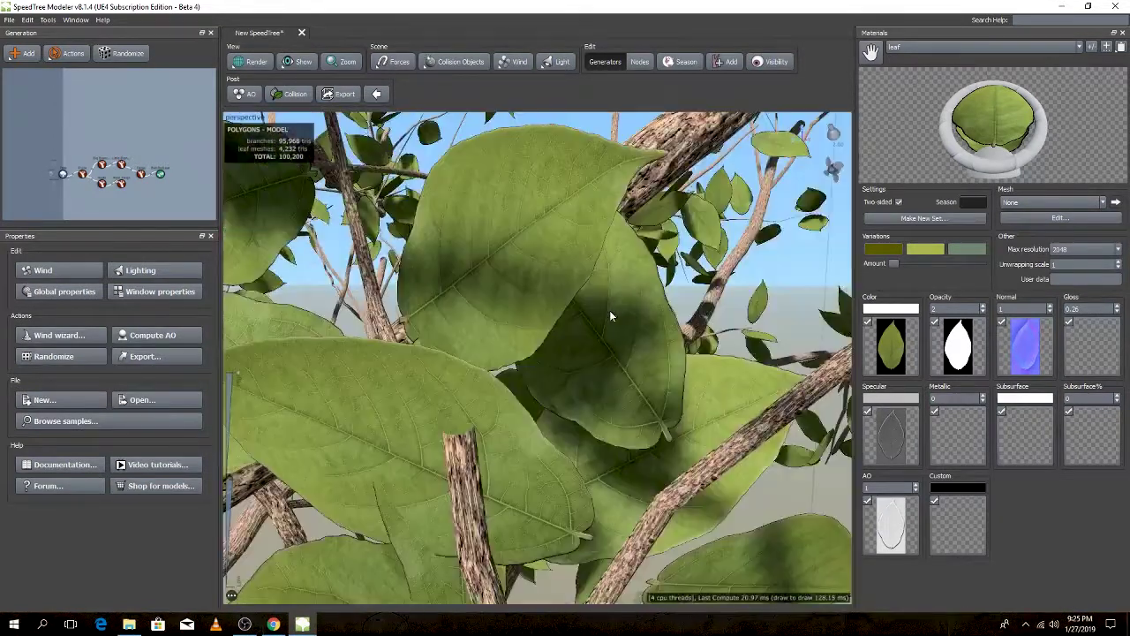
- Select the leaves and set the leaf material Opacity to 1
click(543, 252)
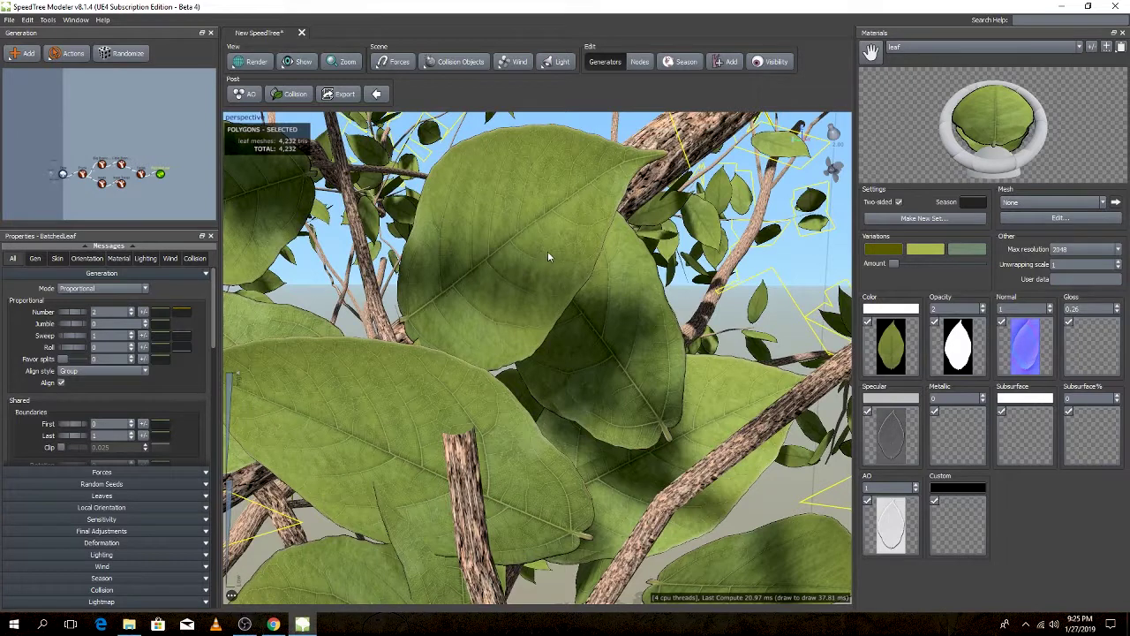
click(942, 309)
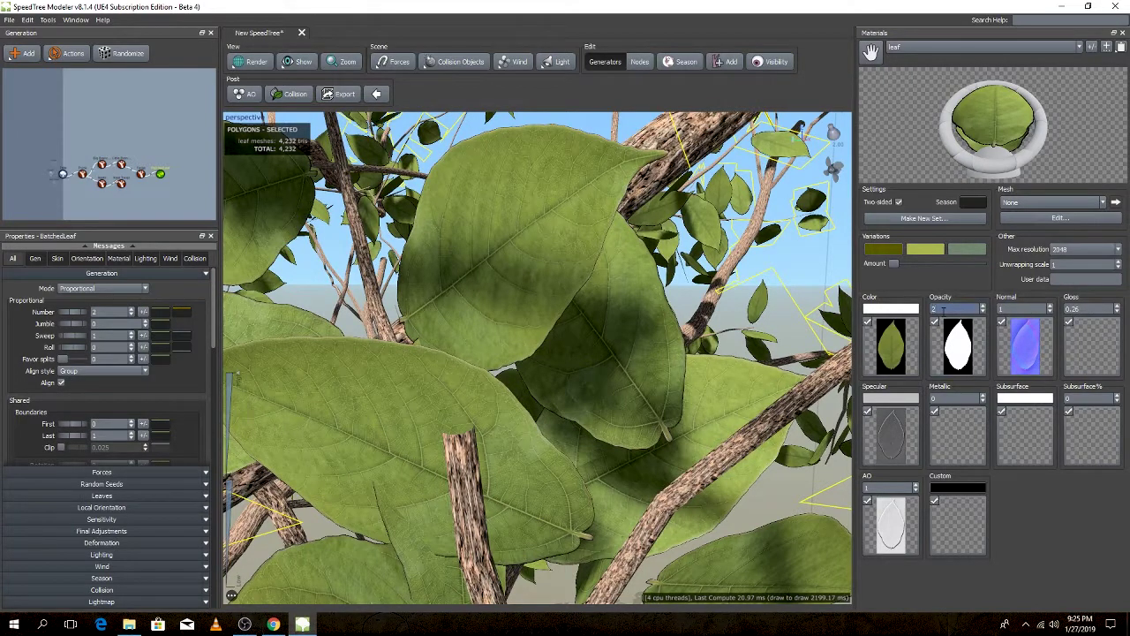
text(1)
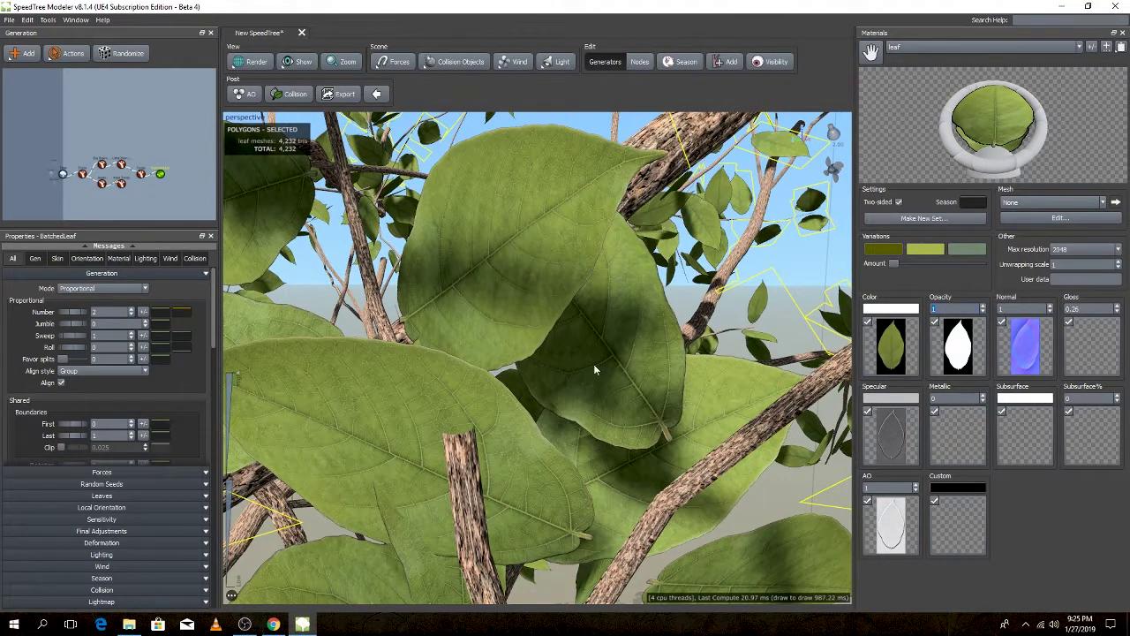
scroll(593, 369, down, 2)
scroll(594, 369, down, 1)
scroll(593, 369, down, 1)
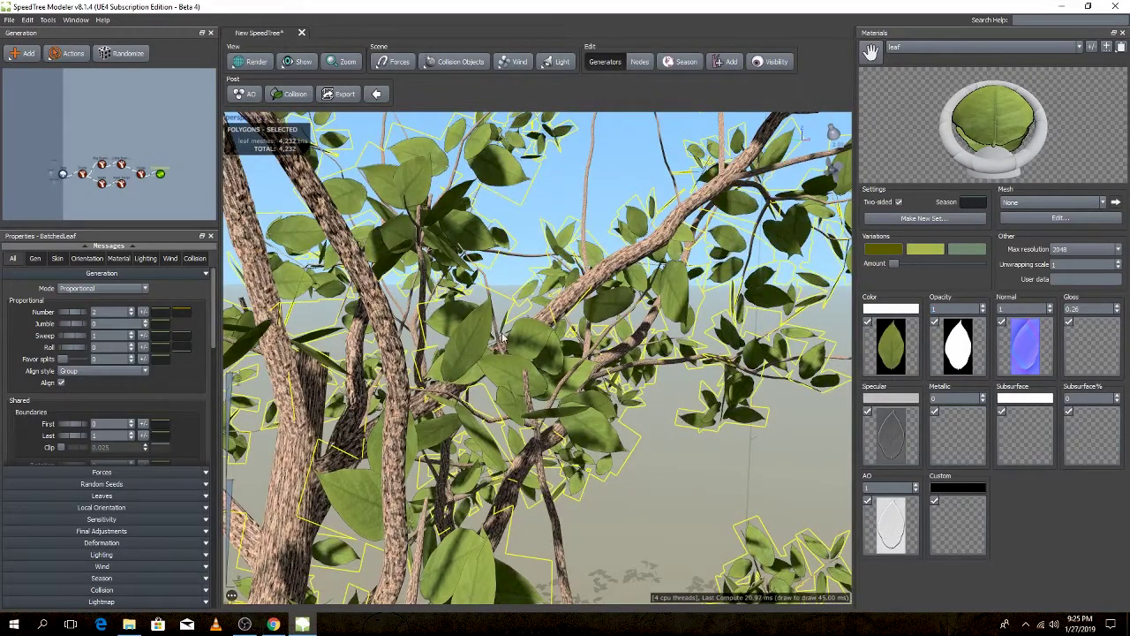
- Try the leaf Cutout and leaf Cutout 2 meshes, then set Mesh back to None
click(1050, 202)
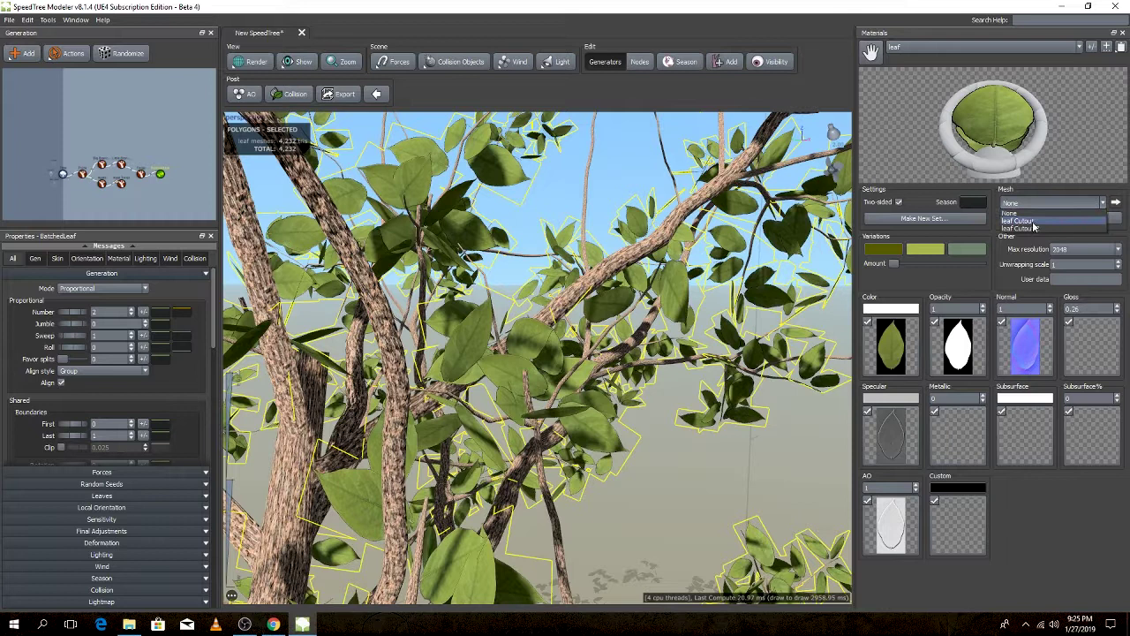
click(1038, 212)
click(1038, 205)
click(1033, 226)
click(1035, 205)
click(1028, 214)
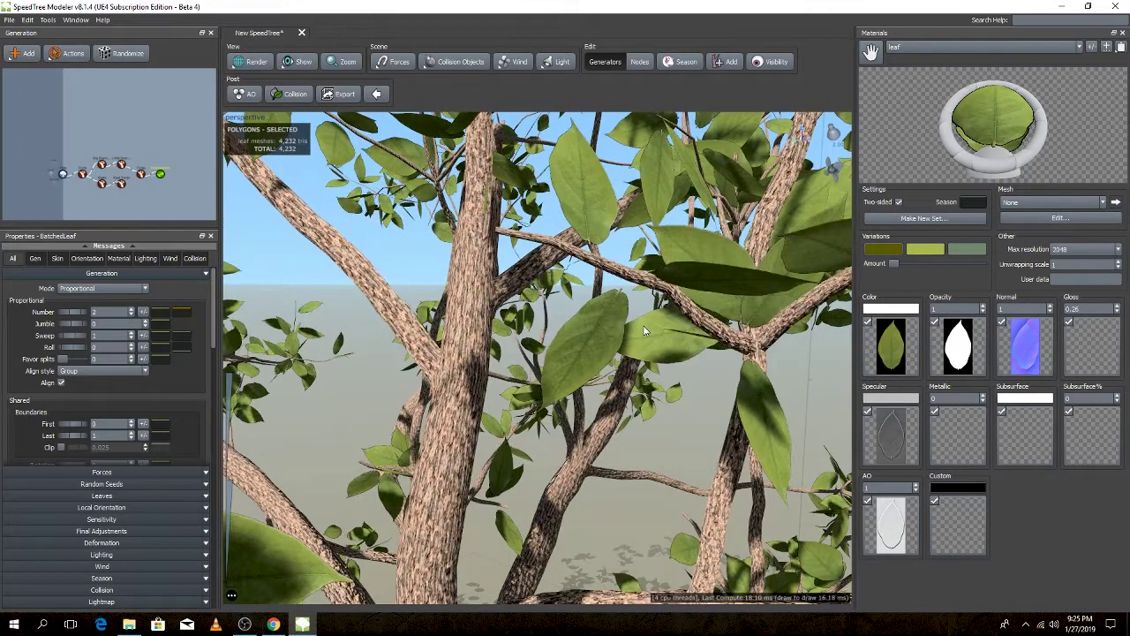
- Select the leaves and drag Favor splits up to 0.059, then orbit to inspect the result
drag(643, 331, 612, 354)
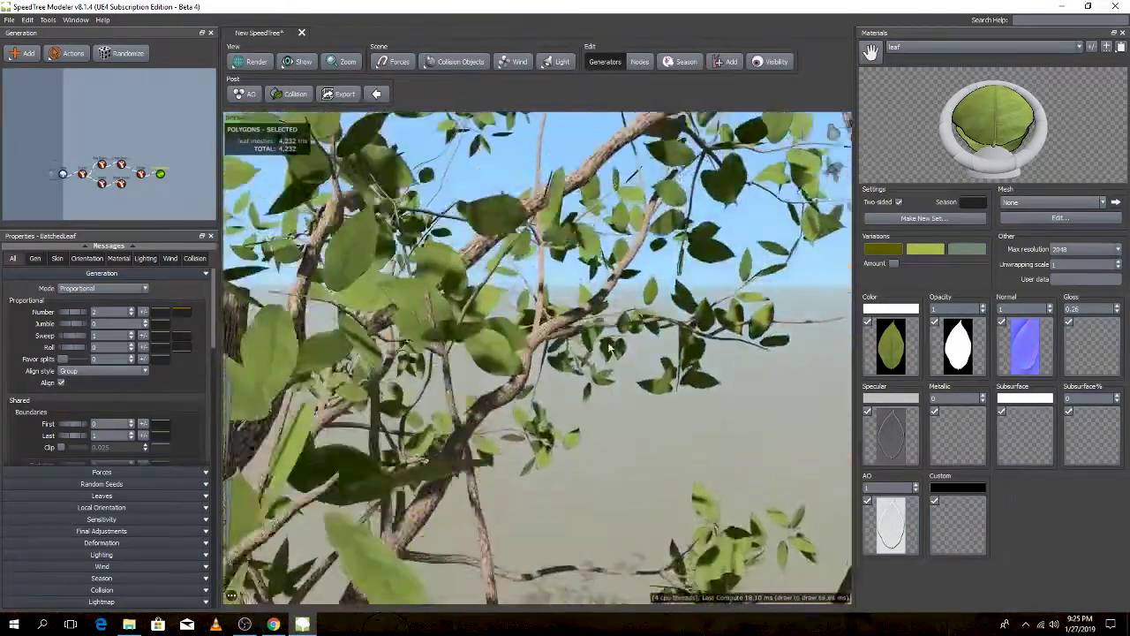
click(520, 375)
scroll(134, 402, down, 1)
scroll(134, 402, up, 1)
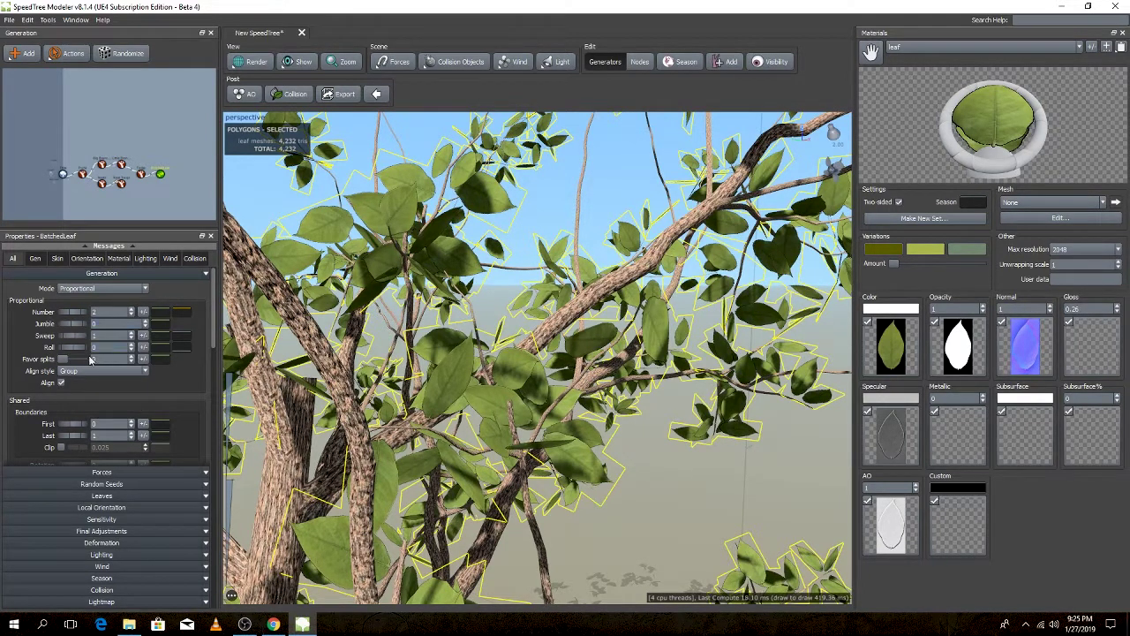
drag(65, 361, 67, 362)
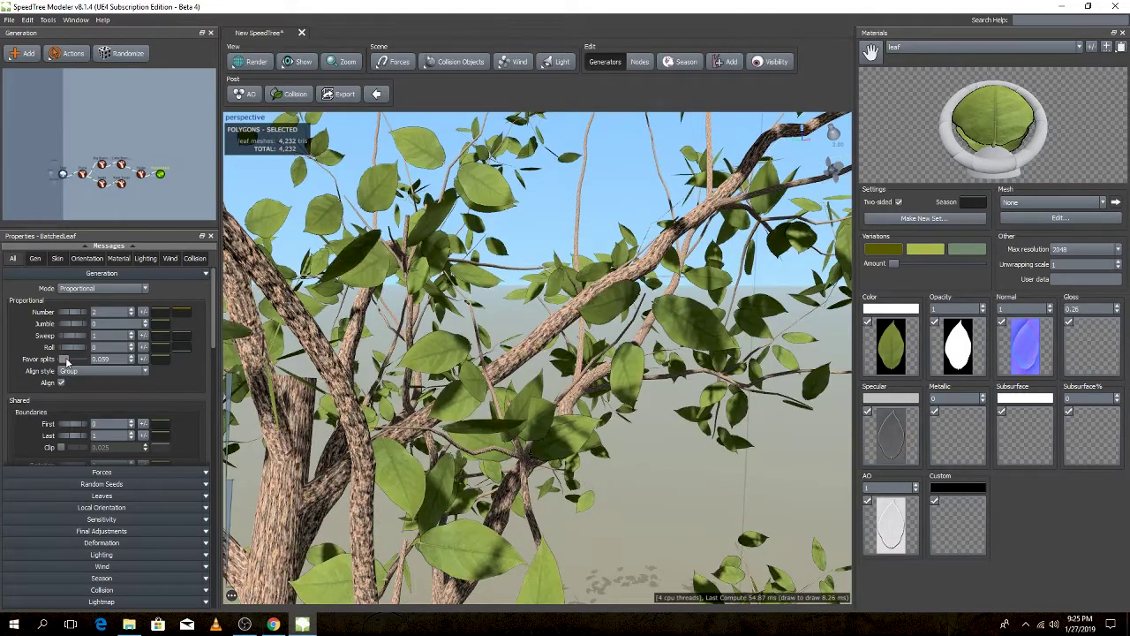
drag(415, 362, 530, 366)
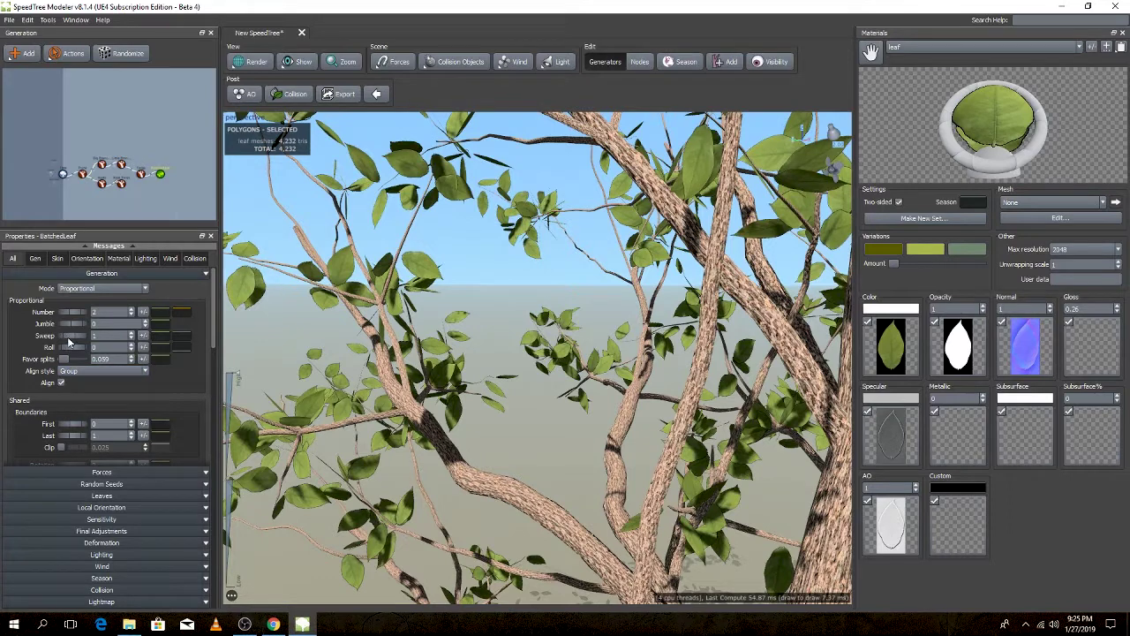
drag(501, 385, 581, 411)
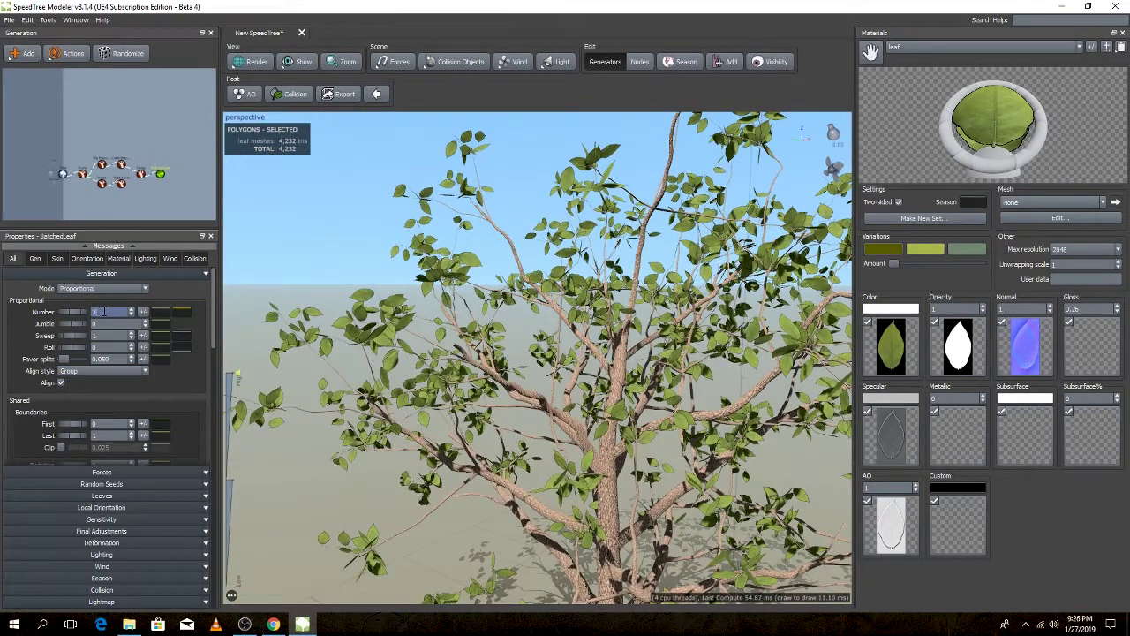
- Set the leaf Number to 3 and orbit out to view the trunk base
text(3)
key(Return)
drag(529, 353, 567, 336)
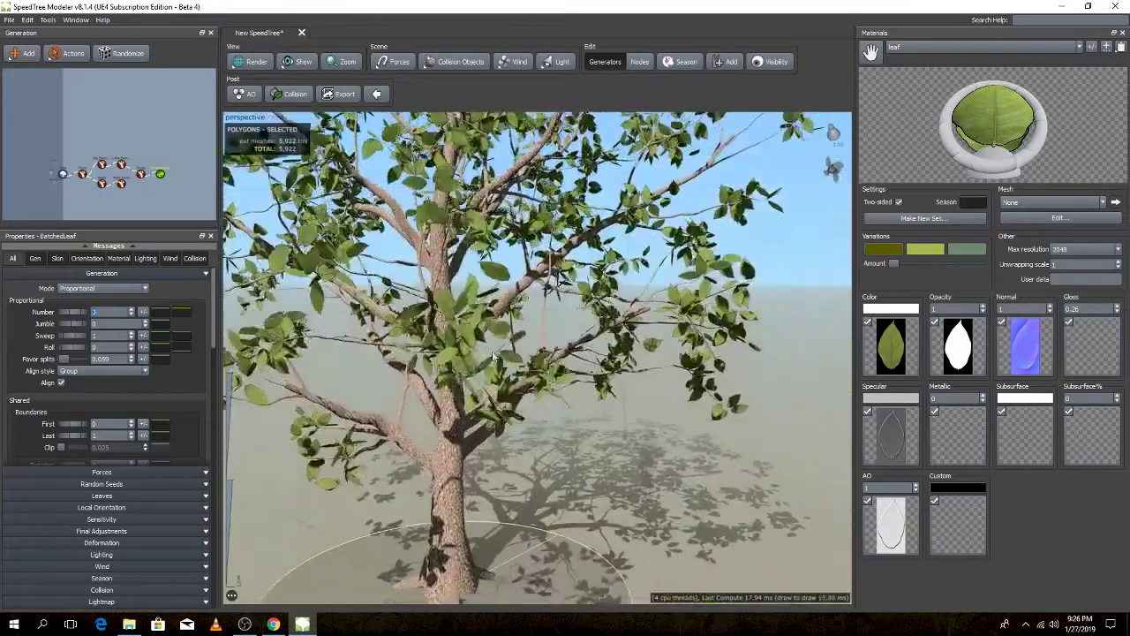
scroll(567, 335, up, 5)
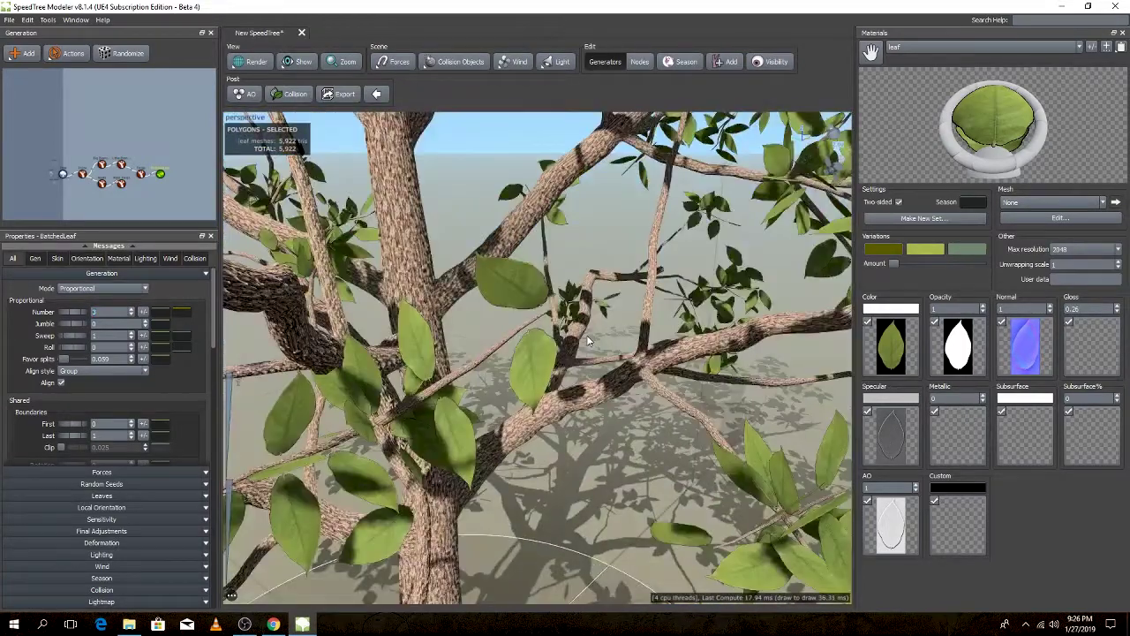
scroll(618, 335, up, 2)
scroll(621, 328, up, 2)
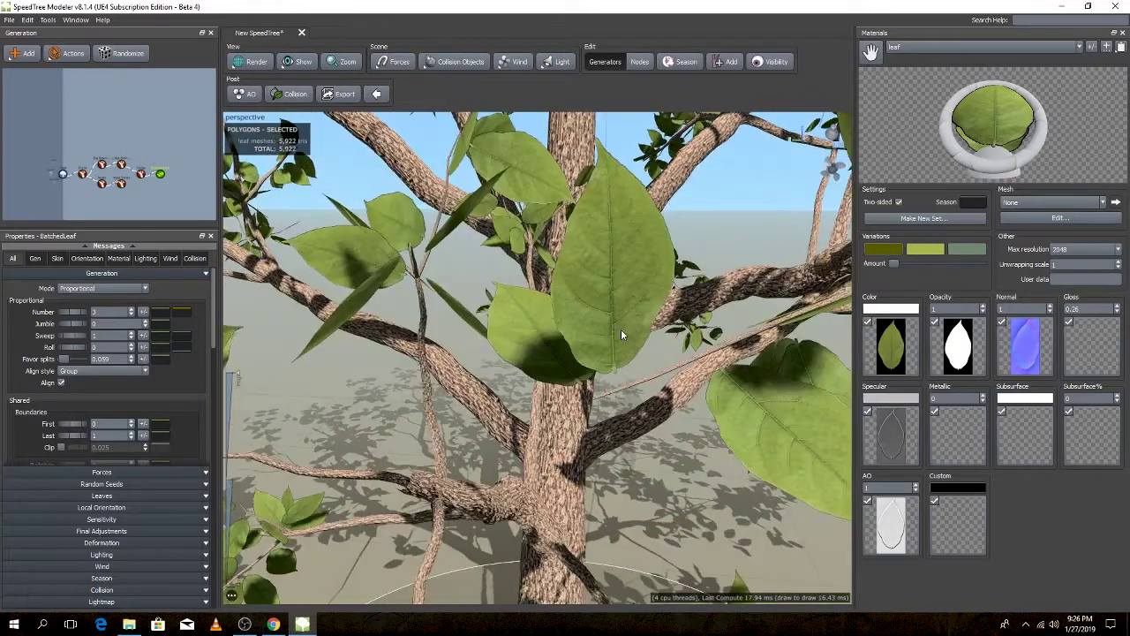
scroll(620, 328, up, 1)
drag(621, 336, 593, 373)
- Select the leaves and check the Skin settings before returning to All
click(594, 374)
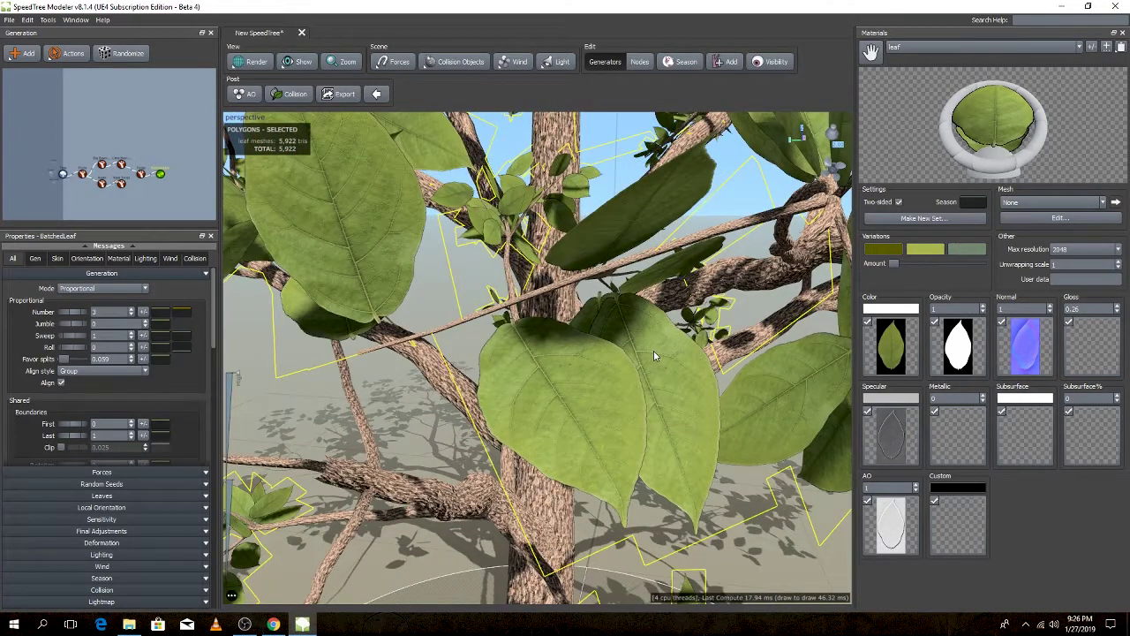
click(57, 257)
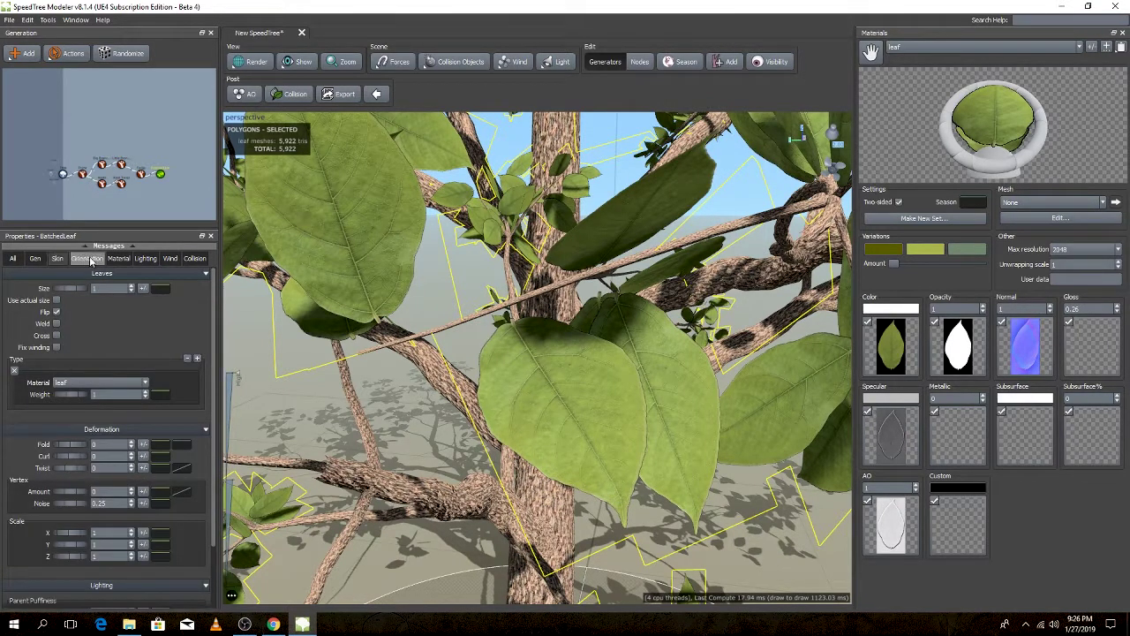
click(11, 260)
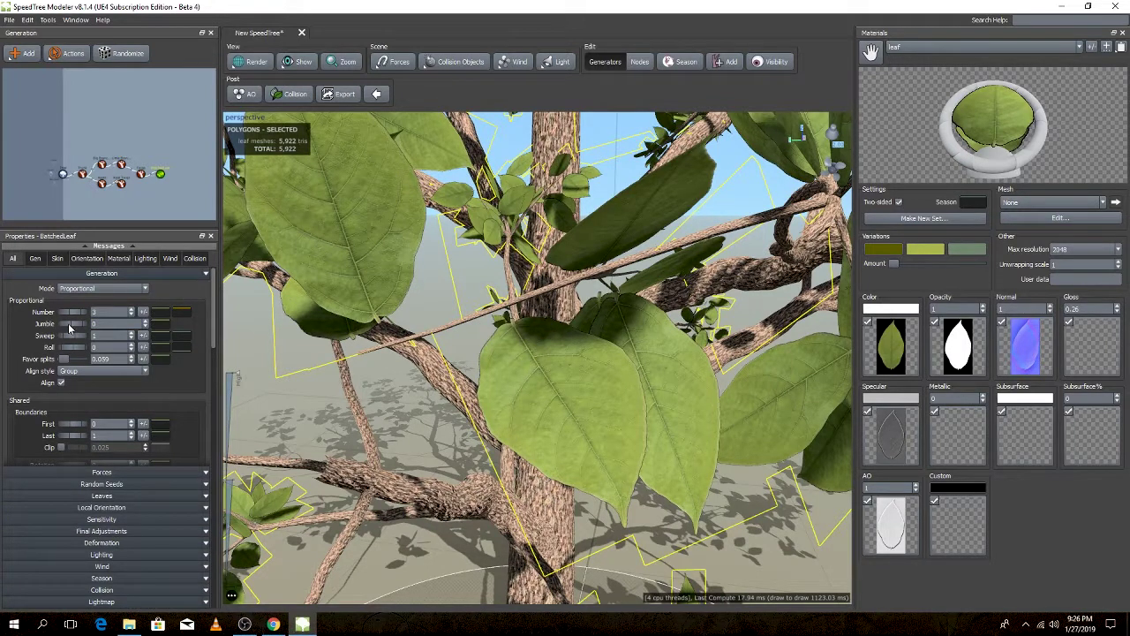
- Adjust leaf Jumble, set Sweep to 0.95 and Roll to 0.06
drag(69, 328, 98, 328)
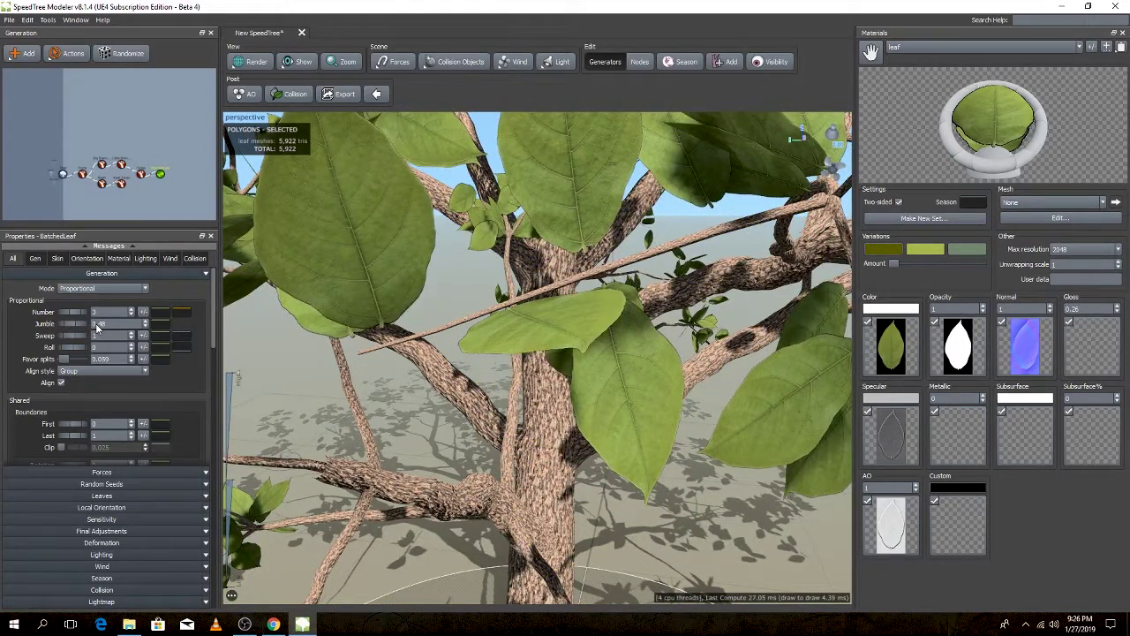
scroll(500, 362, down, 3)
scroll(500, 362, down, 2)
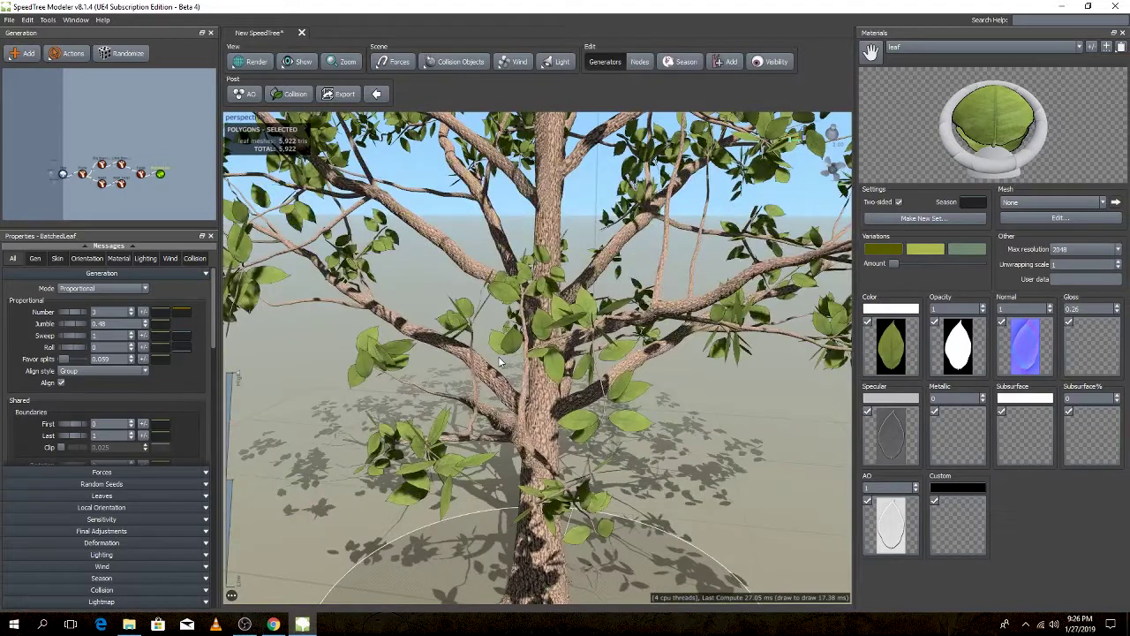
drag(71, 327, 75, 327)
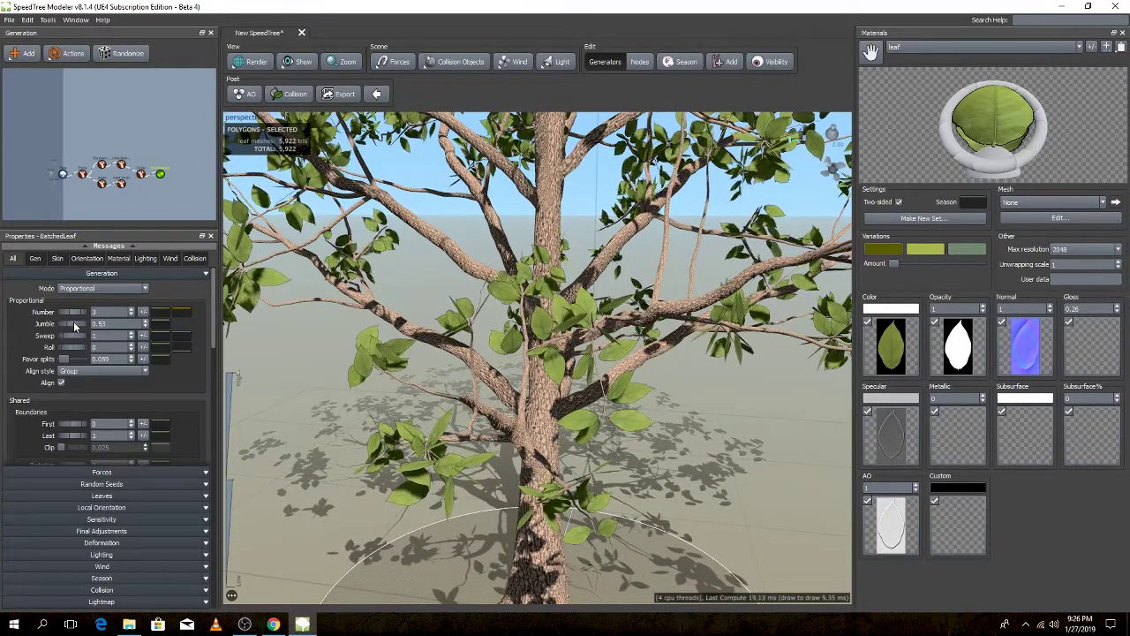
drag(71, 338, 70, 339)
click(75, 351)
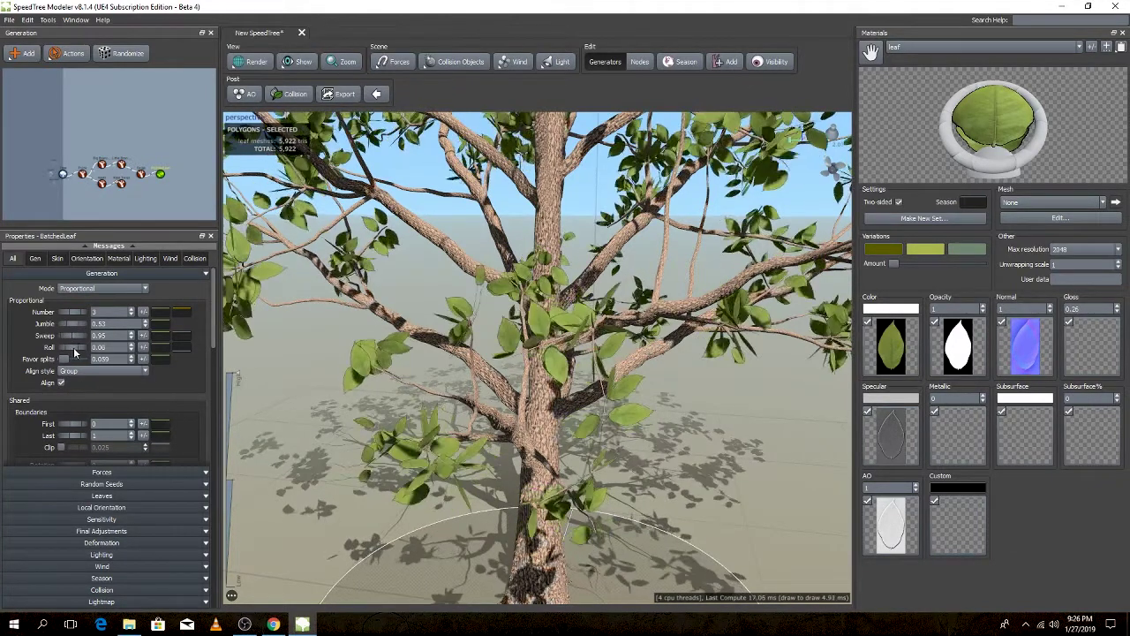
drag(75, 351, 75, 352)
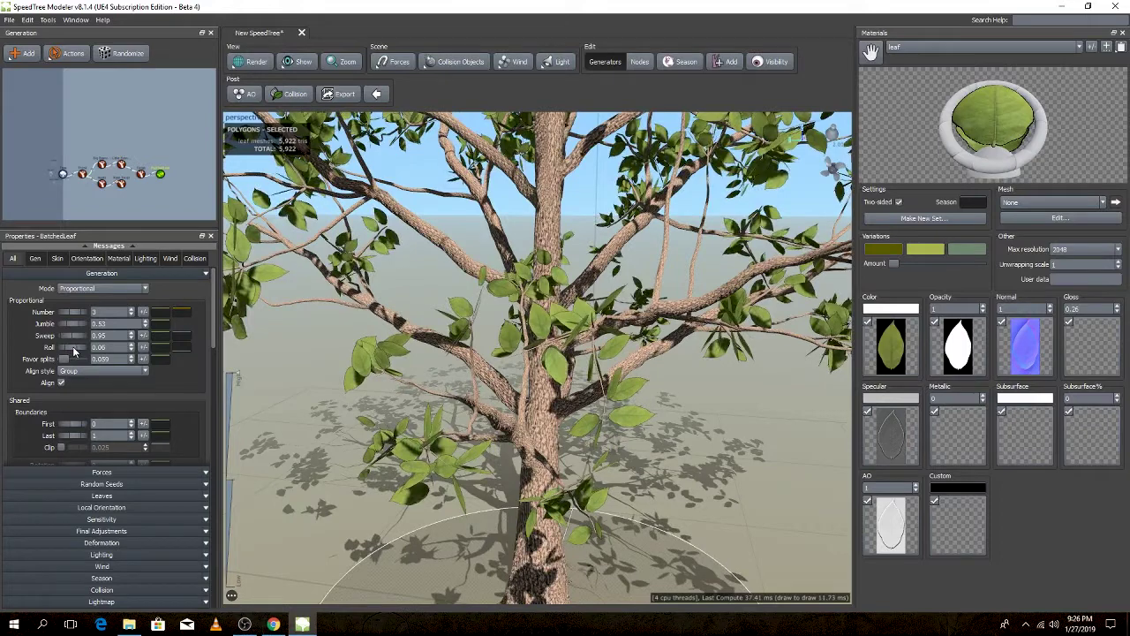
scroll(455, 392, up, 5)
scroll(456, 391, down, 8)
scroll(457, 390, up, 2)
scroll(456, 390, up, 3)
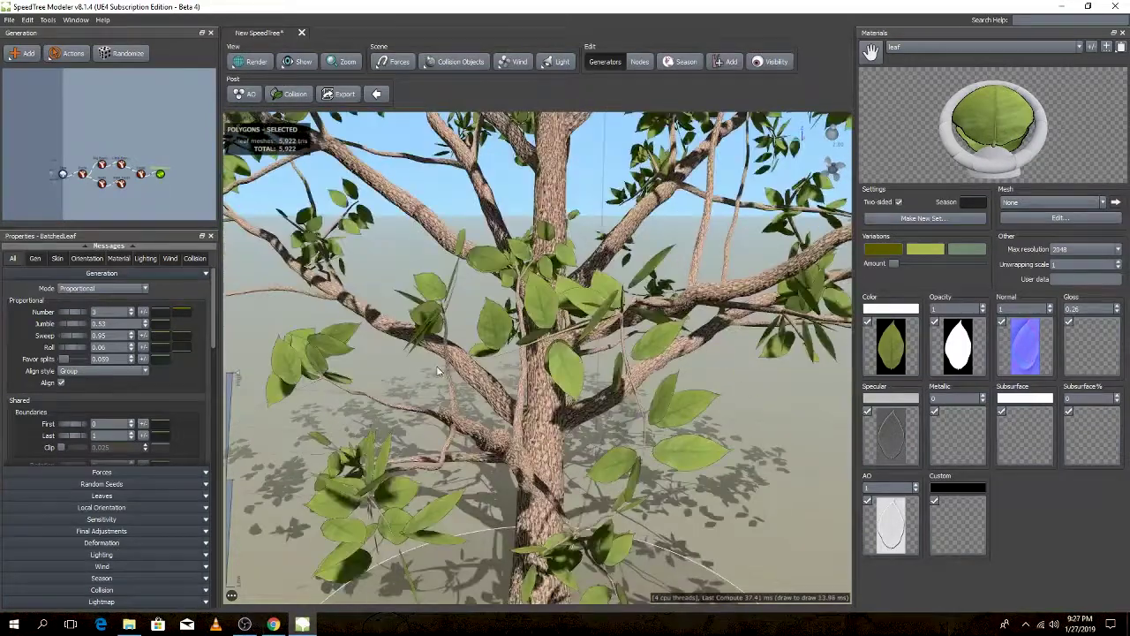
- Raise the leaf Number and set Jumble to 0.73, reaching 6,182 leaf triangles
drag(438, 371, 642, 416)
scroll(541, 412, up, 3)
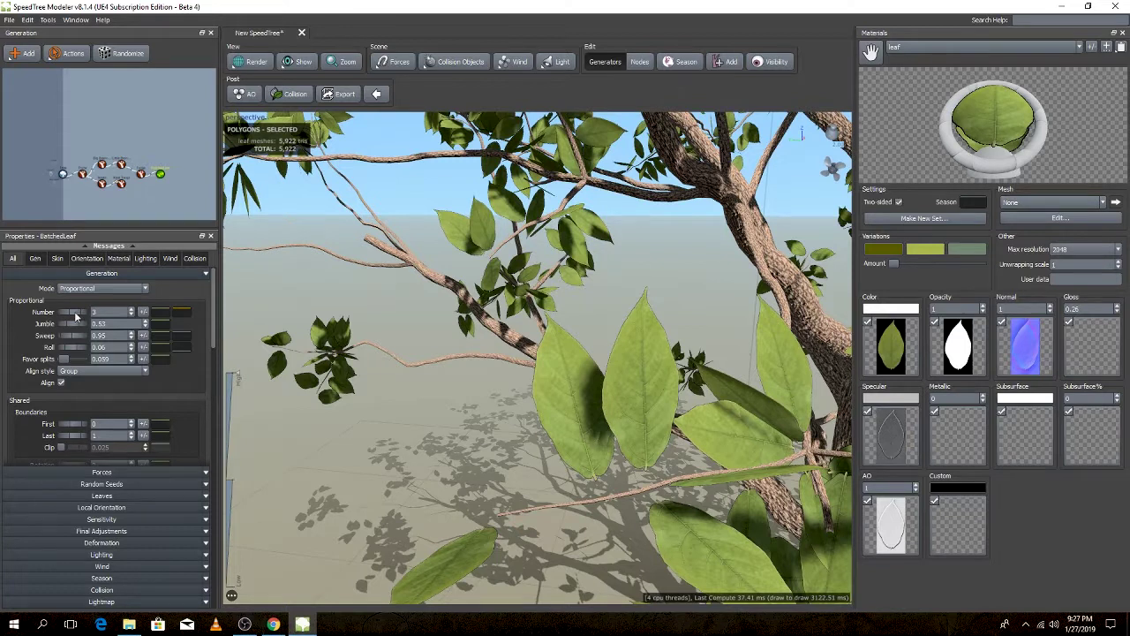
drag(76, 316, 83, 313)
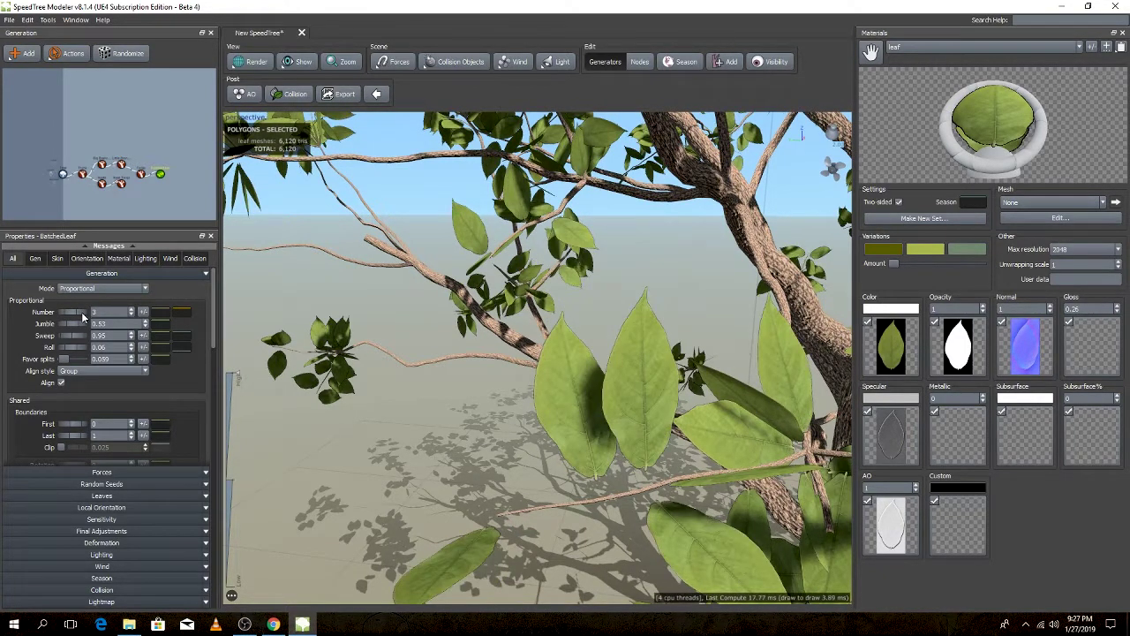
drag(76, 326, 82, 329)
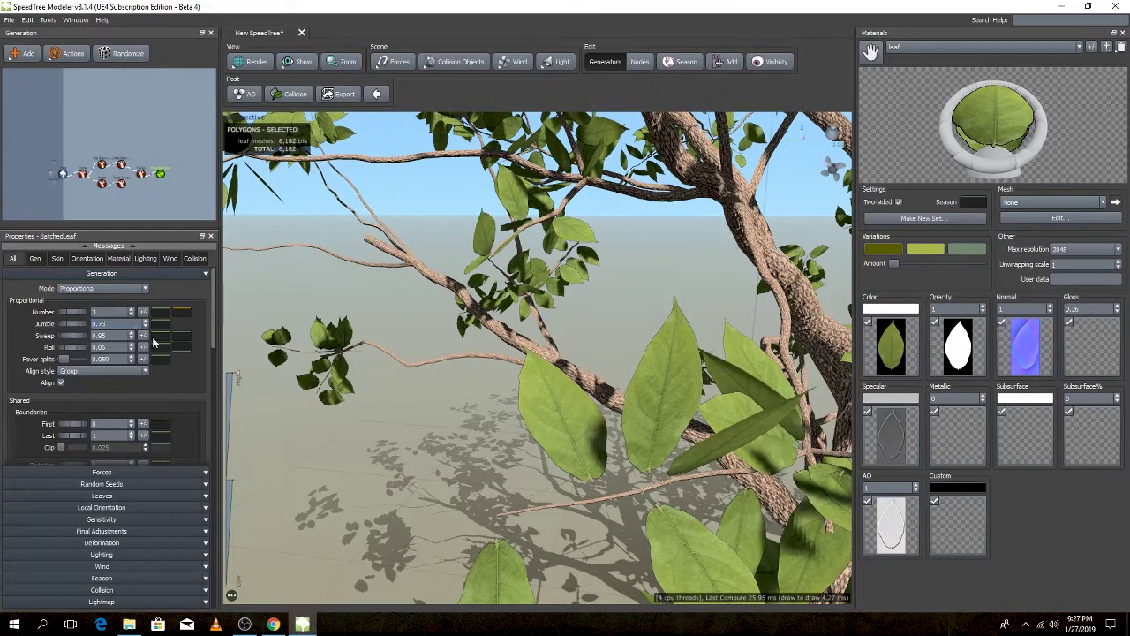
scroll(154, 344, down, 1)
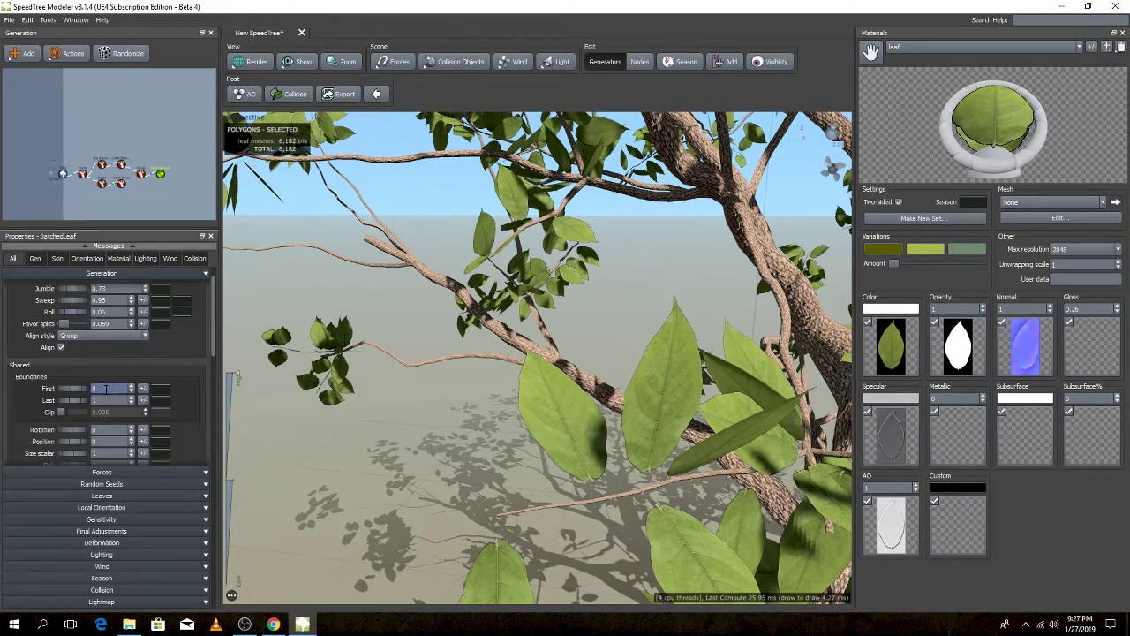
- Shift where the leaves start along the branches and sink them slightly, around 0.07
drag(76, 394, 84, 402)
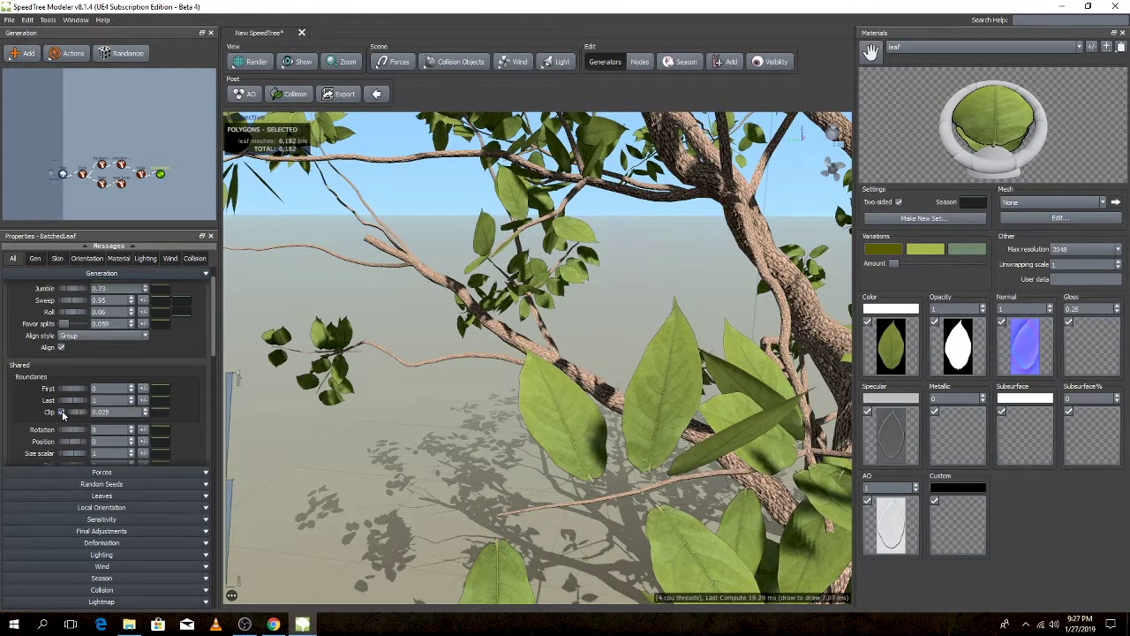
scroll(88, 413, down, 2)
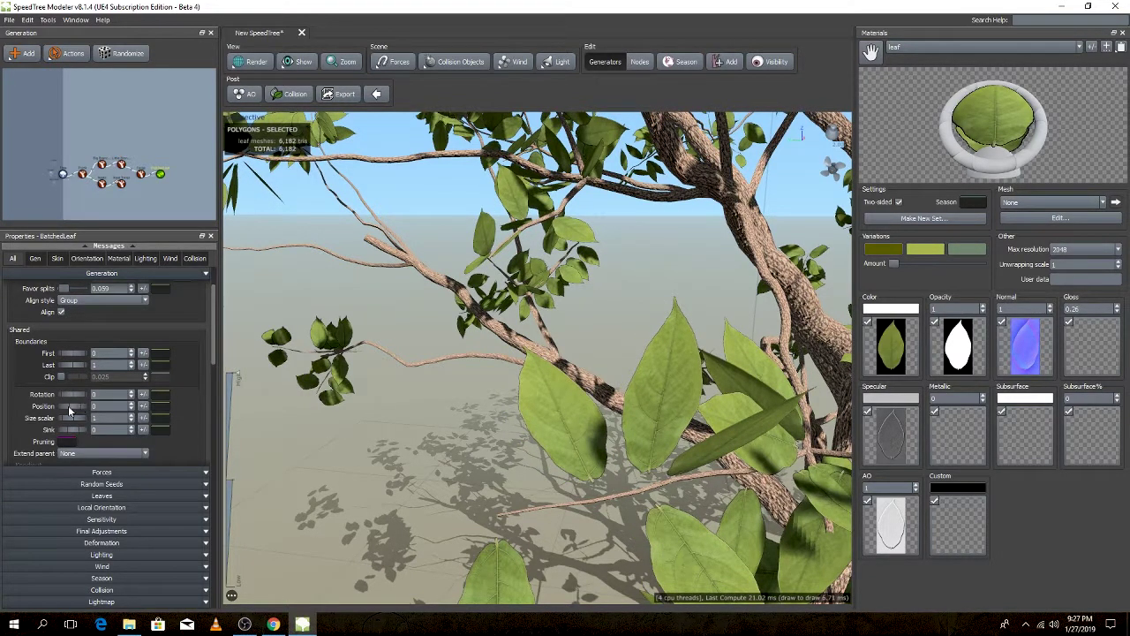
click(71, 409)
drag(72, 409, 77, 411)
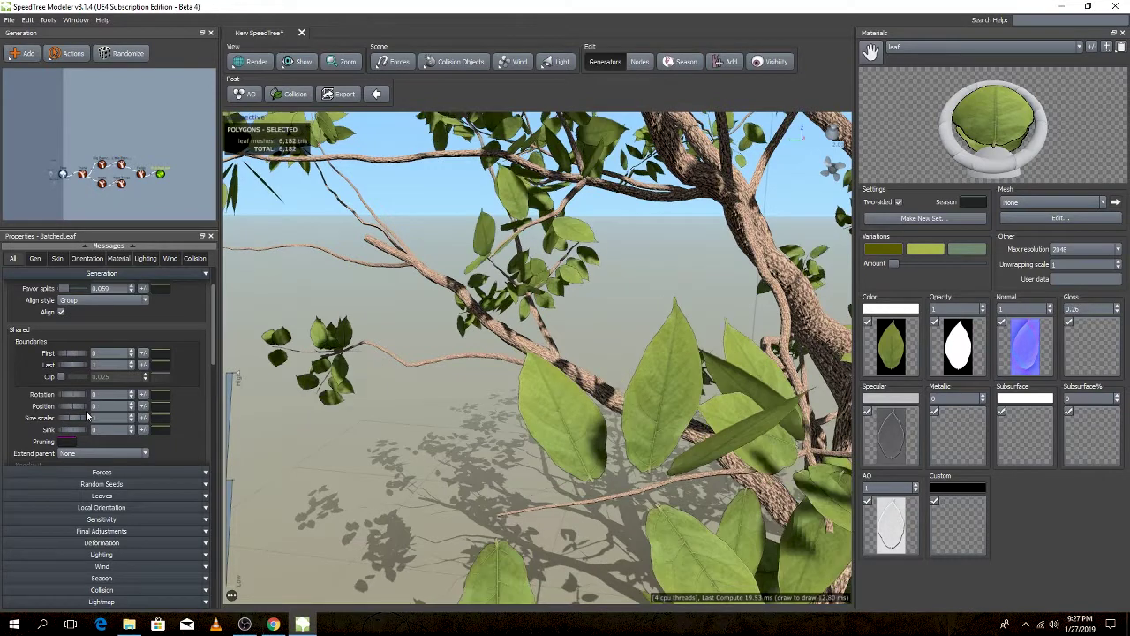
click(76, 433)
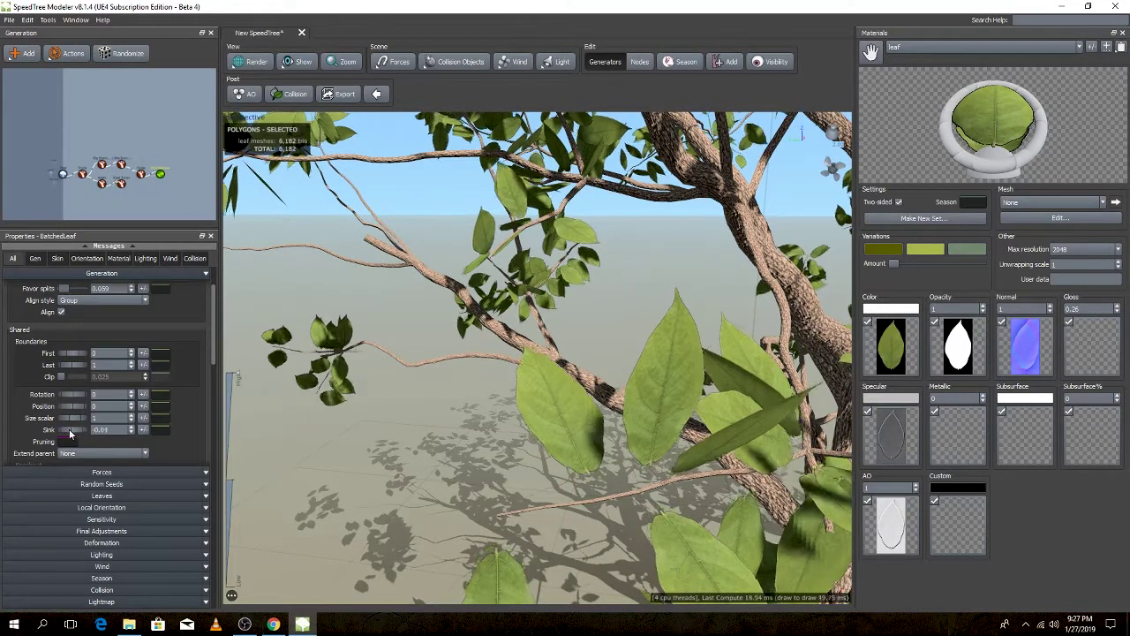
drag(76, 433, 78, 431)
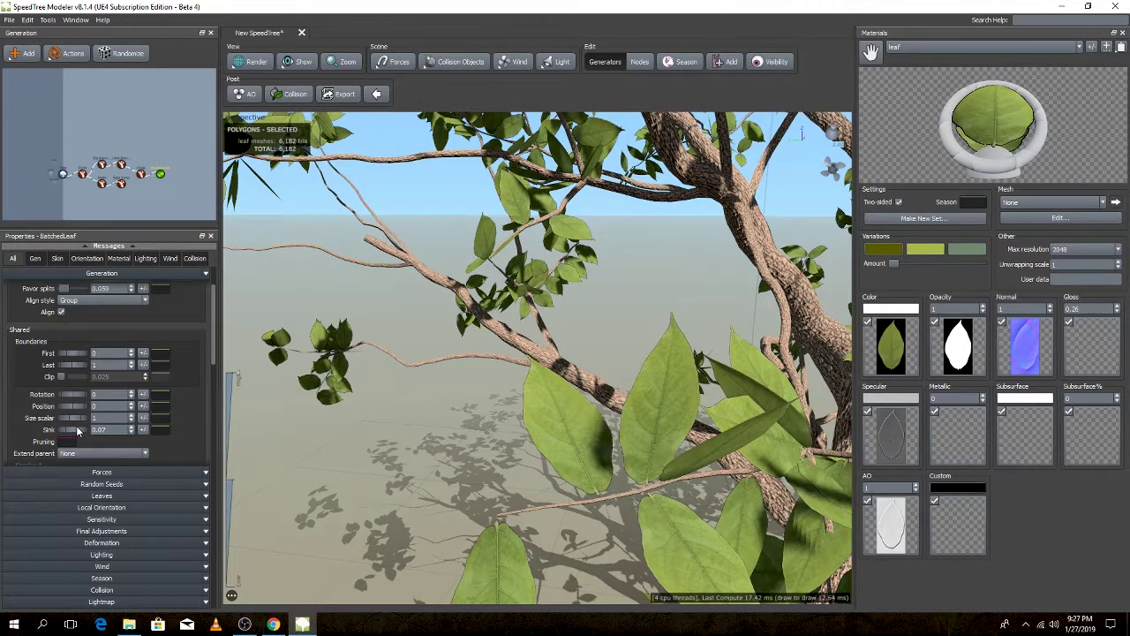
drag(78, 431, 79, 430)
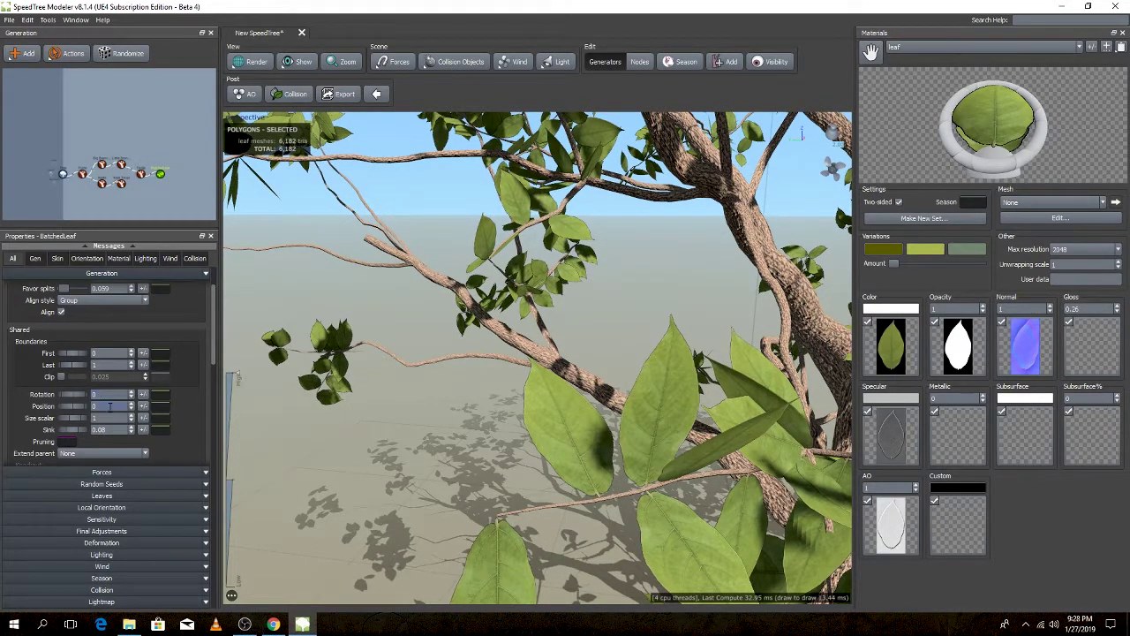
- Try Breaks only for Extend parent, then revert it to None
scroll(109, 405, down, 1)
click(97, 418)
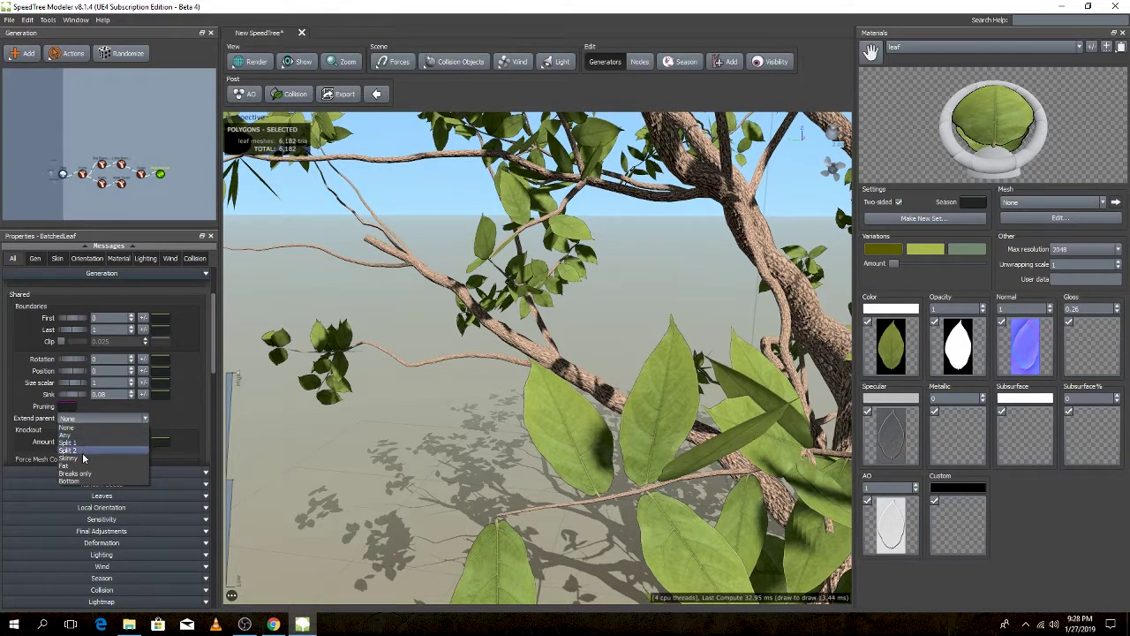
click(84, 474)
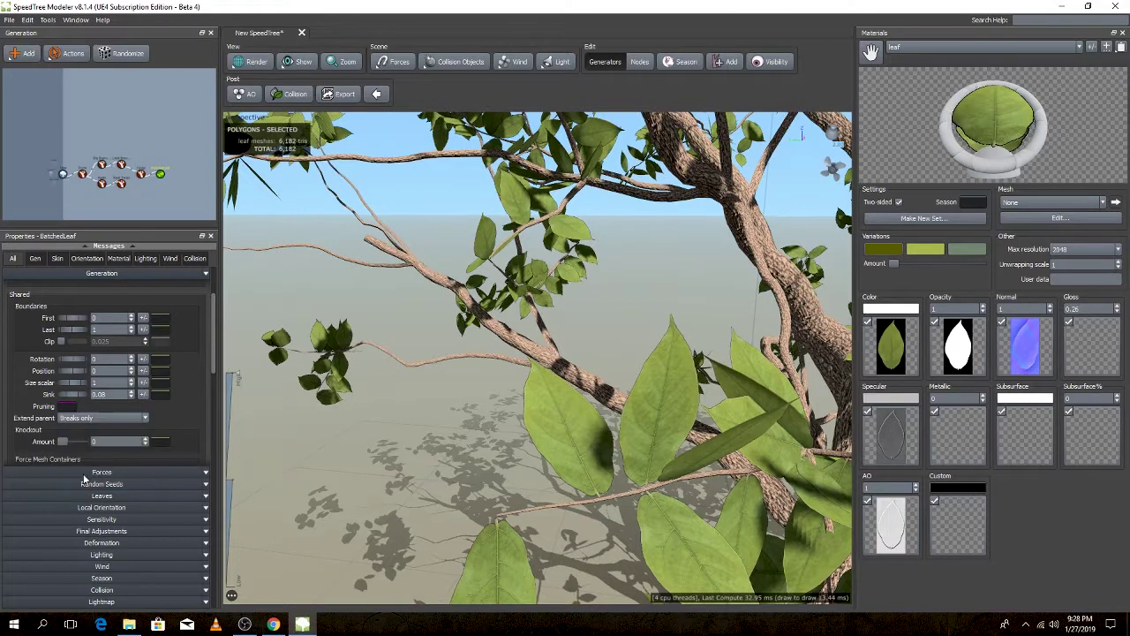
click(98, 419)
click(91, 430)
- Rotate the leaves to 0.11 under Shared
scroll(65, 463, down, 2)
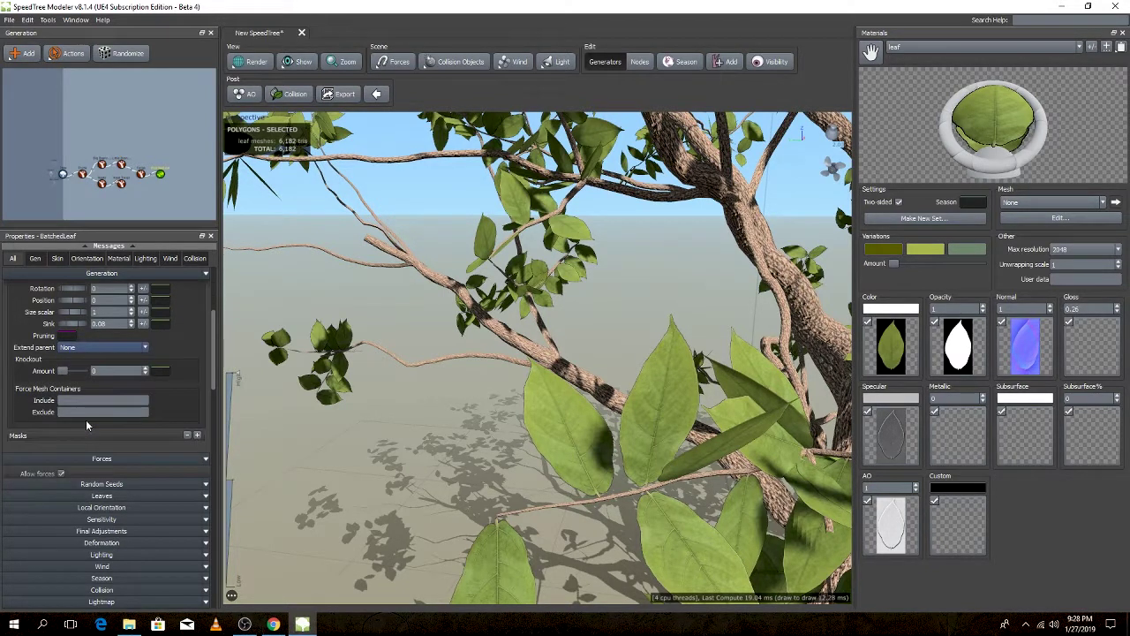
scroll(86, 420, up, 2)
scroll(86, 419, up, 1)
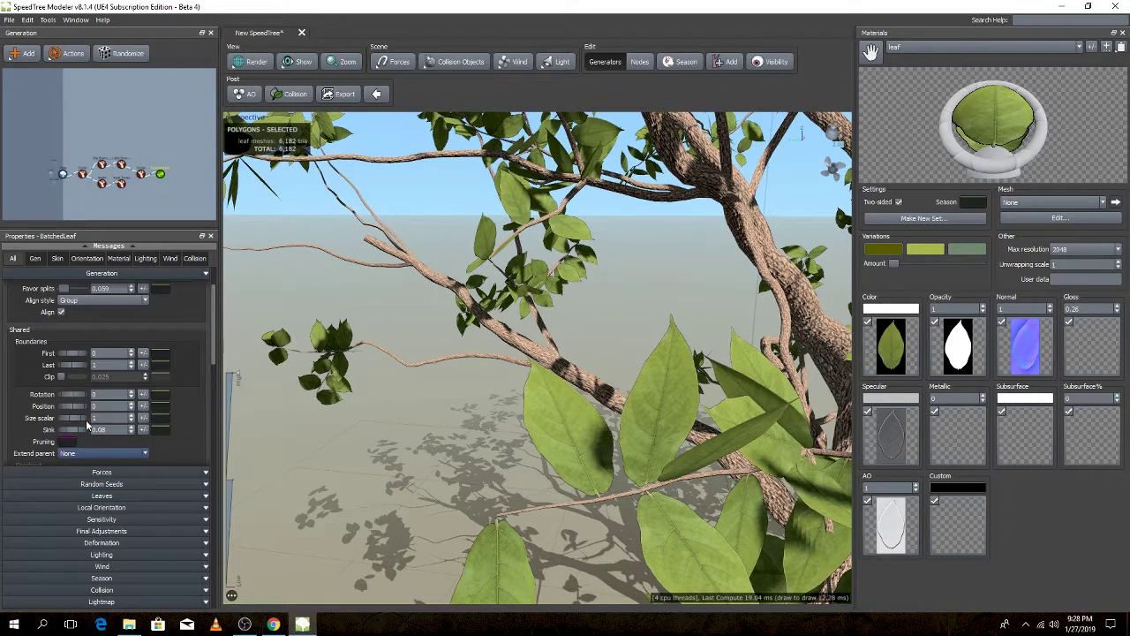
drag(69, 399, 76, 398)
- Select the leaves on the tree and bring up the leaf distribution Mode list
drag(424, 406, 467, 411)
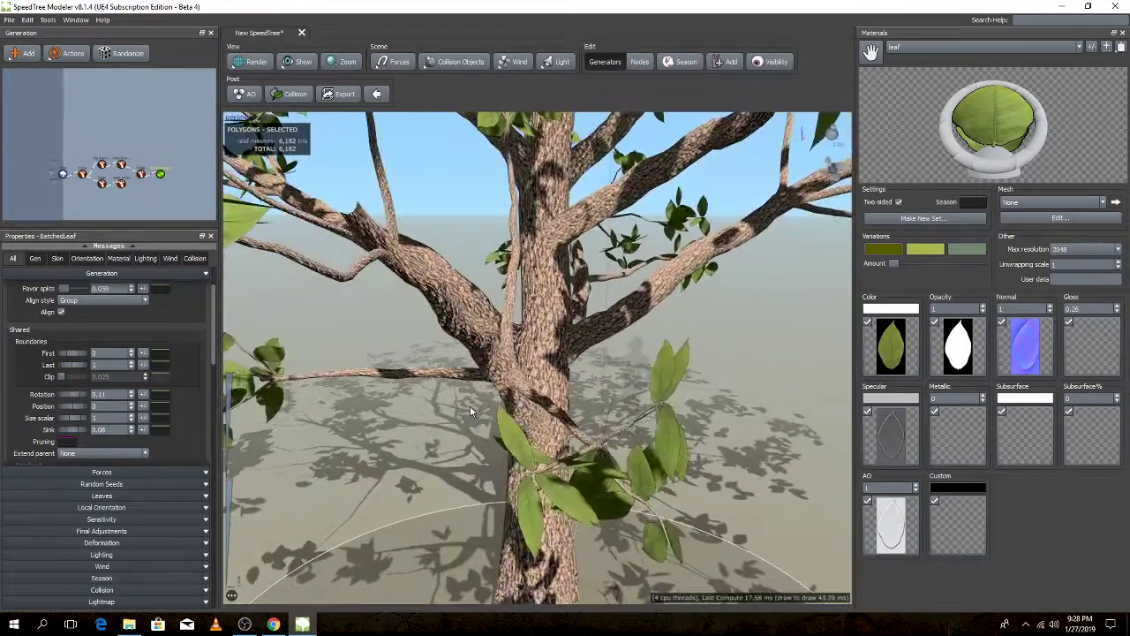
scroll(106, 365, up, 2)
mouse_move(635, 421)
mouse_down()
mouse_move(656, 395)
mouse_move(638, 386)
mouse_up()
click(638, 386)
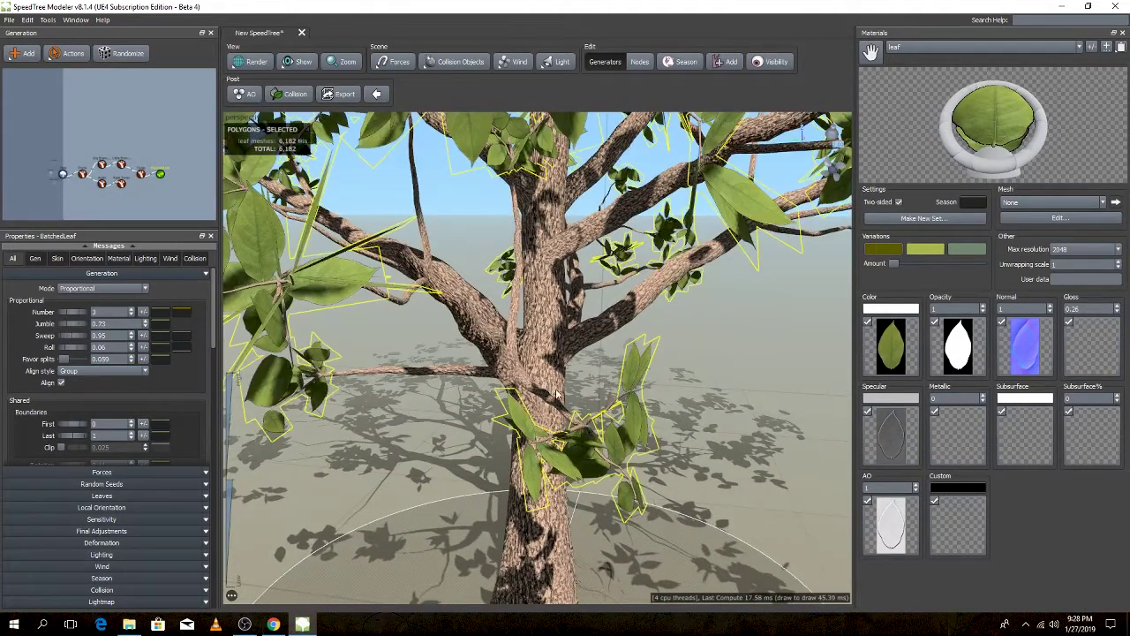
click(103, 289)
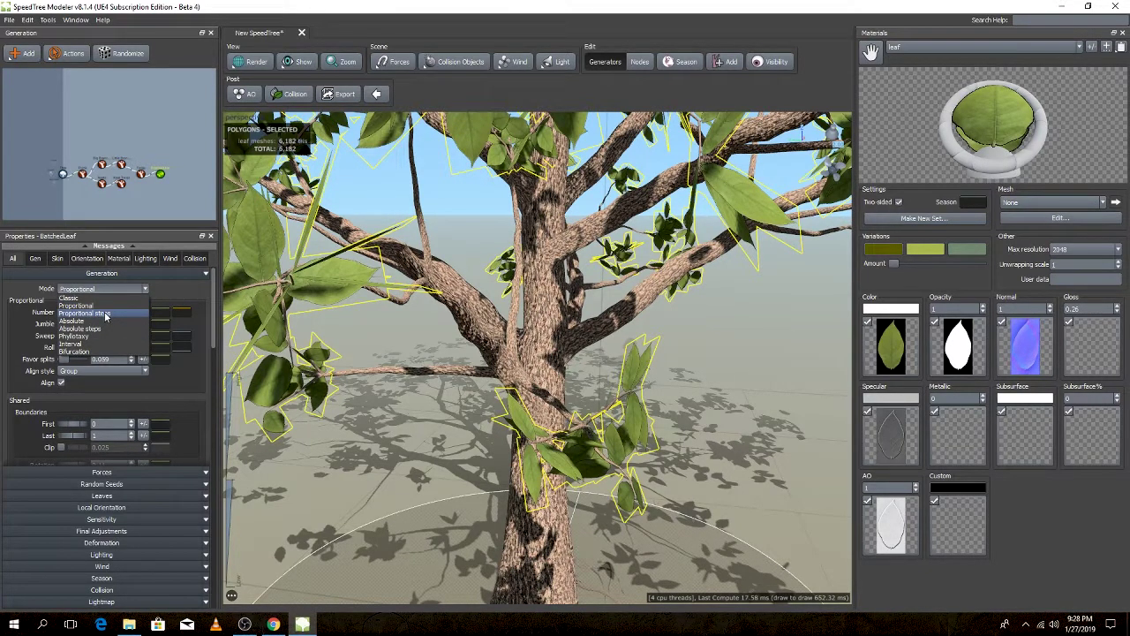
- Compare Proportional steps, Bifurcation and Absolute steps leaf distribution, then settle on Proportional
click(105, 314)
click(102, 289)
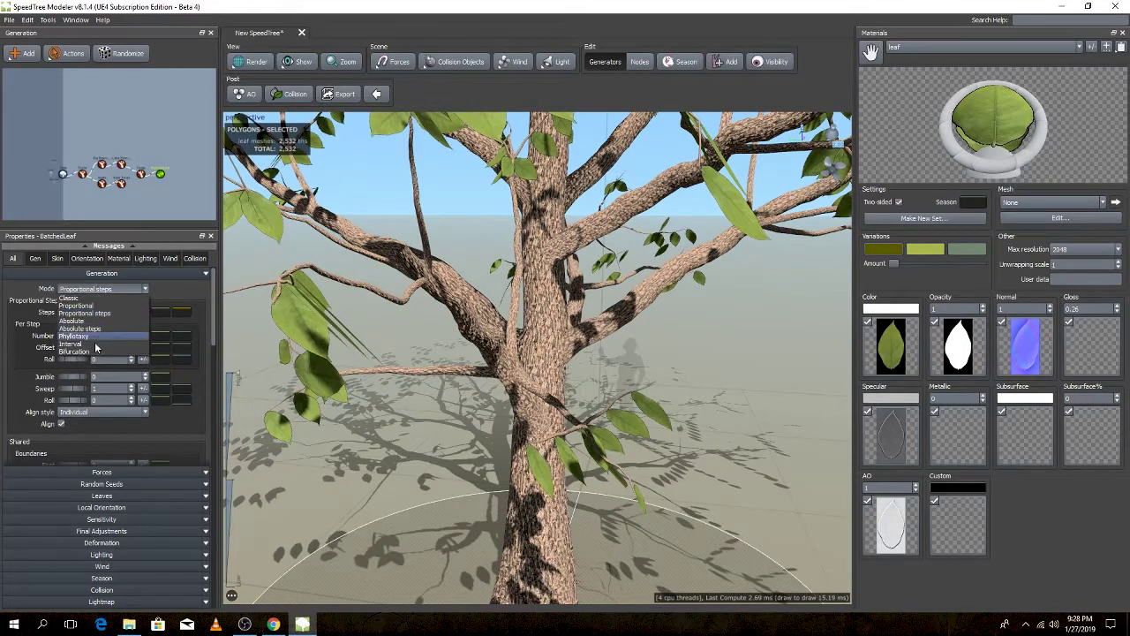
click(101, 353)
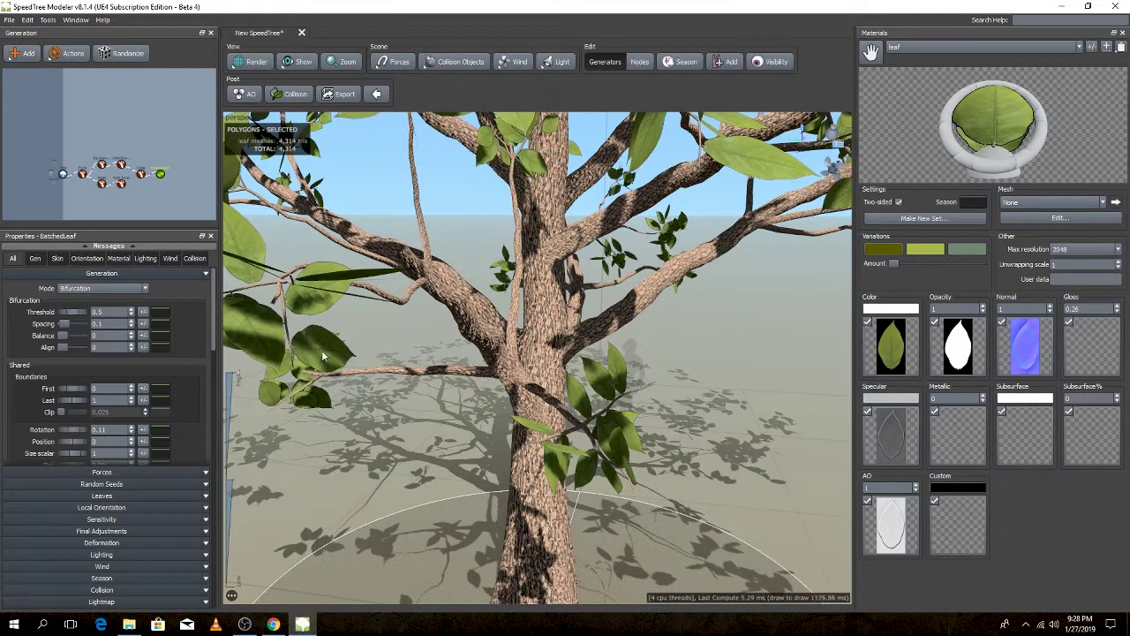
click(102, 288)
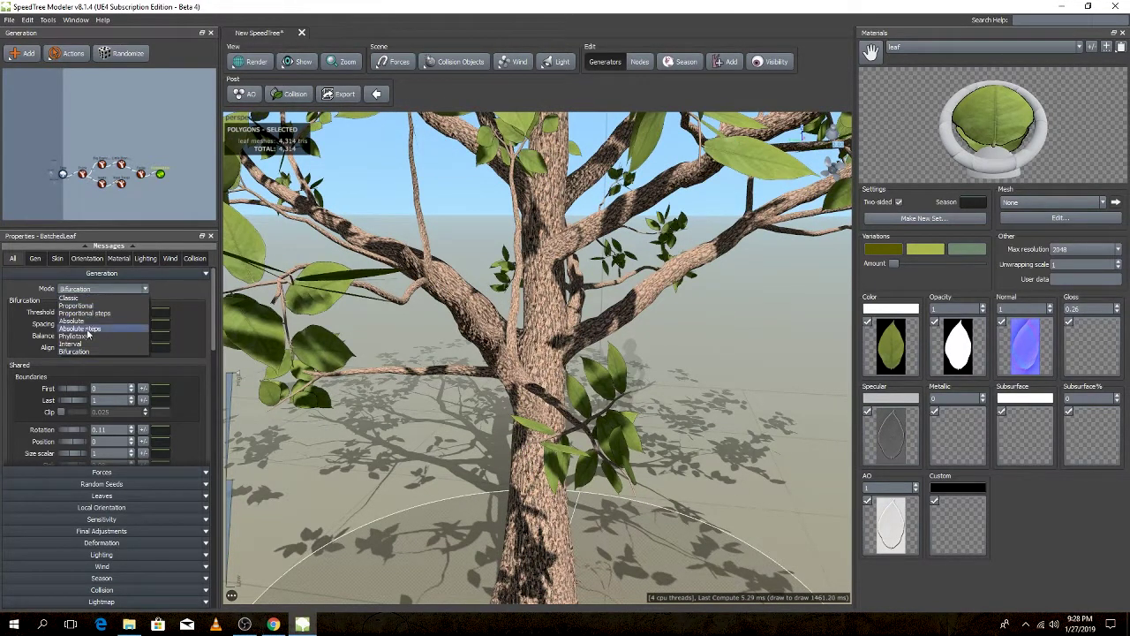
click(87, 328)
click(103, 288)
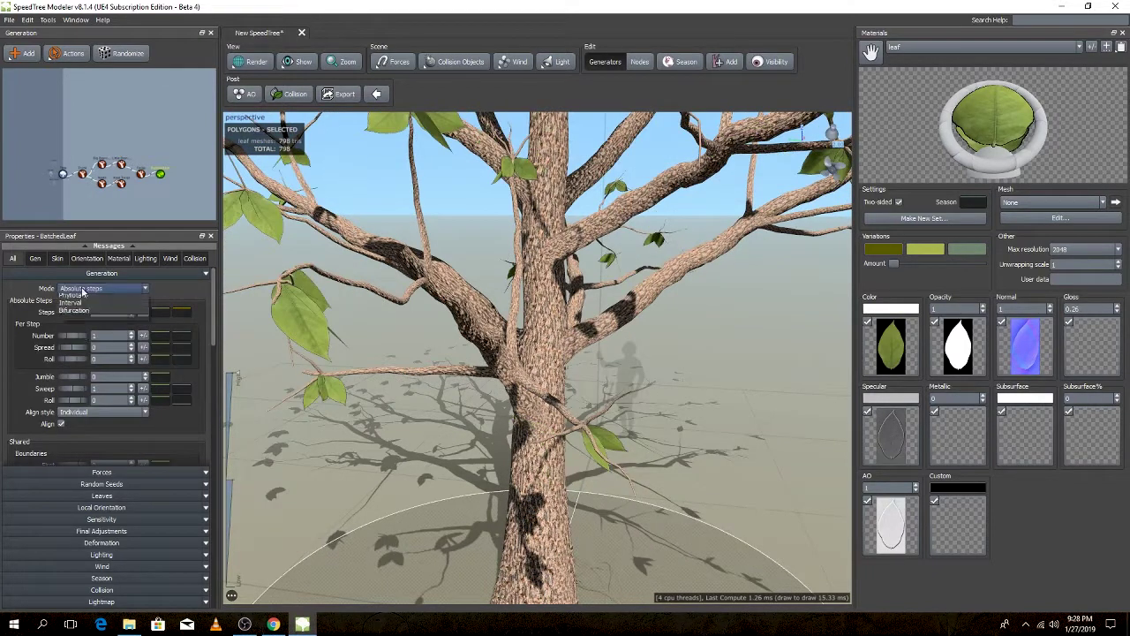
click(85, 306)
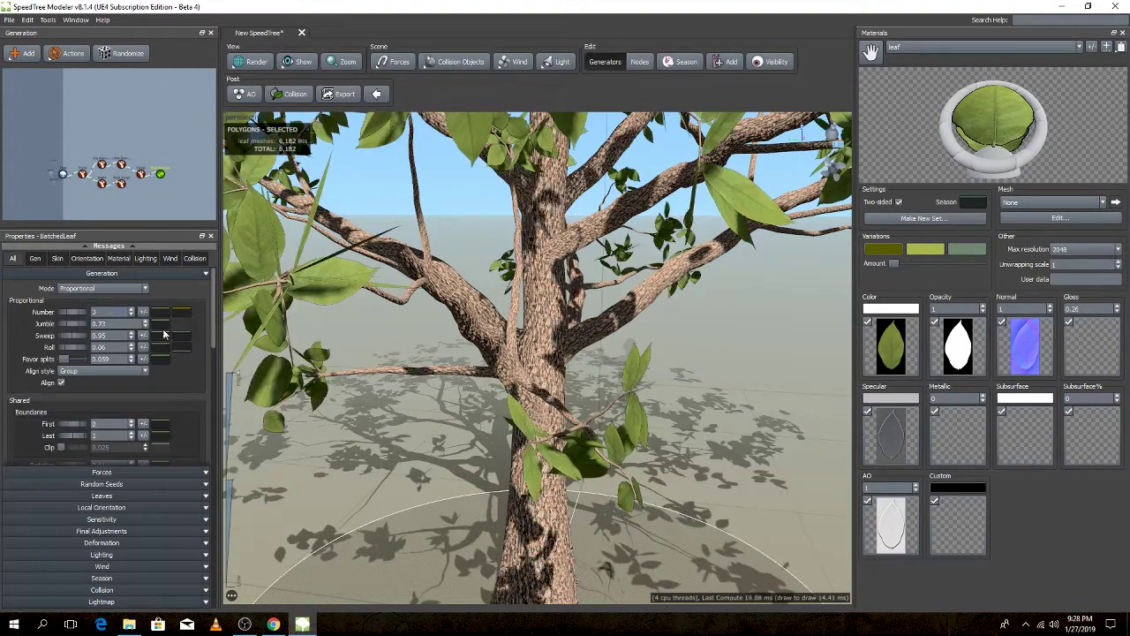
scroll(440, 343, up, 5)
- Raise the leaf jumble to about 0.85 while viewing the trunk
scroll(415, 518, up, 5)
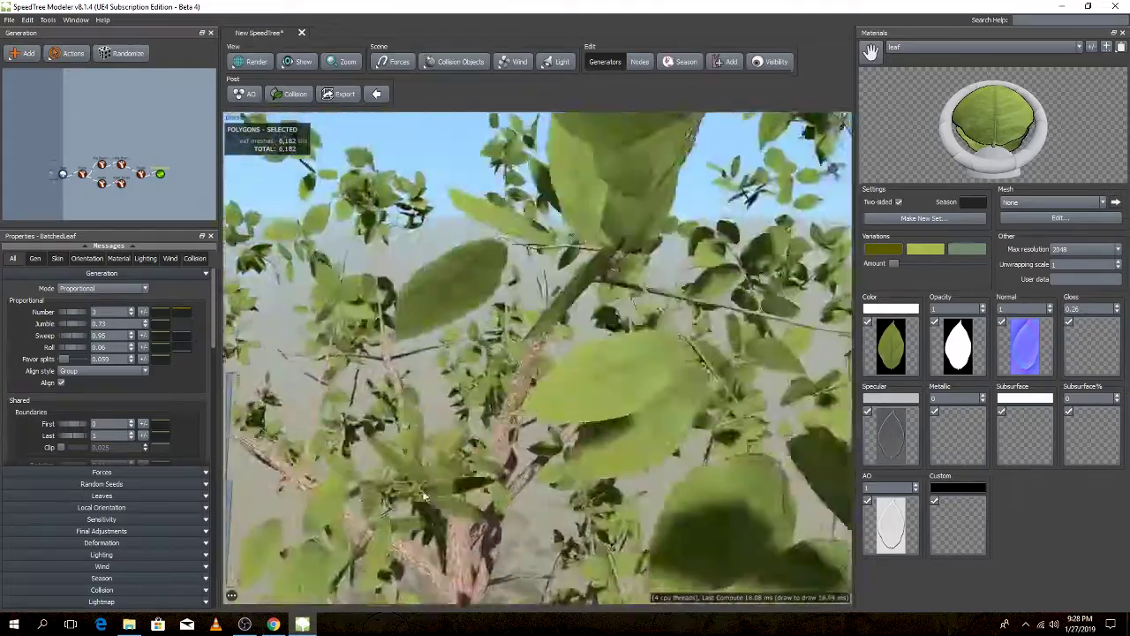
scroll(416, 518, up, 3)
mouse_move(417, 504)
mouse_down()
mouse_move(435, 402)
mouse_move(411, 309)
mouse_up()
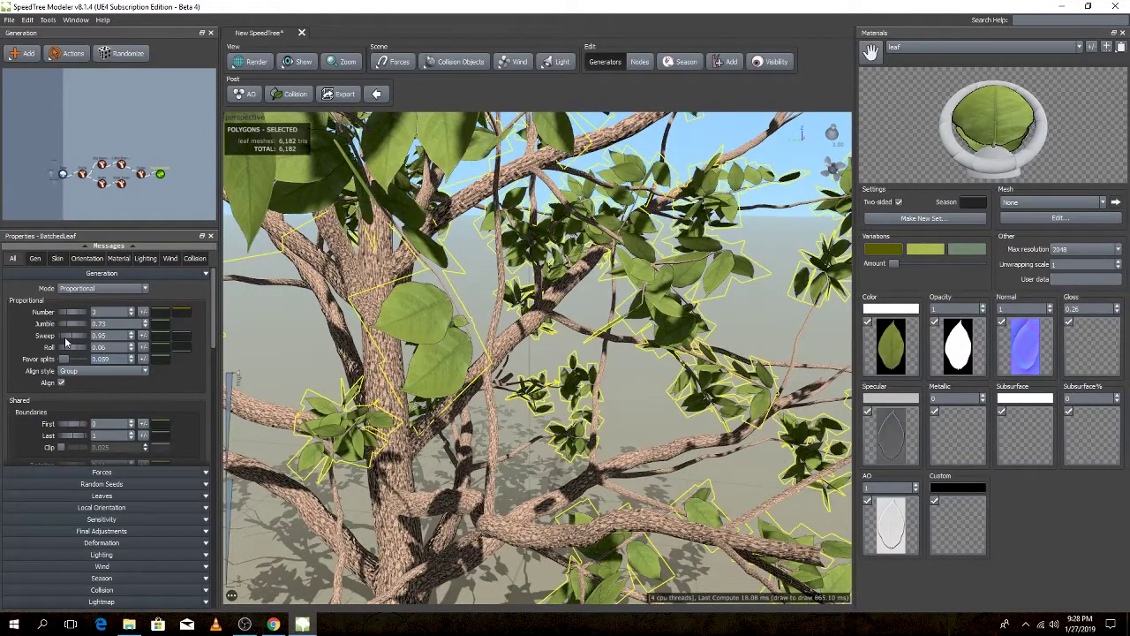
mouse_move(70, 324)
mouse_down()
mouse_move(25, 331)
mouse_move(64, 326)
mouse_move(75, 351)
mouse_up()
- Orbit up into the canopy and select the Little Branches generator
mouse_move(442, 346)
mouse_down()
mouse_move(465, 471)
mouse_move(482, 458)
mouse_move(582, 463)
mouse_up()
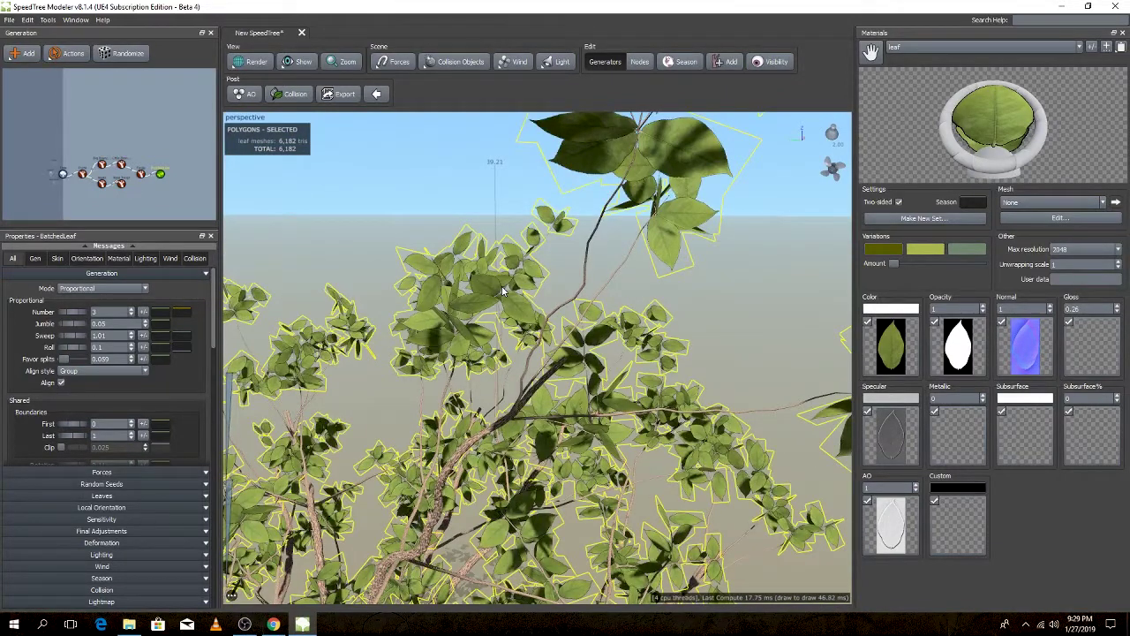
drag(503, 290, 463, 208)
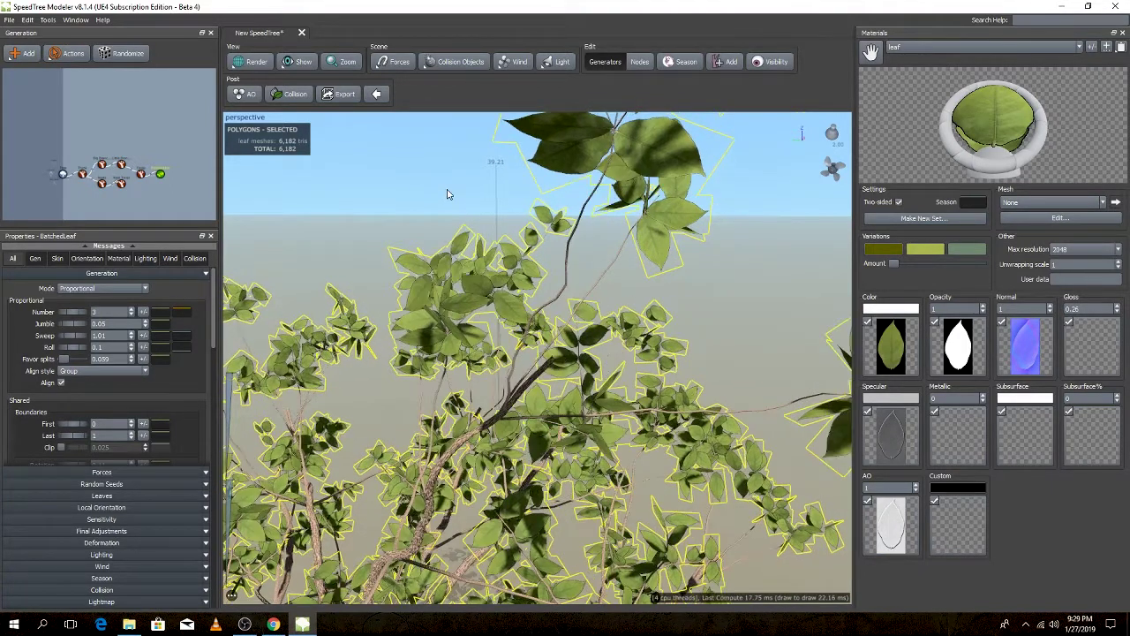
click(121, 164)
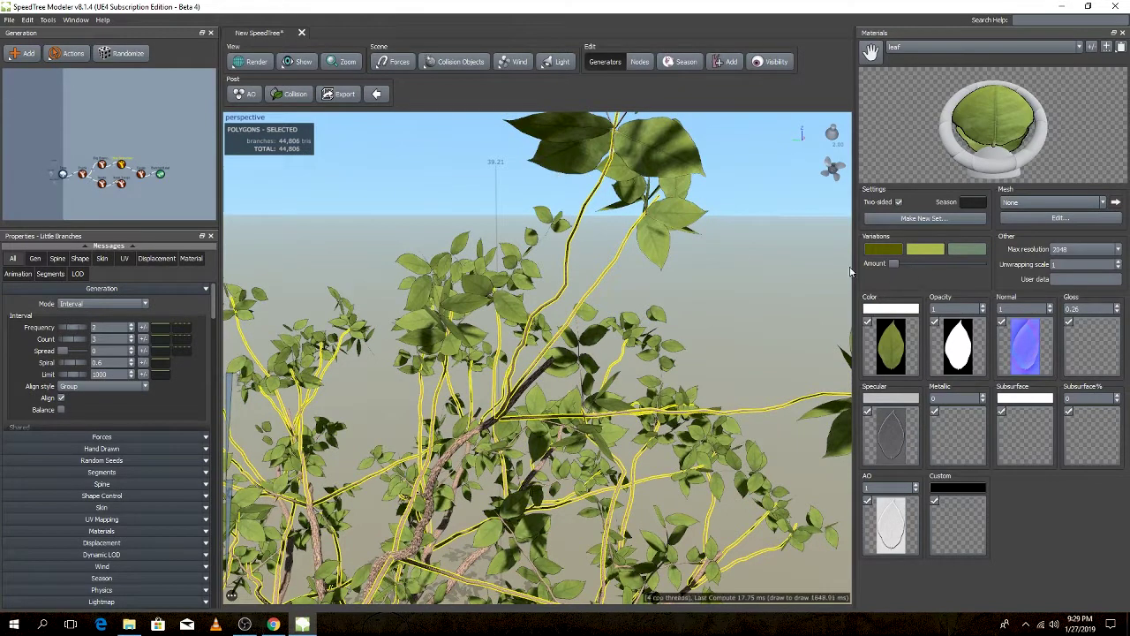
- Clear the selection and check the leaf material's mesh list, keeping no mesh
click(734, 248)
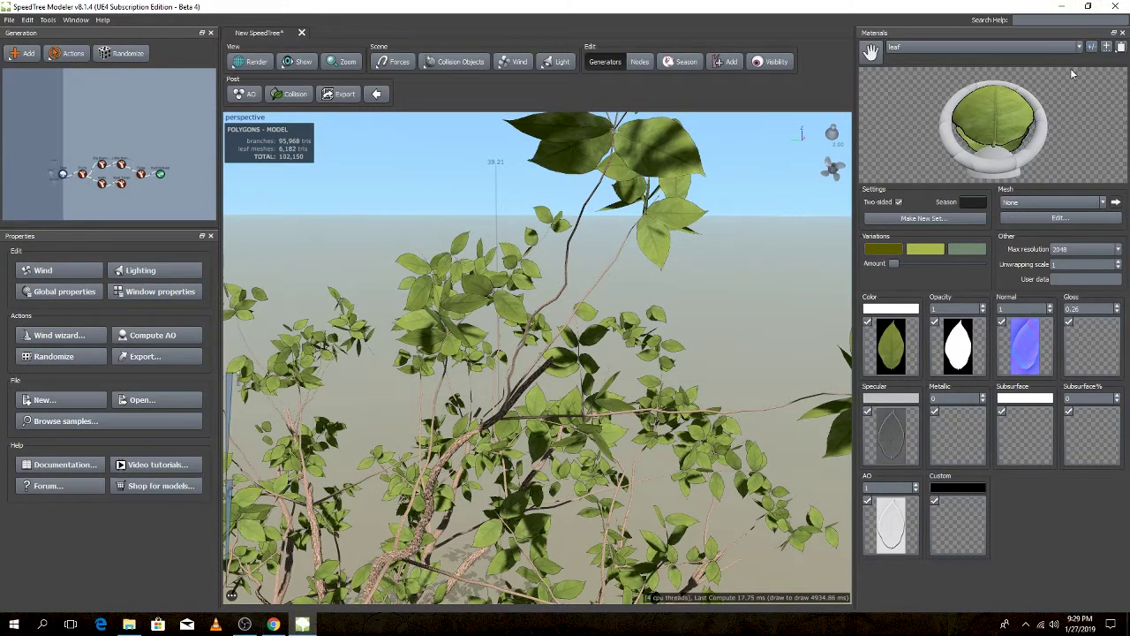
click(1048, 201)
click(1049, 203)
click(1103, 202)
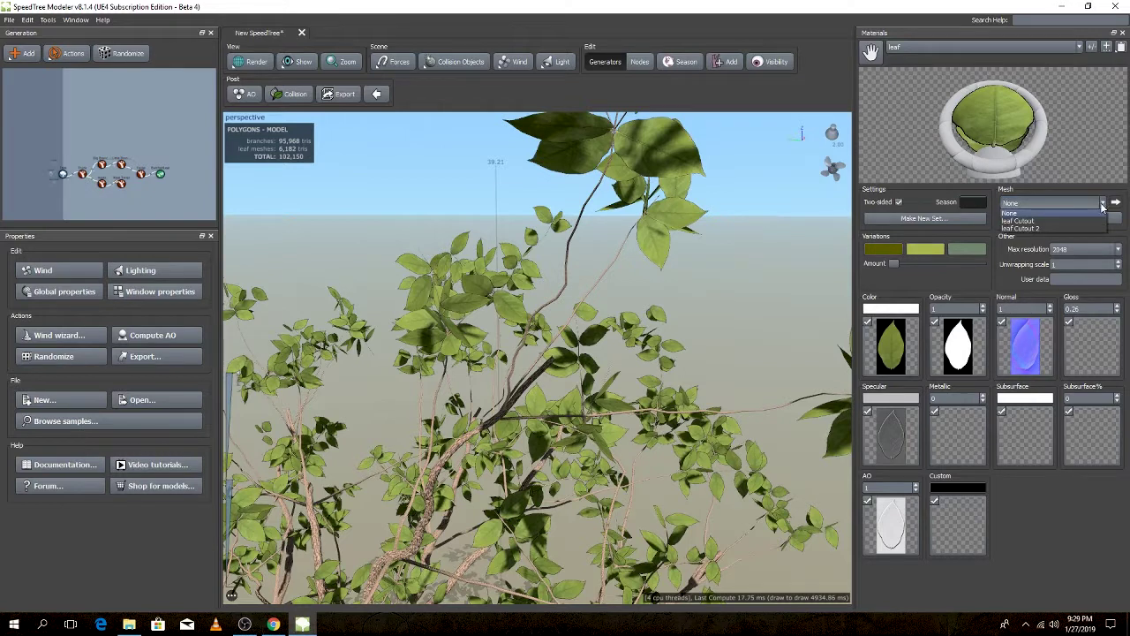
click(1102, 205)
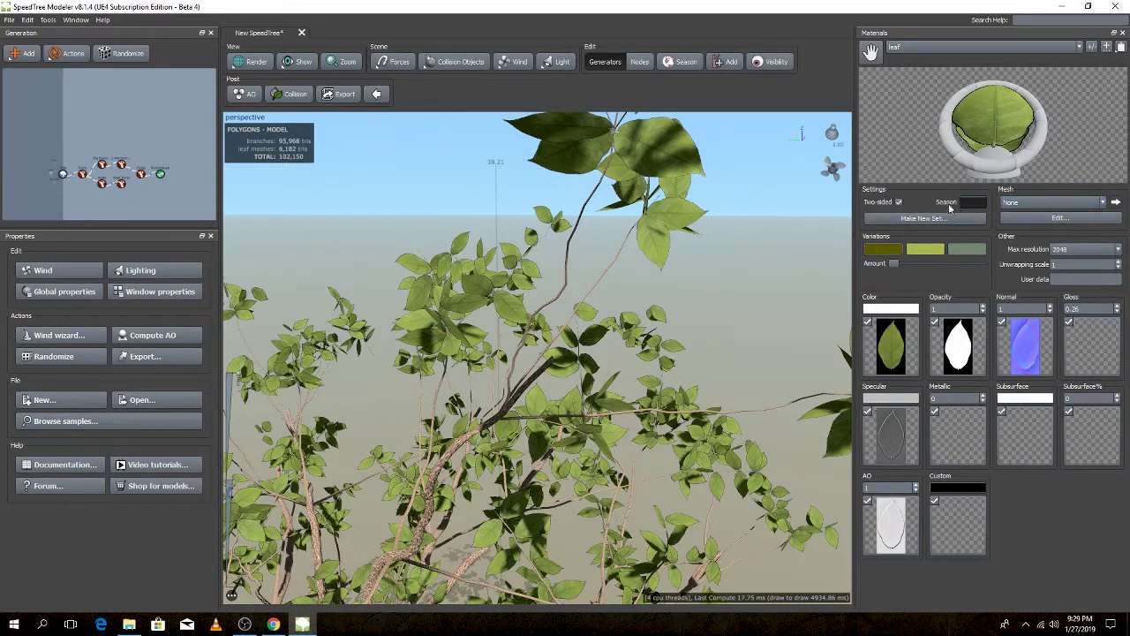
- Nudge the leaf variation amount and restore it, then create a new leaf cutout mesh
drag(894, 264, 900, 265)
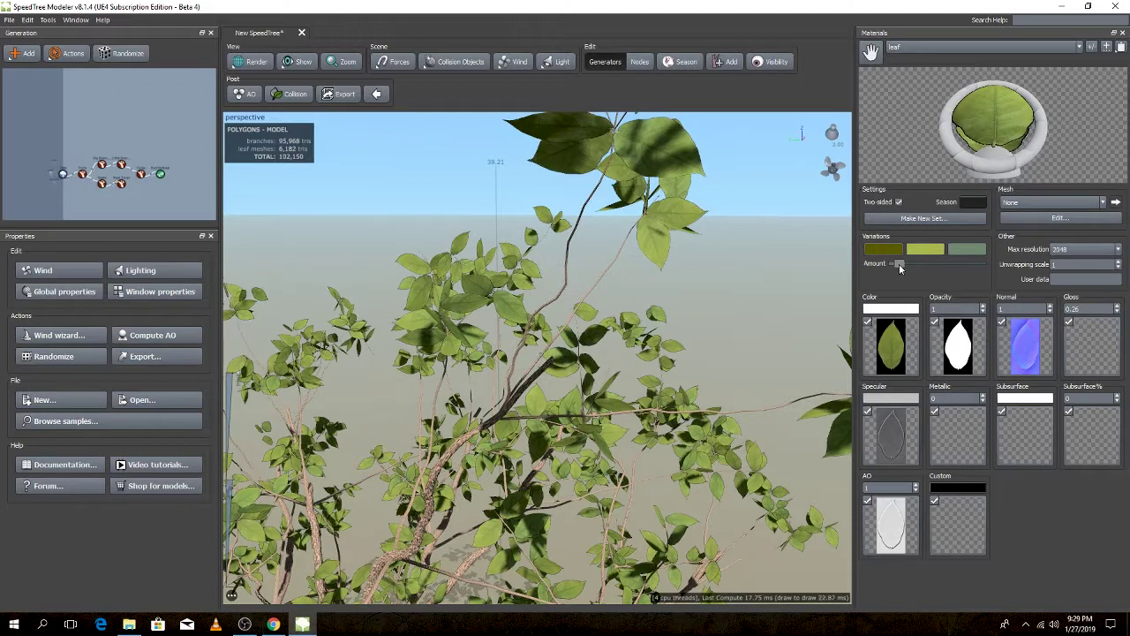
drag(899, 264, 893, 264)
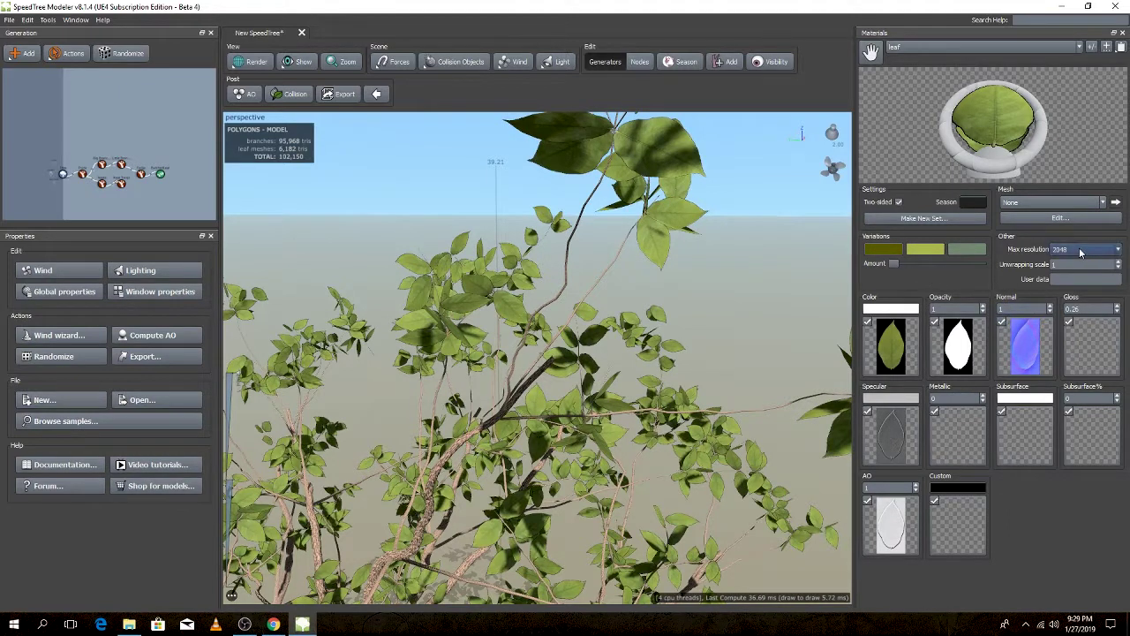
click(1060, 217)
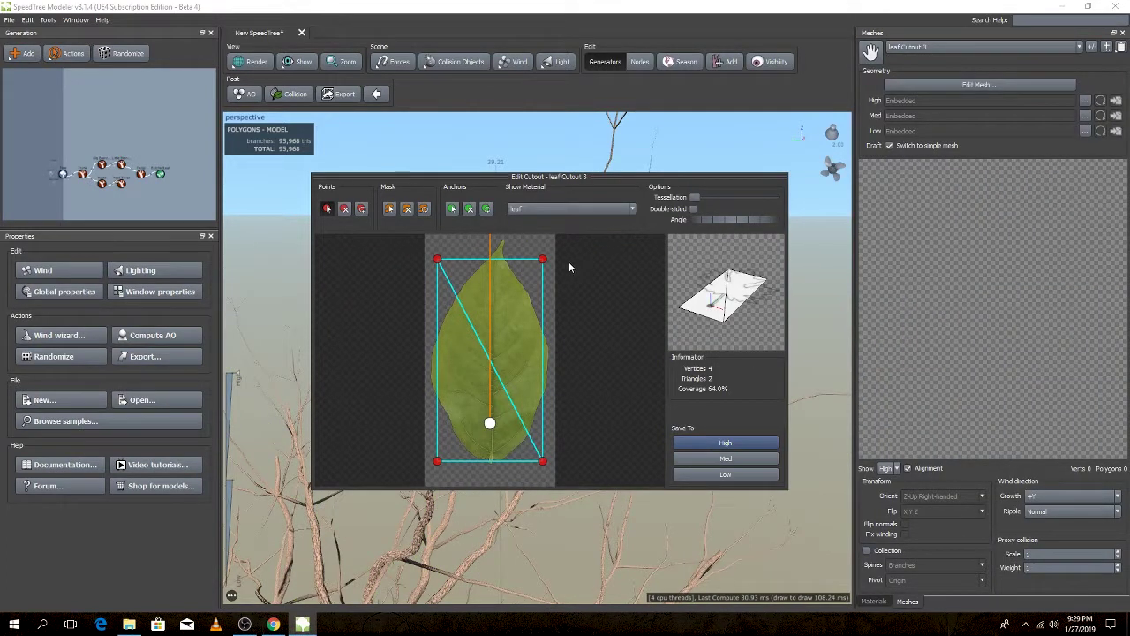
- Preview the cutout with no material, then with the leaf texture
click(588, 208)
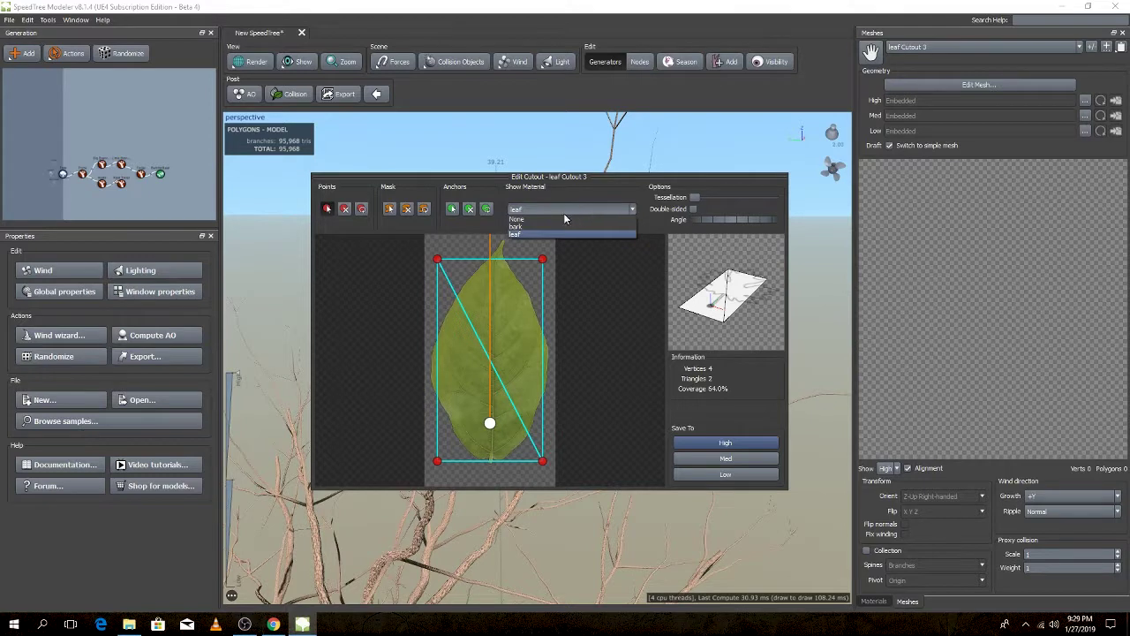
click(561, 219)
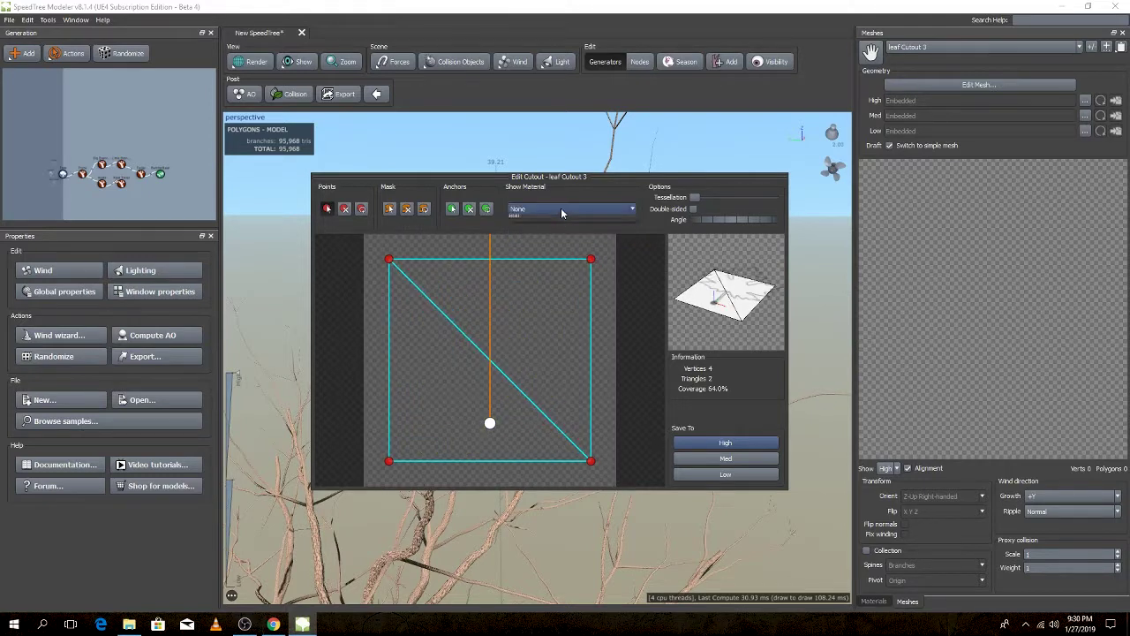
click(559, 211)
click(559, 234)
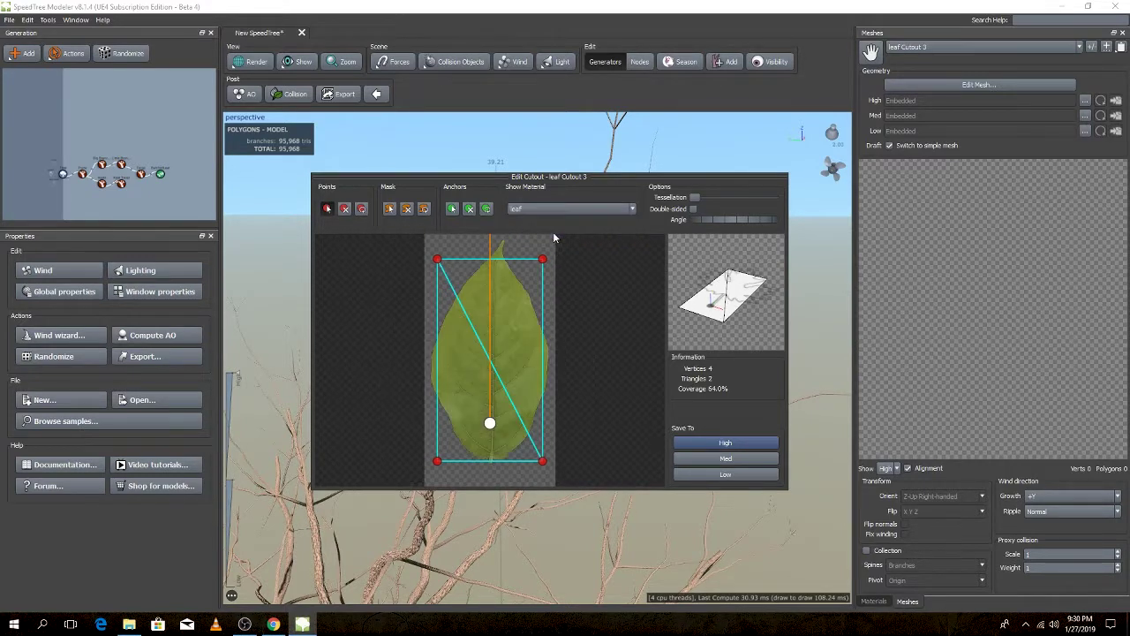
- Tilt the fold axis, make the cutout double-sided, and save it to Med
drag(714, 219, 744, 229)
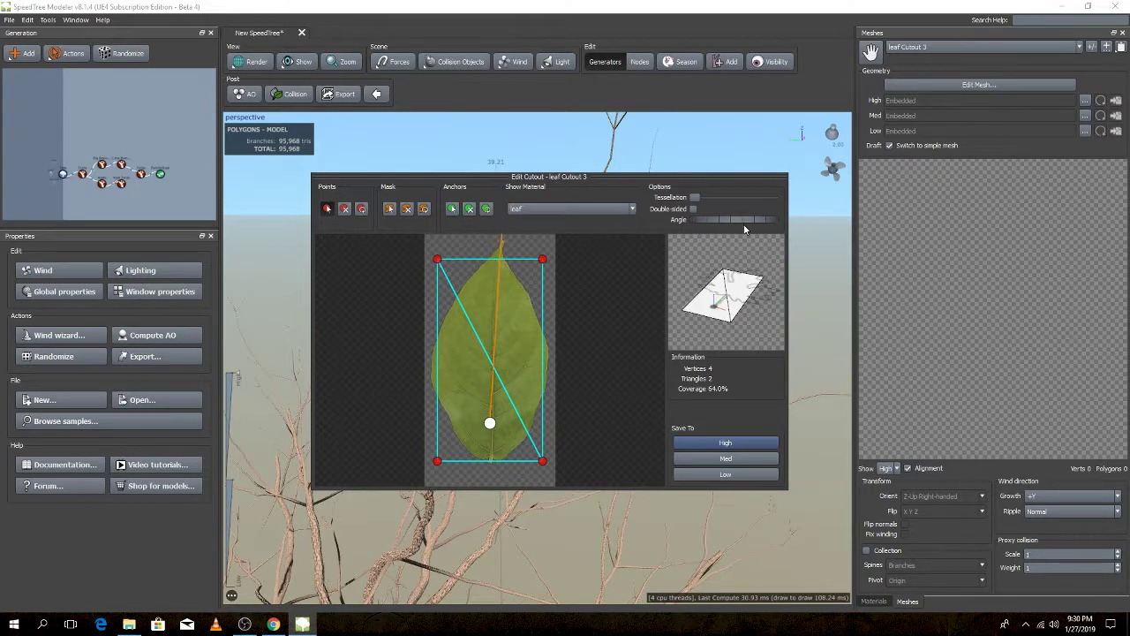
click(694, 210)
mouse_move(695, 197)
mouse_down()
mouse_move(709, 195)
mouse_move(693, 198)
mouse_up()
click(694, 459)
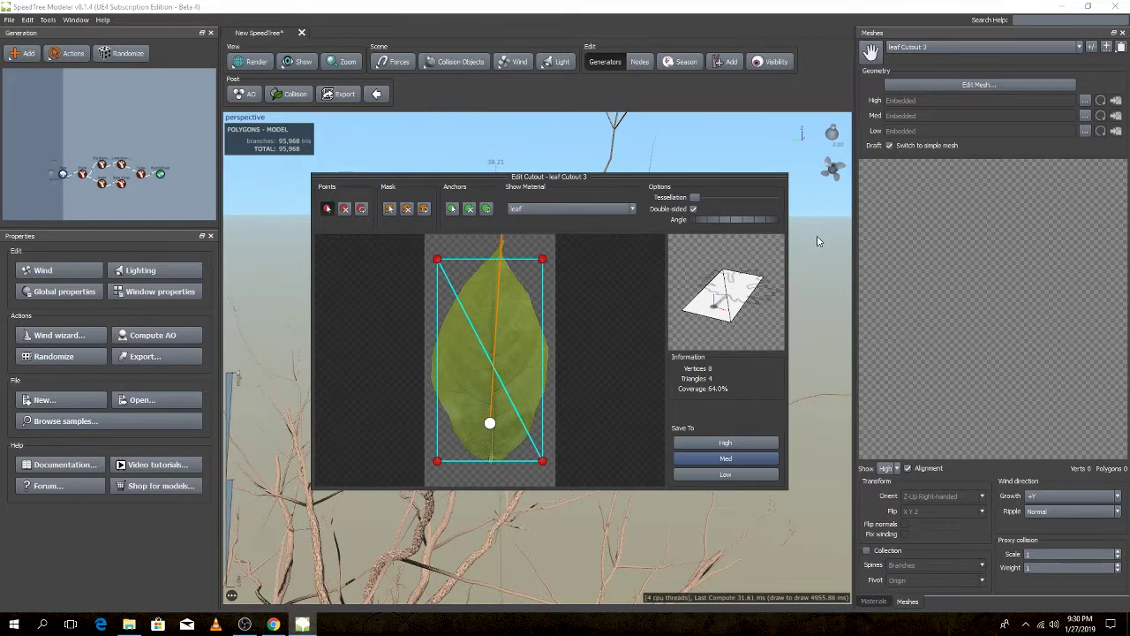
click(941, 399)
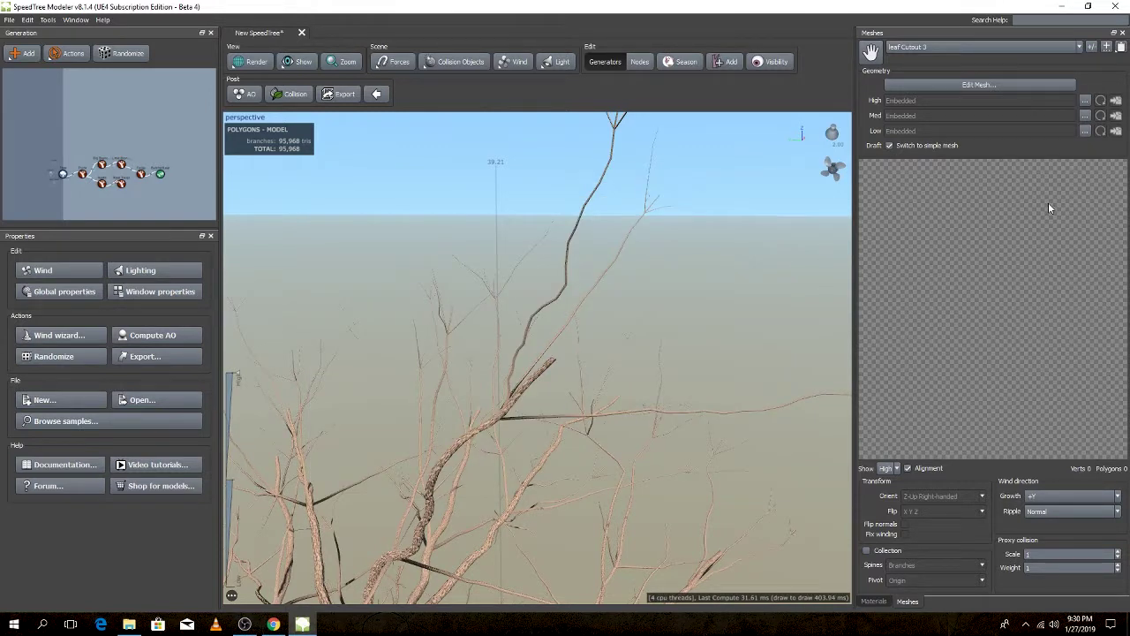
- In the mesh management window, try removing the leaf Cutout entries, then dismiss it
click(1044, 47)
click(1044, 44)
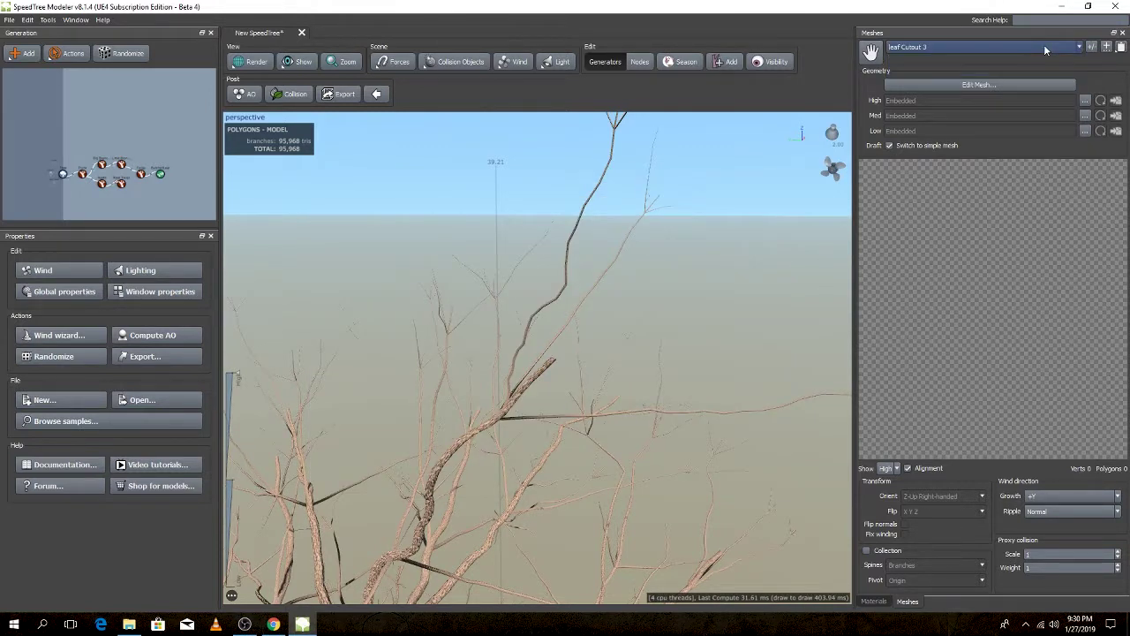
click(1091, 47)
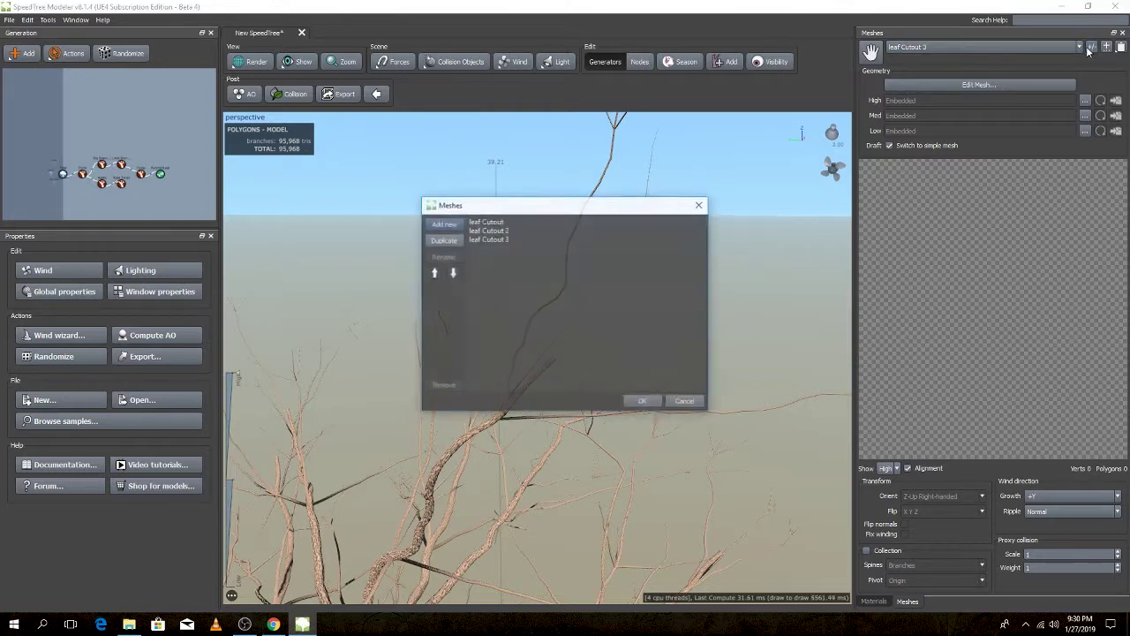
click(481, 239)
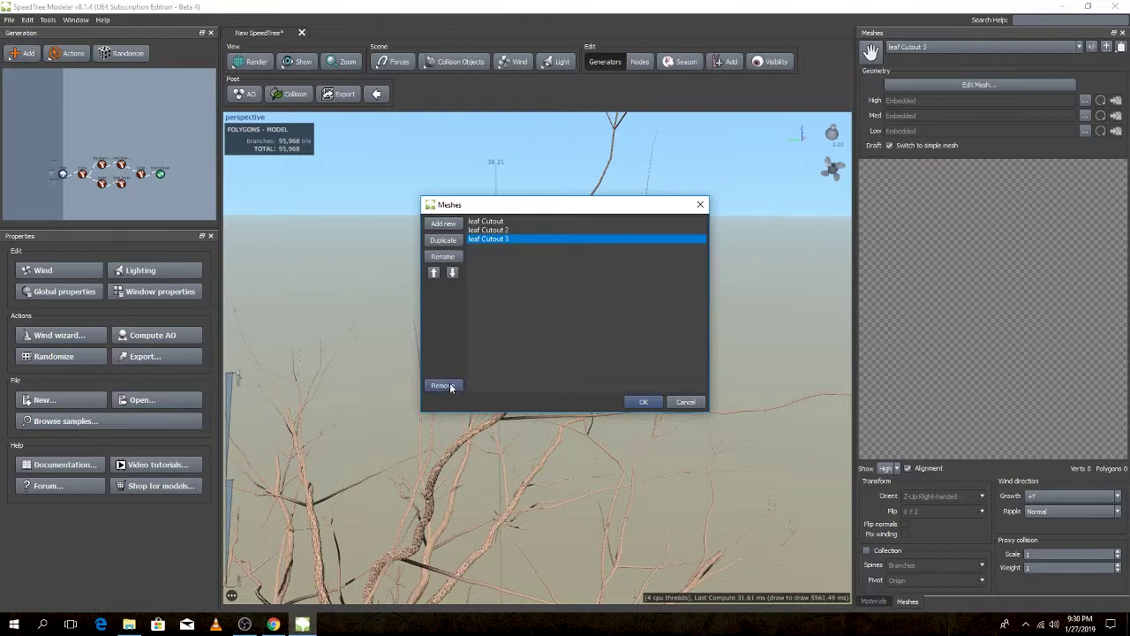
click(443, 385)
click(495, 229)
click(444, 385)
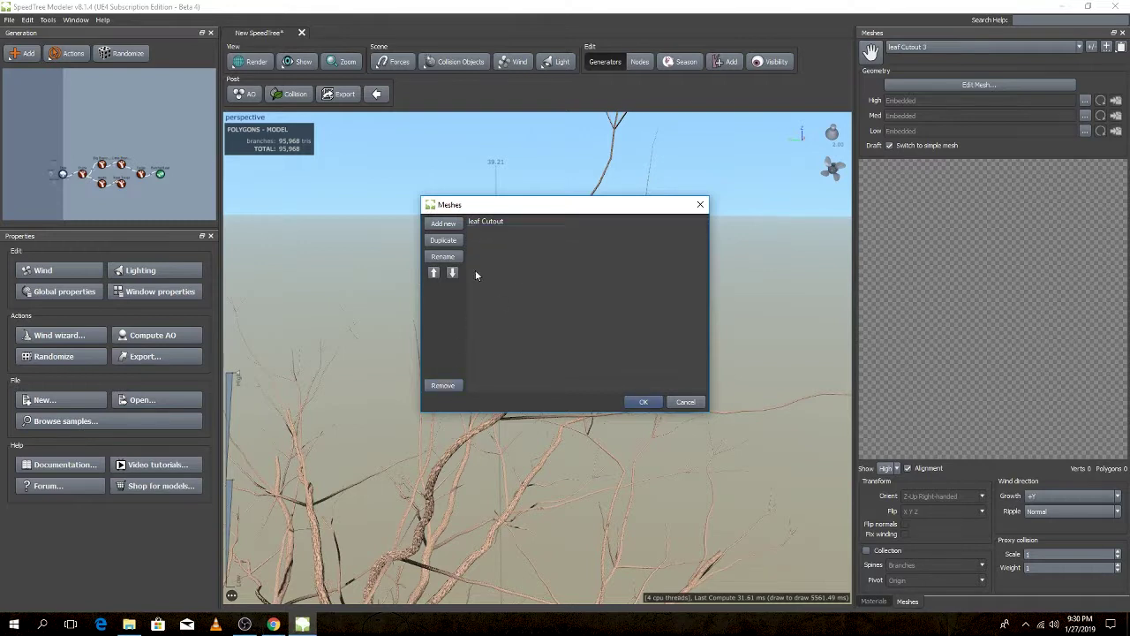
click(444, 389)
click(684, 402)
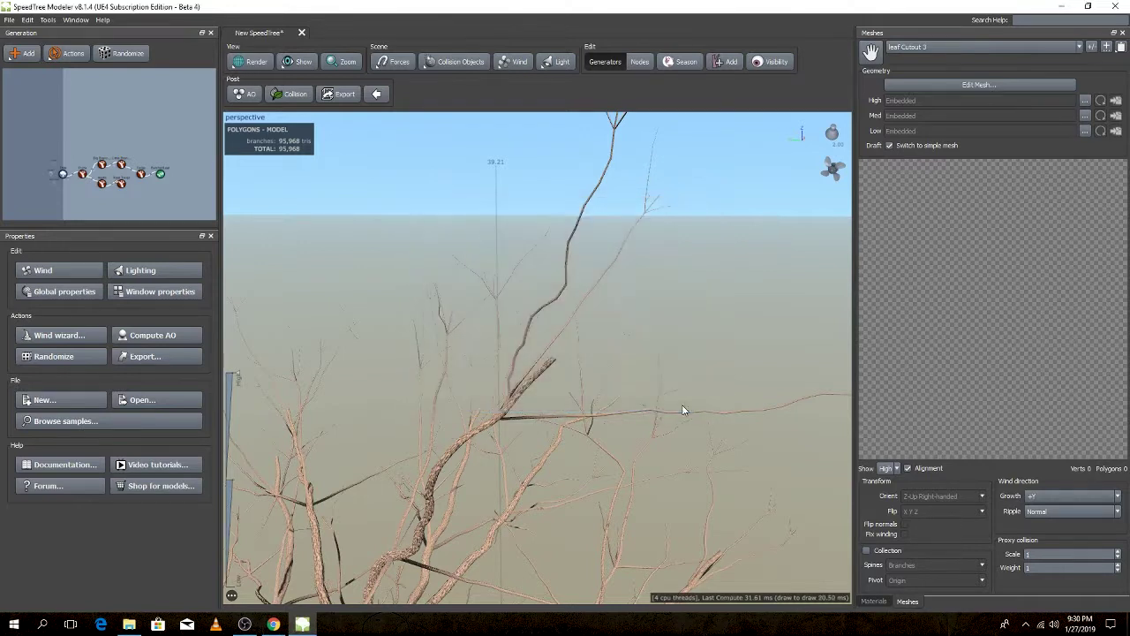
- Switch to the leaf Cutout mesh and return to the leaf material settings
click(999, 48)
click(986, 55)
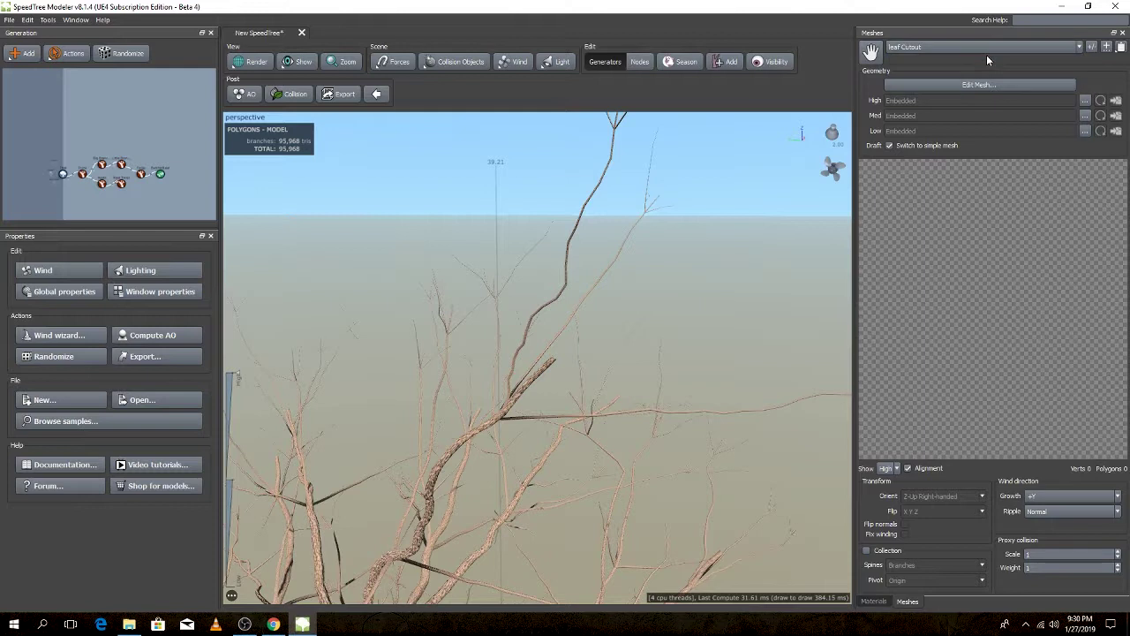
click(1000, 45)
click(999, 46)
click(1121, 34)
- Set the leaf material's Mesh to None
click(1068, 201)
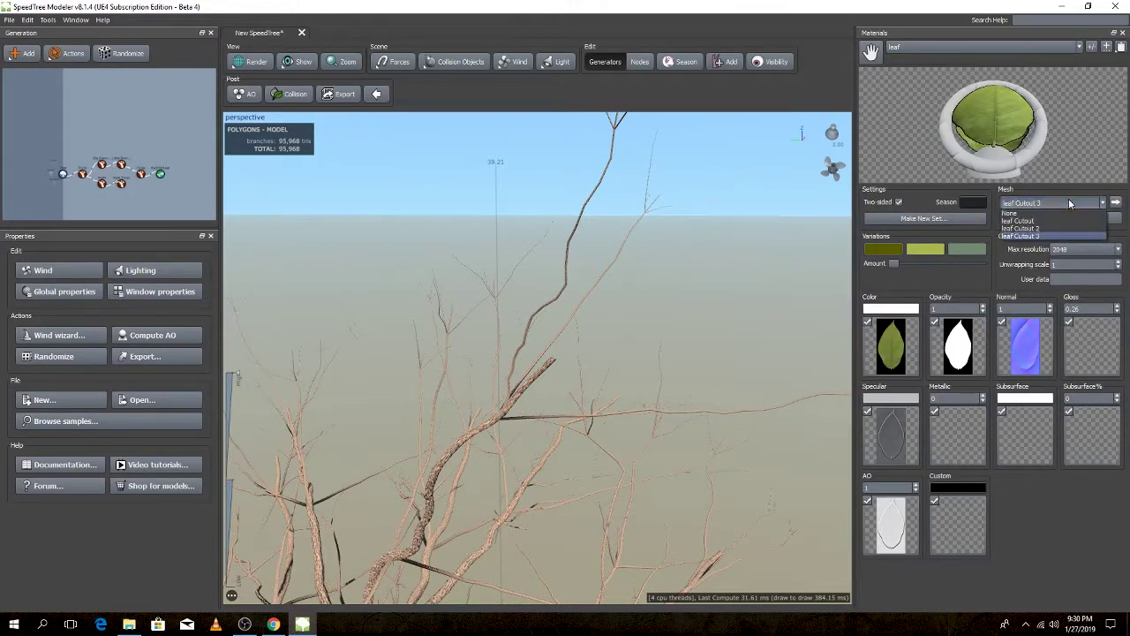
click(1083, 203)
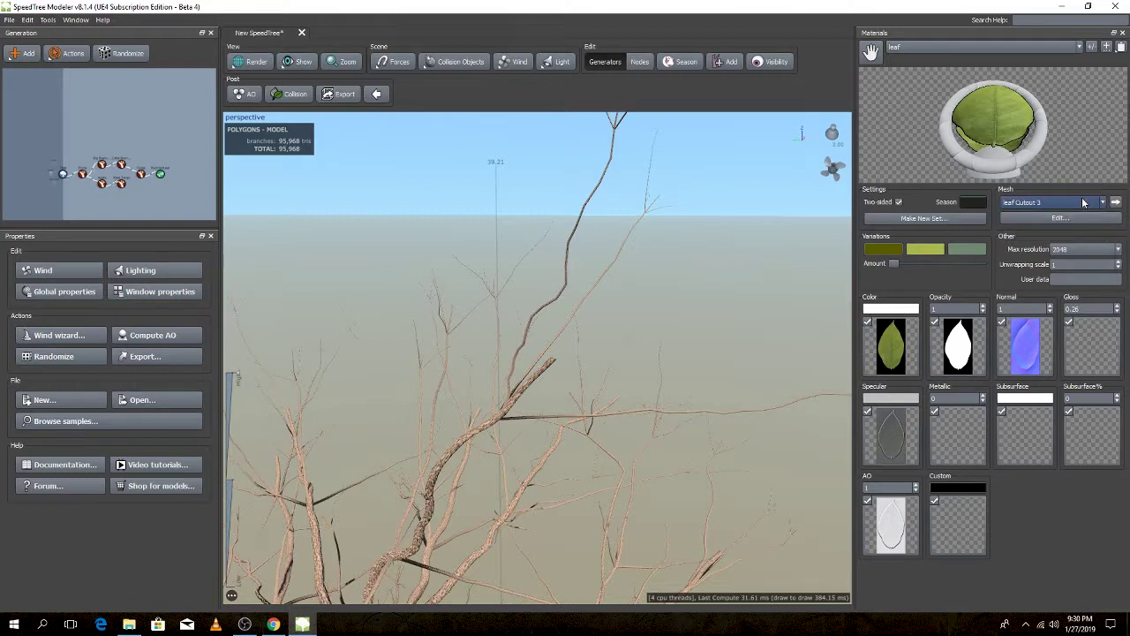
click(1068, 201)
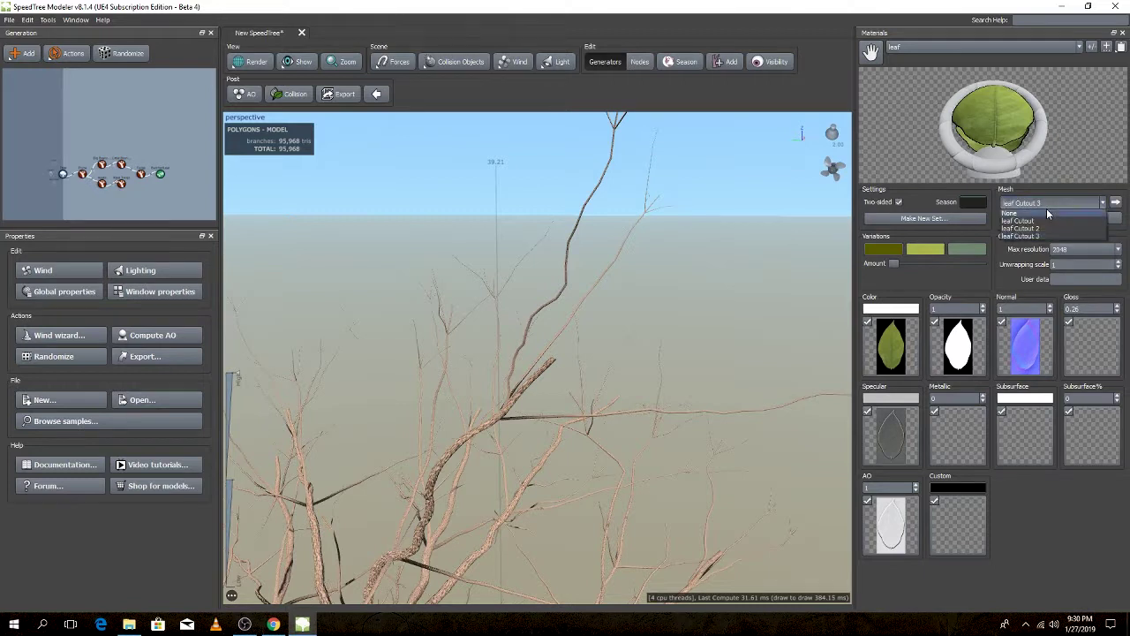
click(1046, 208)
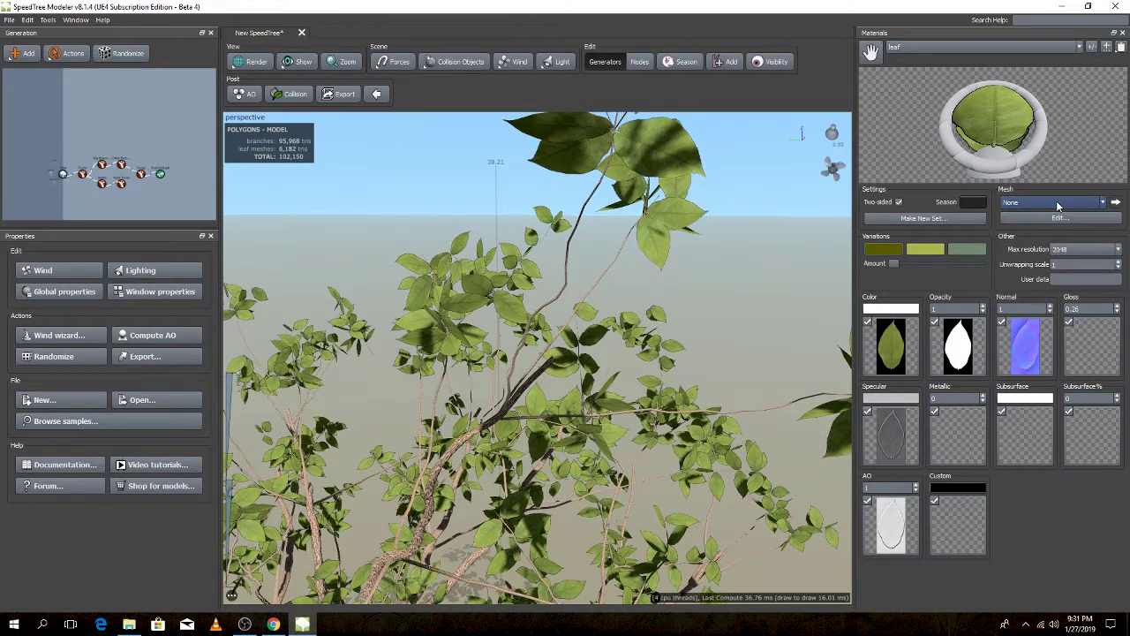
- Toggle the leaves single-sided and back, then create another cutout mesh and close its editor
click(898, 202)
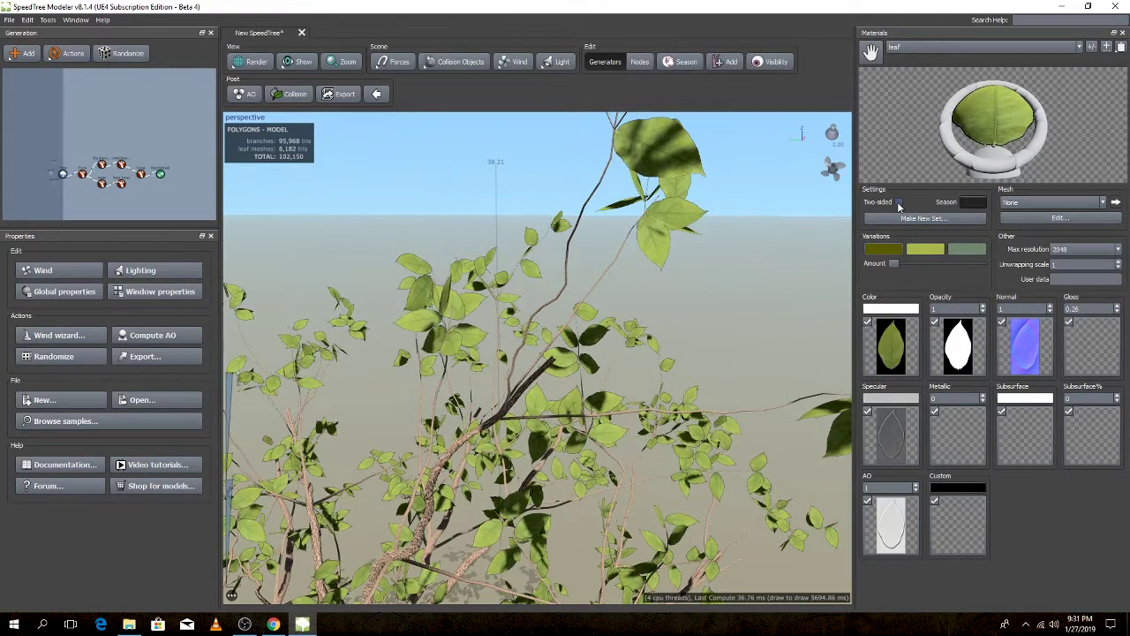
click(899, 202)
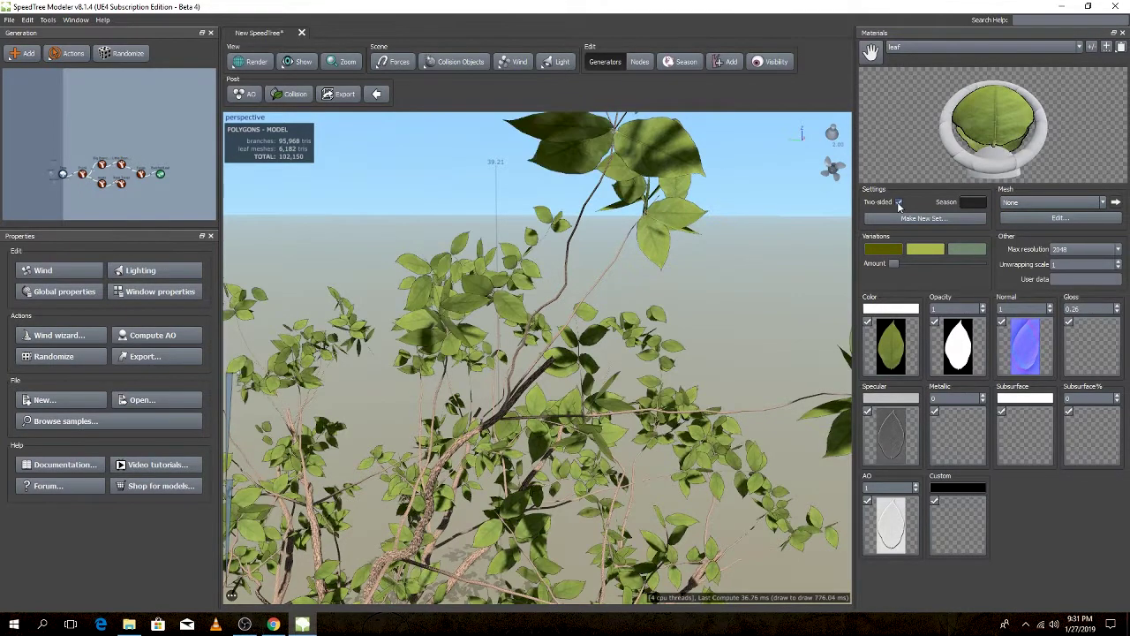
click(1059, 217)
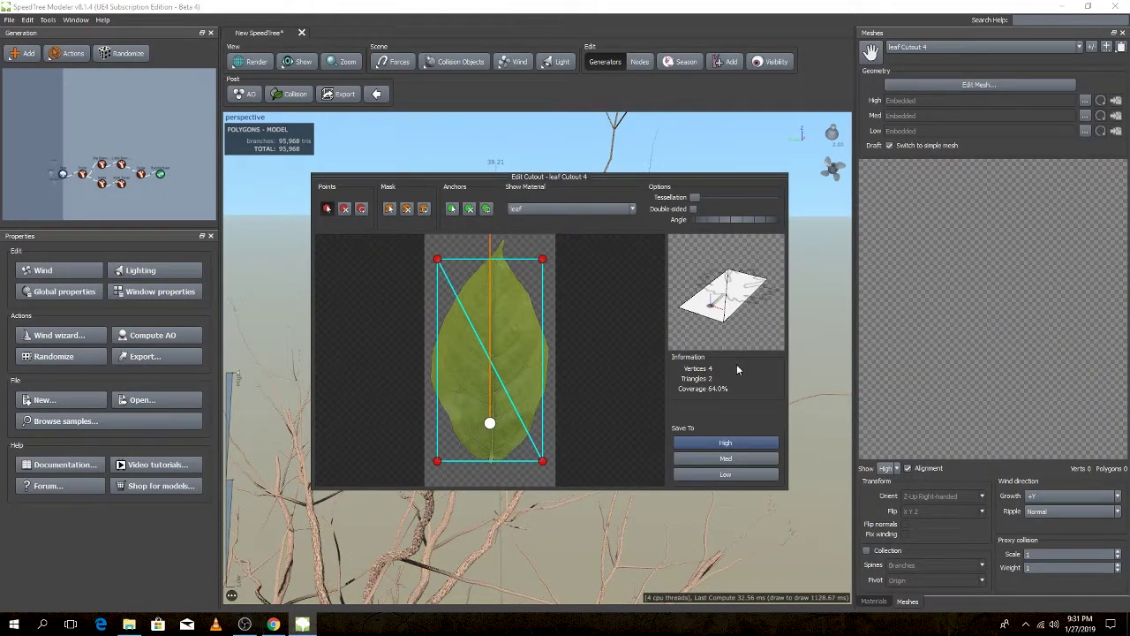
click(778, 177)
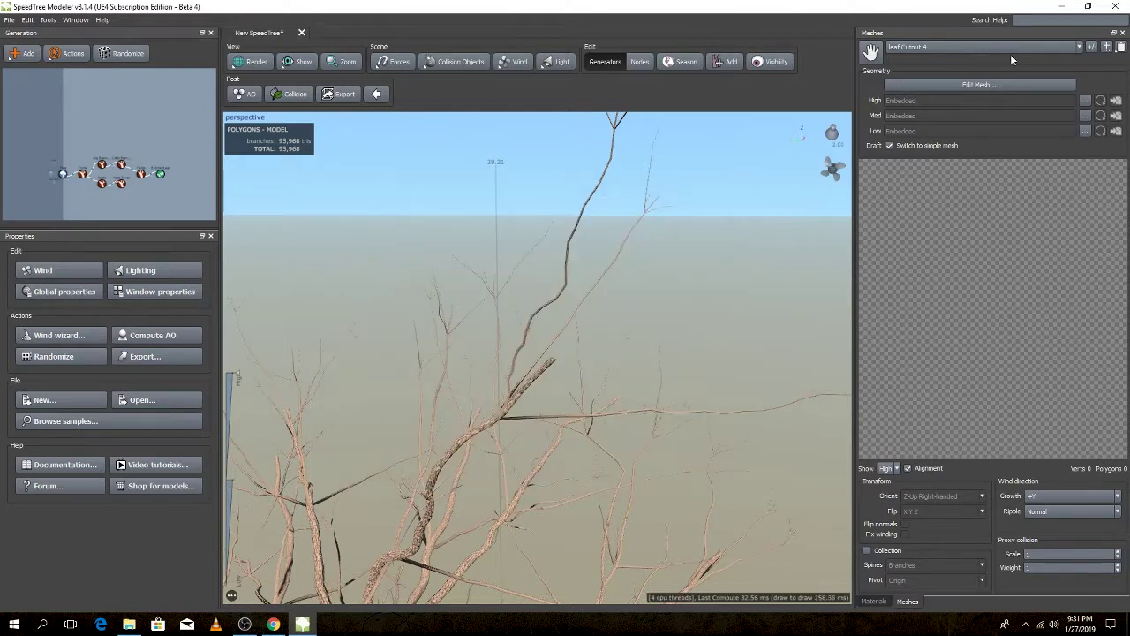
- Remove leaf Cutout, Cutout 3, Cutout 2 and Cutout 4 in the Meshes window
click(1093, 47)
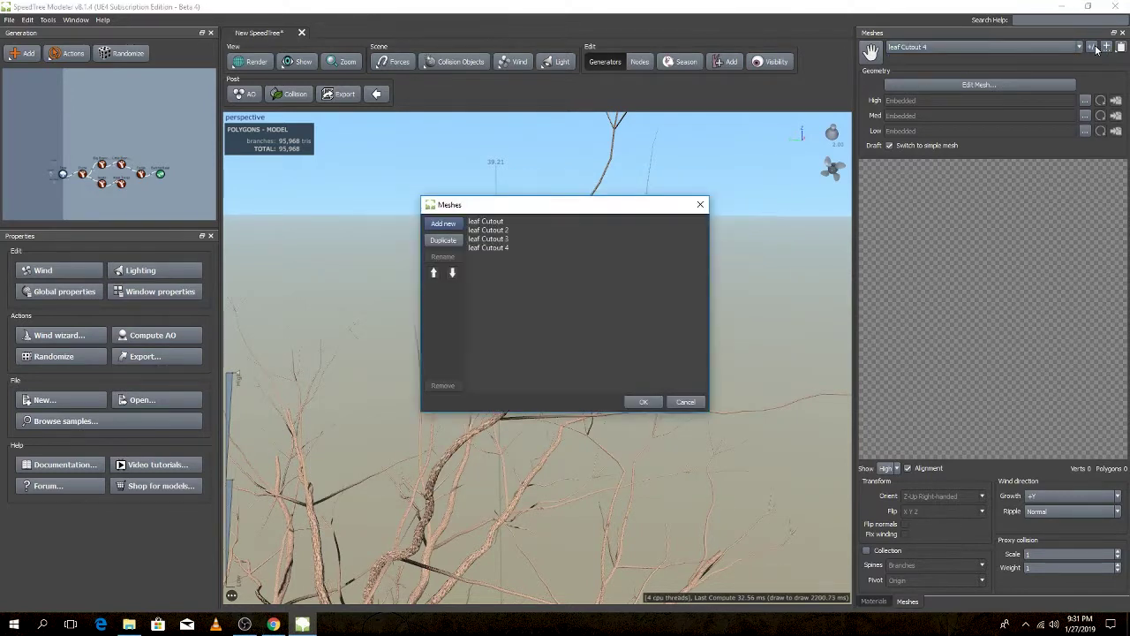
click(515, 221)
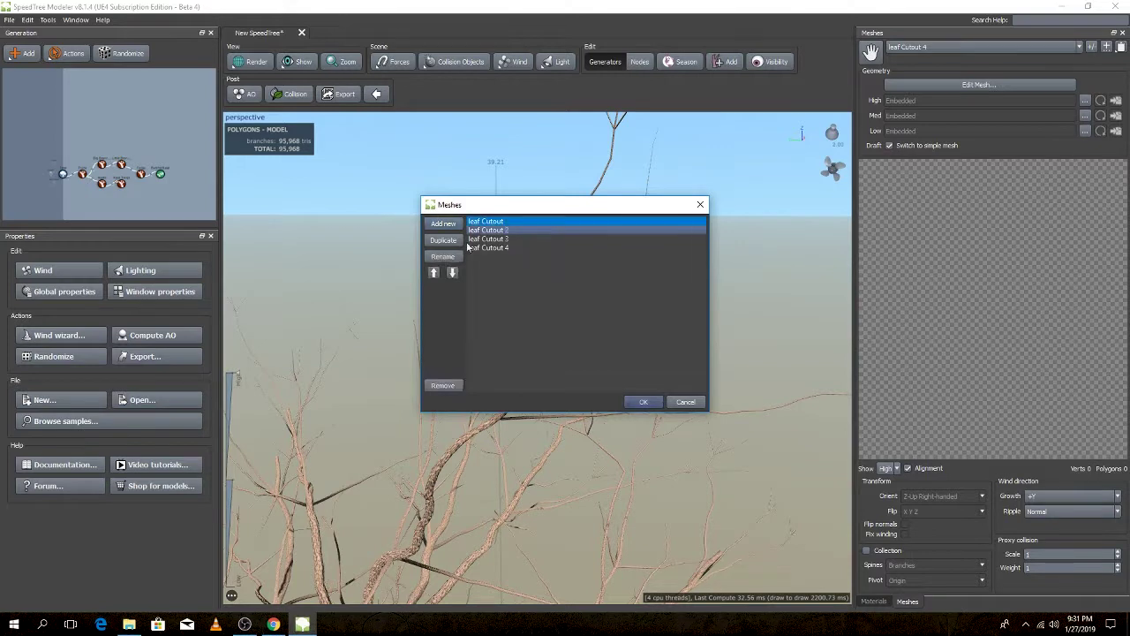
click(442, 385)
click(503, 230)
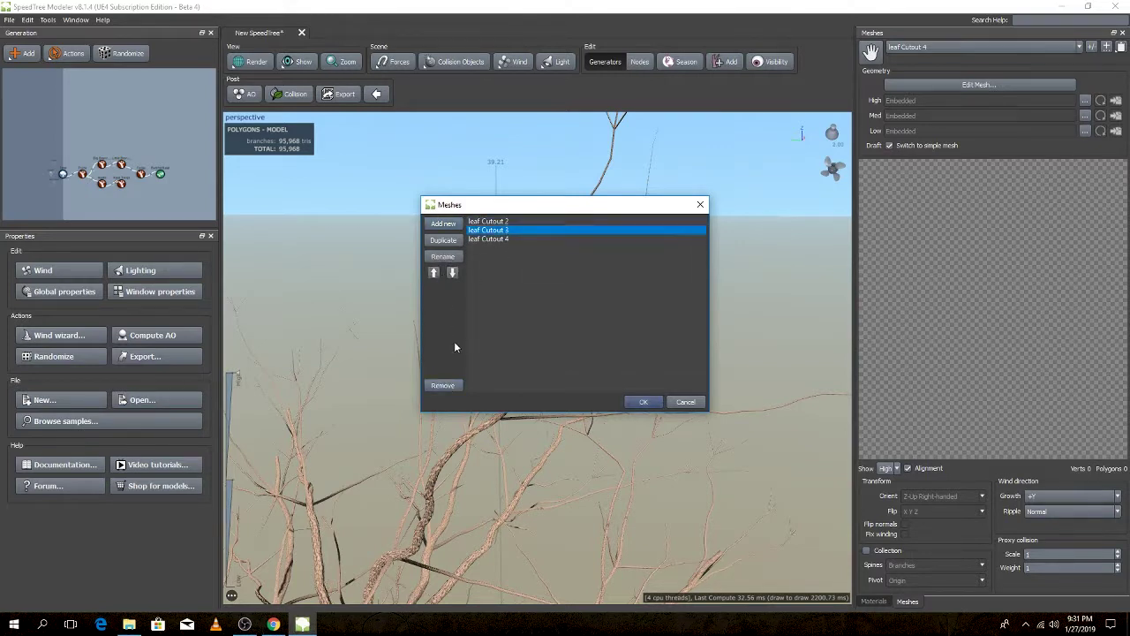
click(441, 386)
click(488, 221)
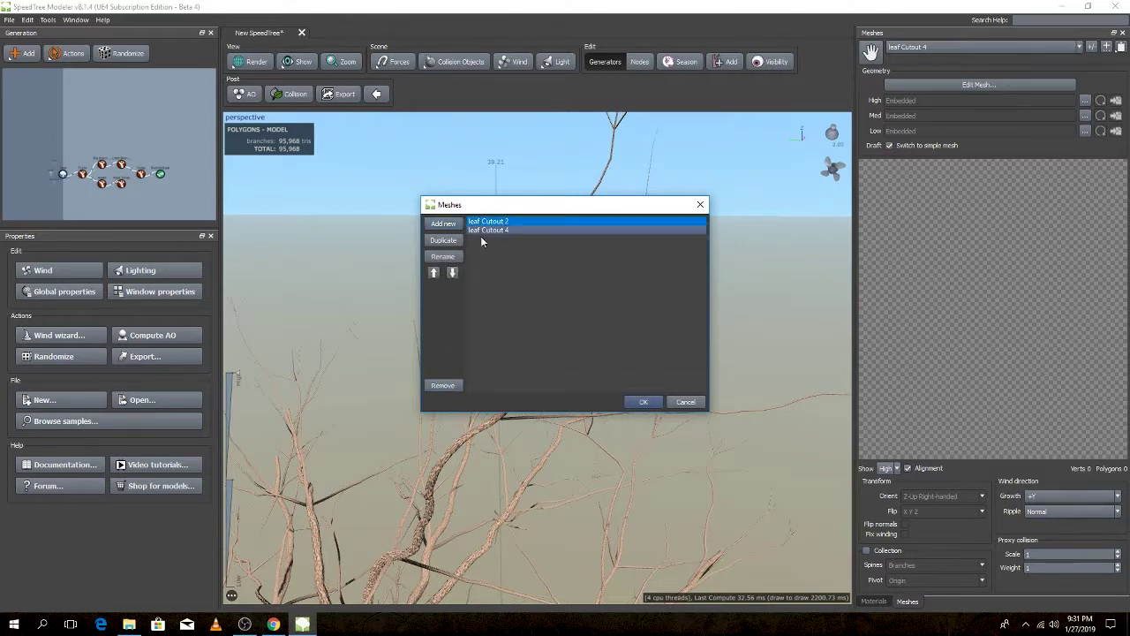
click(450, 385)
click(490, 224)
click(442, 386)
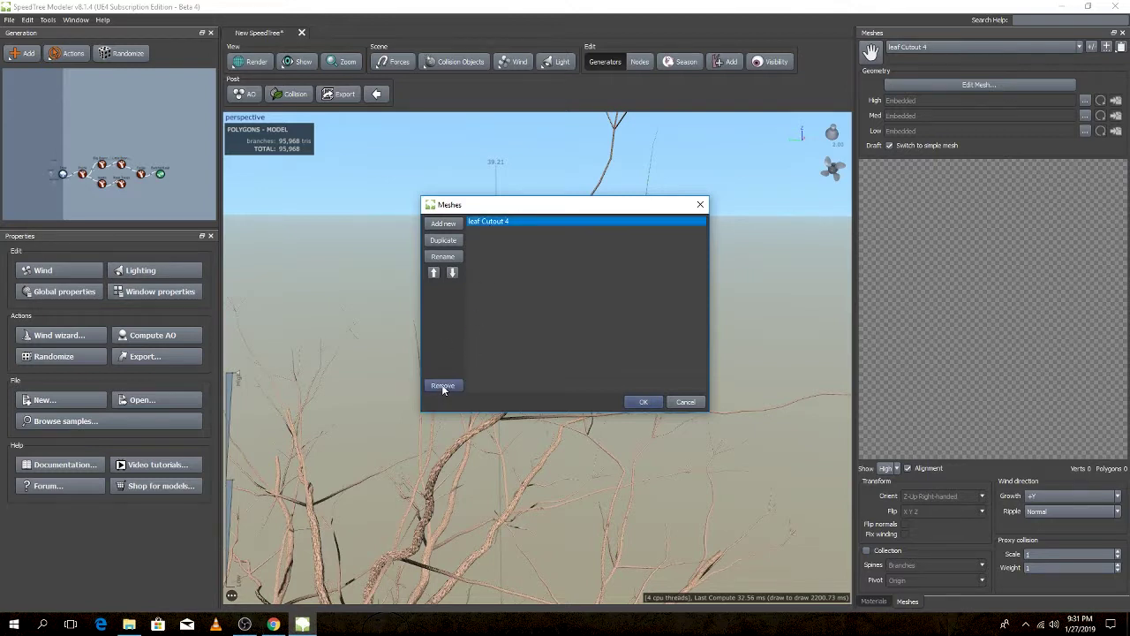
- Apply the mesh removals and inspect the leaves up close on the branches
click(644, 403)
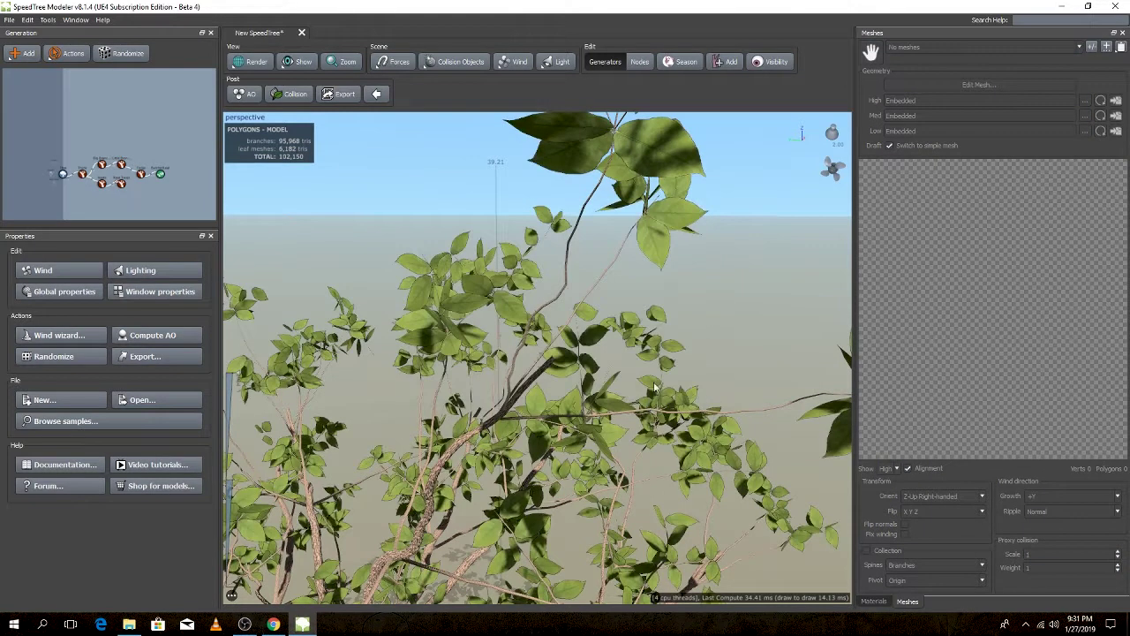
mouse_move(655, 351)
mouse_down()
mouse_move(687, 250)
mouse_move(596, 287)
mouse_up()
click(596, 286)
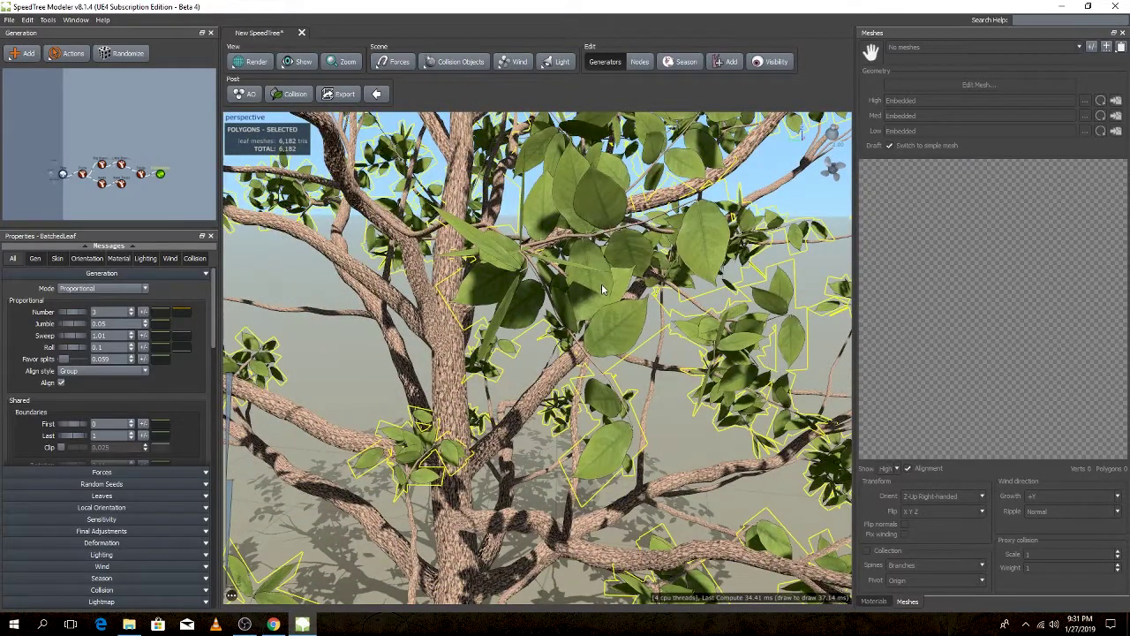
mouse_move(602, 286)
mouse_down()
mouse_move(628, 318)
mouse_move(640, 309)
mouse_up()
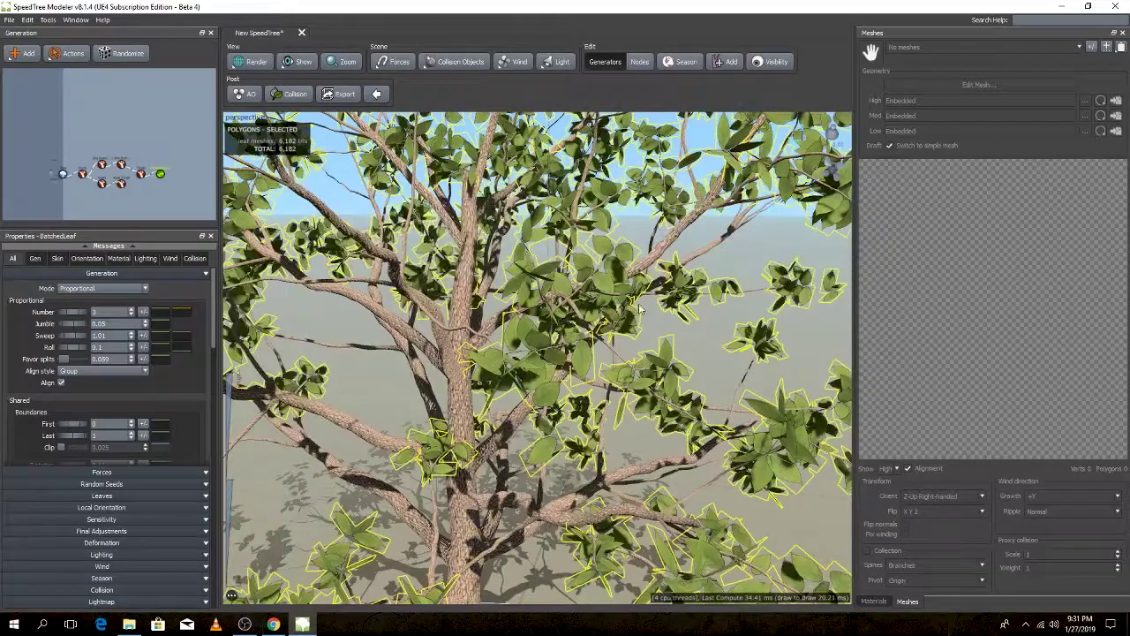
- Frame the whole tree, reselect the leaves, and orbit slightly around it
key(f)
key(Escape)
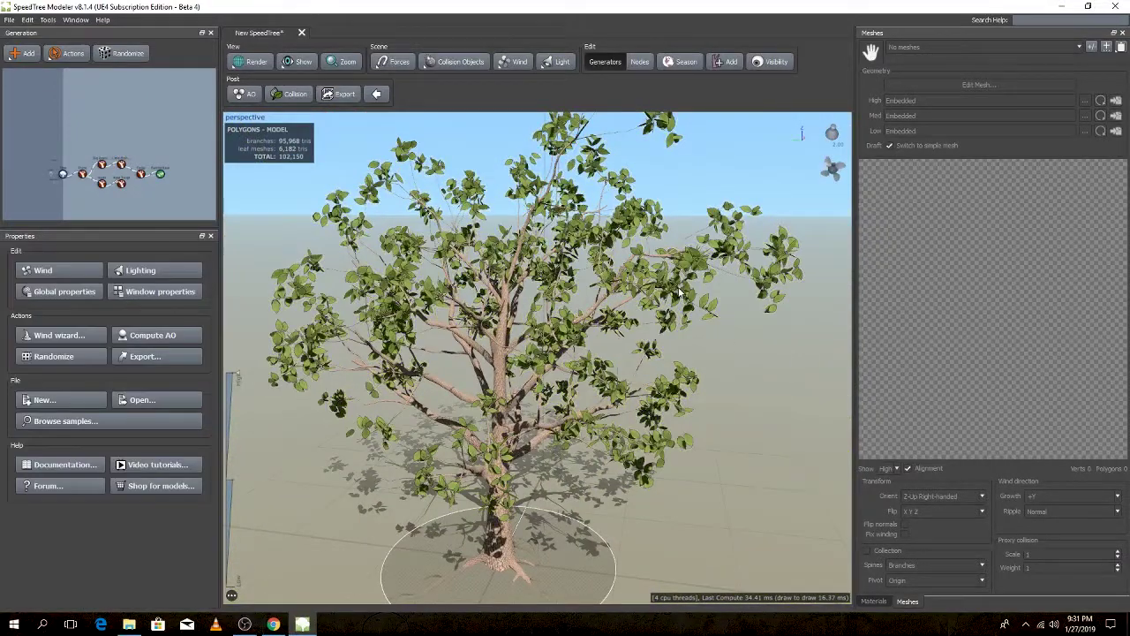
click(679, 291)
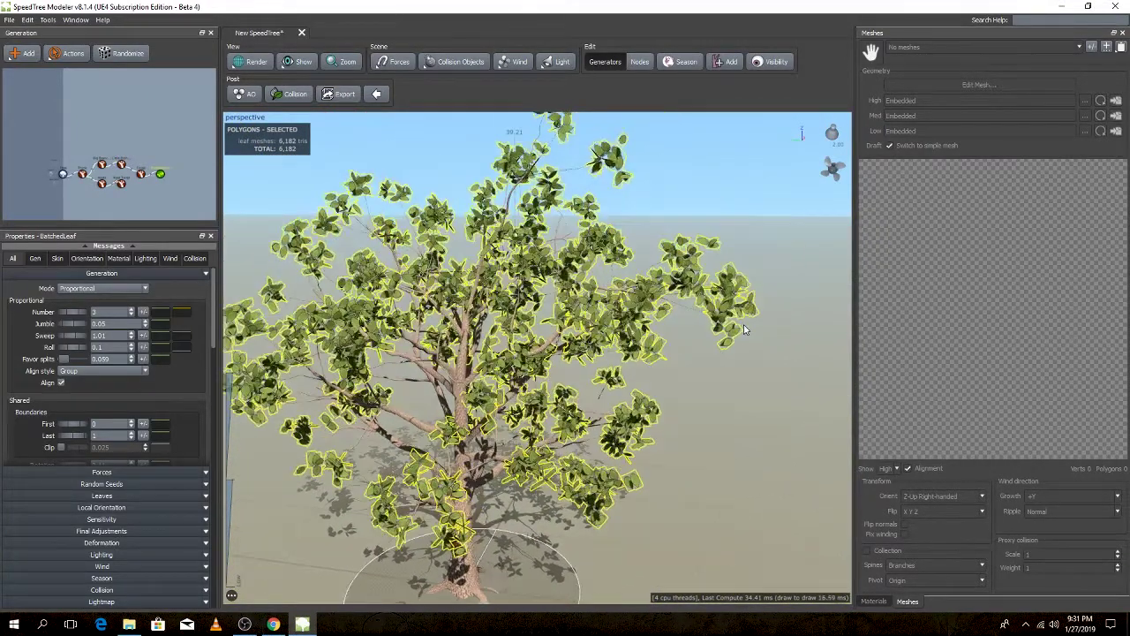
drag(744, 324, 800, 263)
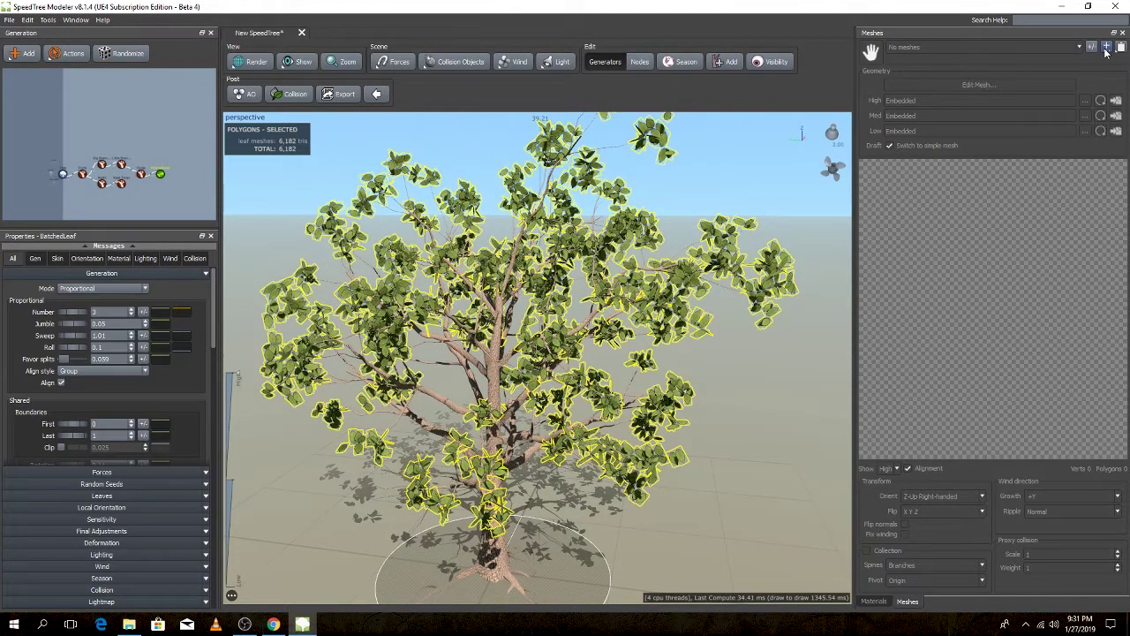
click(1105, 53)
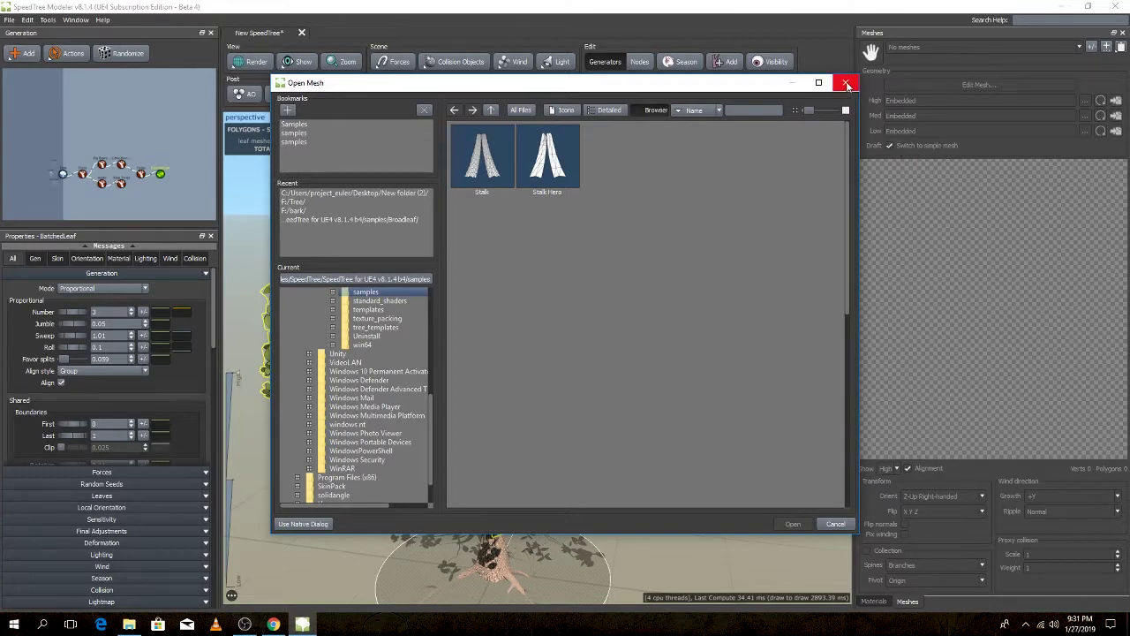
click(296, 132)
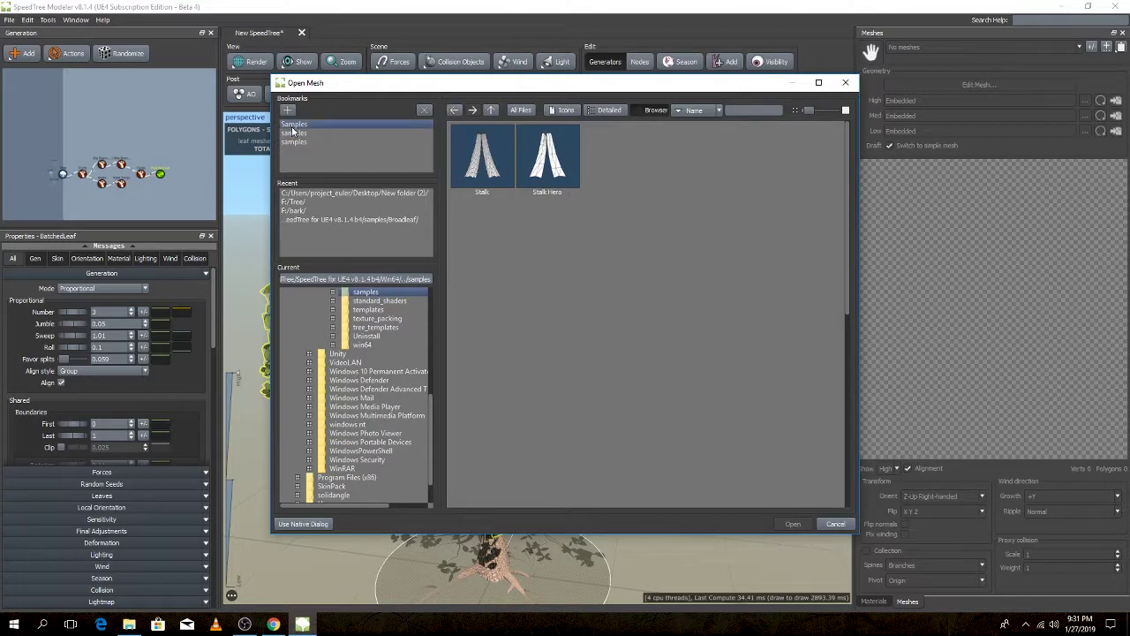
click(299, 142)
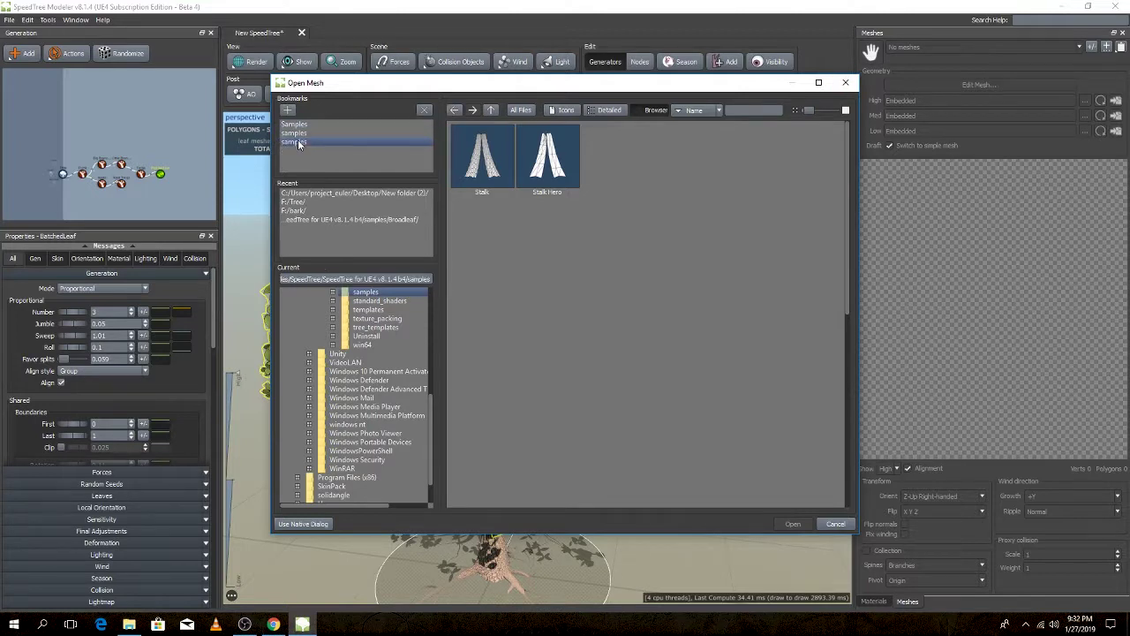
click(381, 328)
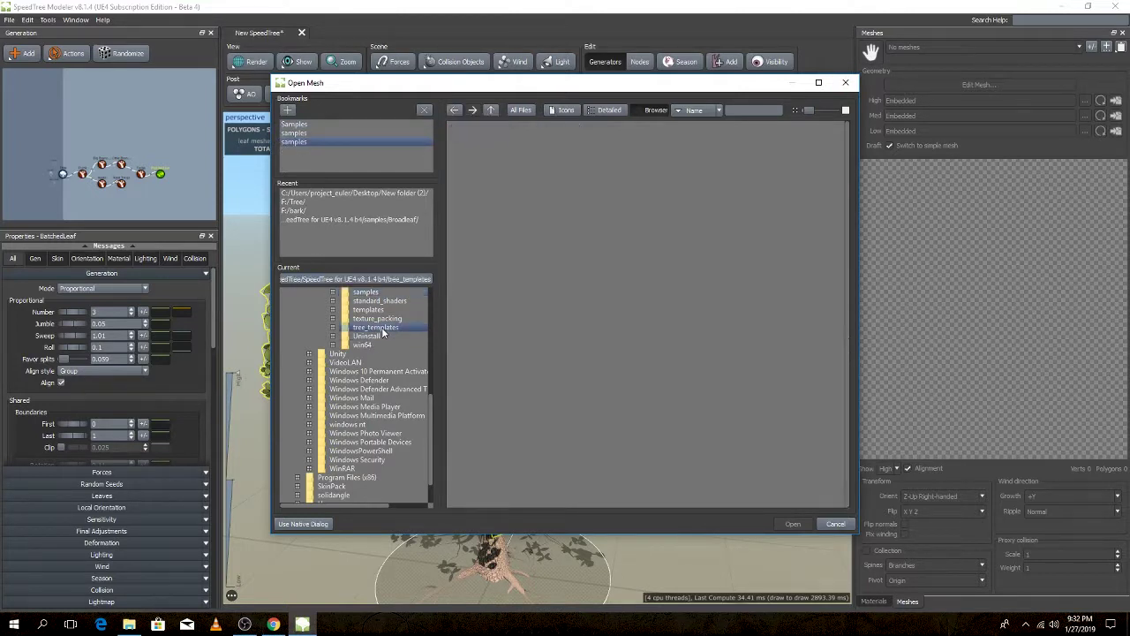
scroll(336, 327, down, 2)
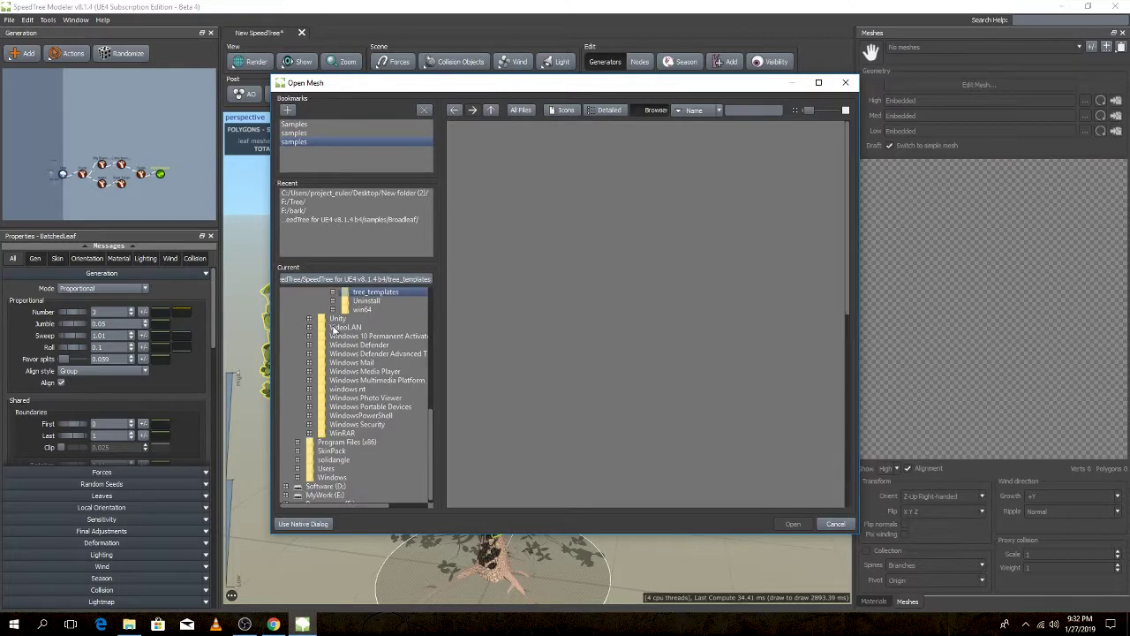
click(845, 82)
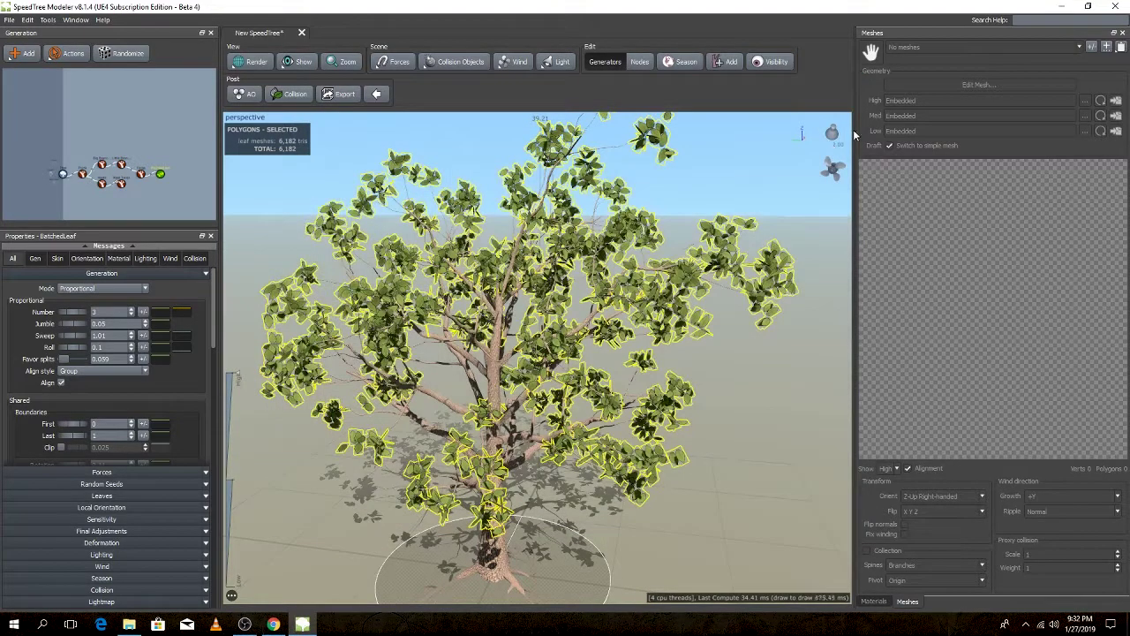
- Clear the opacity map from the leaf material
click(1122, 33)
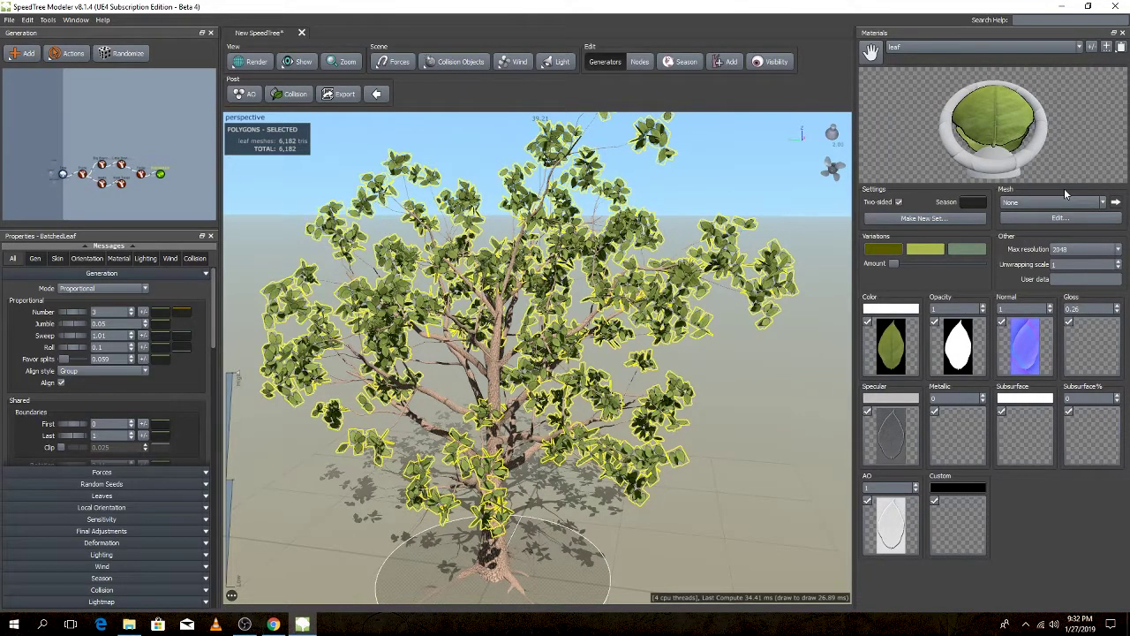
click(940, 330)
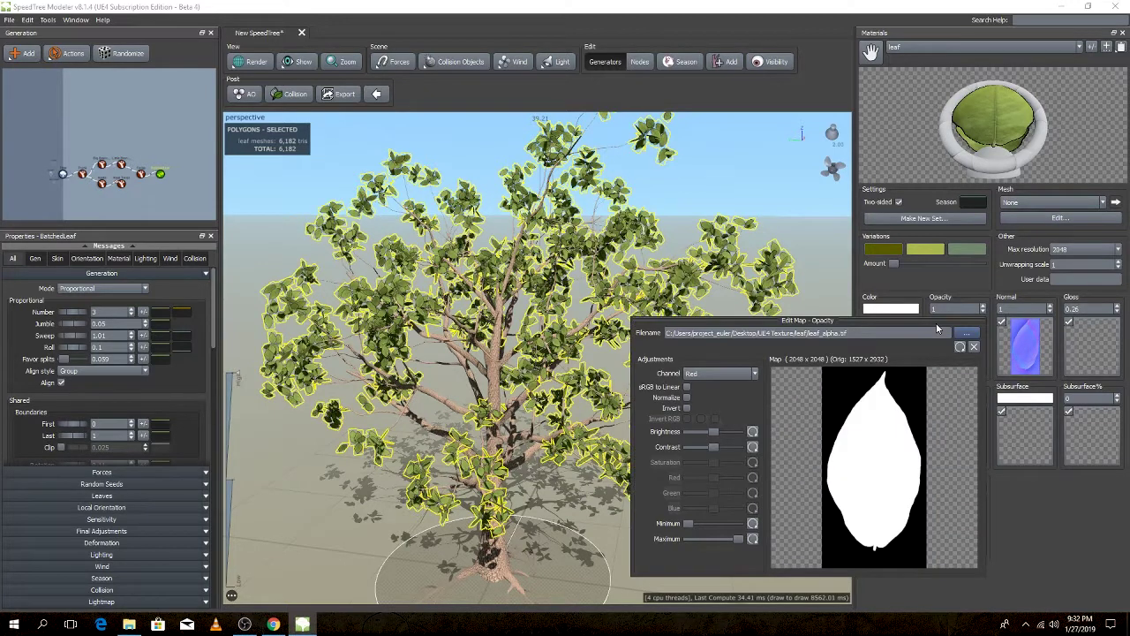
click(973, 347)
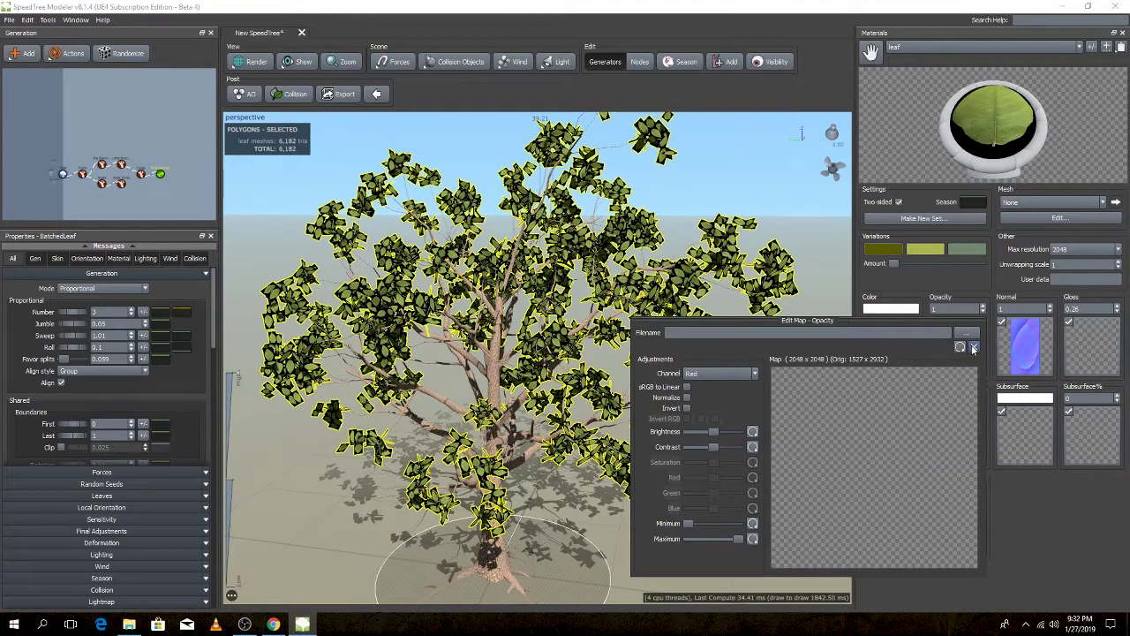
click(814, 194)
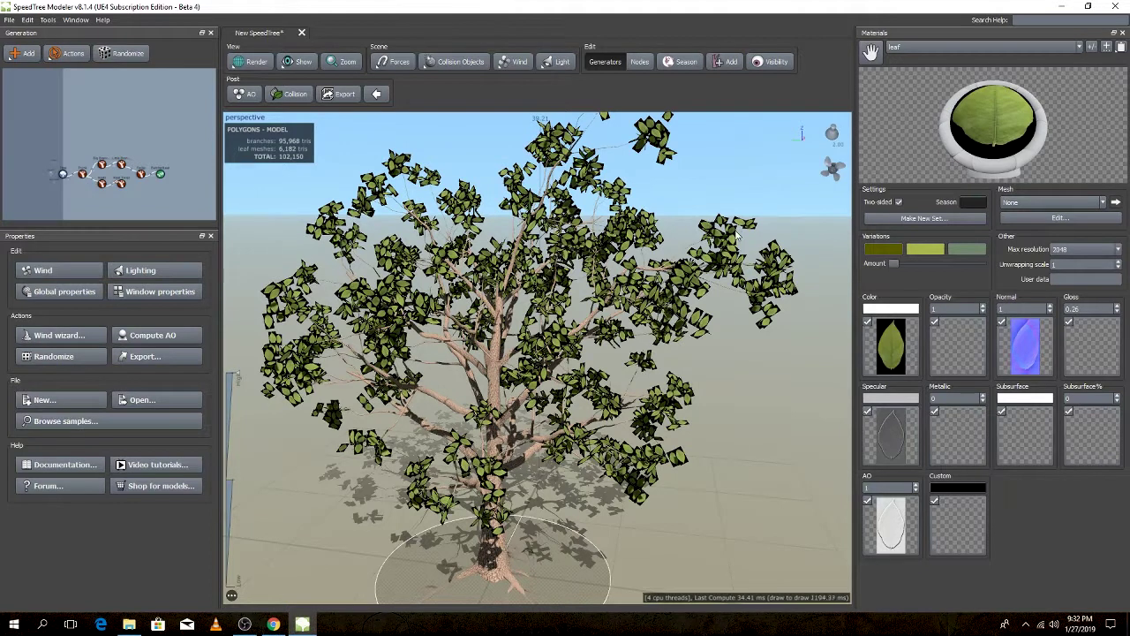
- Select the leaves and create a new leaf cutout mesh for the material
click(738, 234)
click(1022, 204)
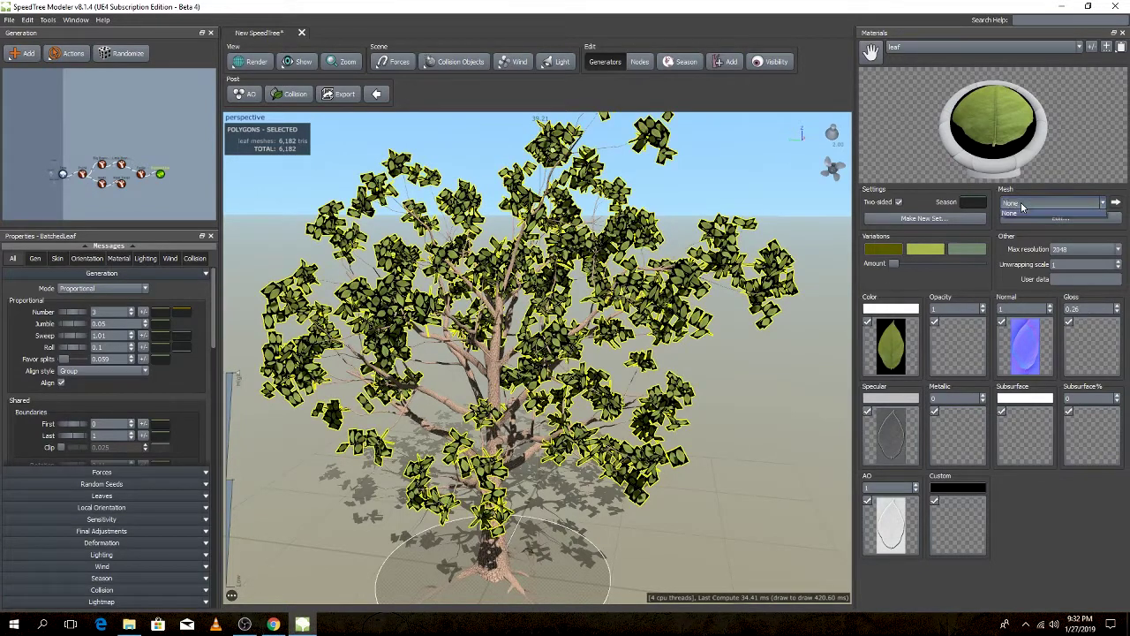
click(1043, 216)
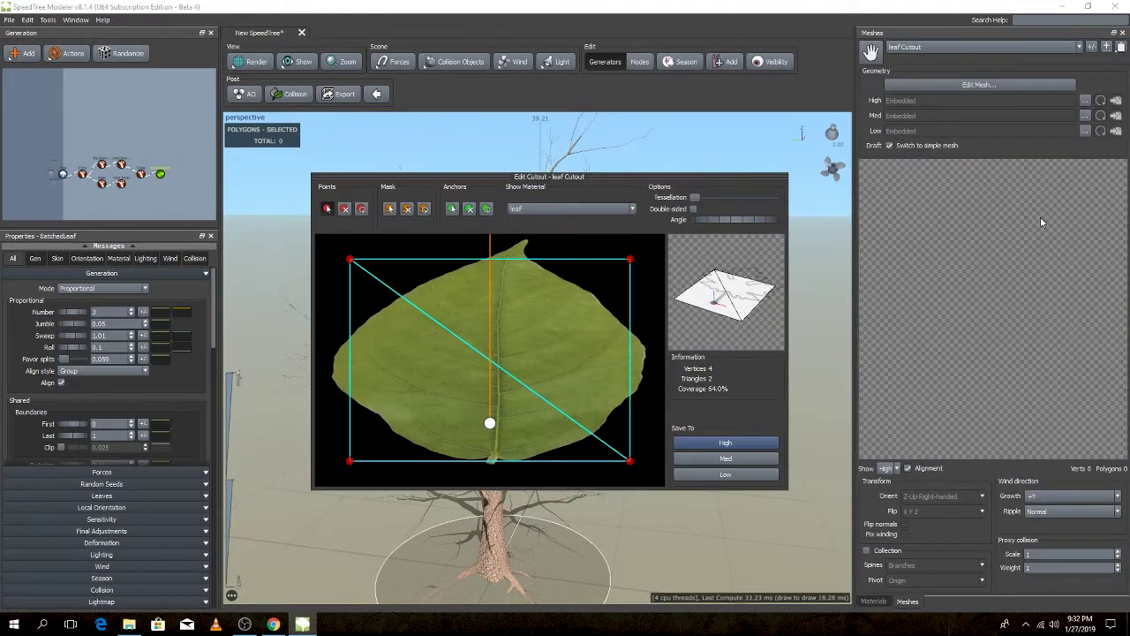
- Add tip and top-edge points, extend the fold to the stem, and pull the top corners inward
drag(724, 176, 1055, 197)
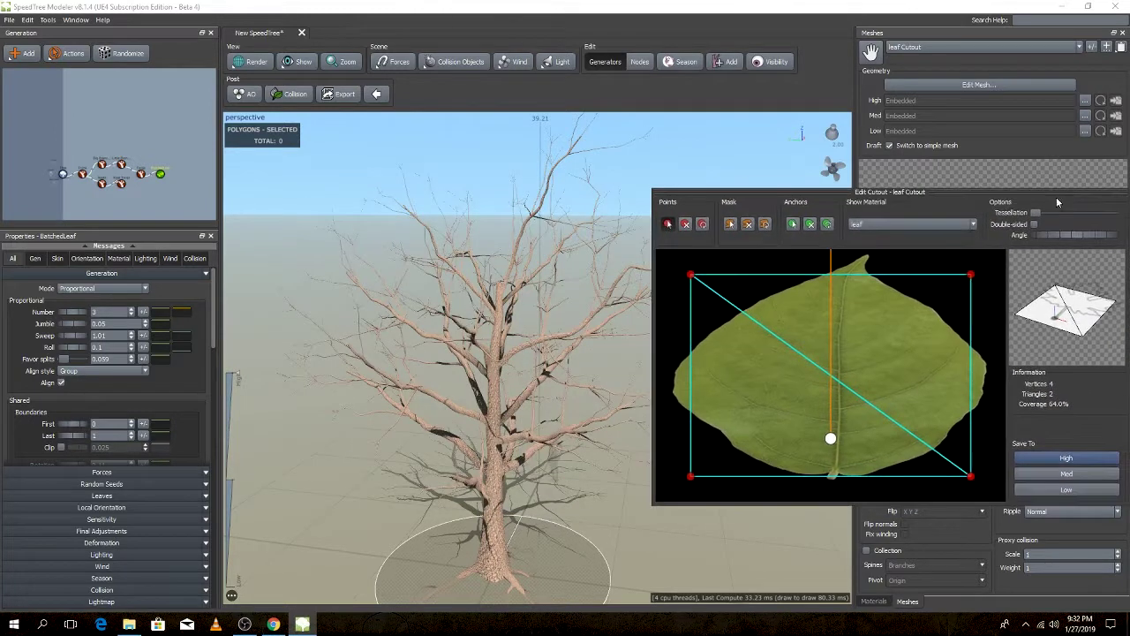
mouse_move(853, 275)
mouse_down()
mouse_move(867, 258)
mouse_move(843, 373)
mouse_up()
click(833, 277)
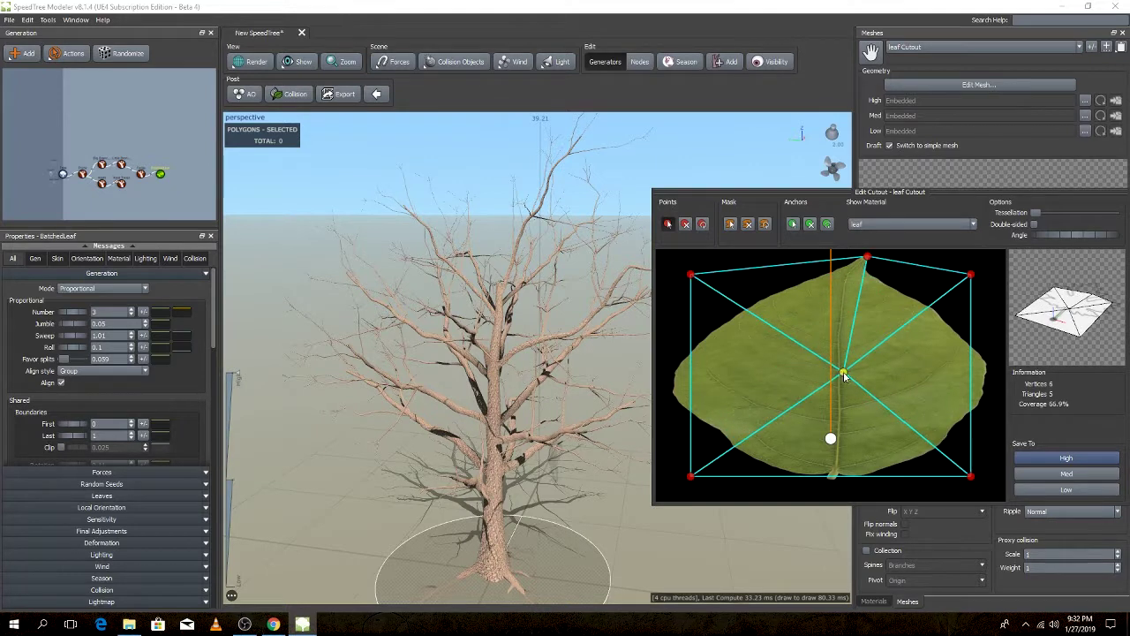
mouse_move(829, 440)
mouse_down()
mouse_move(834, 527)
mouse_move(835, 471)
mouse_up()
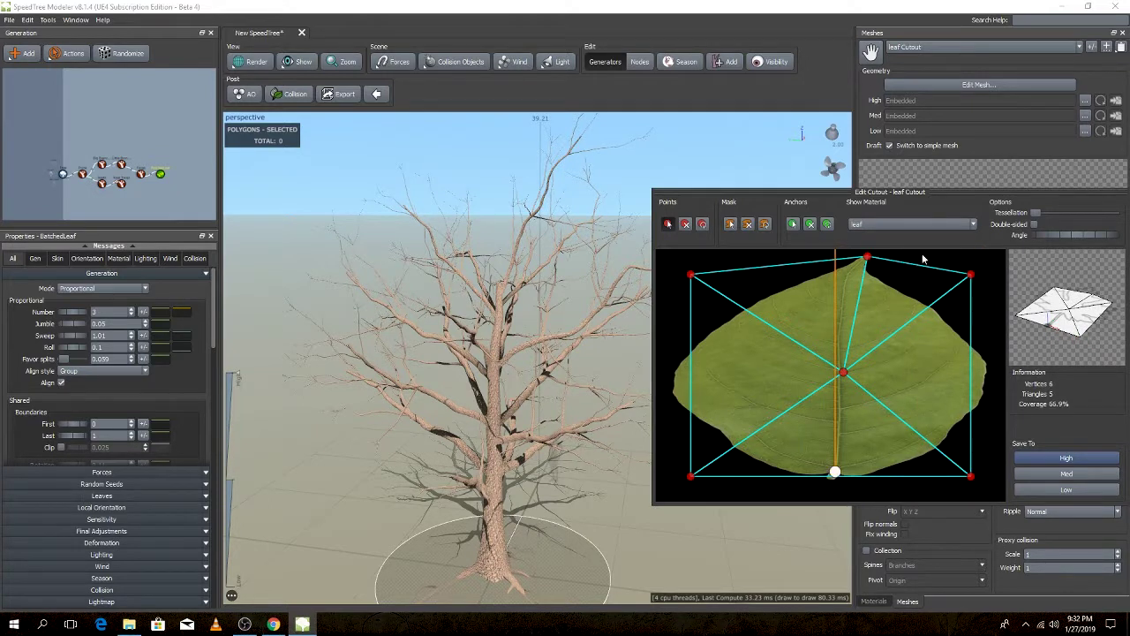
drag(970, 274, 937, 313)
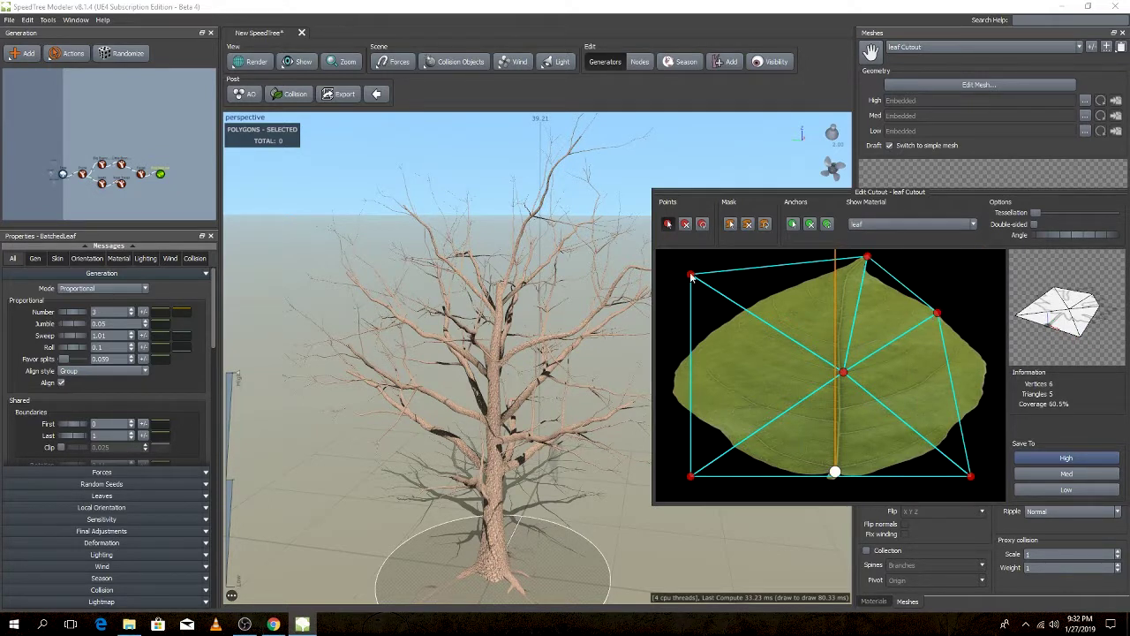
drag(690, 275, 739, 310)
drag(989, 194, 821, 202)
- Load the leaf alpha image as the leaf material's opacity map
click(1086, 185)
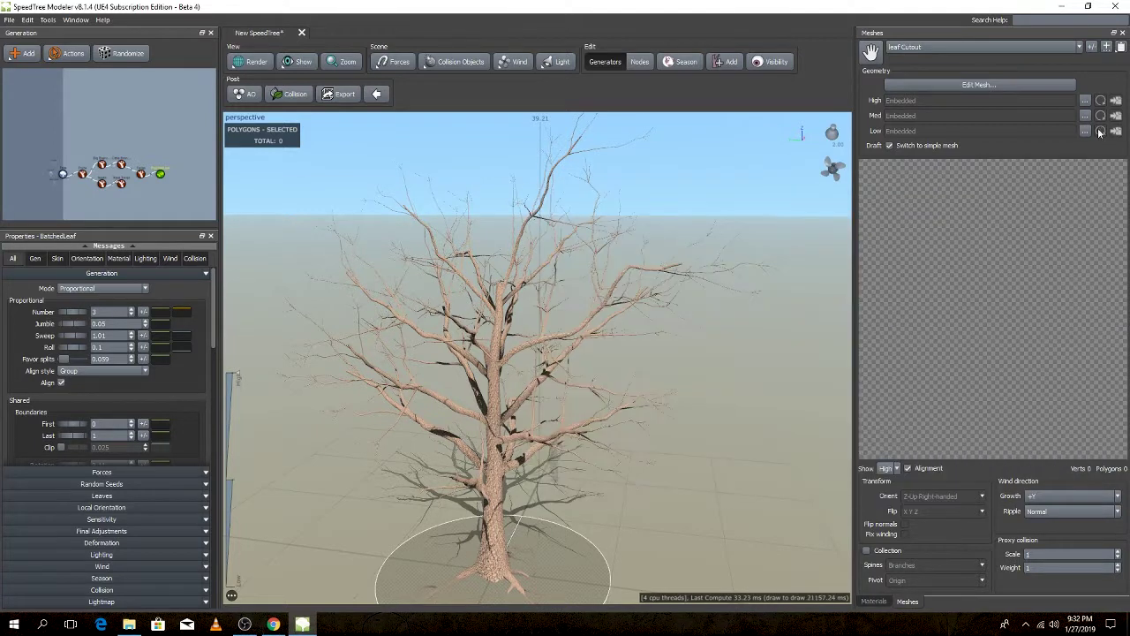
click(1122, 33)
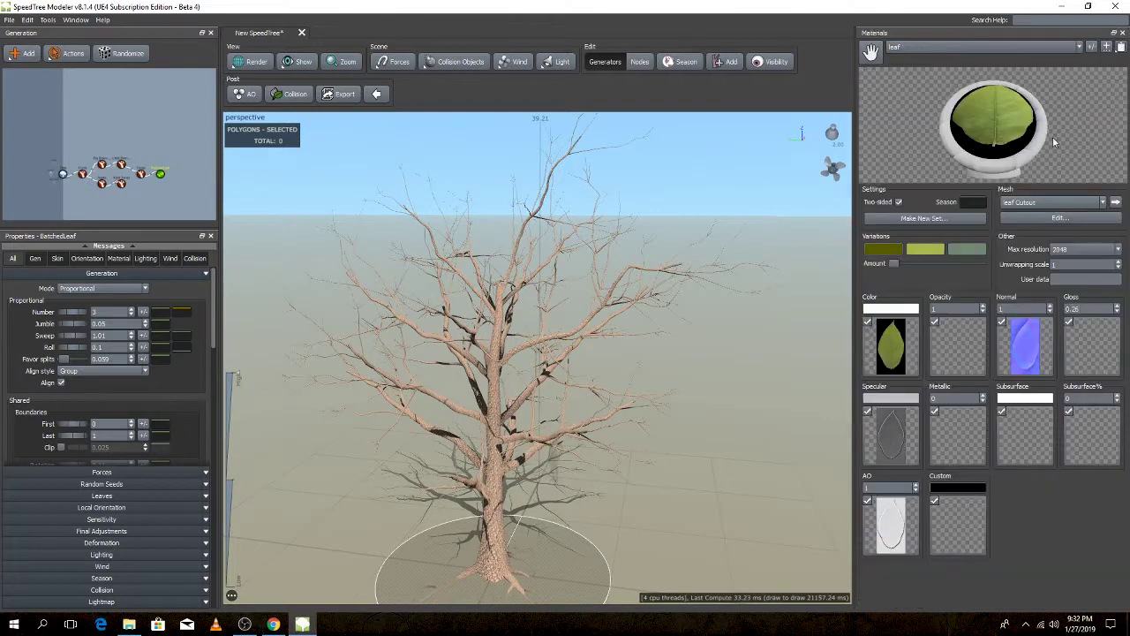
double_click(943, 326)
click(558, 159)
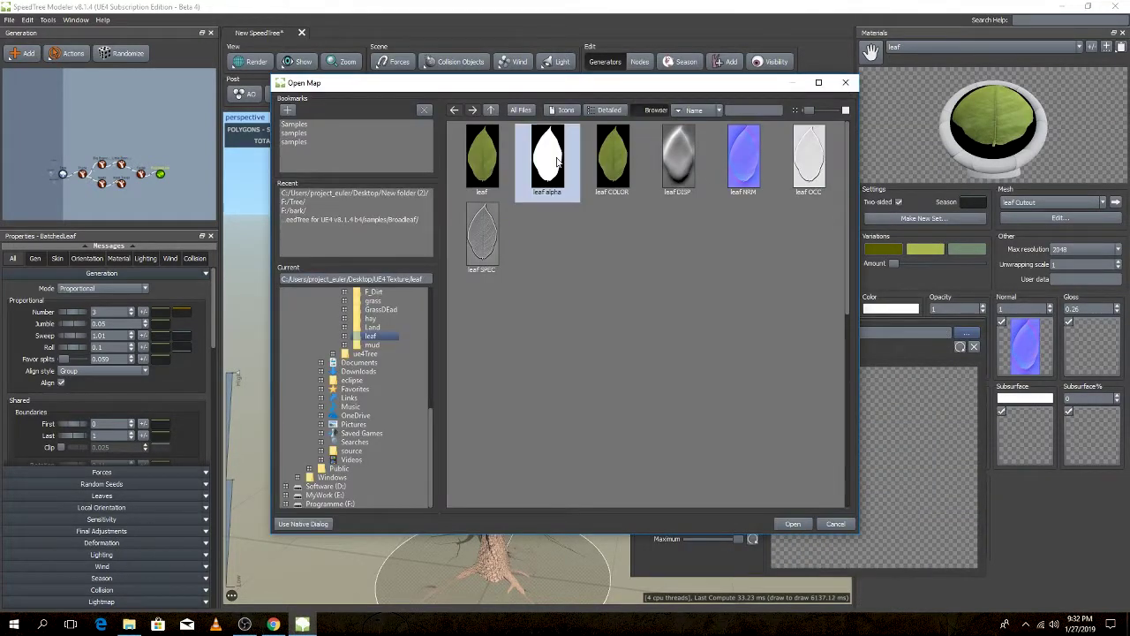
double_click(558, 159)
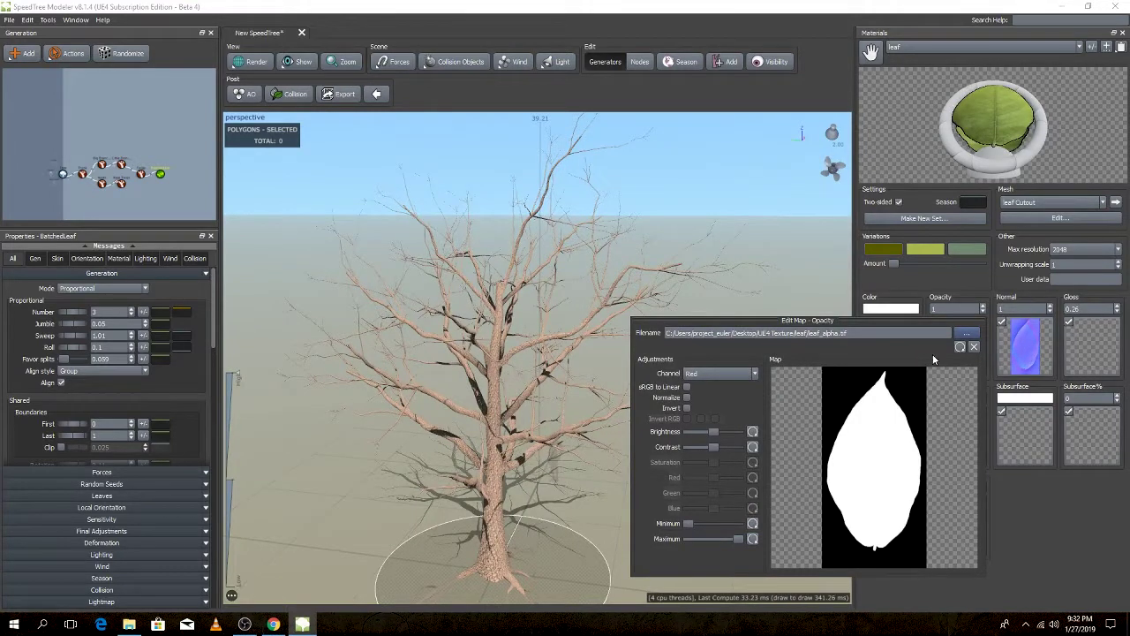
click(959, 347)
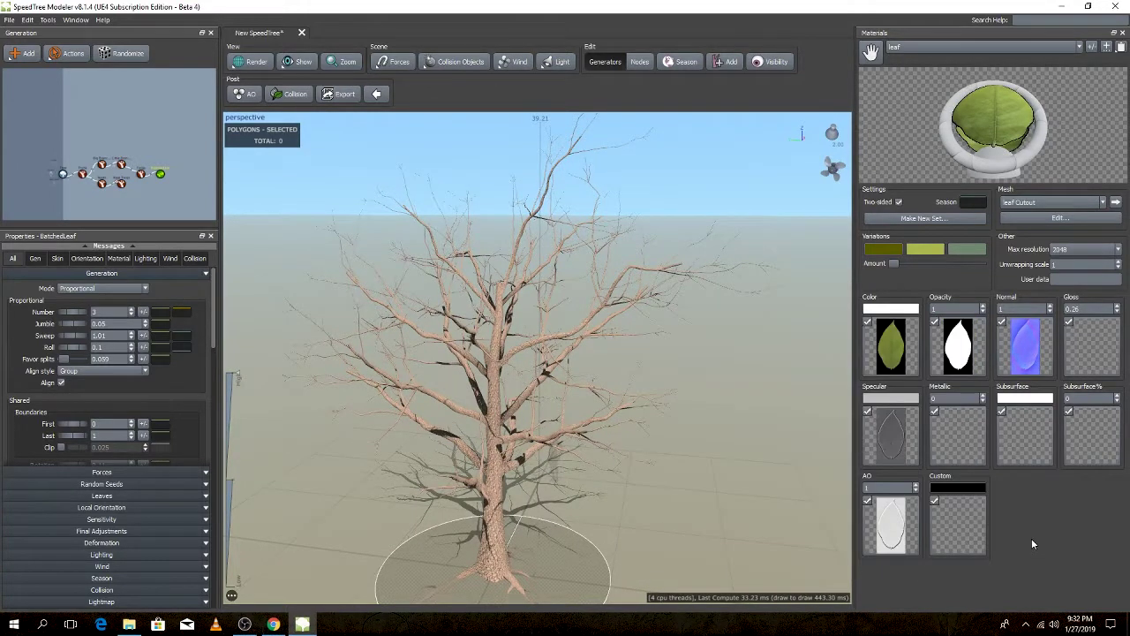
- Set the leaf material's mesh to None and drag the leaf image onto its colour map
click(1046, 202)
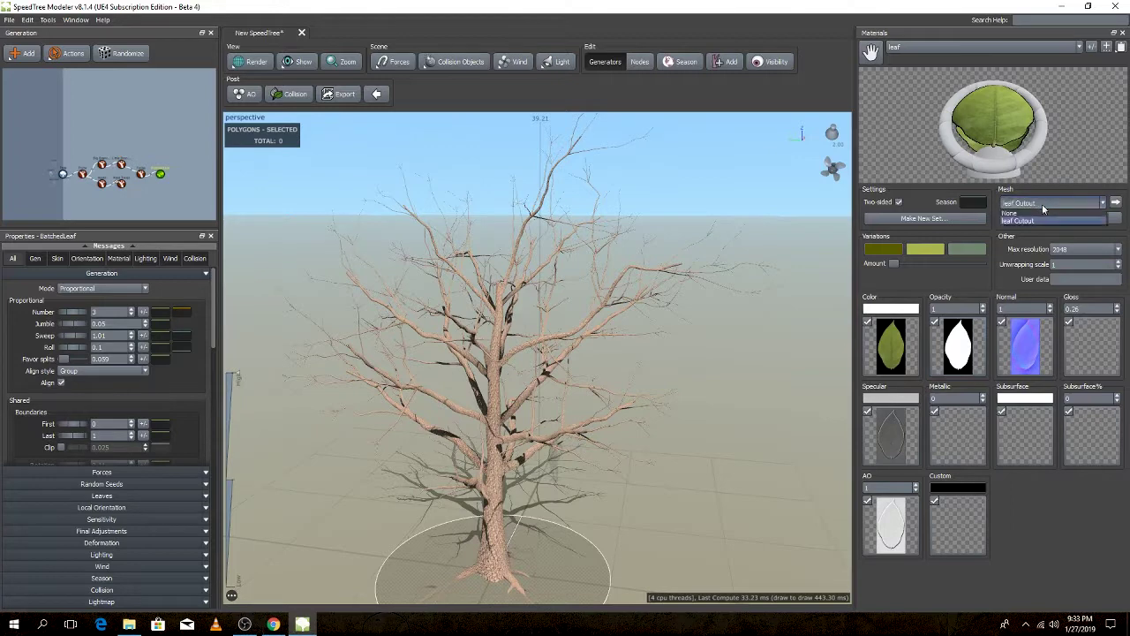
click(1046, 213)
double_click(907, 13)
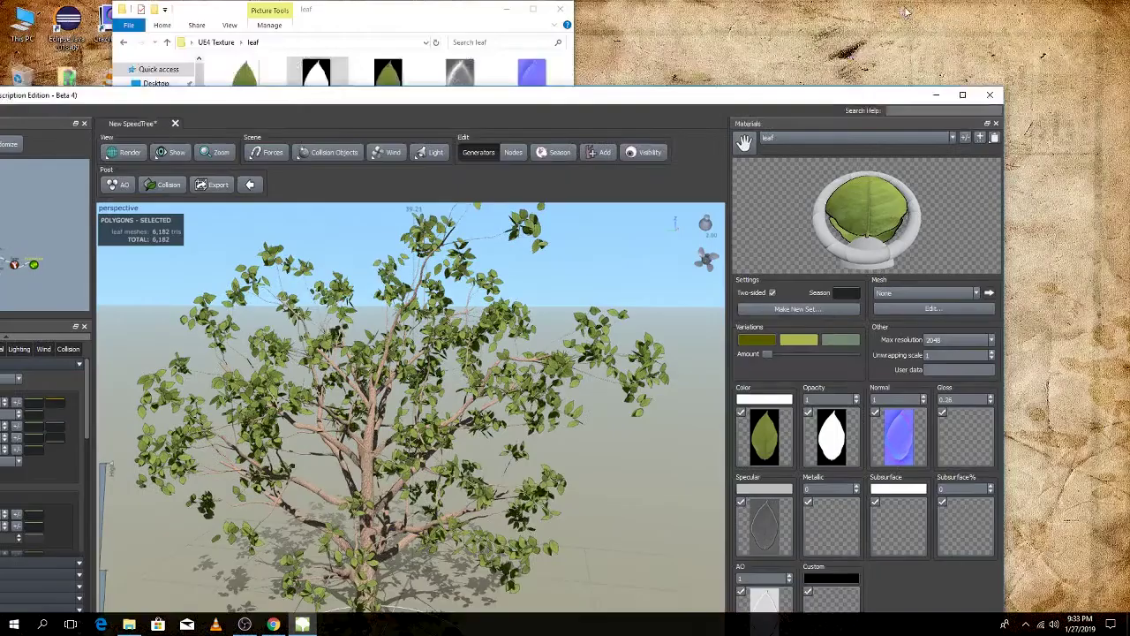
drag(245, 70, 766, 446)
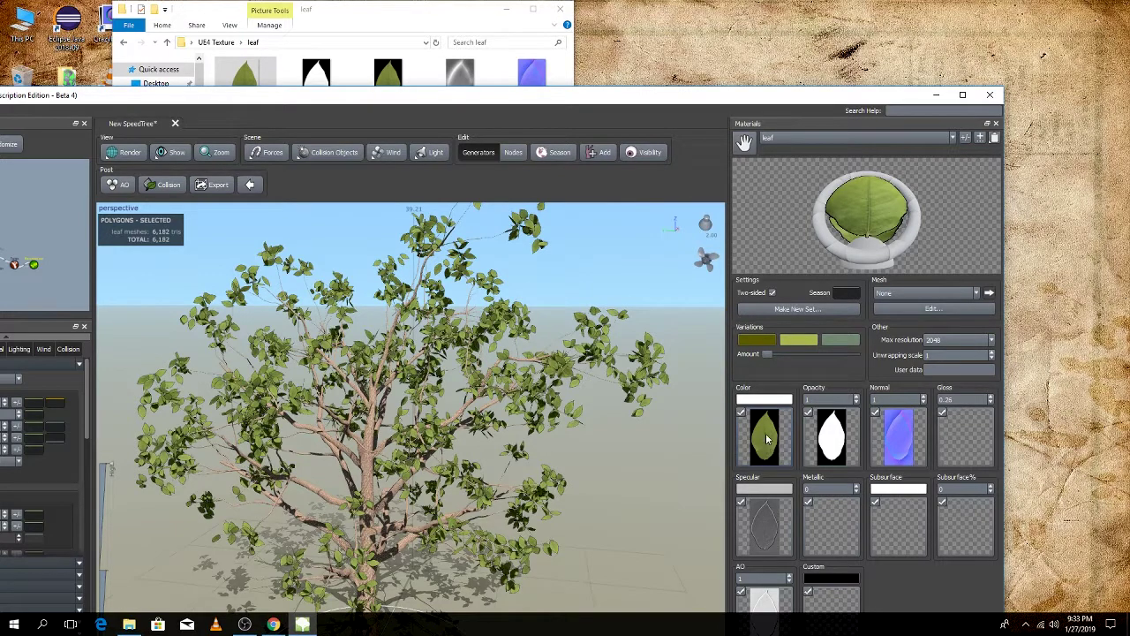
- Zoom and orbit the full-screen viewport among the leaves, then minimise SpeedTree
double_click(618, 95)
scroll(645, 313, up, 3)
scroll(644, 314, up, 3)
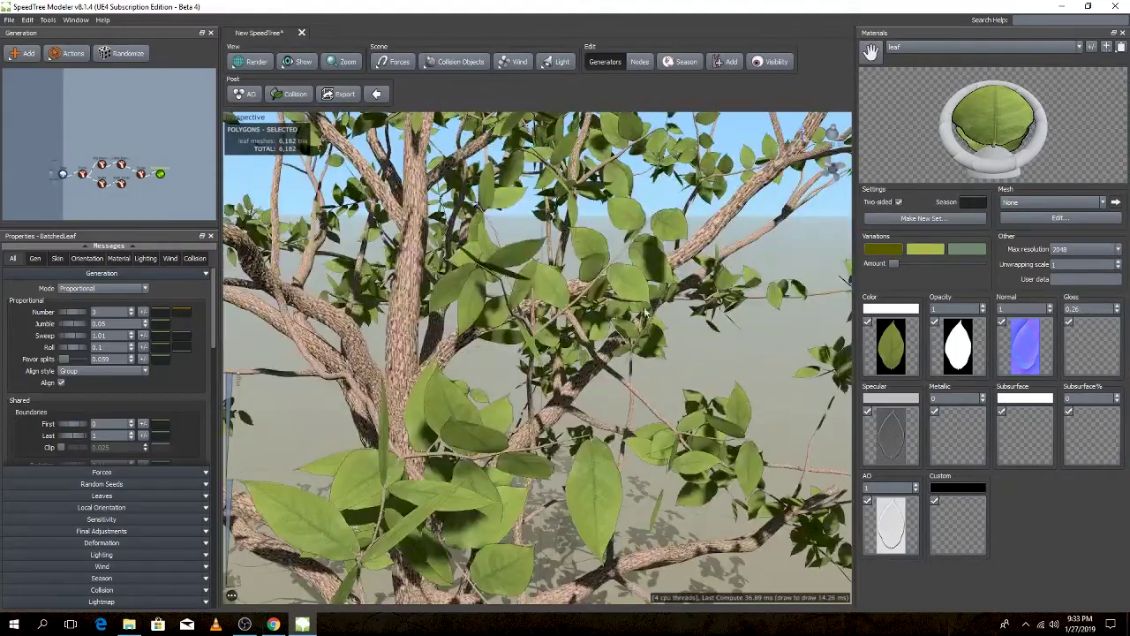
drag(644, 314, 684, 296)
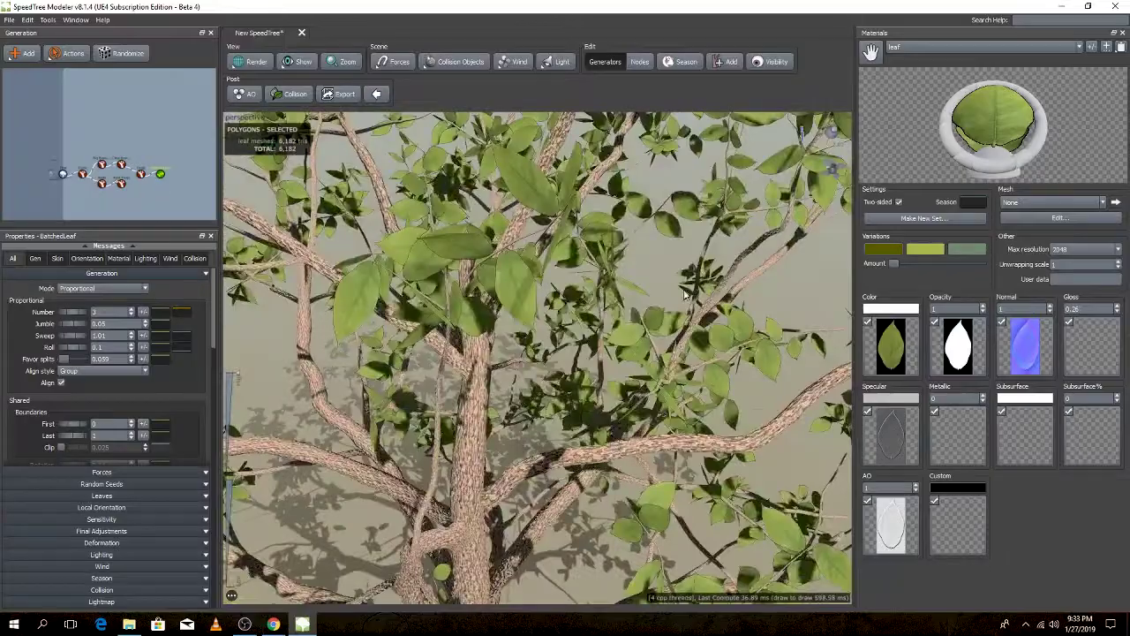
click(1061, 7)
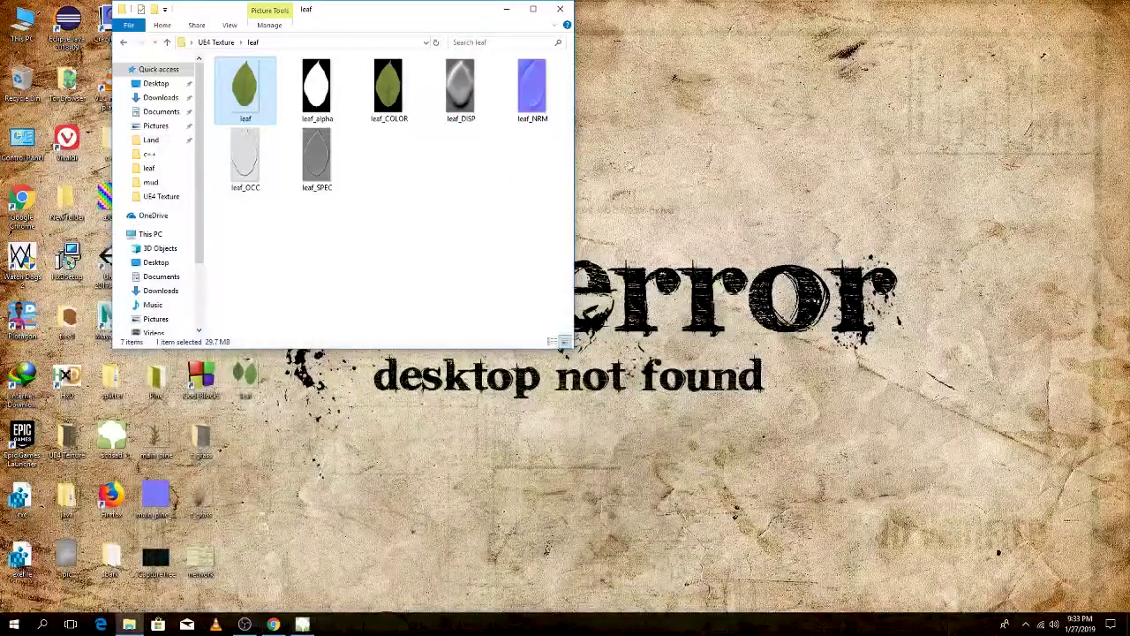
- Open the leaf image from File Explorer with Adobe Photoshop CC 2015
right_click(238, 86)
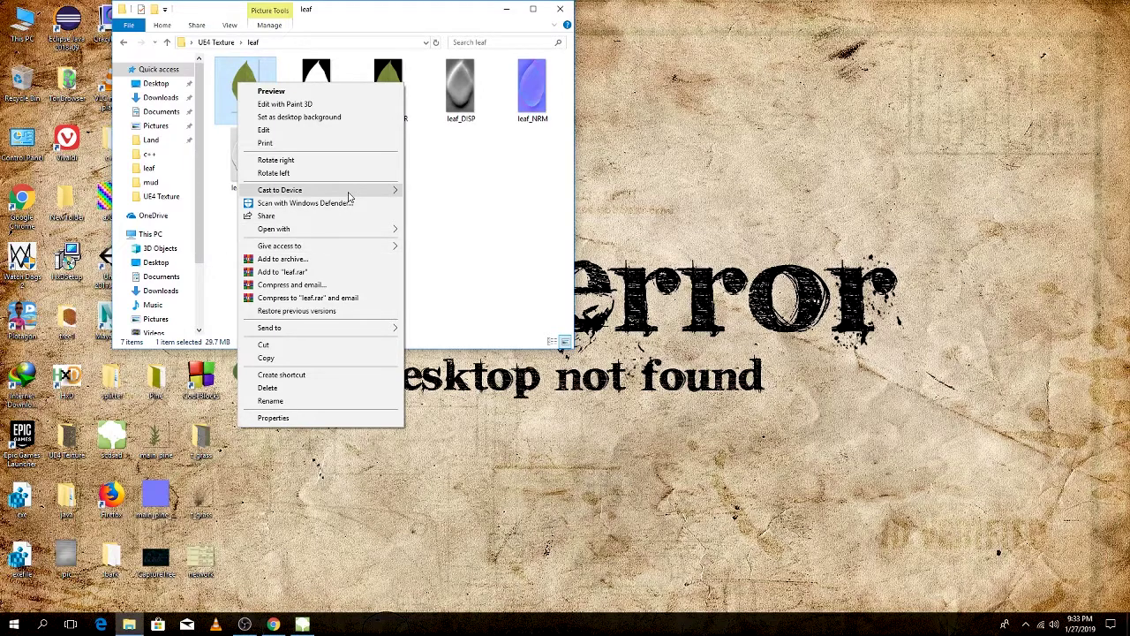
mouse_move(274, 228)
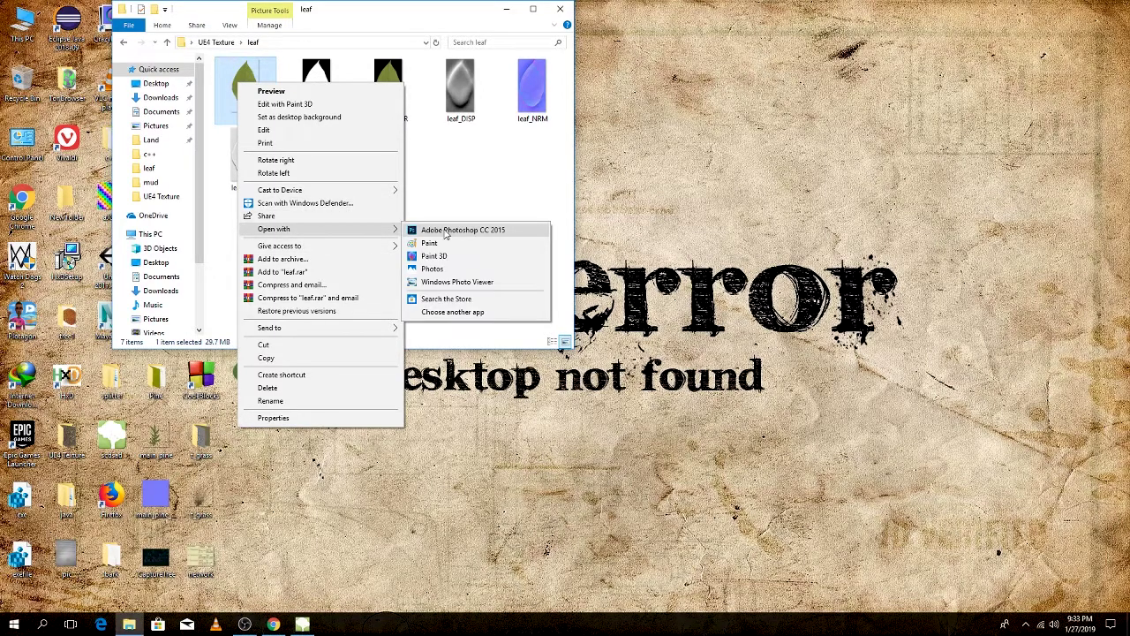
click(445, 231)
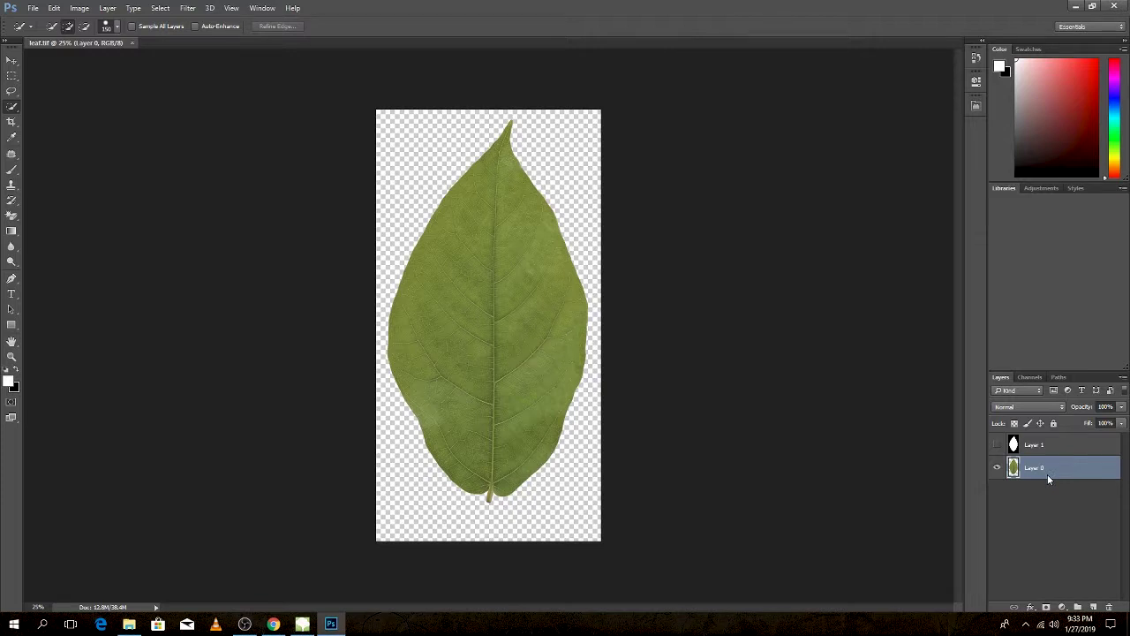
- Delete Layer 1 and add a new empty Layer 1 beneath Layer 0
click(1038, 448)
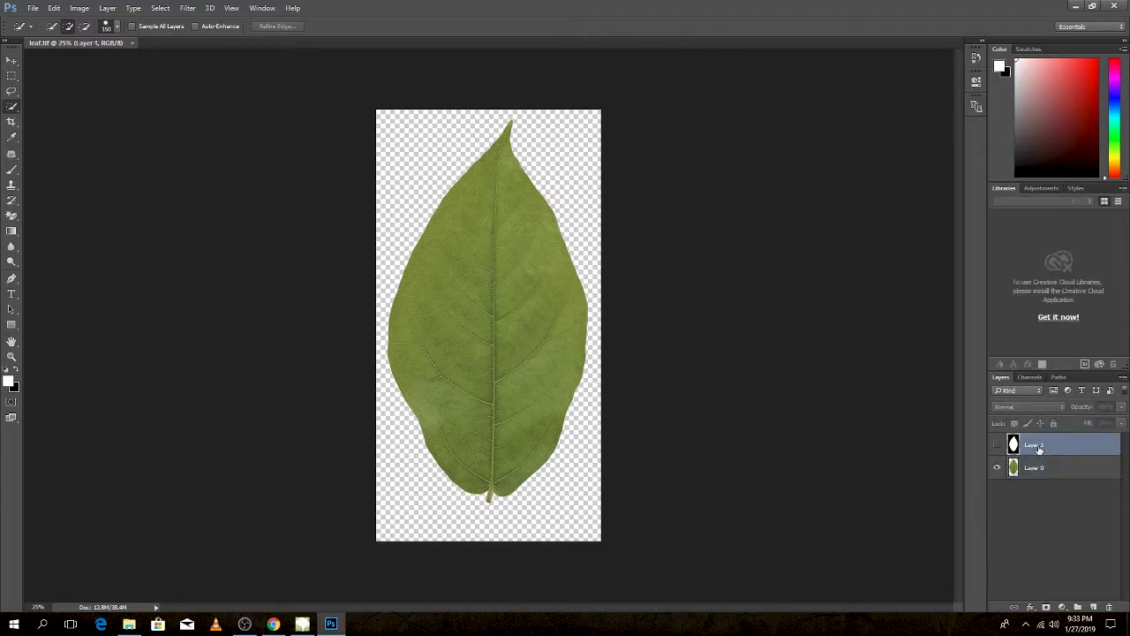
drag(1038, 448, 1109, 607)
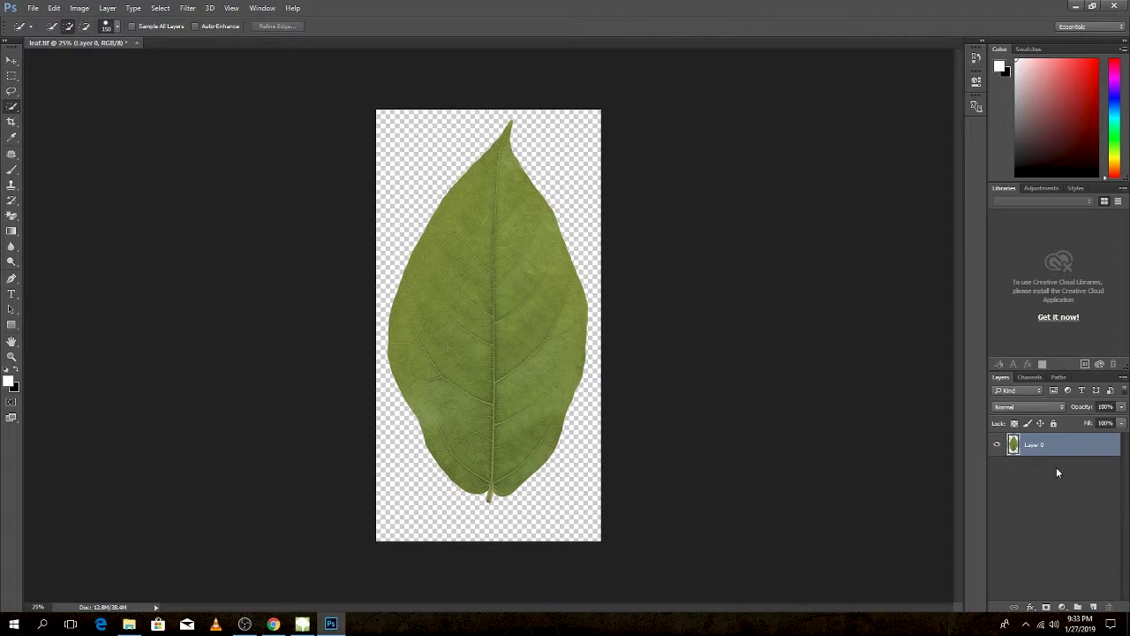
click(1093, 606)
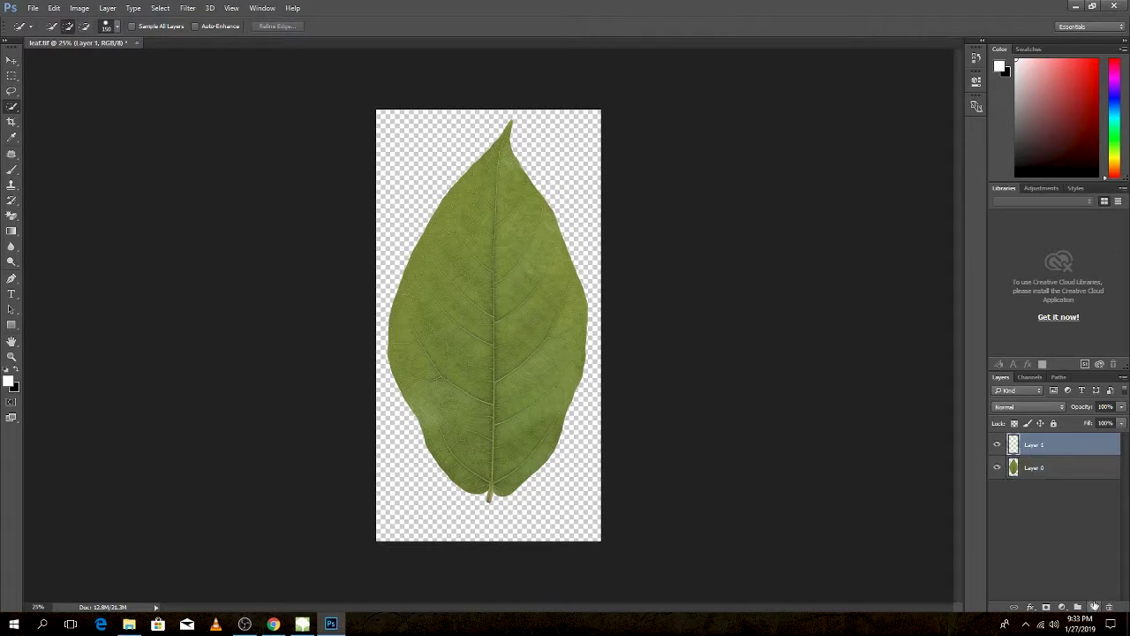
drag(1048, 449, 1052, 491)
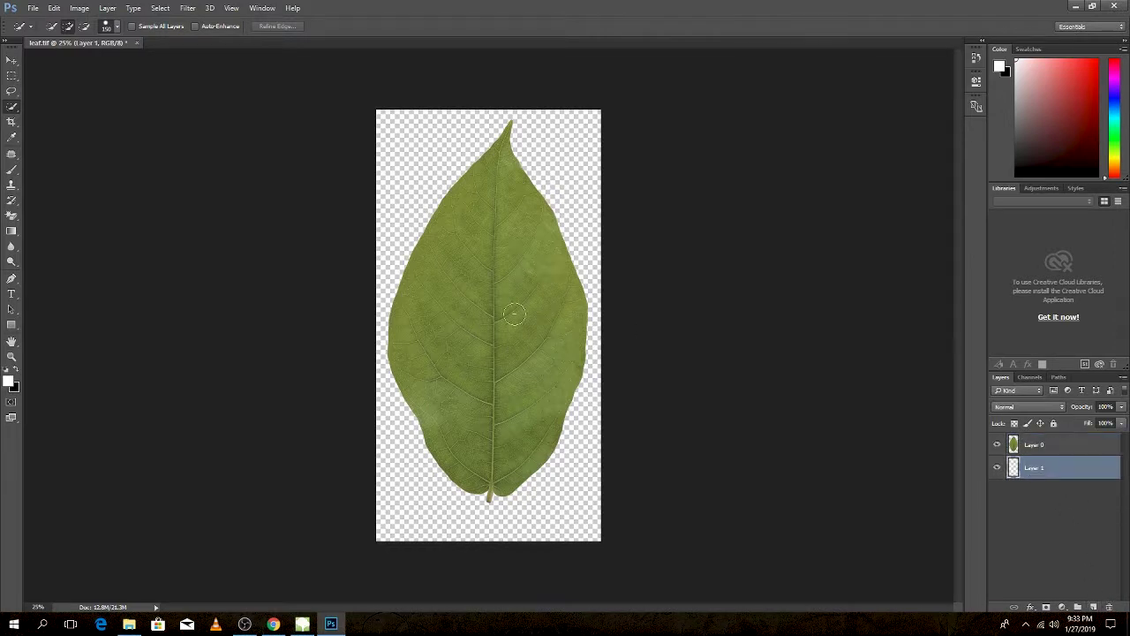
- Sample the leaf's olive green with the Eyedropper and fill Layer 1 with it
click(12, 137)
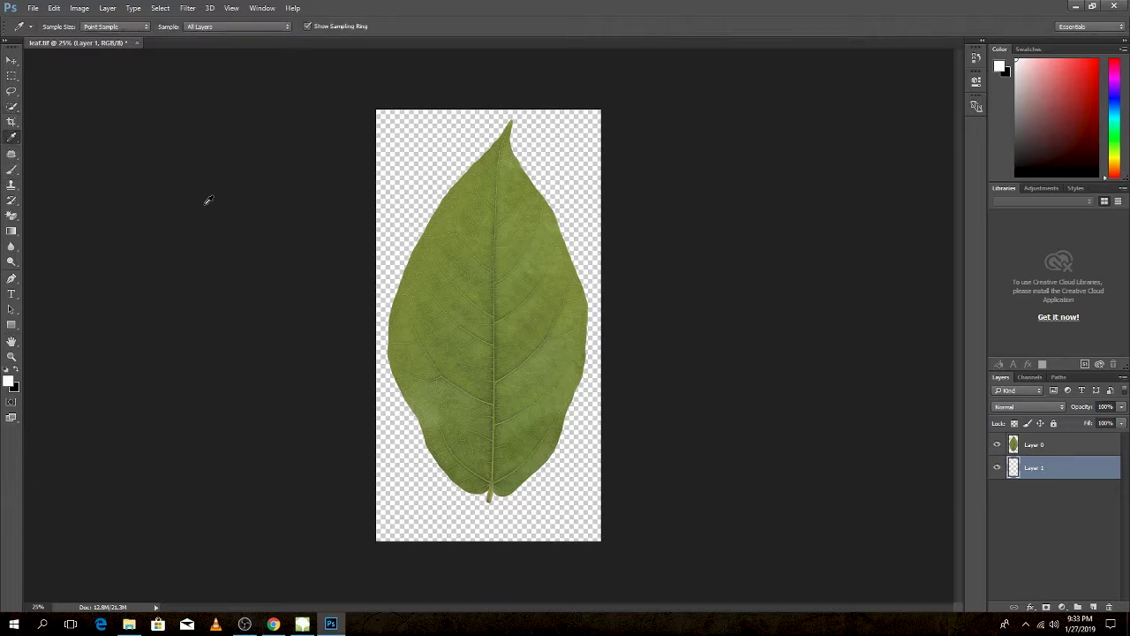
click(468, 224)
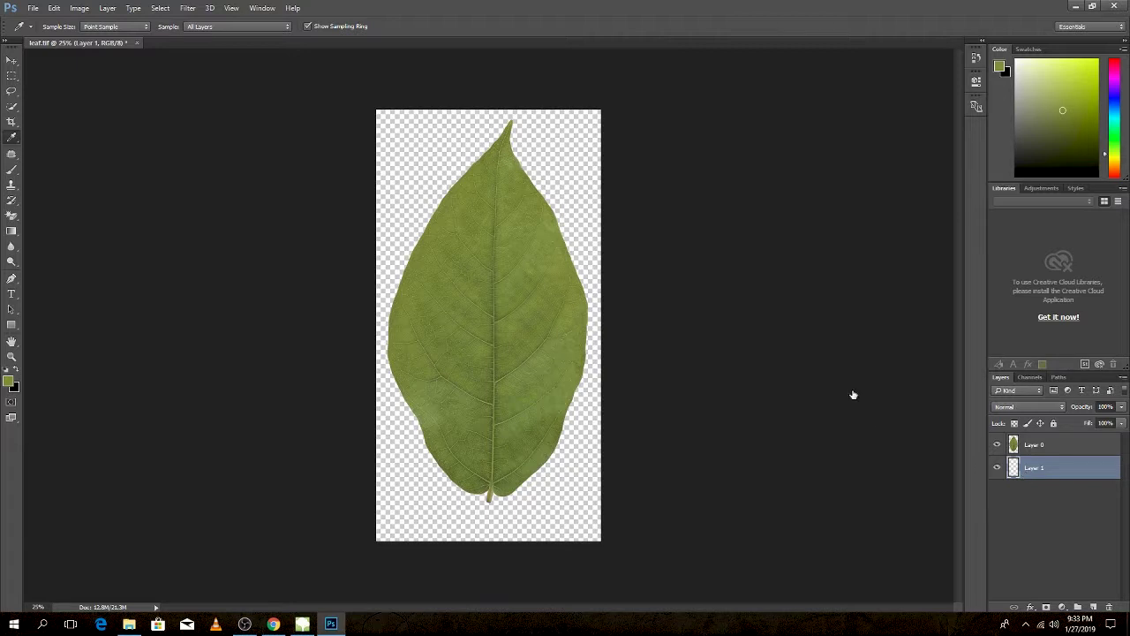
key(alt+BackSpace)
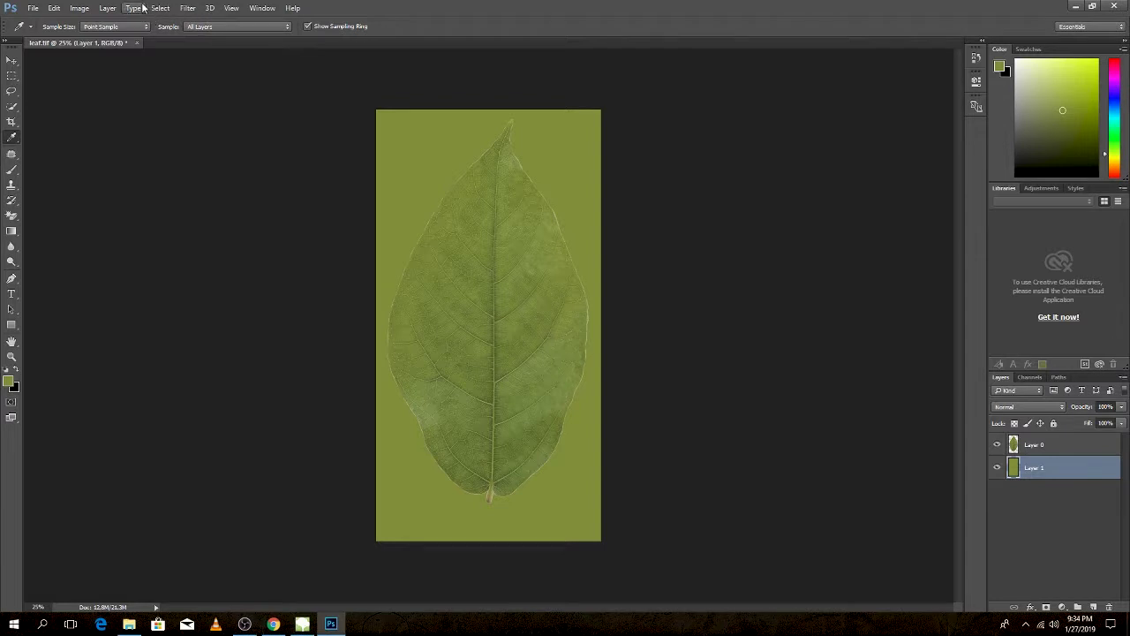
- Bring up the Filter menu to reach the blur filters
click(187, 8)
click(187, 8)
click(187, 8)
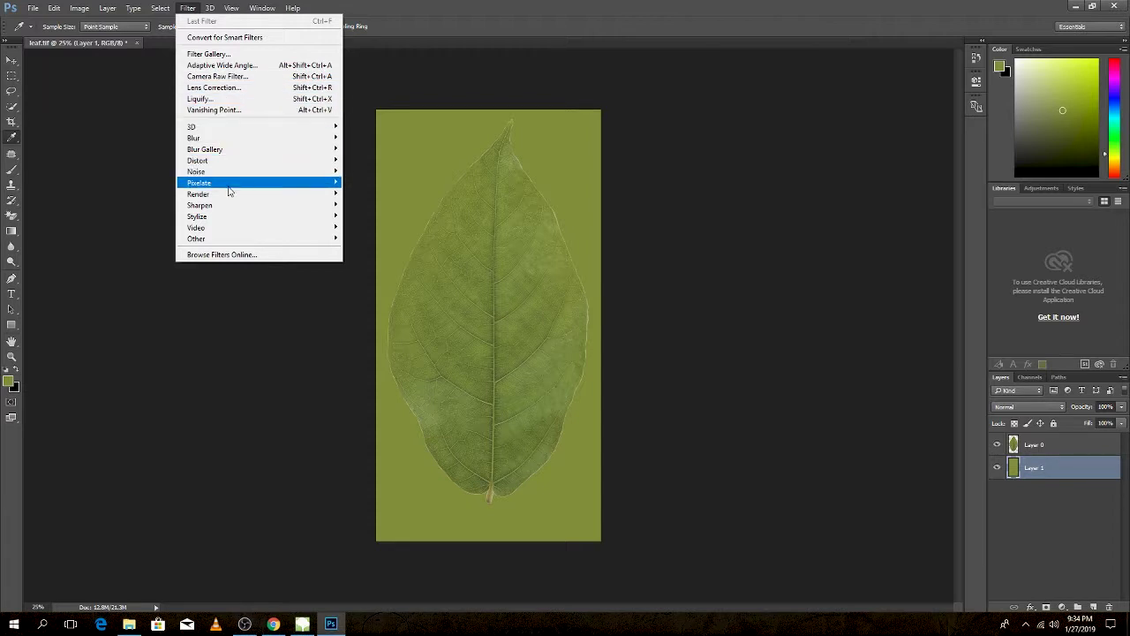
mouse_move(194, 138)
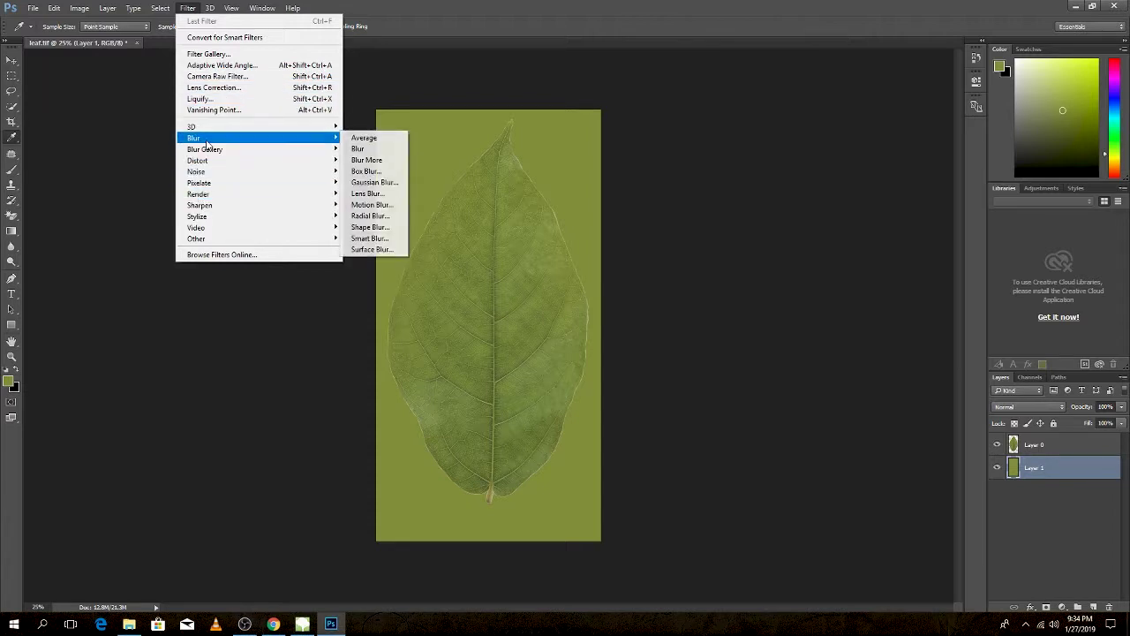
- Apply a Gaussian Blur to the green Layer 1, settling the radius at 1.3 pixels
click(374, 182)
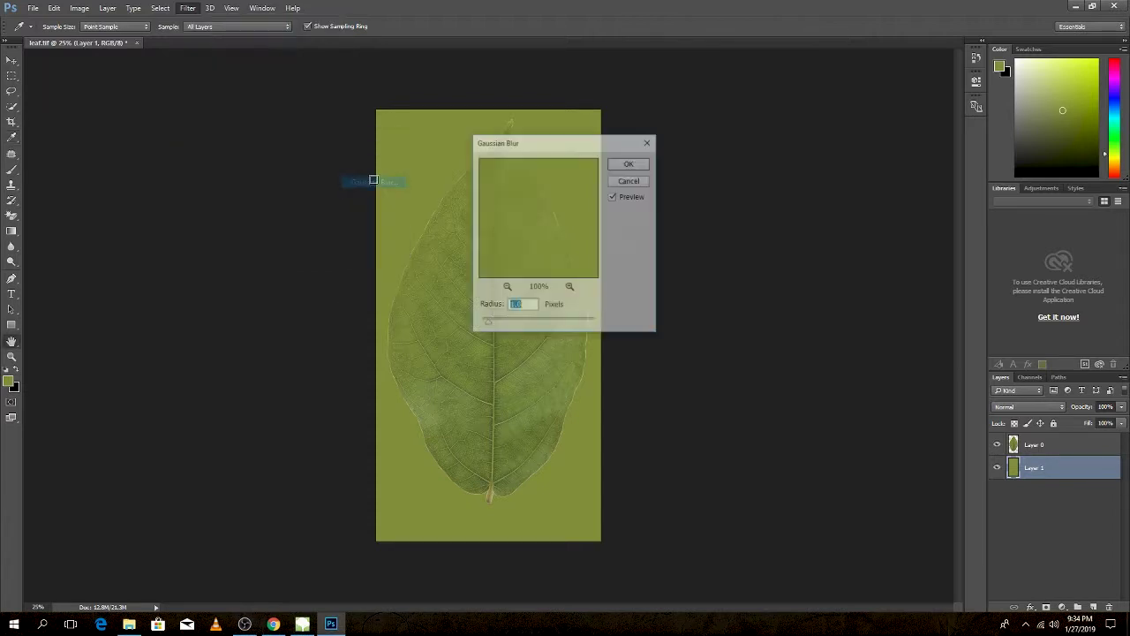
drag(578, 146, 720, 154)
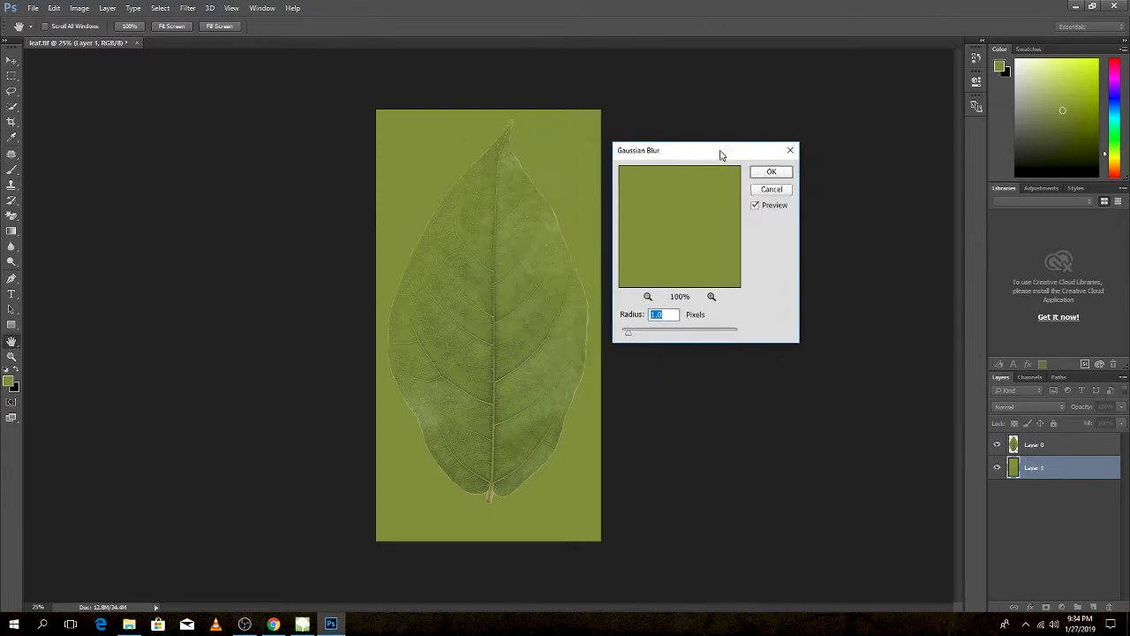
mouse_move(628, 337)
mouse_down()
mouse_move(638, 337)
mouse_move(621, 334)
mouse_up()
click(756, 206)
drag(628, 335, 666, 337)
click(625, 333)
drag(629, 338, 630, 338)
click(774, 174)
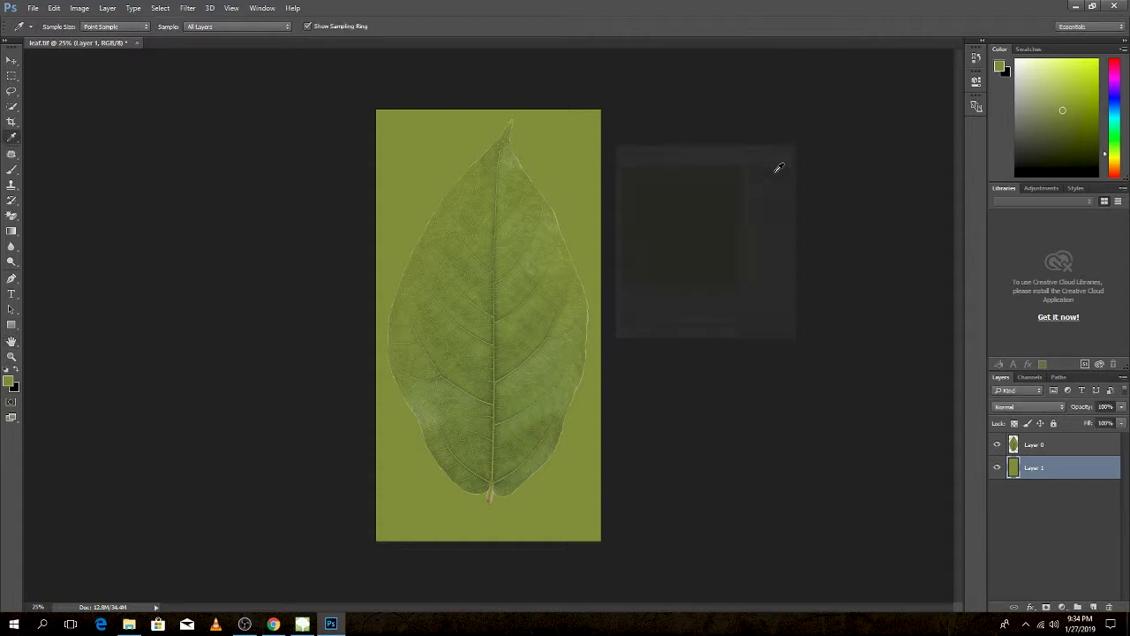
- Save the image as a TIFF replacing leaf_COLOR.tif, then minimise Photoshop
click(32, 9)
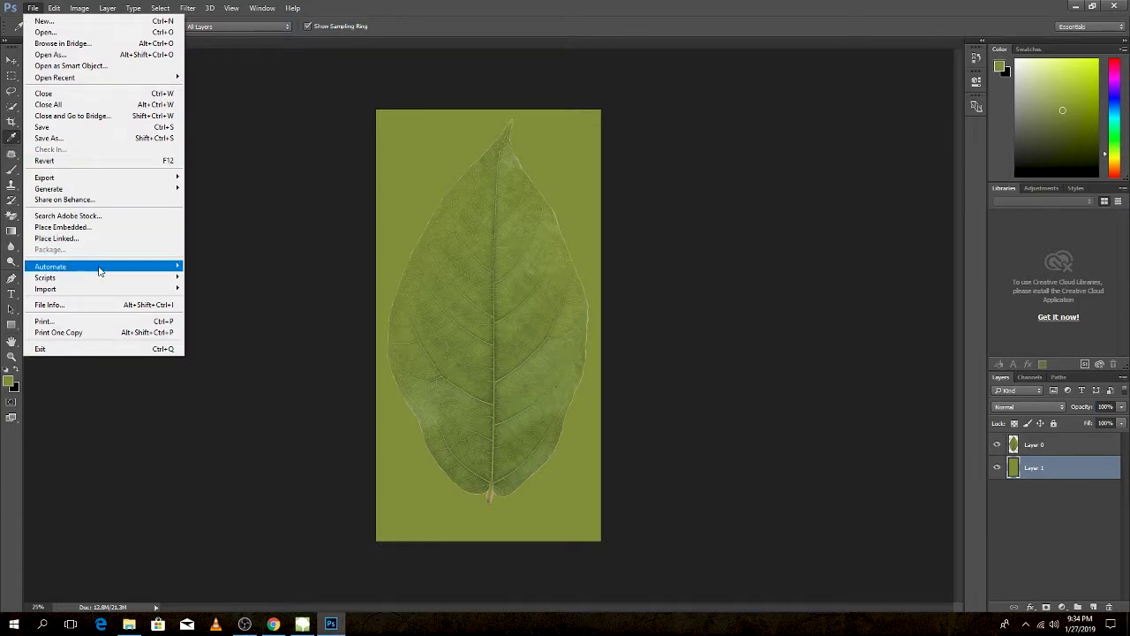
click(66, 139)
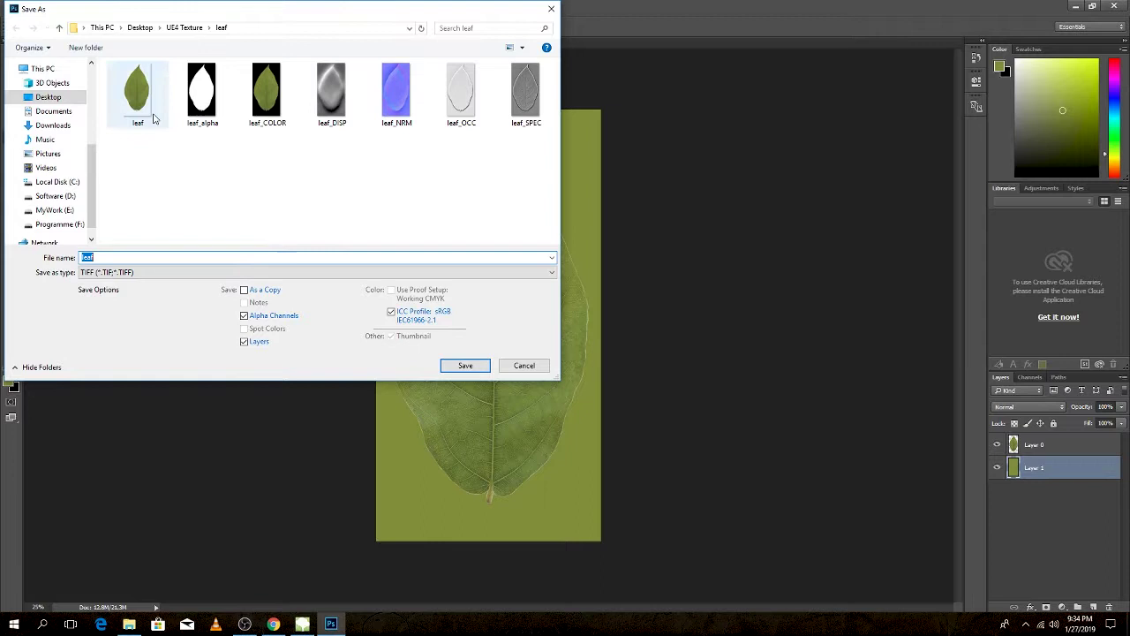
click(256, 96)
click(465, 364)
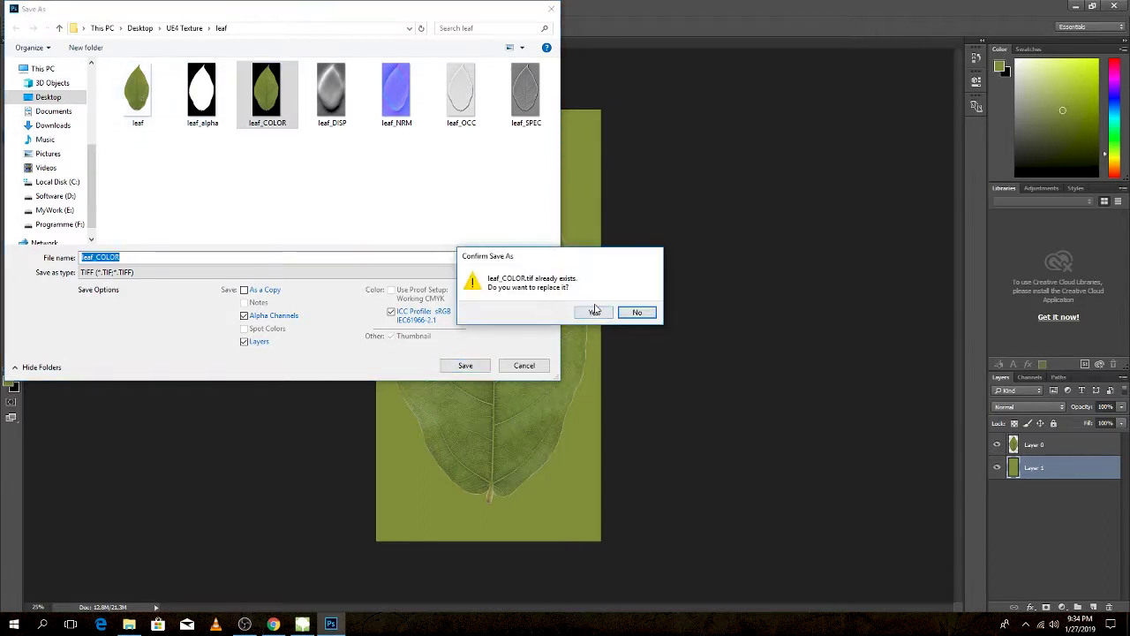
click(593, 310)
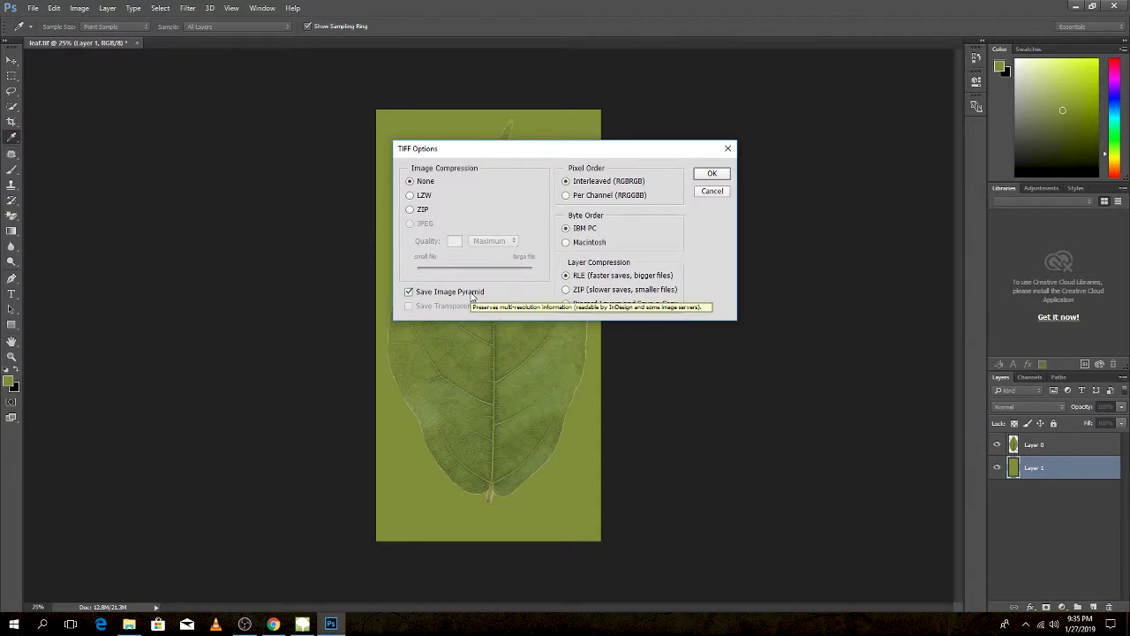
click(711, 173)
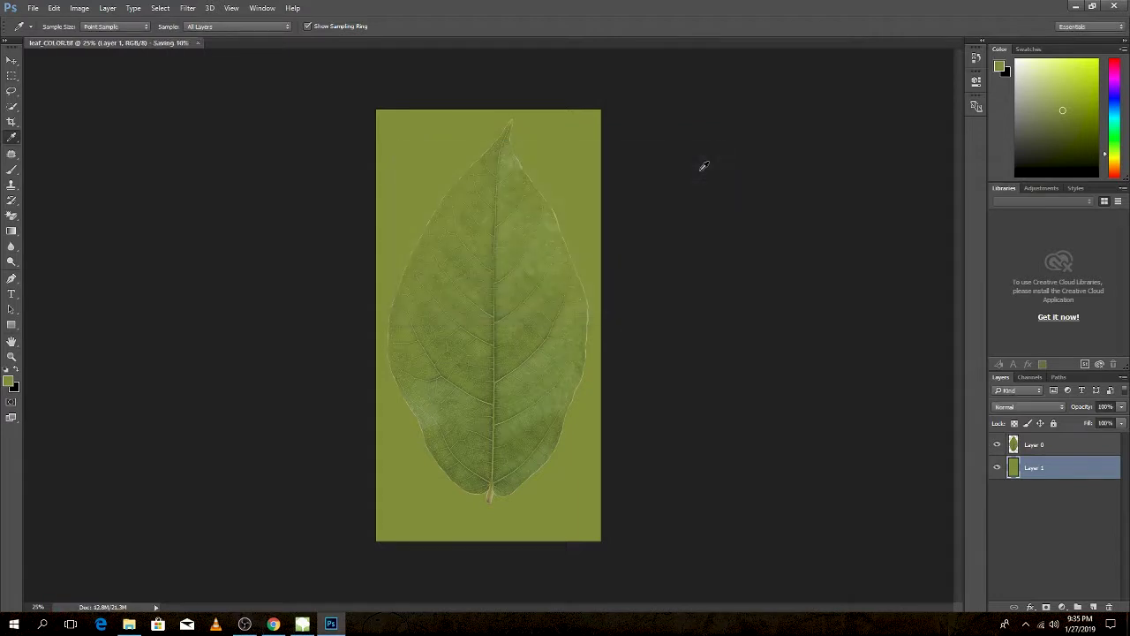
click(1075, 5)
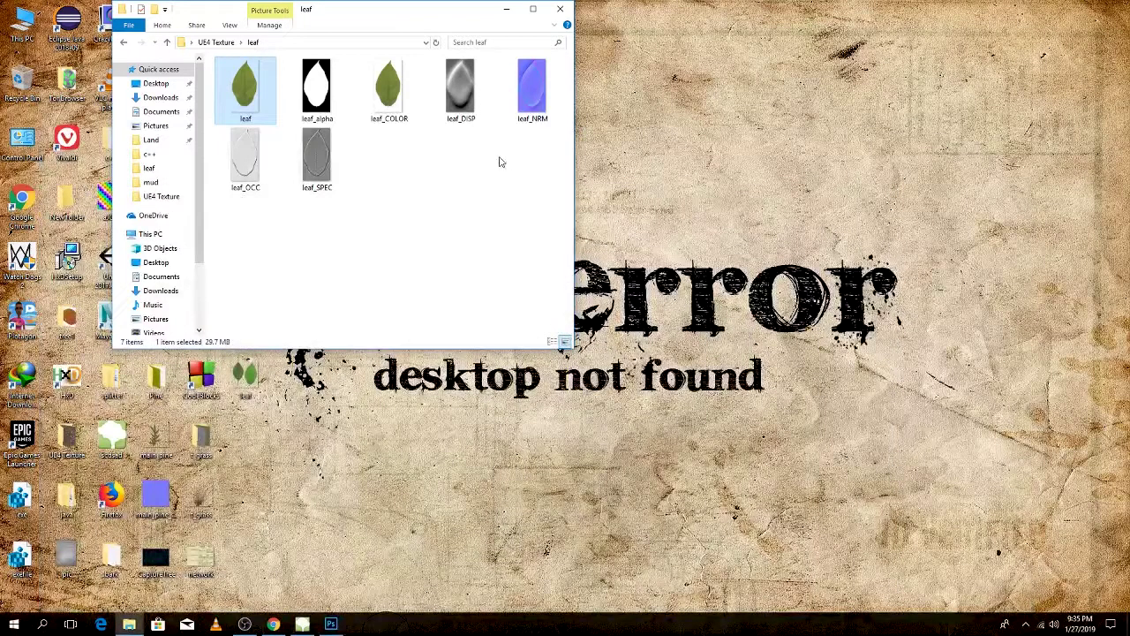
- Bring SpeedTree back up and zoom in and out on the leaves showing the refreshed leaf_COLOR texture
mouse_move(393, 99)
mouse_down()
mouse_move(302, 627)
mouse_move(899, 344)
mouse_up()
scroll(603, 250, up, 2)
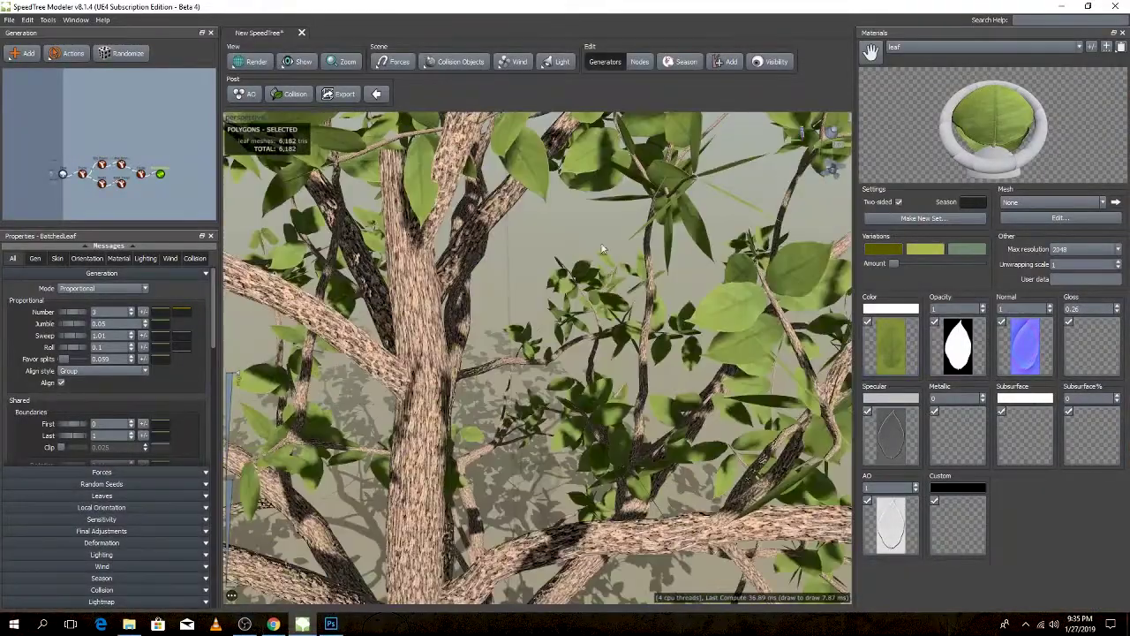
scroll(572, 202, up, 2)
right_click(573, 242)
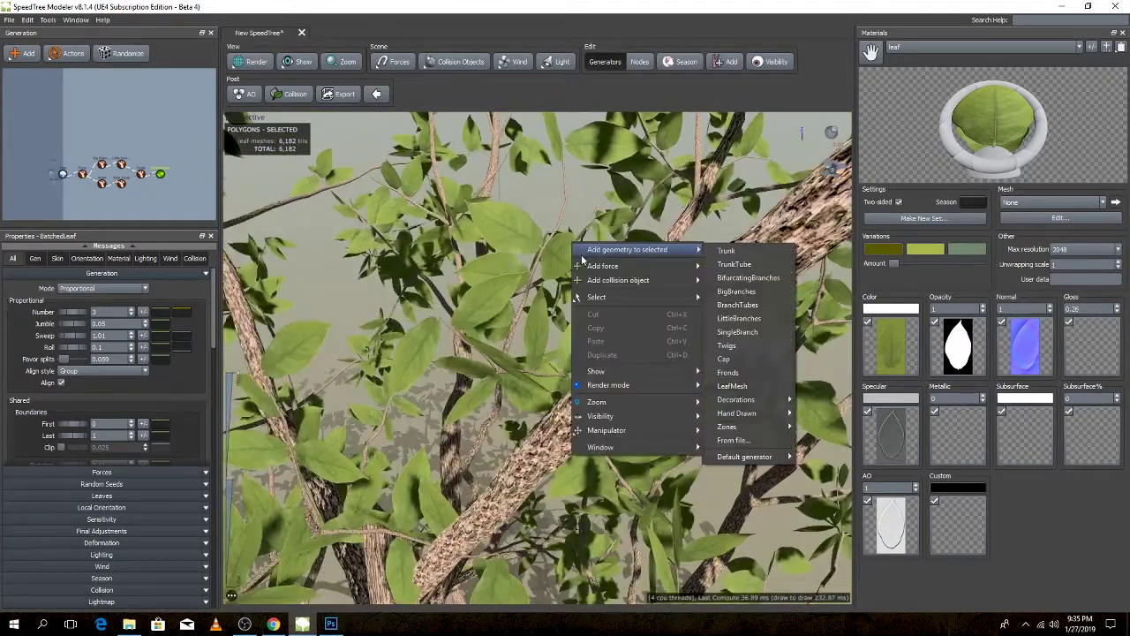
click(531, 216)
scroll(541, 218, up, 5)
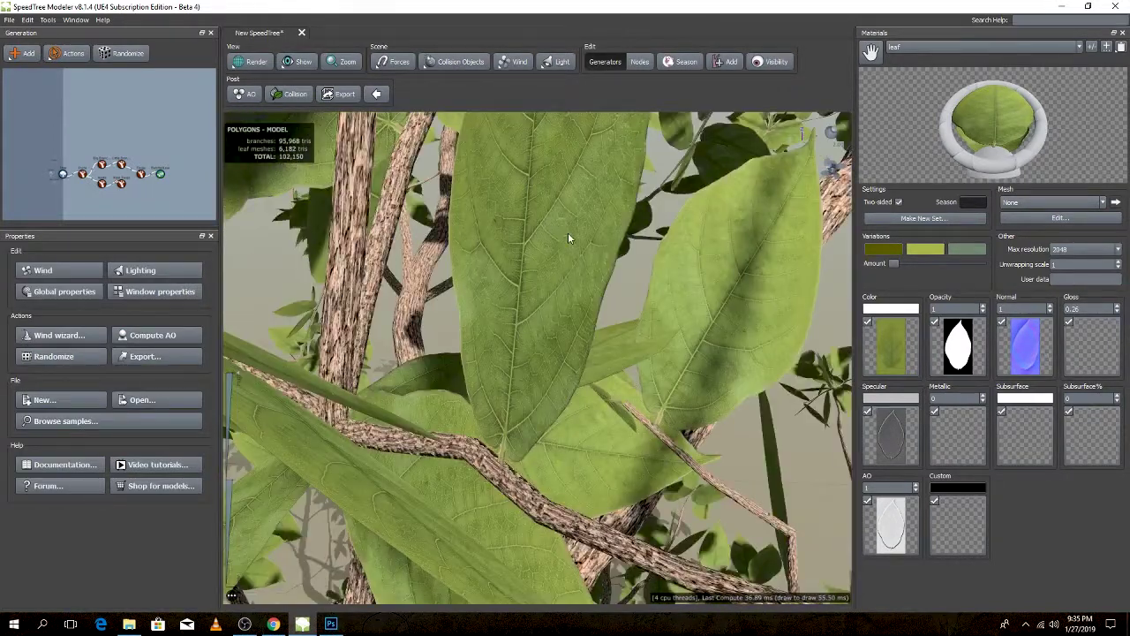
scroll(568, 232, down, 3)
scroll(568, 232, down, 2)
scroll(573, 256, down, 2)
scroll(583, 276, up, 2)
scroll(565, 274, up, 2)
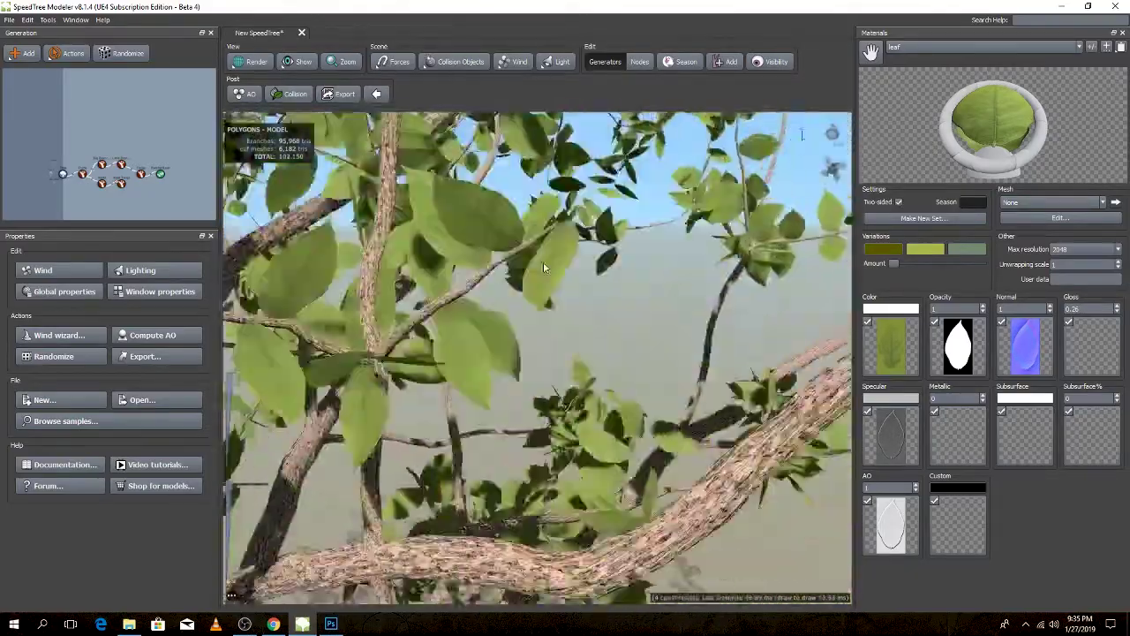
scroll(543, 272, up, 2)
scroll(517, 271, up, 2)
scroll(518, 273, down, 3)
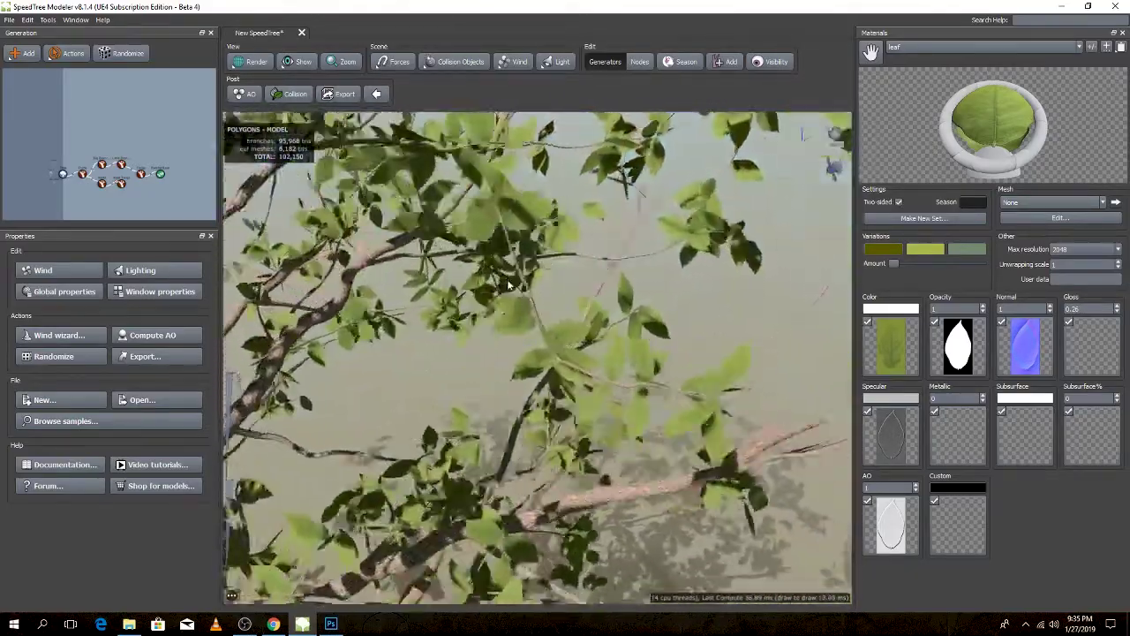
scroll(525, 281, up, 2)
scroll(528, 287, down, 2)
scroll(528, 286, down, 2)
scroll(529, 286, down, 2)
- Tilt the view so the sky shows behind the leaves, then return to Photoshop
mouse_move(529, 291)
mouse_down()
mouse_move(605, 373)
mouse_move(552, 375)
mouse_move(690, 351)
mouse_up()
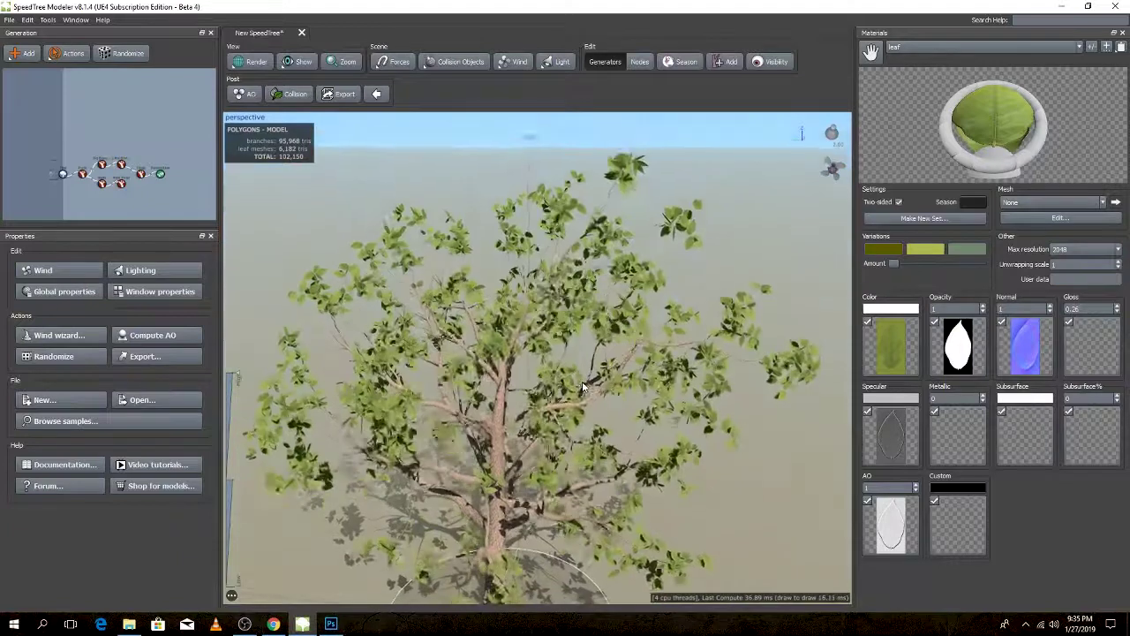
mouse_move(893, 263)
mouse_down()
mouse_move(921, 263)
mouse_move(888, 265)
mouse_up()
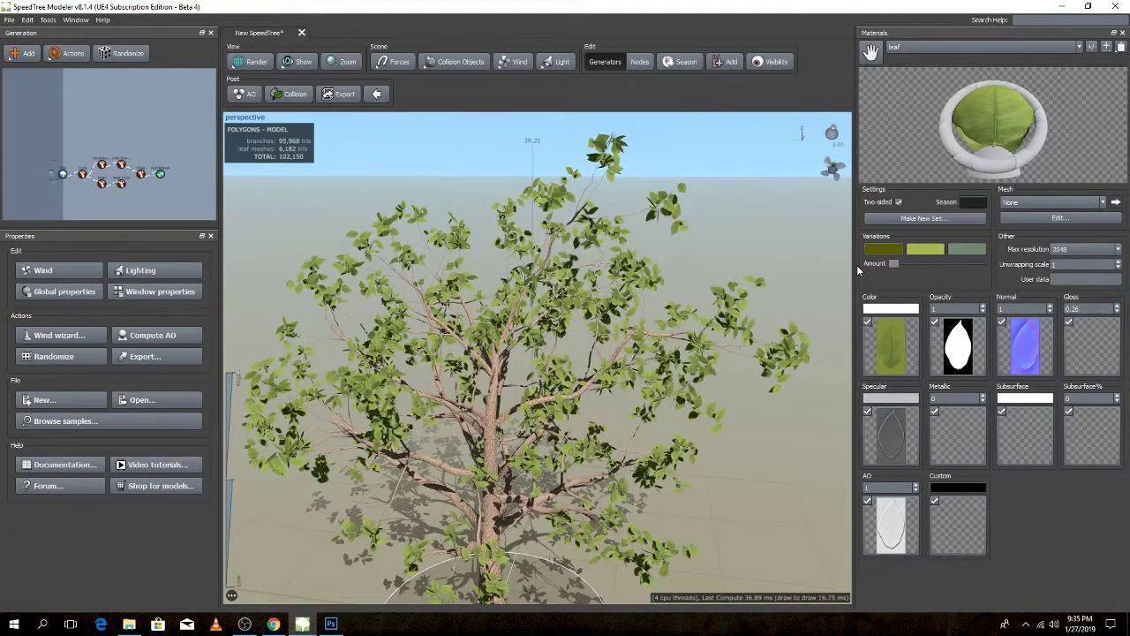
scroll(565, 397, up, 5)
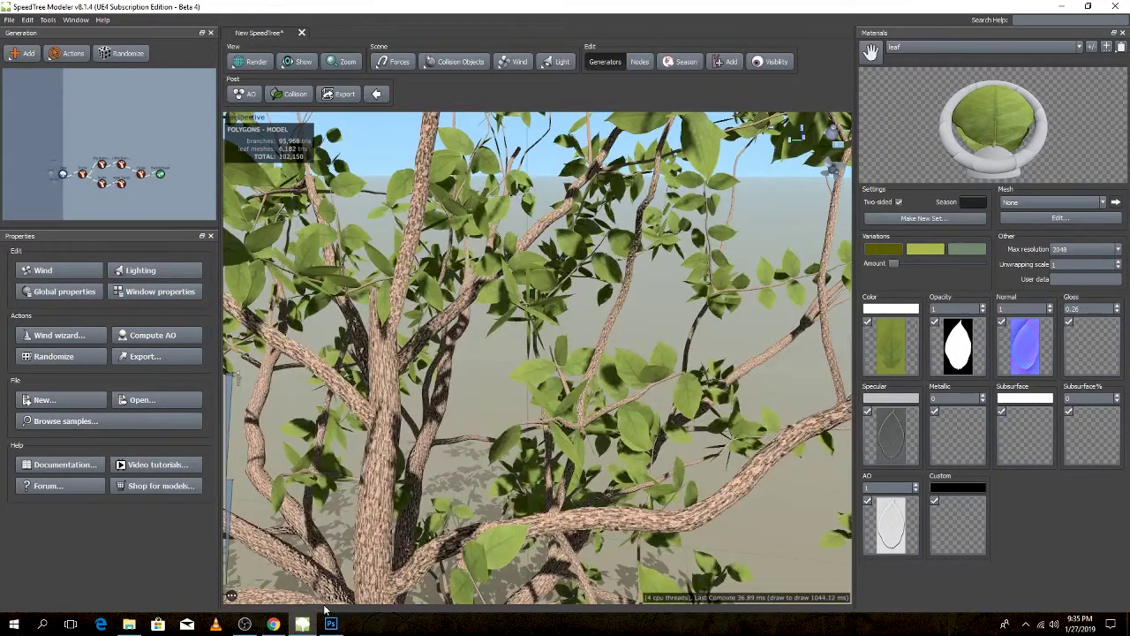
click(331, 622)
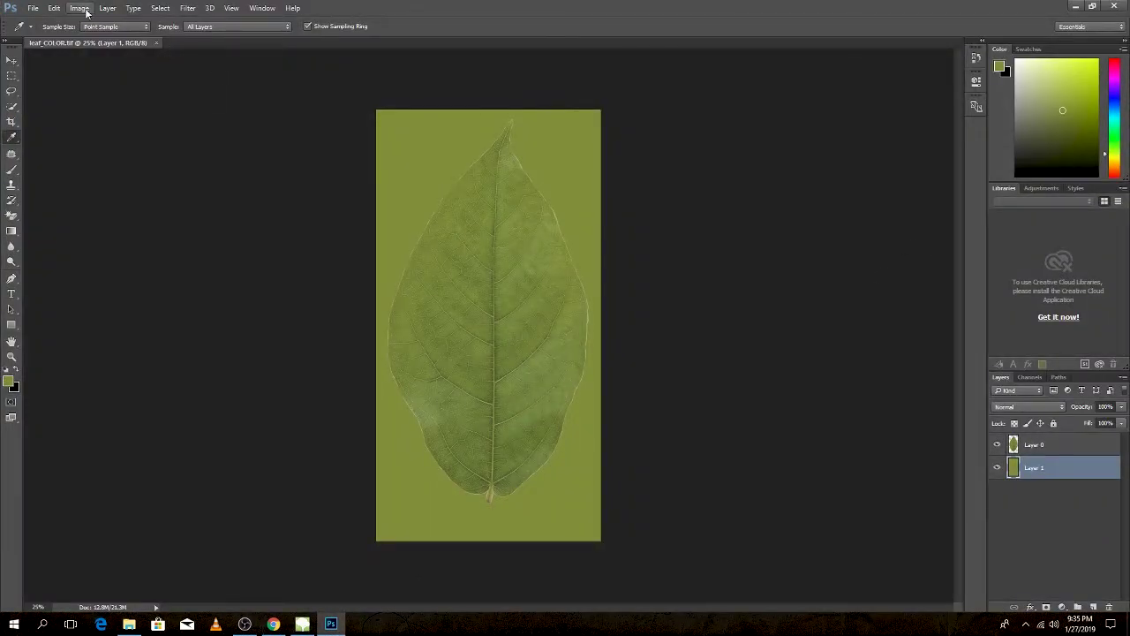
- Apply a Curves adjustment to Layer 0, lifting midtones and darkening shadows
click(1040, 448)
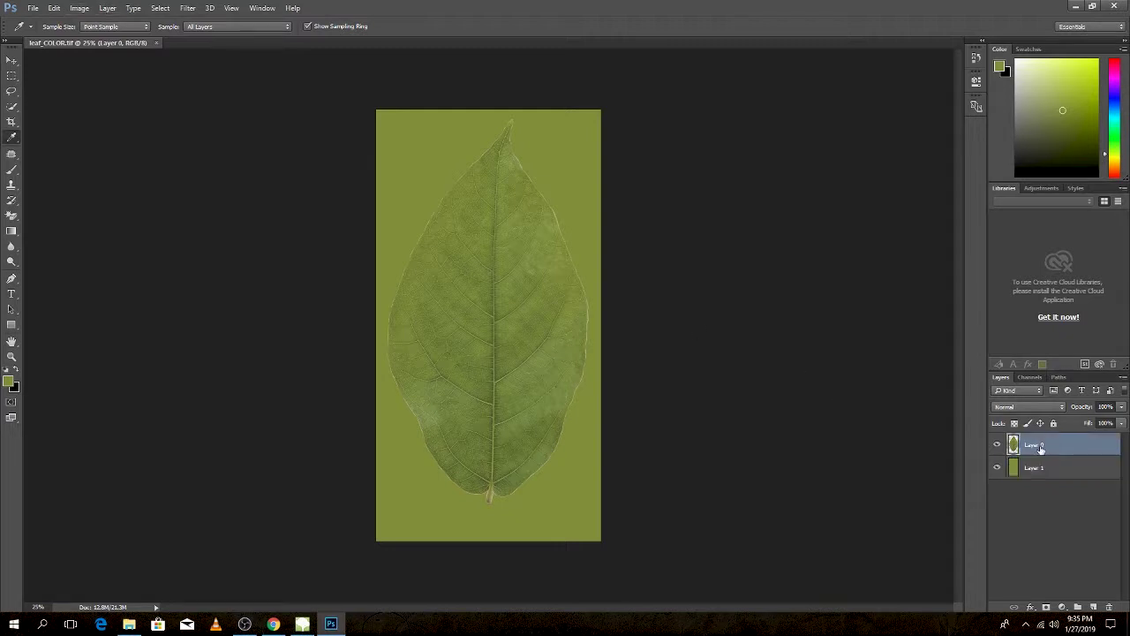
click(80, 8)
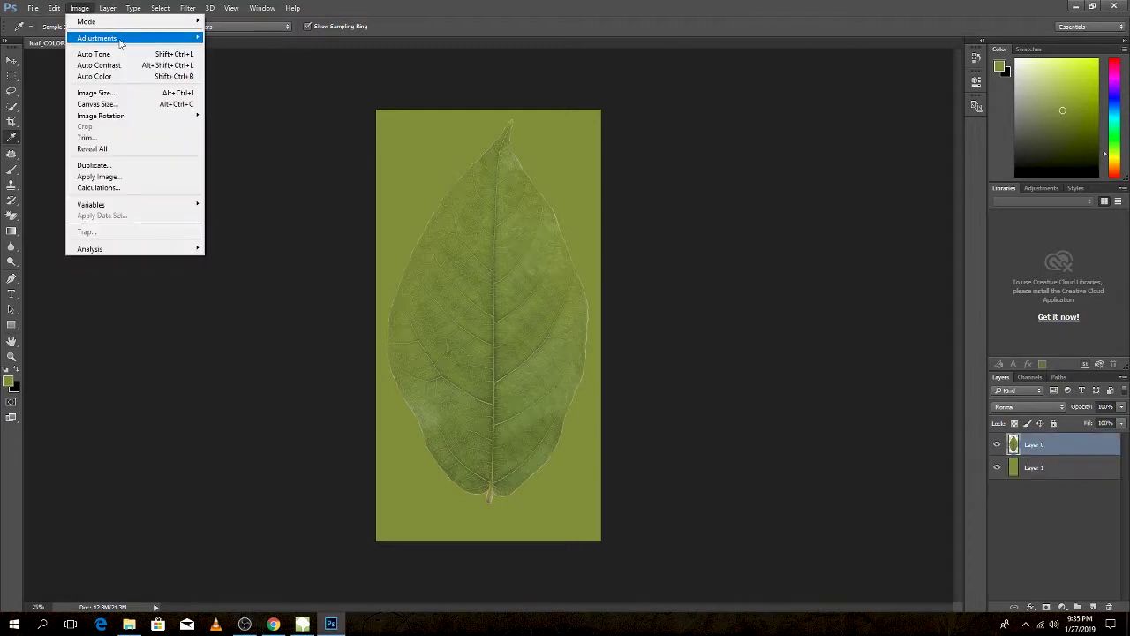
click(245, 56)
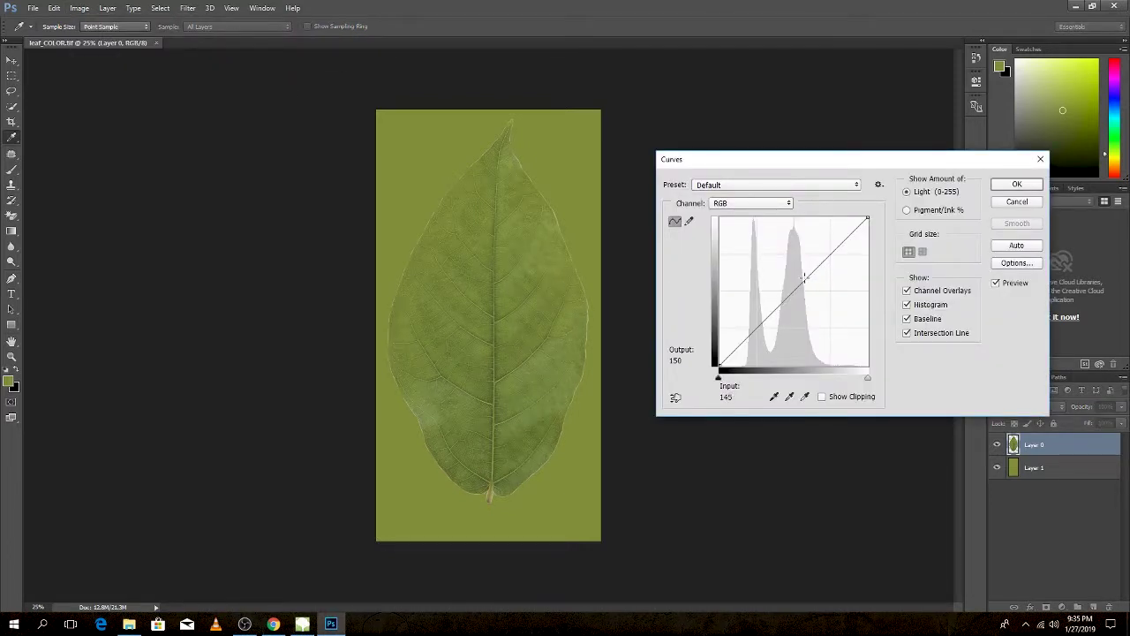
drag(804, 281, 810, 277)
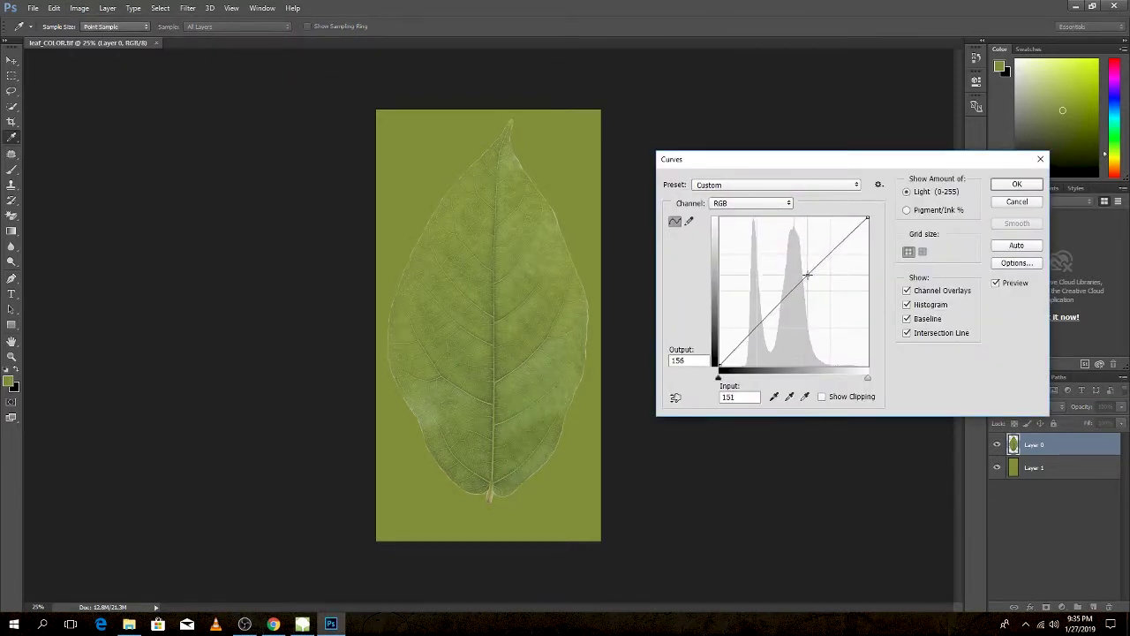
drag(759, 325, 763, 328)
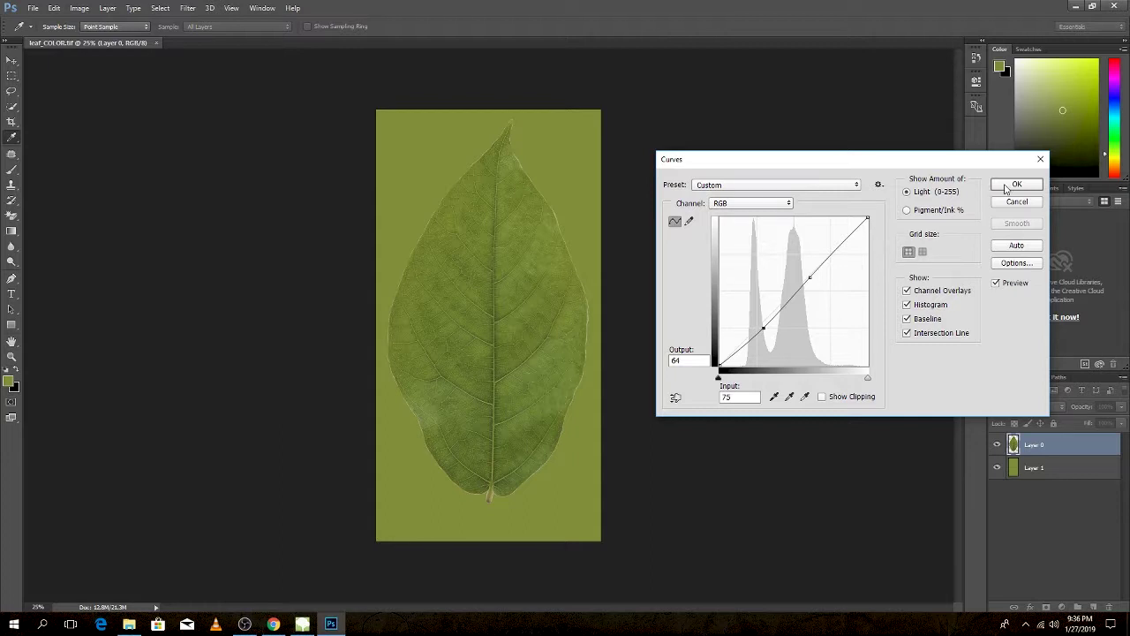
click(1013, 185)
- Save the texture as a new TIFF named leaf_COLOR1, then minimise Photoshop
click(33, 8)
click(74, 138)
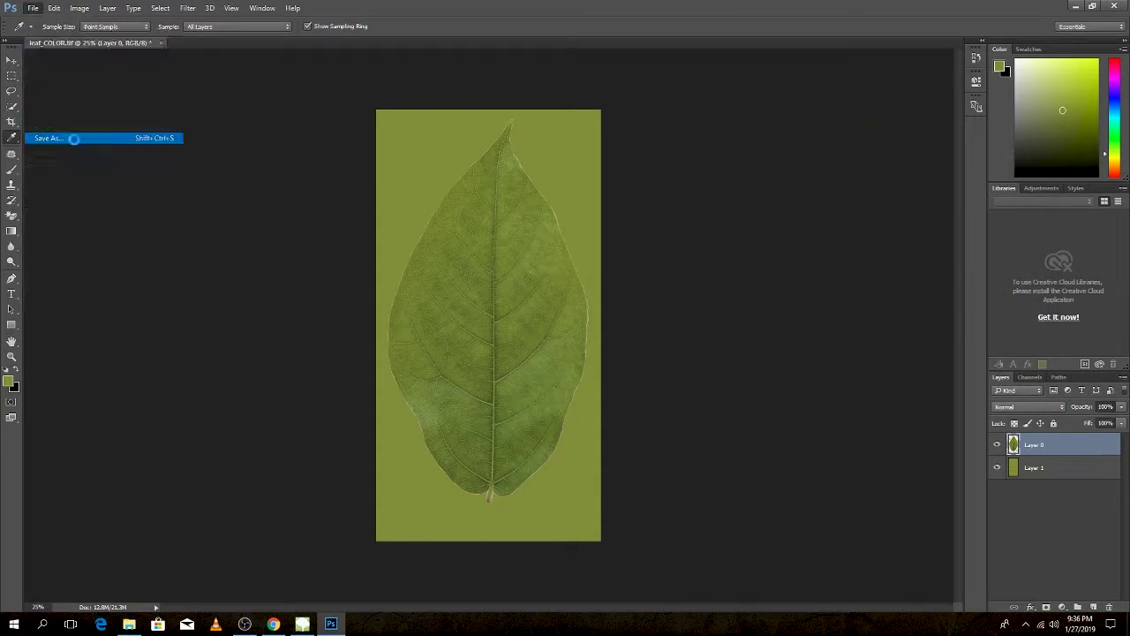
click(241, 257)
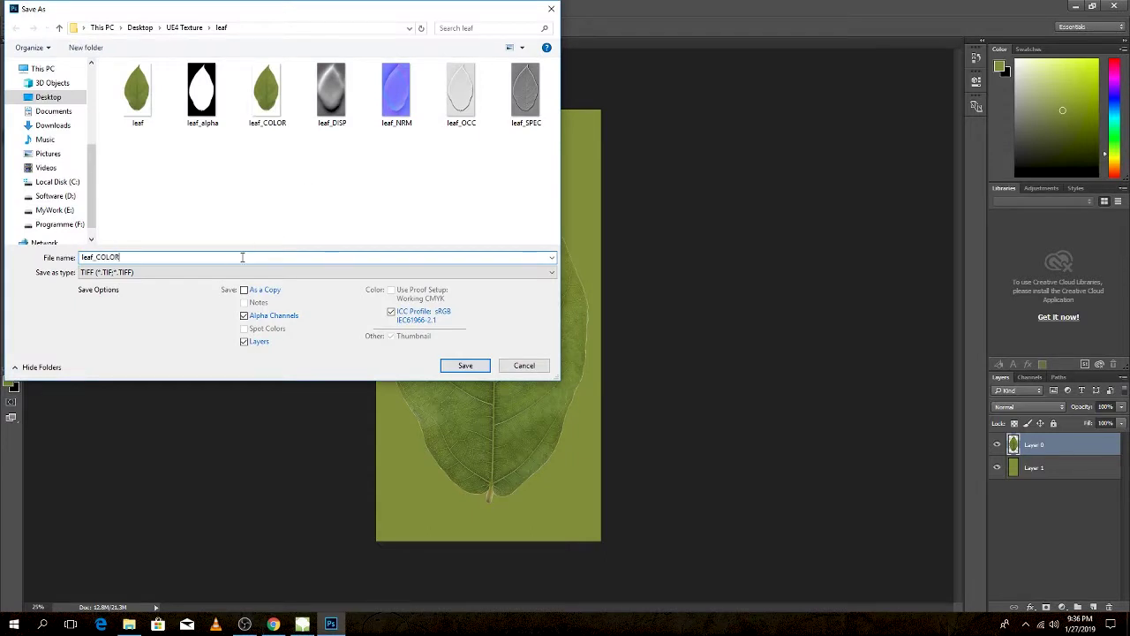
click(455, 365)
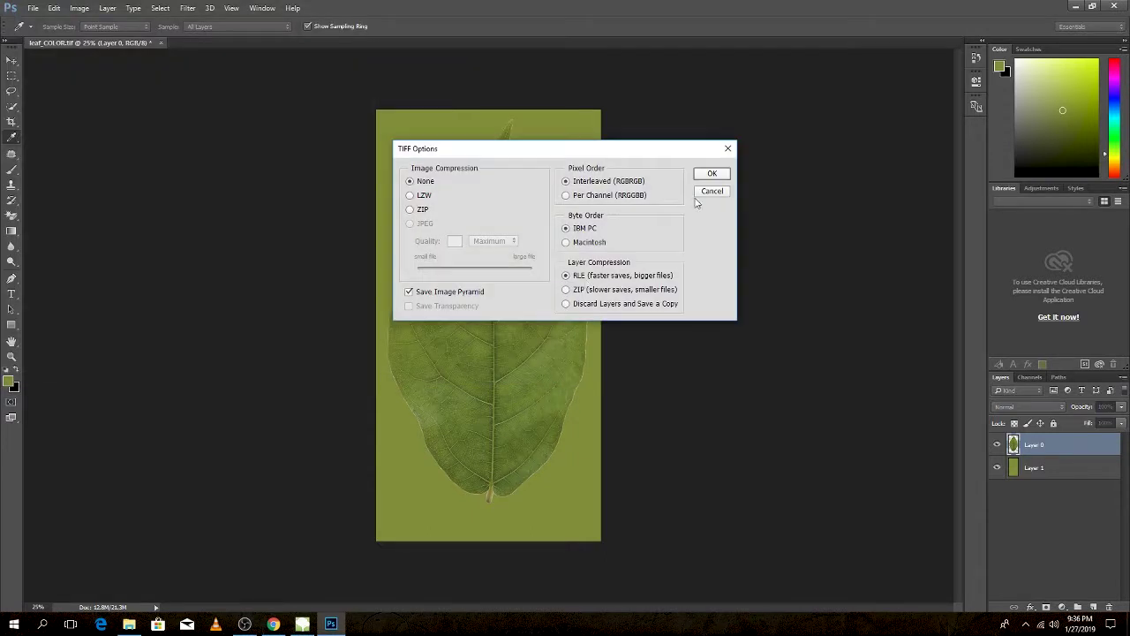
click(722, 172)
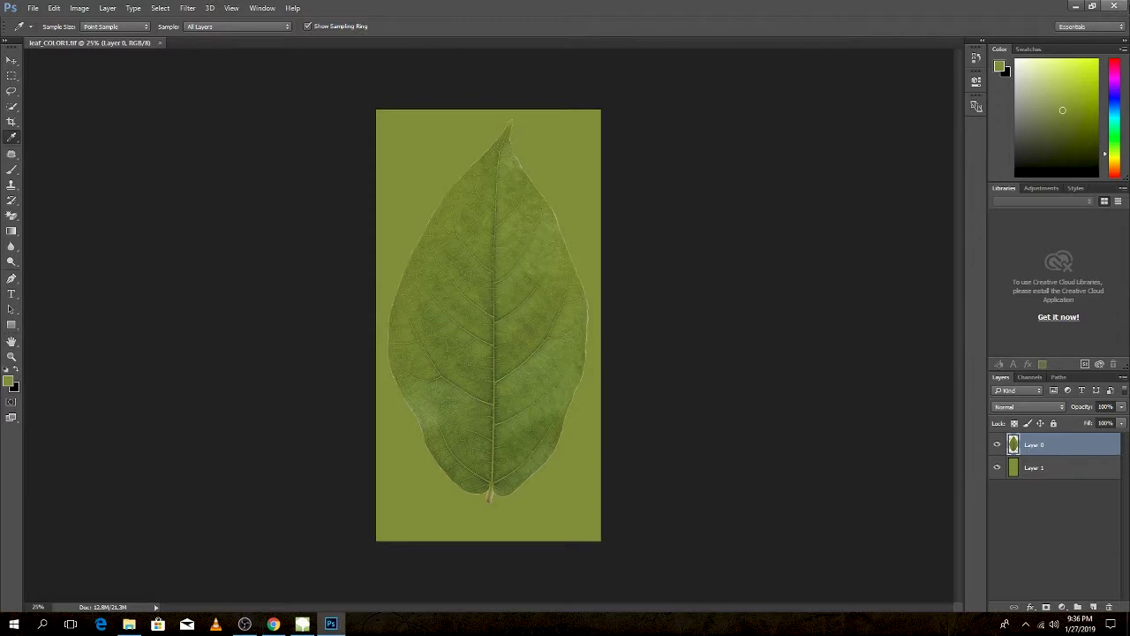
click(1075, 6)
- Drag leaf_COLOR1 onto the leaf material's Color slot and inspect the foliage full-screen
mouse_move(642, 6)
mouse_down()
mouse_move(517, 196)
mouse_move(508, 192)
mouse_up()
drag(459, 88, 768, 534)
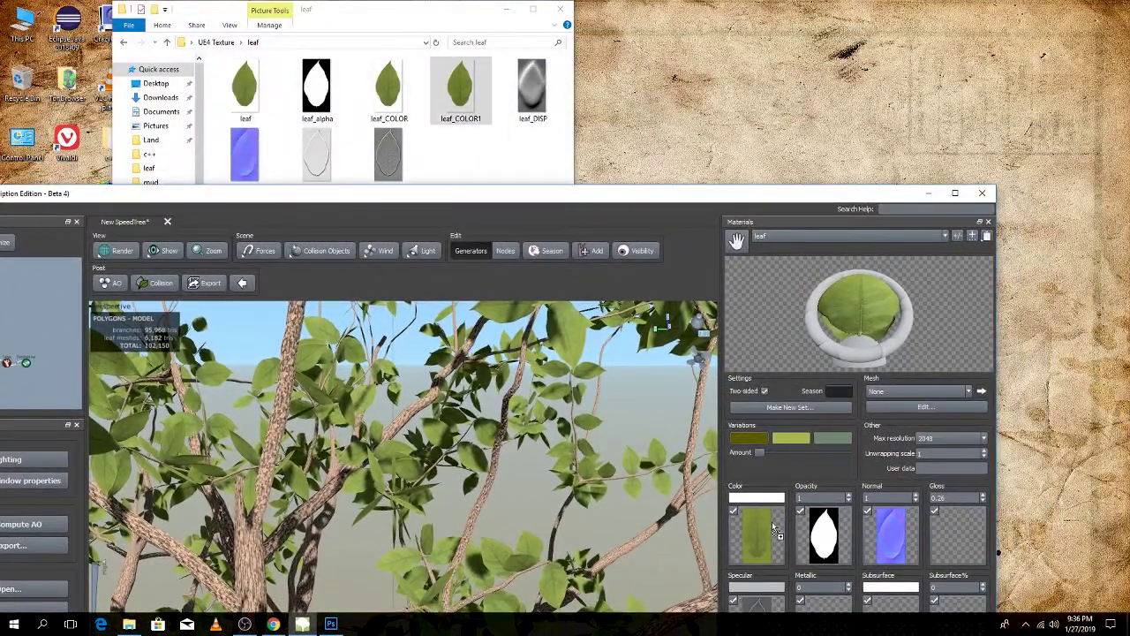
drag(548, 450, 616, 407)
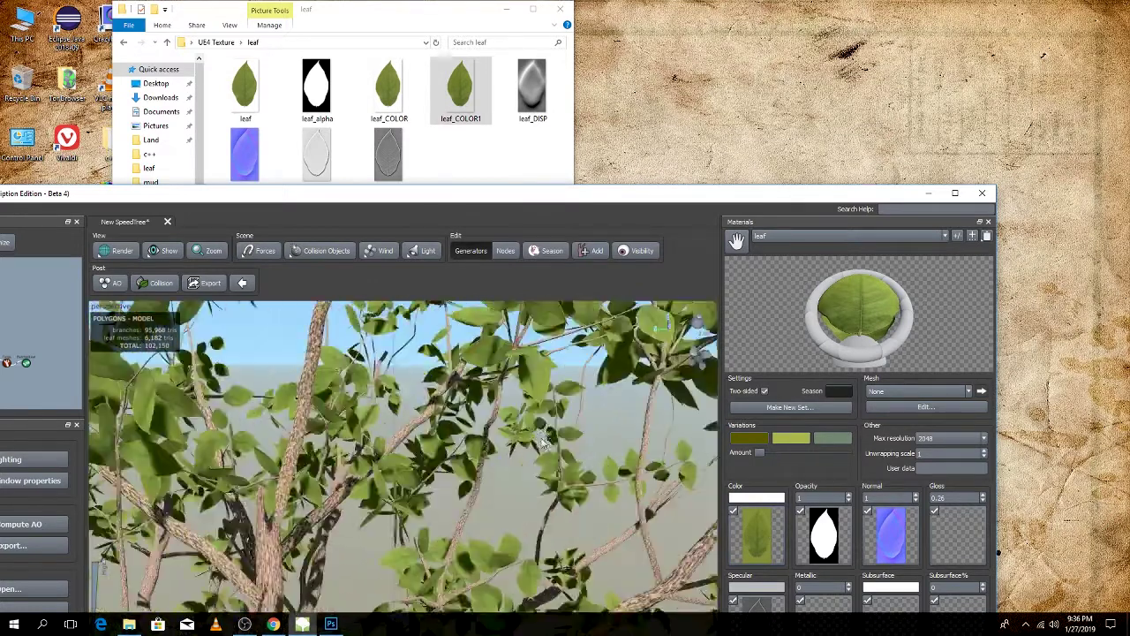
click(955, 193)
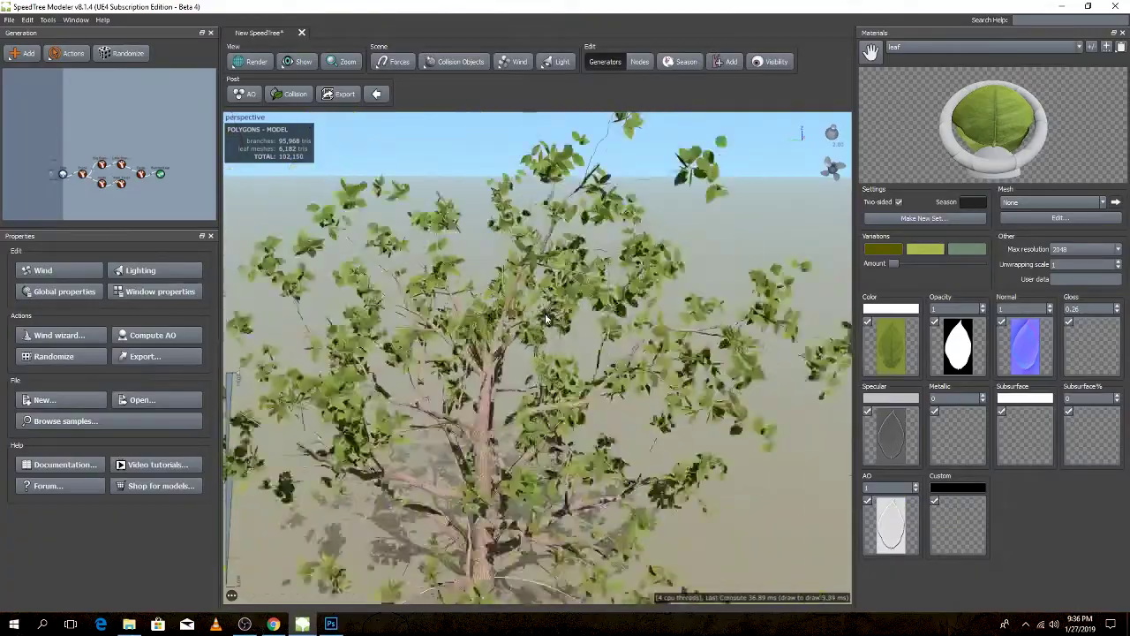
scroll(556, 319, up, 5)
scroll(574, 303, up, 2)
scroll(577, 303, up, 2)
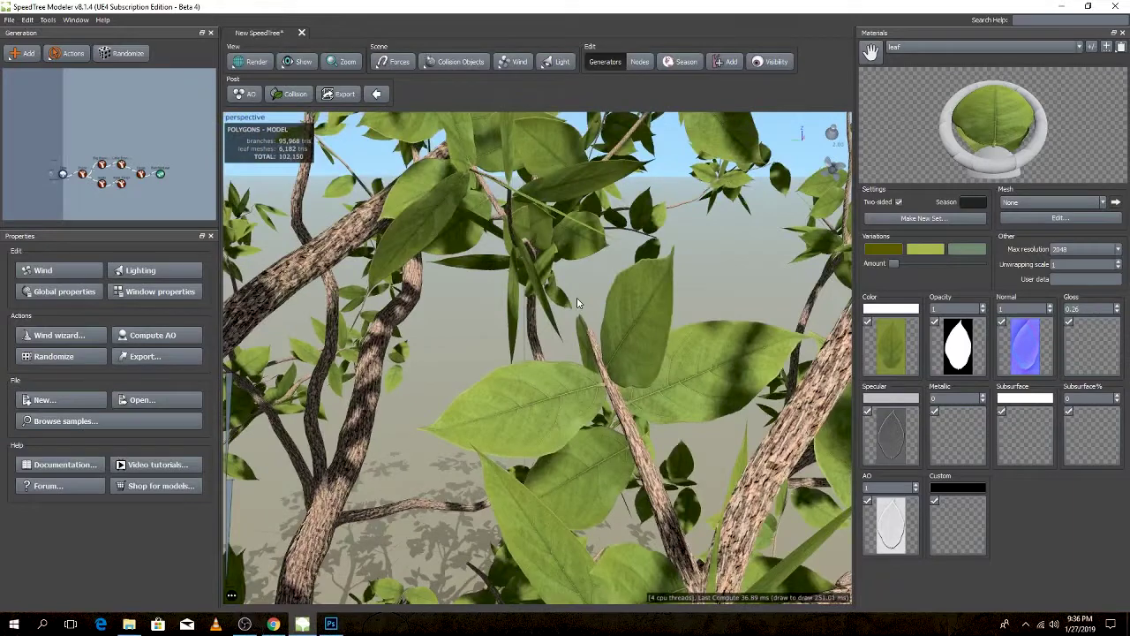
mouse_move(525, 402)
mouse_down()
mouse_move(517, 439)
mouse_move(531, 444)
mouse_up()
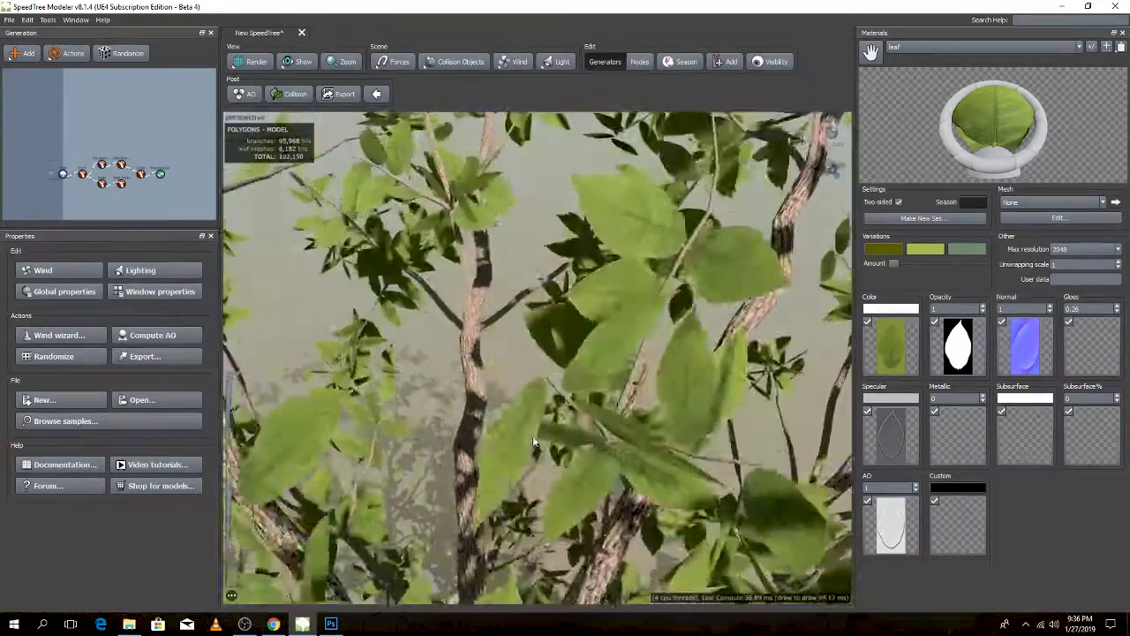
- Compare leaf_COLOR and the original leaf texture as the colour map, ending with leaf_COLOR1
double_click(623, 19)
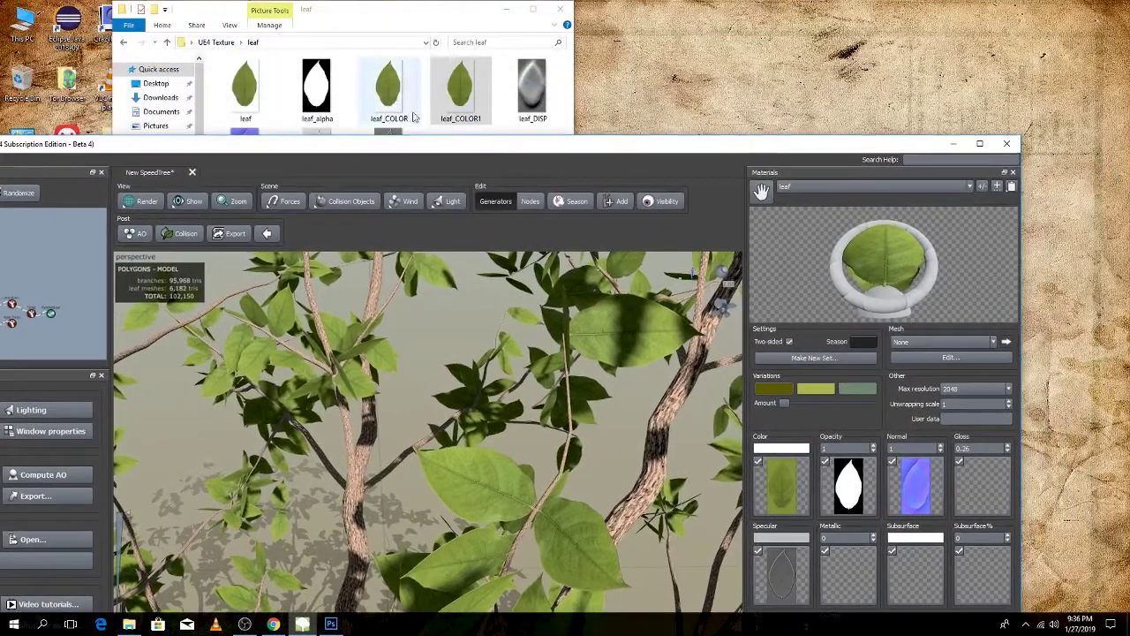
drag(391, 92, 786, 488)
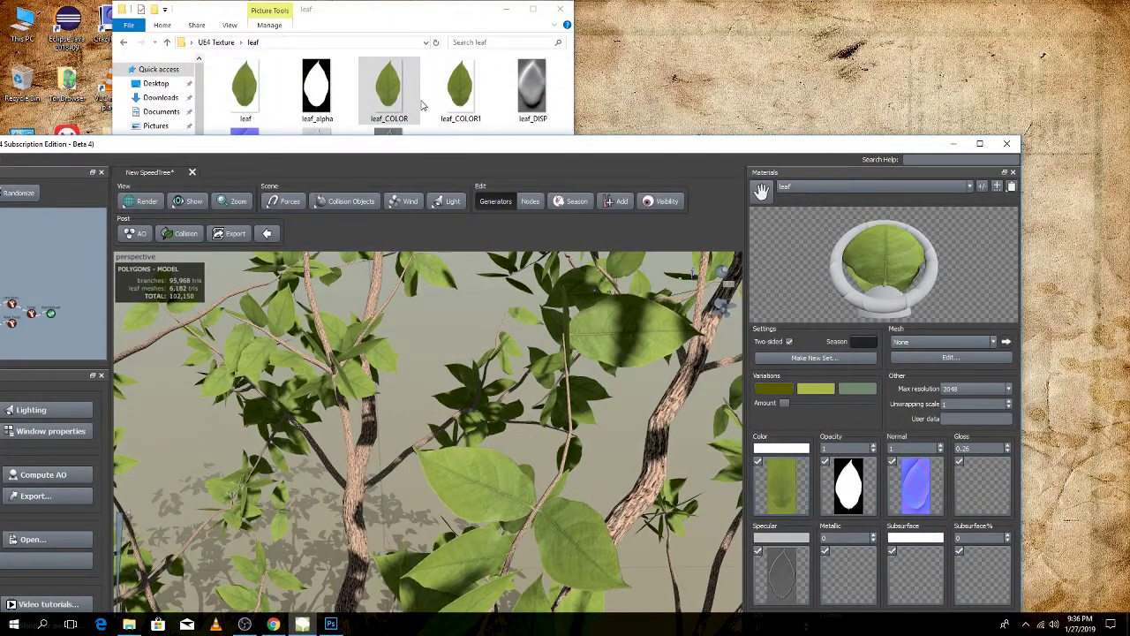
drag(264, 88, 783, 502)
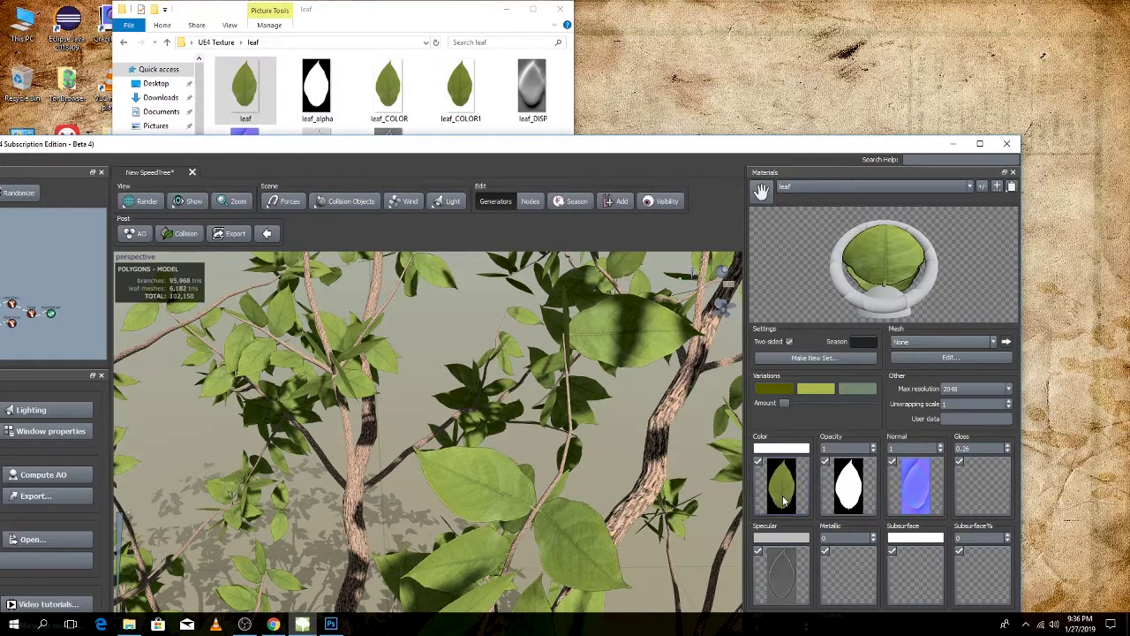
drag(389, 88, 794, 481)
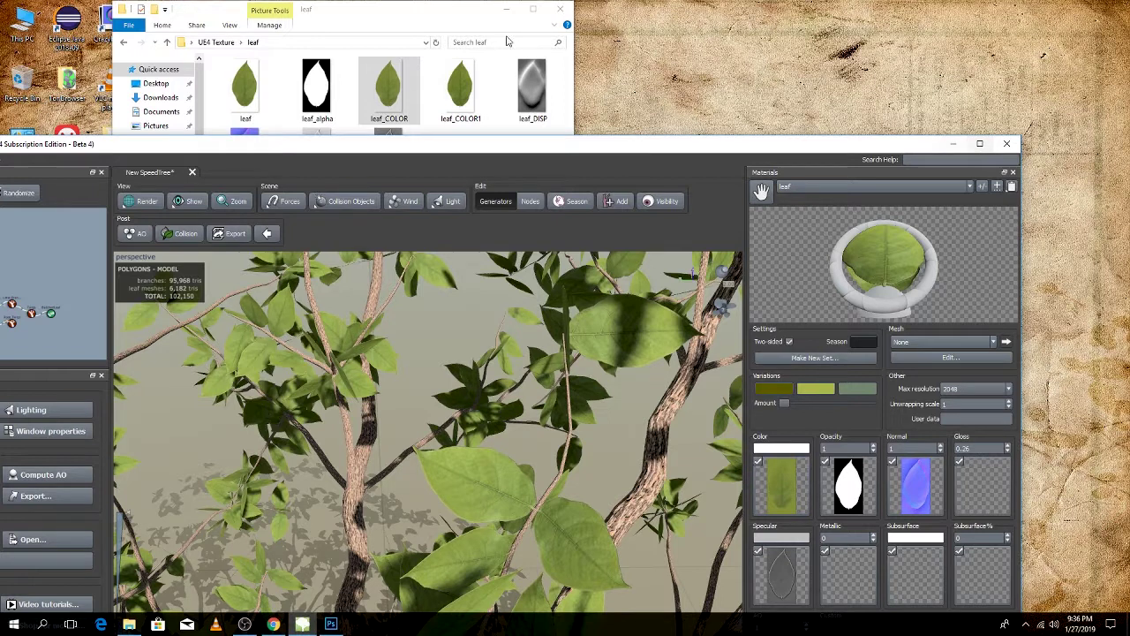
drag(459, 88, 788, 499)
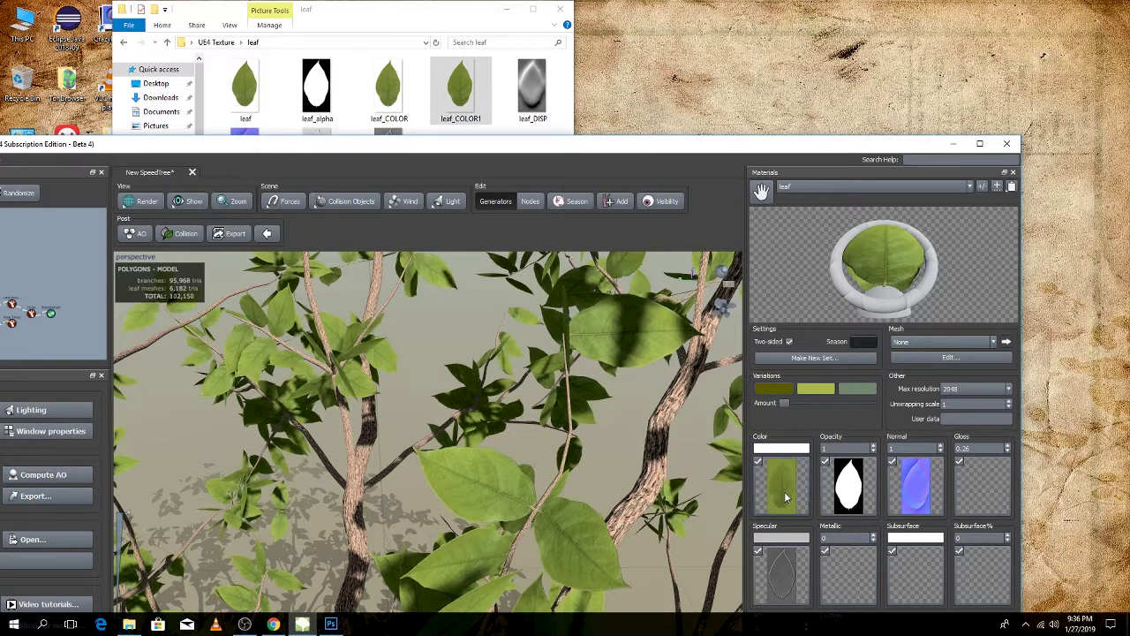
- Select the BatchedLeaf leaves, set Generation Number to 3, and orbit to inspect the thinner foliage
click(979, 143)
mouse_move(494, 336)
mouse_down()
mouse_move(596, 325)
mouse_move(547, 329)
mouse_move(588, 298)
mouse_move(616, 322)
mouse_up()
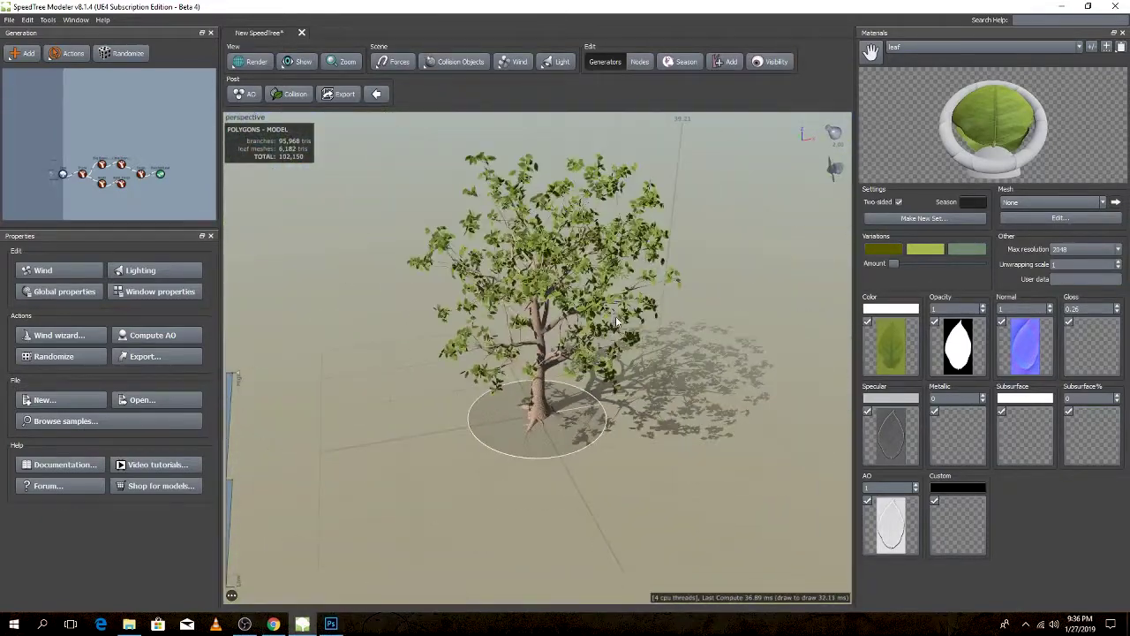
scroll(616, 322, up, 3)
scroll(616, 322, up, 2)
click(616, 322)
text(3.5)
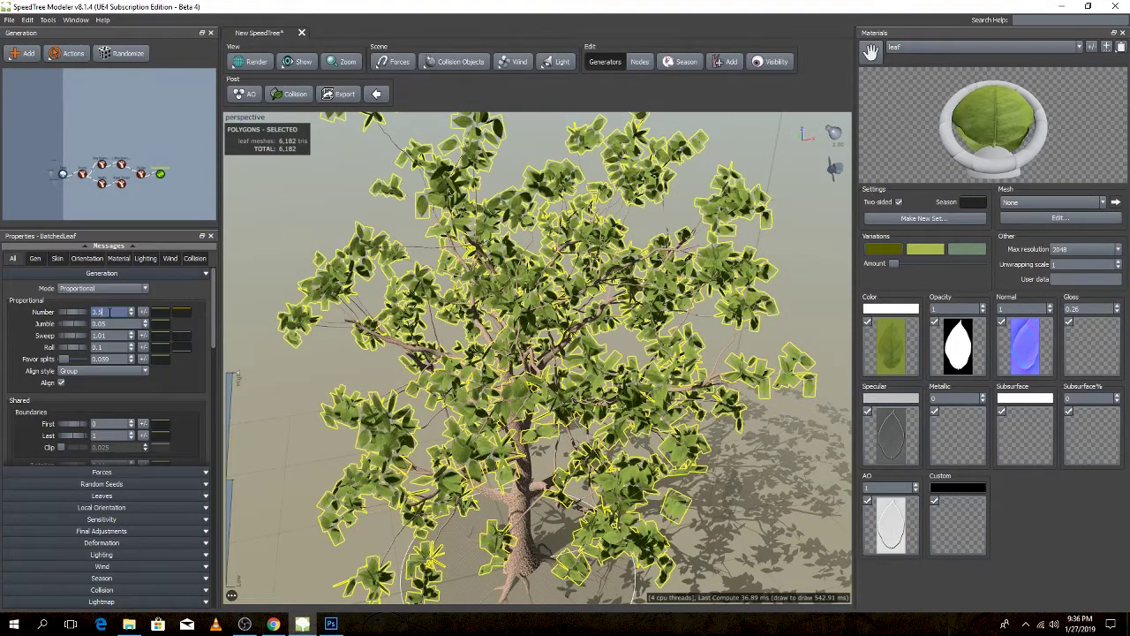
text(3)
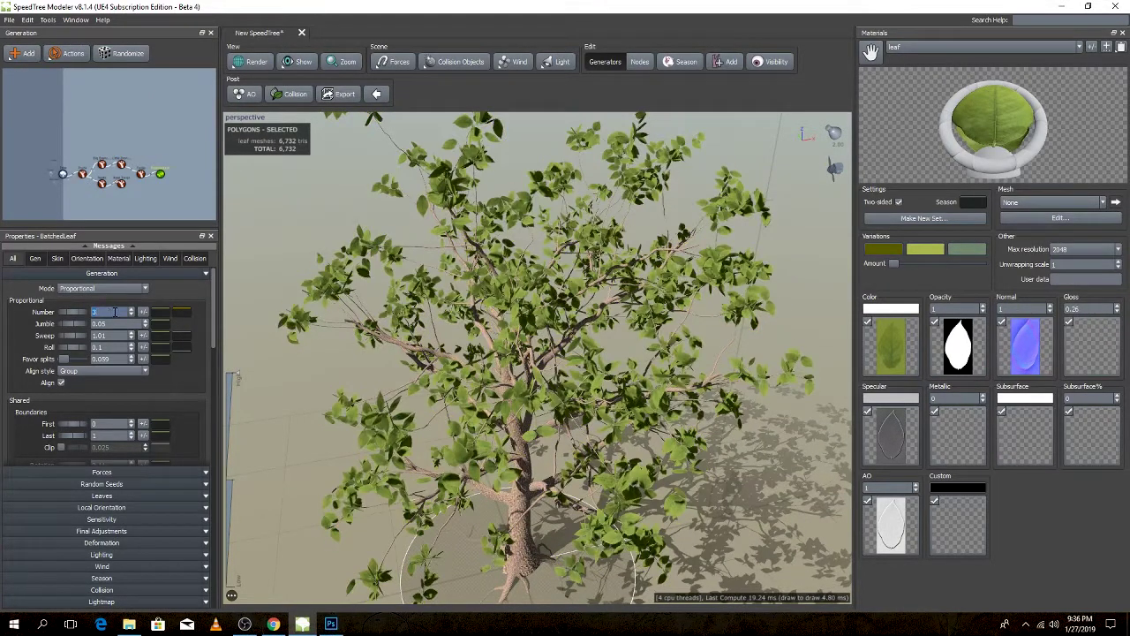
scroll(529, 336, down, 2)
scroll(530, 335, up, 5)
mouse_move(529, 336)
mouse_down()
mouse_move(533, 304)
mouse_move(533, 326)
mouse_up()
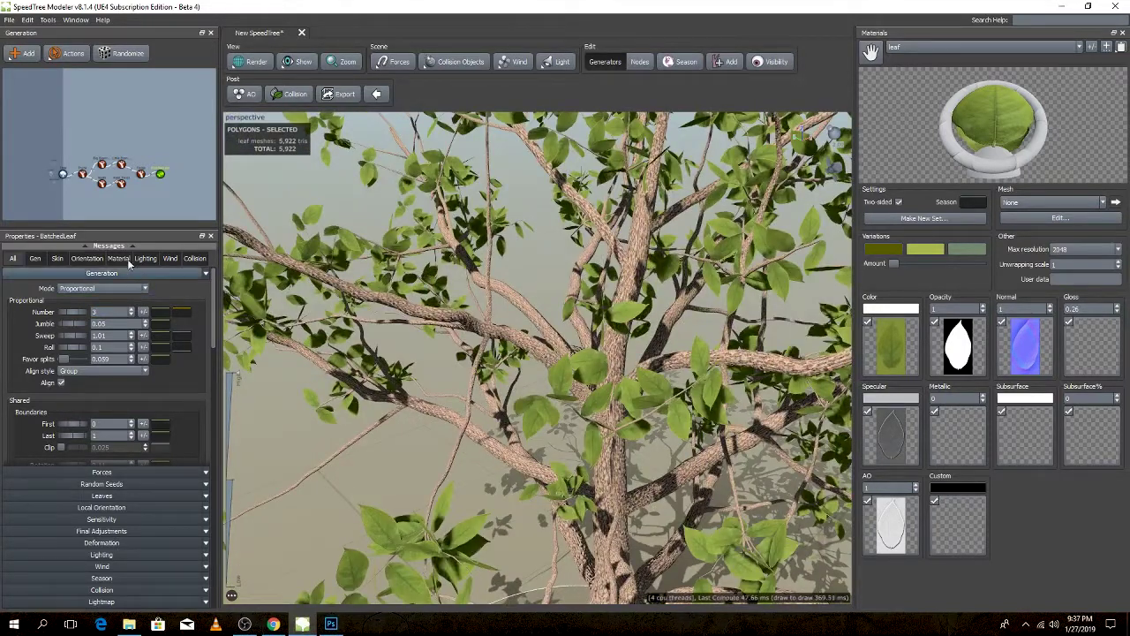
- Deselect the leaves to show the whole tree's properties, closing the bark texture browser search
click(75, 219)
click(72, 293)
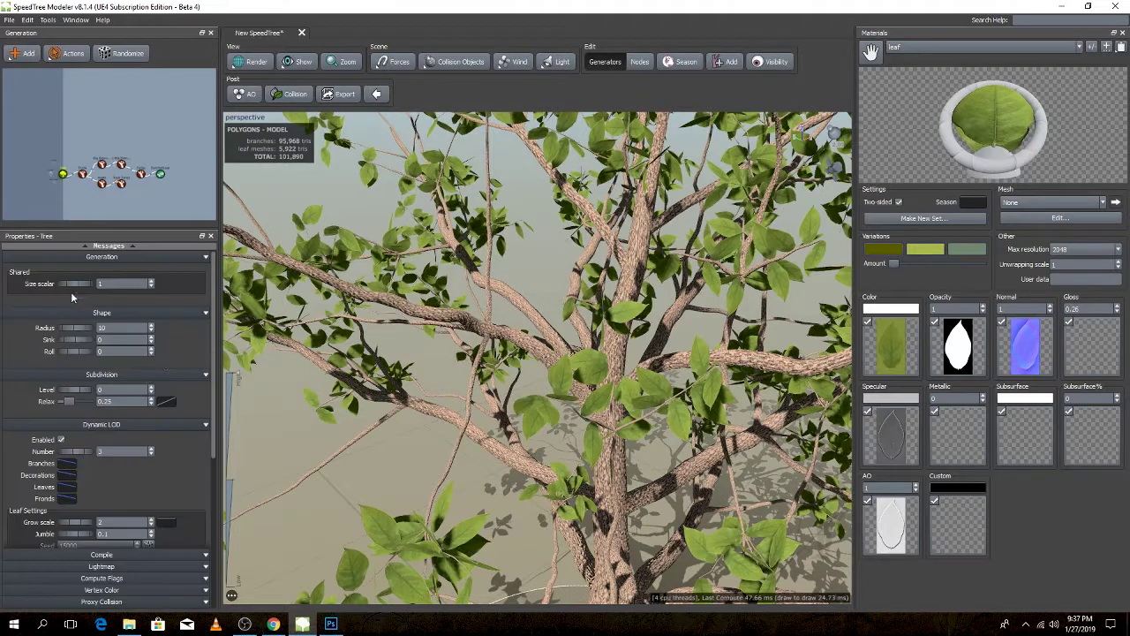
scroll(182, 322, down, 2)
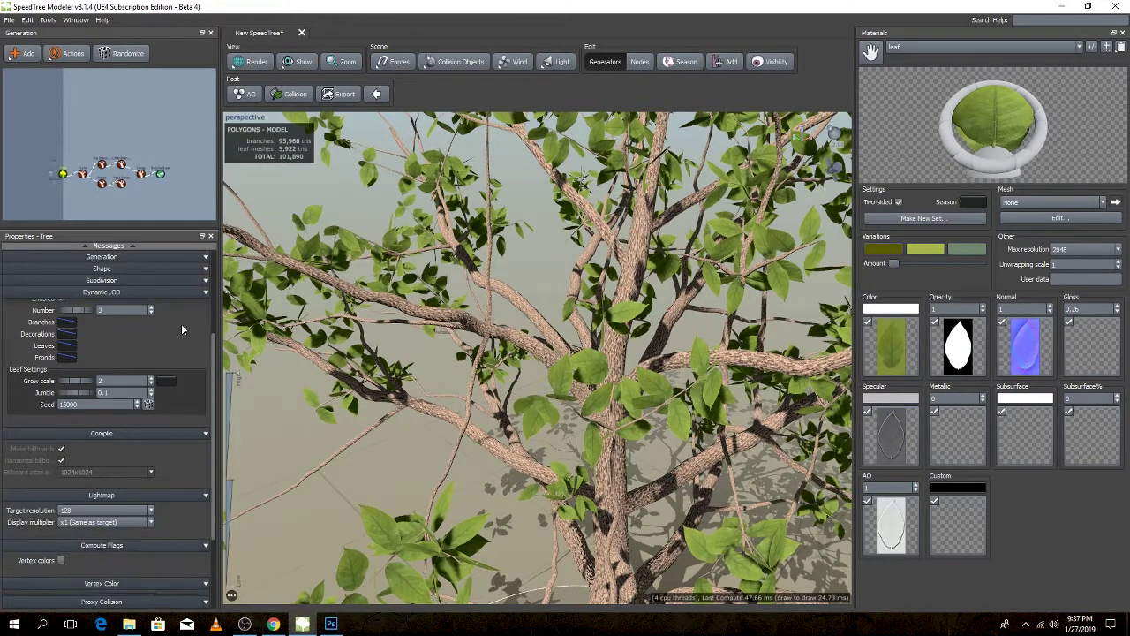
click(331, 625)
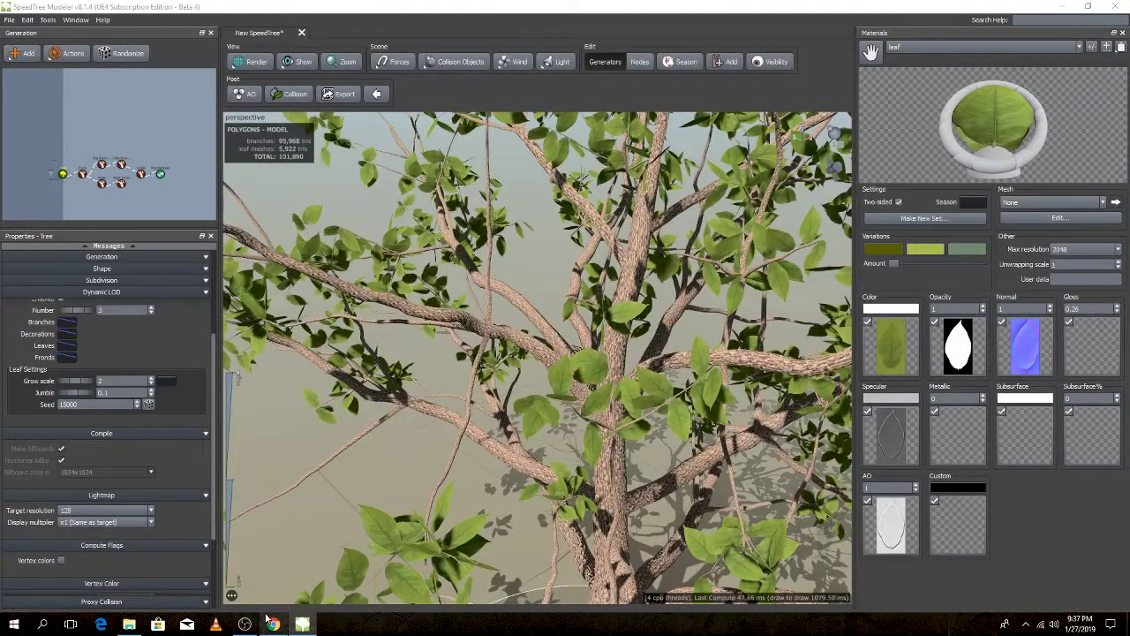
click(276, 624)
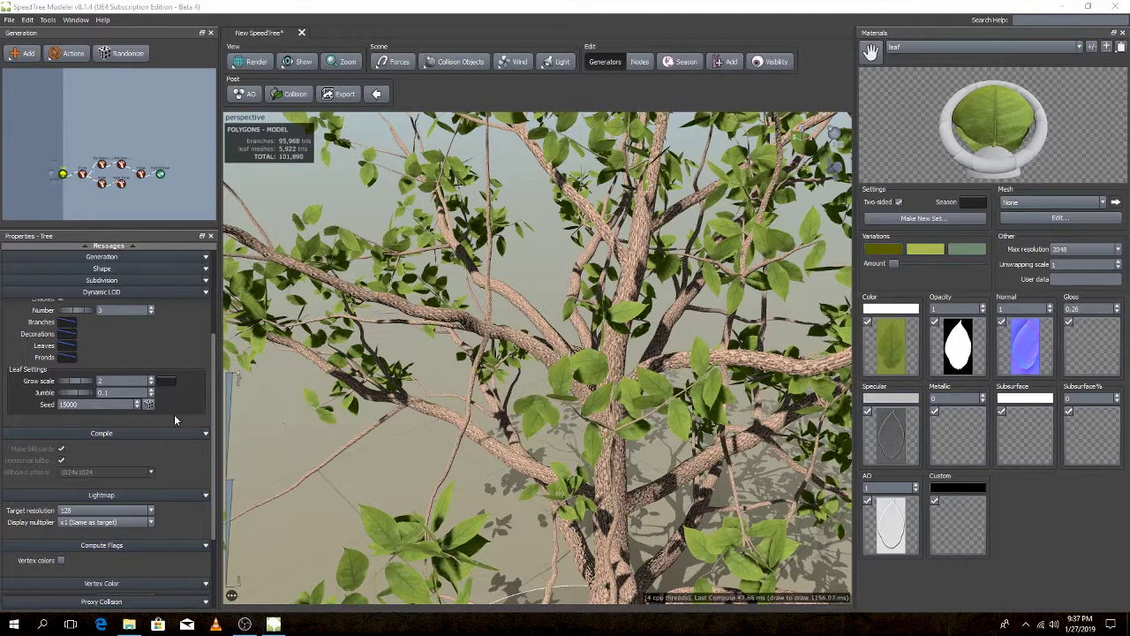
scroll(173, 413, down, 2)
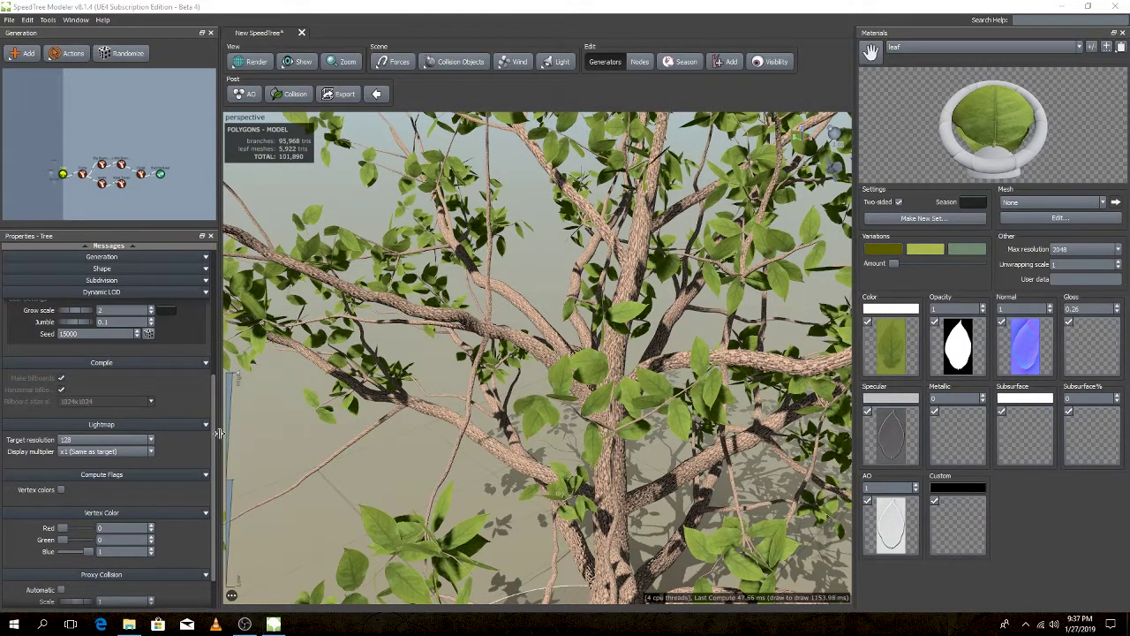
- Keep lightmap target resolution at 128, then return to the Generation, Shape, Subdivision and Dynamic LOD groups
click(137, 439)
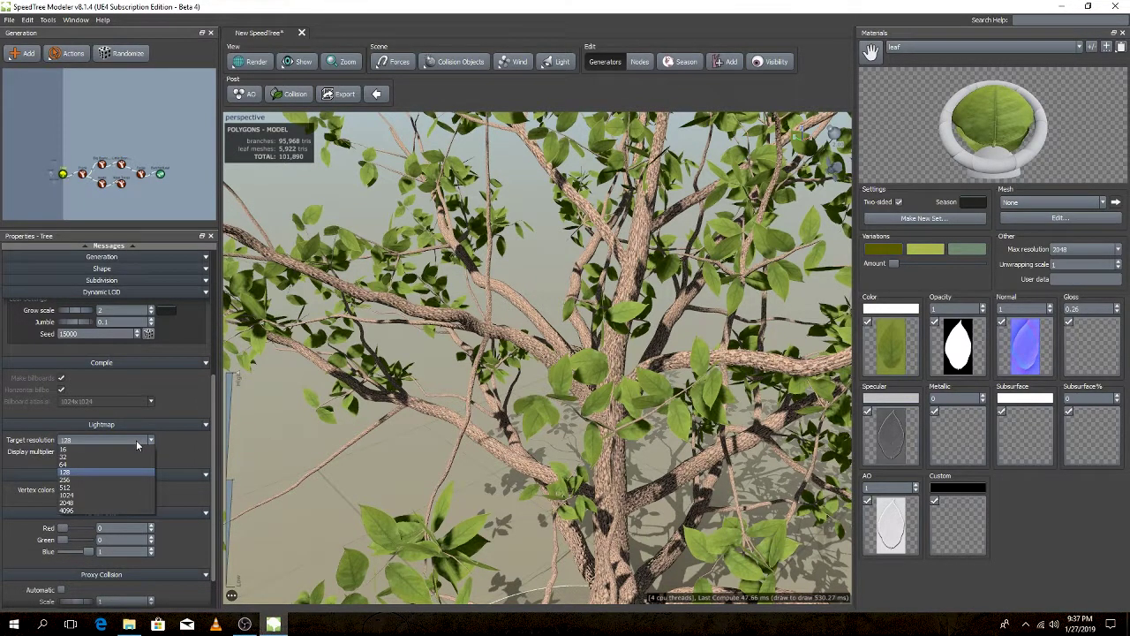
click(136, 440)
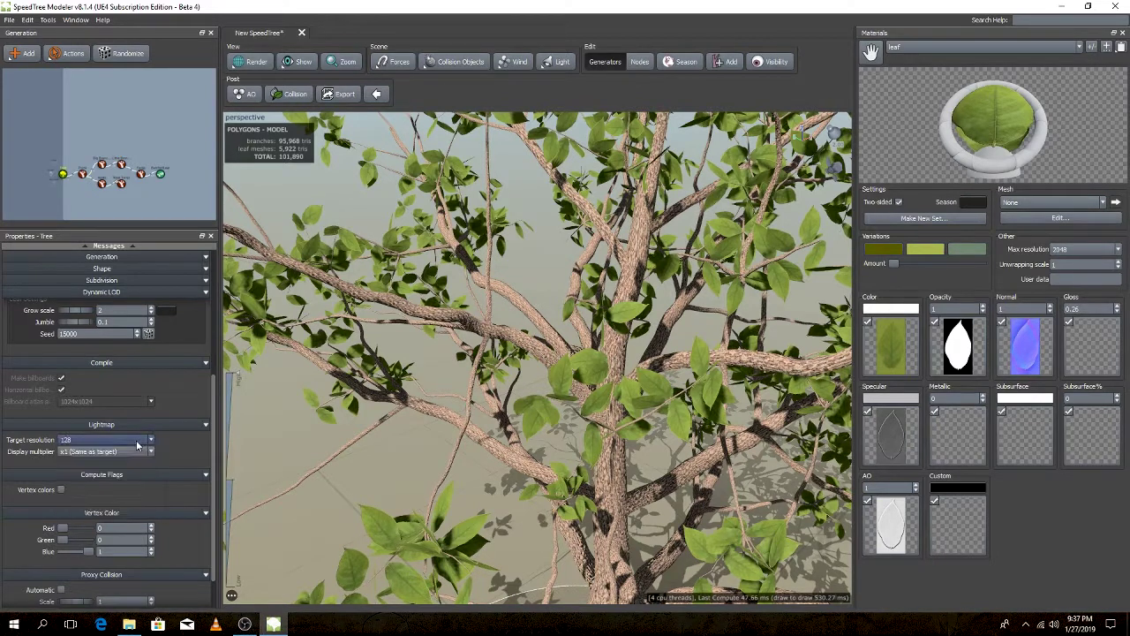
scroll(125, 430, down, 1)
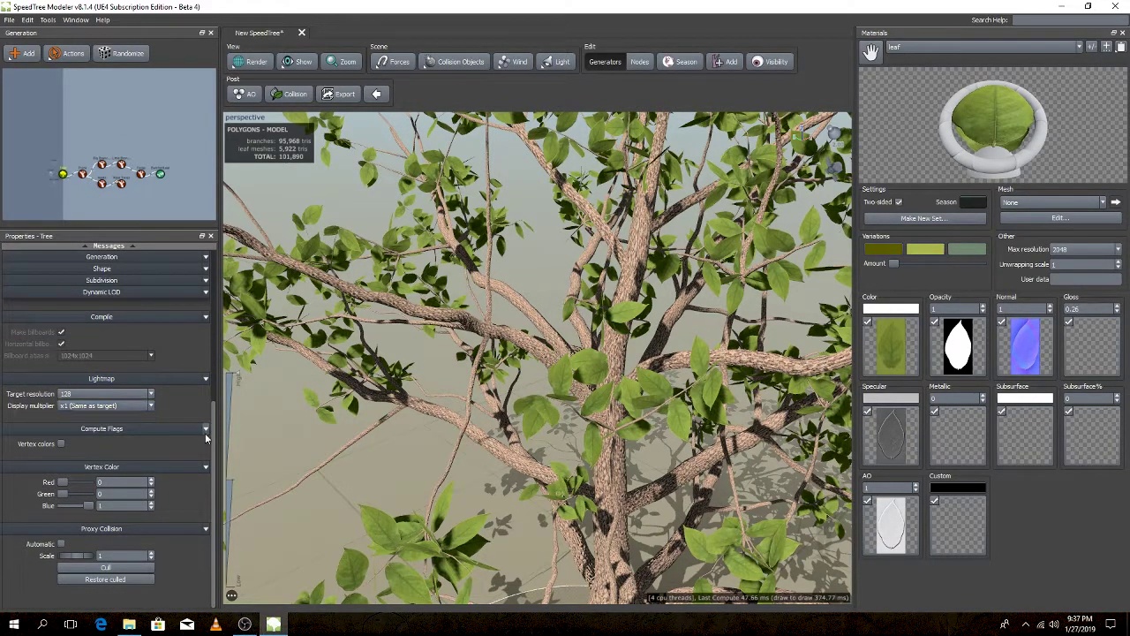
scroll(204, 433, up, 1)
scroll(206, 434, up, 2)
scroll(207, 433, up, 2)
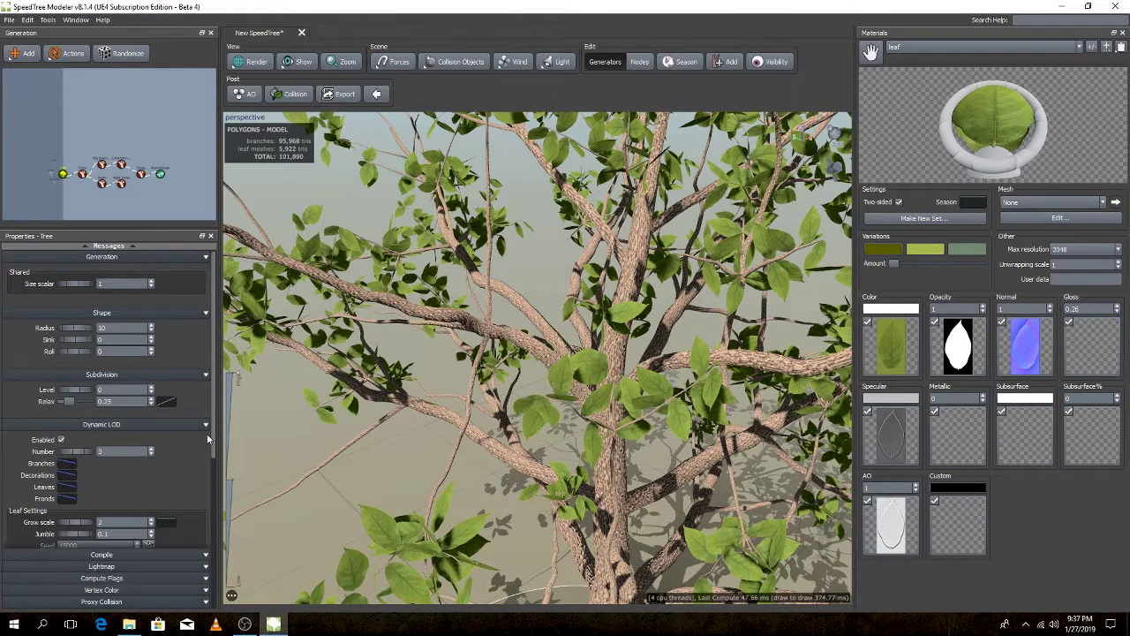
- Select the Fan/Wind node, choose the Best wind preset and tick Enabled
click(235, 383)
click(68, 277)
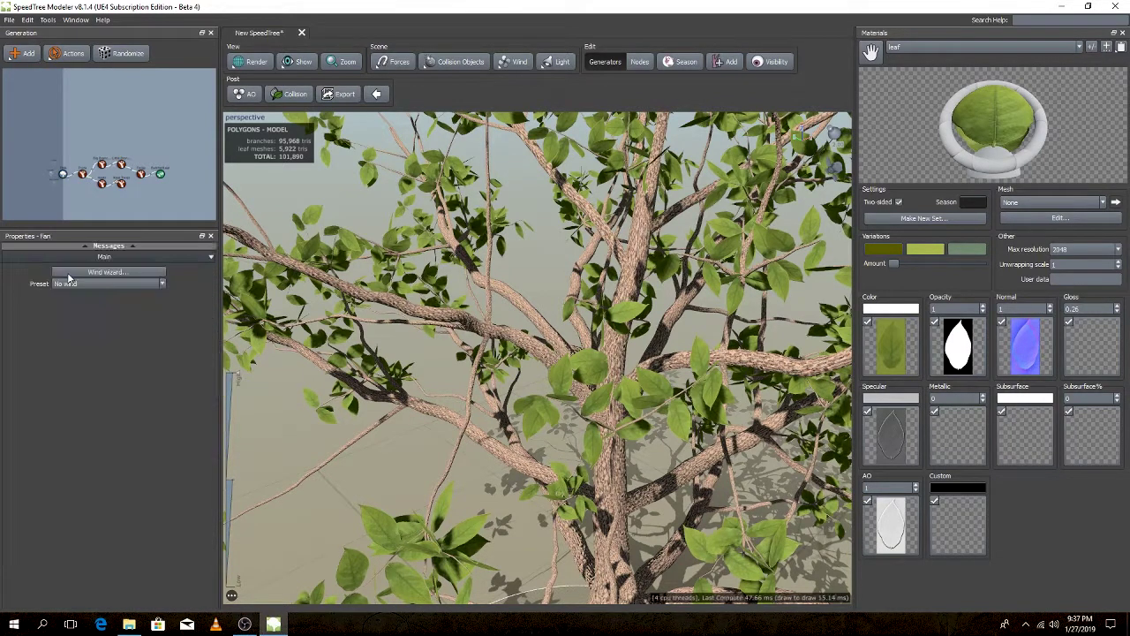
click(99, 283)
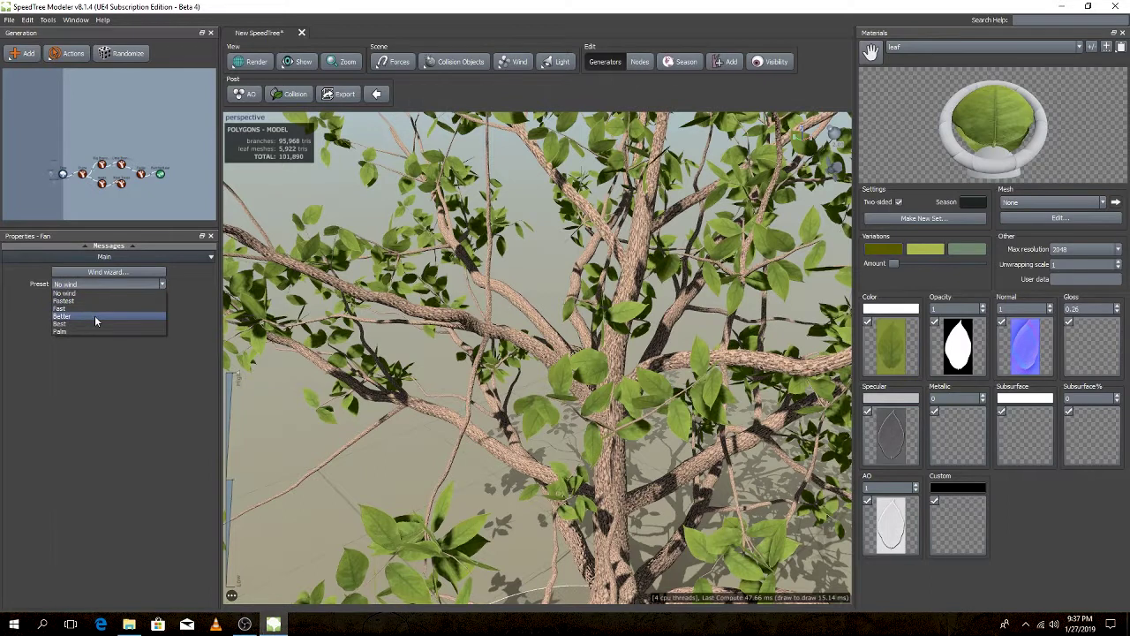
click(95, 324)
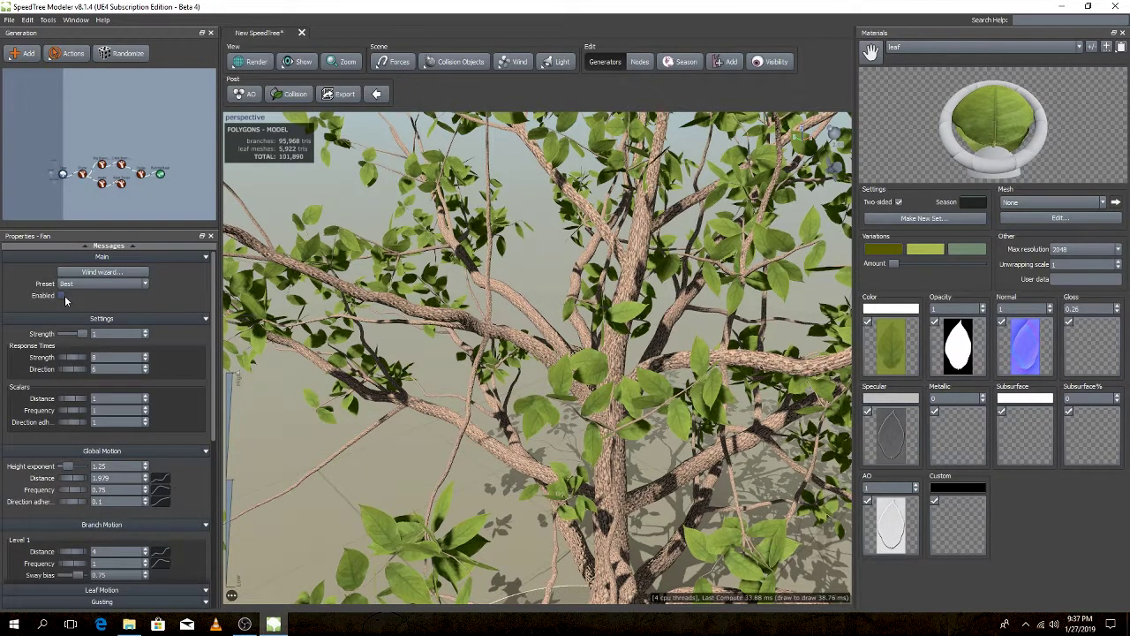
click(63, 297)
scroll(720, 415, down, 3)
scroll(720, 415, down, 3)
scroll(719, 415, down, 3)
- Orbit around the swaying tree while trying higher and lower wind strengths
drag(719, 415, 830, 192)
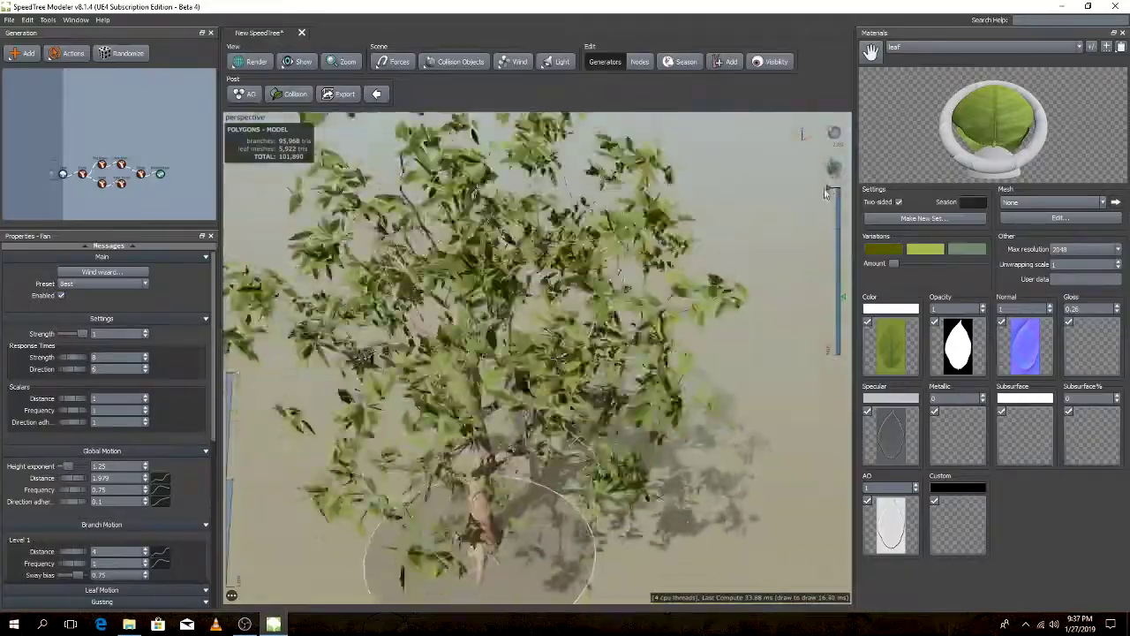
mouse_move(829, 186)
mouse_down()
mouse_move(837, 287)
mouse_move(830, 208)
mouse_move(740, 286)
mouse_up()
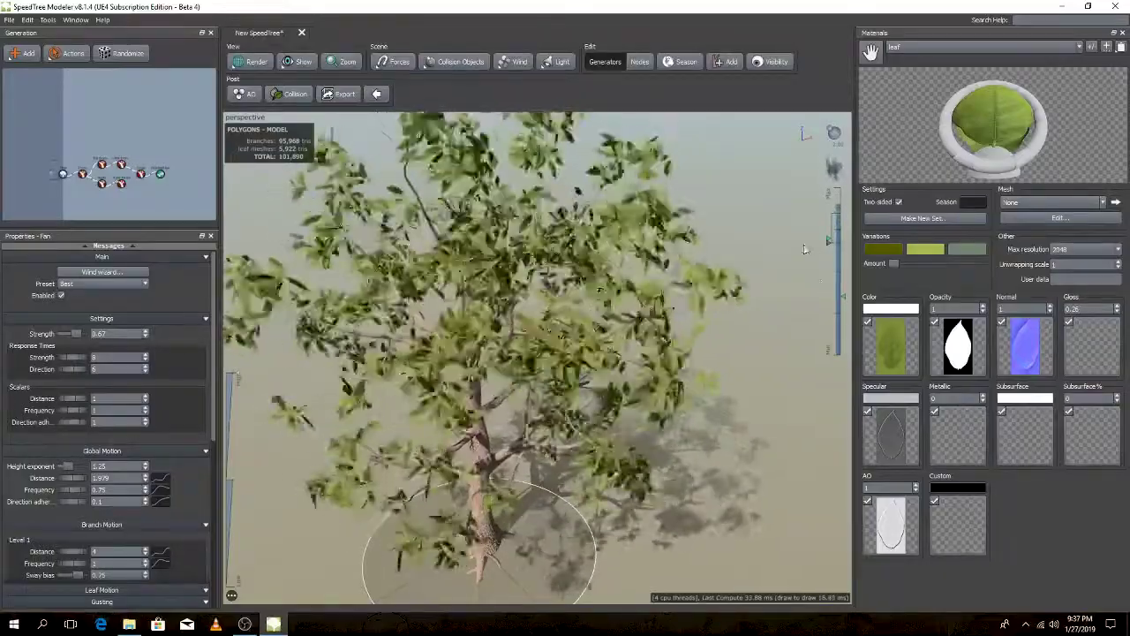
drag(828, 242, 828, 306)
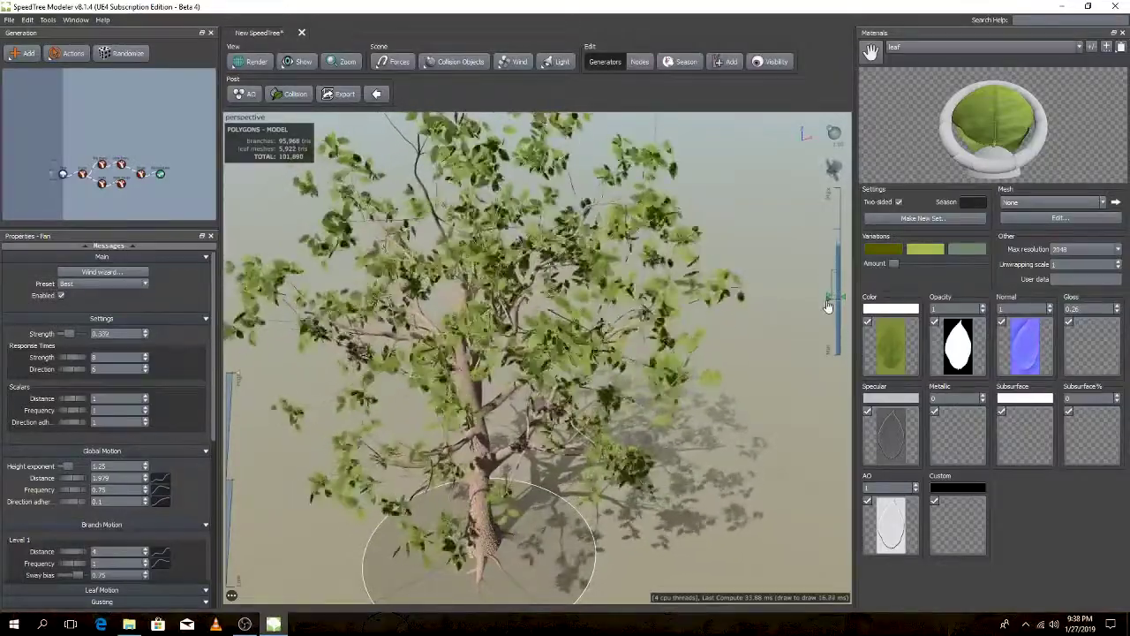
drag(828, 305, 828, 307)
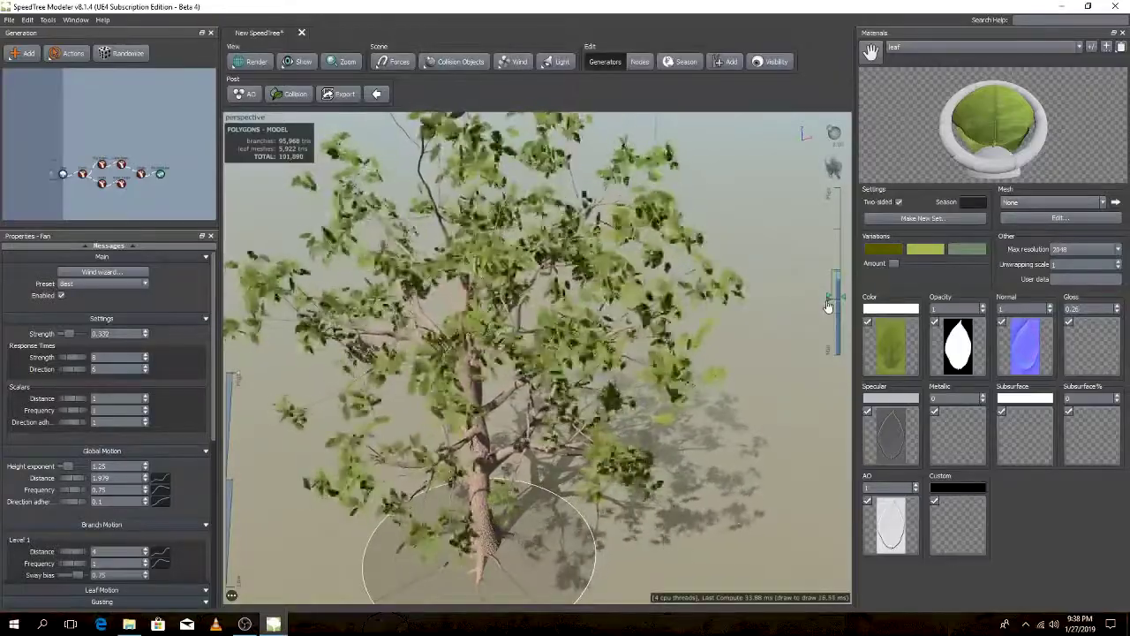
- Orbit to a low view against the sky and set wind strength to 0.388
mouse_move(671, 335)
mouse_down()
mouse_move(660, 437)
mouse_move(453, 434)
mouse_move(553, 438)
mouse_move(500, 441)
mouse_move(556, 449)
mouse_move(547, 446)
mouse_up()
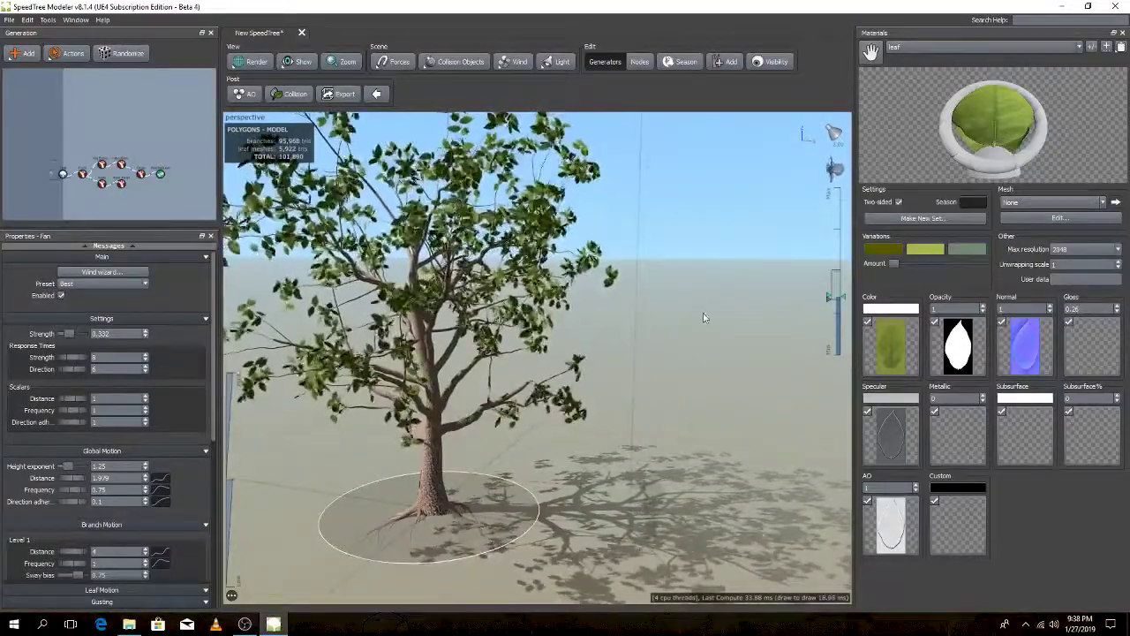
drag(830, 305, 829, 278)
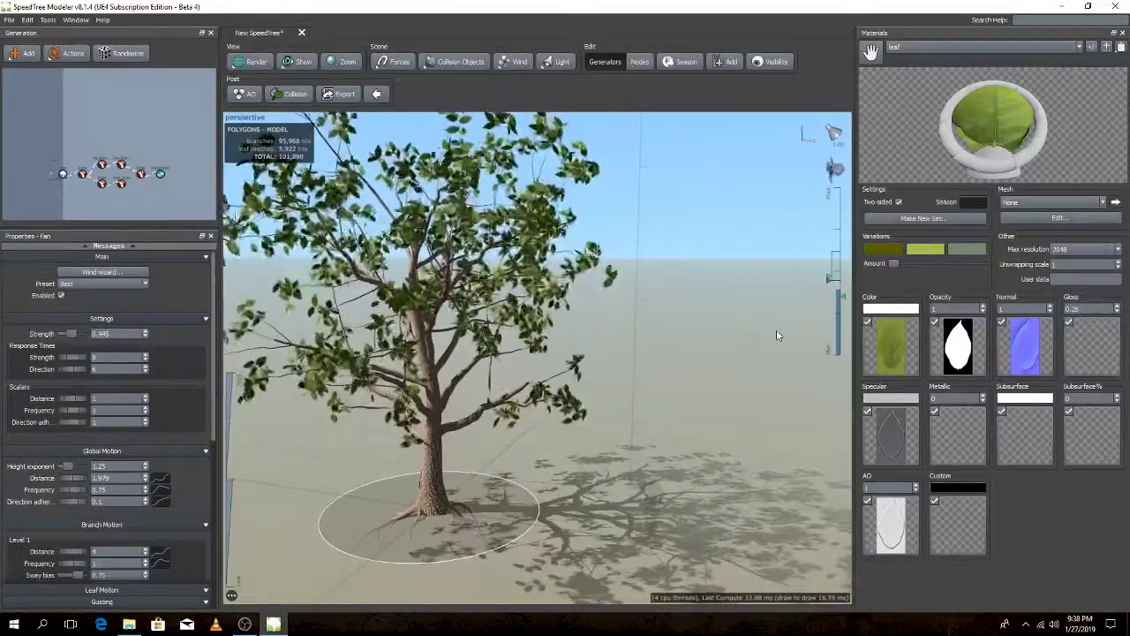
drag(830, 279, 829, 294)
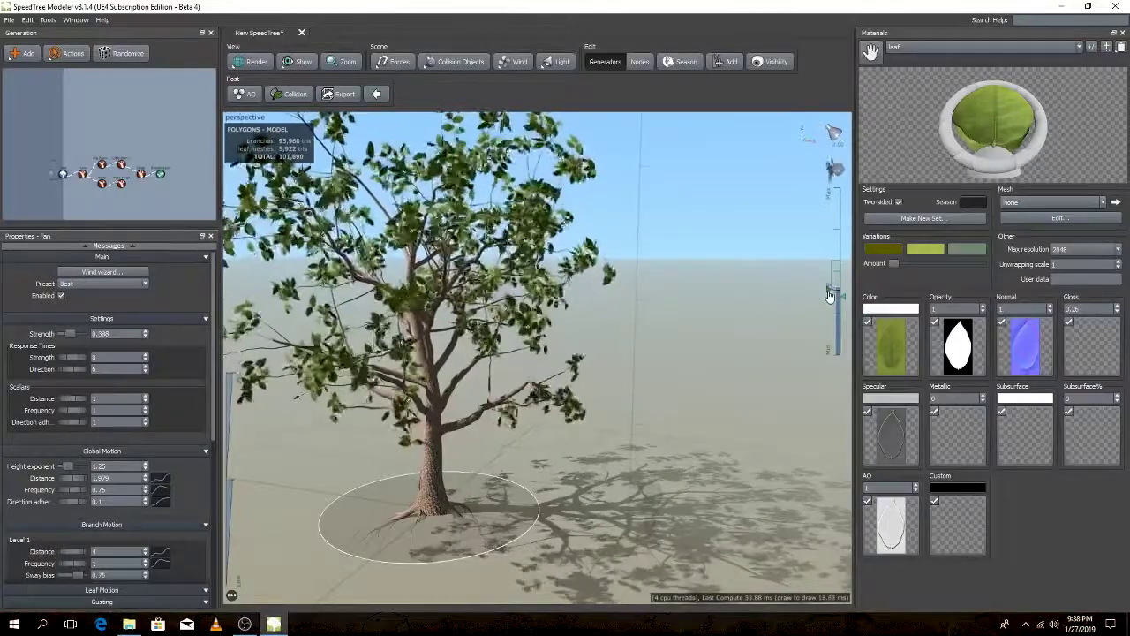
scroll(545, 410, up, 3)
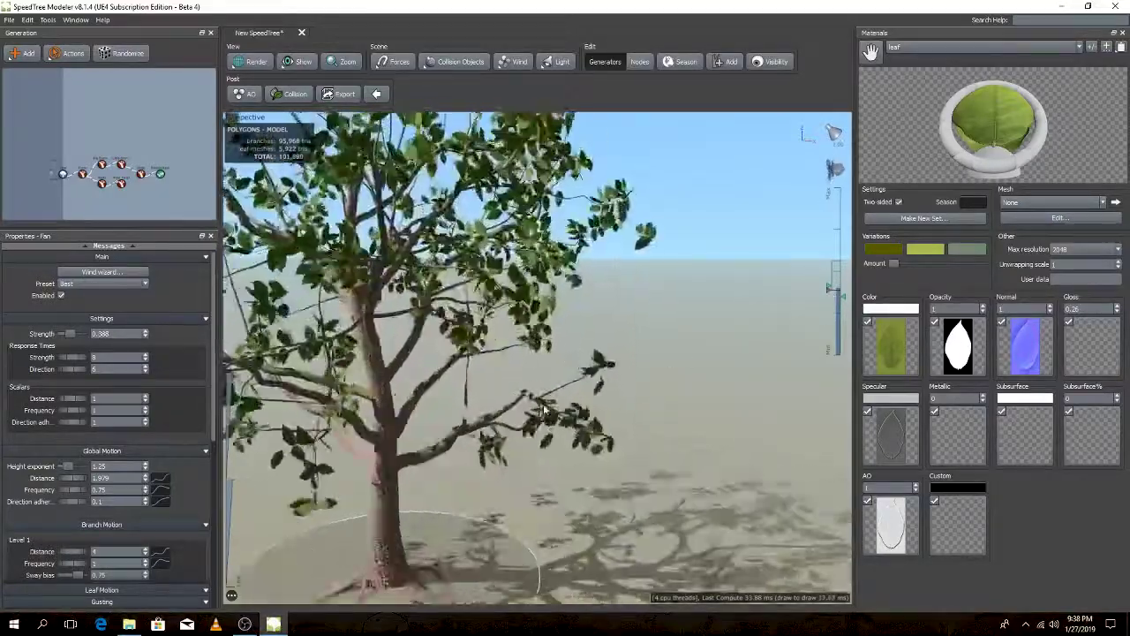
scroll(545, 411, down, 3)
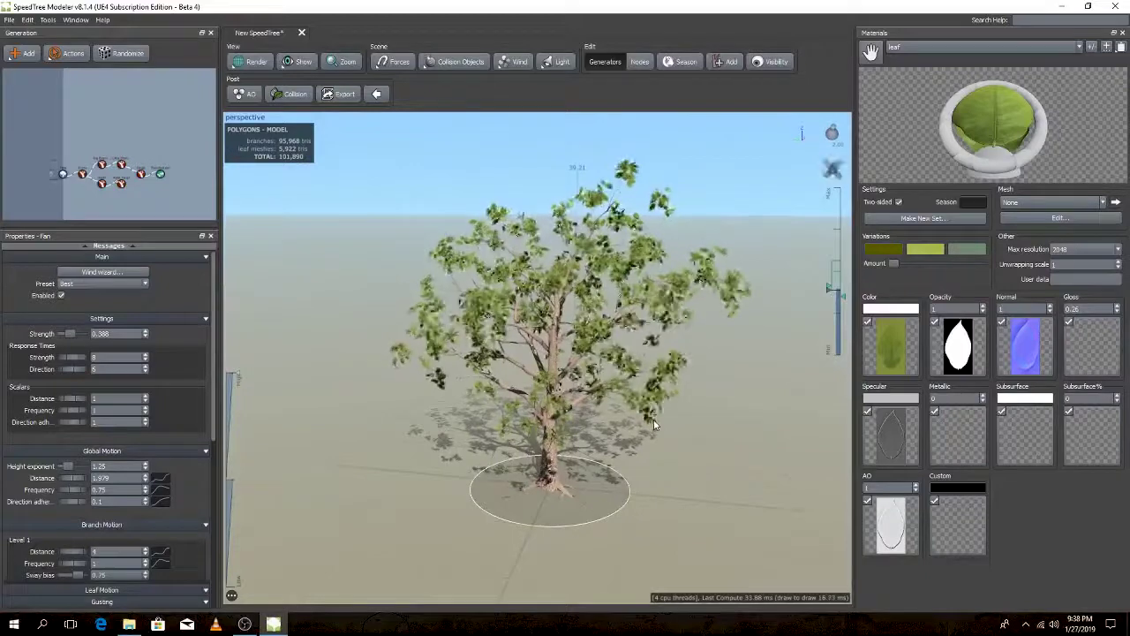
drag(653, 425, 587, 412)
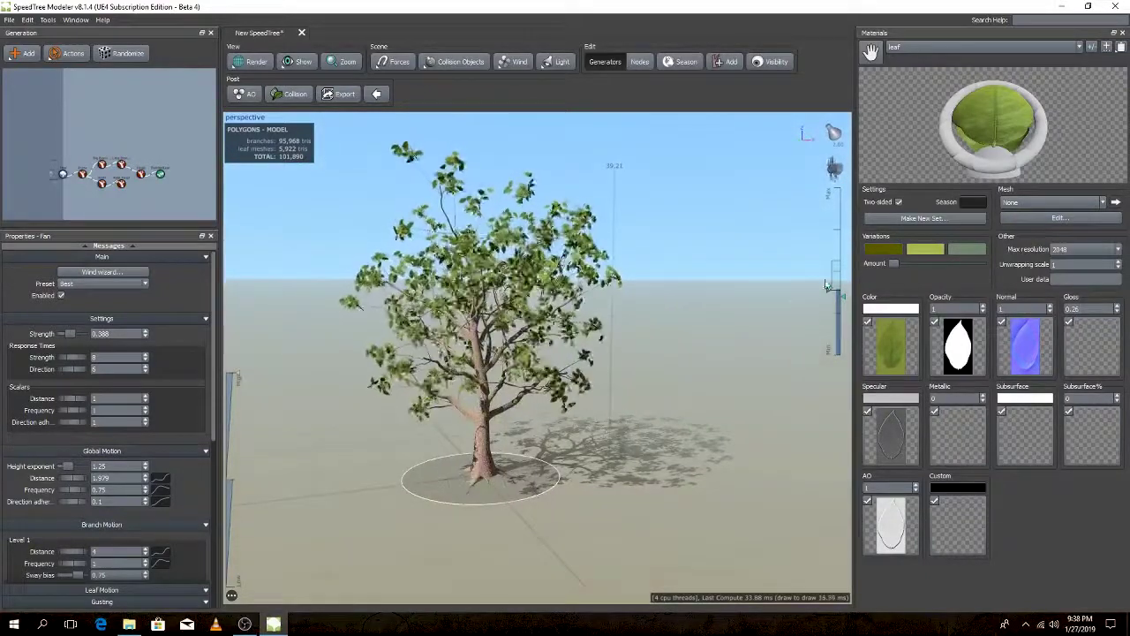
- Hide the light direction guide and set the BatchedLeaf Number to 5
click(548, 66)
click(543, 93)
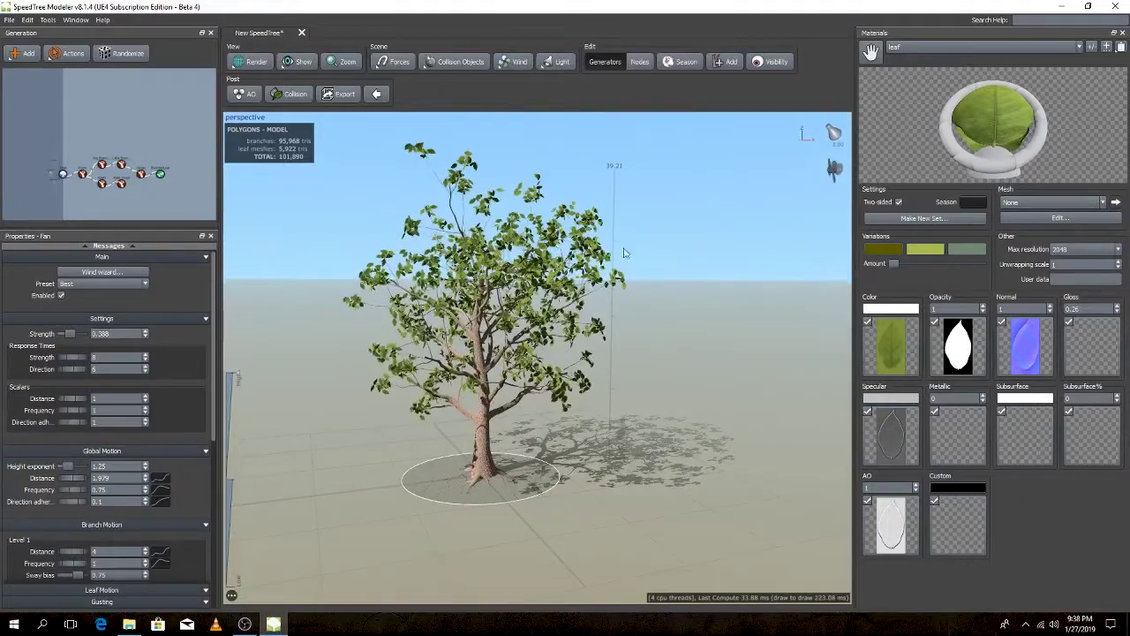
click(534, 200)
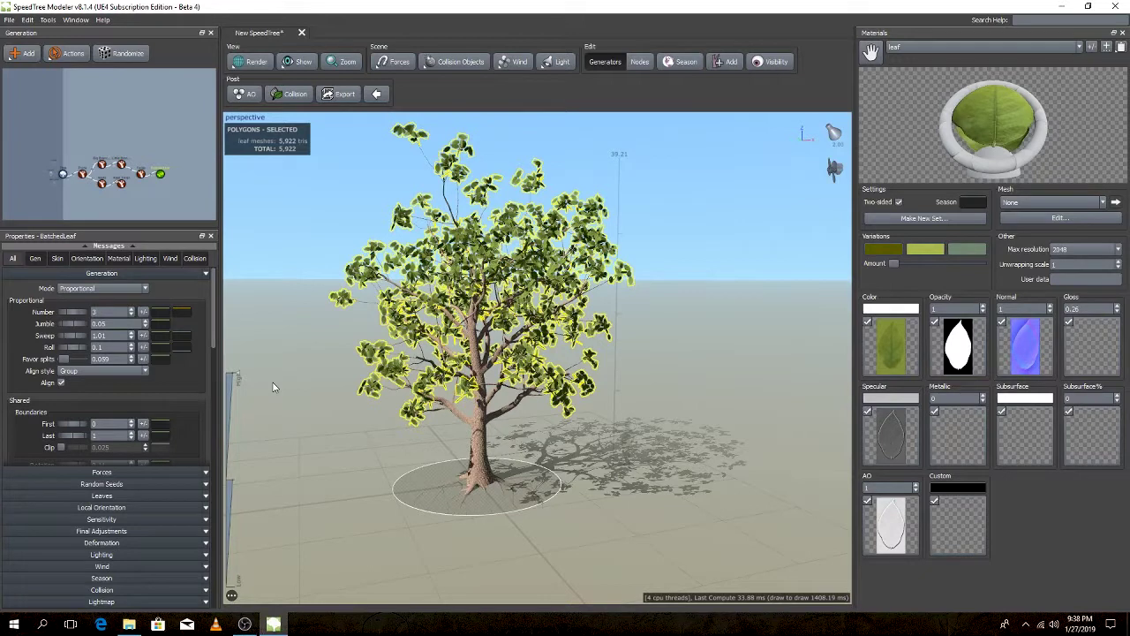
text(5)
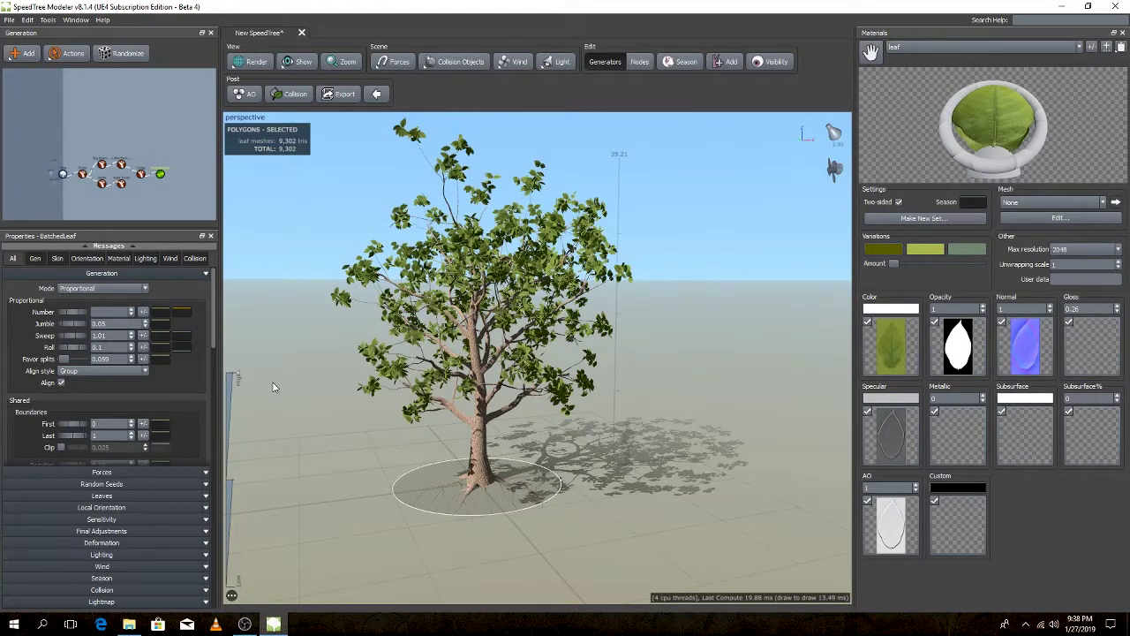
text(12)
key(Return)
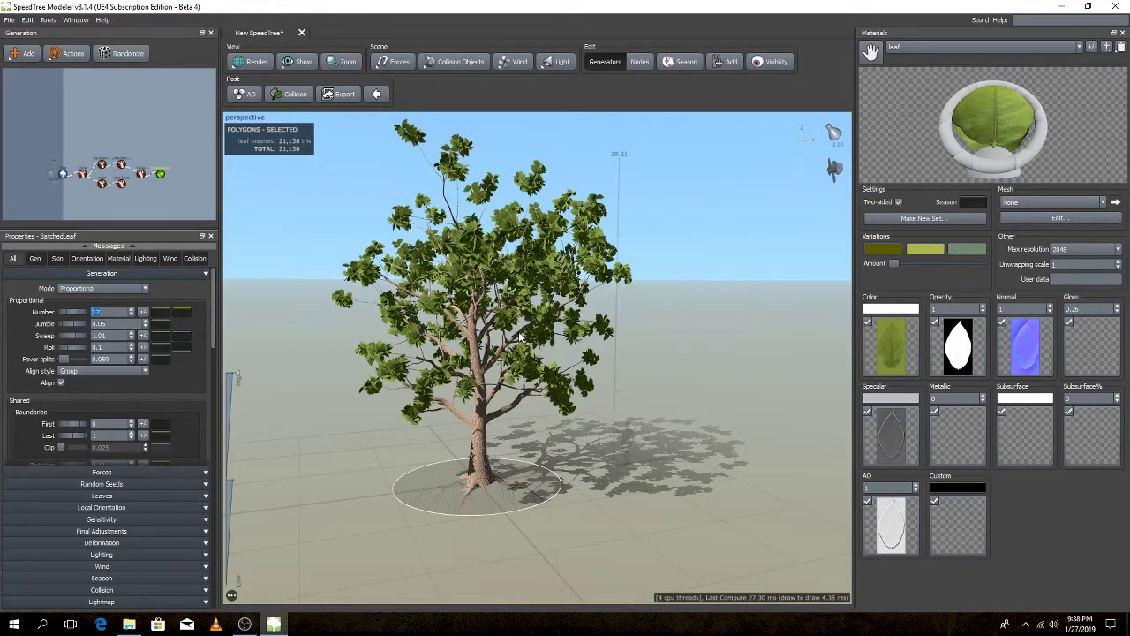
- Orbit the denser tree, then reduce the BatchedLeaf Number to 3
scroll(521, 336, up, 3)
scroll(521, 336, up, 2)
scroll(530, 324, down, 5)
scroll(529, 324, up, 3)
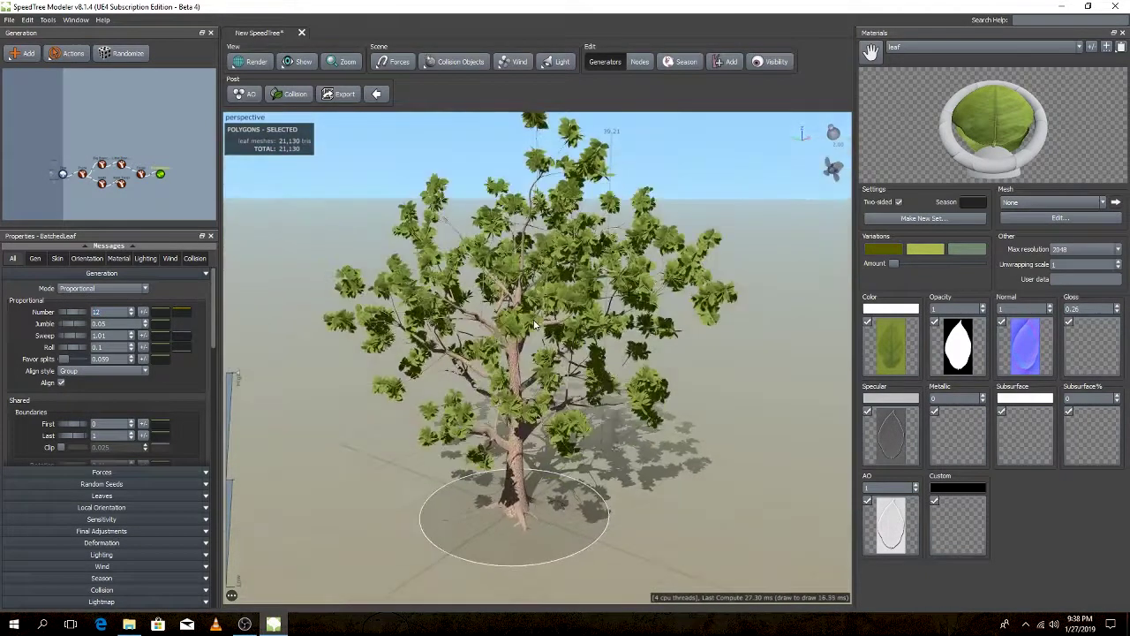
drag(534, 325, 366, 375)
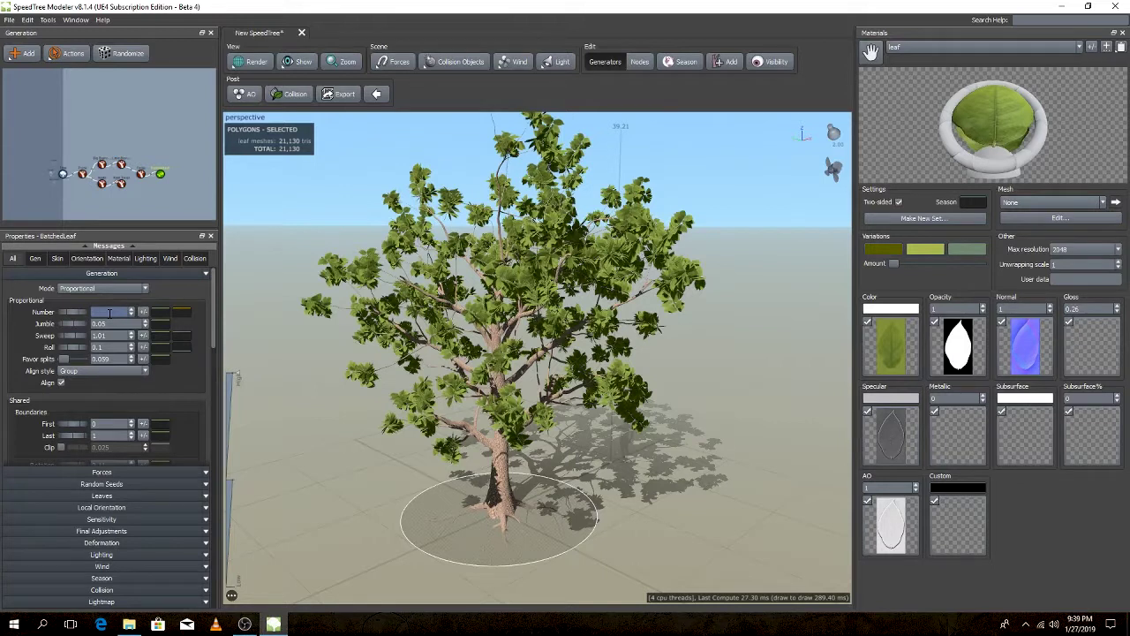
text(3)
key(Return)
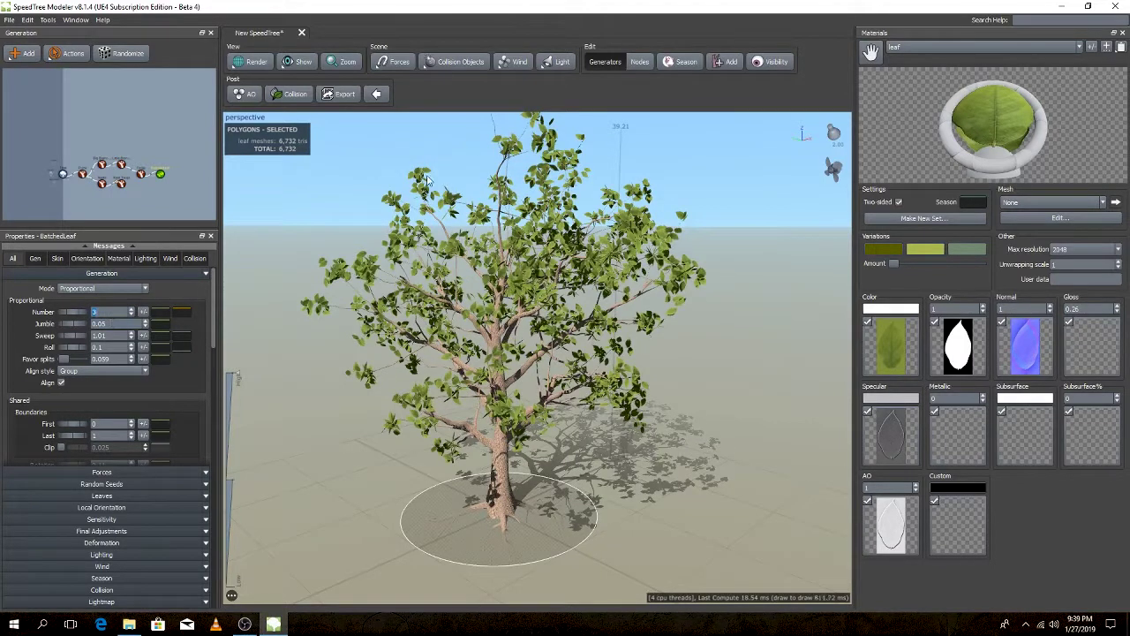
- Select the Little Branches generator under Twigs and show the generator types to add
click(141, 176)
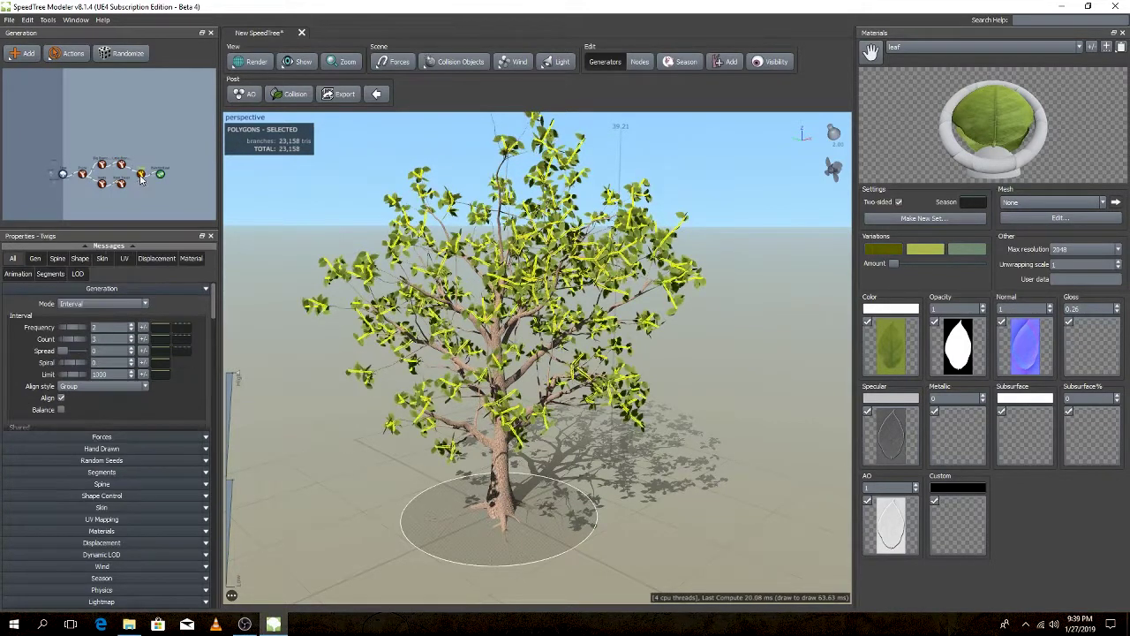
click(123, 170)
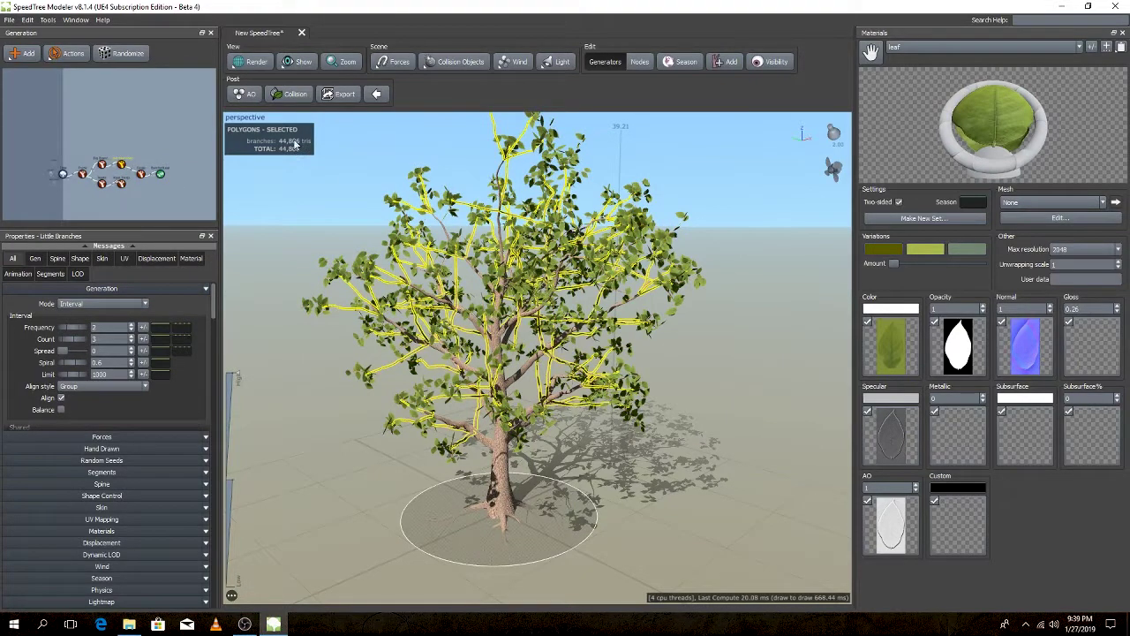
click(23, 53)
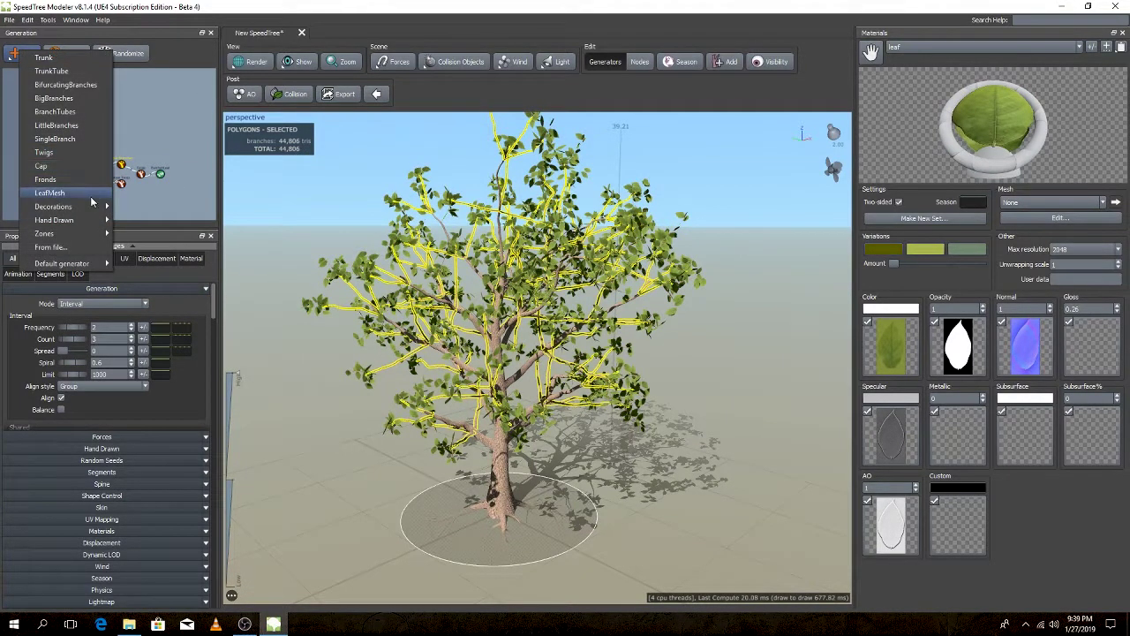
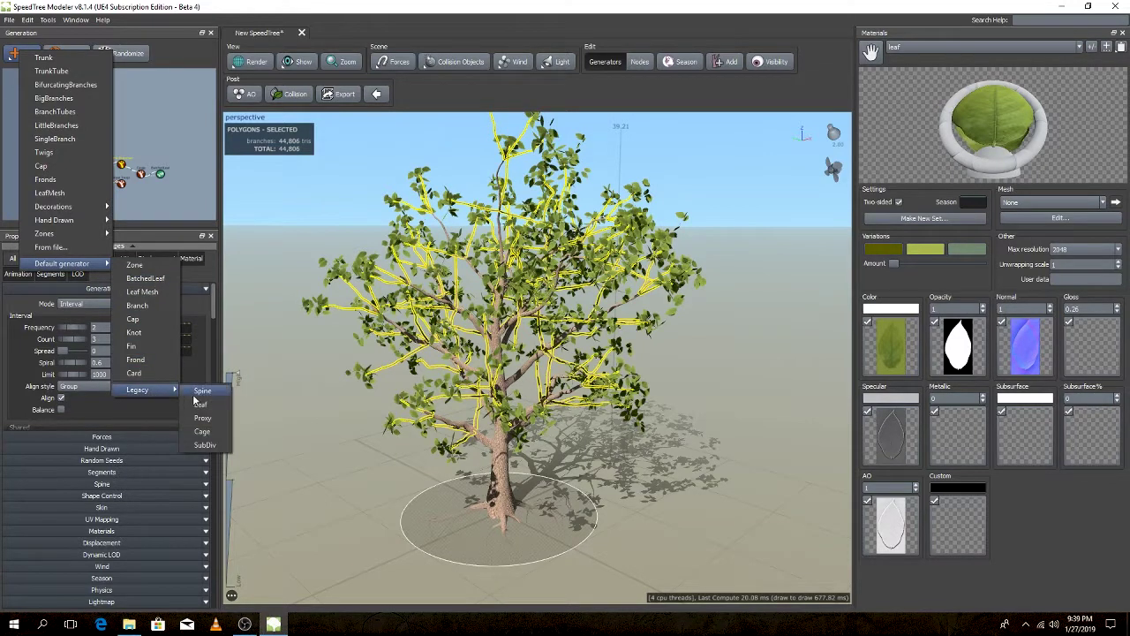
- Add a legacy leaf generator and set its leaf placement to Absolute mode
click(200, 405)
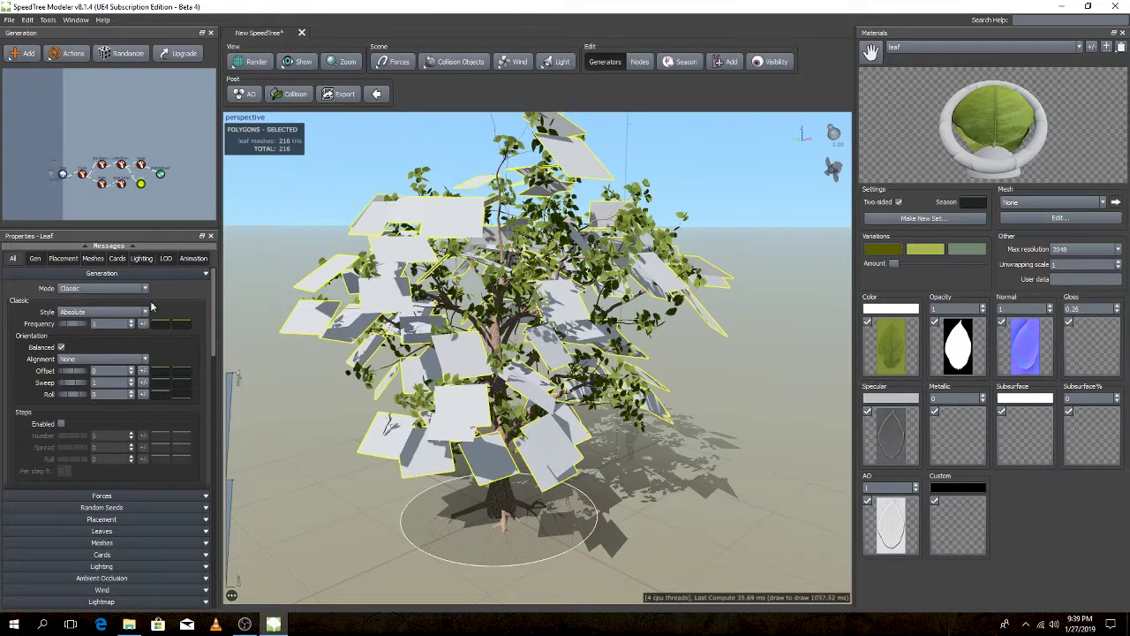
click(107, 289)
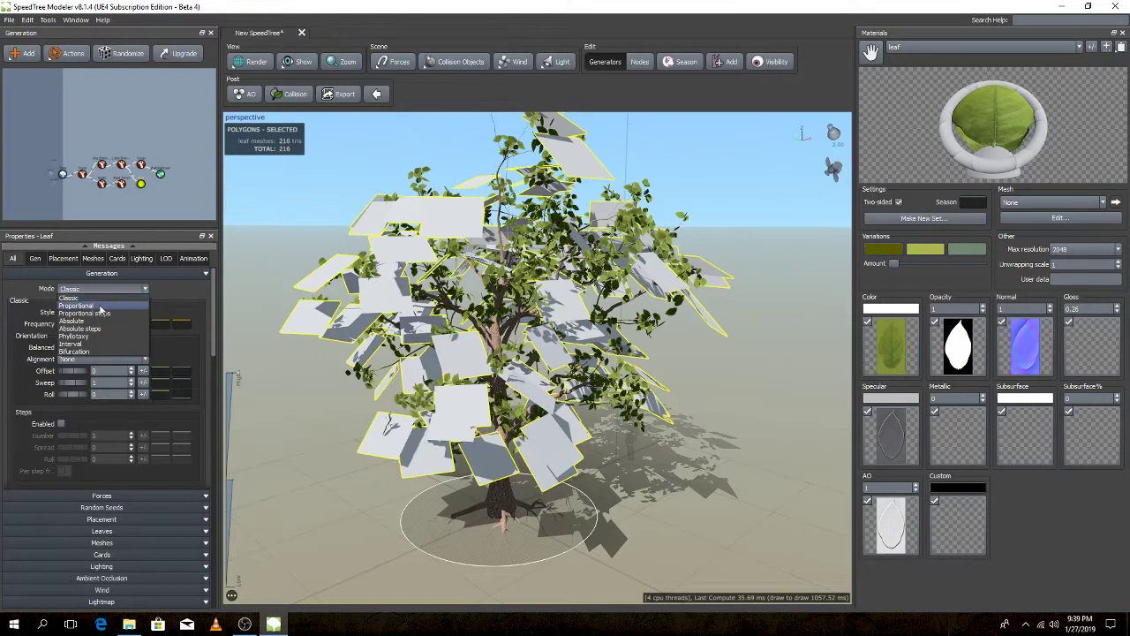
click(100, 311)
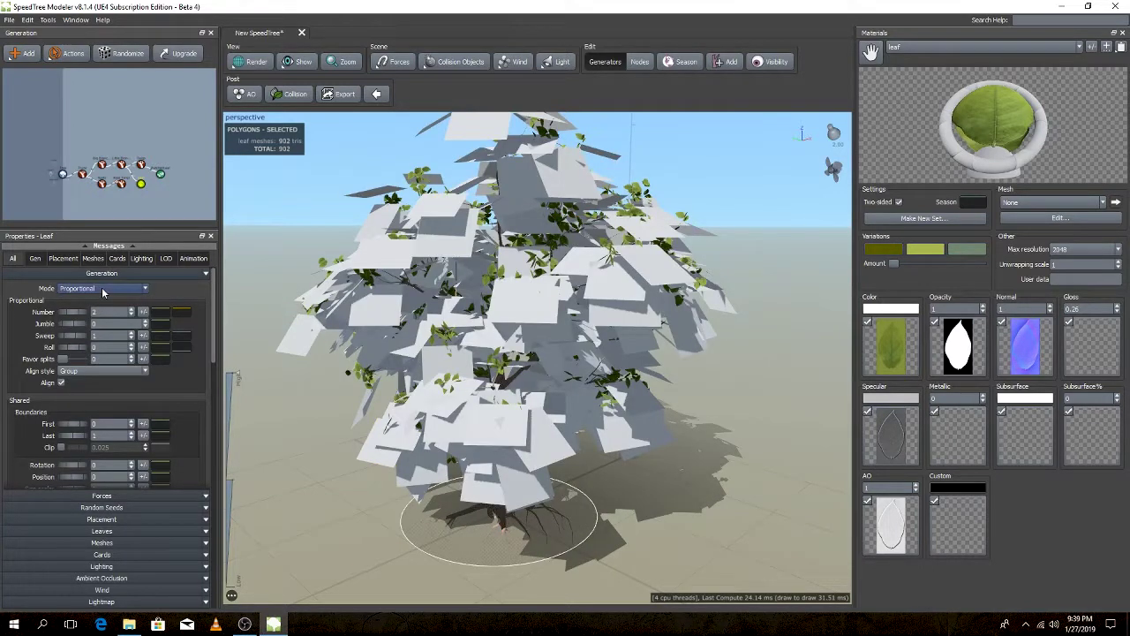
click(102, 289)
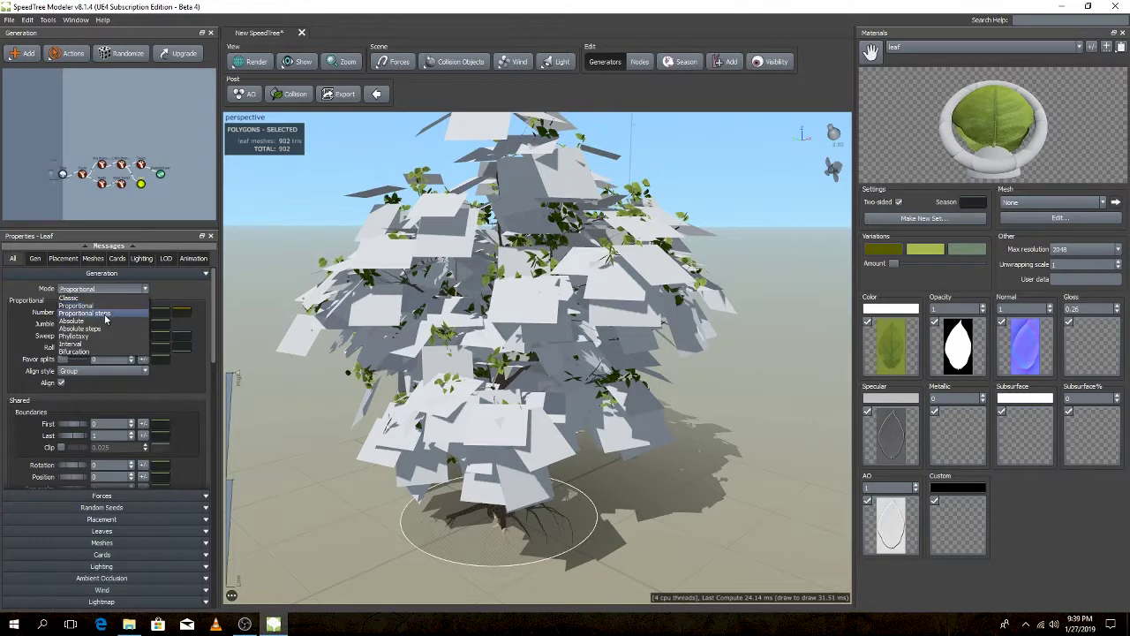
click(104, 321)
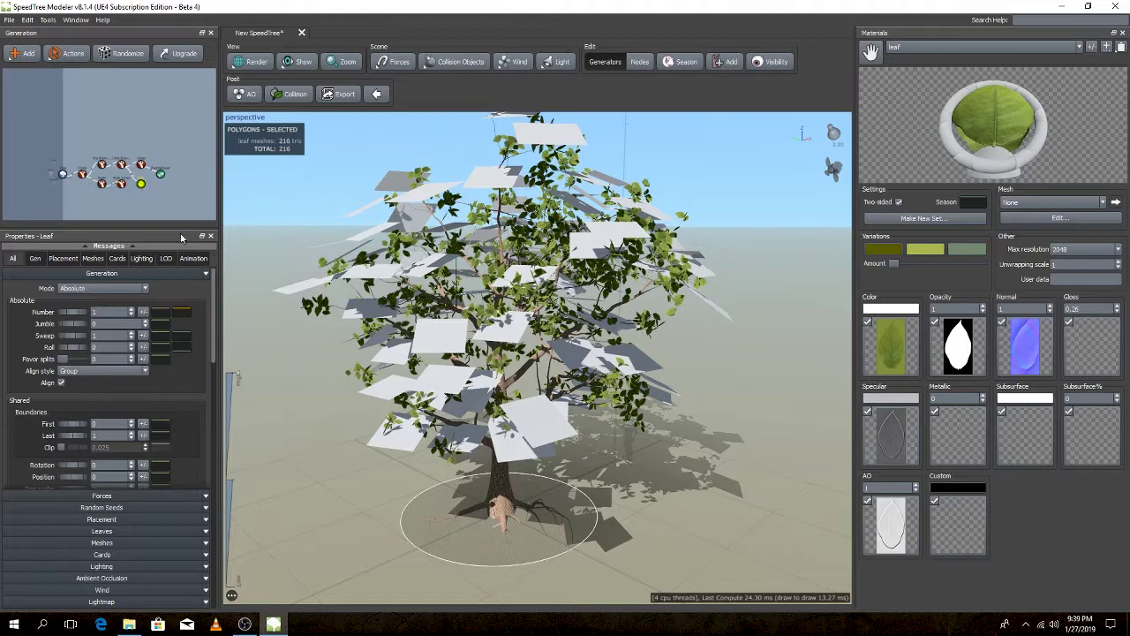
- Add a BatchedLeaf generator to Twigs with Bifurcation leaf placement
click(141, 186)
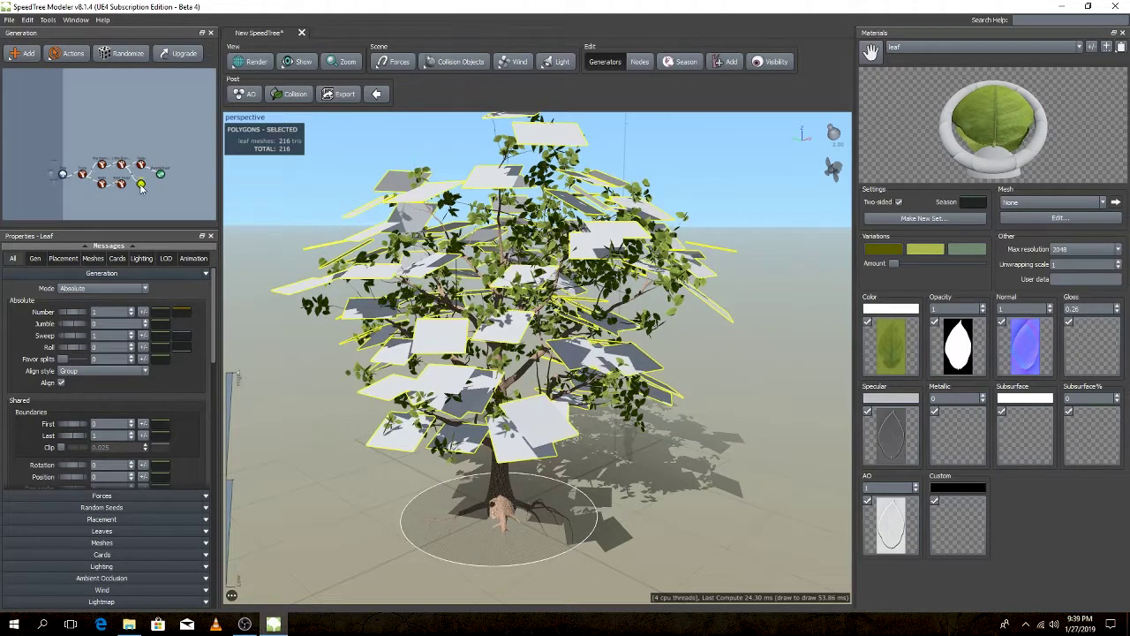
click(148, 197)
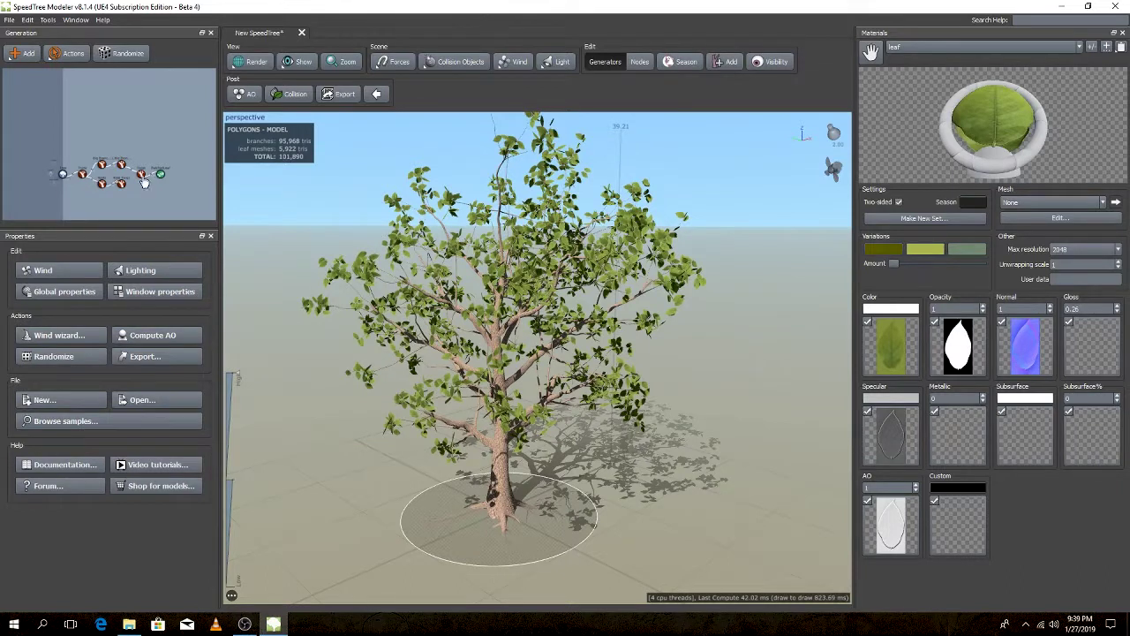
click(142, 176)
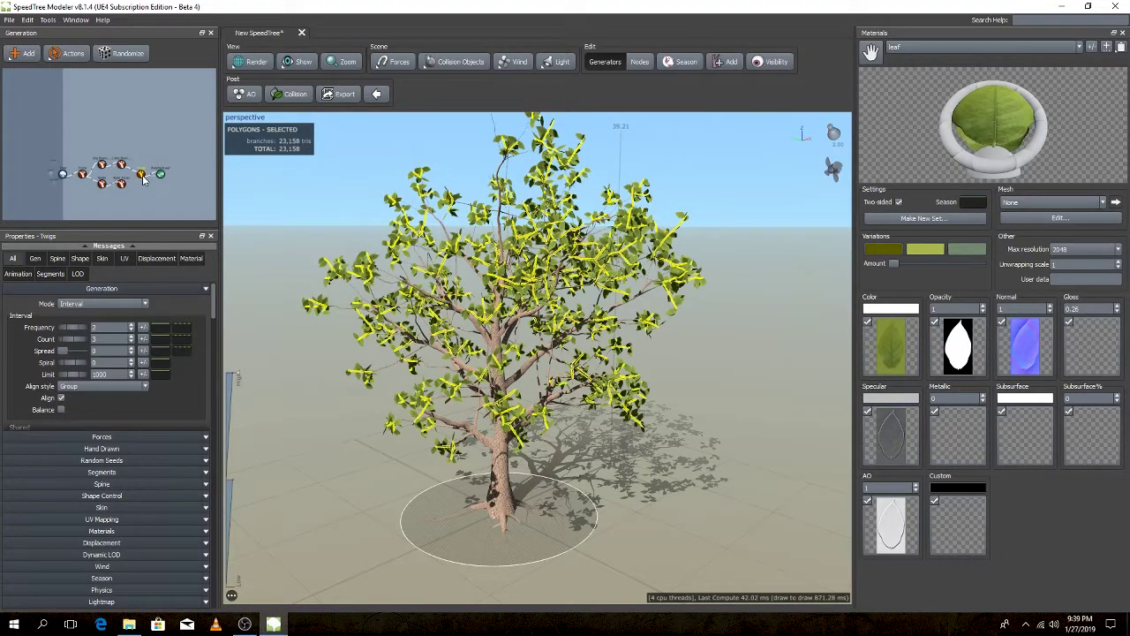
click(24, 53)
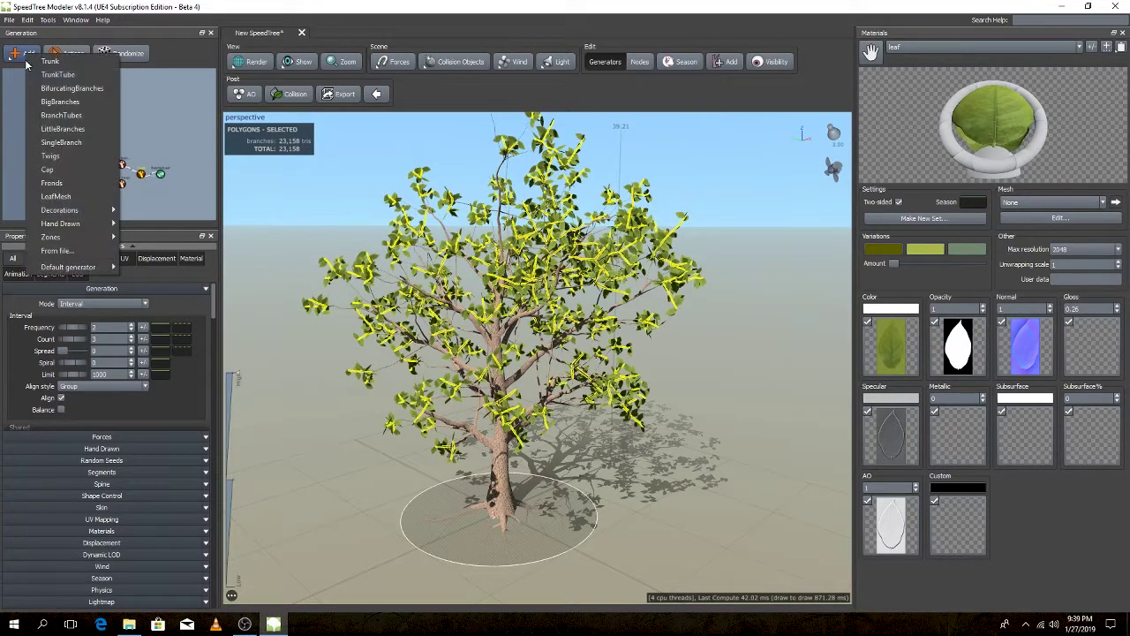
mouse_move(68, 267)
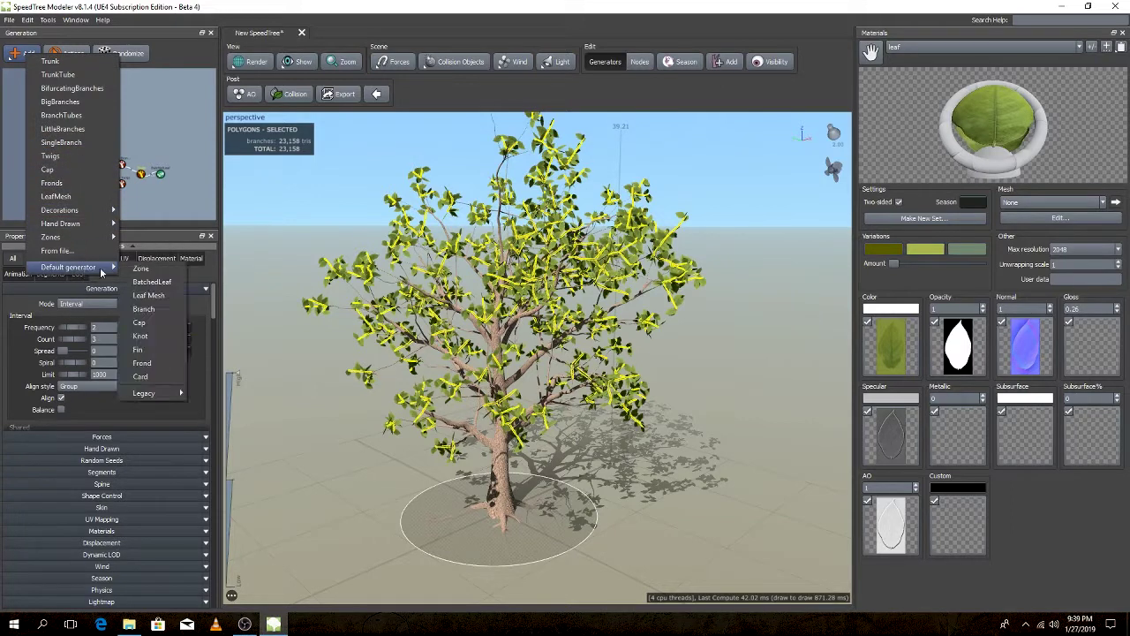
click(164, 280)
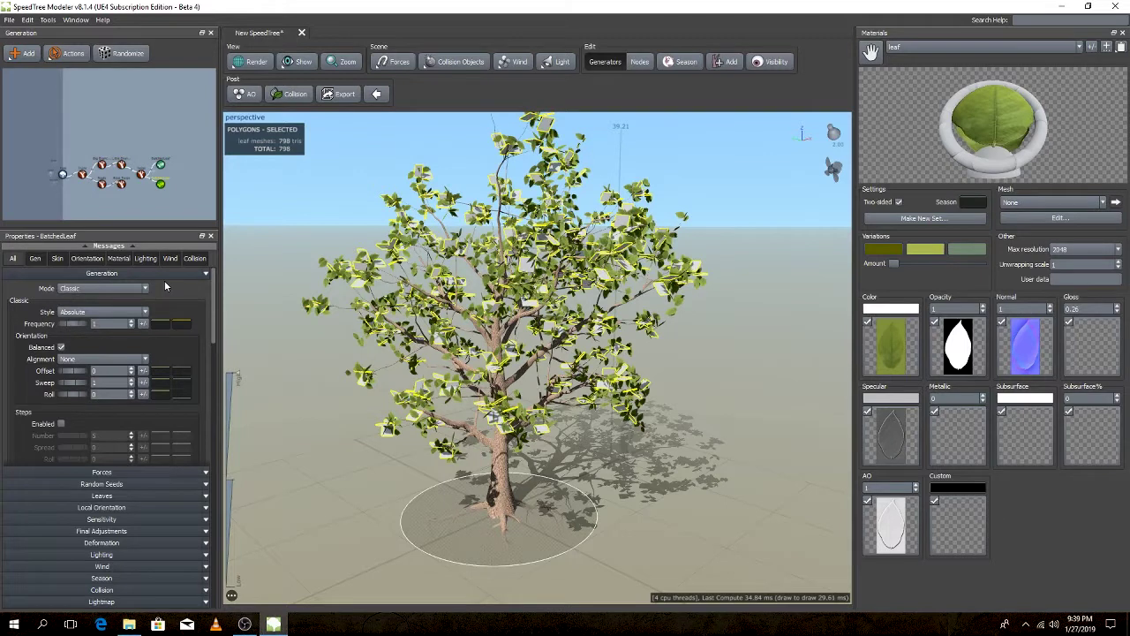
click(104, 288)
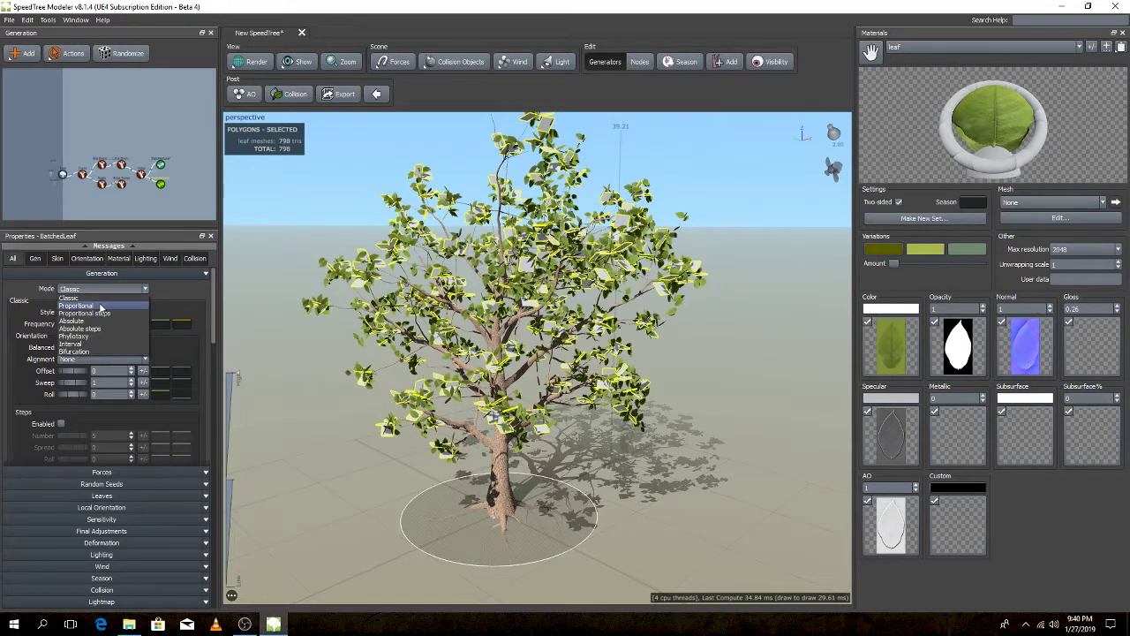
click(84, 352)
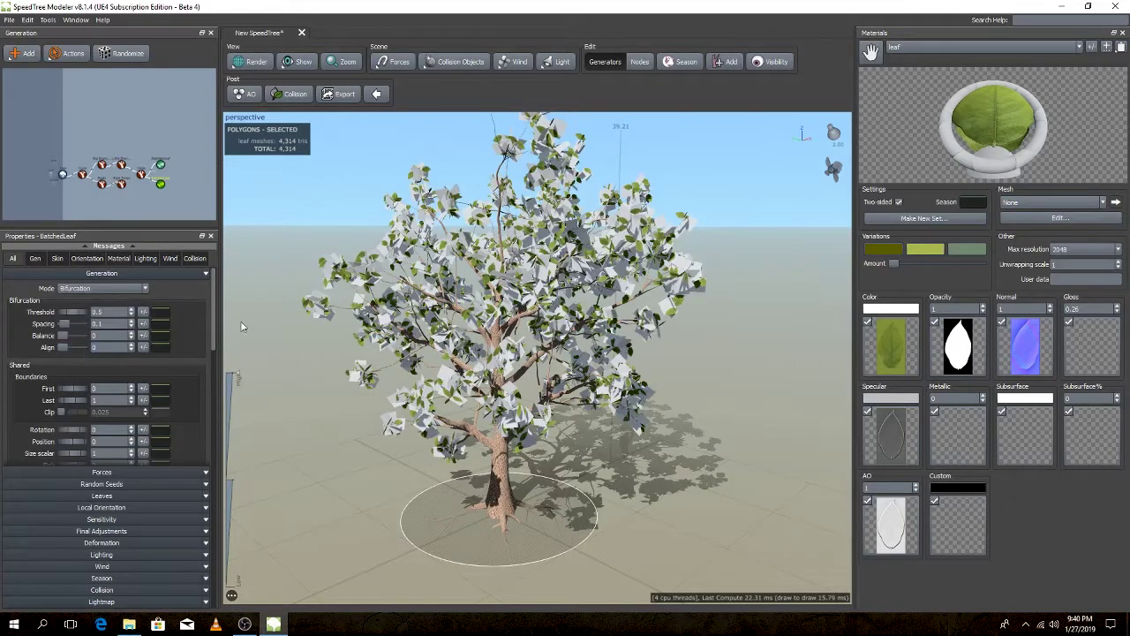
- Highlight the batched leaf cards on the tree and randomize their placement twice
scroll(305, 317, up, 2)
drag(365, 353, 354, 354)
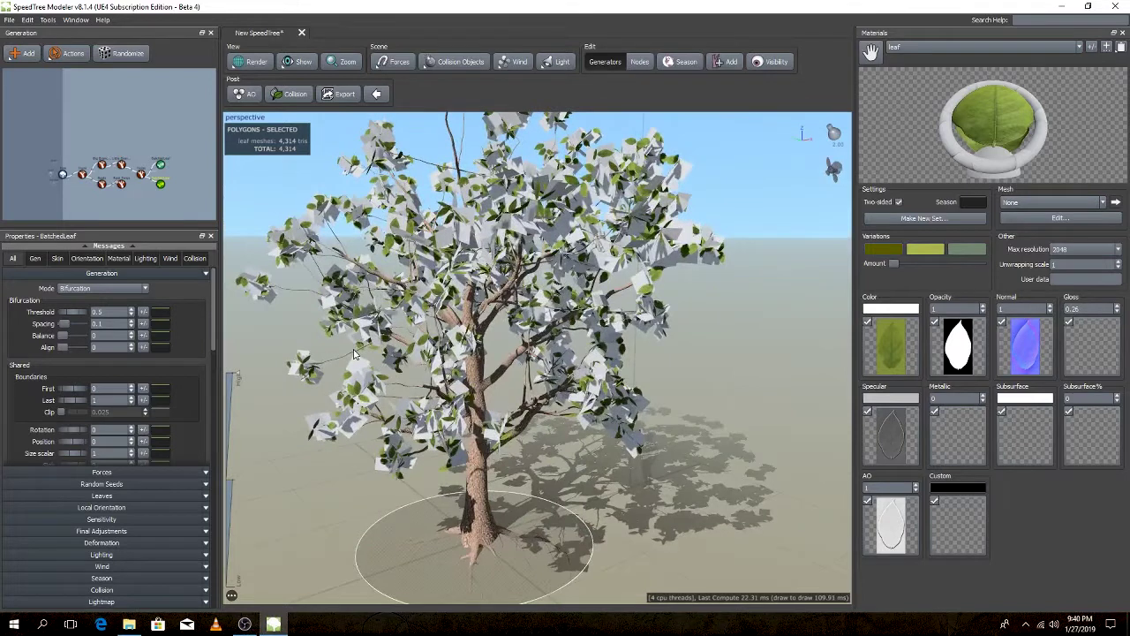
click(467, 237)
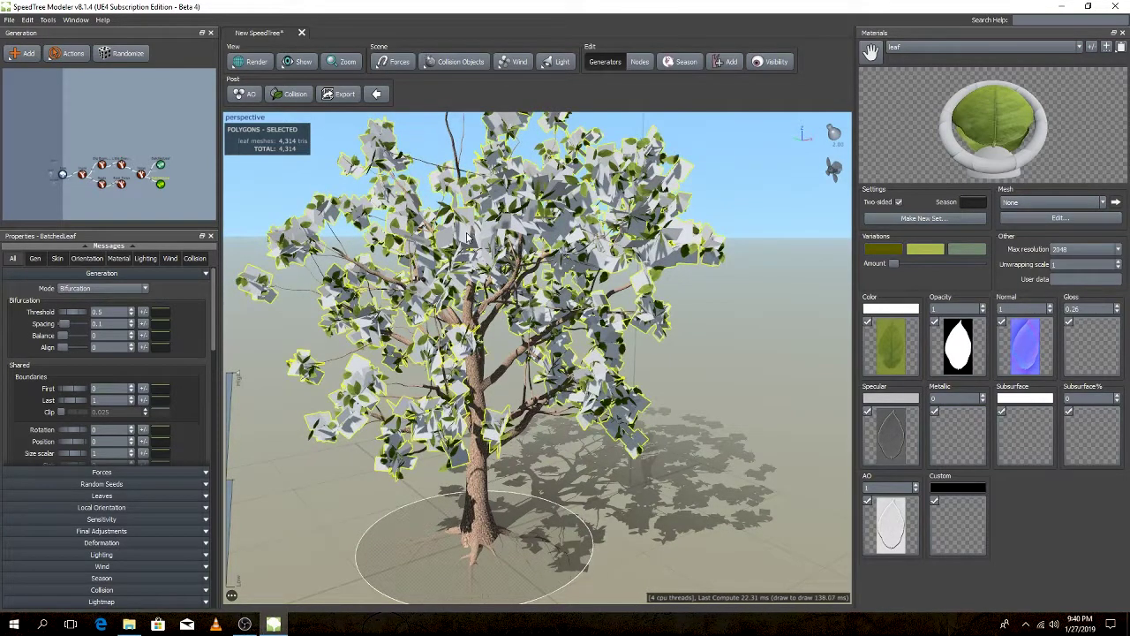
click(117, 53)
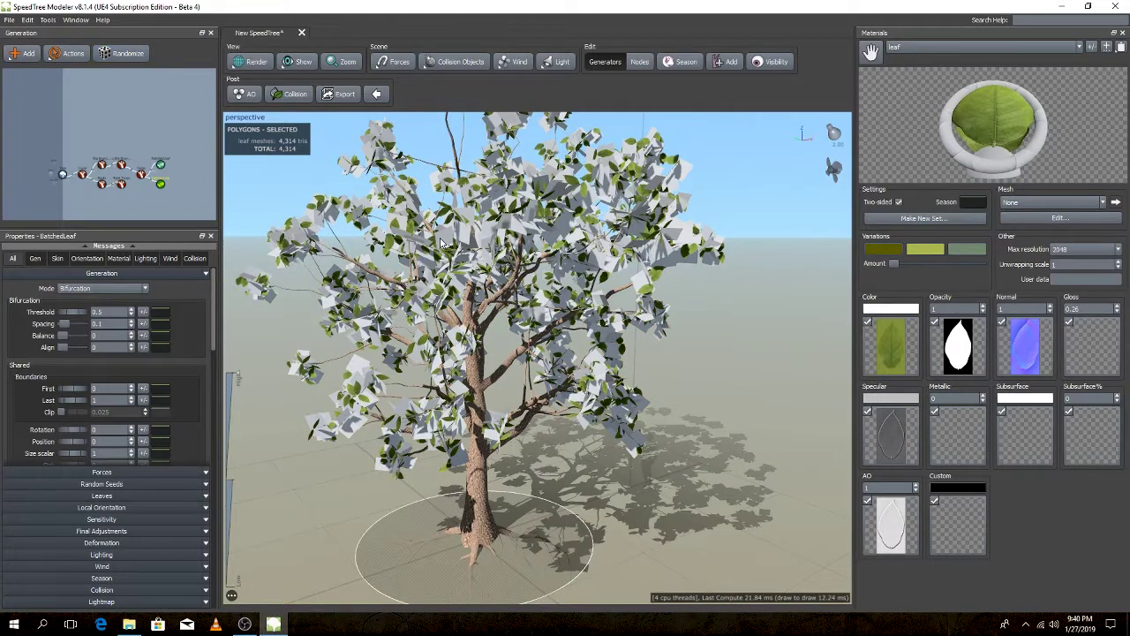
click(123, 54)
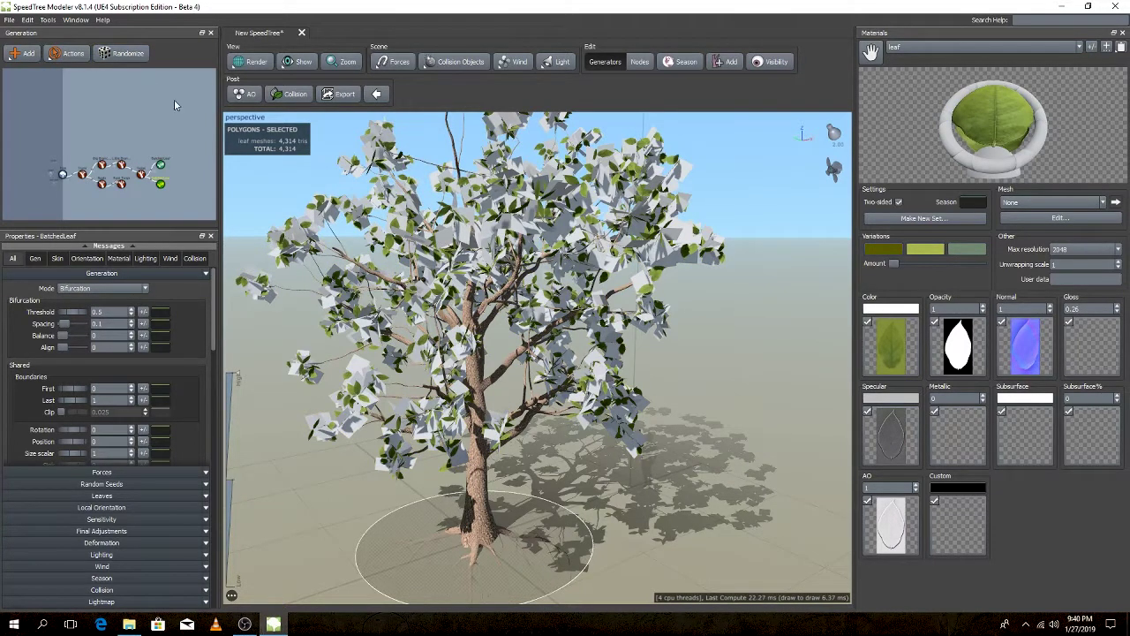
scroll(408, 401, up, 5)
scroll(407, 402, up, 2)
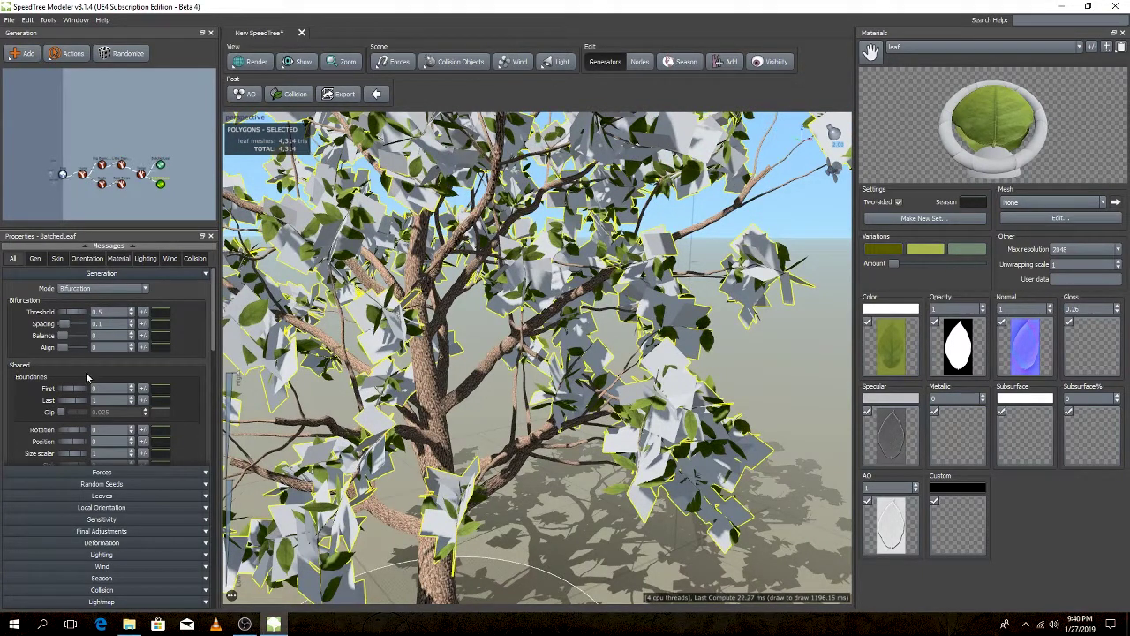
scroll(87, 378, down, 1)
- Set the leaf card rotation to about 0.38
drag(71, 399, 89, 397)
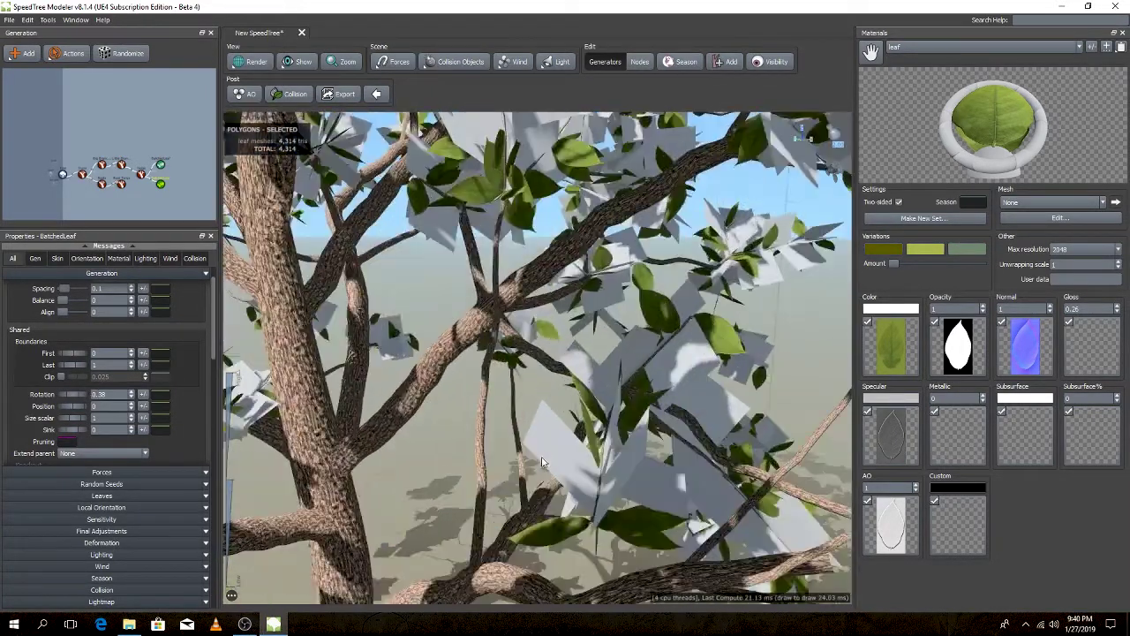
scroll(556, 446, down, 5)
scroll(569, 448, up, 4)
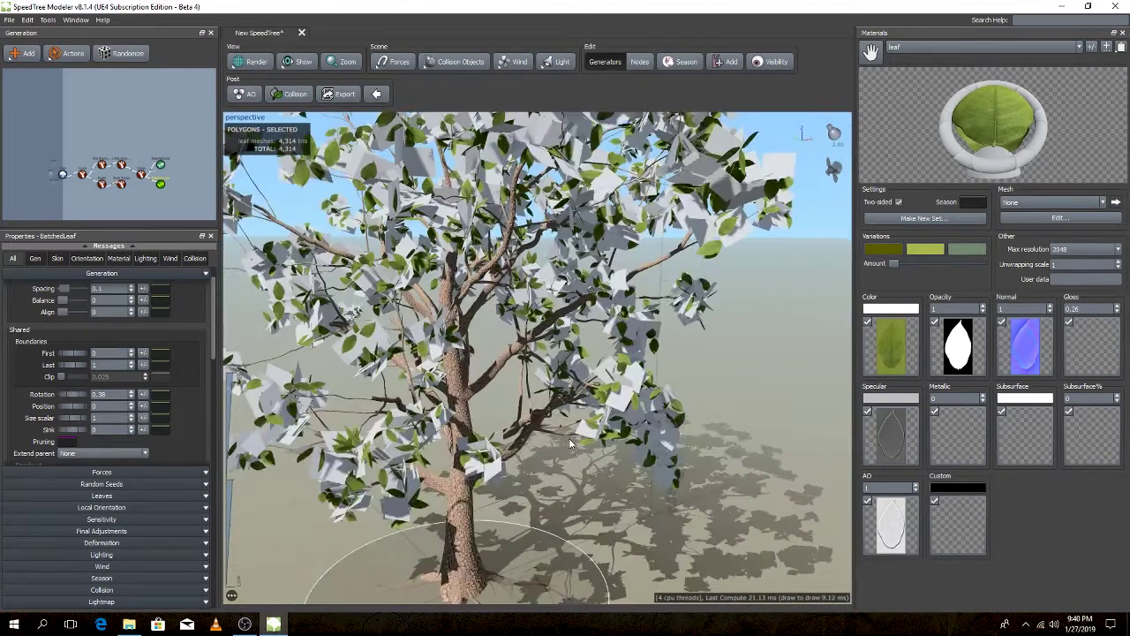
scroll(570, 444, down, 4)
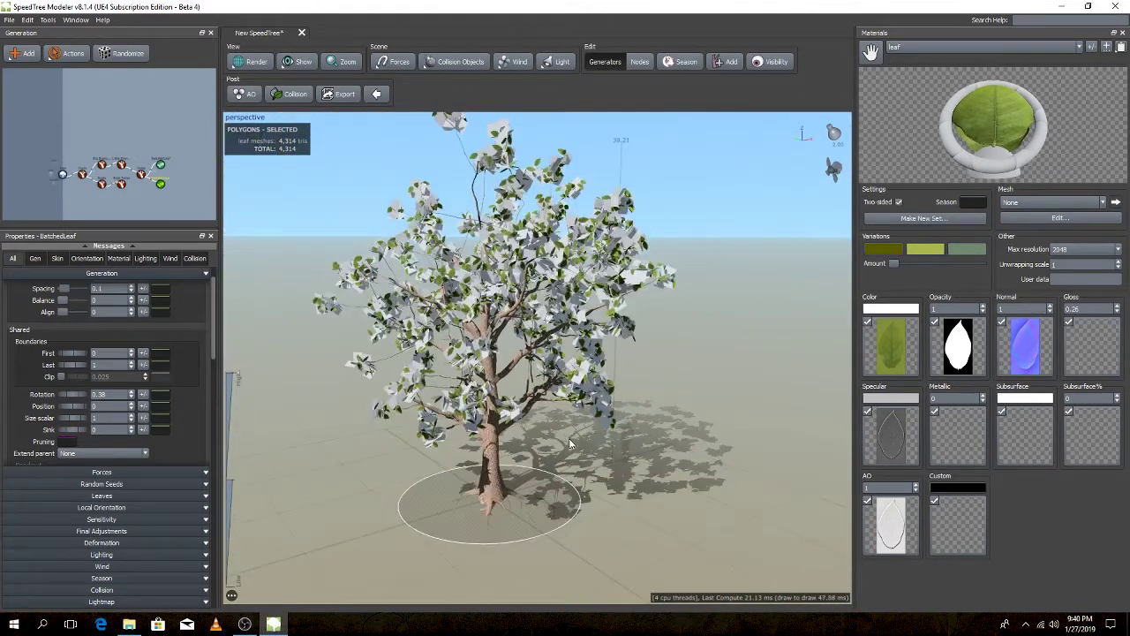
scroll(569, 444, down, 2)
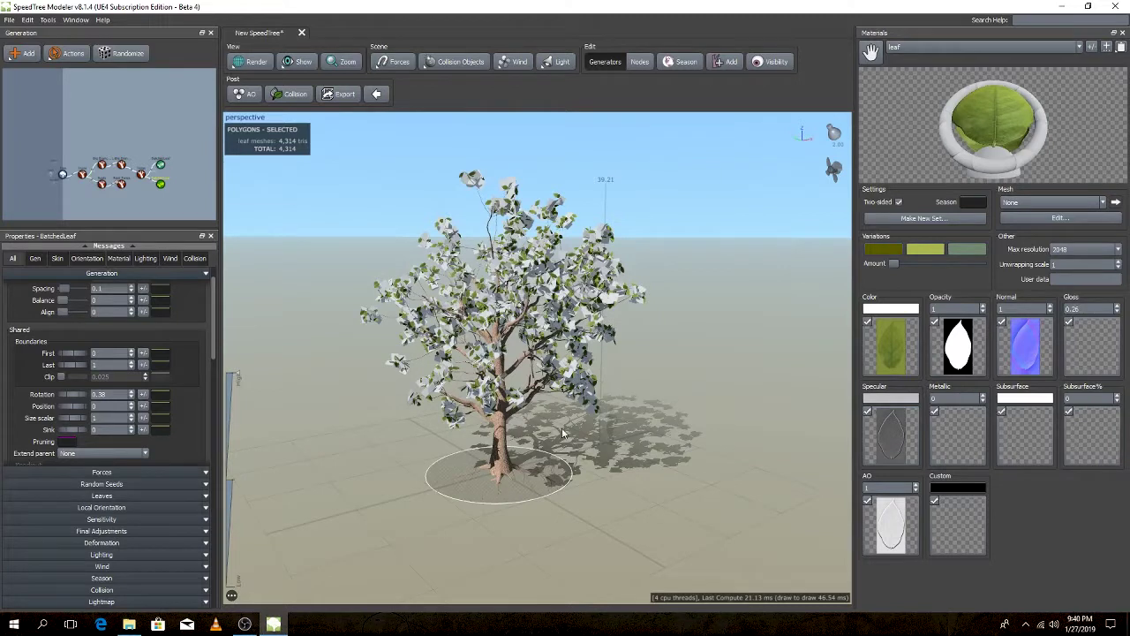
- Move from the BatchedLeaf and Twigs nodes to the Little Branches generator
click(162, 188)
click(168, 196)
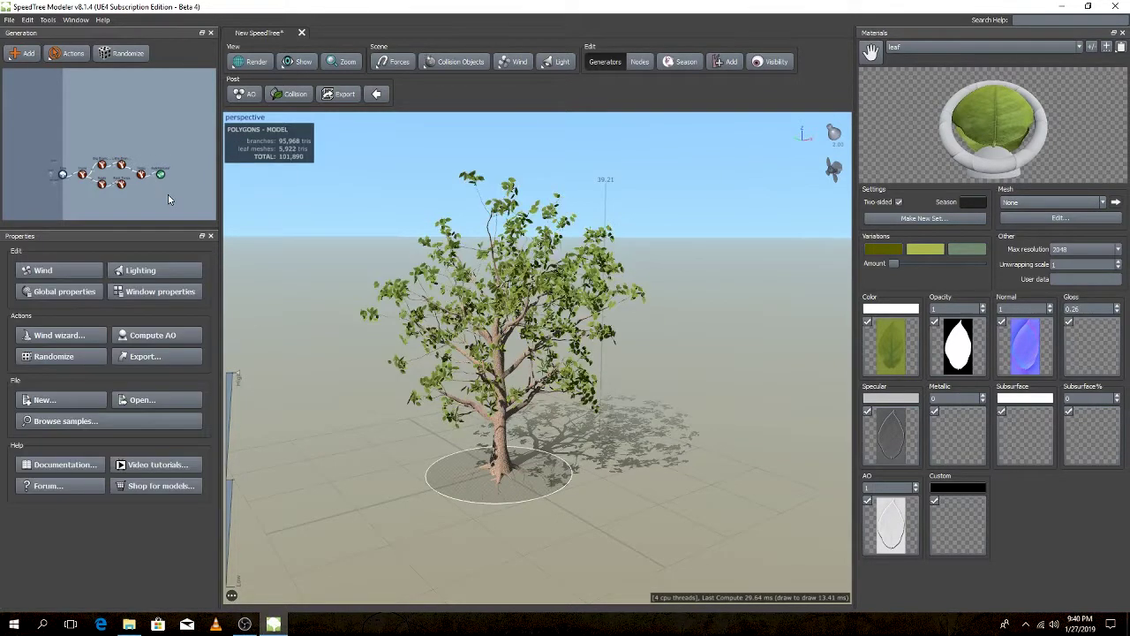
click(123, 174)
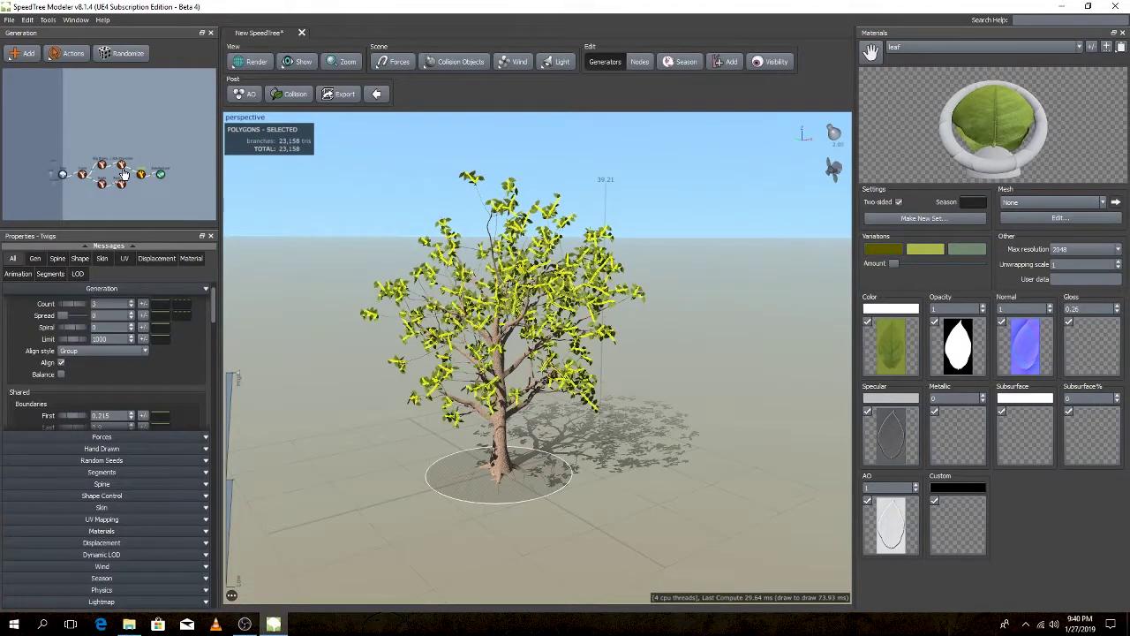
click(123, 169)
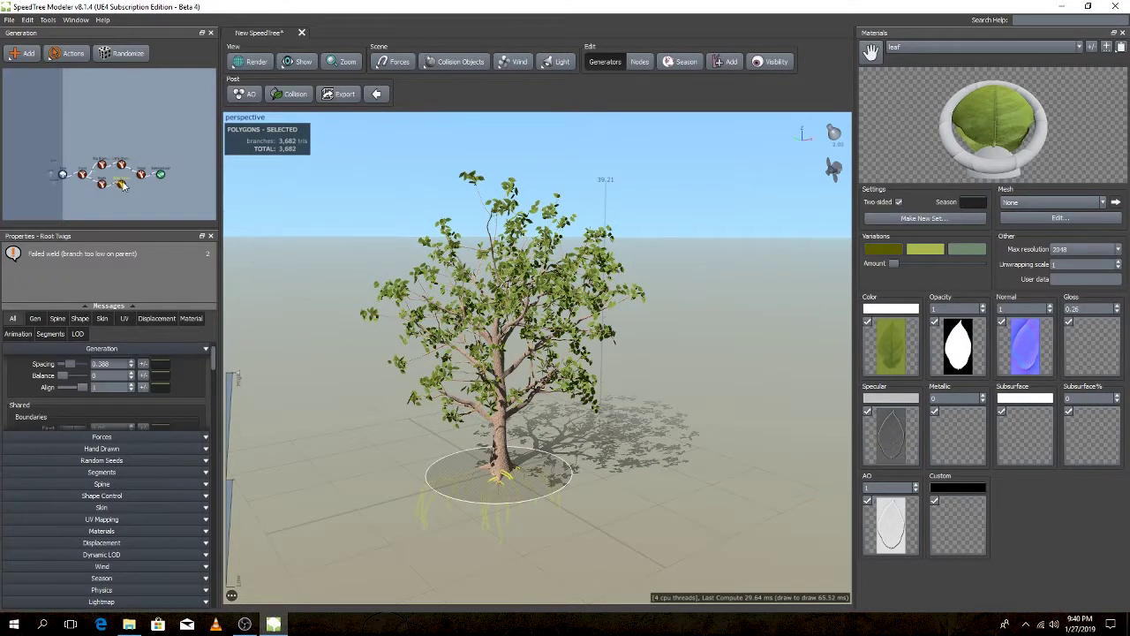
click(123, 168)
- Zoom and pan the generator graph to show every node, then reselect Little Branches
scroll(138, 187, up, 3)
scroll(150, 166, up, 2)
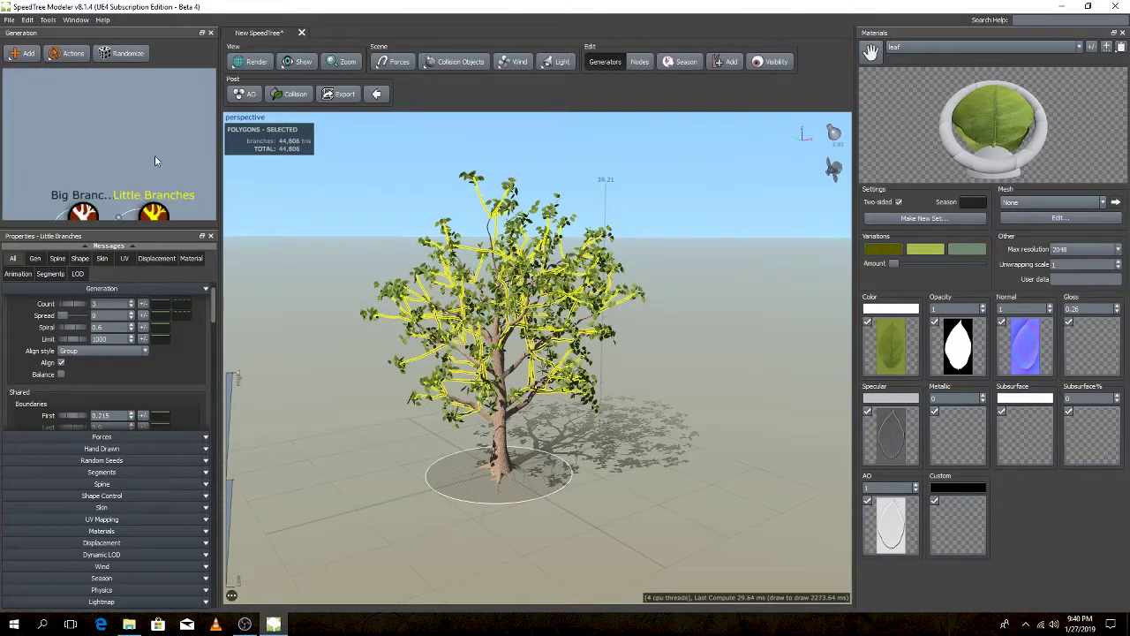
scroll(155, 160, down, 2)
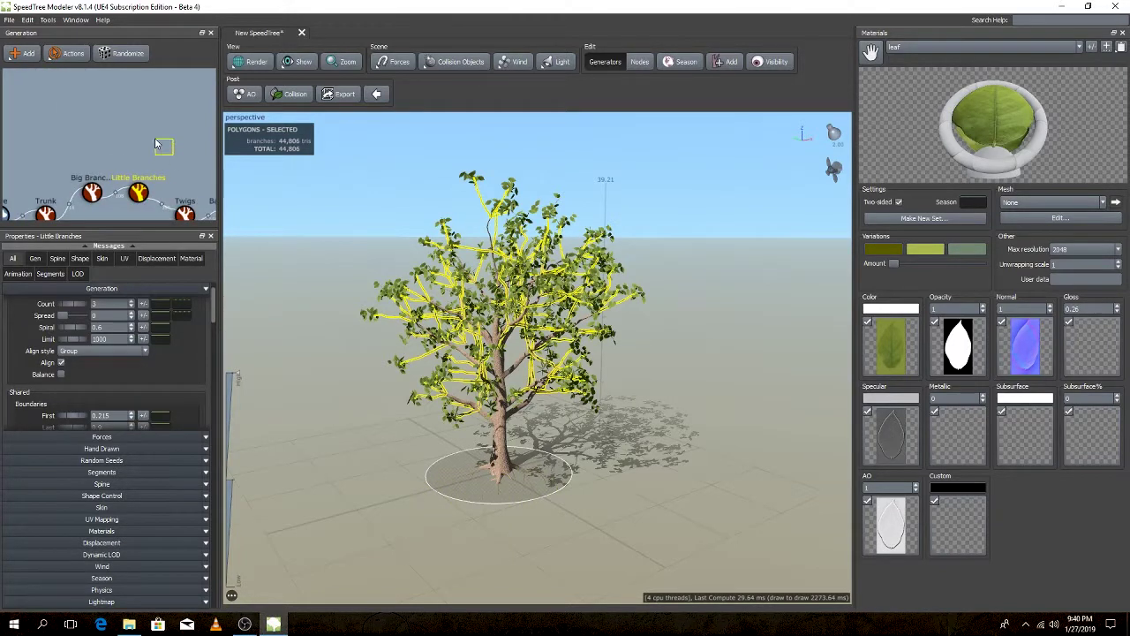
click(172, 153)
middle_drag(136, 141, 98, 83)
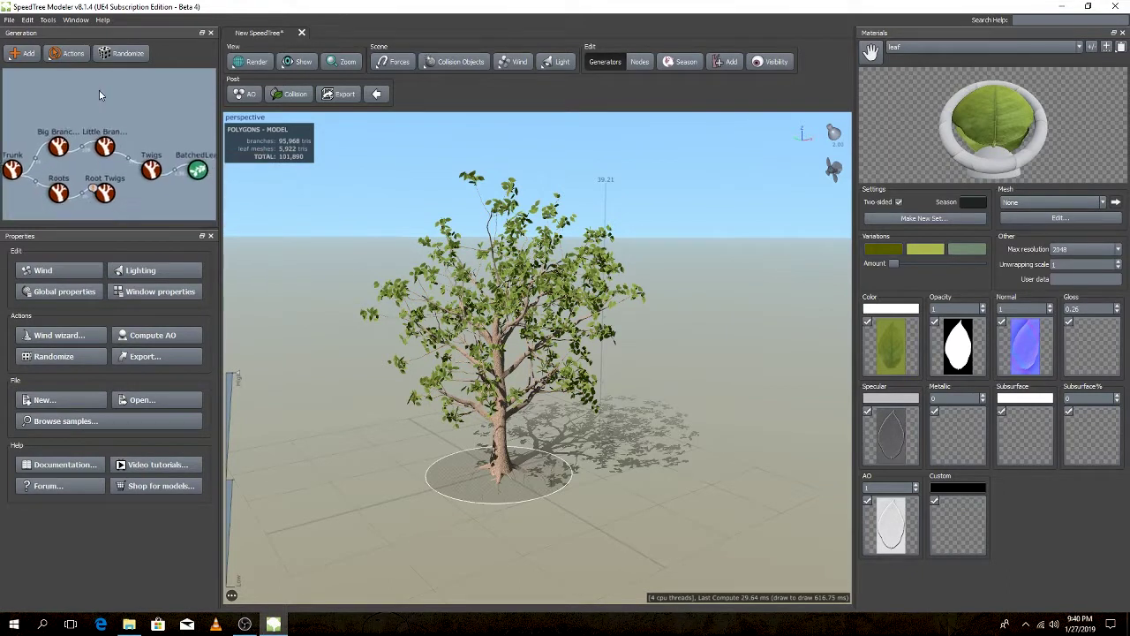
click(101, 134)
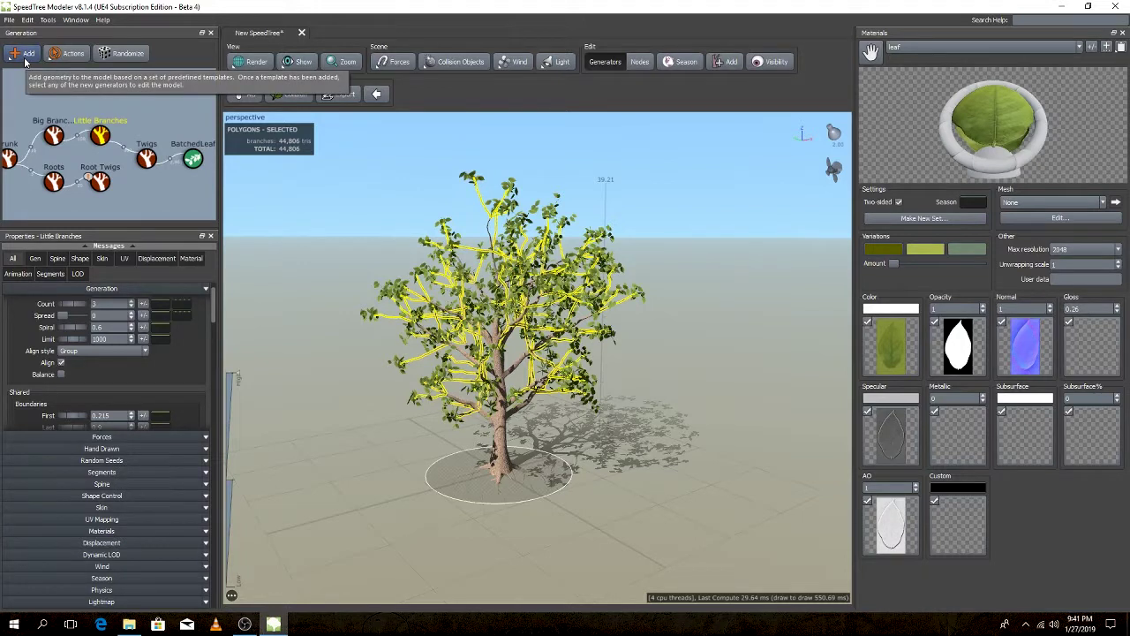
- Add a default generator to the tree and zoom the view
click(25, 58)
mouse_move(58, 214)
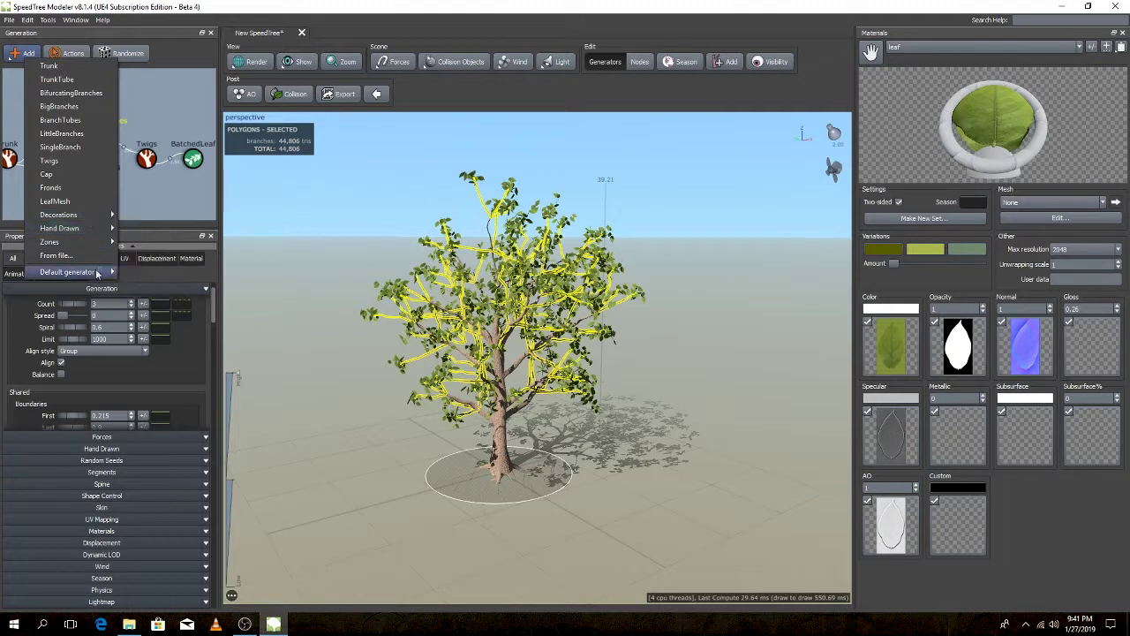
click(153, 291)
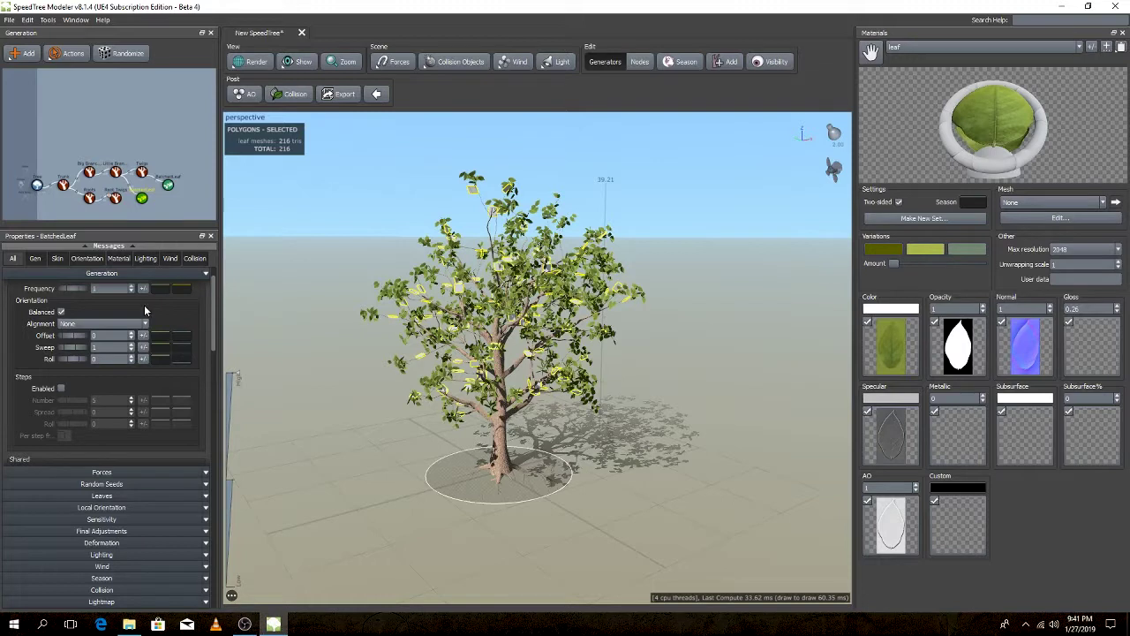
scroll(425, 321, up, 1)
scroll(424, 321, up, 2)
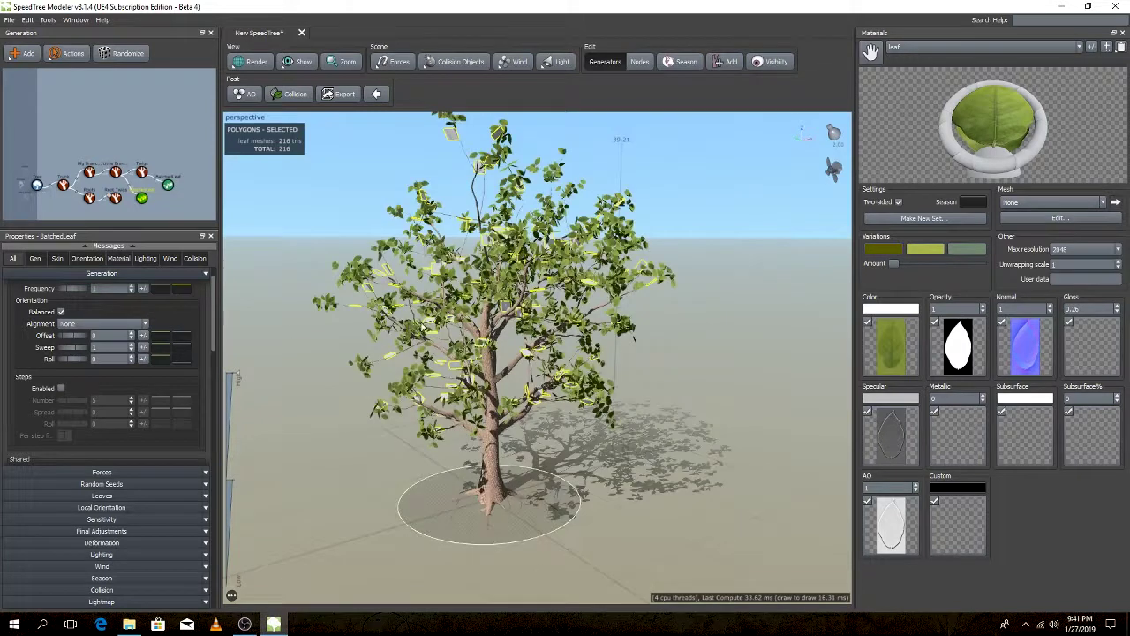
scroll(424, 322, up, 3)
scroll(424, 322, up, 2)
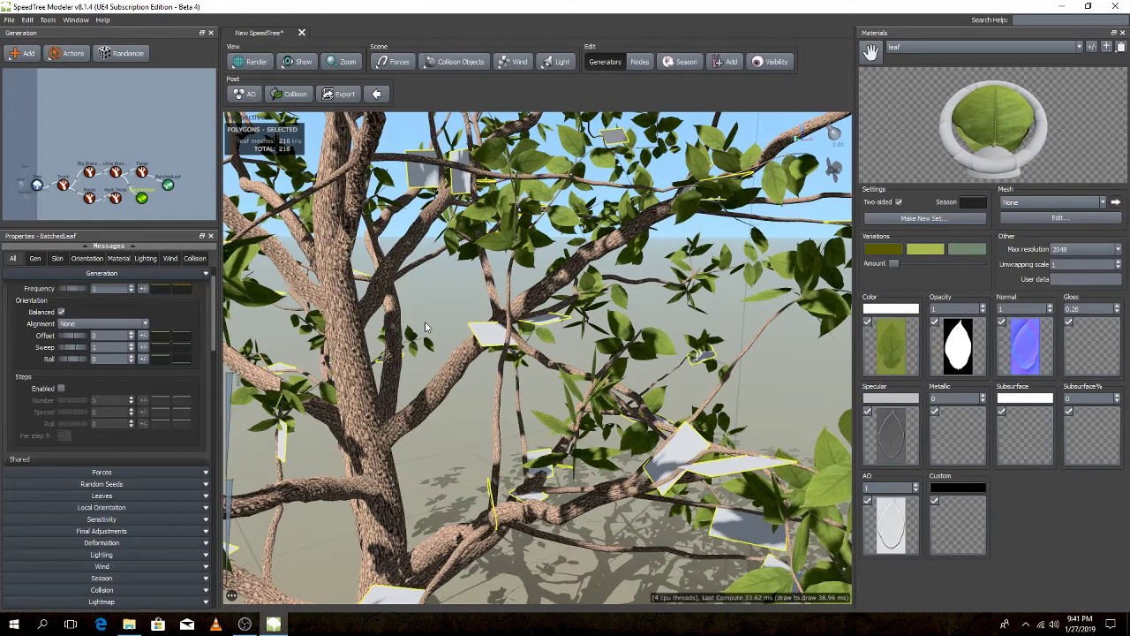
scroll(425, 321, down, 3)
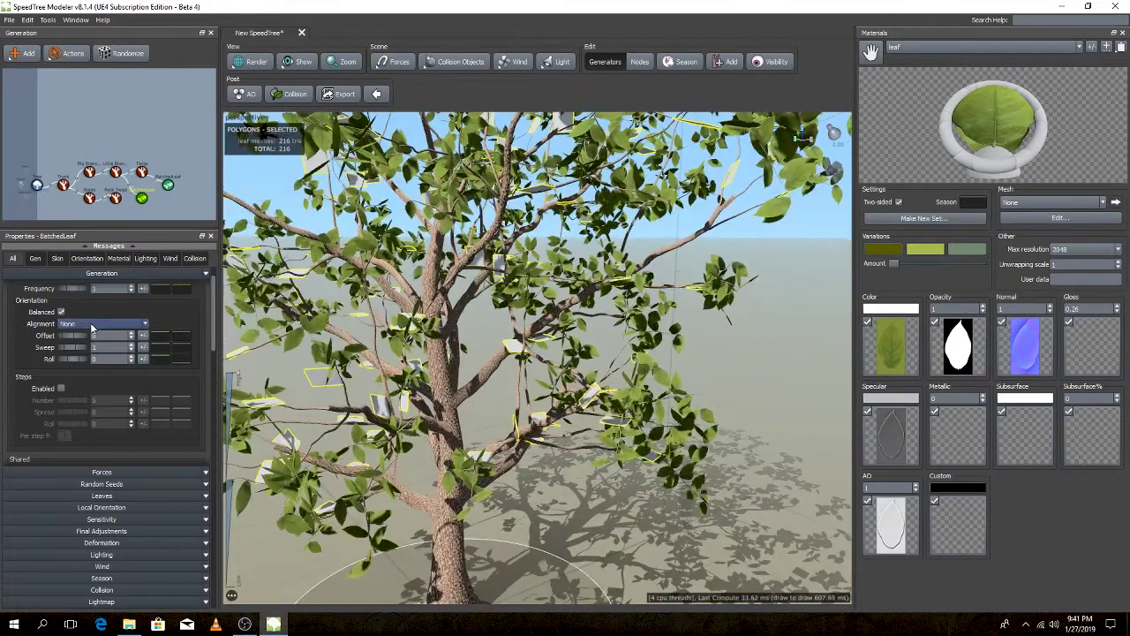
- Expand all leaf generation properties and try Proportional, Classic and Relative settings
click(7, 261)
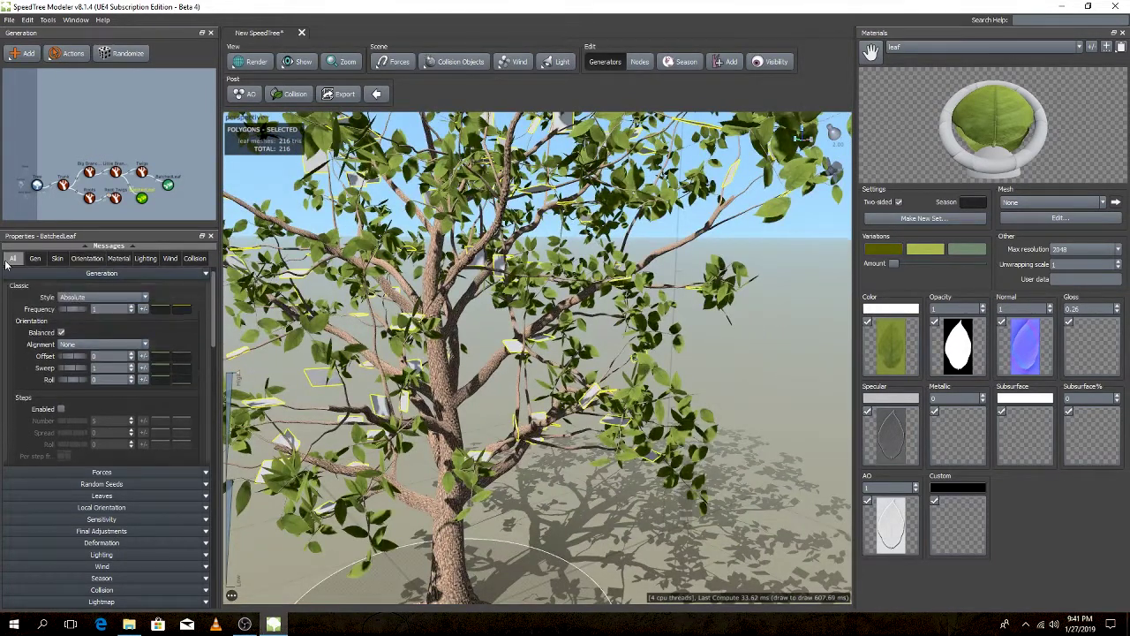
click(87, 290)
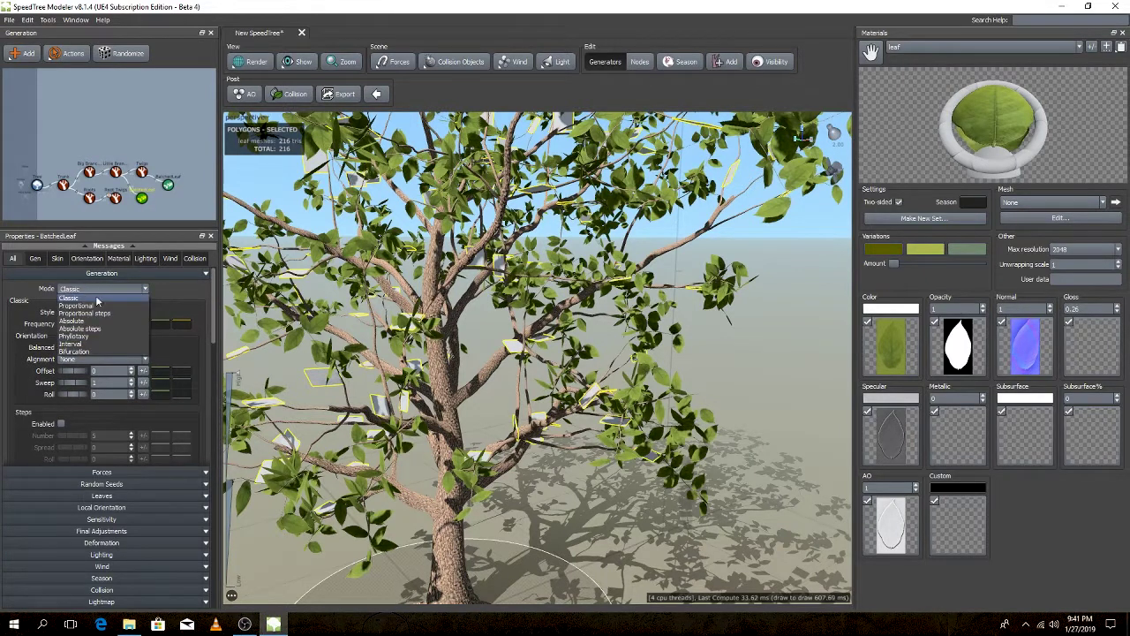
click(97, 304)
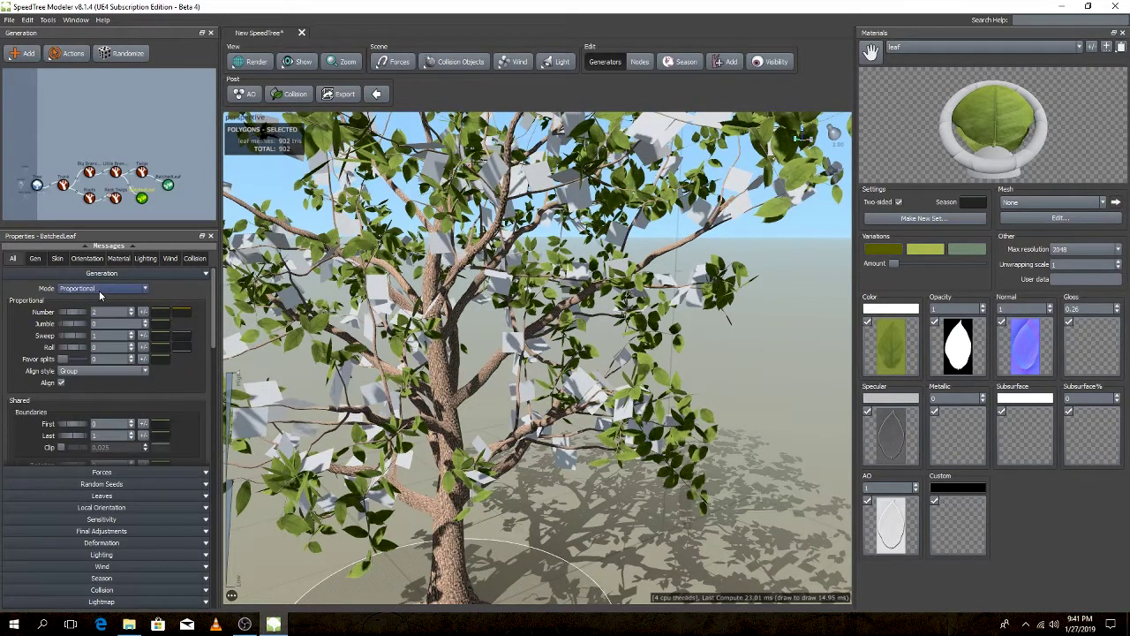
click(99, 291)
click(95, 297)
click(92, 315)
click(94, 324)
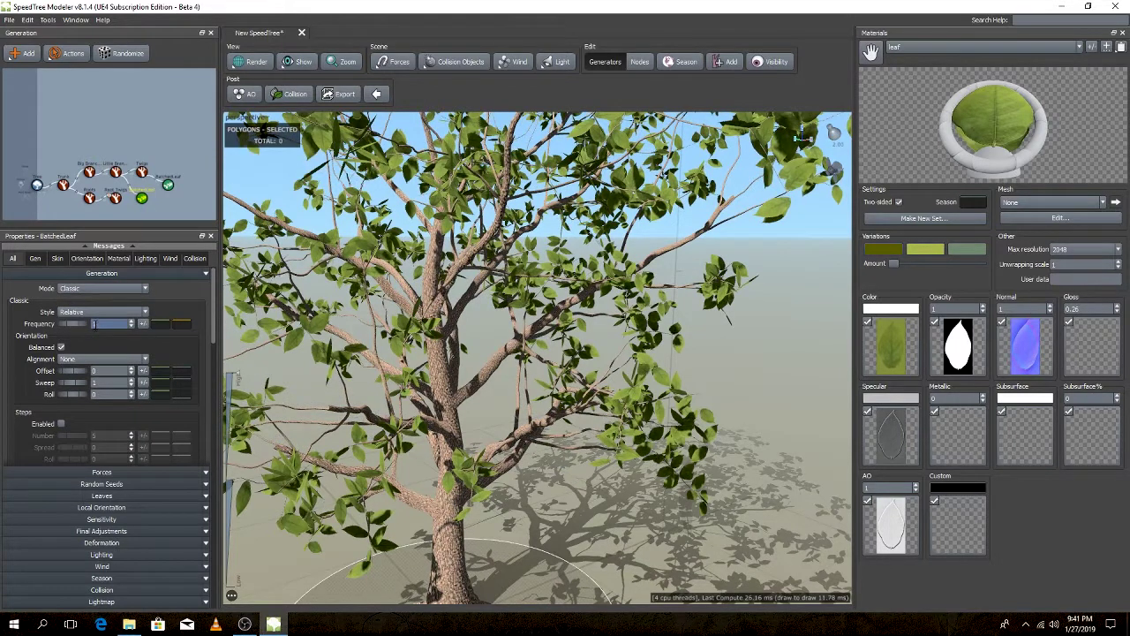
- Set leaf generation to Proportional steps with 1 step and 2 cards per step
click(100, 289)
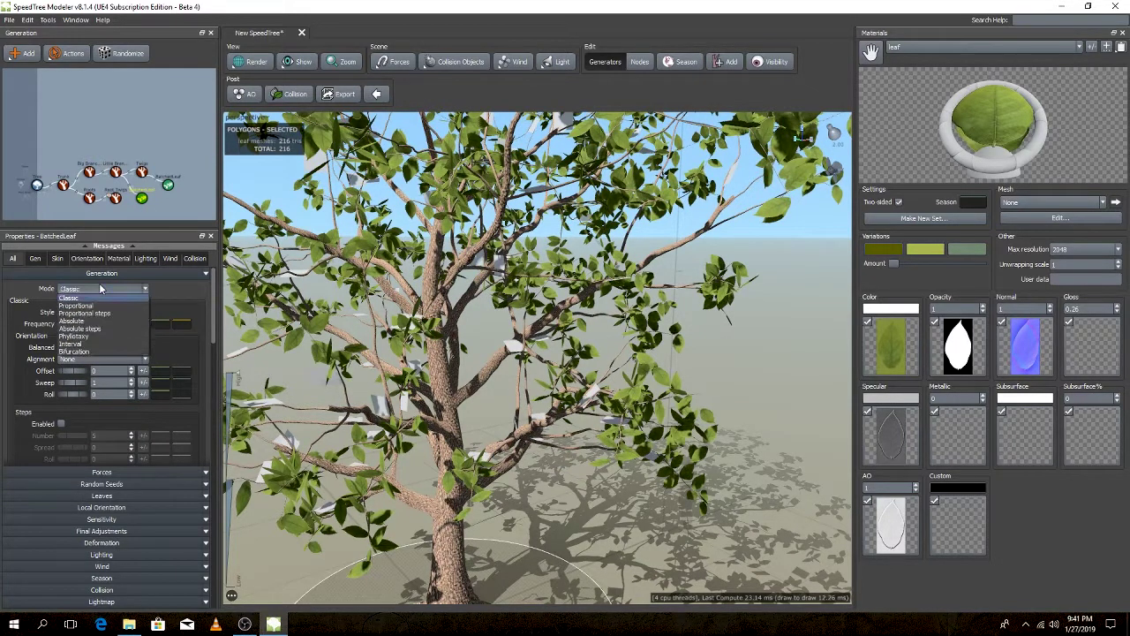
click(120, 313)
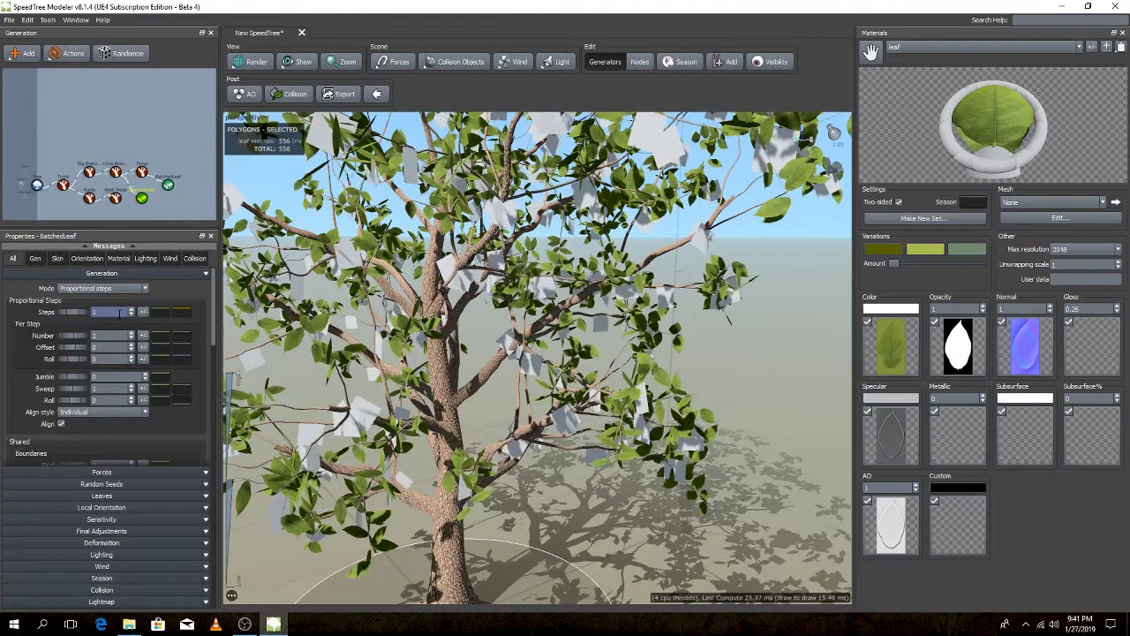
mouse_move(69, 311)
mouse_down()
mouse_move(269, 342)
mouse_move(16, 315)
mouse_move(199, 355)
mouse_move(72, 349)
mouse_move(83, 350)
mouse_up()
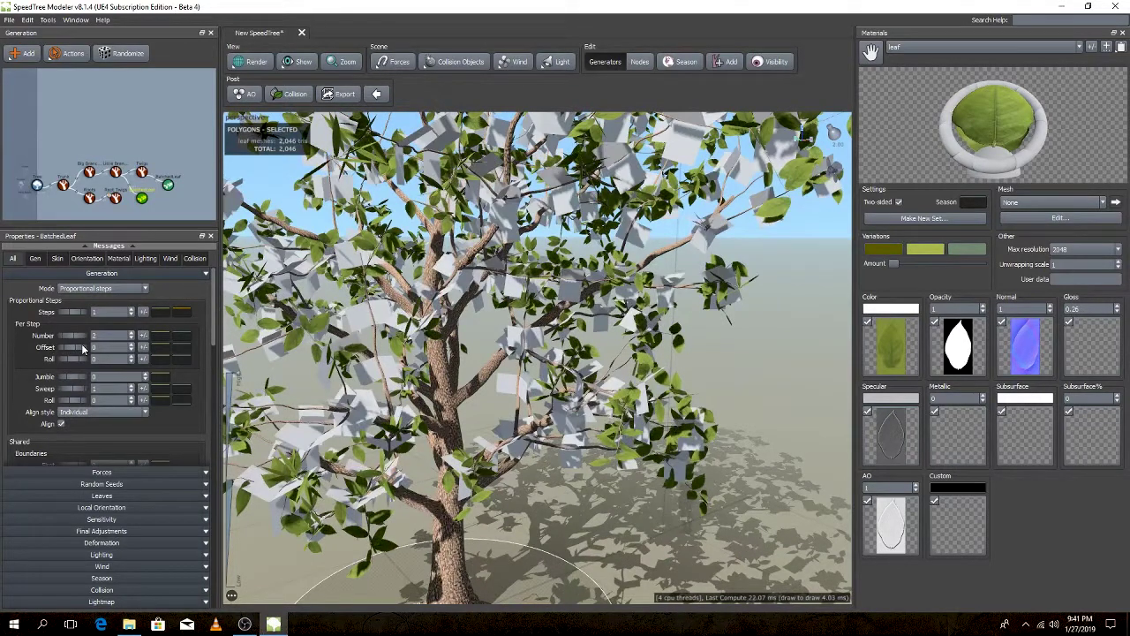
scroll(515, 370, up, 3)
scroll(515, 371, up, 2)
scroll(514, 371, up, 2)
- Assign the 'leaf' material to the BatchedLeaf cards so they render as textured leaves
click(434, 283)
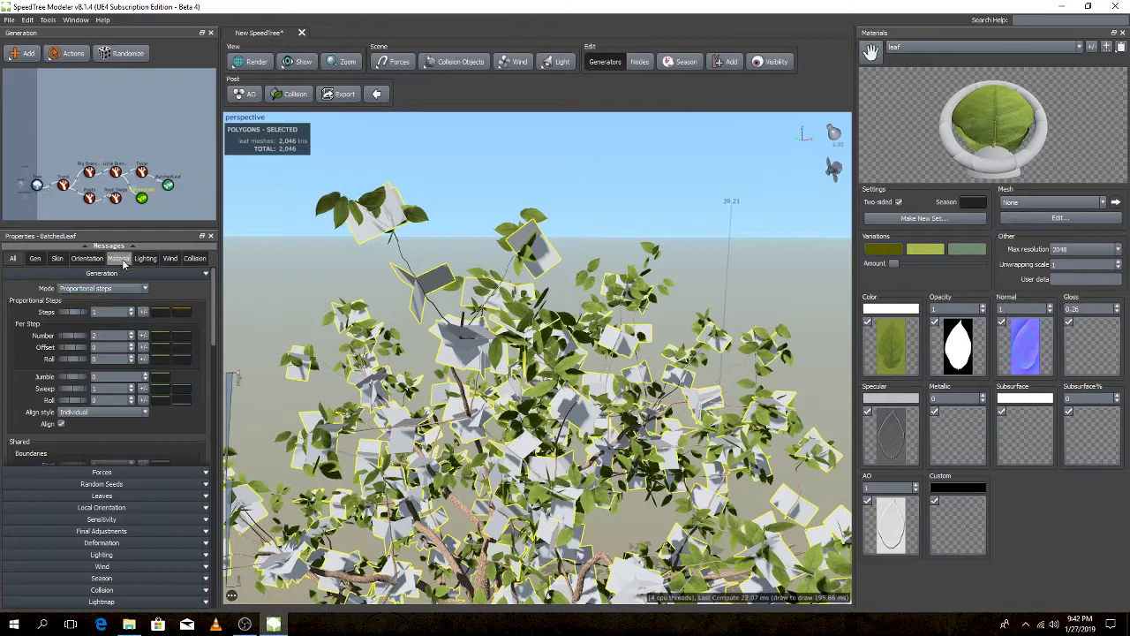
click(119, 258)
click(106, 312)
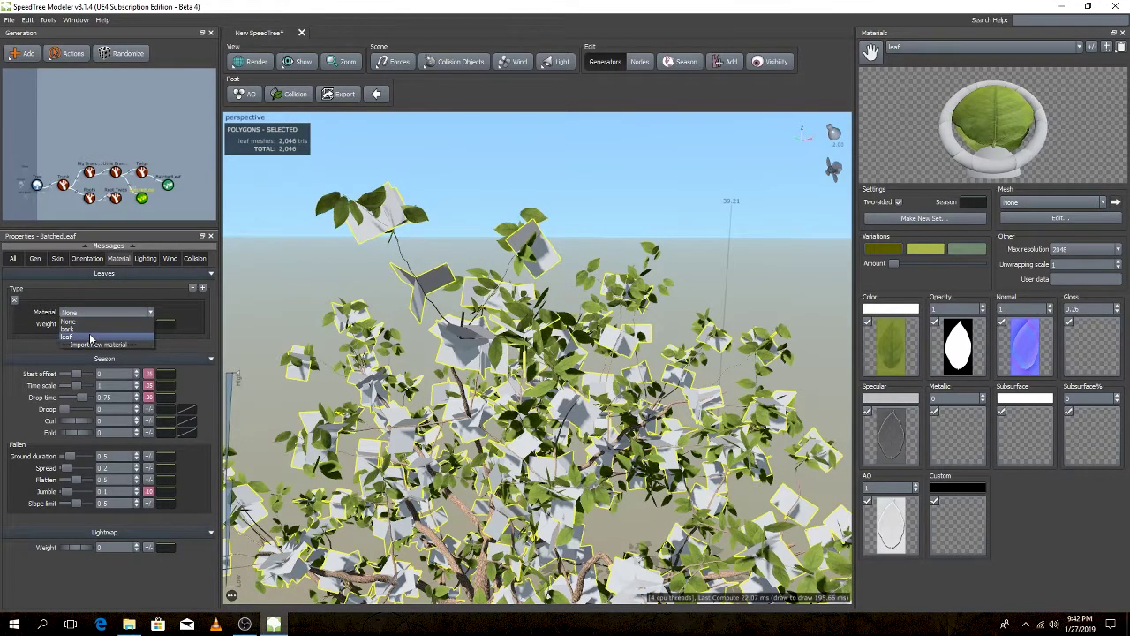
click(90, 338)
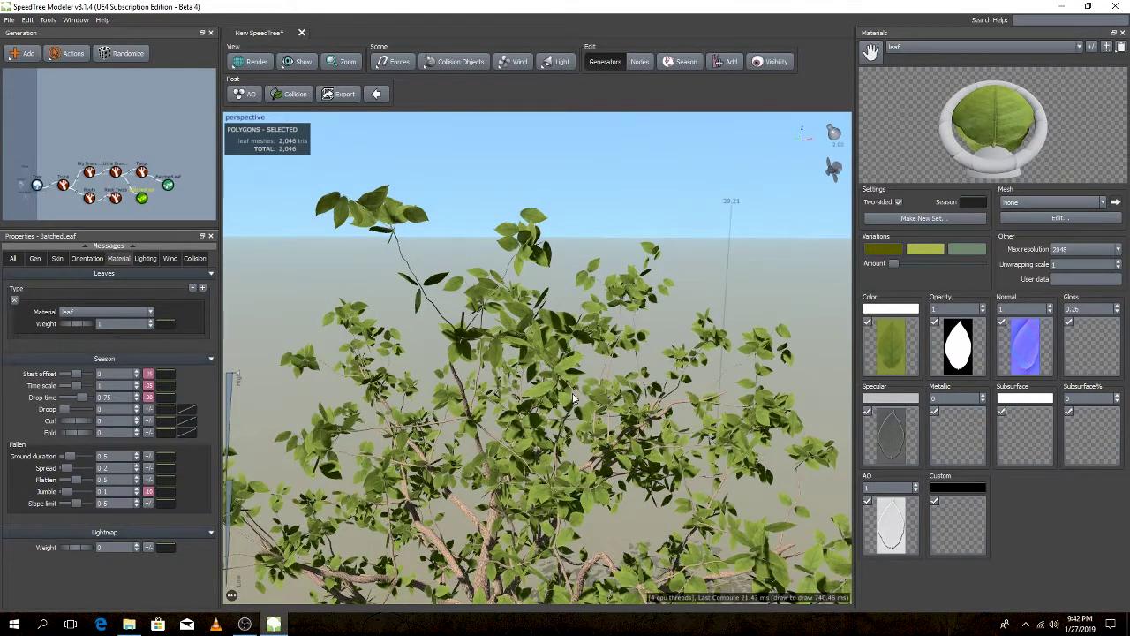
scroll(574, 397, down, 2)
scroll(583, 380, down, 2)
scroll(597, 365, down, 2)
scroll(596, 365, up, 2)
scroll(595, 353, down, 2)
scroll(593, 335, up, 2)
scroll(591, 306, up, 3)
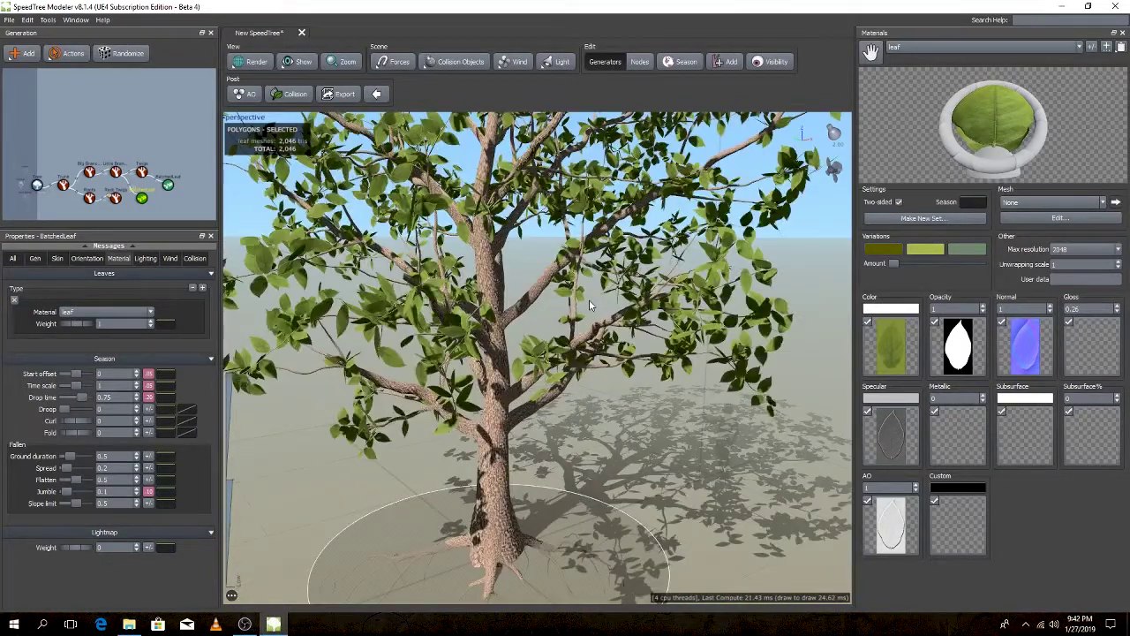
scroll(588, 300, up, 2)
scroll(589, 300, down, 2)
scroll(583, 311, up, 3)
scroll(578, 316, down, 2)
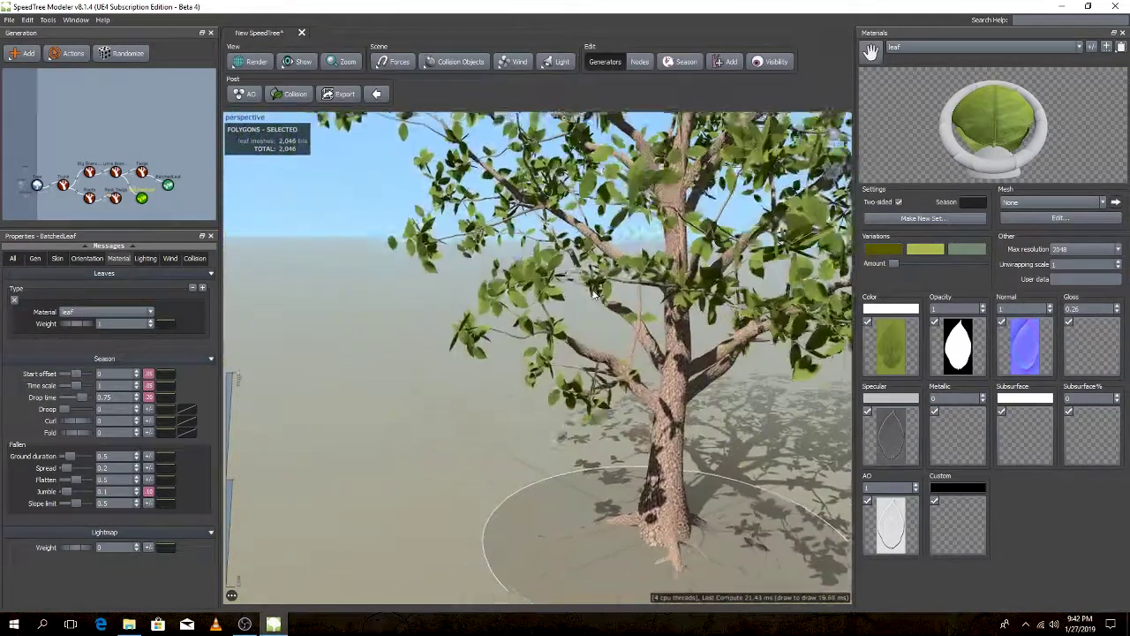
scroll(587, 309, down, 2)
scroll(596, 302, up, 4)
scroll(590, 293, down, 2)
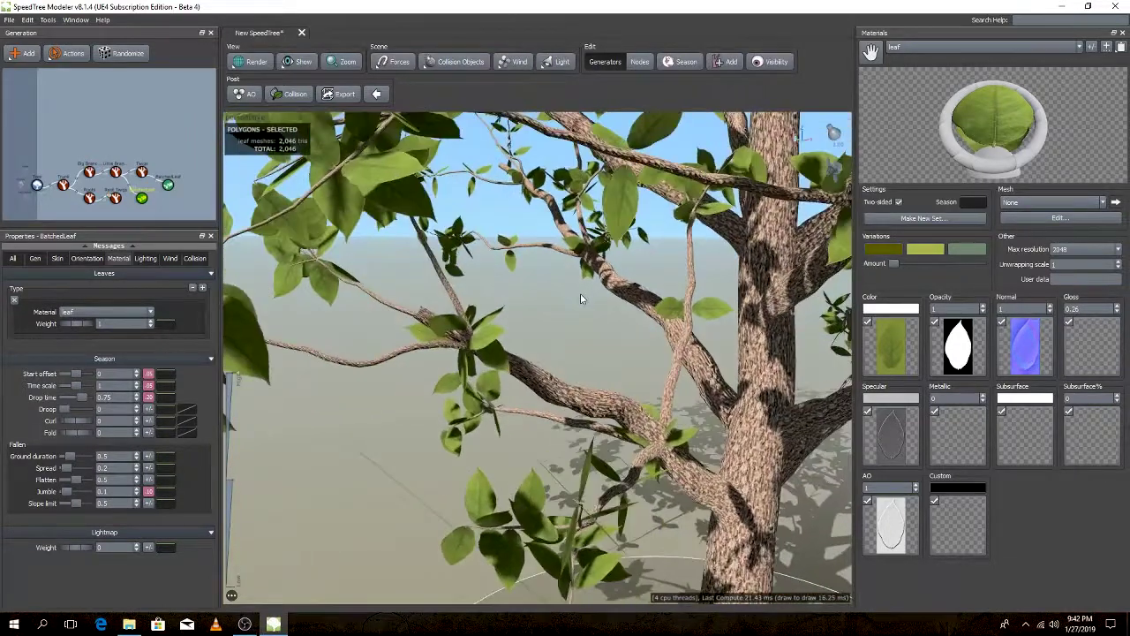
scroll(581, 298, up, 2)
scroll(581, 298, down, 2)
scroll(581, 298, up, 2)
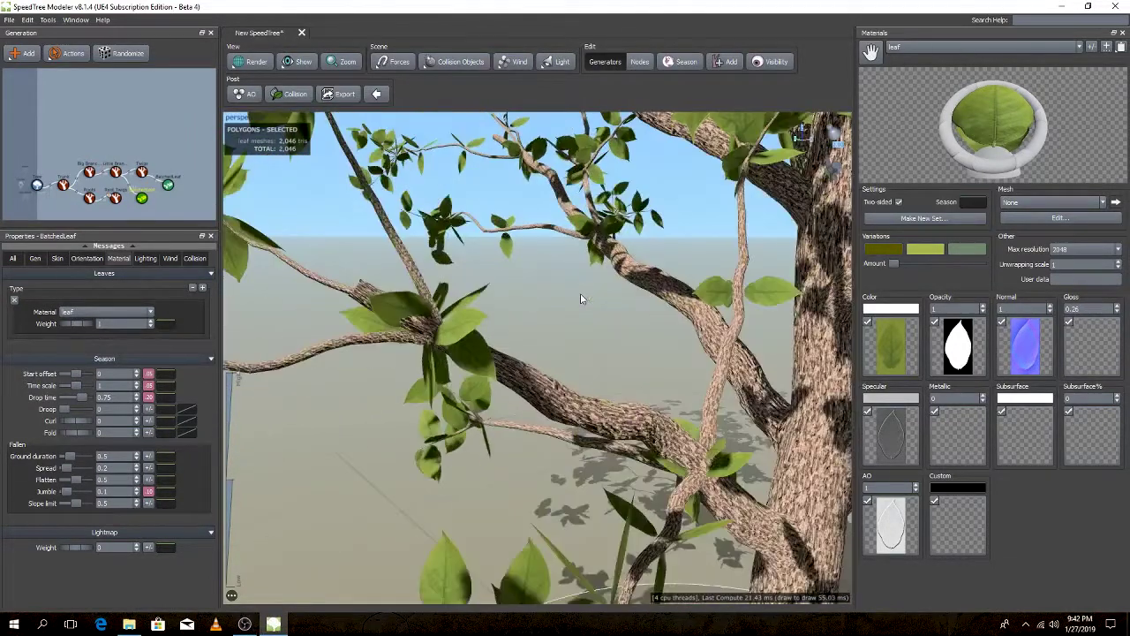
scroll(566, 296, down, 2)
scroll(567, 296, down, 2)
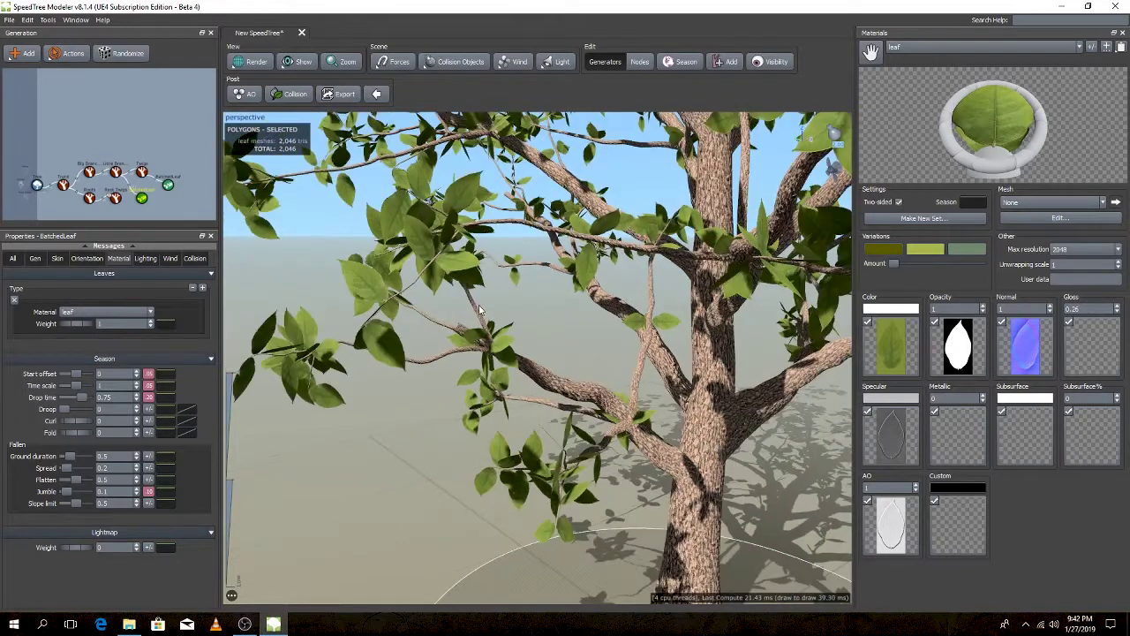
click(480, 312)
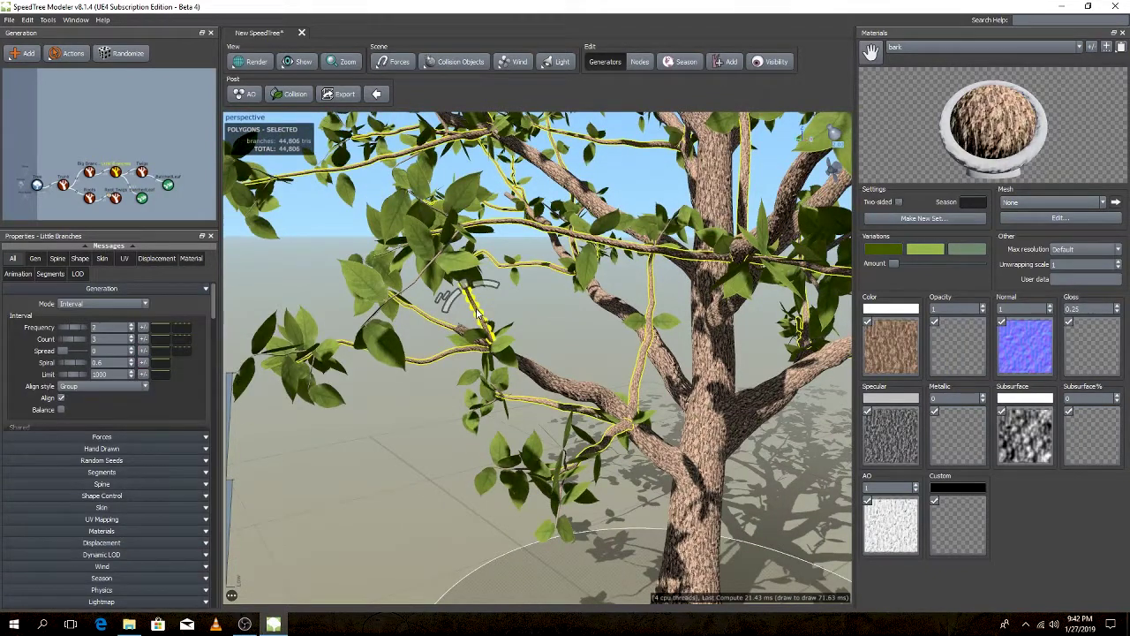
click(542, 323)
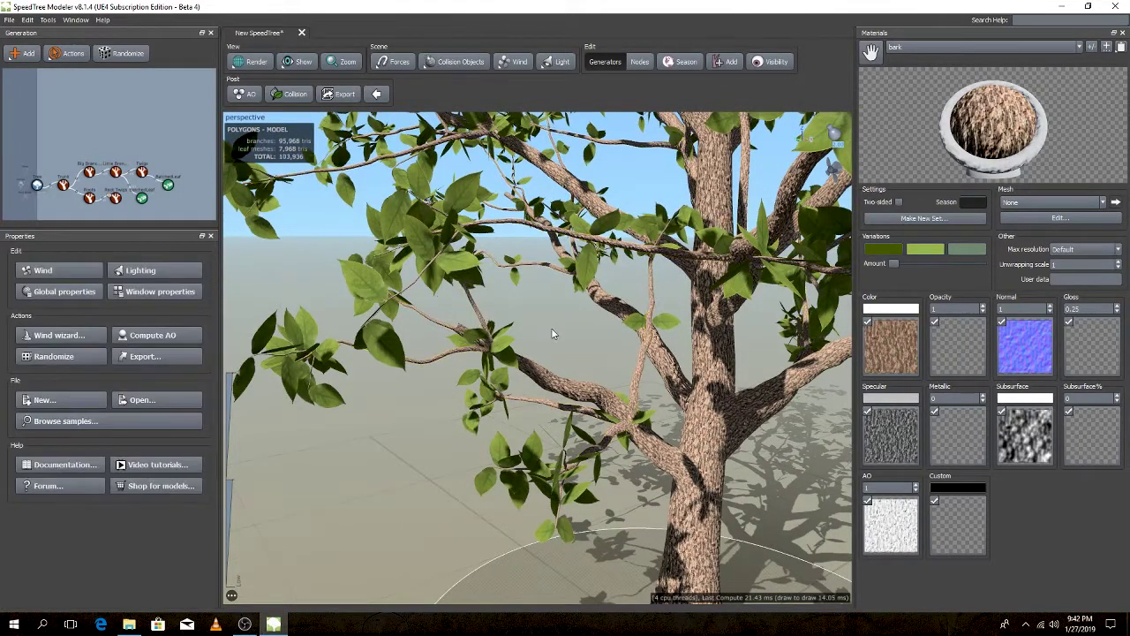
scroll(556, 328, down, 3)
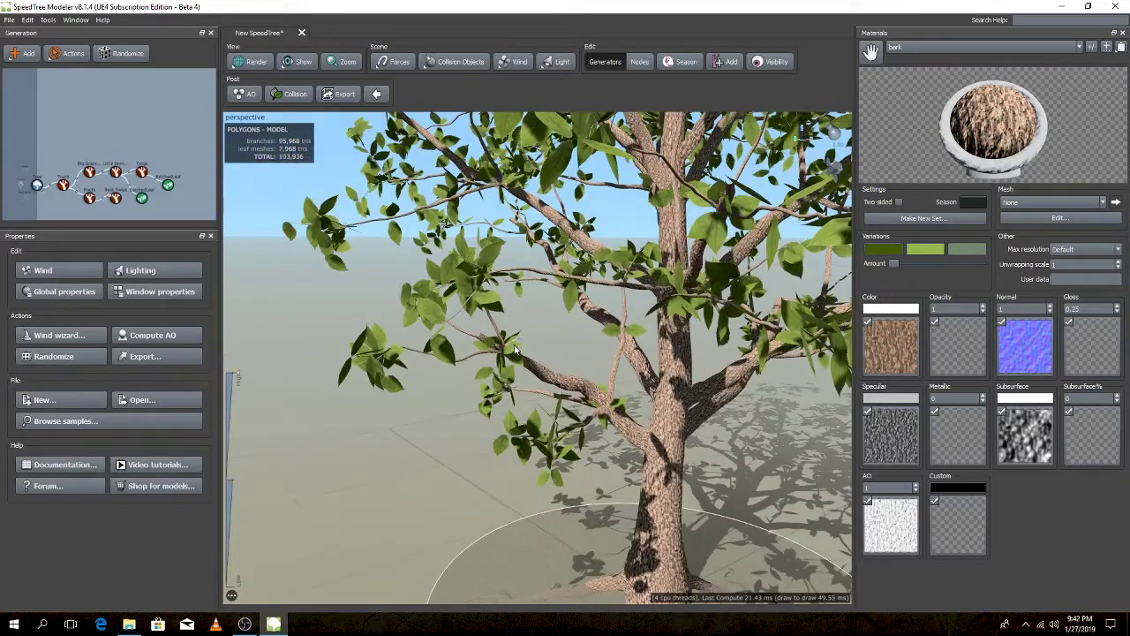
click(516, 350)
scroll(597, 327, up, 3)
scroll(565, 348, up, 3)
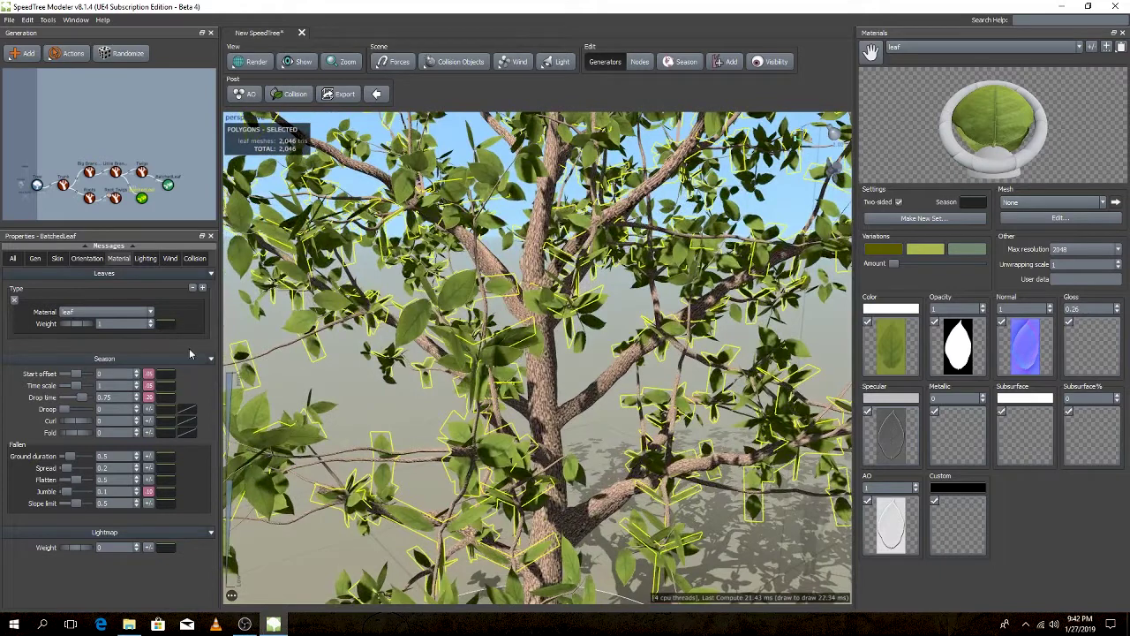
scroll(459, 389, up, 5)
scroll(455, 406, down, 8)
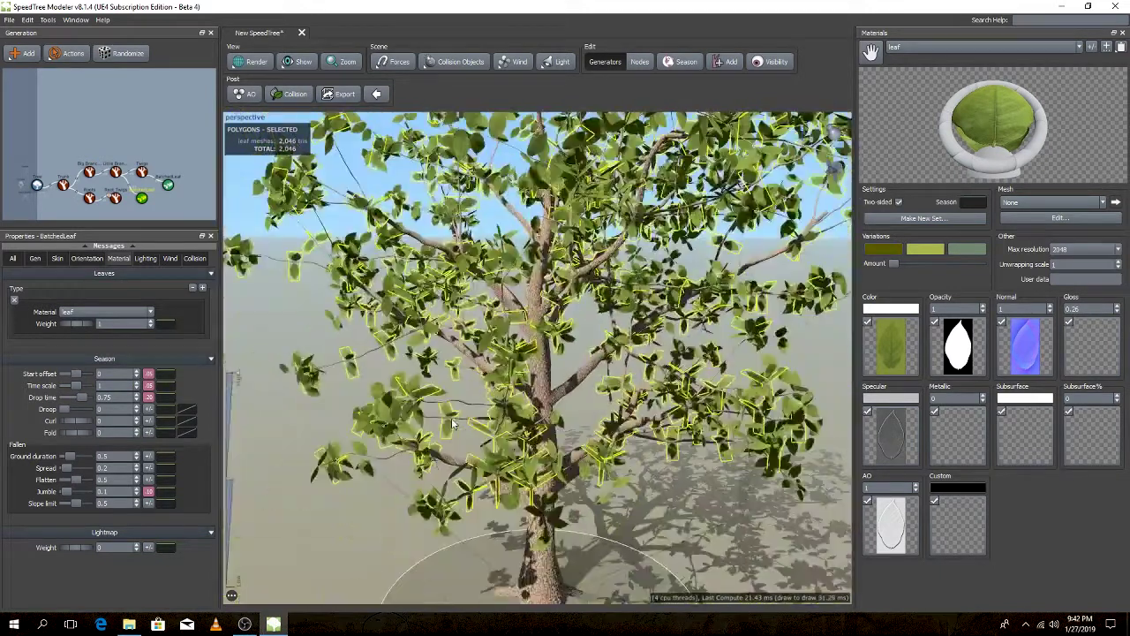
scroll(453, 424, up, 6)
mouse_move(481, 423)
mouse_down()
mouse_move(515, 413)
mouse_move(516, 392)
mouse_move(535, 381)
mouse_up()
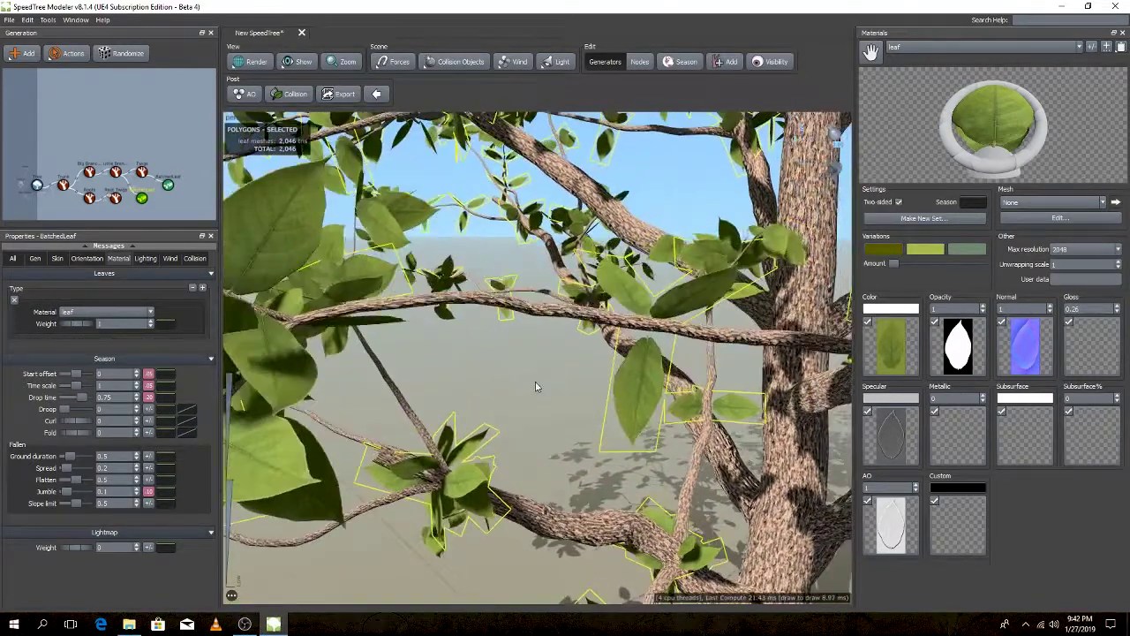
click(566, 316)
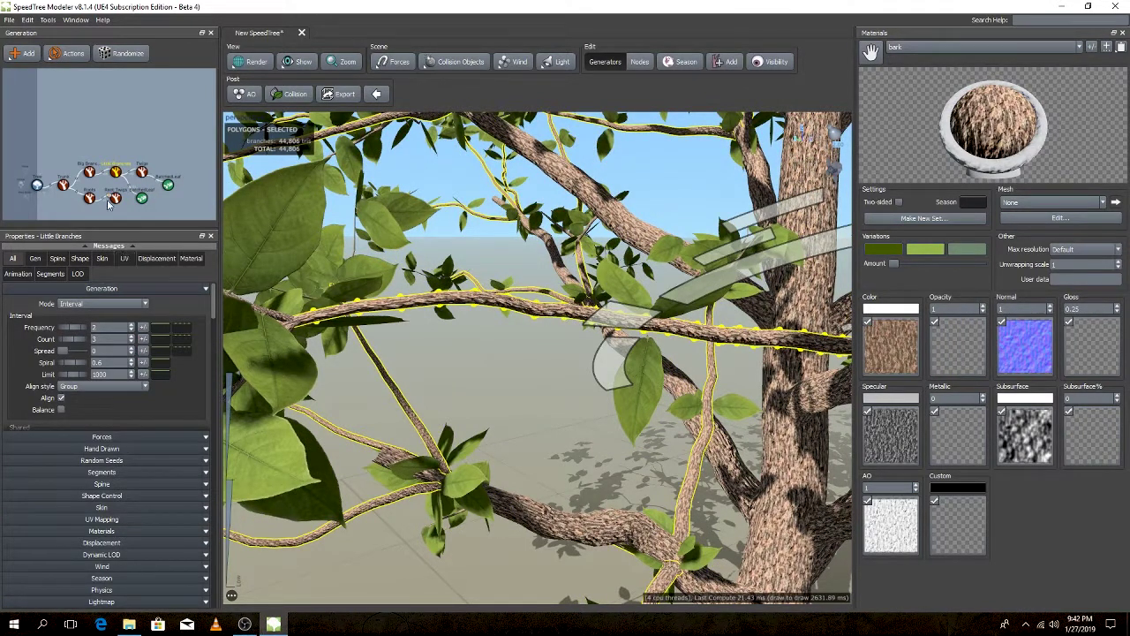
click(150, 181)
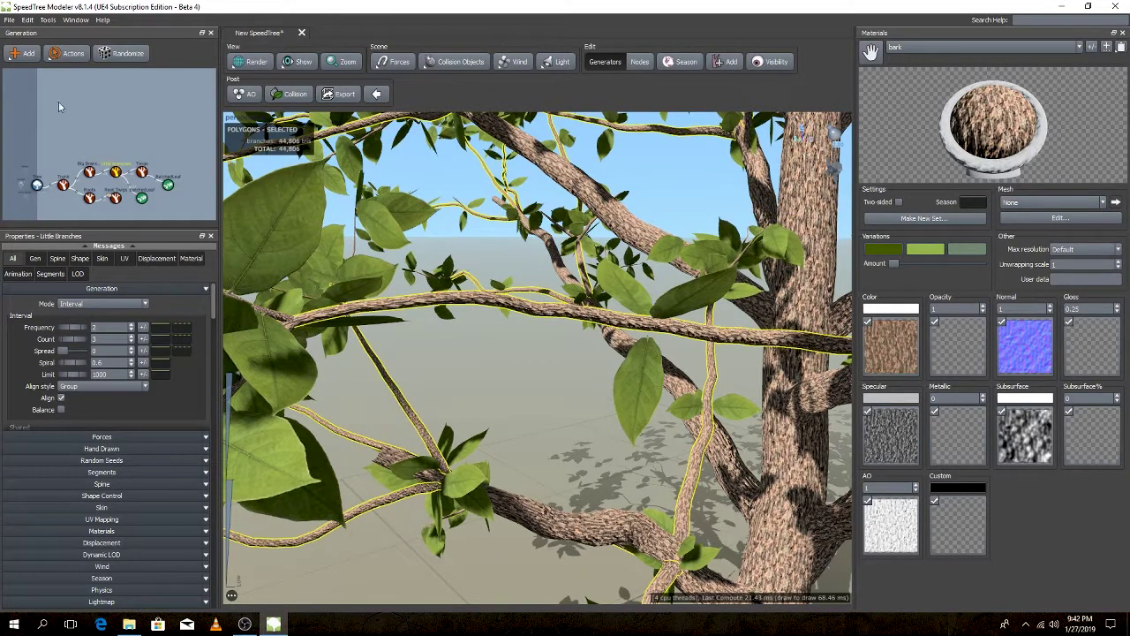
click(24, 53)
mouse_move(60, 268)
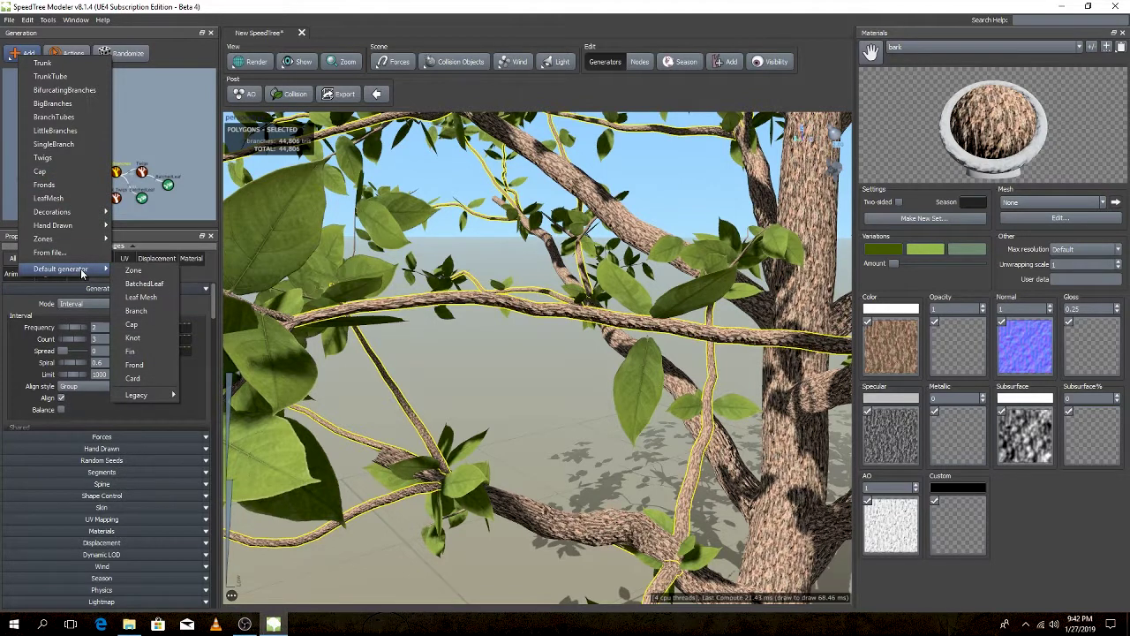
click(135, 365)
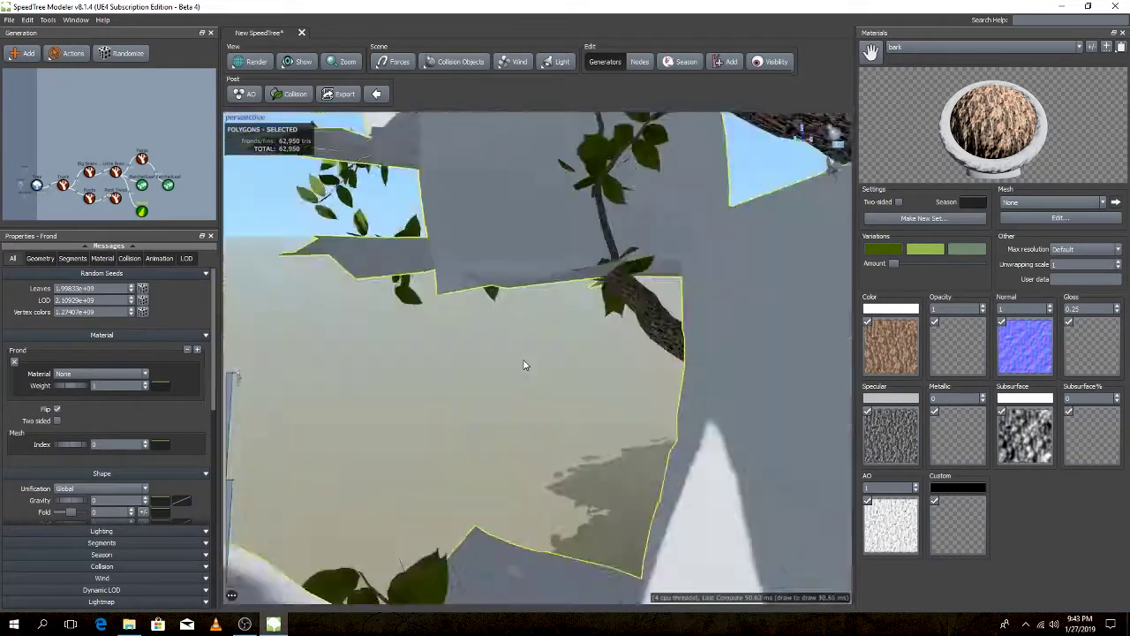
scroll(525, 364, down, 10)
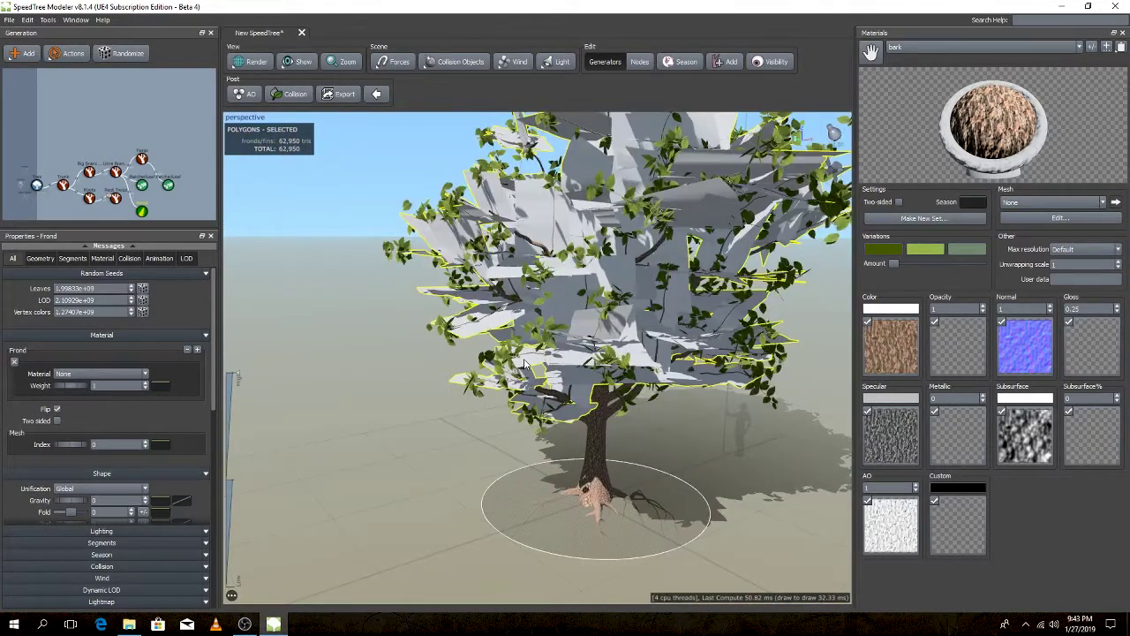
key(Delete)
drag(408, 315, 494, 327)
- Set Wind to Enabled and view the swaying crown from the side and above
scroll(494, 326, up, 3)
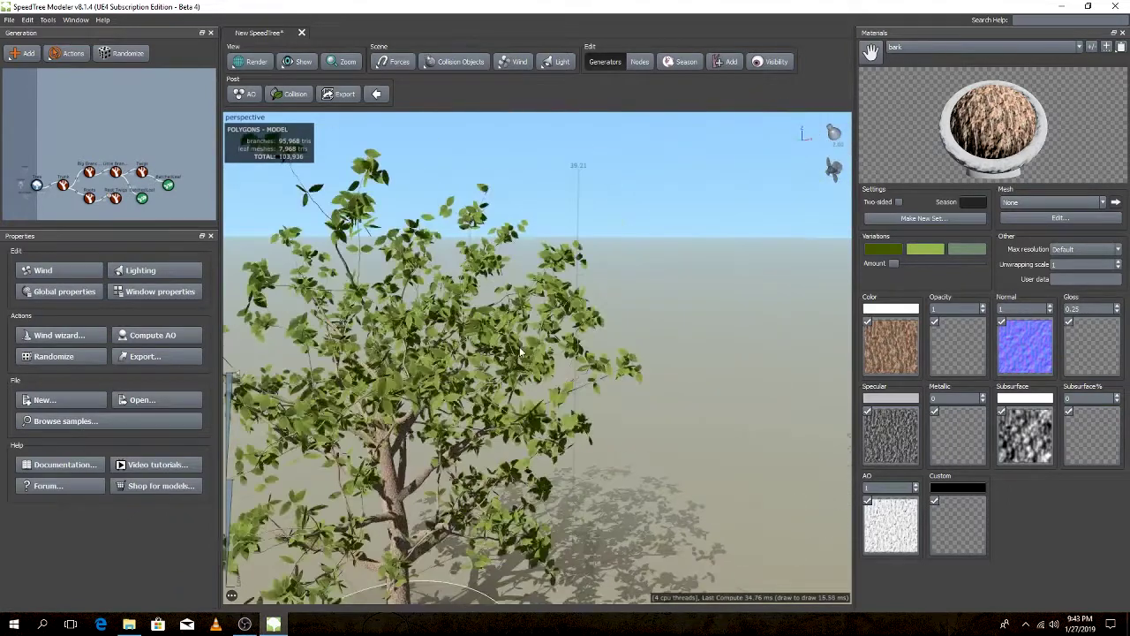
scroll(587, 338, down, 5)
scroll(586, 336, up, 8)
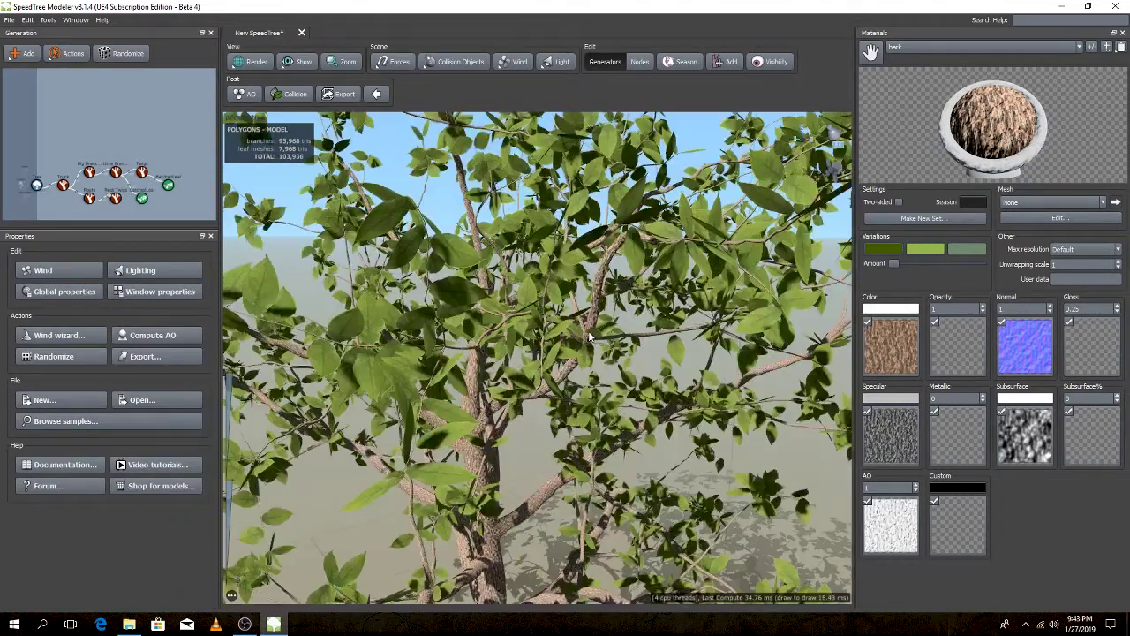
scroll(588, 335, down, 3)
scroll(592, 353, down, 5)
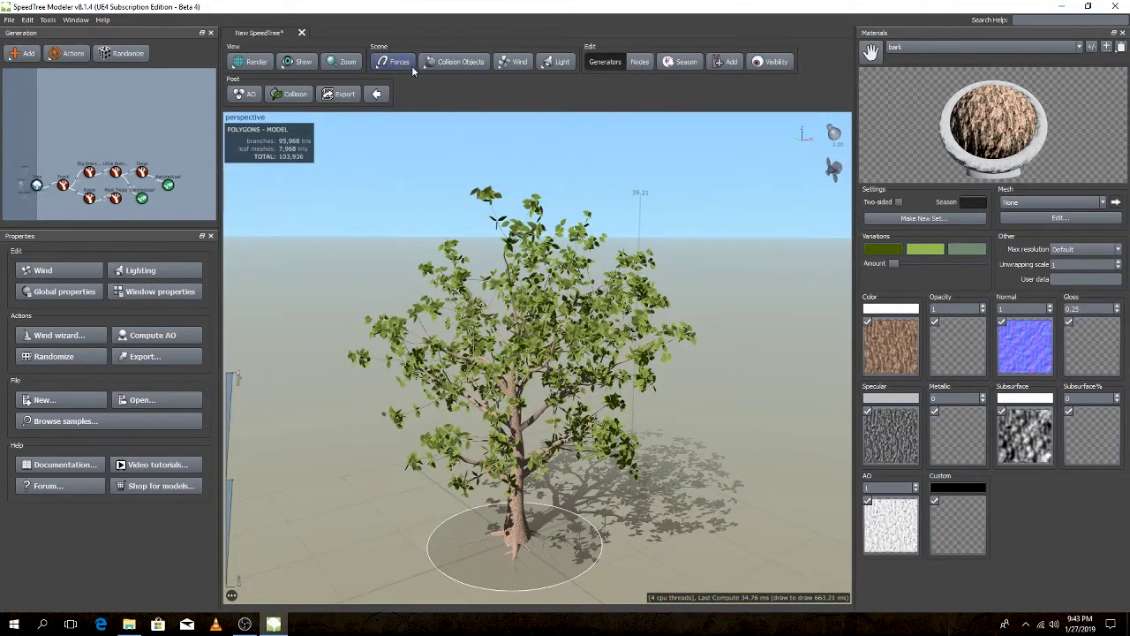
click(509, 62)
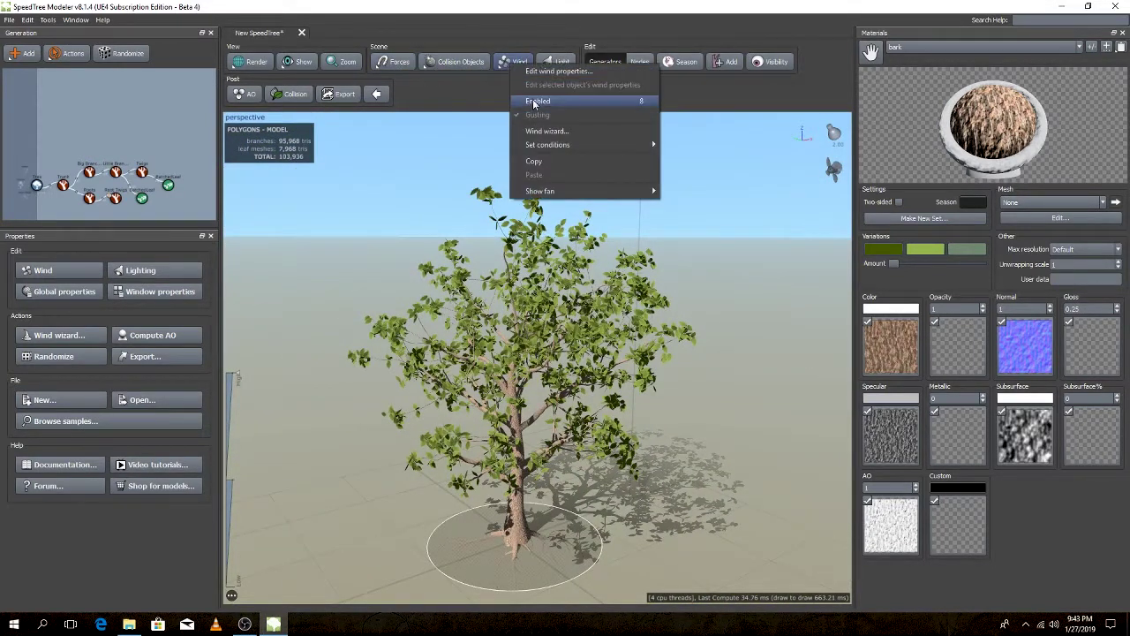
click(537, 101)
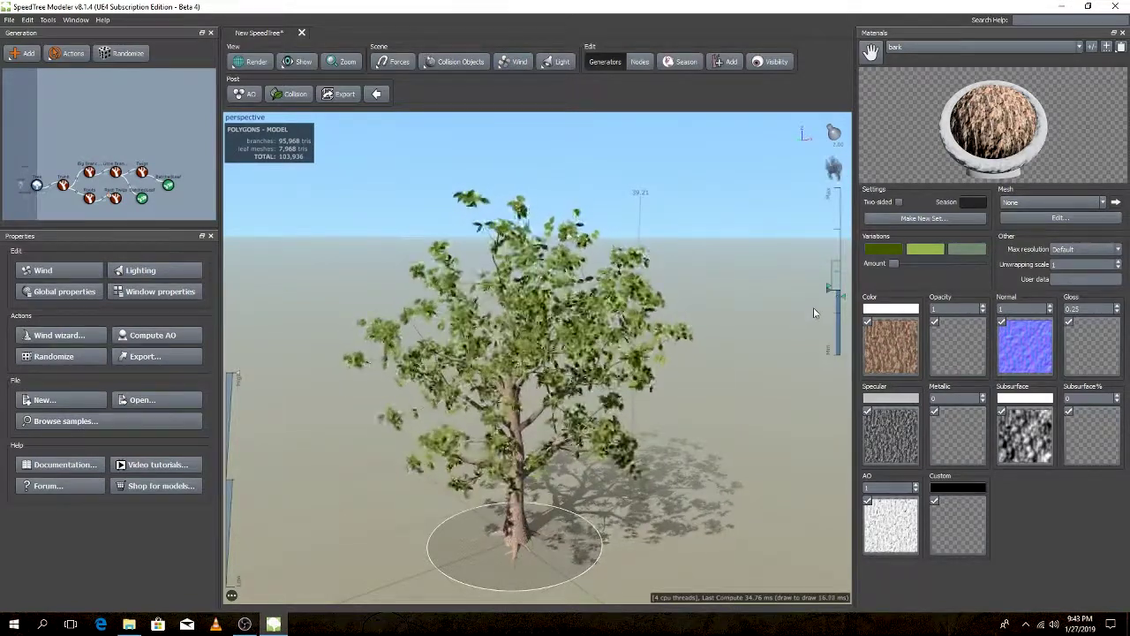
mouse_move(727, 312)
mouse_down()
mouse_move(732, 362)
mouse_move(669, 303)
mouse_up()
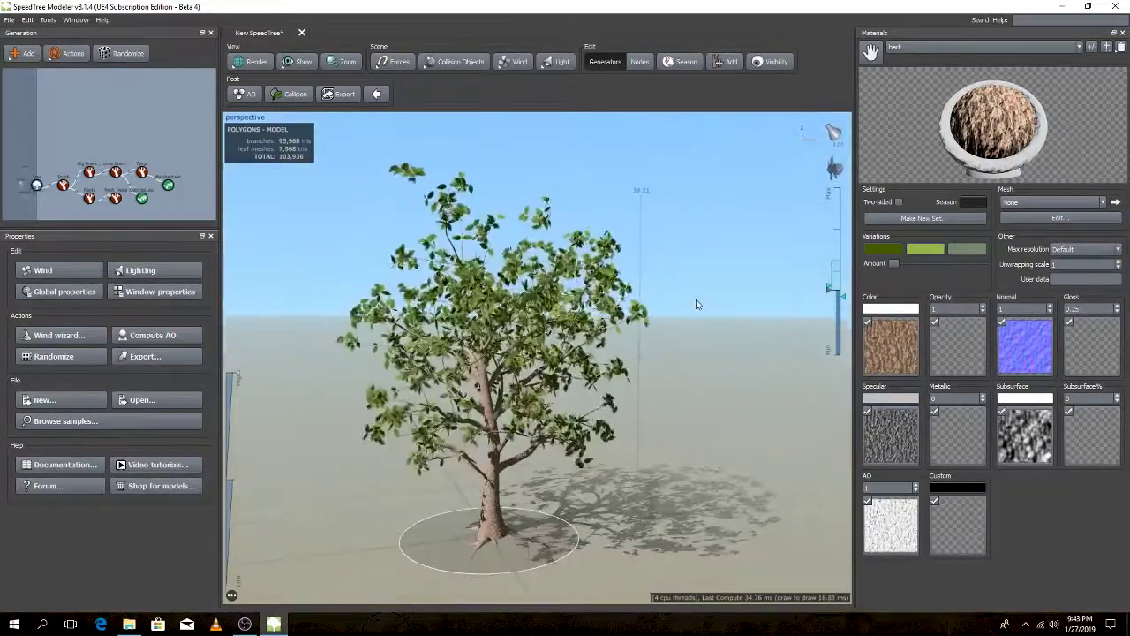
scroll(701, 306, up, 5)
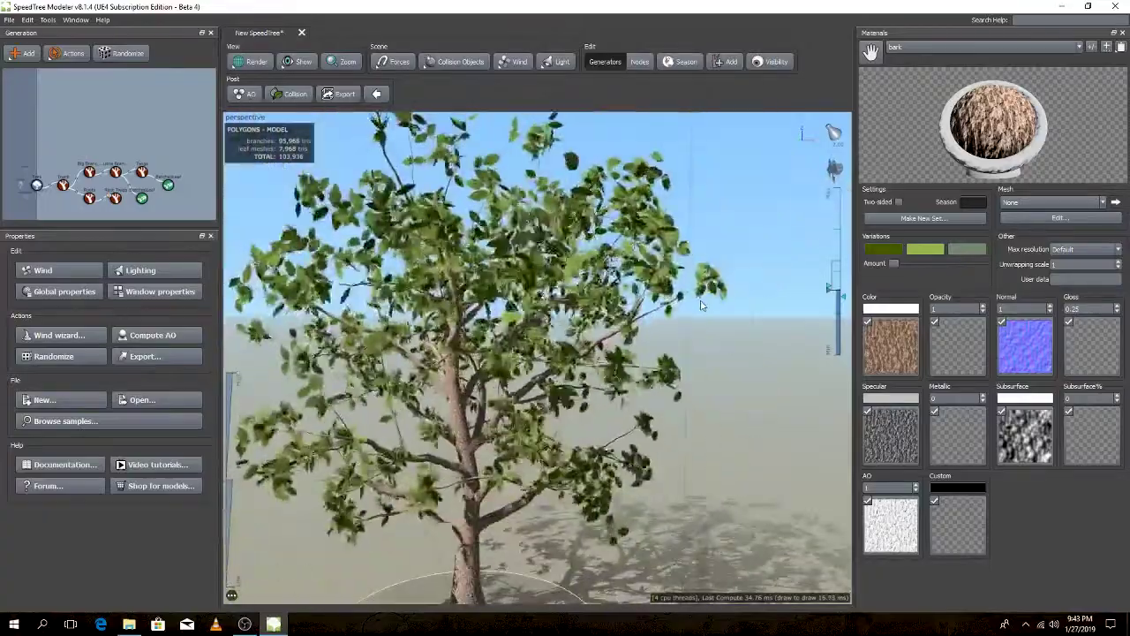
drag(701, 305, 827, 240)
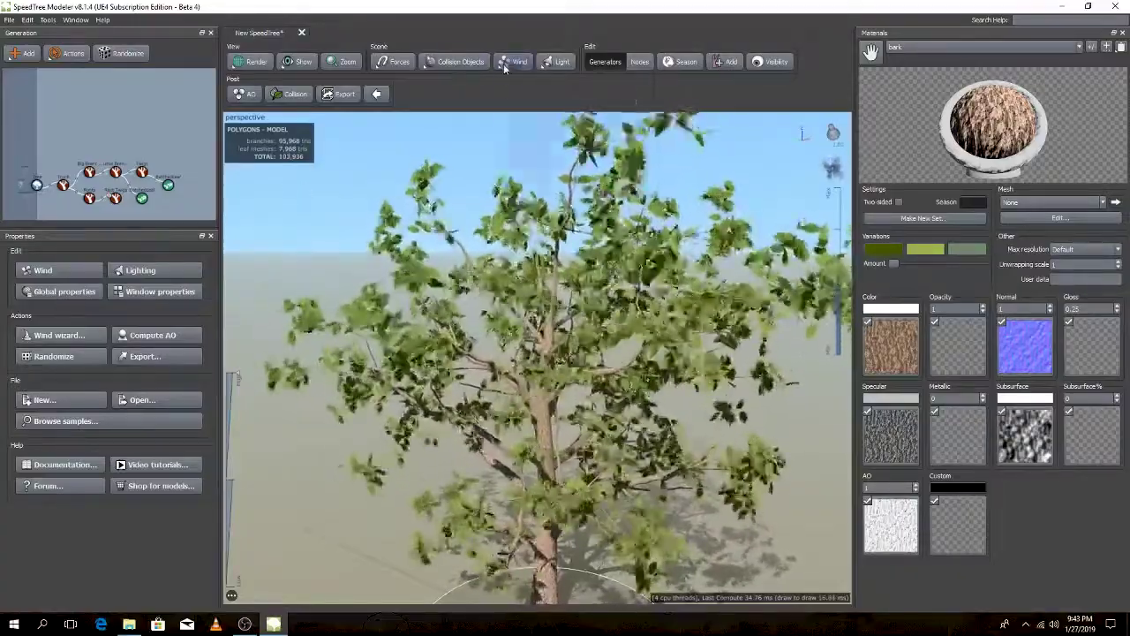
- Disable wind and select the Big Branches and Little Branches generators to review them
click(503, 64)
click(527, 102)
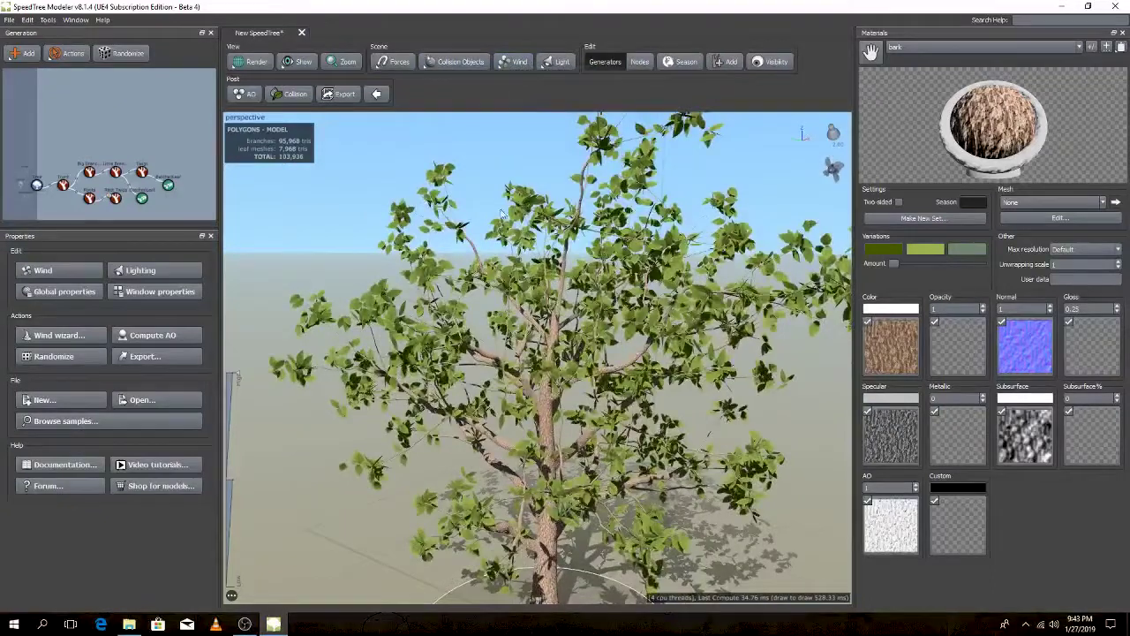
click(472, 251)
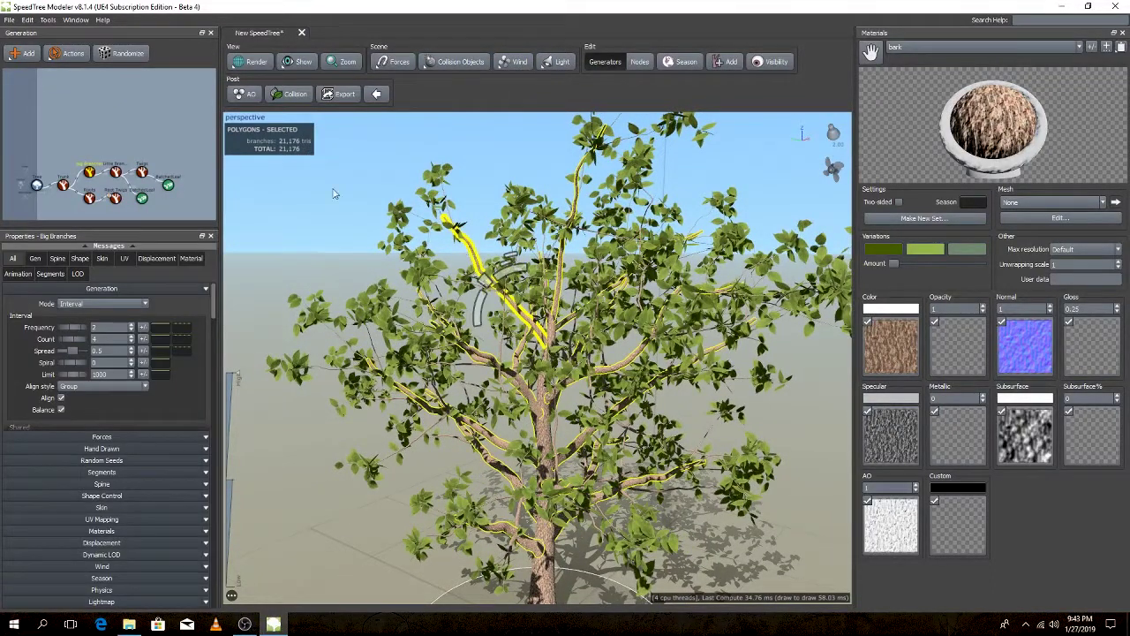
click(116, 172)
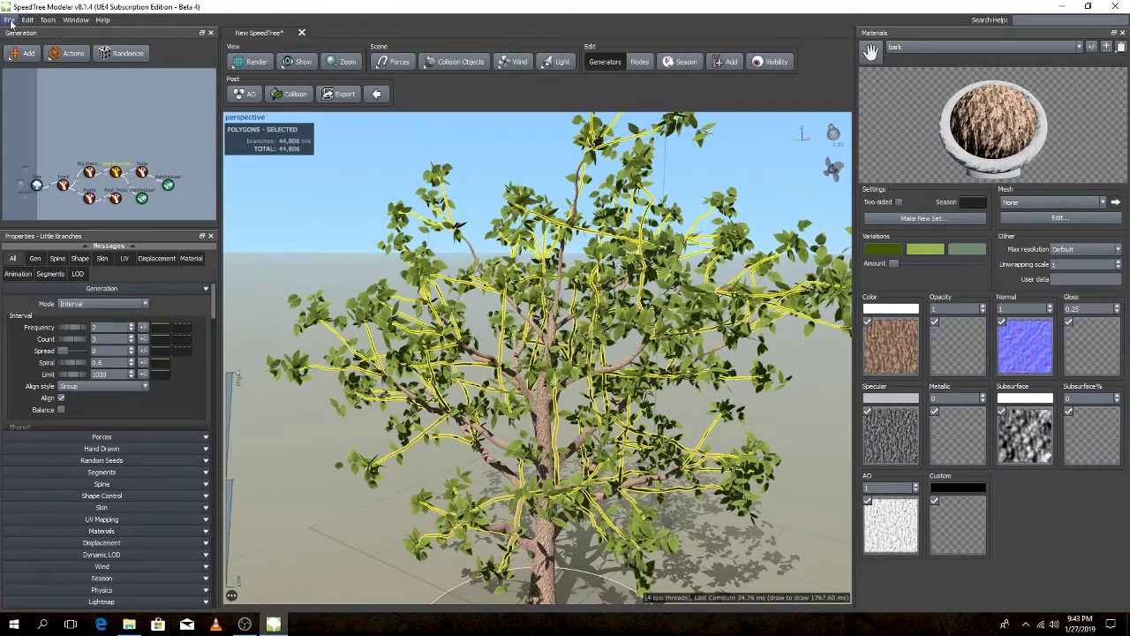
click(32, 55)
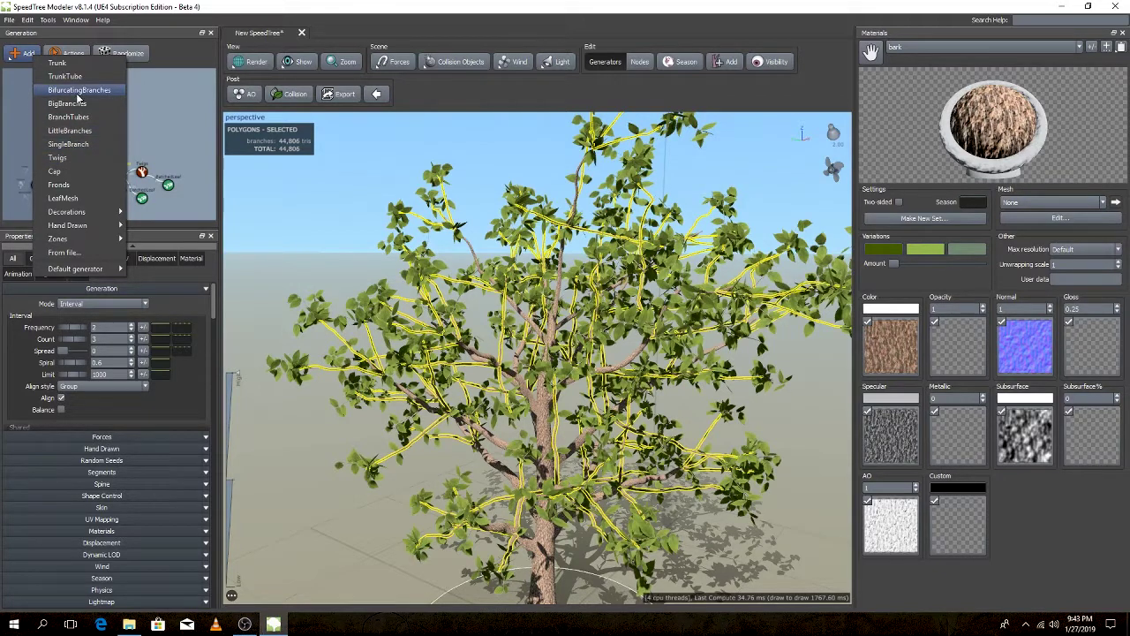
- Add a Bifurcating Branches generator and a BatchedLeaf generator to the tree
click(78, 91)
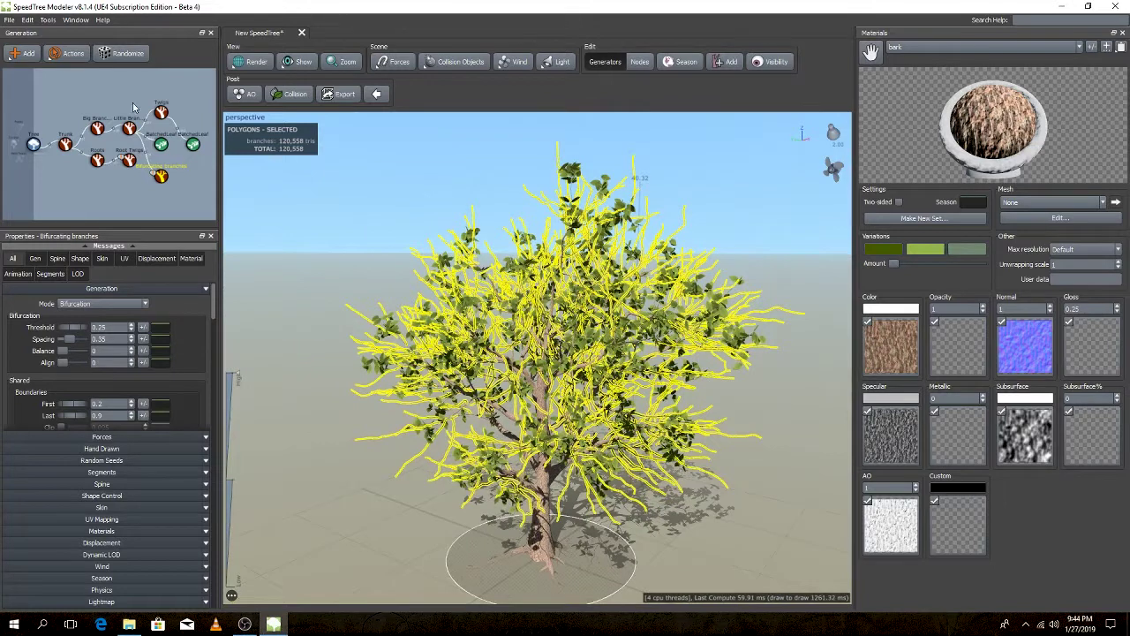
click(24, 55)
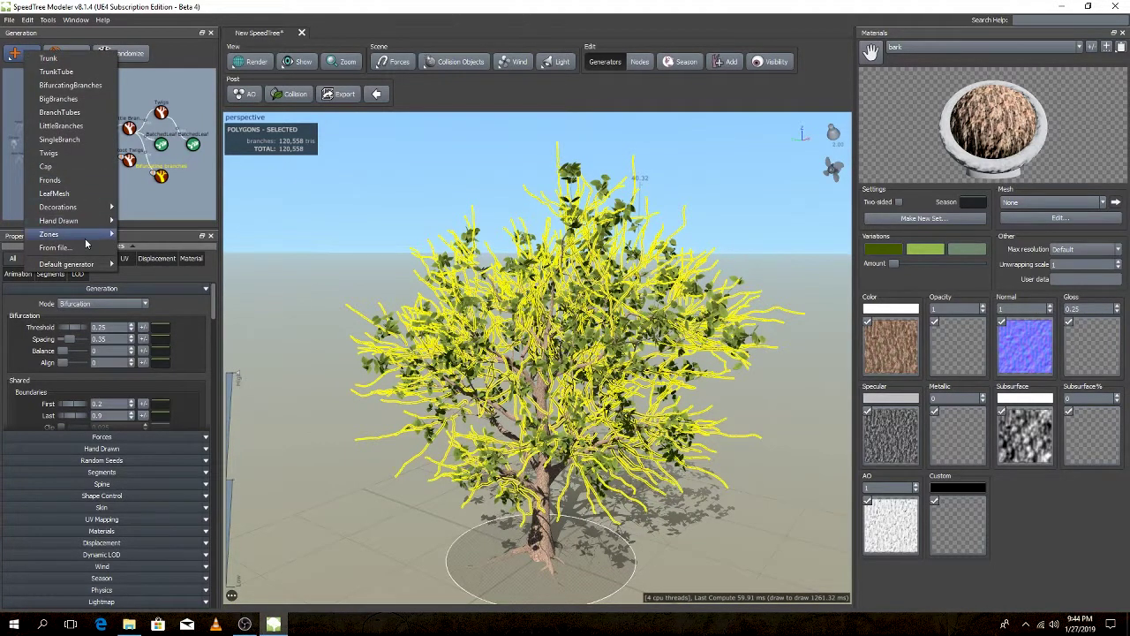
mouse_move(66, 264)
click(150, 279)
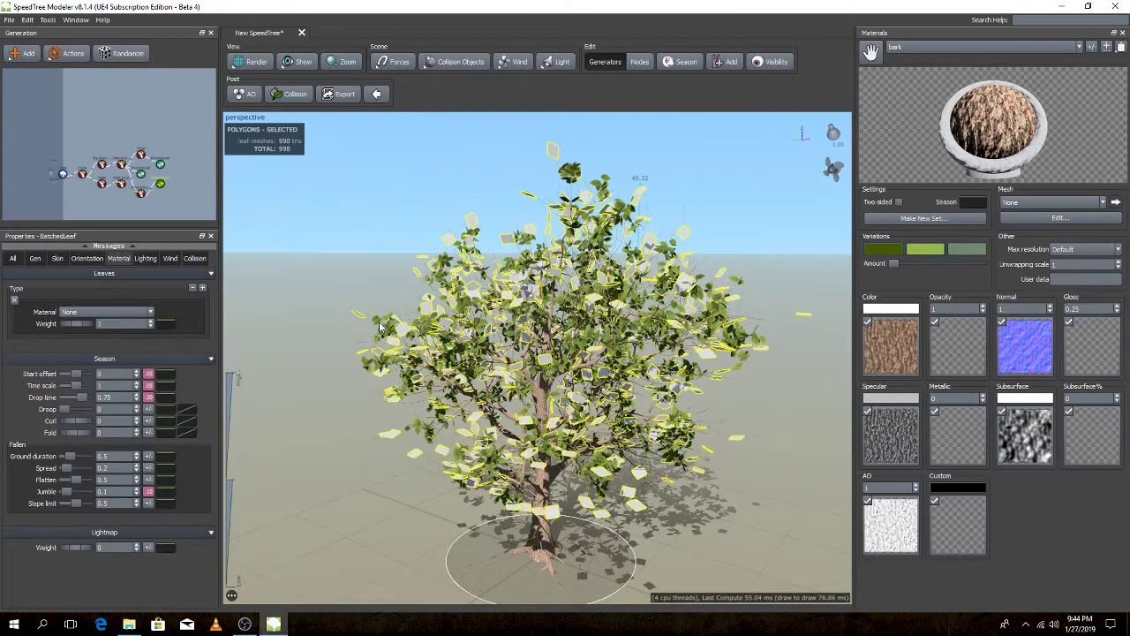
- Set the new BatchedLeaf generation mode to Proportional and randomize its leaf layout
click(113, 314)
click(106, 303)
click(35, 258)
click(102, 289)
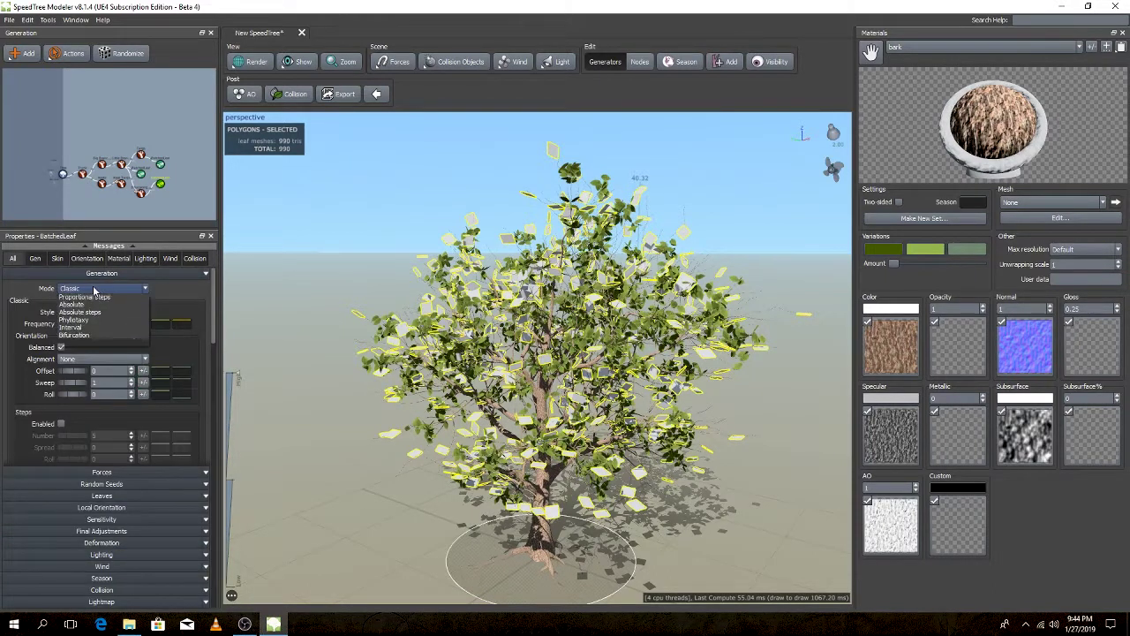
click(91, 306)
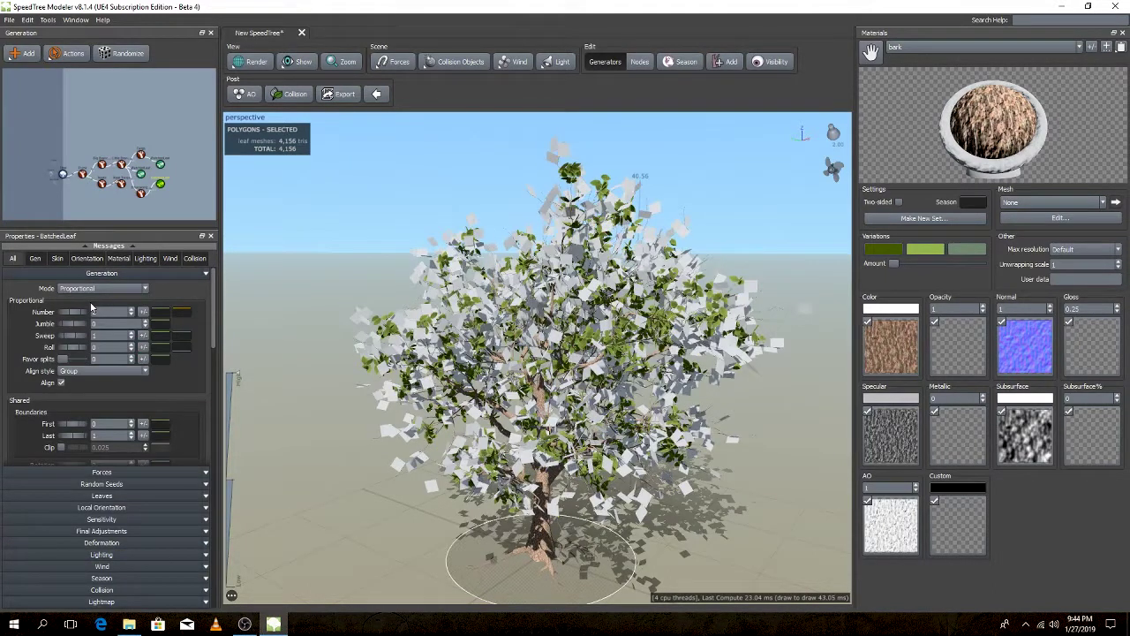
click(123, 53)
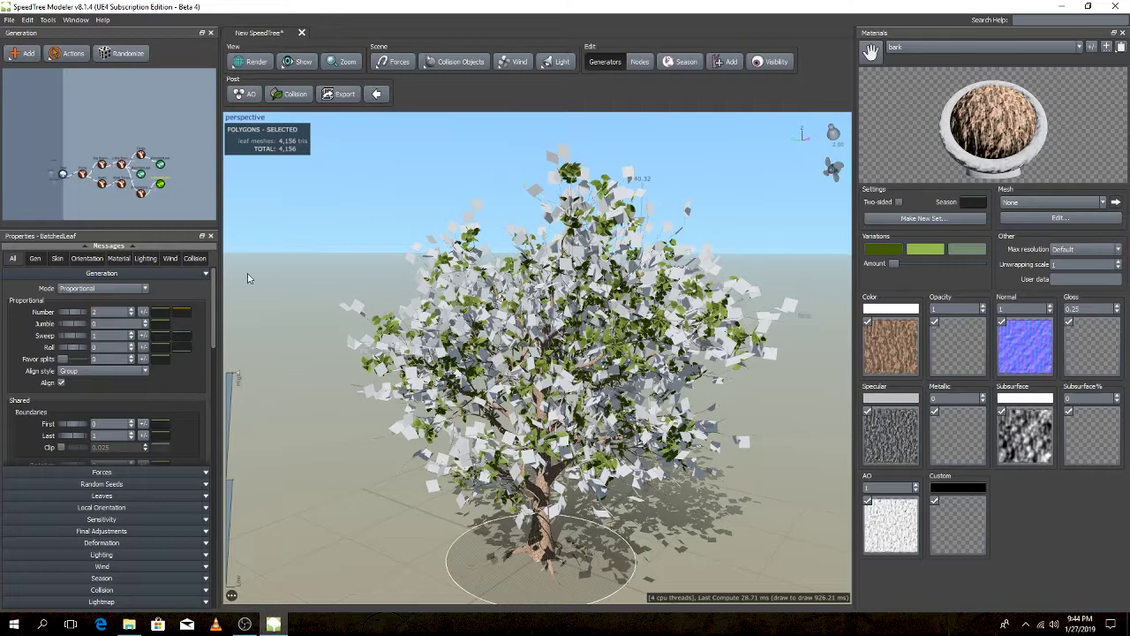
- Apply the leaf material to the new BatchedLeaf leaves
click(129, 258)
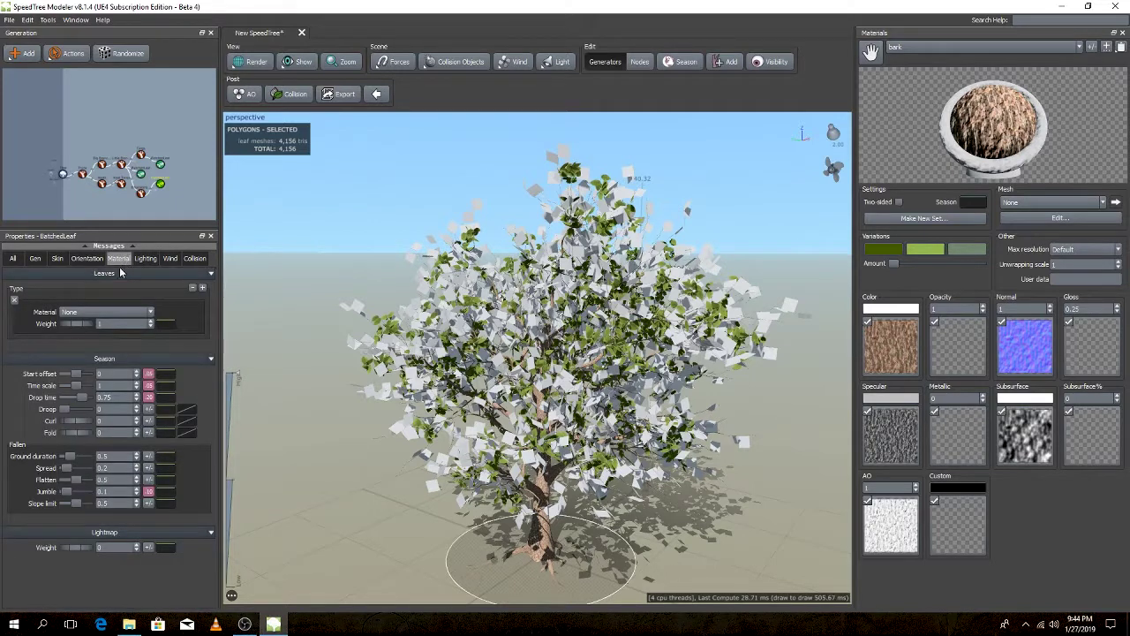
click(101, 313)
click(94, 338)
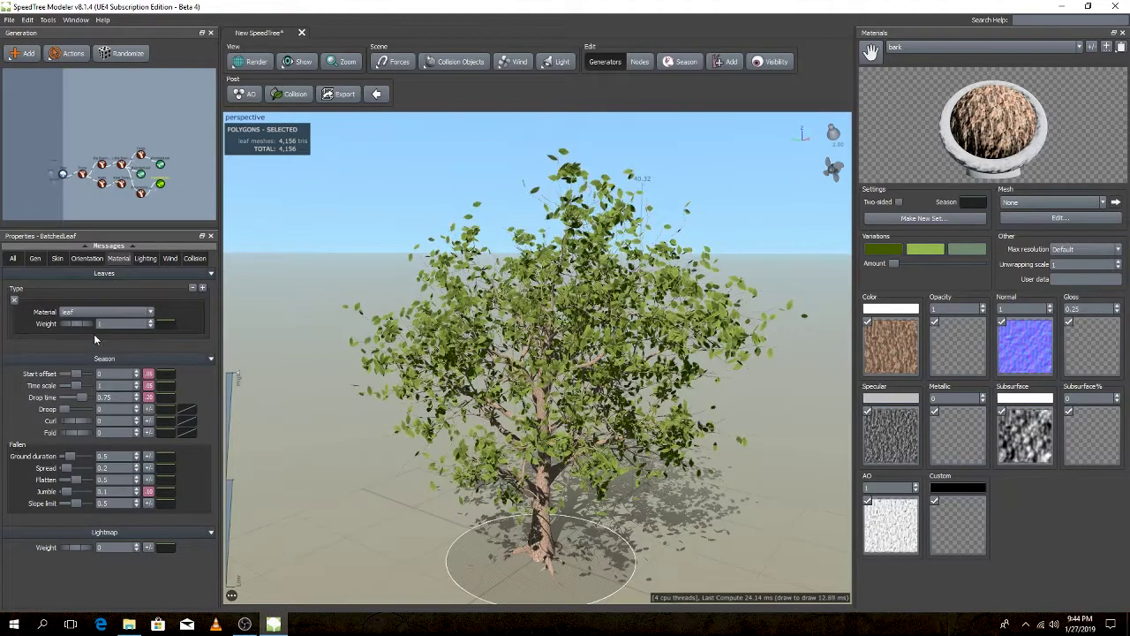
scroll(593, 277, down, 2)
scroll(593, 277, up, 3)
scroll(592, 276, up, 3)
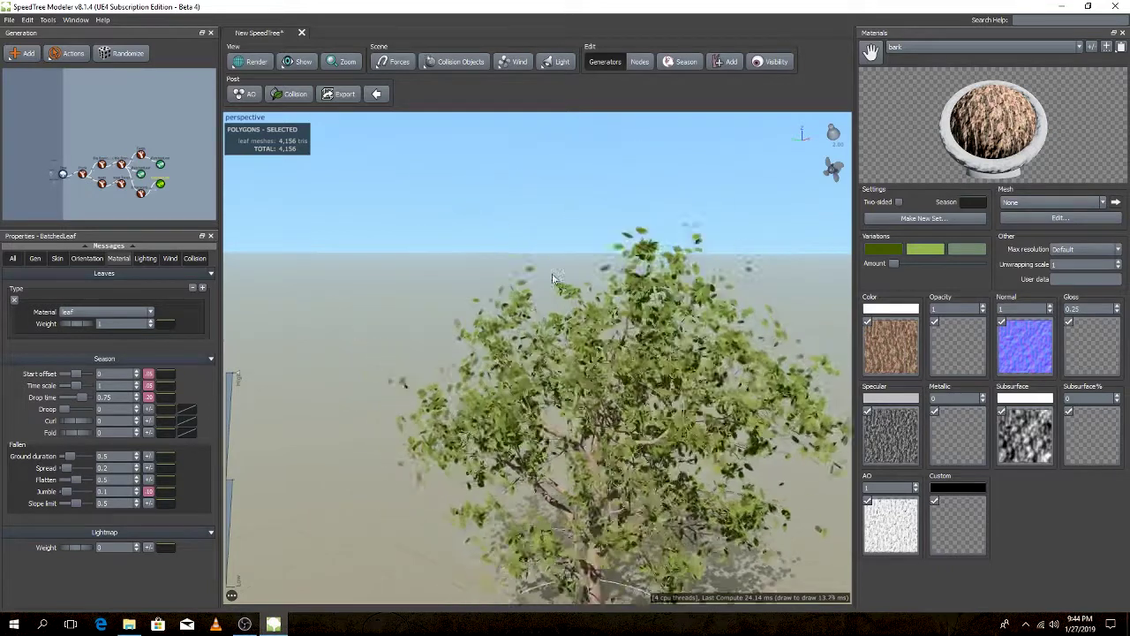
scroll(607, 283, up, 2)
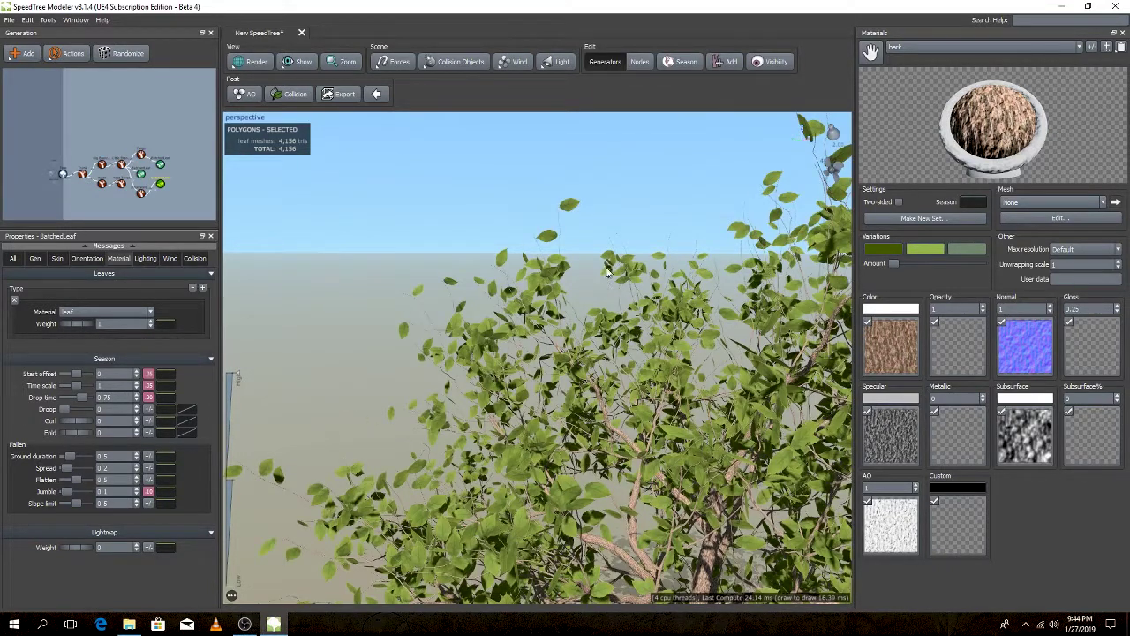
click(117, 309)
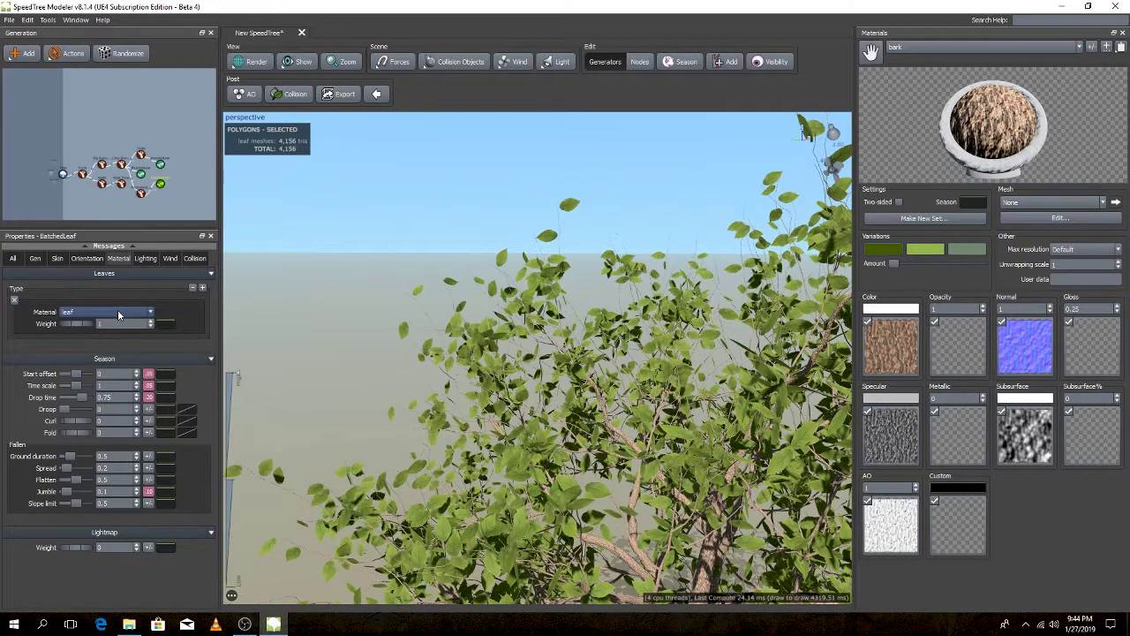
click(558, 226)
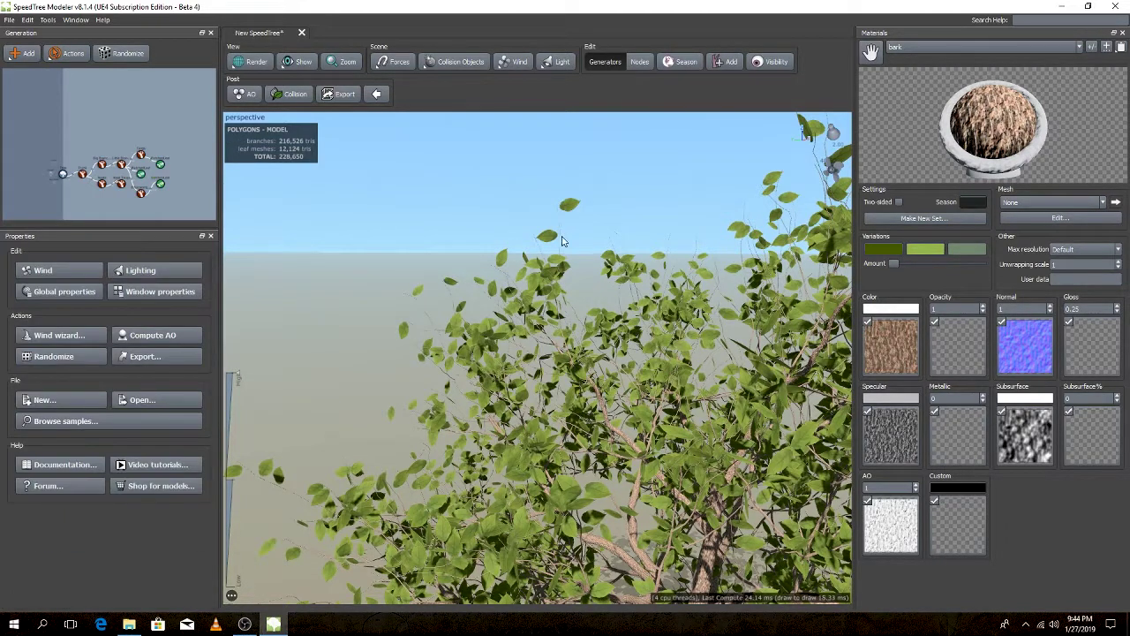
- Randomize the Bifurcating branches layout, then reselect the BatchedLeaf leaves
click(141, 194)
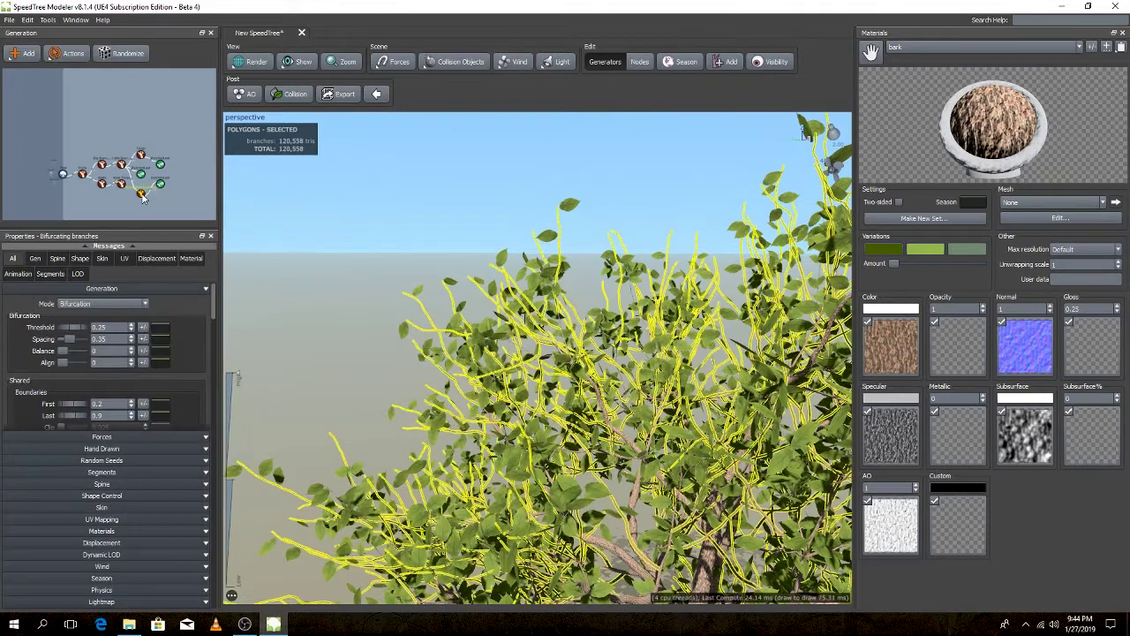
click(112, 54)
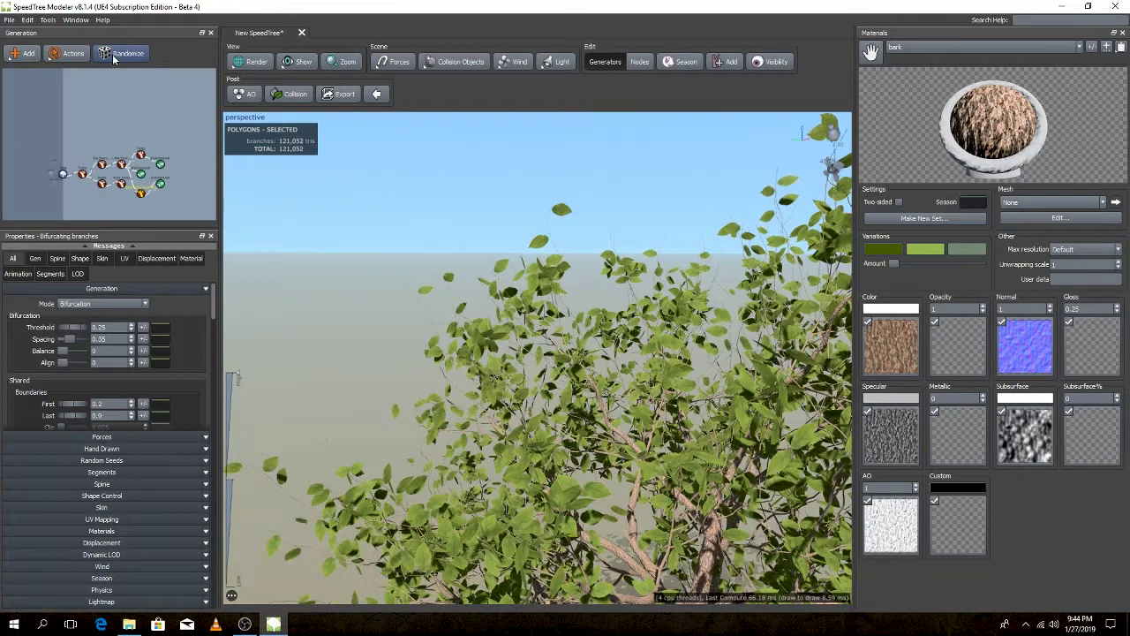
scroll(632, 353, down, 2)
scroll(632, 353, down, 3)
scroll(632, 354, down, 3)
scroll(632, 353, down, 2)
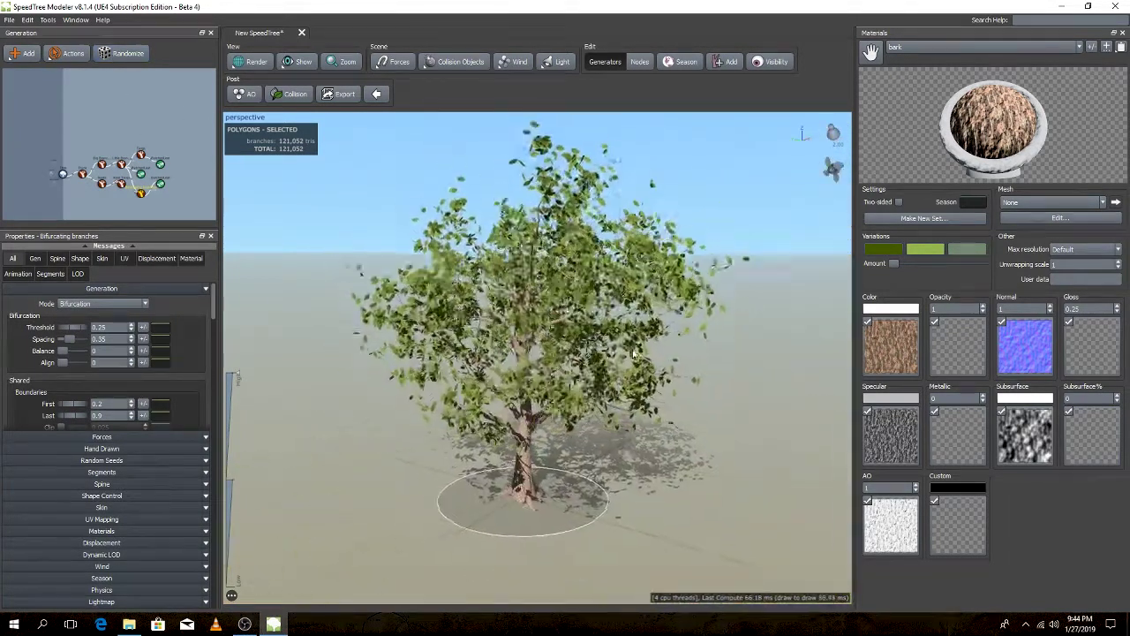
click(545, 175)
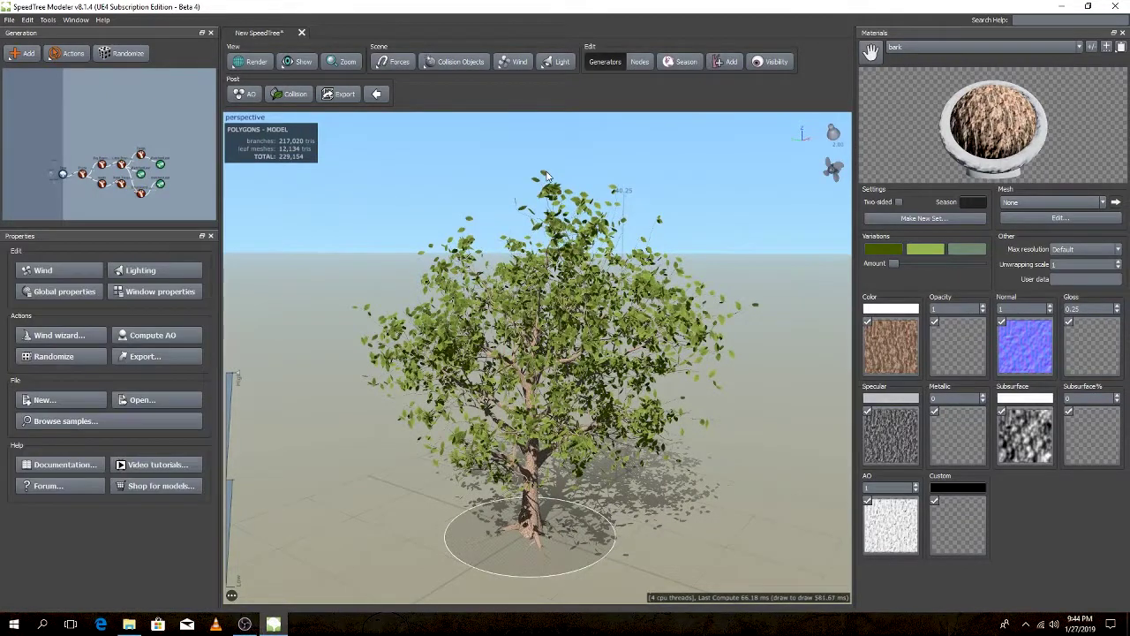
click(545, 175)
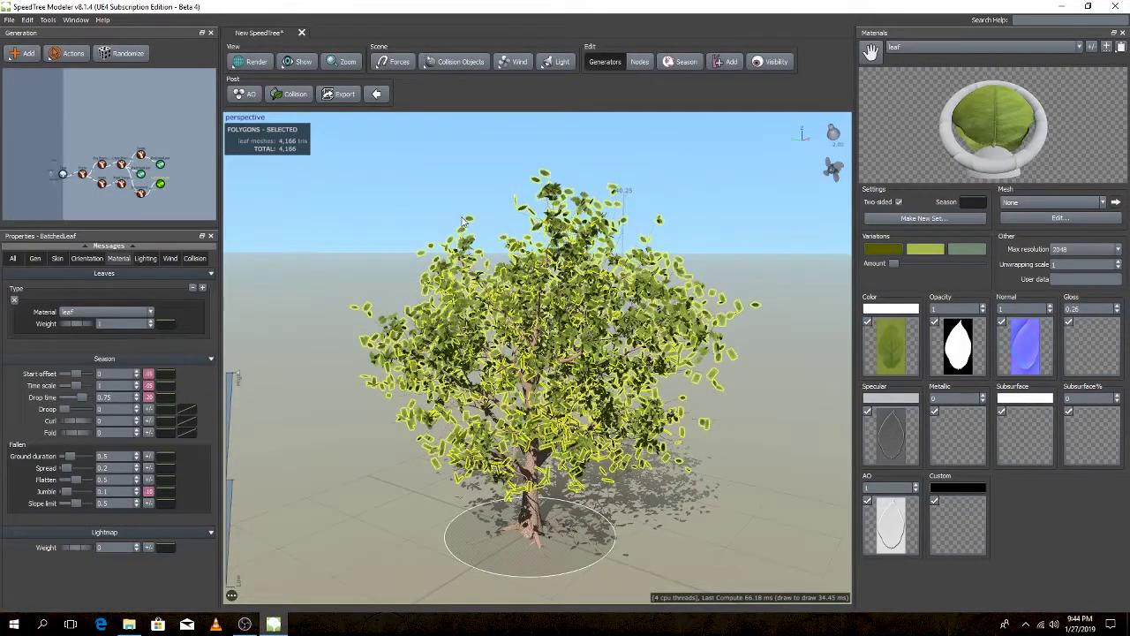
click(116, 324)
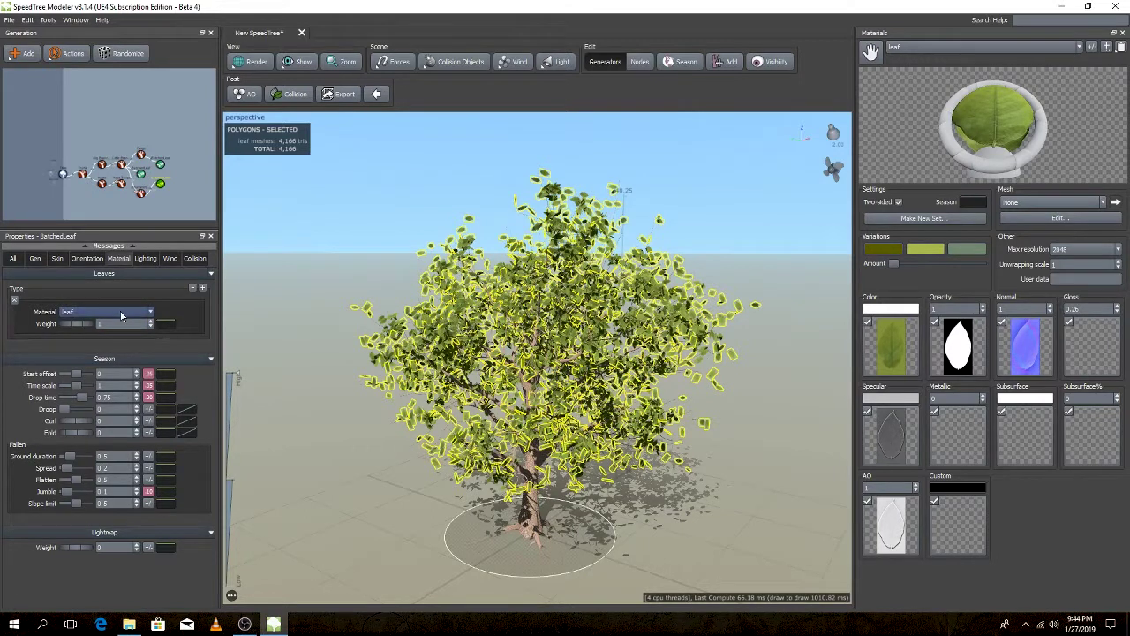
- Randomize the tree's branch and leaf layout four times and orbit to inspect it
click(133, 54)
click(136, 55)
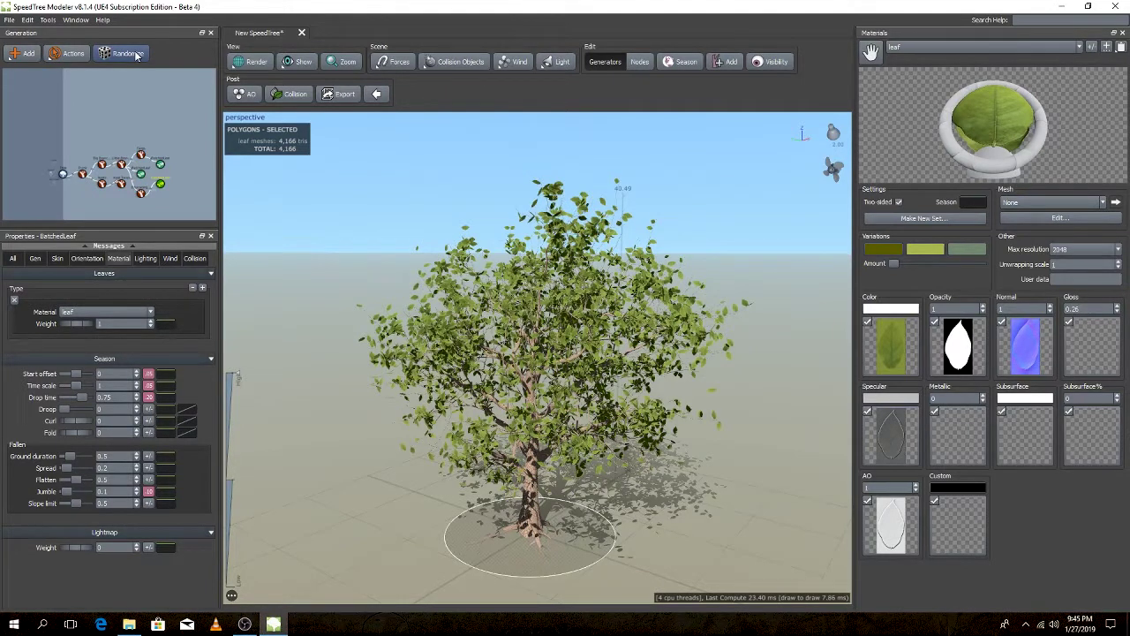
click(136, 54)
click(136, 54)
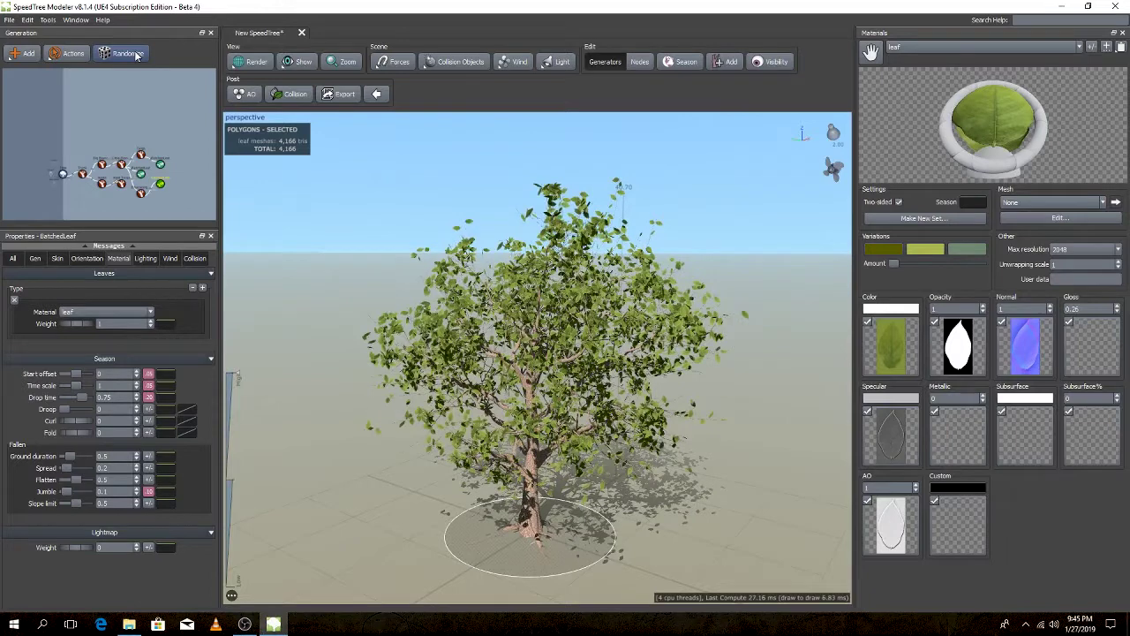
mouse_move(671, 282)
mouse_down()
mouse_move(591, 265)
mouse_move(423, 273)
mouse_up()
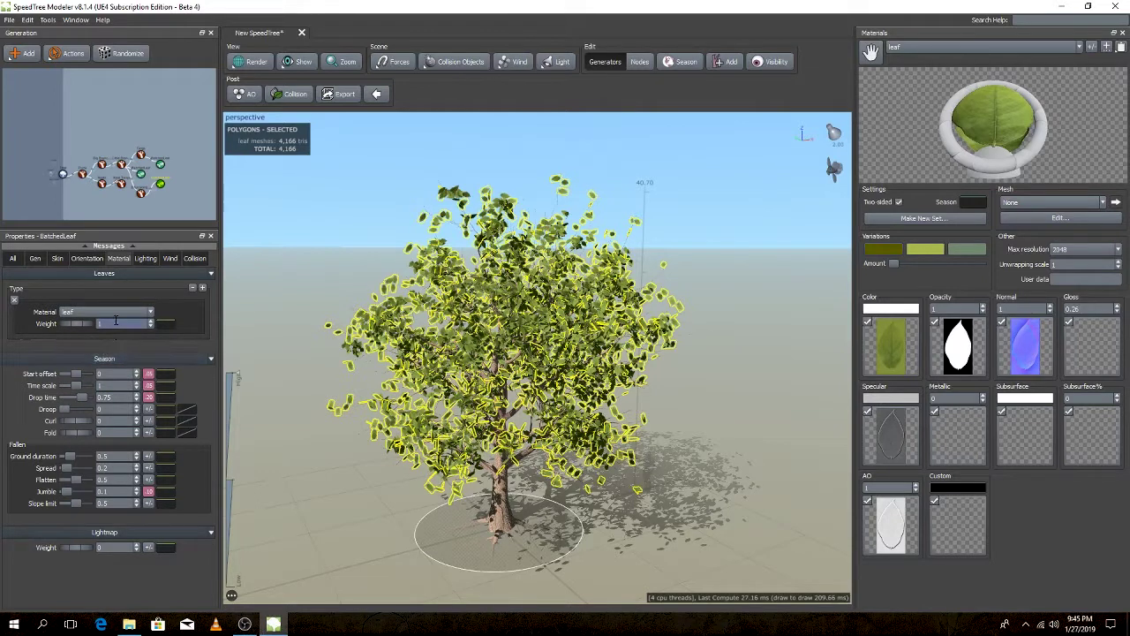
- Show all leaf generation properties and try a different Favor splits value
click(89, 259)
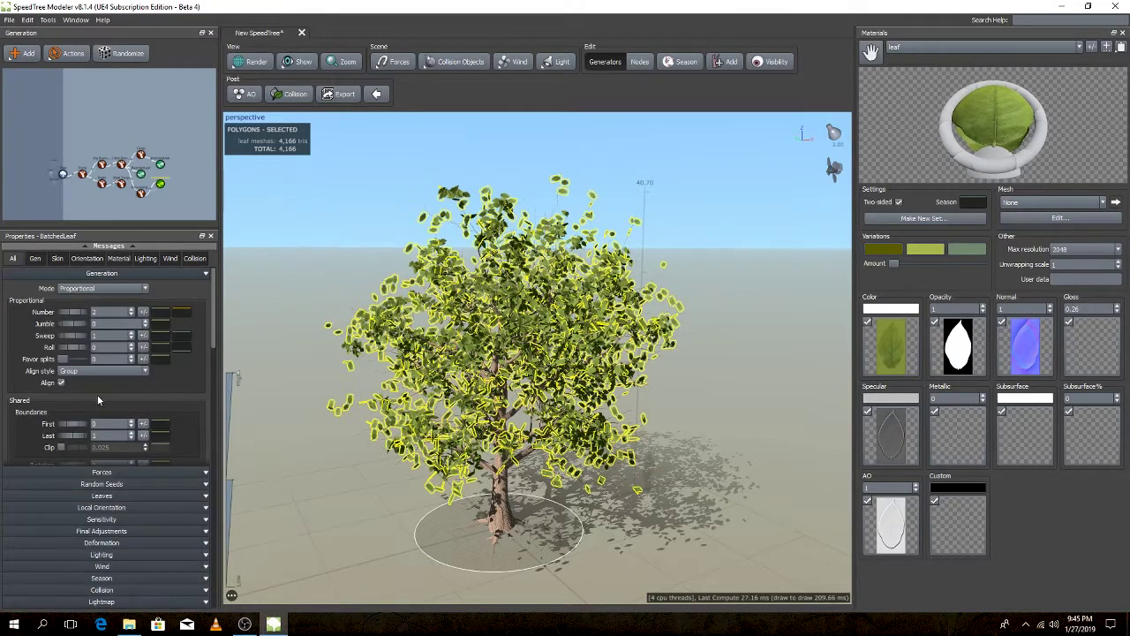
drag(68, 363, 61, 363)
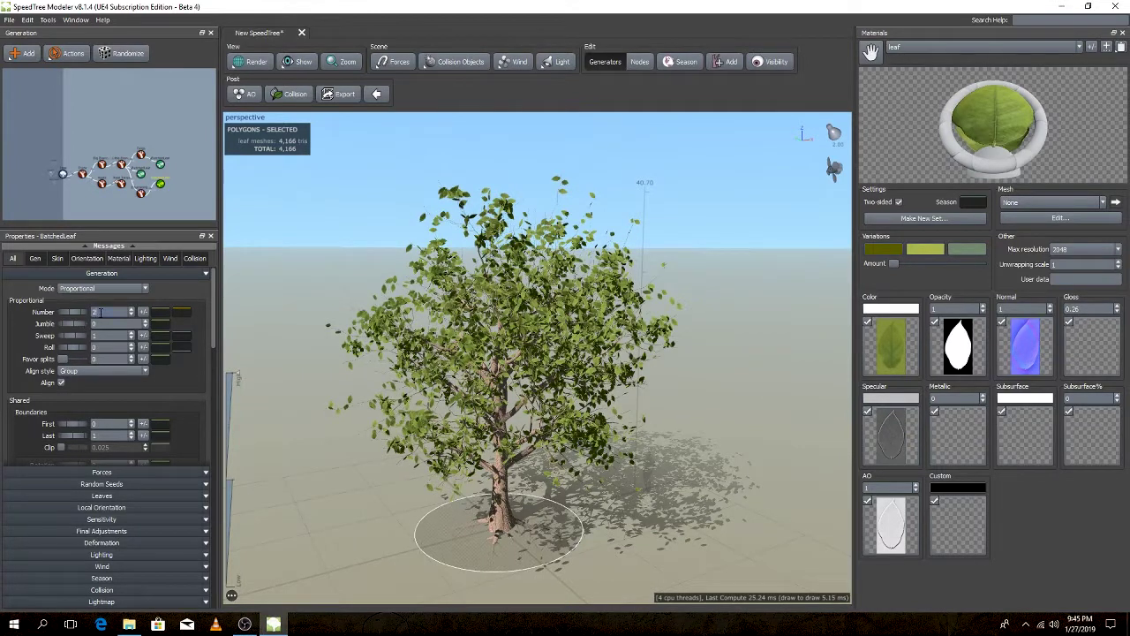
scroll(100, 312, up, 1)
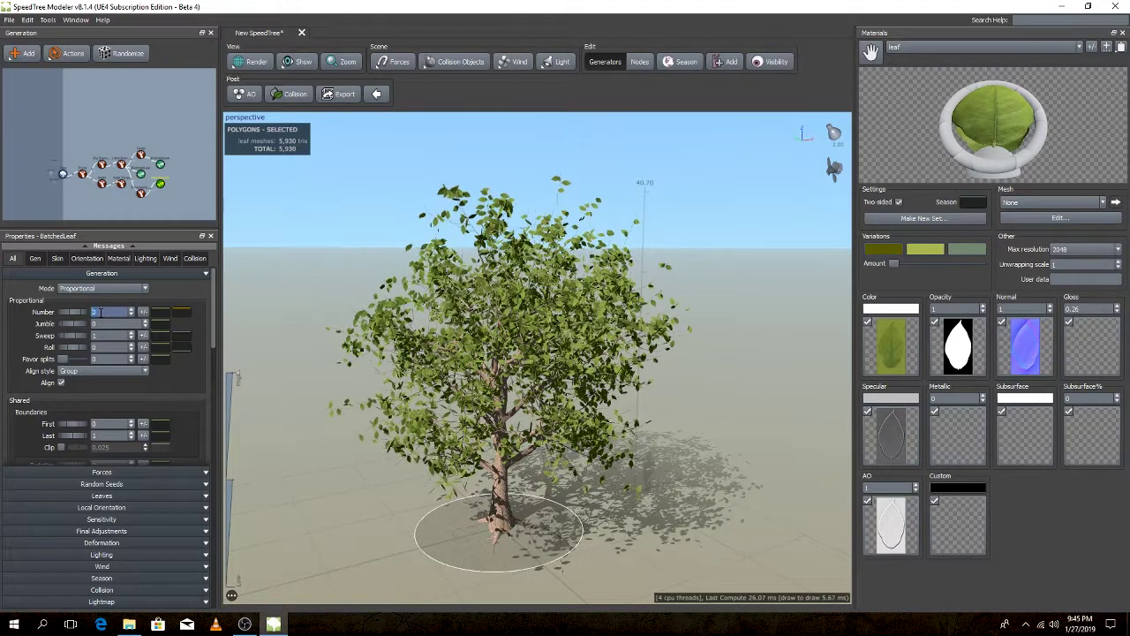
mouse_move(442, 264)
mouse_down()
mouse_move(538, 263)
mouse_move(366, 258)
mouse_up()
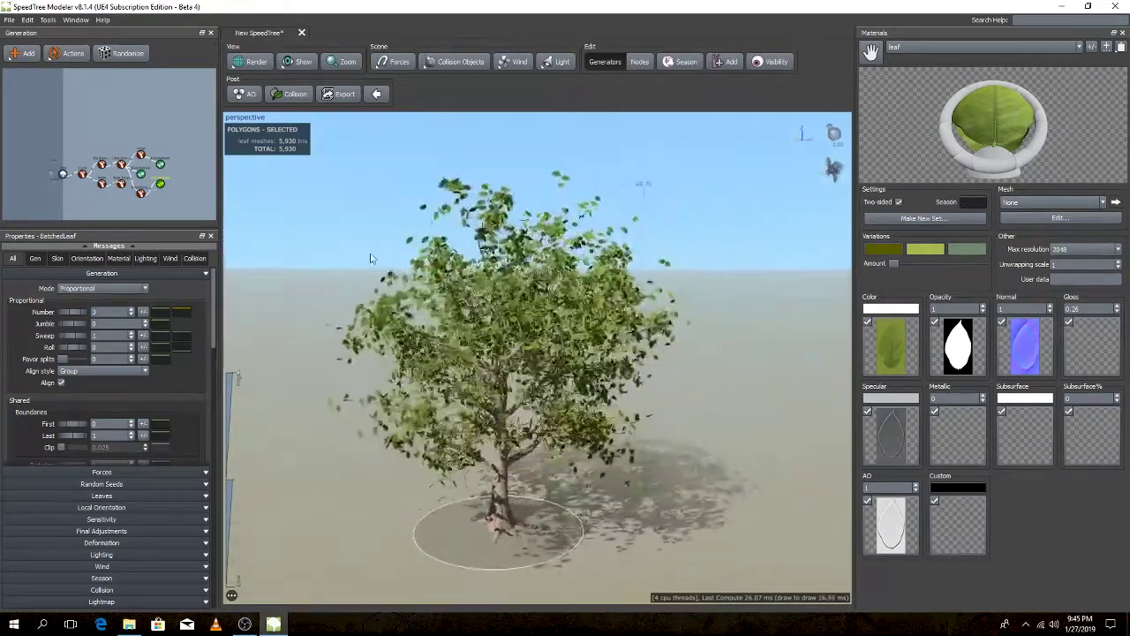
scroll(366, 258, down, 2)
scroll(459, 258, up, 5)
scroll(556, 256, down, 2)
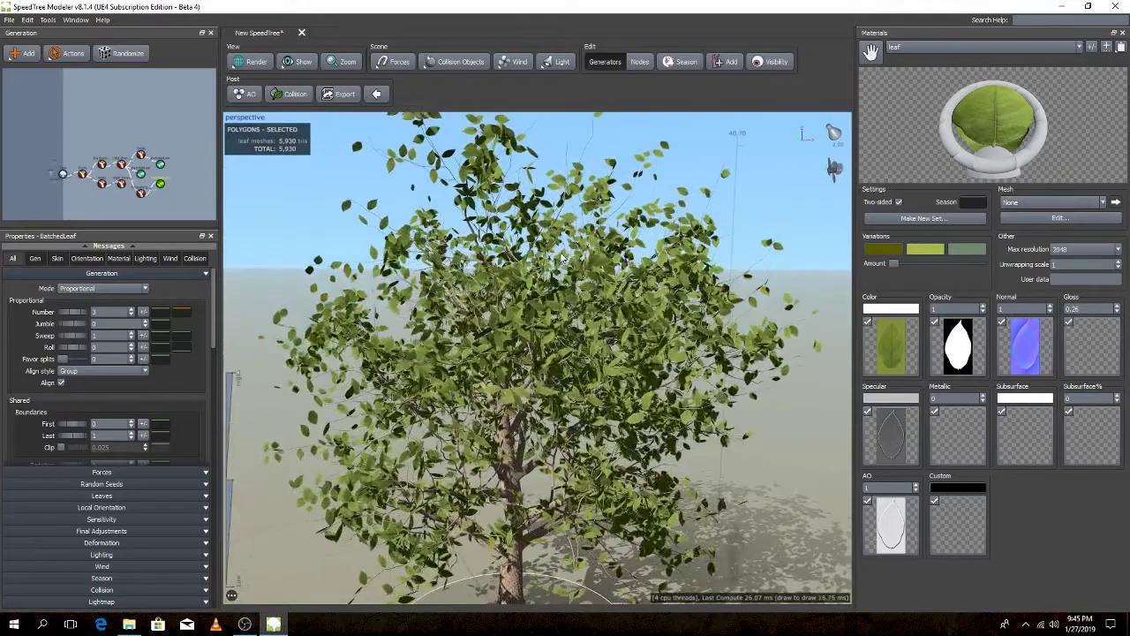
scroll(557, 256, up, 2)
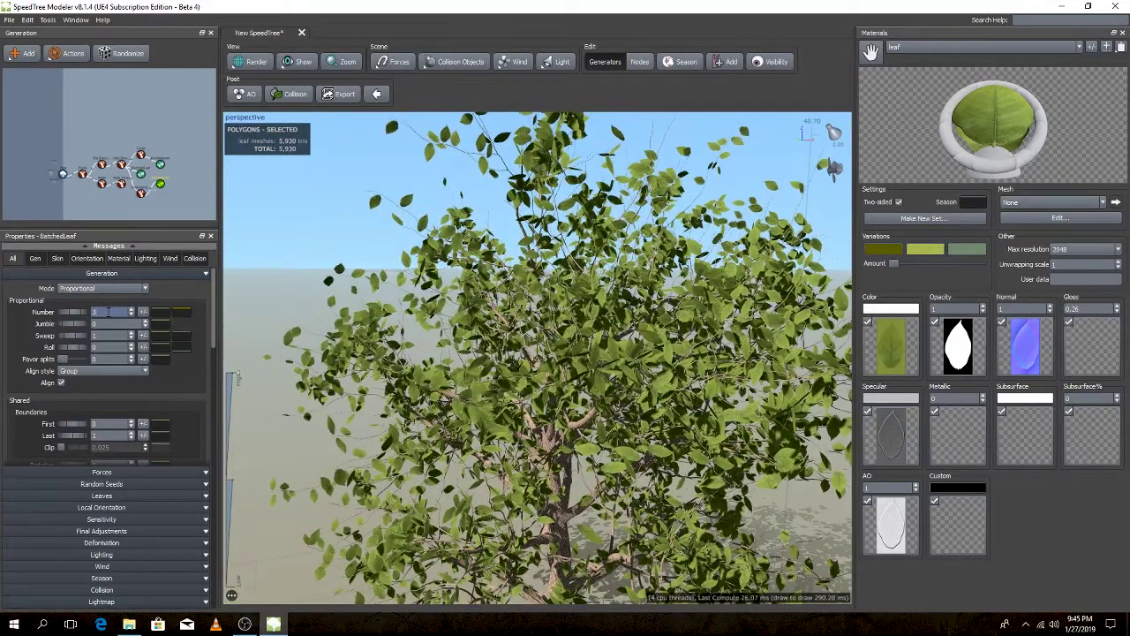
- Raise leaves per branch from 2 to 4 and inspect the canopy from below
drag(103, 312, 99, 312)
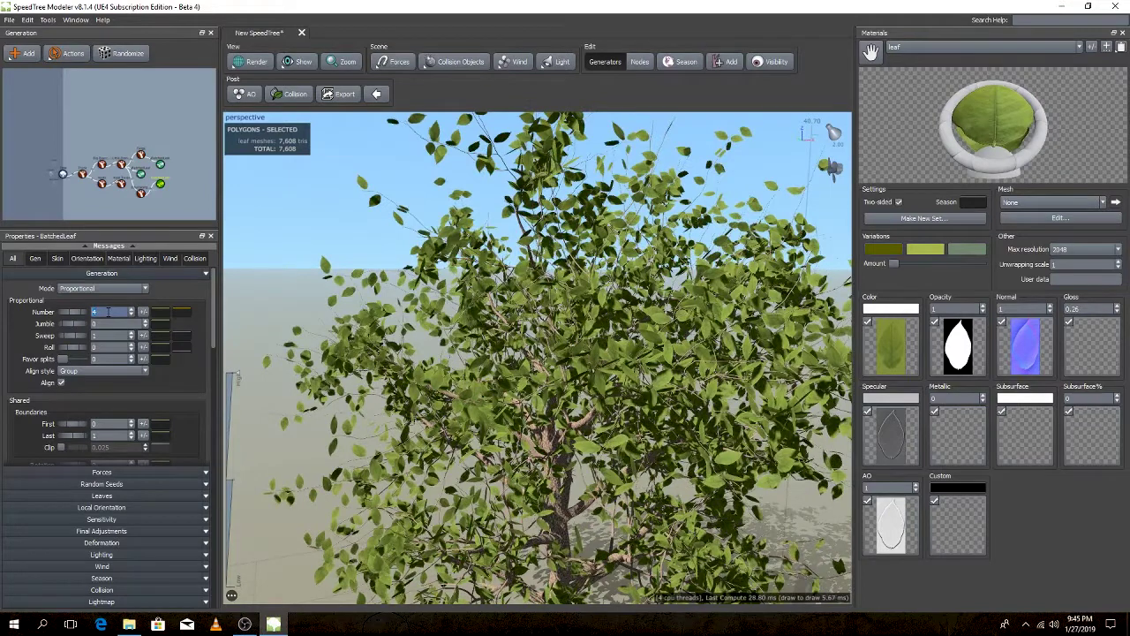
scroll(535, 424, up, 3)
scroll(536, 424, down, 5)
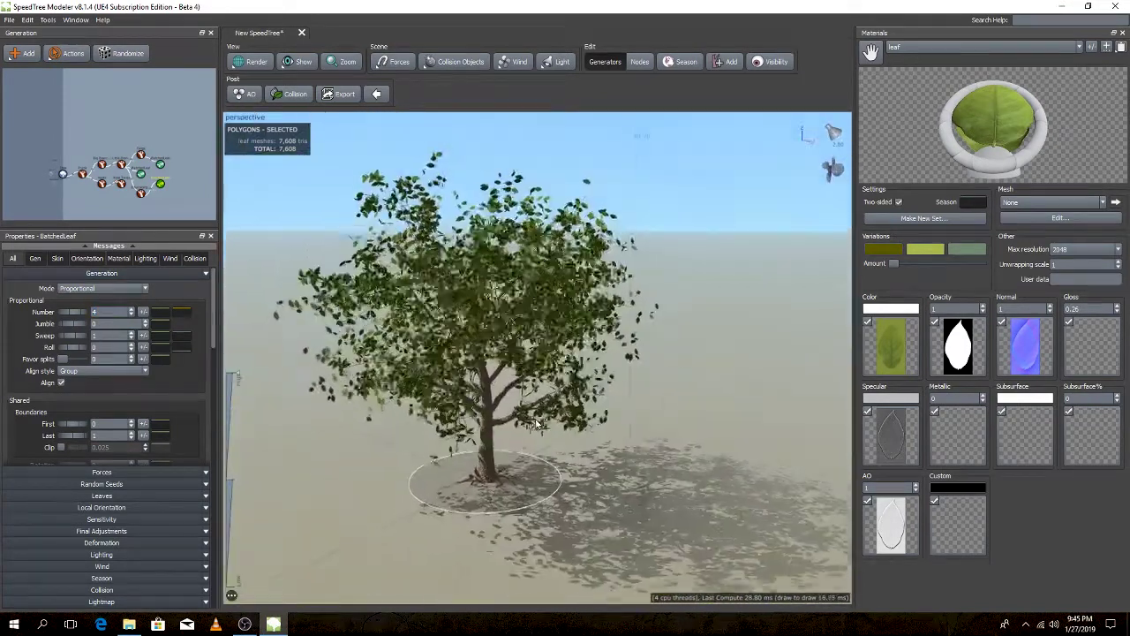
drag(536, 424, 596, 423)
scroll(596, 424, down, 2)
scroll(590, 276, up, 3)
scroll(589, 276, up, 2)
drag(590, 276, 617, 81)
- Turn on the wind animation and view the trunk base
click(517, 62)
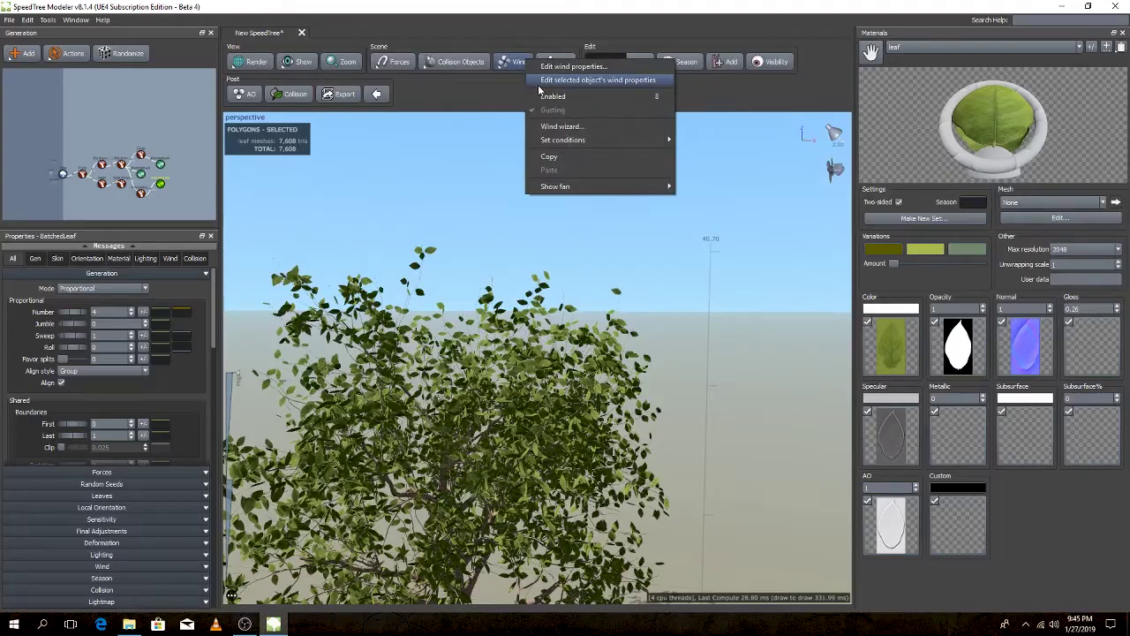
click(556, 93)
scroll(599, 279, down, 3)
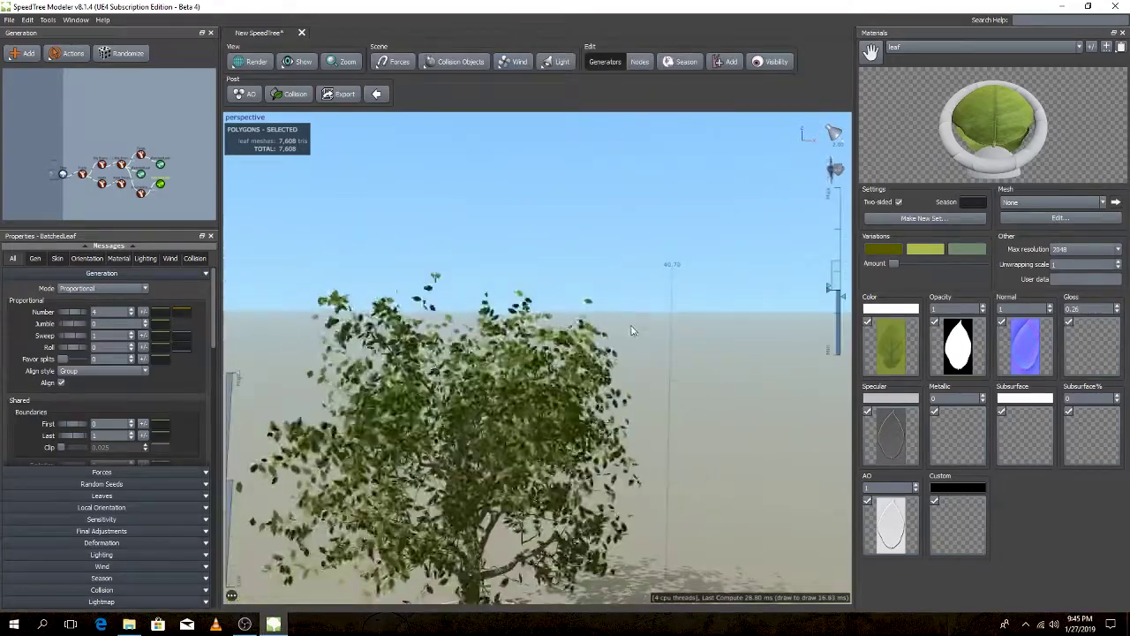
middle_drag(625, 325, 589, 154)
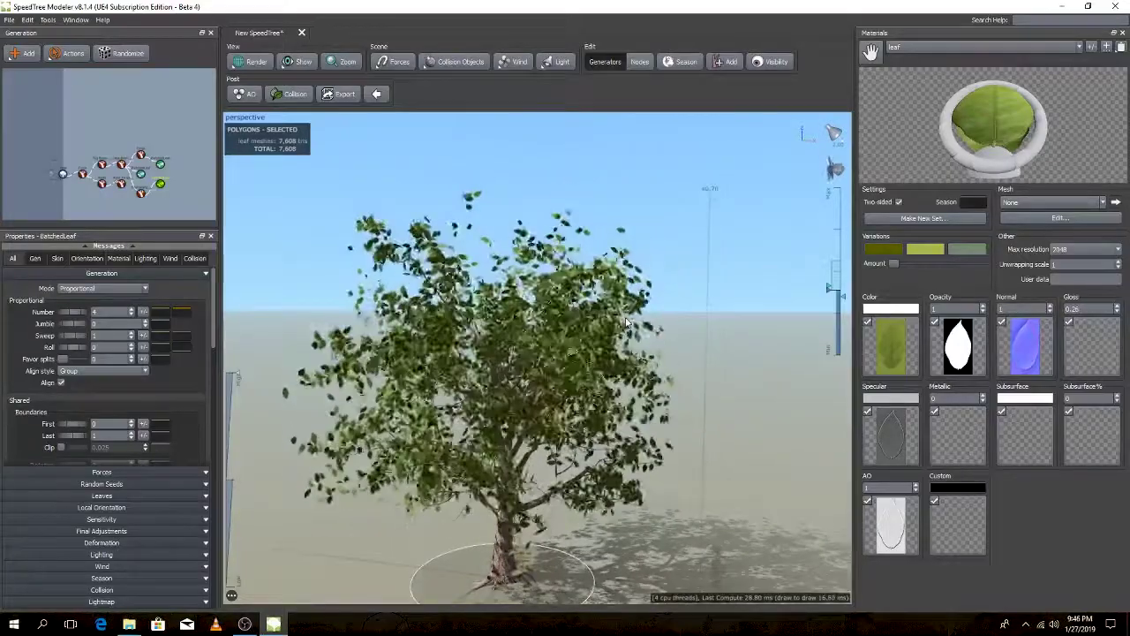
click(519, 61)
click(565, 81)
scroll(545, 177, up, 2)
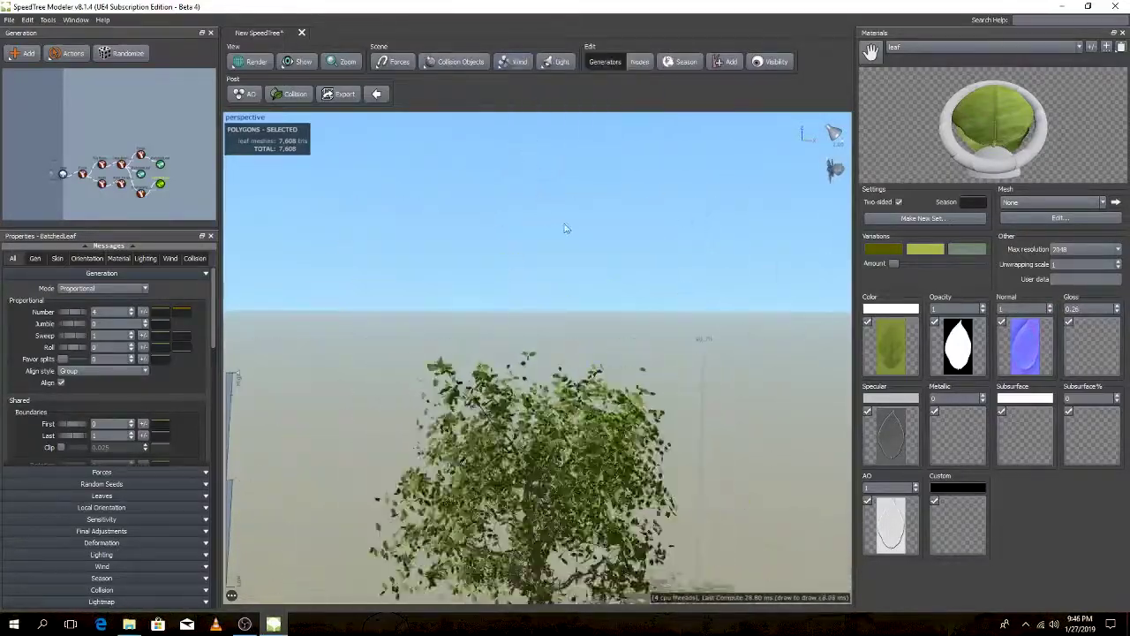
scroll(567, 282, up, 5)
- Try shifting leaf position along branches, undo it, then raise leaves per branch
click(515, 340)
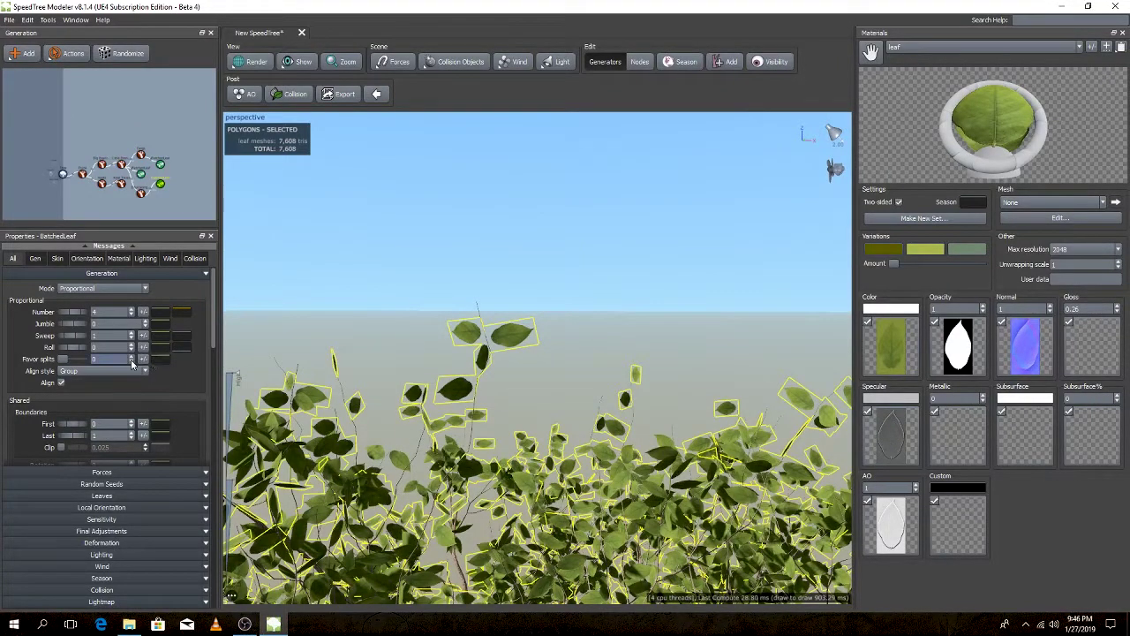
scroll(95, 380, down, 1)
scroll(96, 379, down, 2)
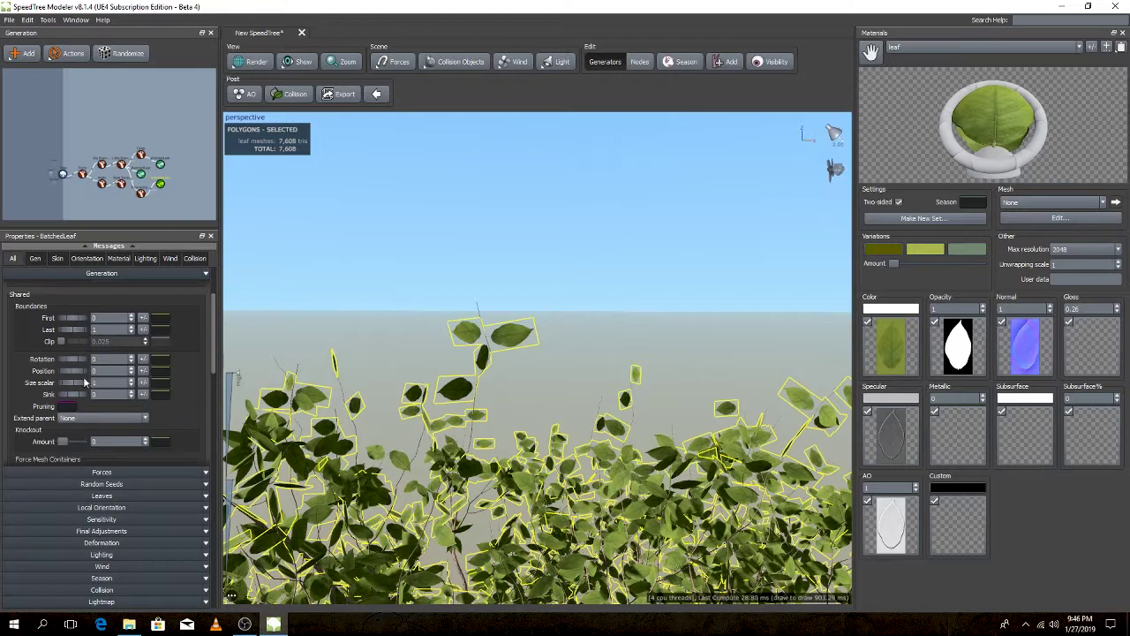
drag(70, 374, 71, 373)
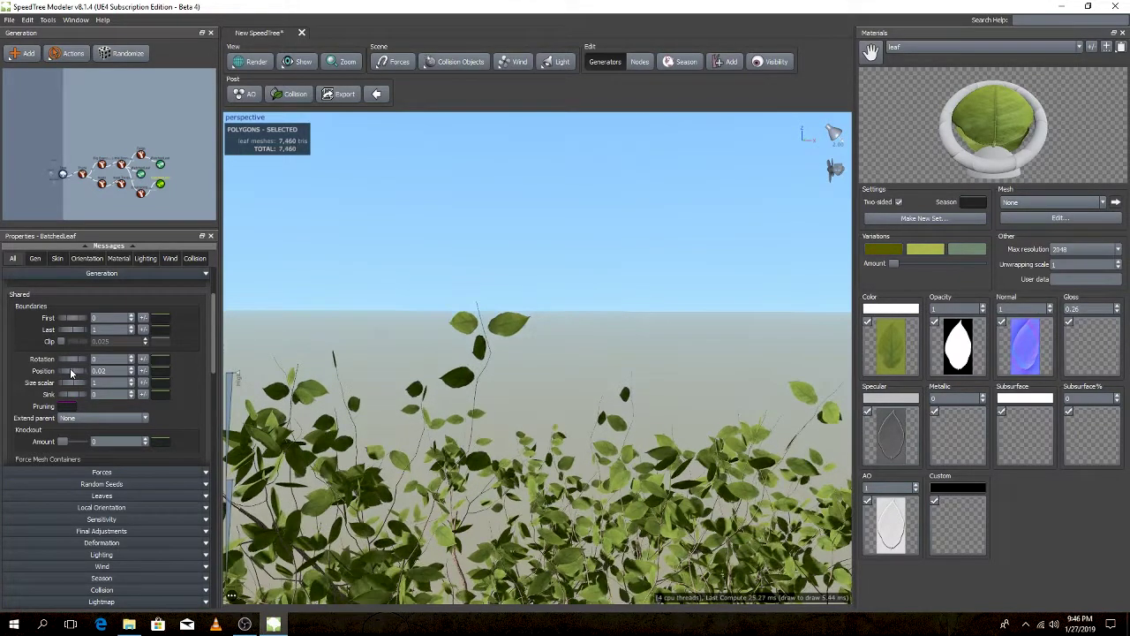
key(ctrl+z)
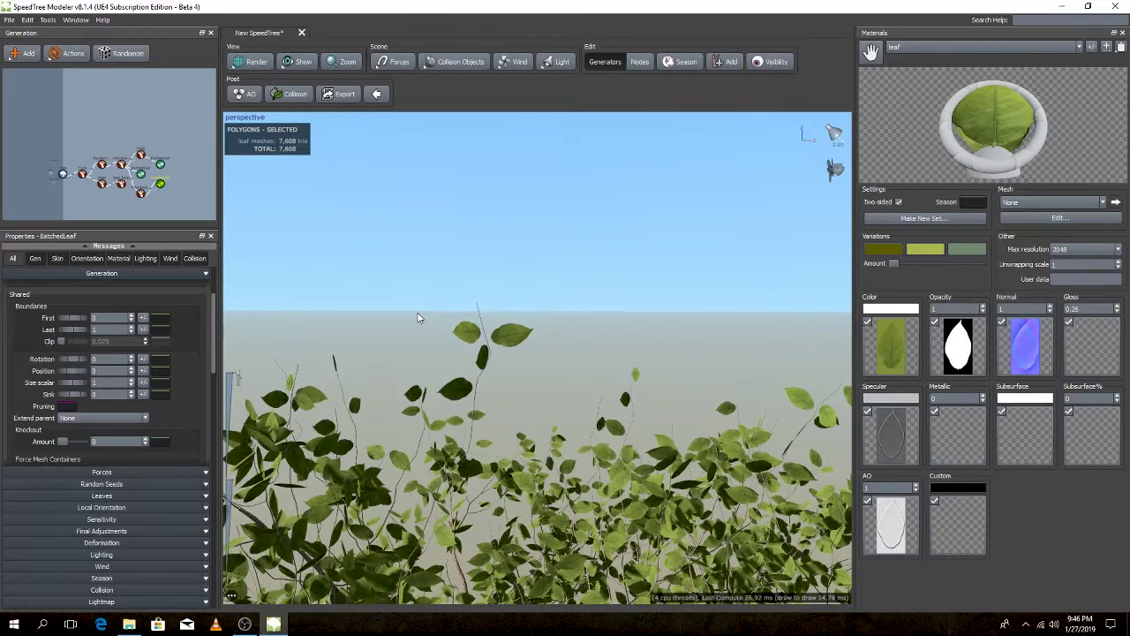
scroll(139, 346, up, 2)
scroll(132, 340, up, 2)
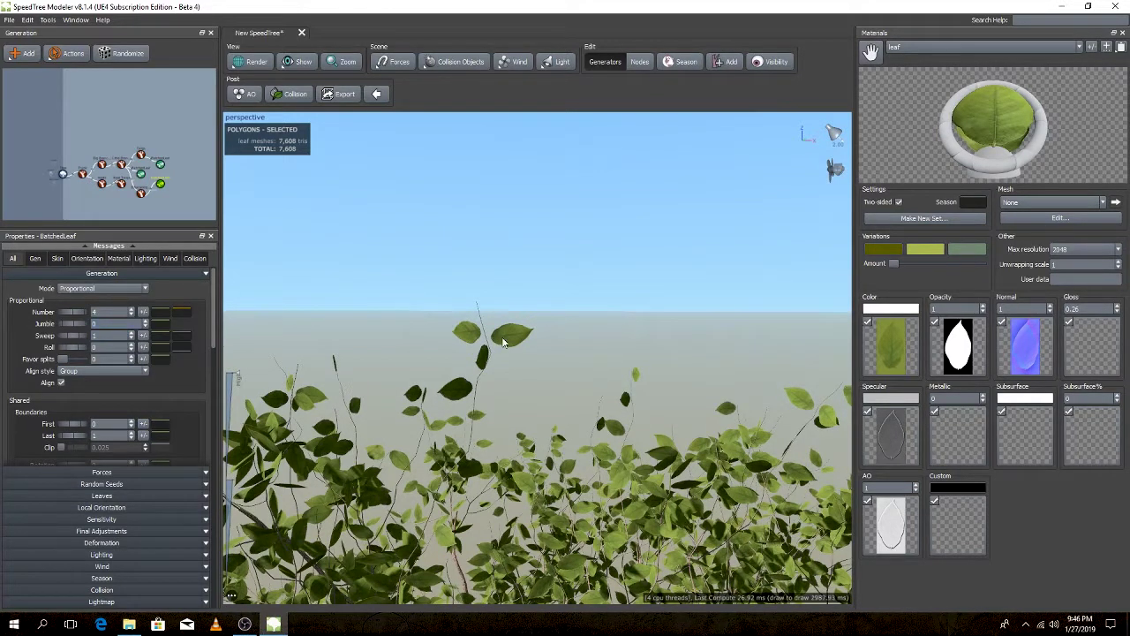
mouse_move(75, 316)
mouse_down()
mouse_move(110, 319)
mouse_move(99, 320)
mouse_up()
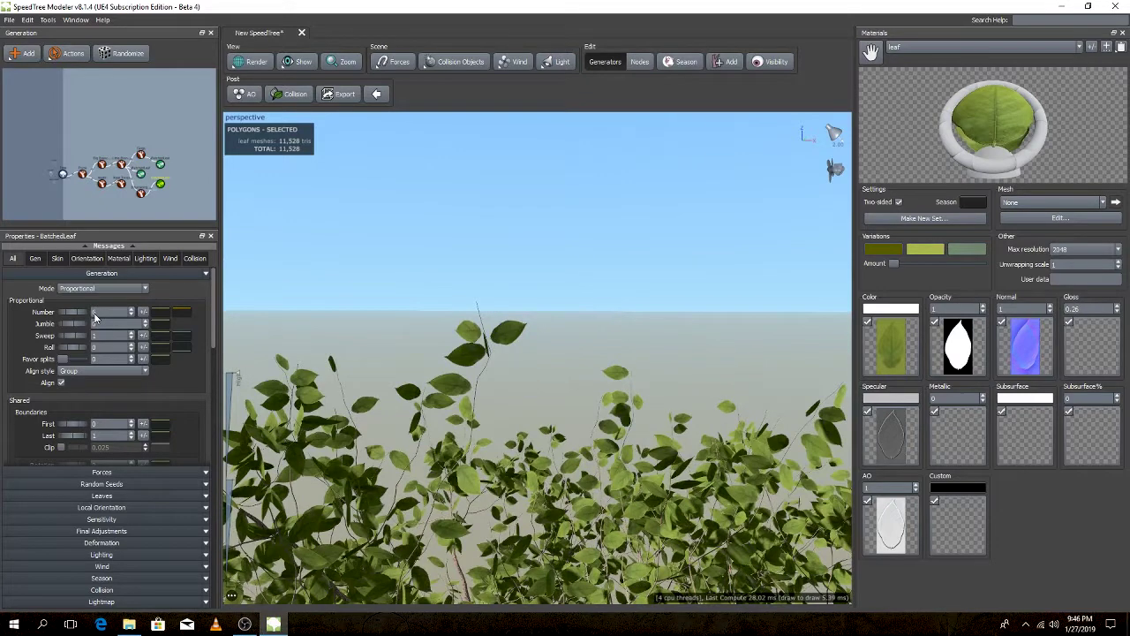
- Set leaves per branch to 6 (11,528 leaf triangles) and move the camera closer
scroll(482, 388, up, 3)
scroll(481, 388, up, 3)
scroll(481, 389, down, 5)
scroll(536, 390, down, 3)
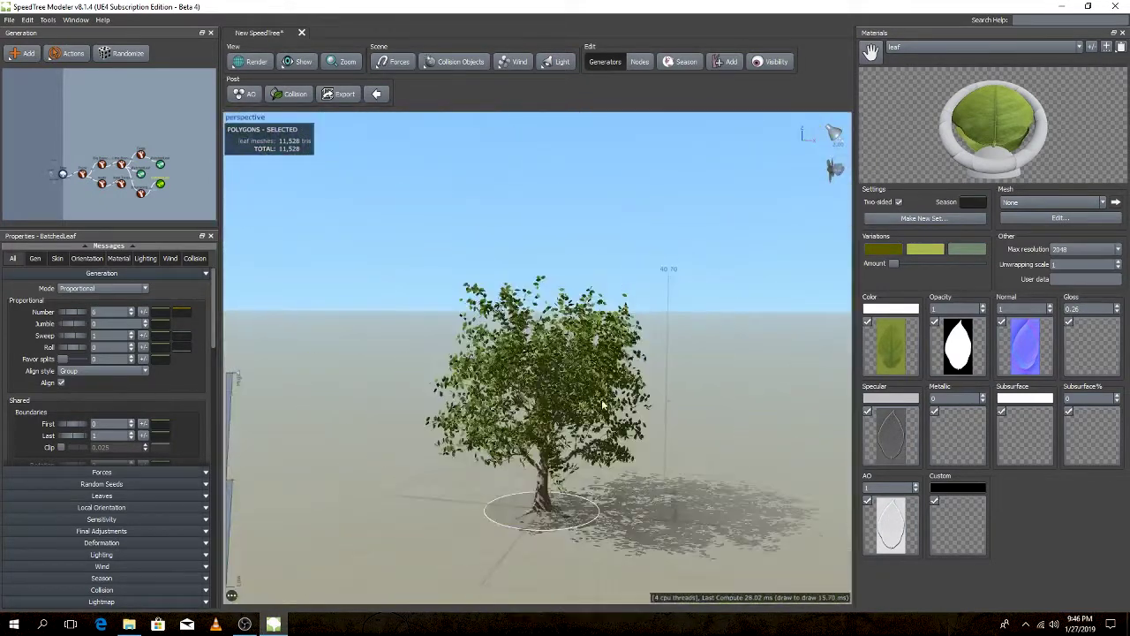
scroll(599, 386, up, 3)
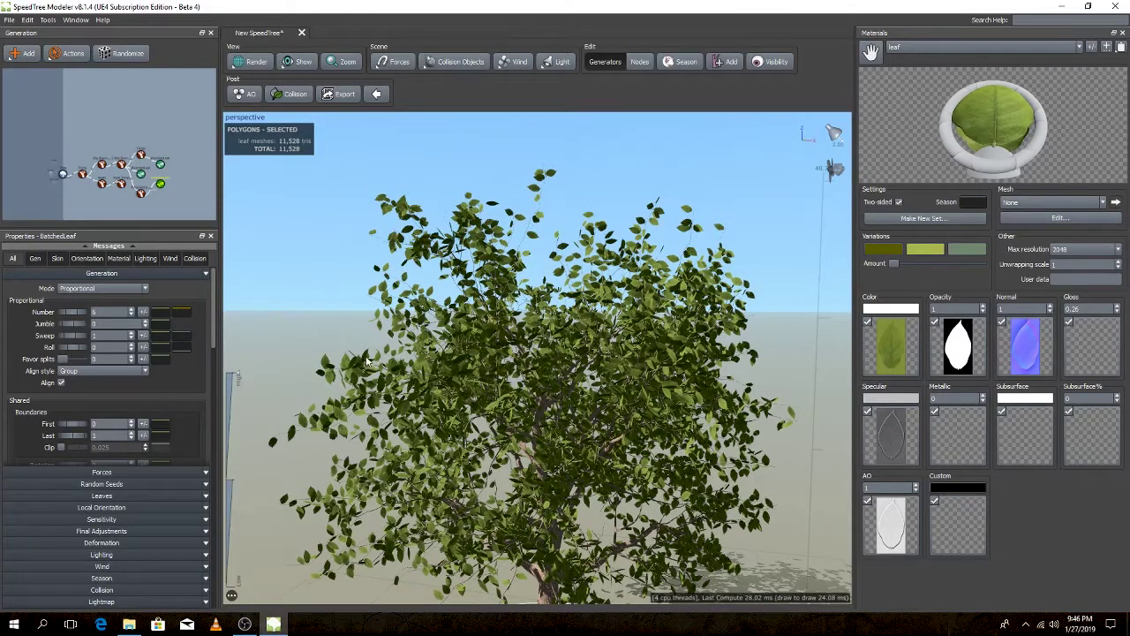
scroll(564, 388, up, 2)
scroll(564, 389, up, 2)
scroll(564, 388, up, 1)
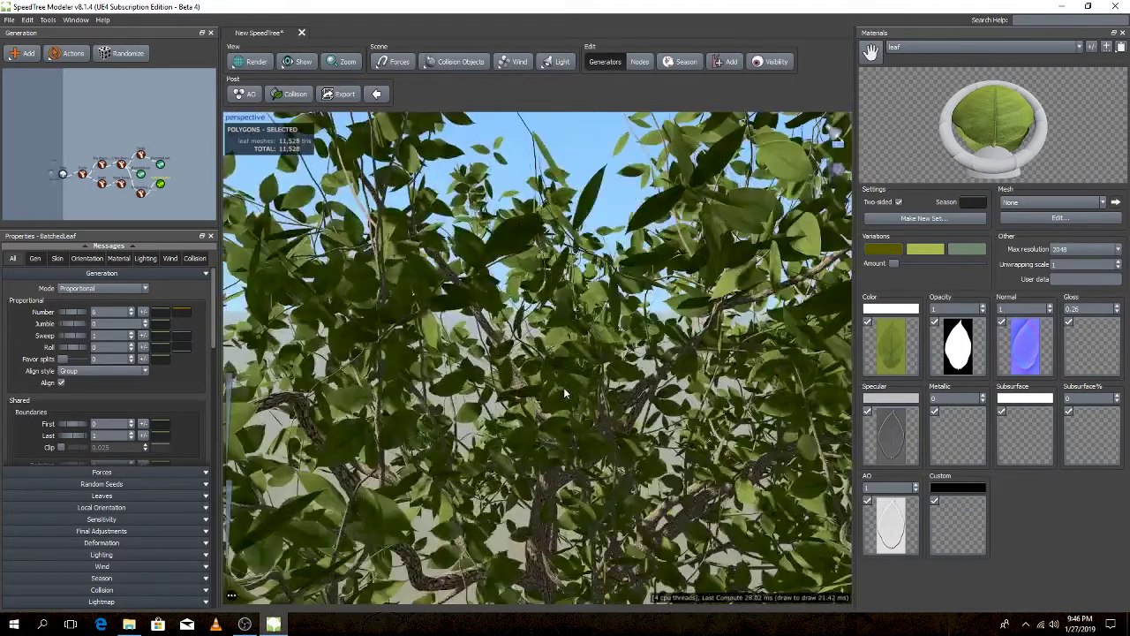
scroll(563, 387, down, 5)
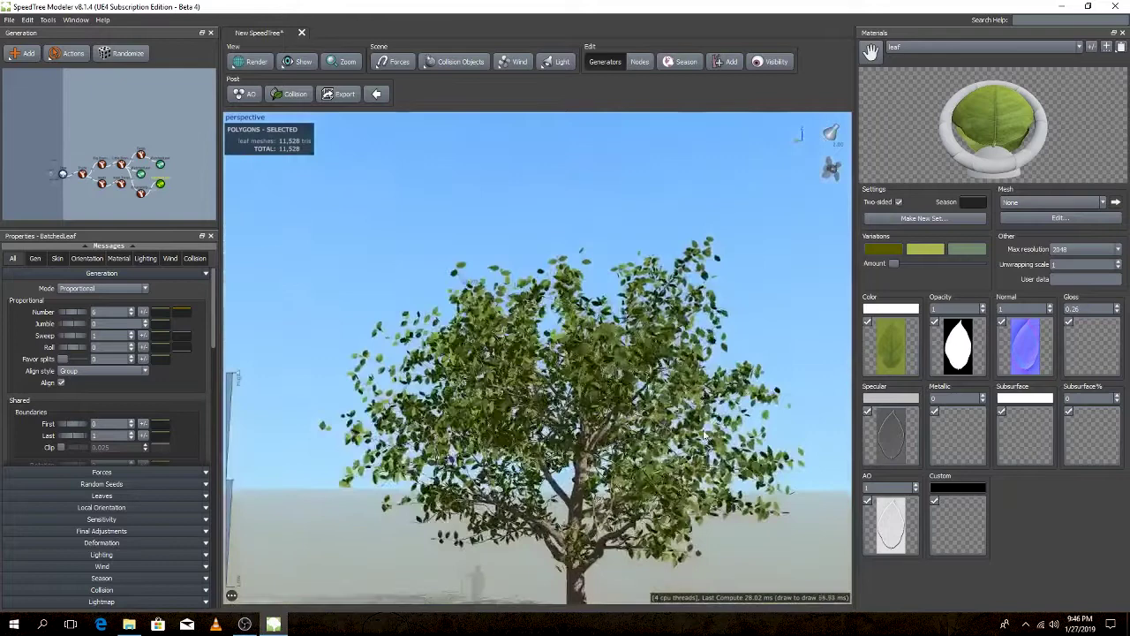
drag(701, 450, 671, 415)
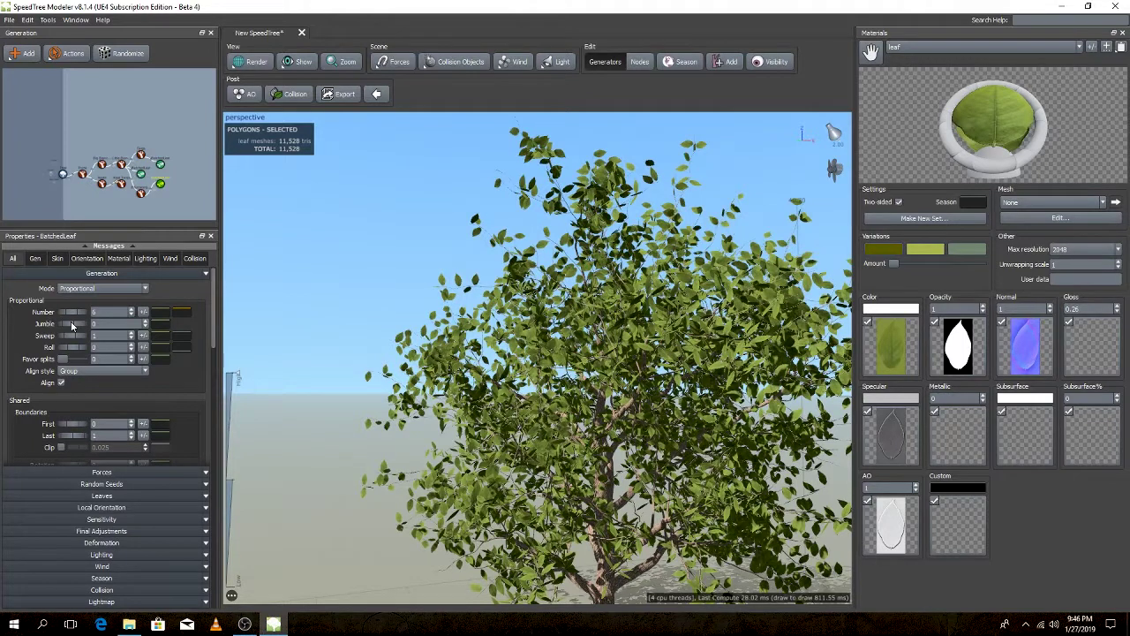
- Give the leaves a slight Jumble of -0.02 and inspect the tree top
drag(72, 326, 70, 326)
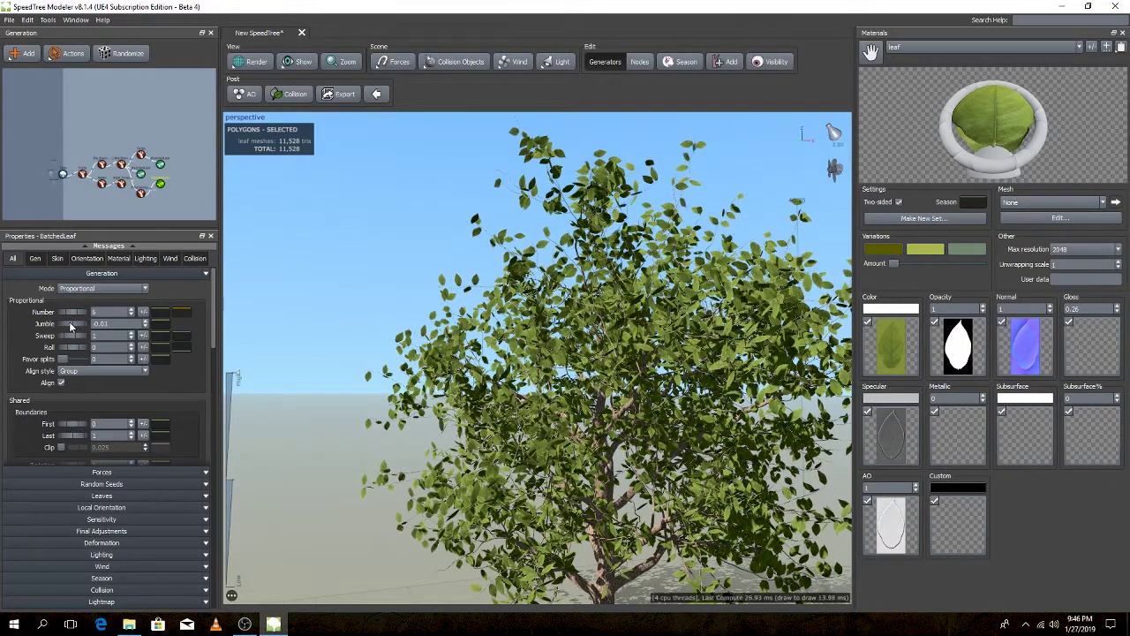
scroll(533, 510, up, 3)
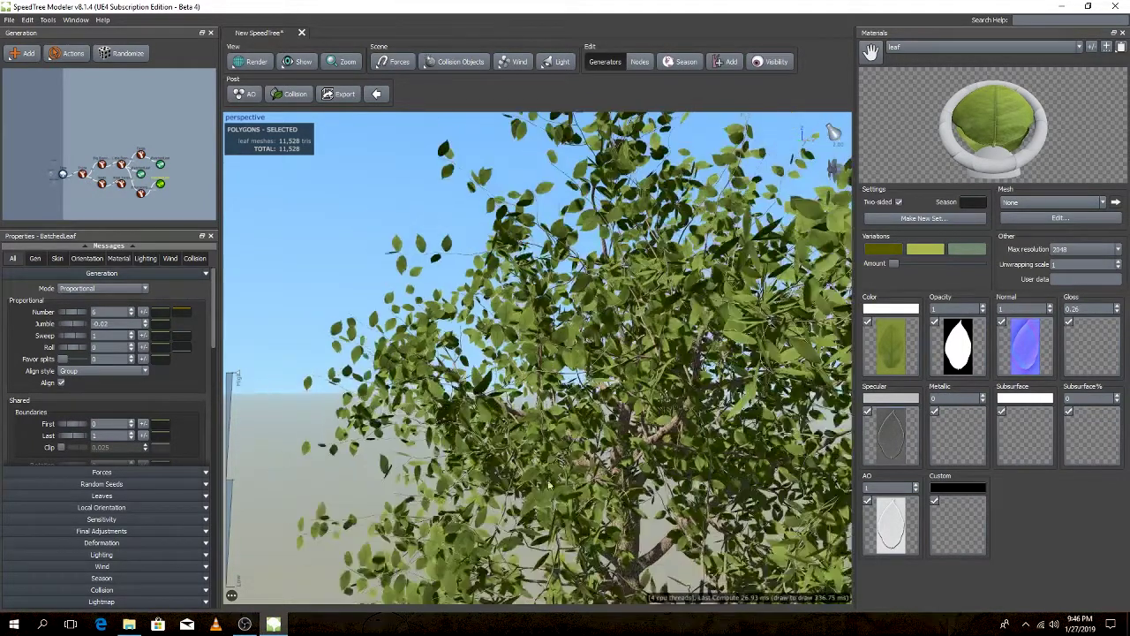
middle_drag(491, 311, 504, 351)
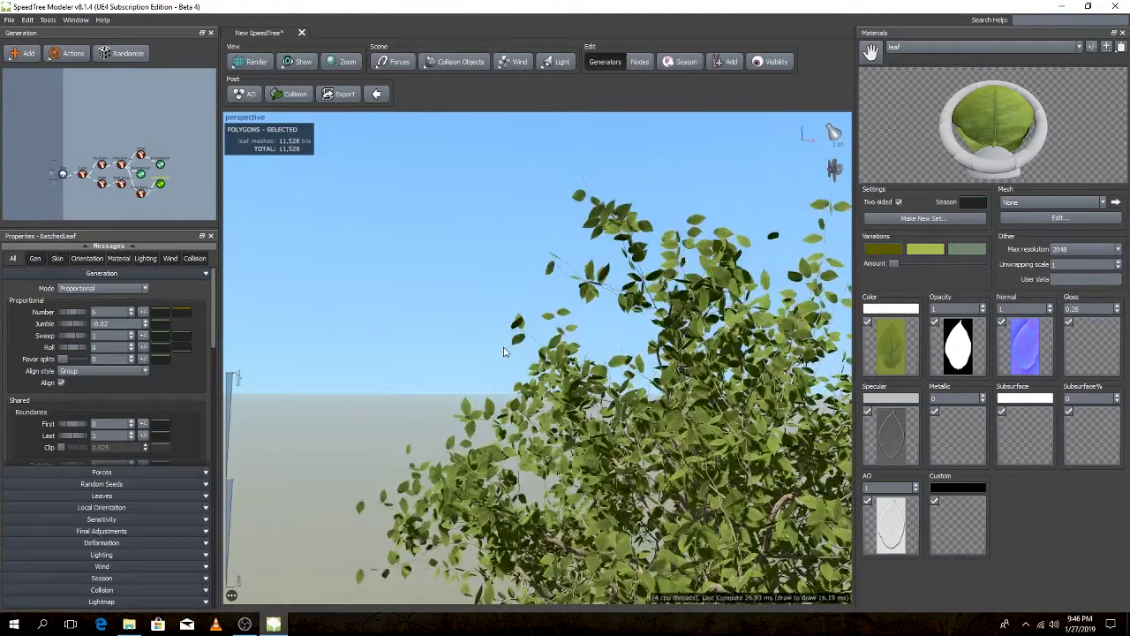
scroll(505, 352, up, 3)
scroll(521, 351, up, 3)
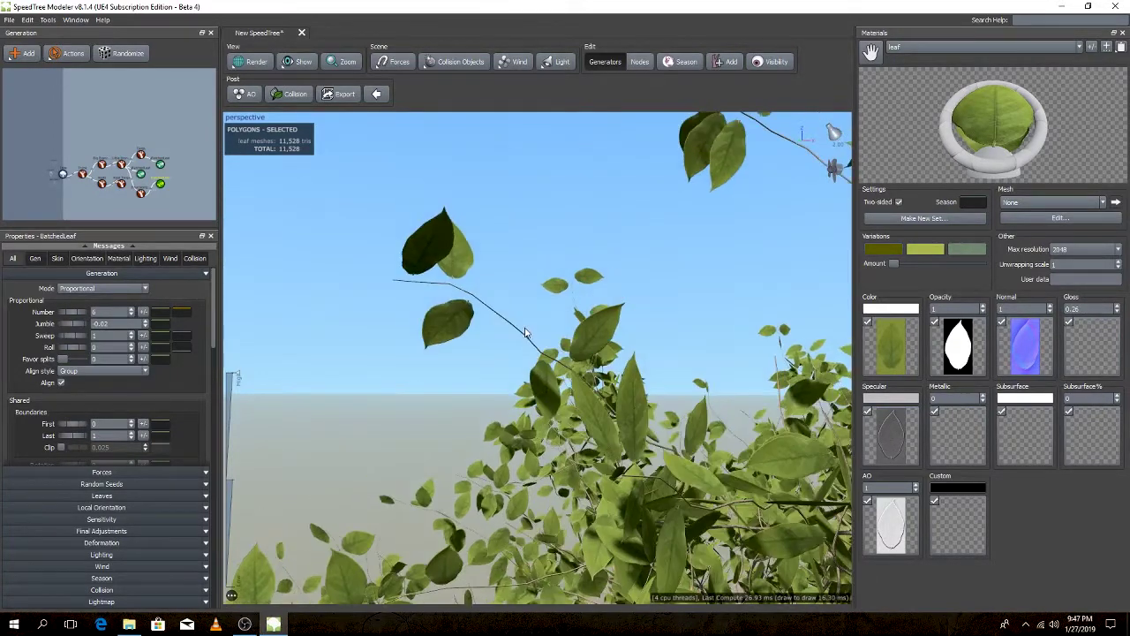
scroll(145, 408, down, 2)
- Sink the leaves slightly into their branches
scroll(146, 414, down, 1)
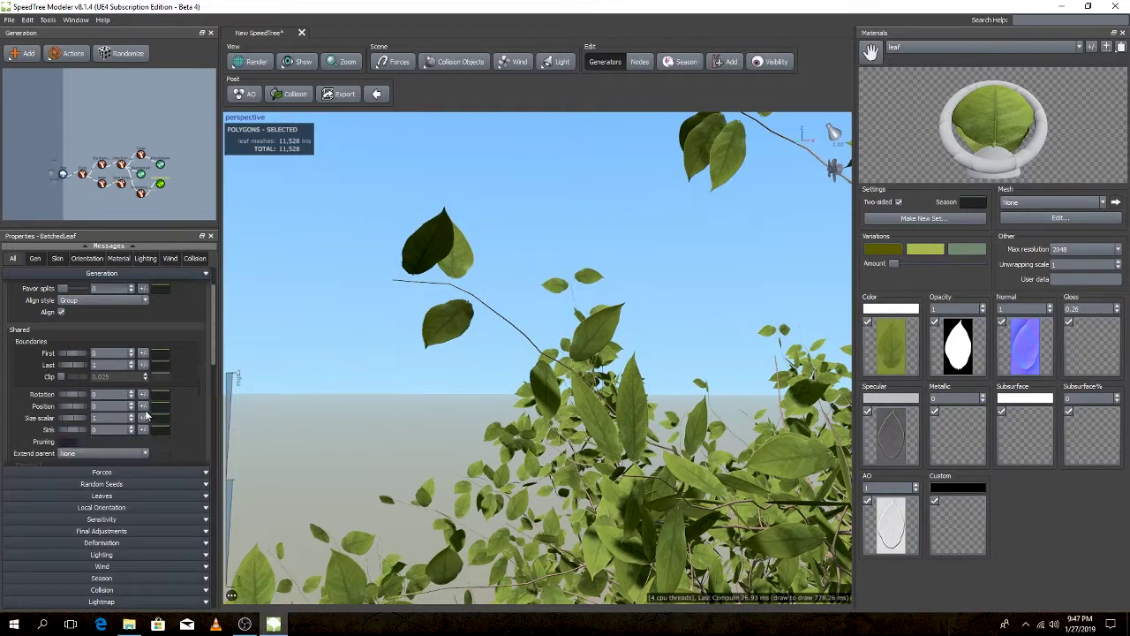
drag(75, 433, 81, 432)
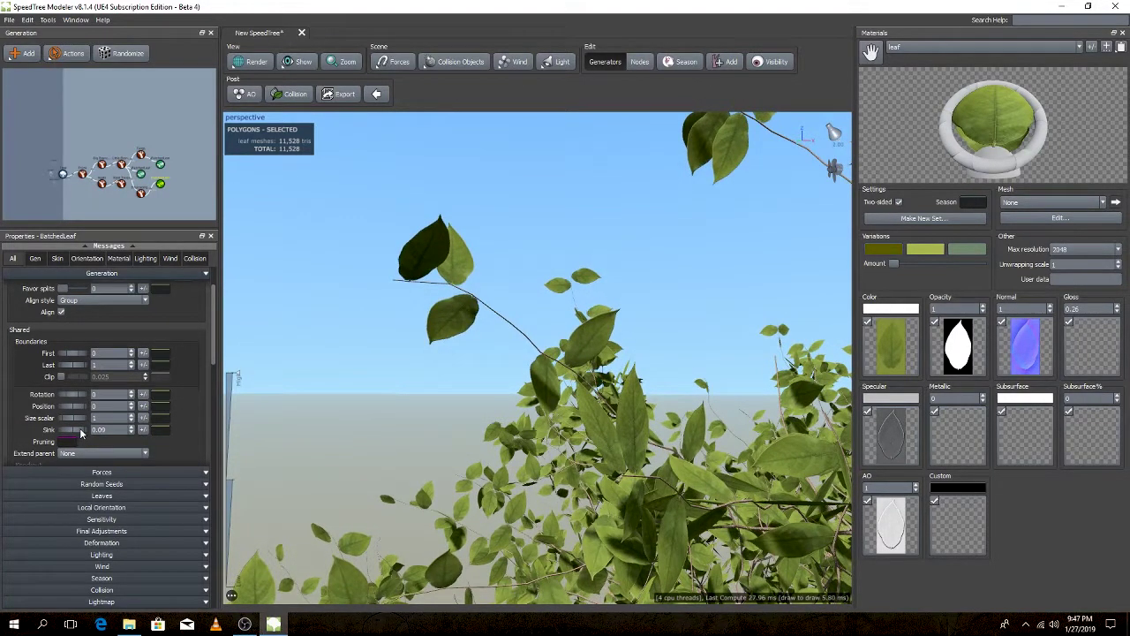
scroll(650, 425, up, 5)
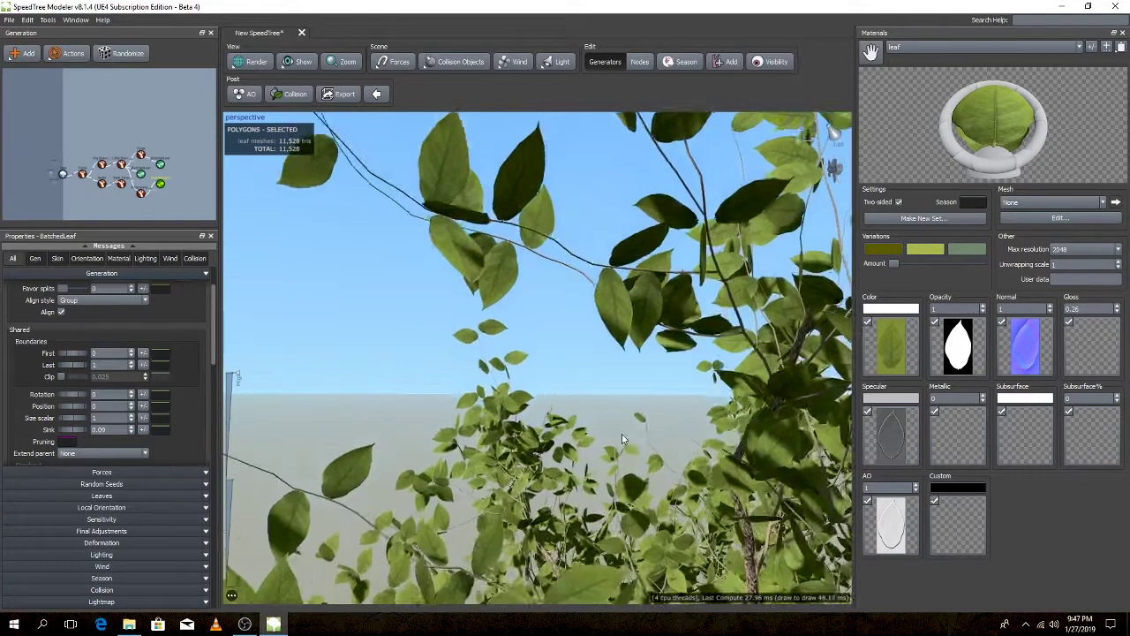
scroll(529, 406, down, 2)
scroll(574, 420, down, 1)
scroll(585, 425, down, 1)
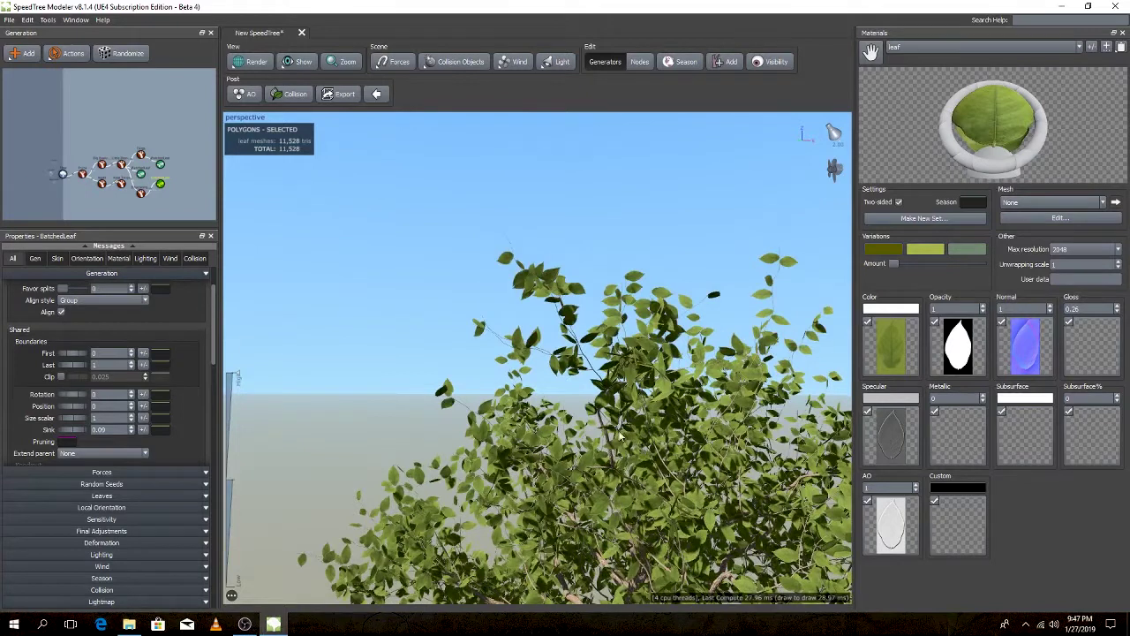
- Set the leaf start boundary First to about 0.38 and check the canopy close up
mouse_move(72, 354)
mouse_down()
mouse_move(106, 360)
mouse_move(91, 356)
mouse_up()
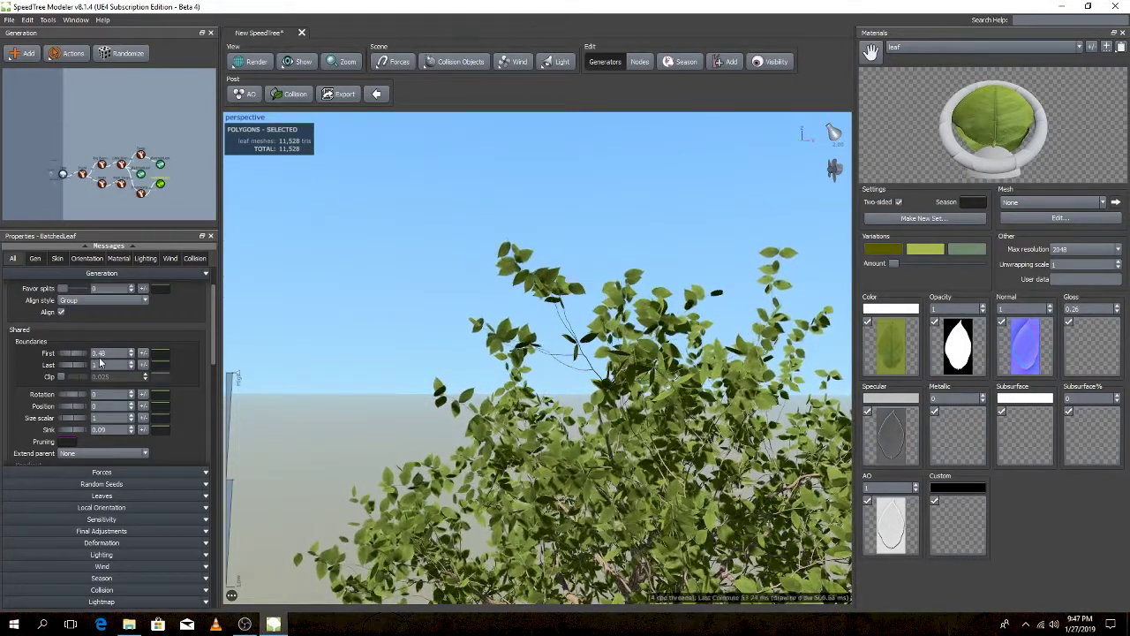
drag(91, 356, 81, 357)
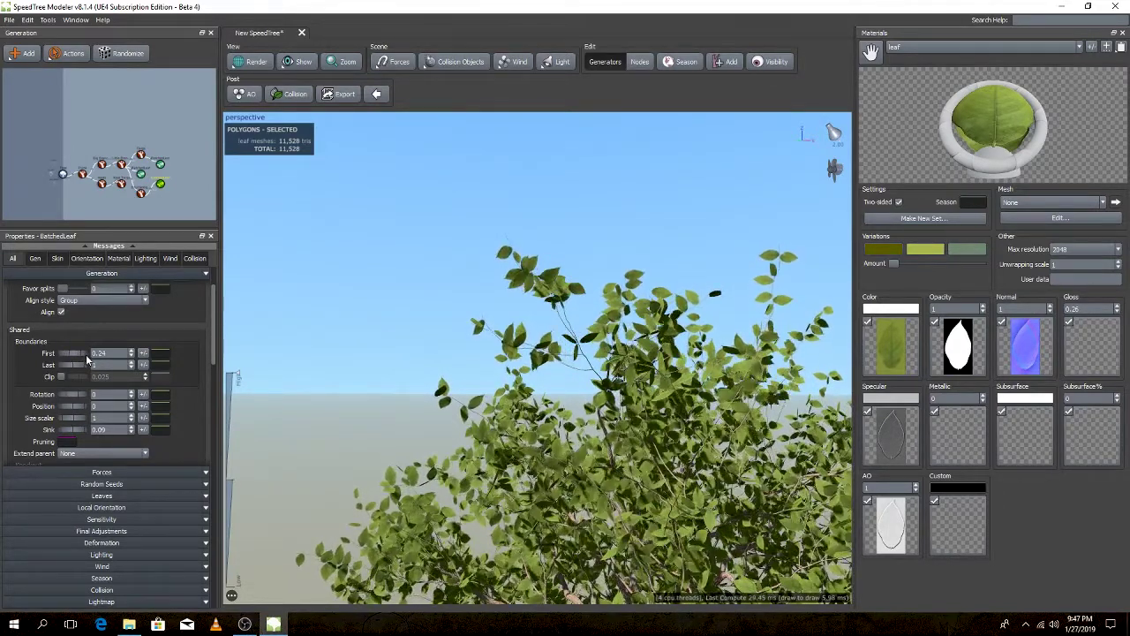
drag(81, 358, 108, 364)
middle_drag(466, 455, 452, 498)
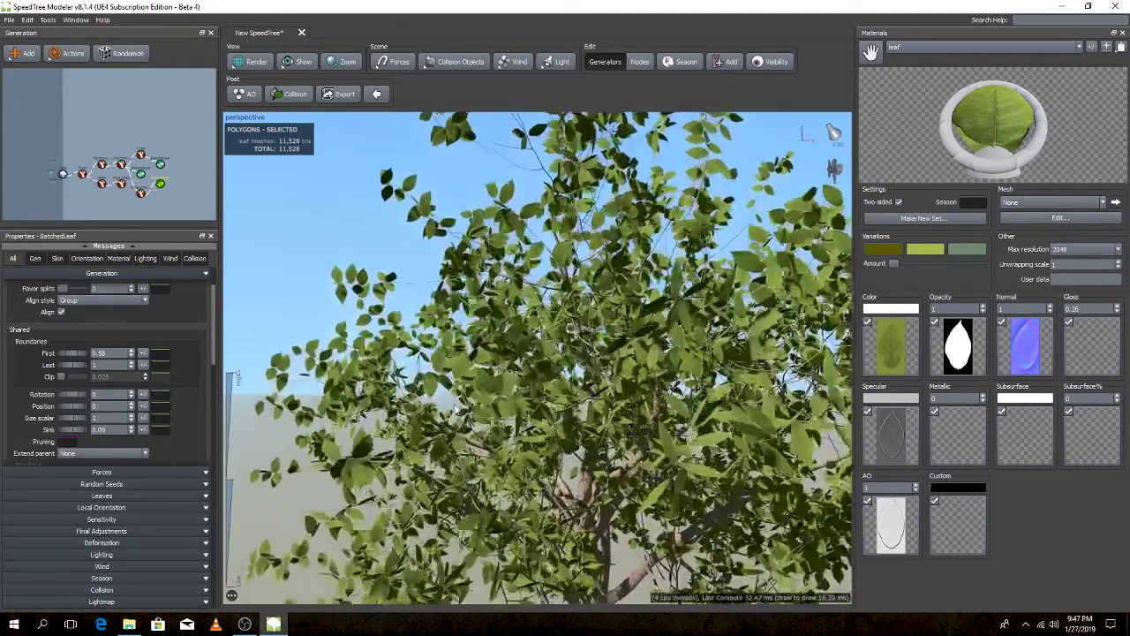
middle_drag(452, 499, 517, 476)
scroll(520, 467, up, 3)
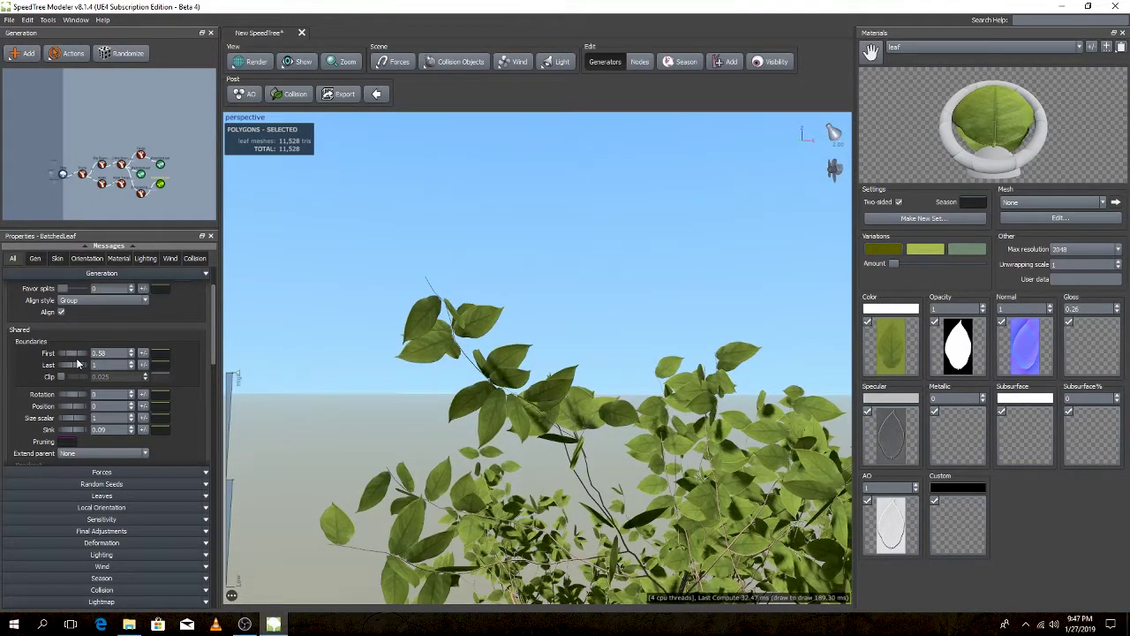
- Extend the leaf end boundary Last to 1.08 and inspect the result
drag(75, 367, 78, 364)
scroll(614, 481, down, 3)
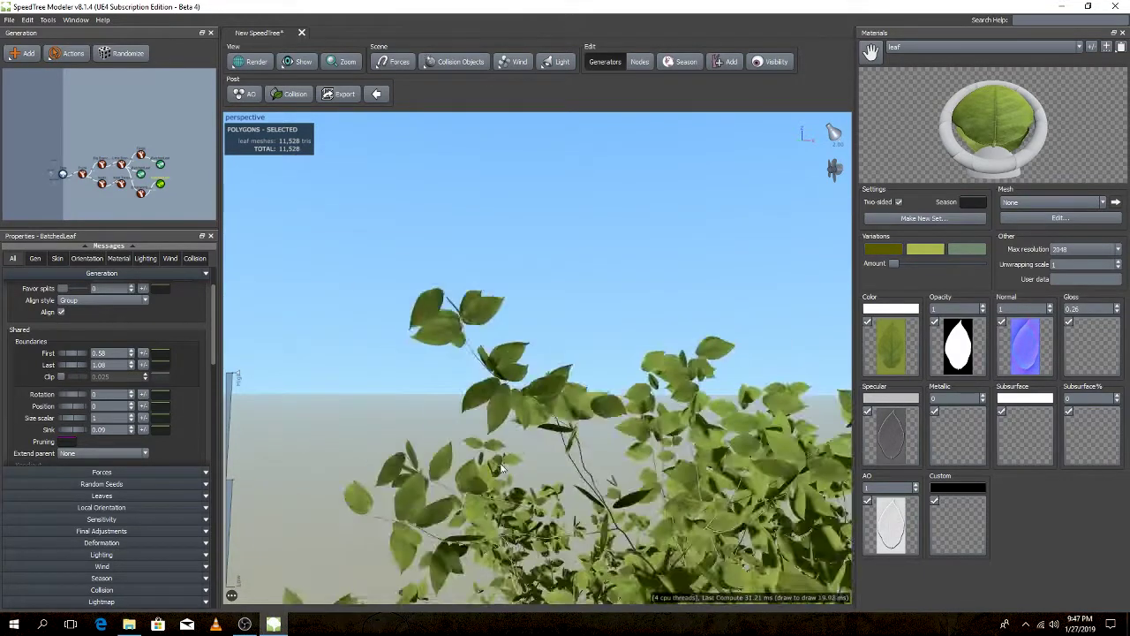
scroll(609, 467, down, 2)
scroll(609, 472, down, 2)
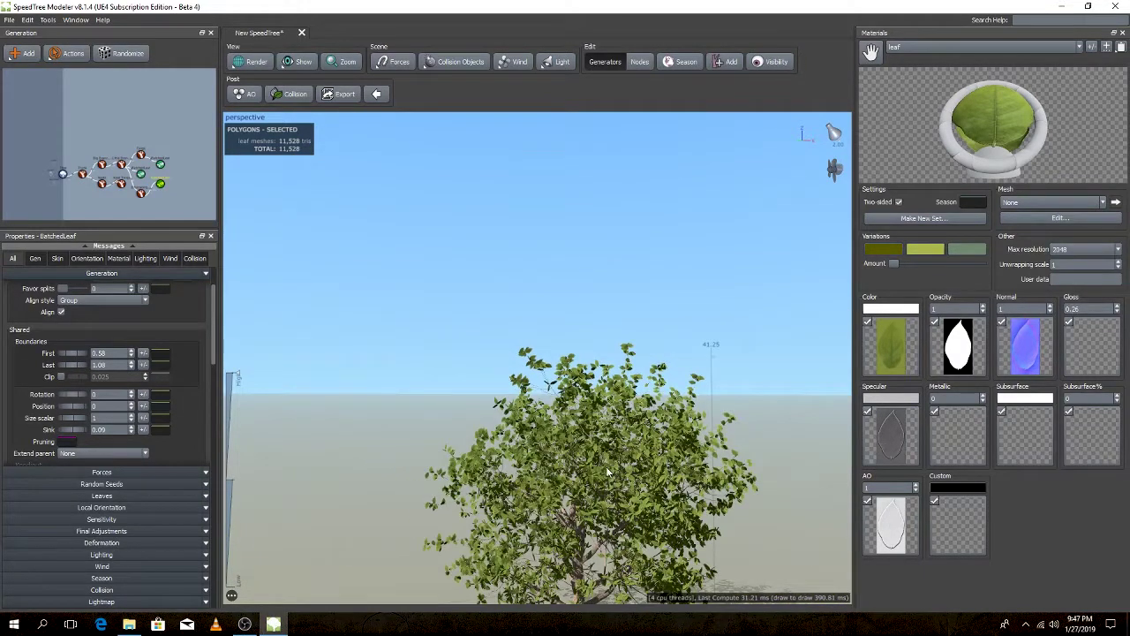
scroll(603, 464, down, 1)
scroll(601, 461, up, 4)
scroll(601, 460, up, 3)
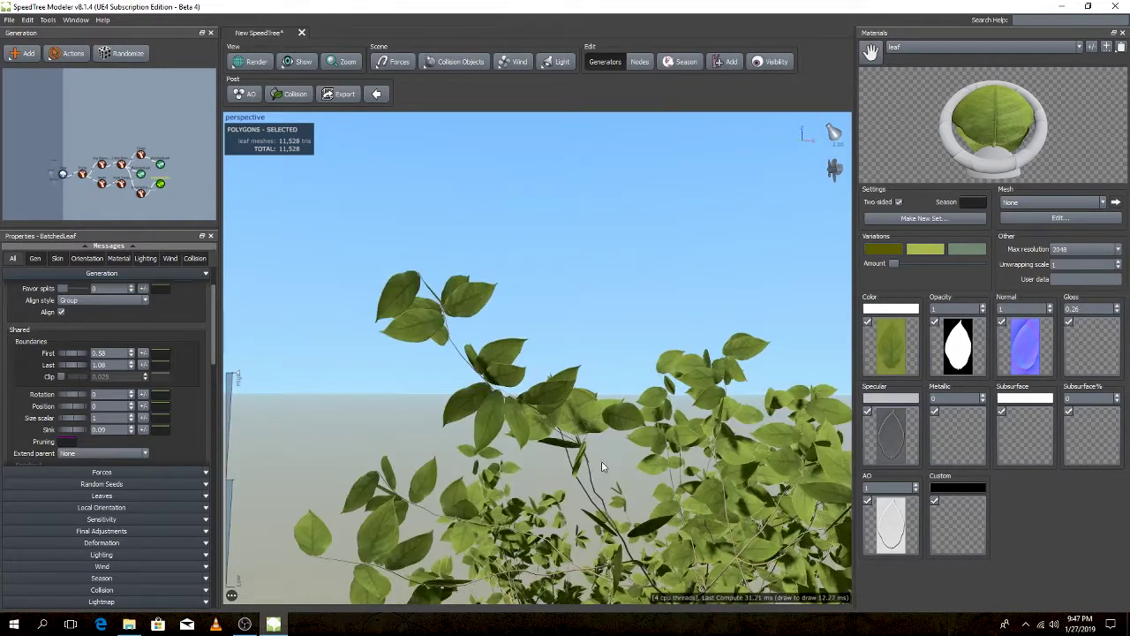
middle_drag(533, 446, 492, 432)
scroll(494, 431, up, 2)
scroll(496, 430, up, 2)
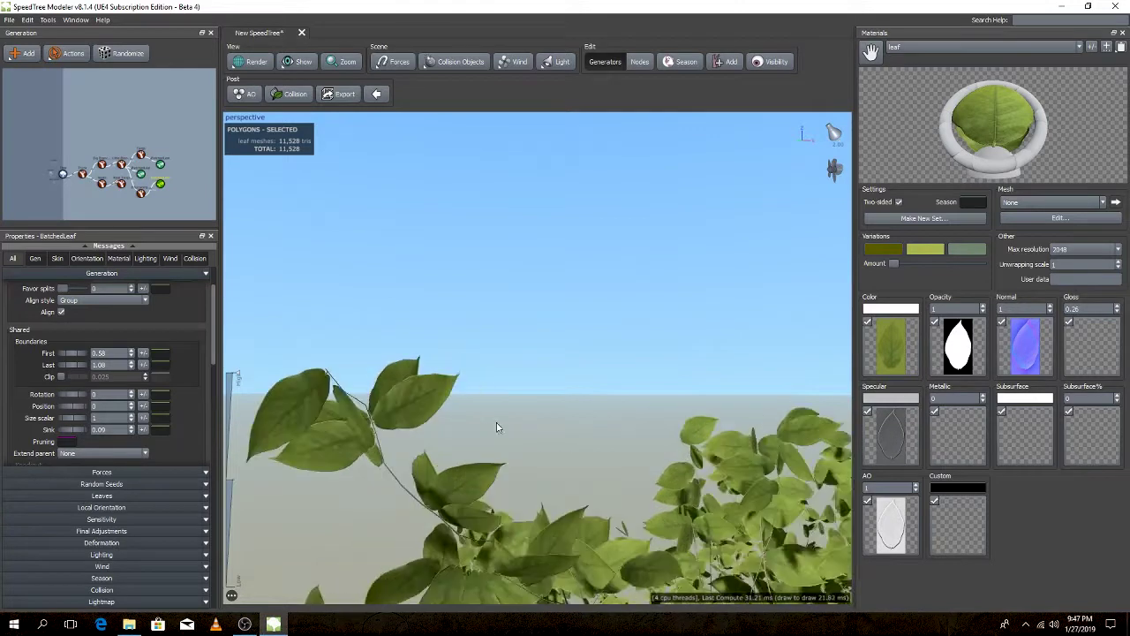
scroll(161, 444, up, 3)
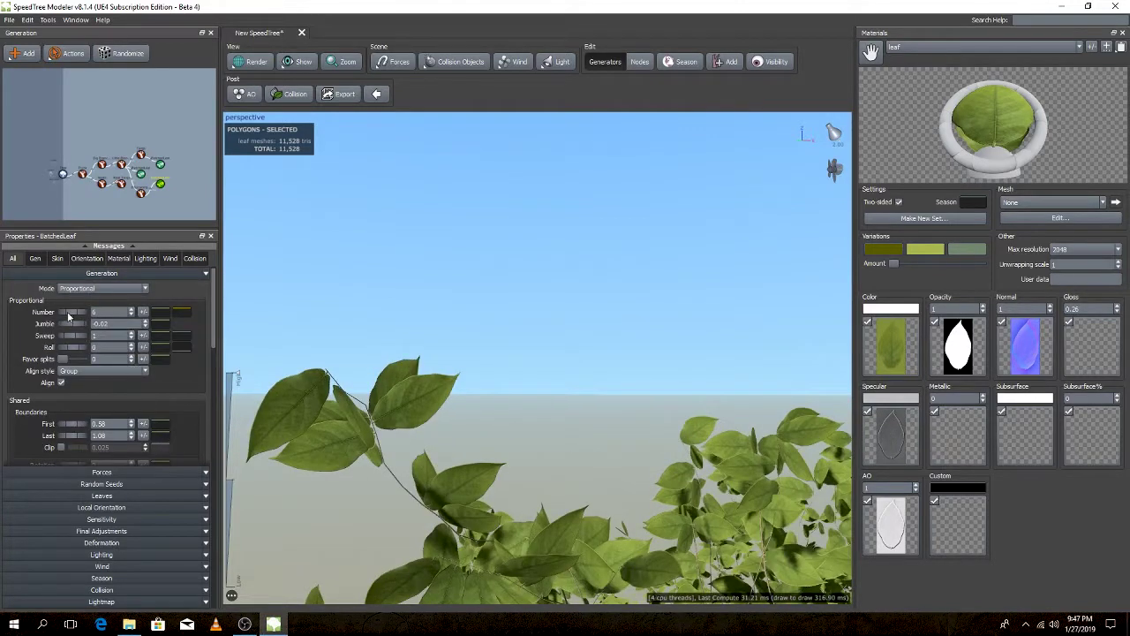
- Add slight leaf Jumble, a small negative Roll, and adjust Favor splits
drag(70, 326, 69, 338)
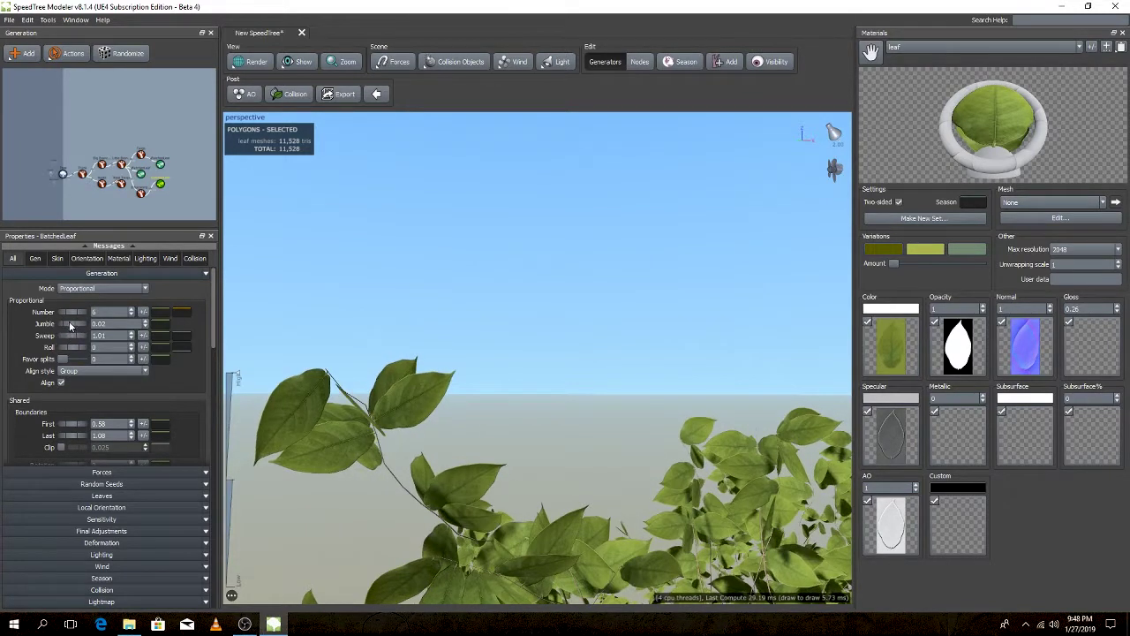
drag(71, 351, 66, 361)
mouse_move(70, 361)
mouse_down()
mouse_move(89, 365)
mouse_move(57, 362)
mouse_up()
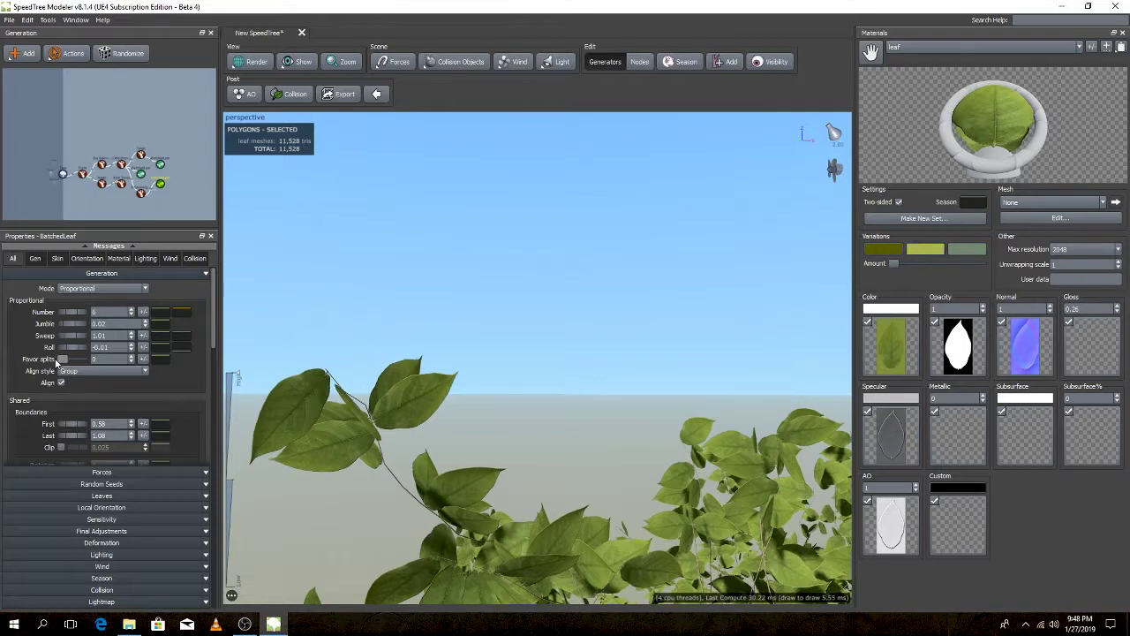
- Try the Individual leaf alignment style, then return to Group
click(89, 370)
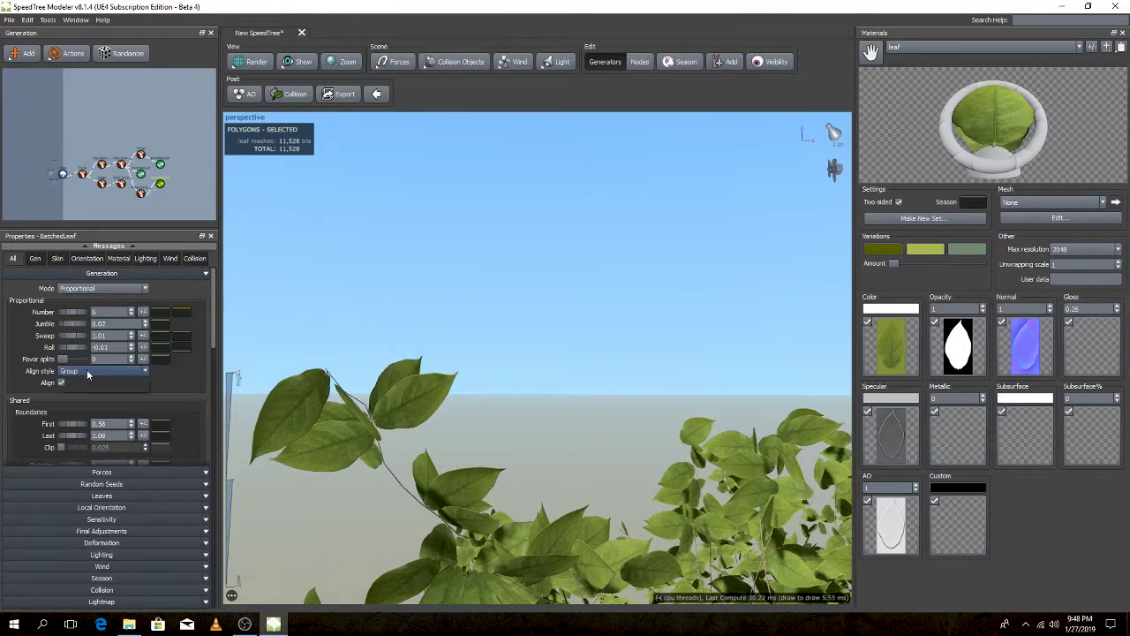
click(87, 381)
click(88, 371)
click(89, 376)
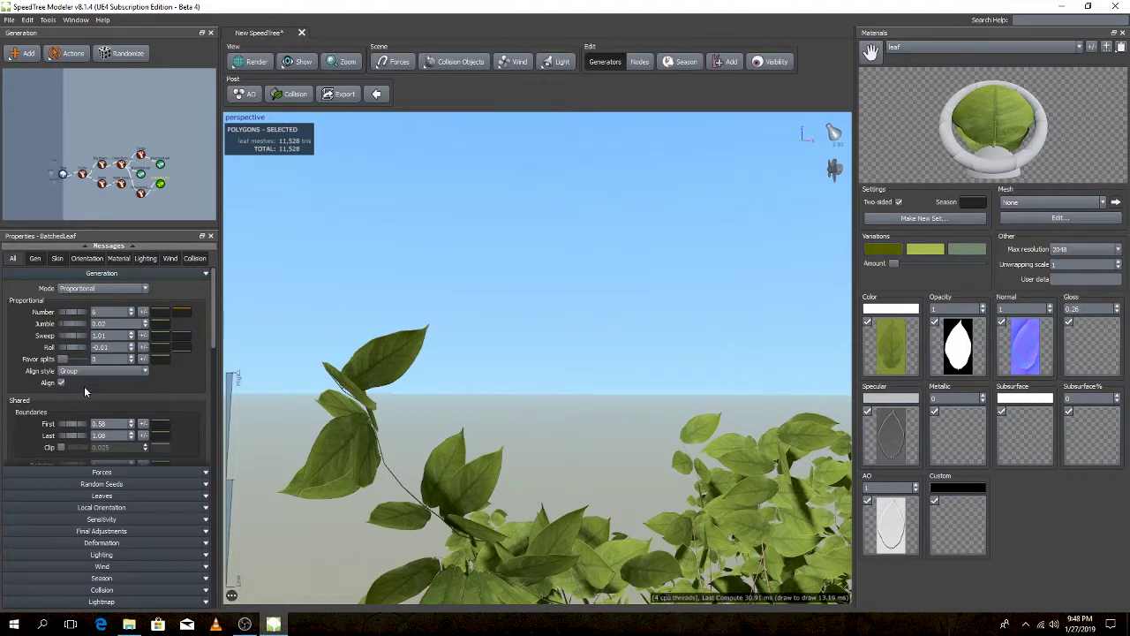
click(61, 383)
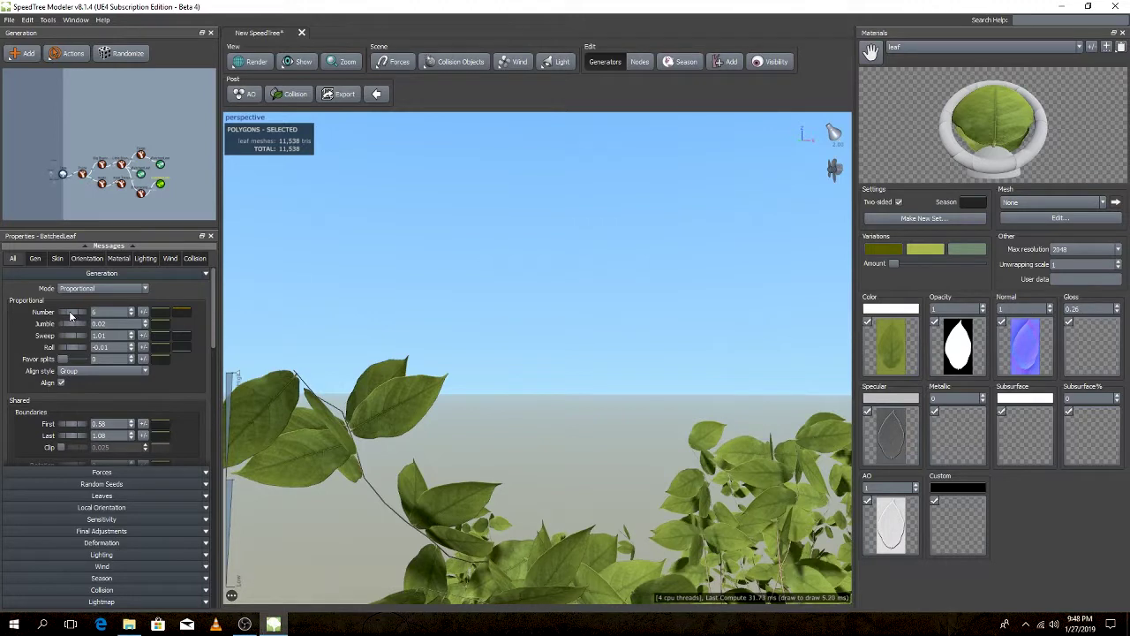
- Raise the leaf count to 7, then enter 6 to settle on six leaves
drag(71, 315, 85, 310)
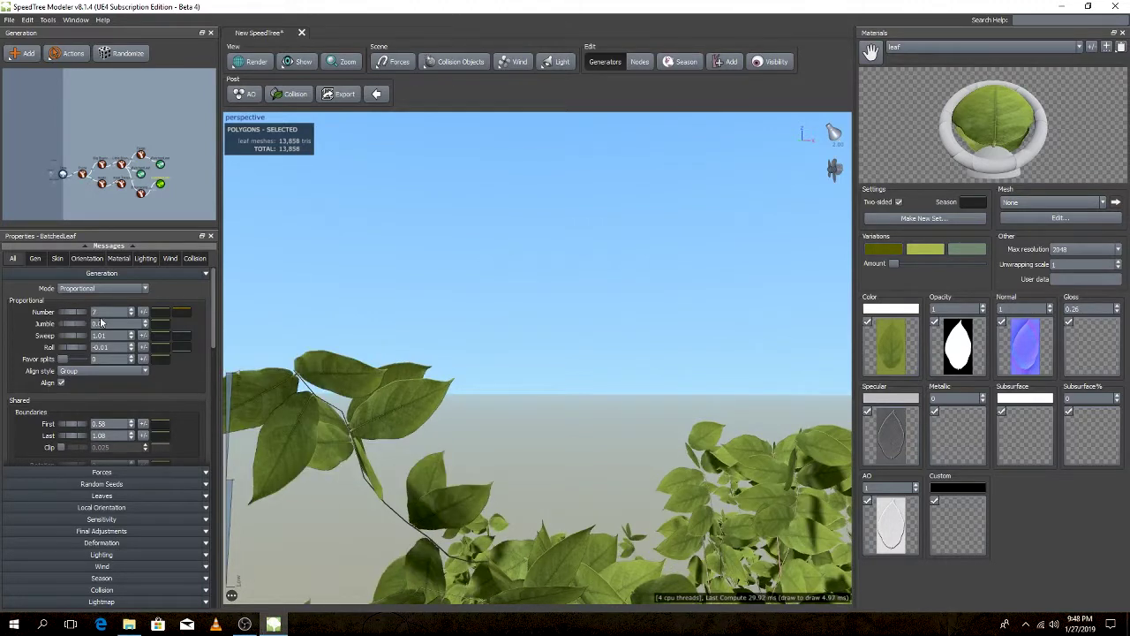
scroll(498, 444, down, 5)
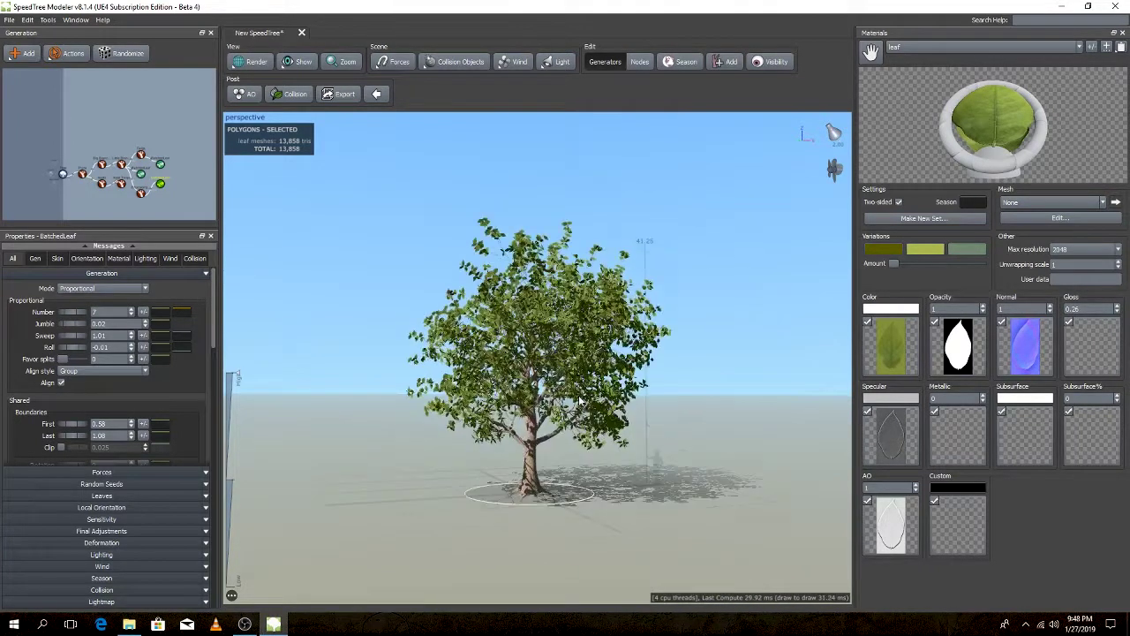
scroll(582, 410, up, 5)
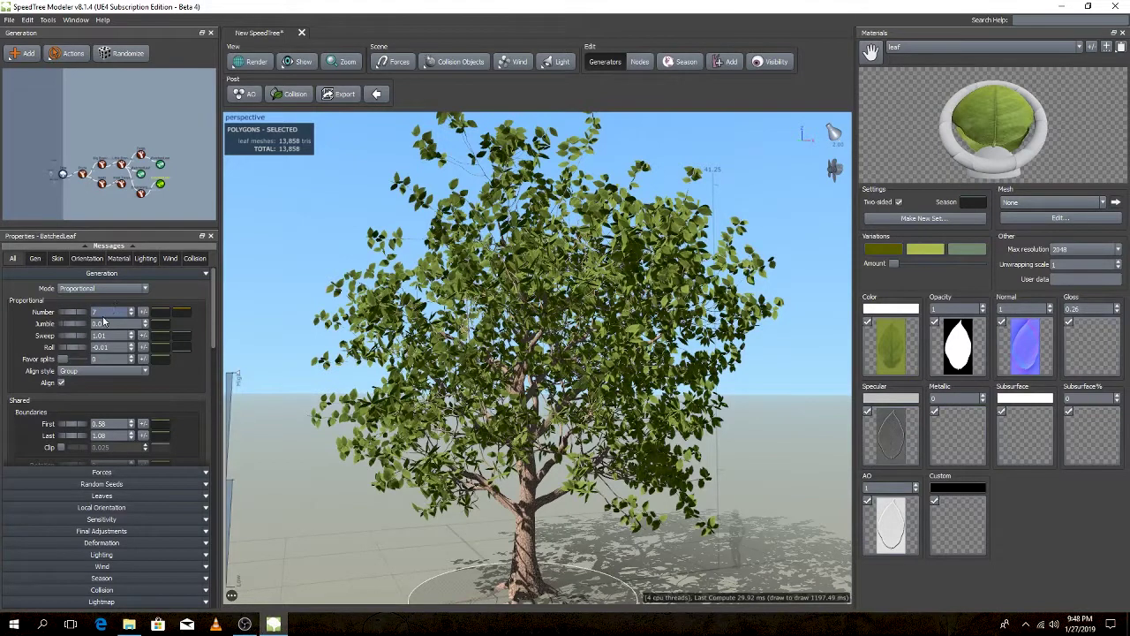
text(6)
key(Return)
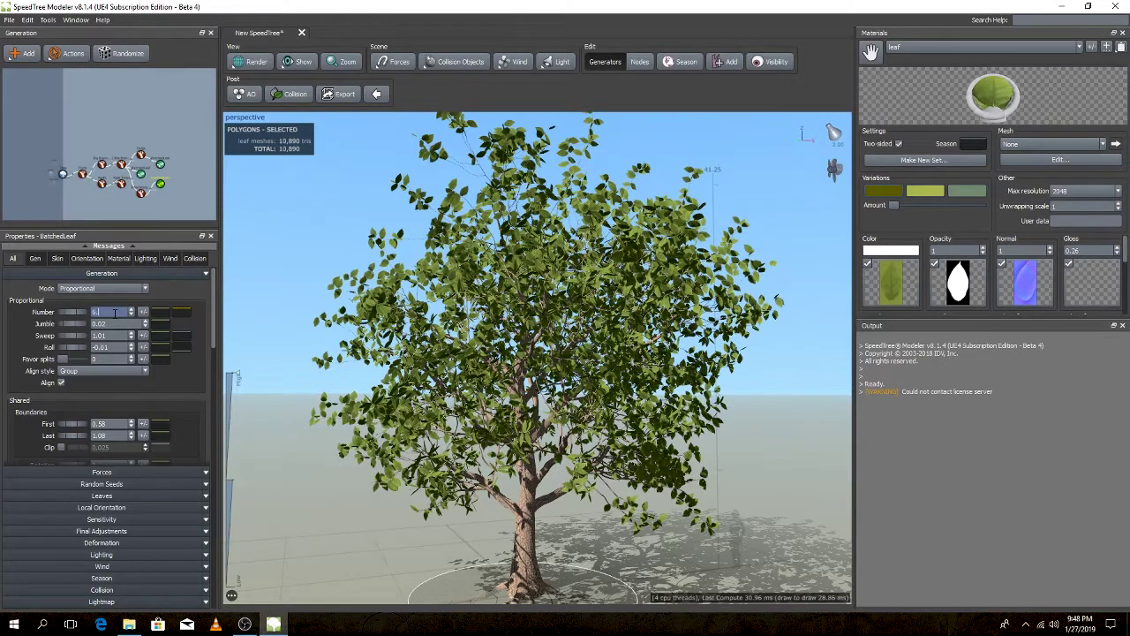
- Try raising leaf Jumble to about 0.31, then revert it to 0.02
scroll(484, 364, up, 2)
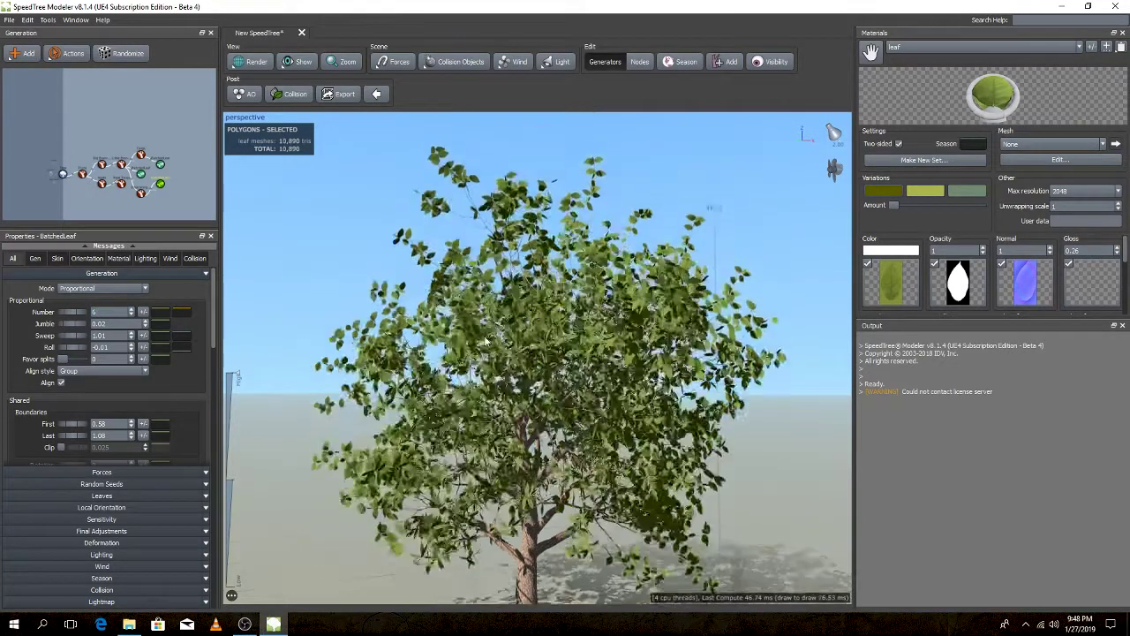
scroll(484, 365, up, 2)
scroll(484, 364, down, 5)
scroll(487, 357, up, 8)
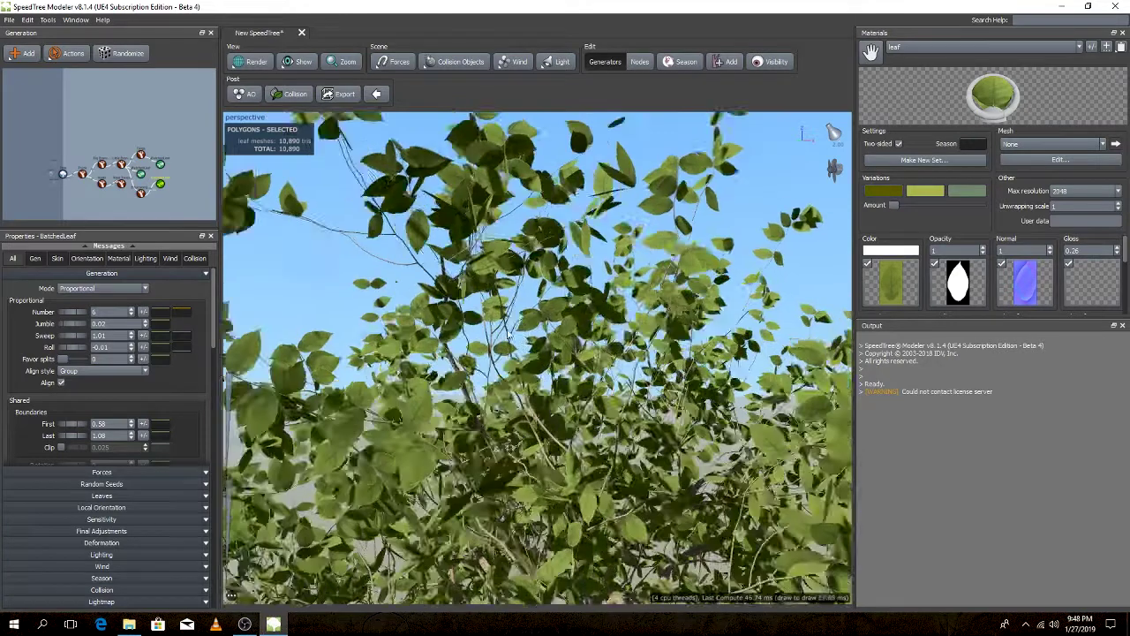
scroll(529, 342, up, 5)
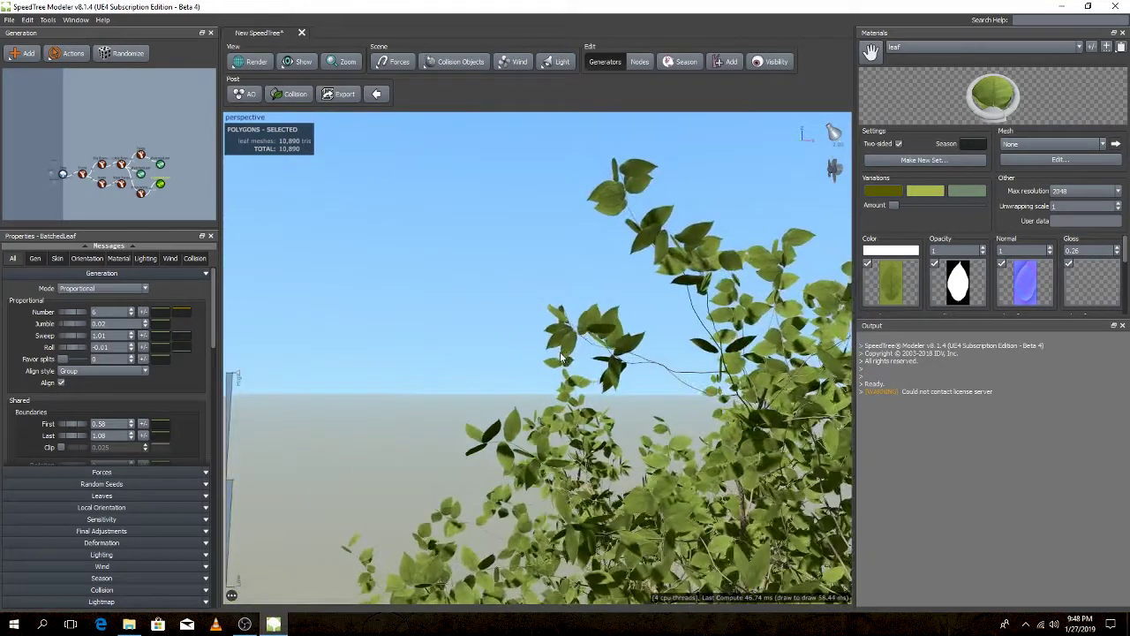
scroll(554, 364, up, 3)
scroll(540, 377, up, 2)
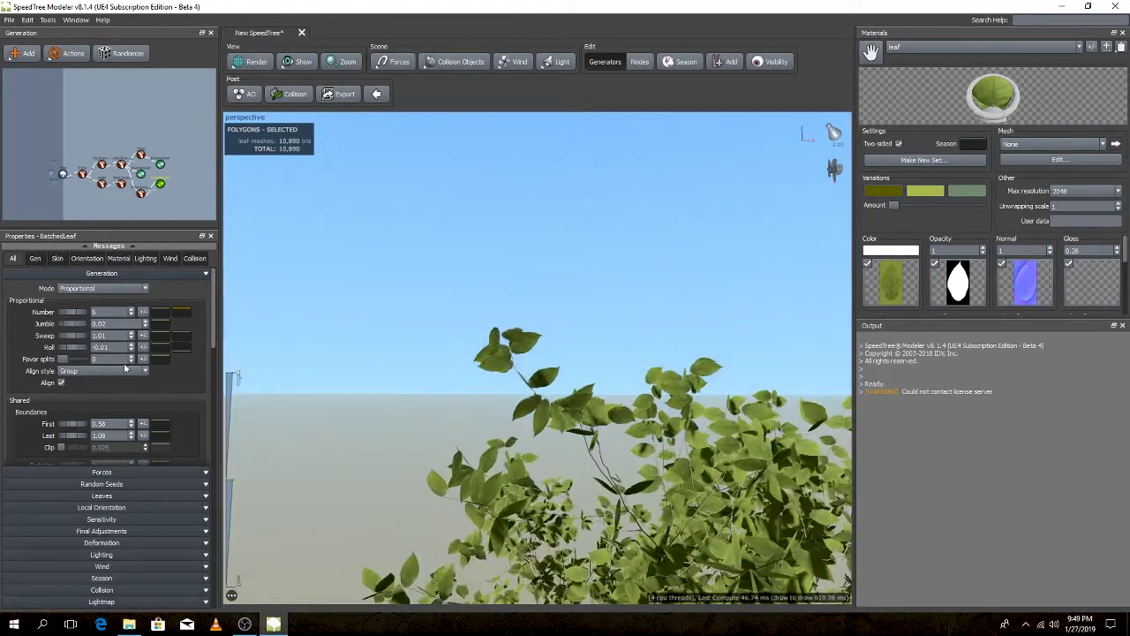
mouse_move(64, 325)
mouse_down()
mouse_move(39, 326)
mouse_move(55, 324)
mouse_up()
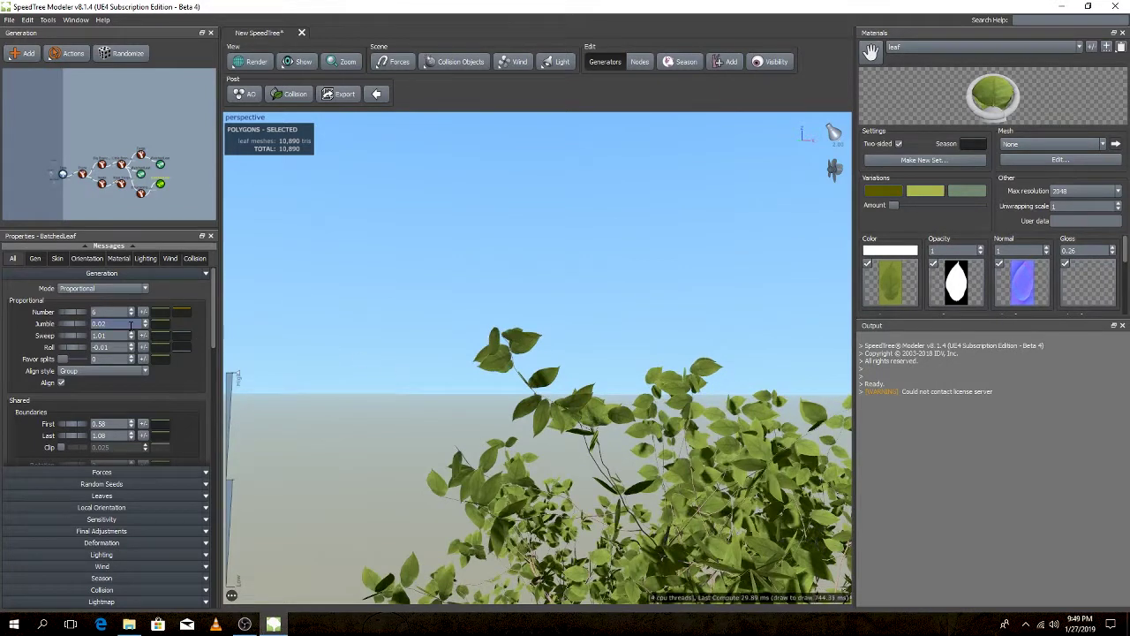
drag(73, 329, 138, 335)
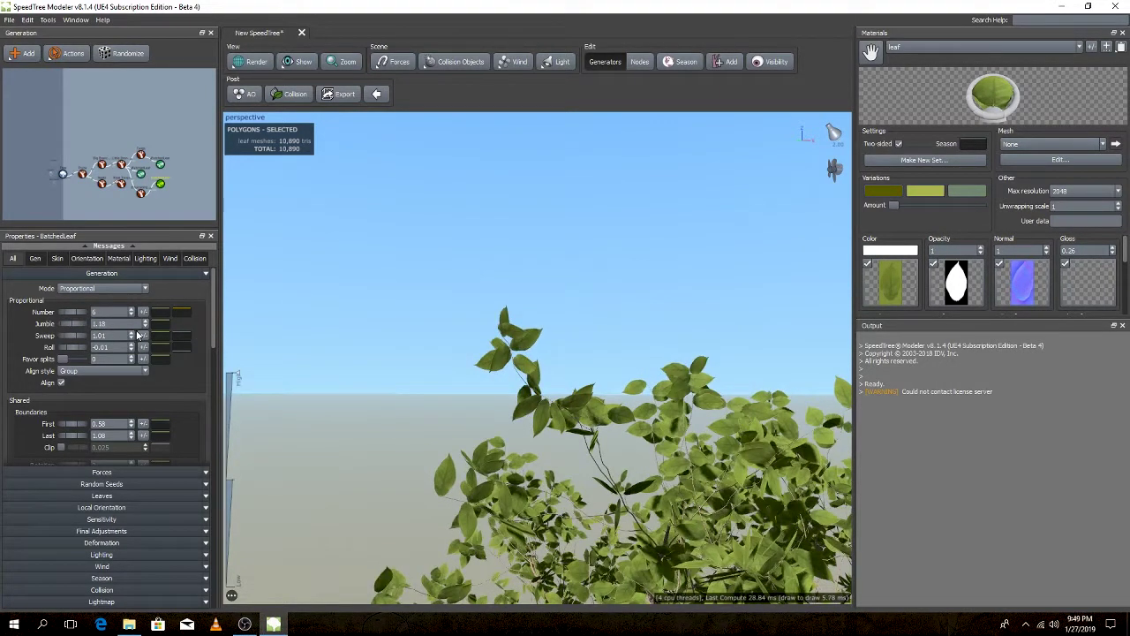
drag(488, 444, 598, 404)
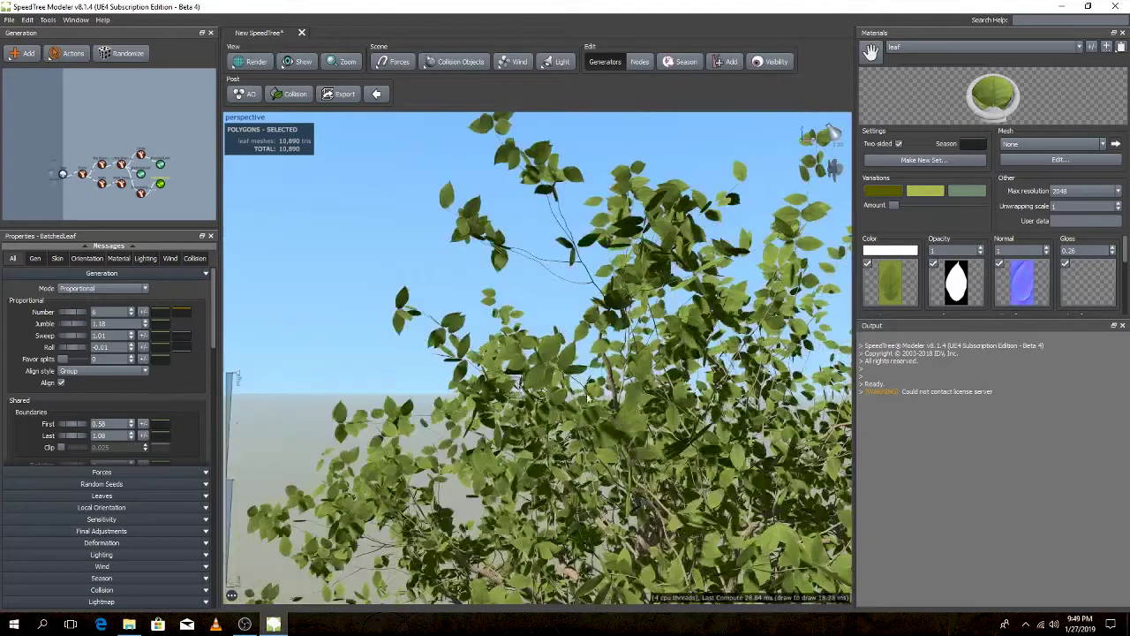
key(ctrl+z)
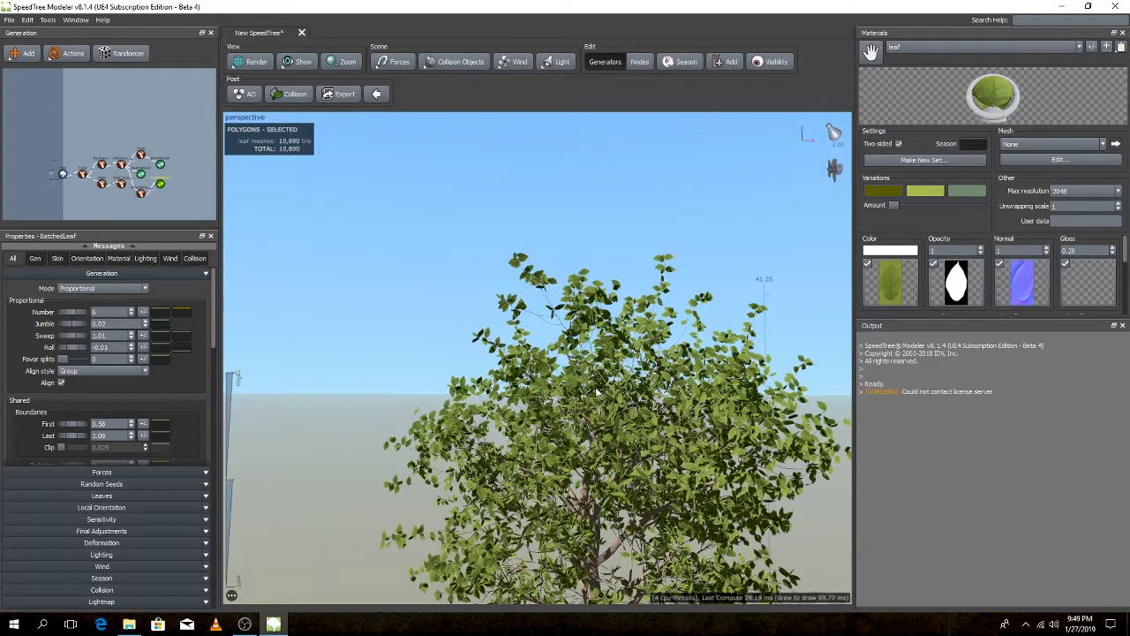
scroll(618, 403, down, 5)
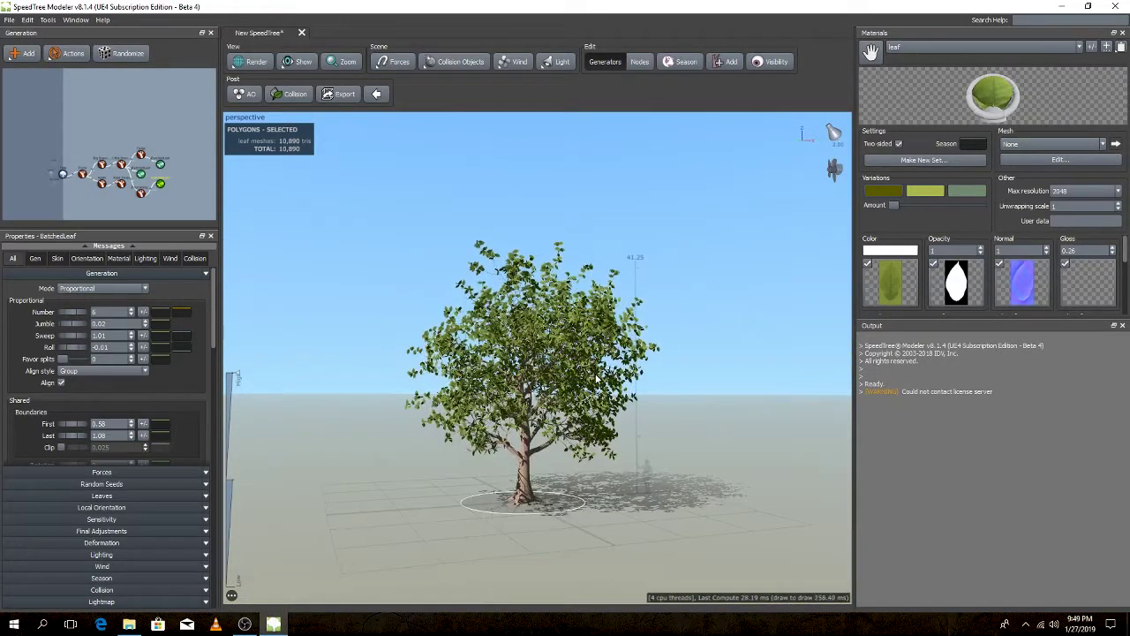
scroll(629, 390, down, 2)
scroll(628, 390, up, 2)
scroll(628, 390, up, 5)
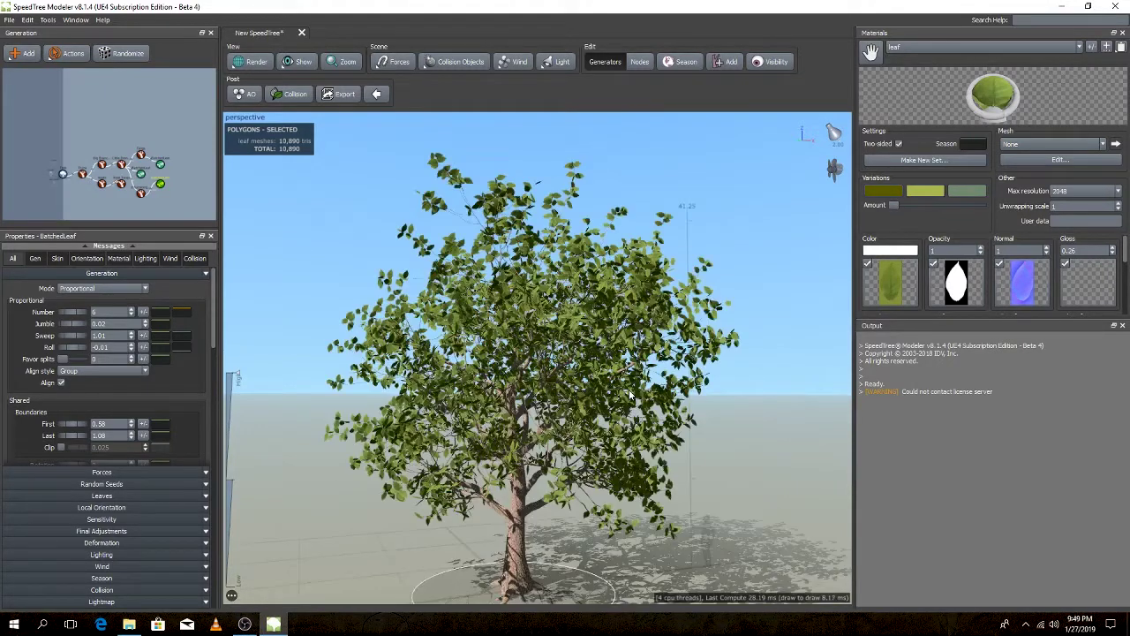
- Preview the tree swaying in the wind while orbiting, then switch wind off
click(516, 63)
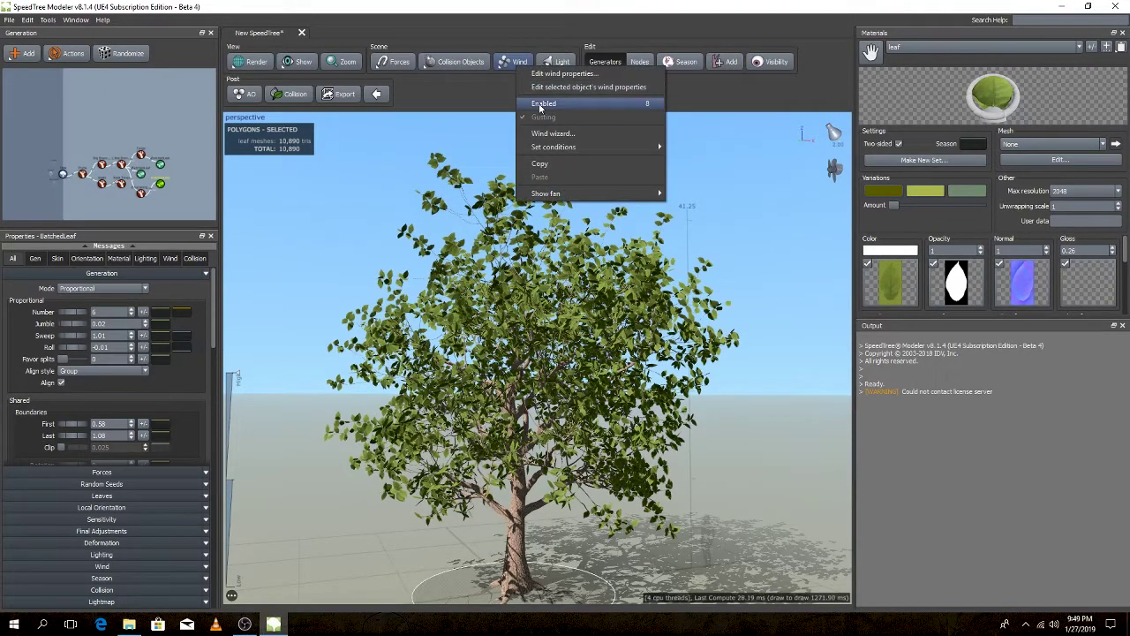
click(540, 107)
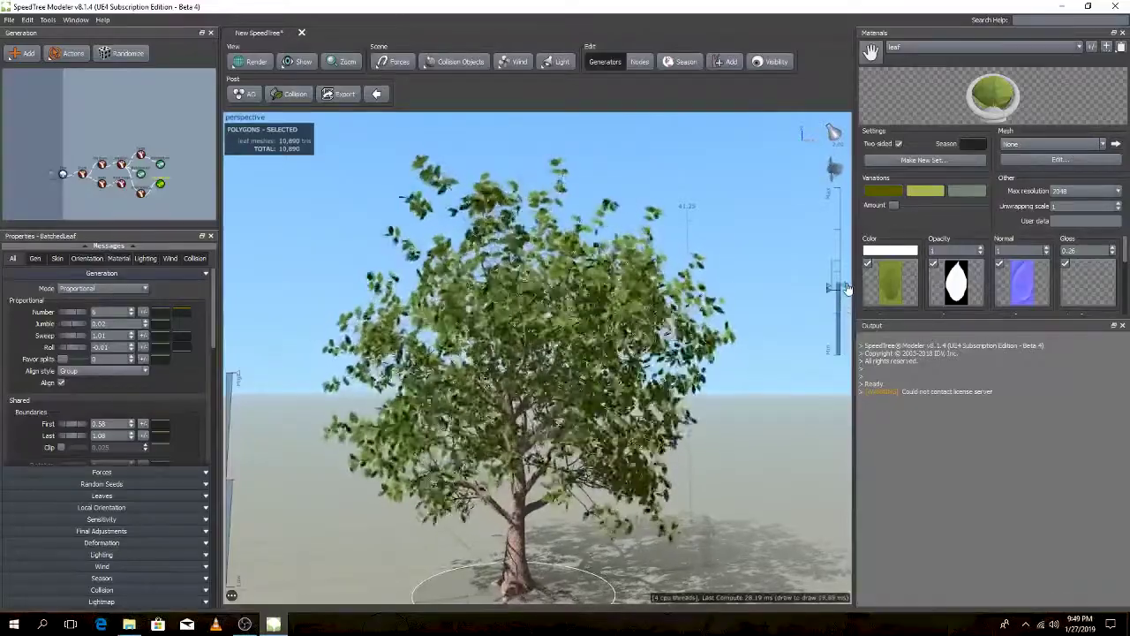
mouse_move(845, 289)
mouse_down()
mouse_move(639, 310)
mouse_move(672, 350)
mouse_move(830, 292)
mouse_up()
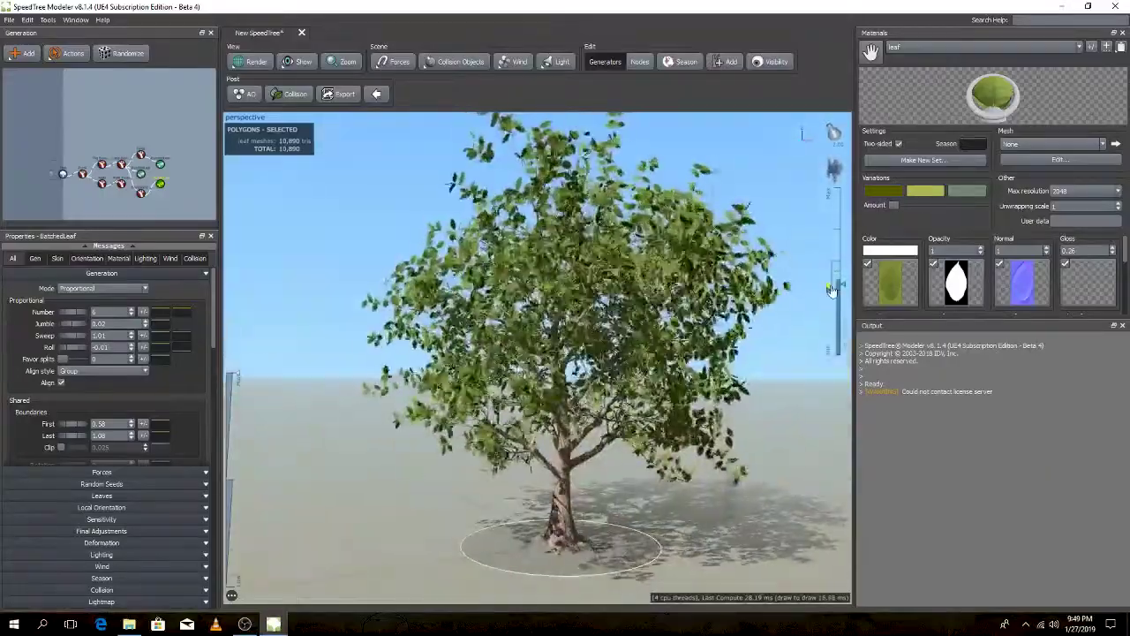
mouse_move(830, 292)
mouse_down()
mouse_move(699, 324)
mouse_move(688, 305)
mouse_up()
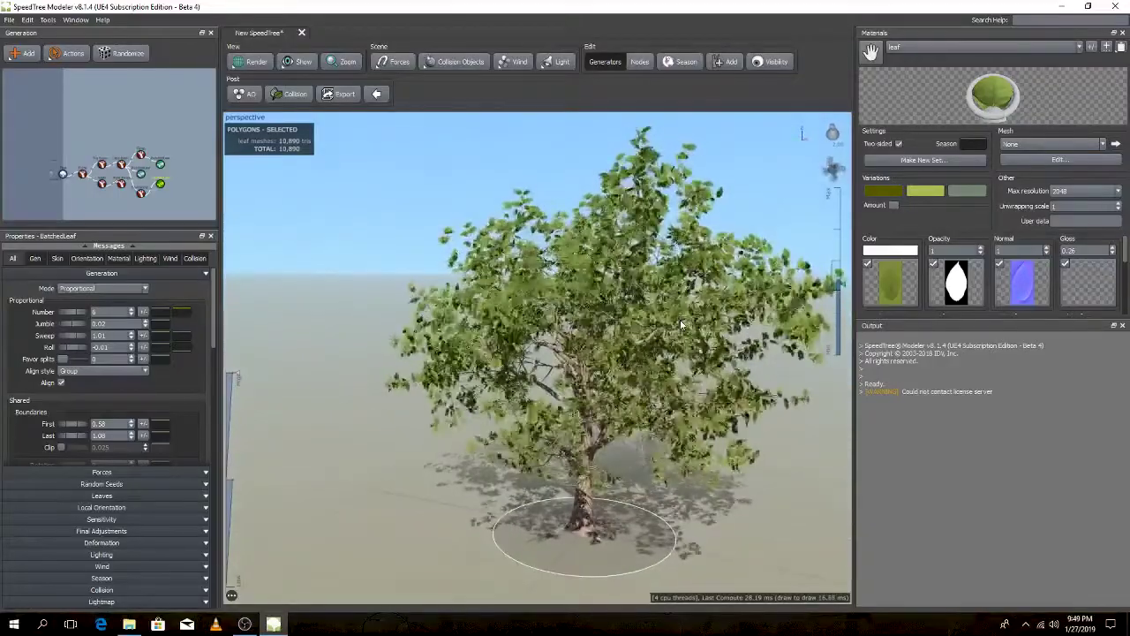
click(516, 61)
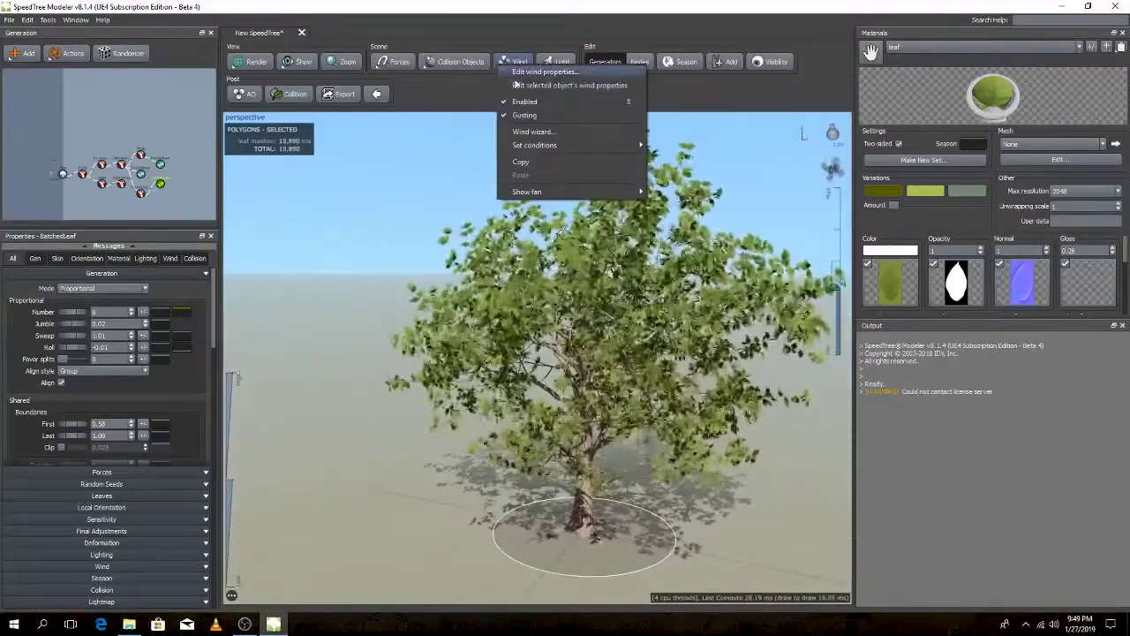
click(532, 103)
- Choose an ambient occlusion quality from the Light menu
click(558, 61)
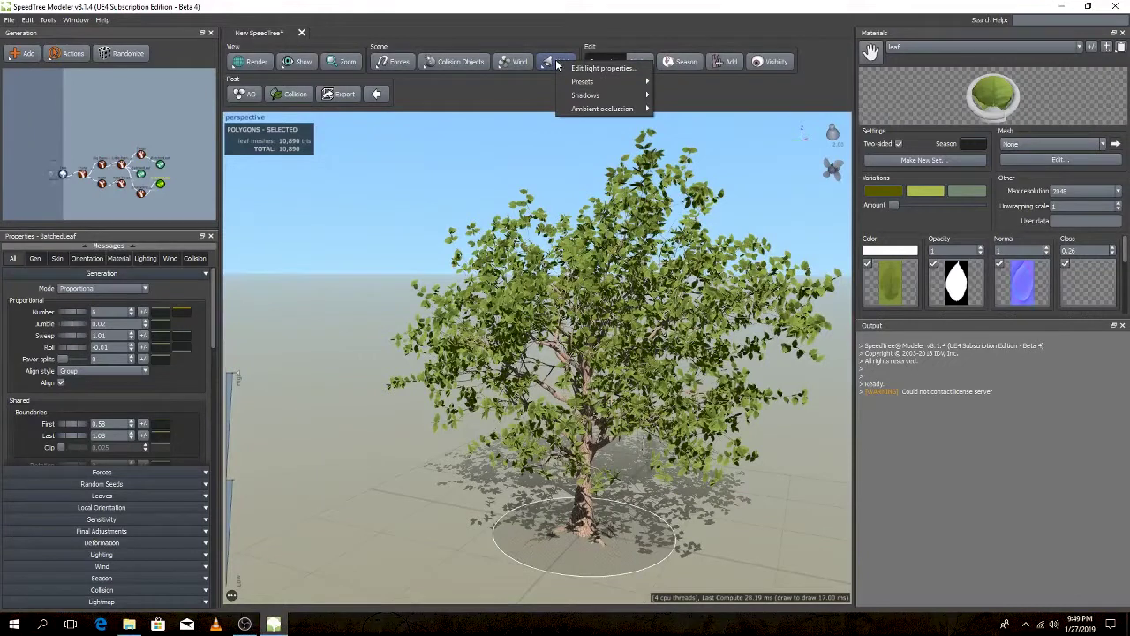
mouse_move(586, 95)
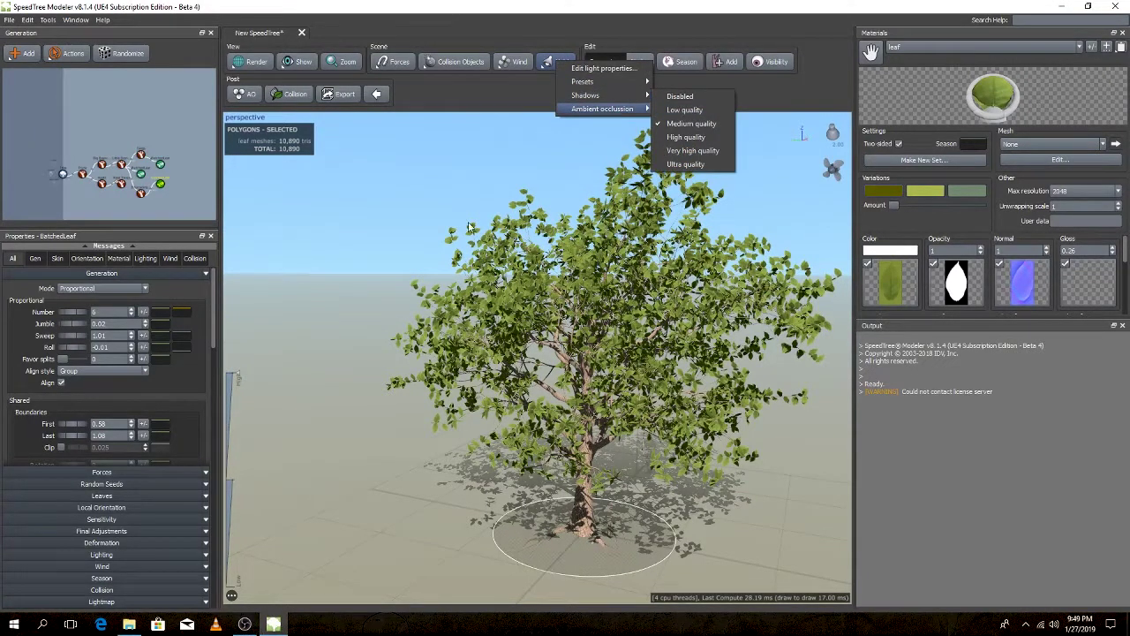
click(685, 110)
scroll(642, 289, up, 2)
scroll(642, 289, down, 3)
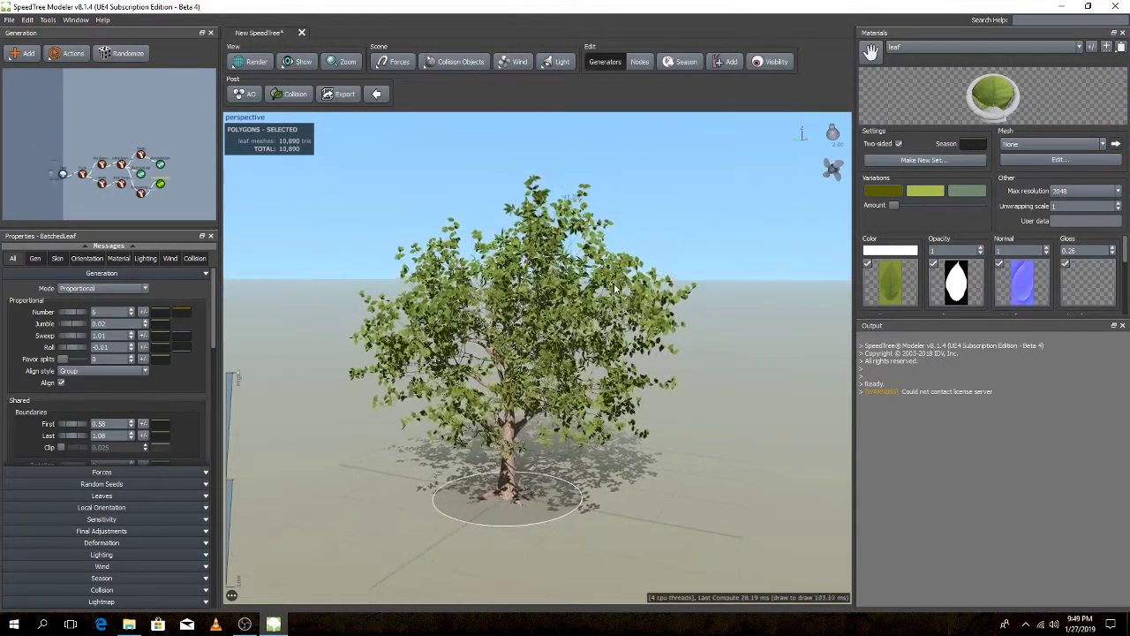
- Start an Unreal Engine 4 export saved under the name MyTree
click(9, 20)
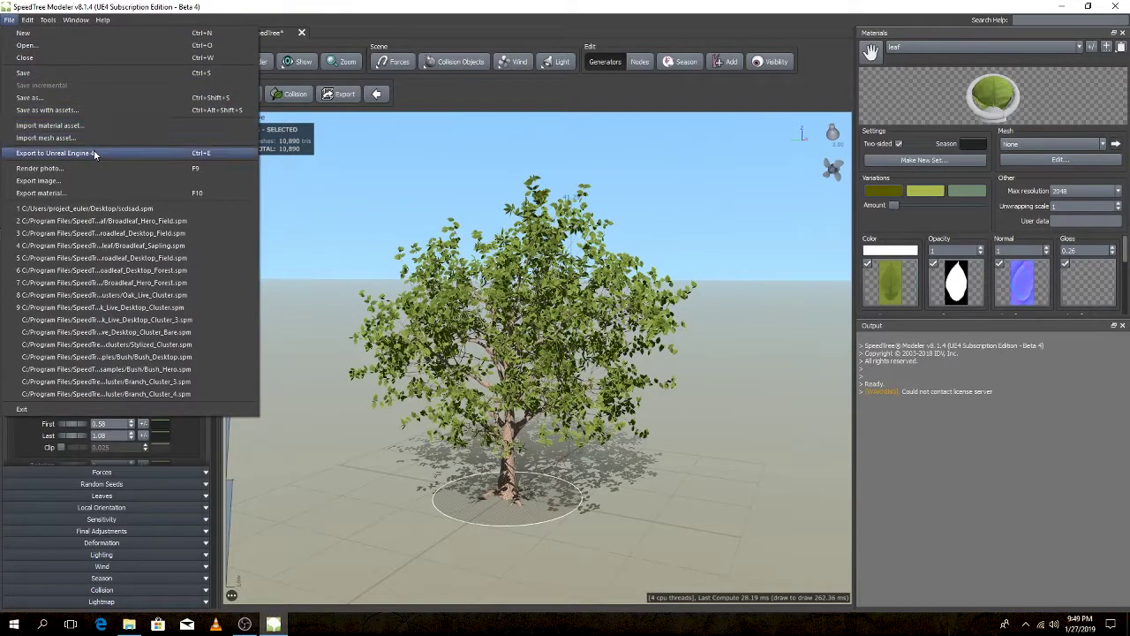
click(93, 153)
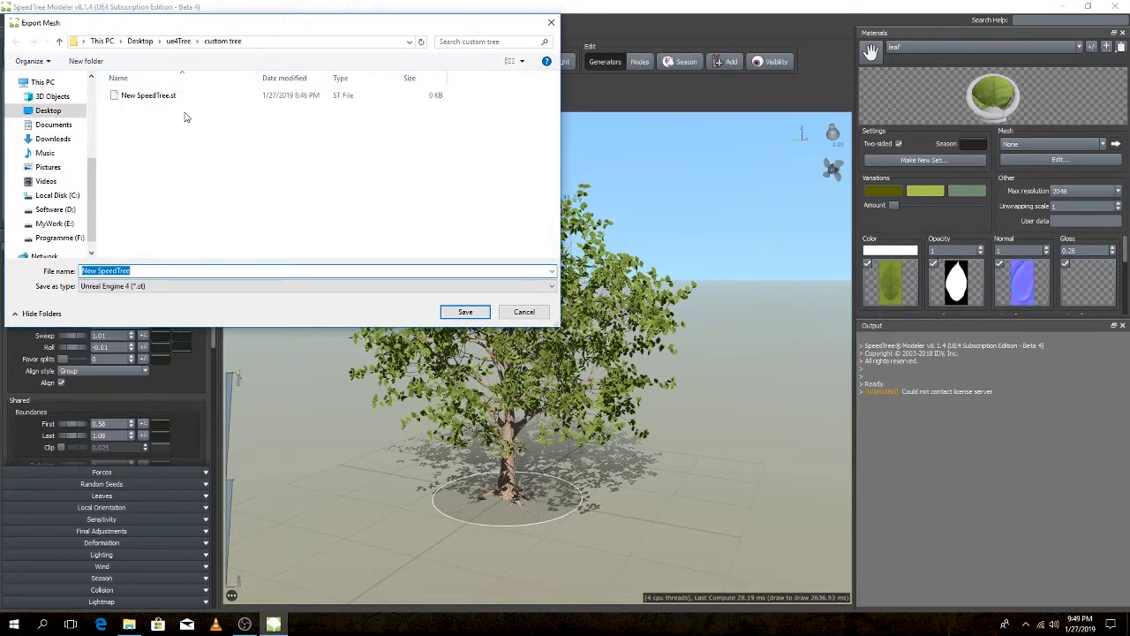
click(180, 97)
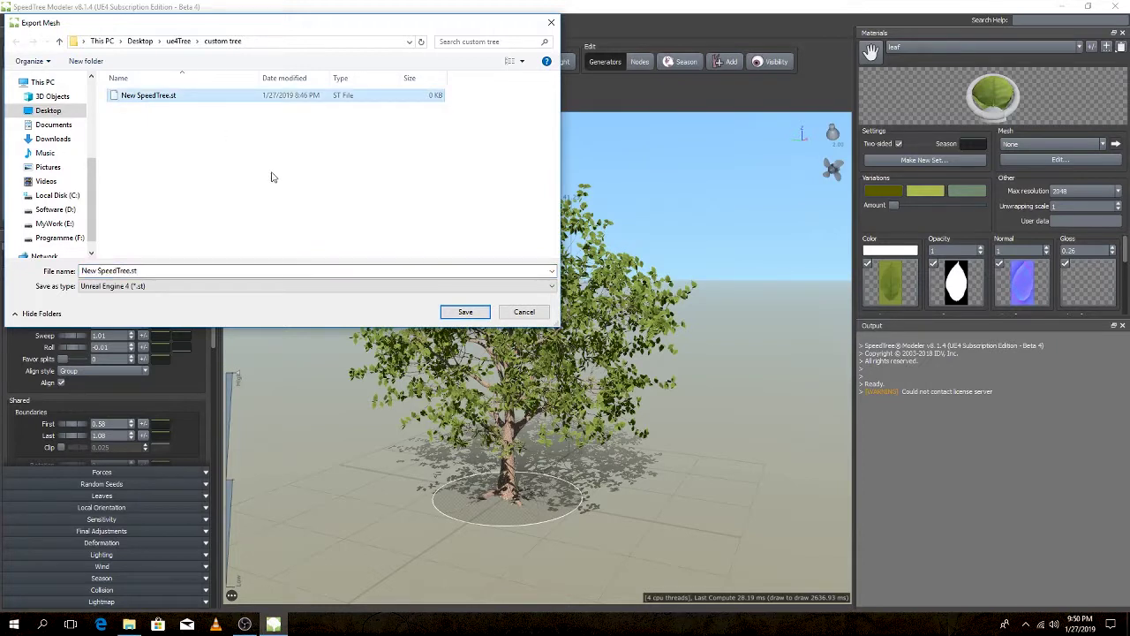
triple_click(166, 270)
text(MyTree)
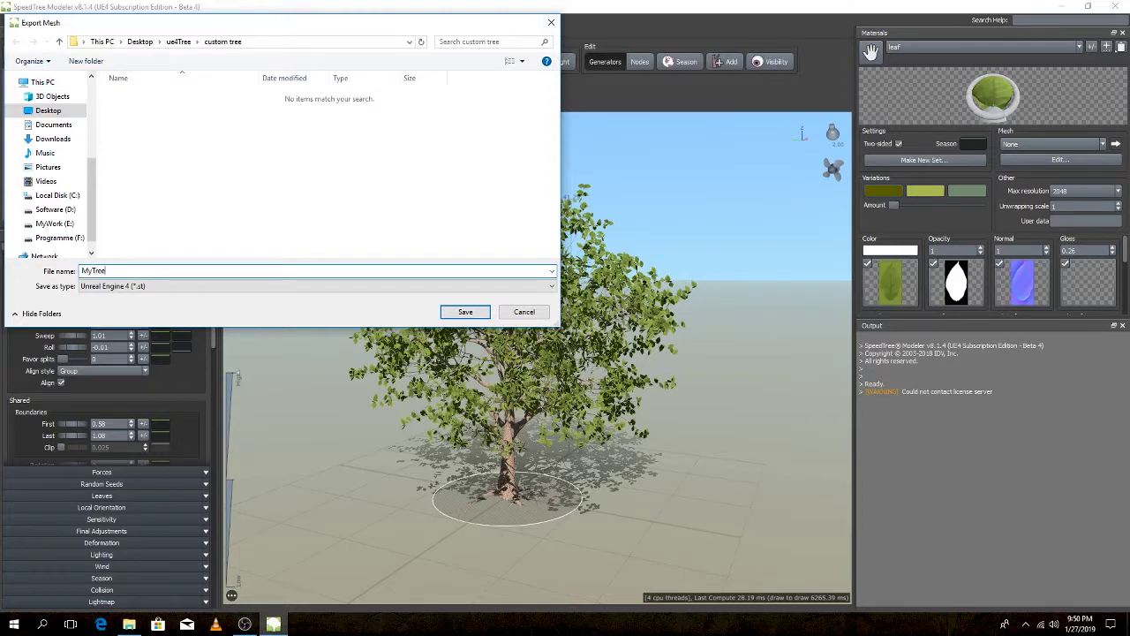
key(Return)
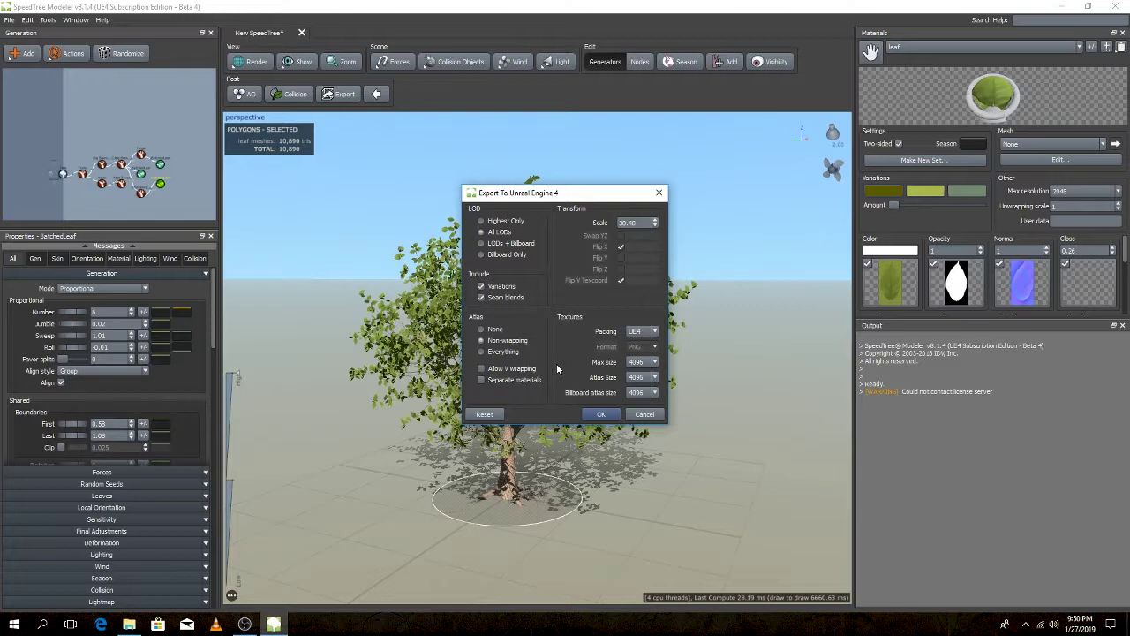
- Reset export settings to defaults and set Max, Atlas and Billboard atlas sizes to 4096
click(487, 415)
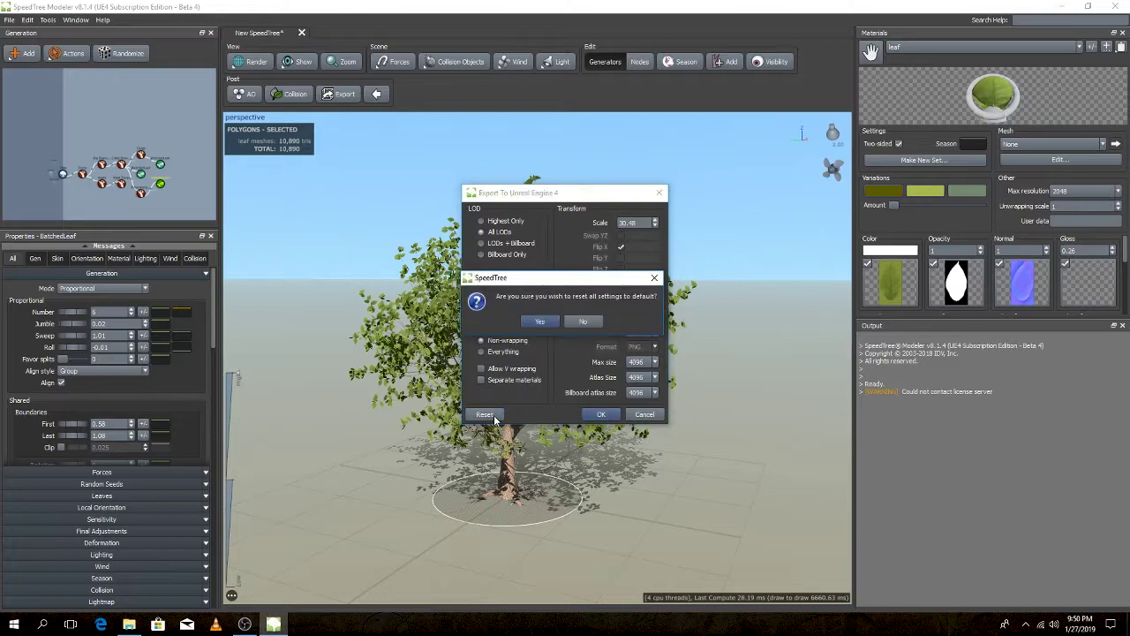
click(540, 324)
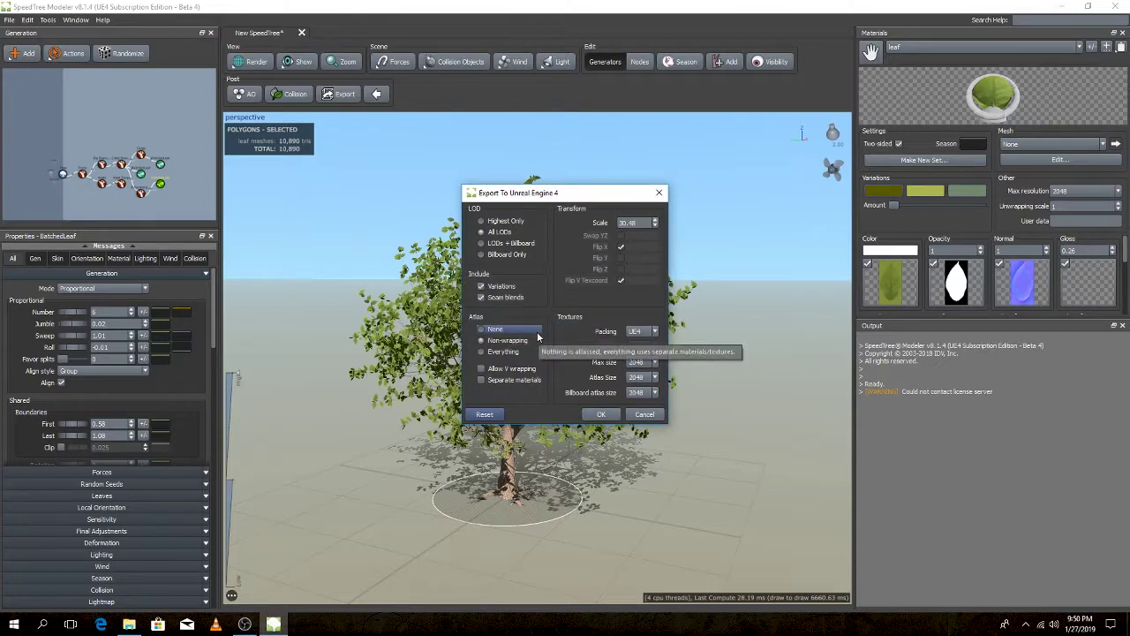
click(643, 364)
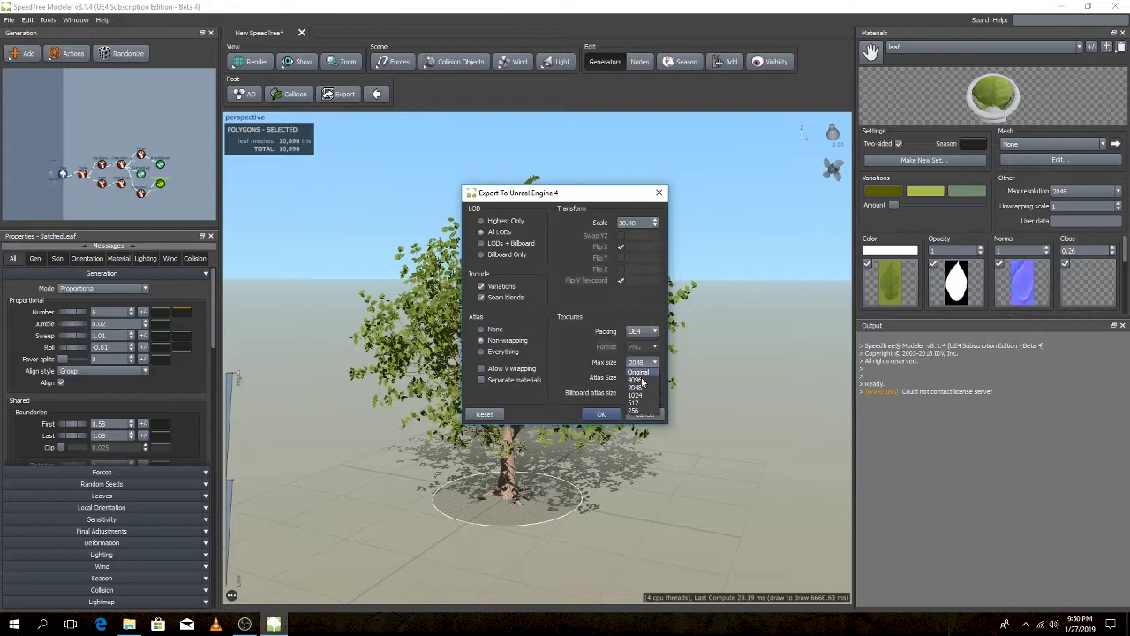
click(643, 379)
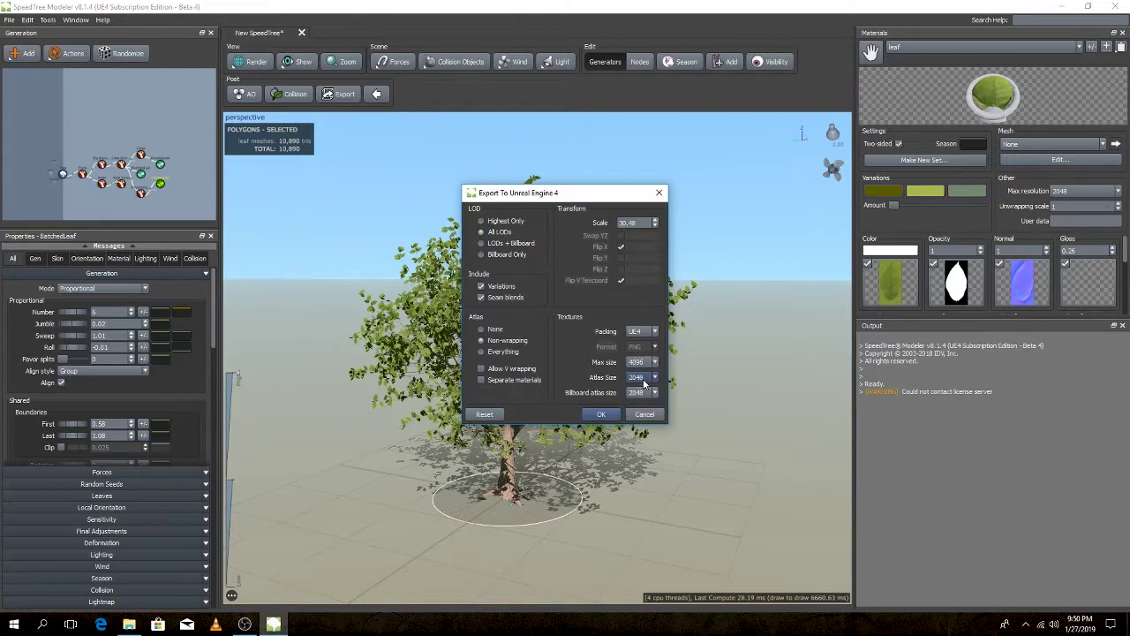
click(643, 362)
click(639, 372)
click(649, 365)
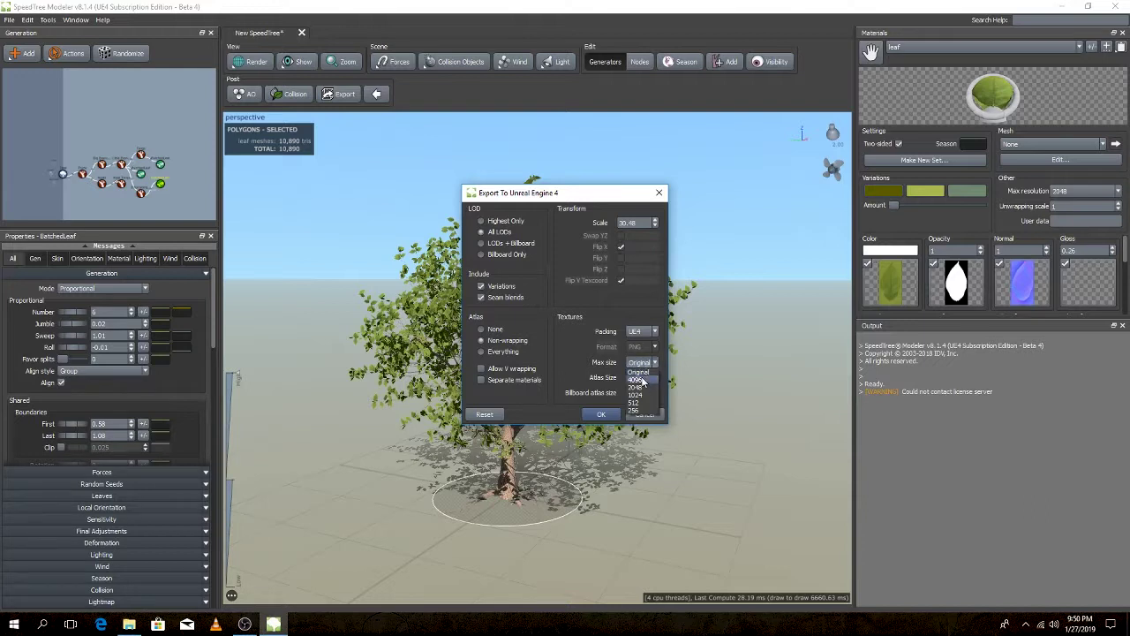
click(643, 379)
click(654, 378)
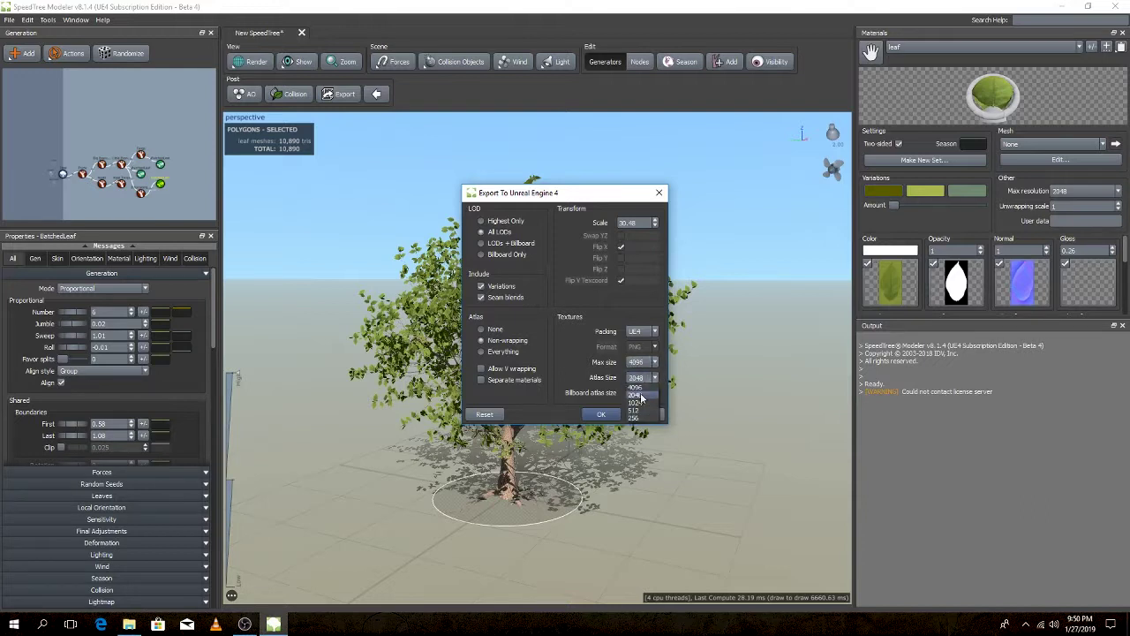
click(643, 396)
click(643, 395)
click(641, 411)
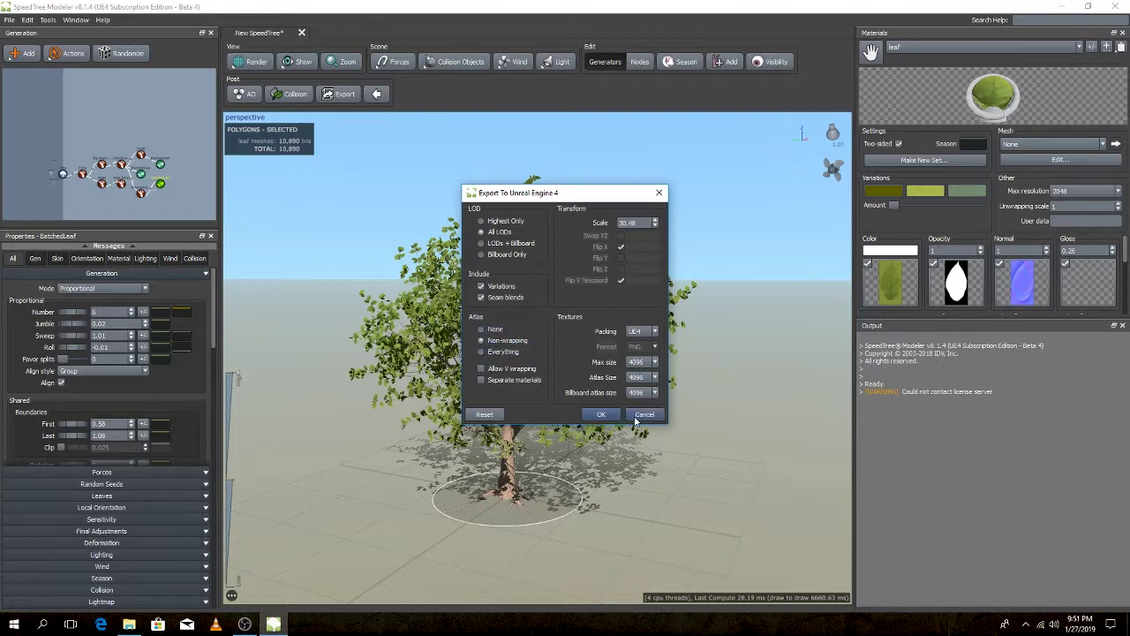
- Confirm the MyTree Unreal Engine 4 export and wait for it to finish
click(605, 416)
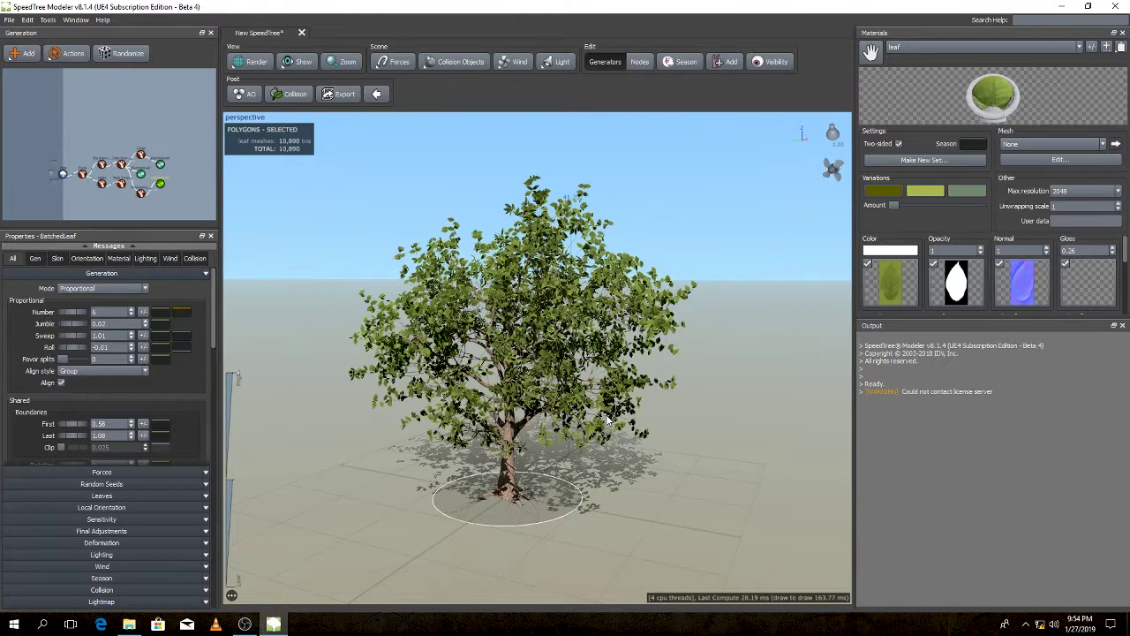
- Quit SpeedTree Modeler without saving, close Explorer, refresh the desktop and minimize OBS
click(1112, 7)
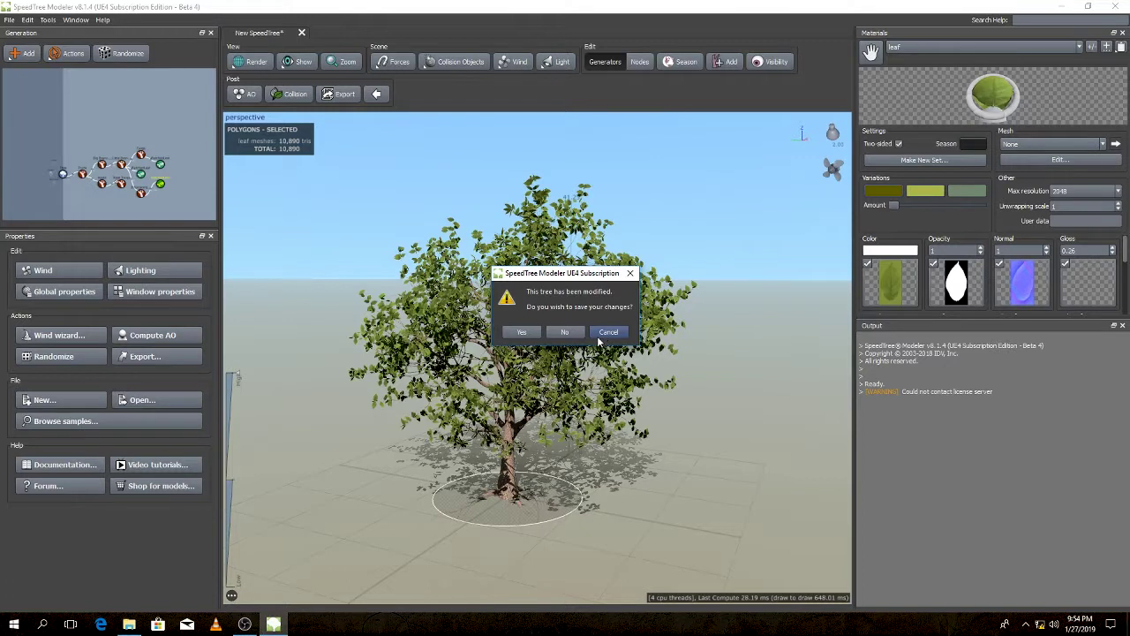
click(570, 335)
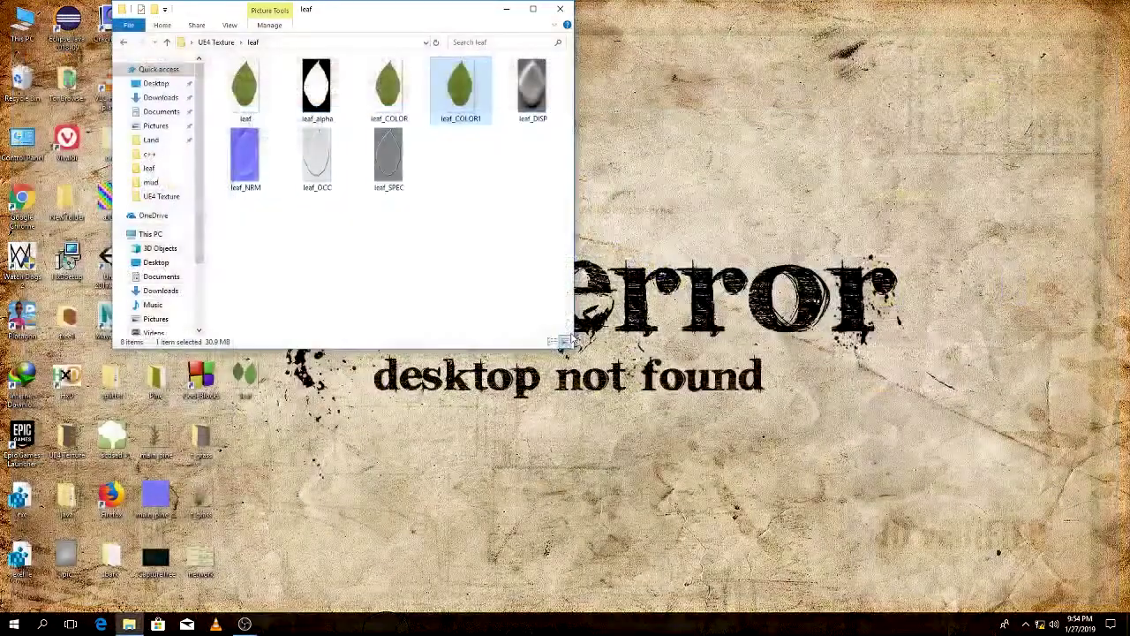
click(565, 9)
right_click(512, 157)
click(530, 192)
click(246, 625)
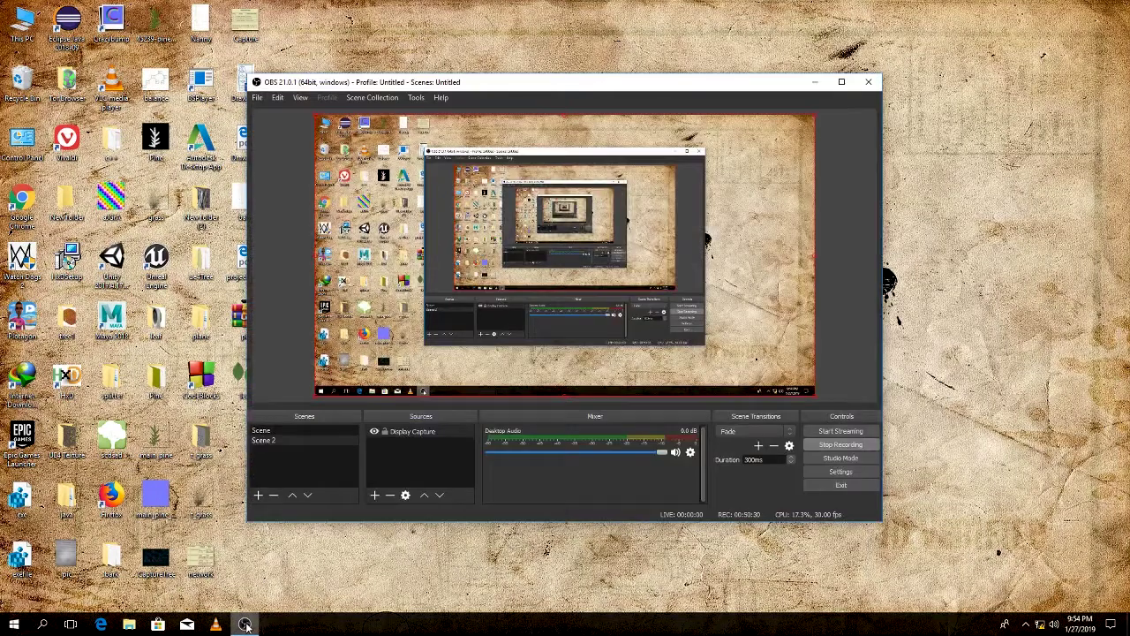
click(245, 624)
- Refresh the desktop again and launch Unreal Engine from its desktop shortcut
right_click(473, 209)
click(504, 246)
right_click(441, 201)
click(468, 237)
right_click(422, 196)
click(445, 231)
double_click(167, 265)
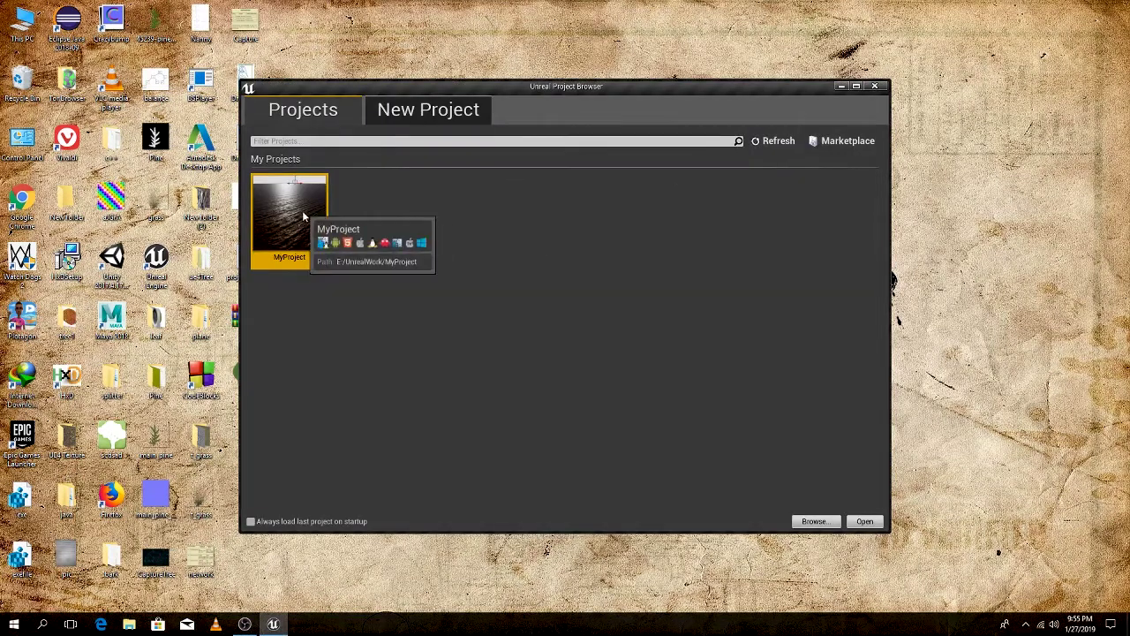
- Open MyProject and create a new level from the Default template
double_click(305, 218)
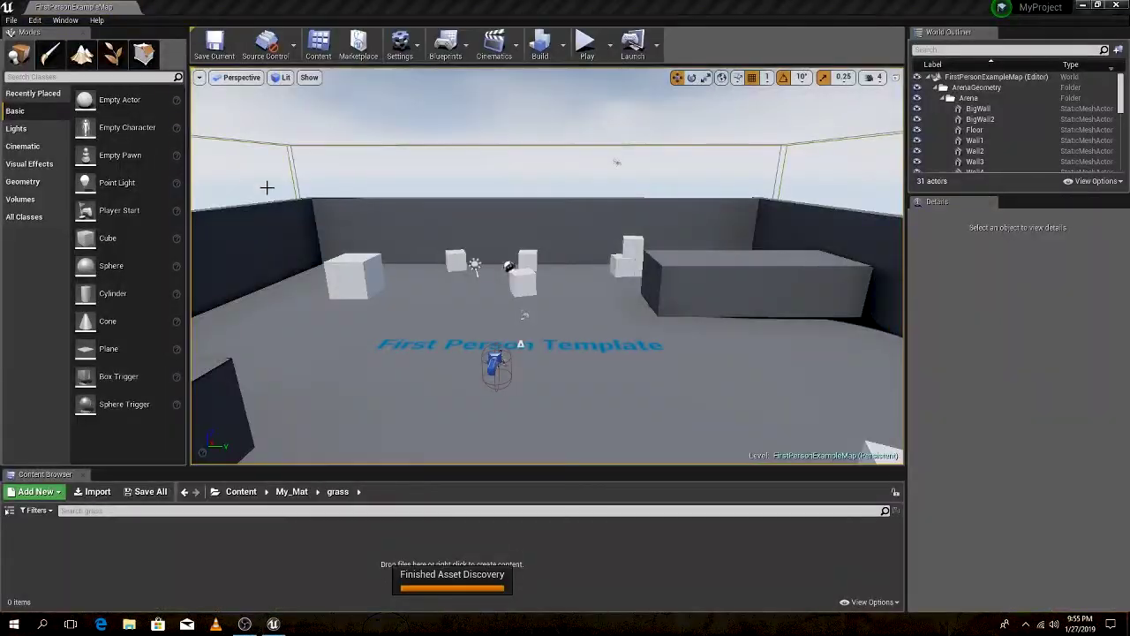
click(12, 21)
click(39, 43)
click(487, 246)
- Bring the viewport camera down and in close to the checkered floor and Player Start
right_drag(485, 241, 468, 247)
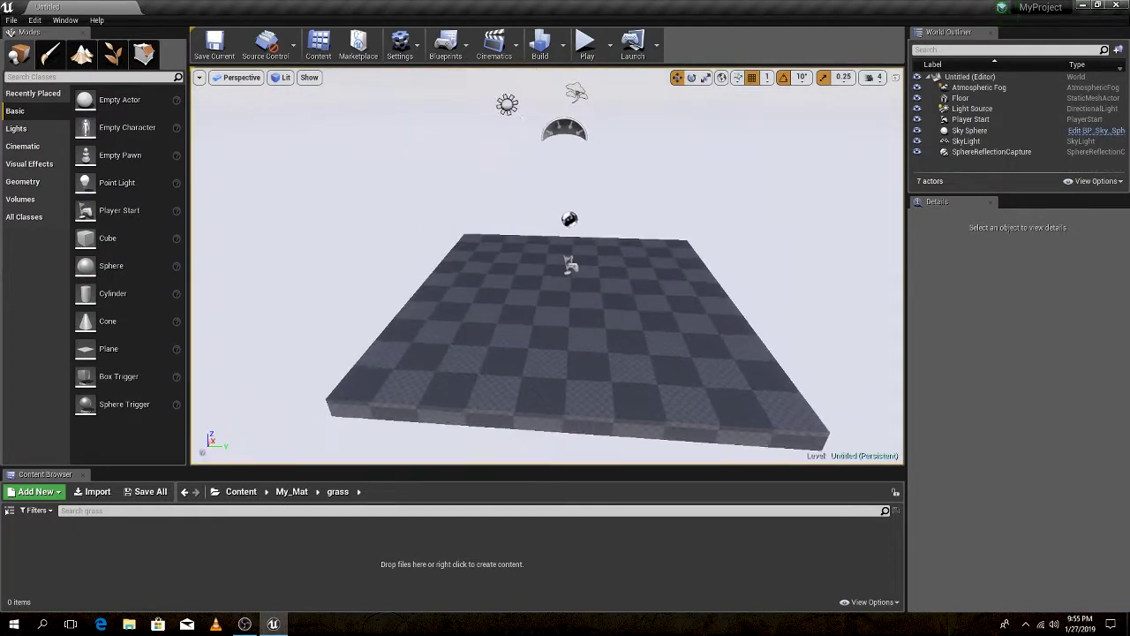
right_drag(574, 406, 578, 418)
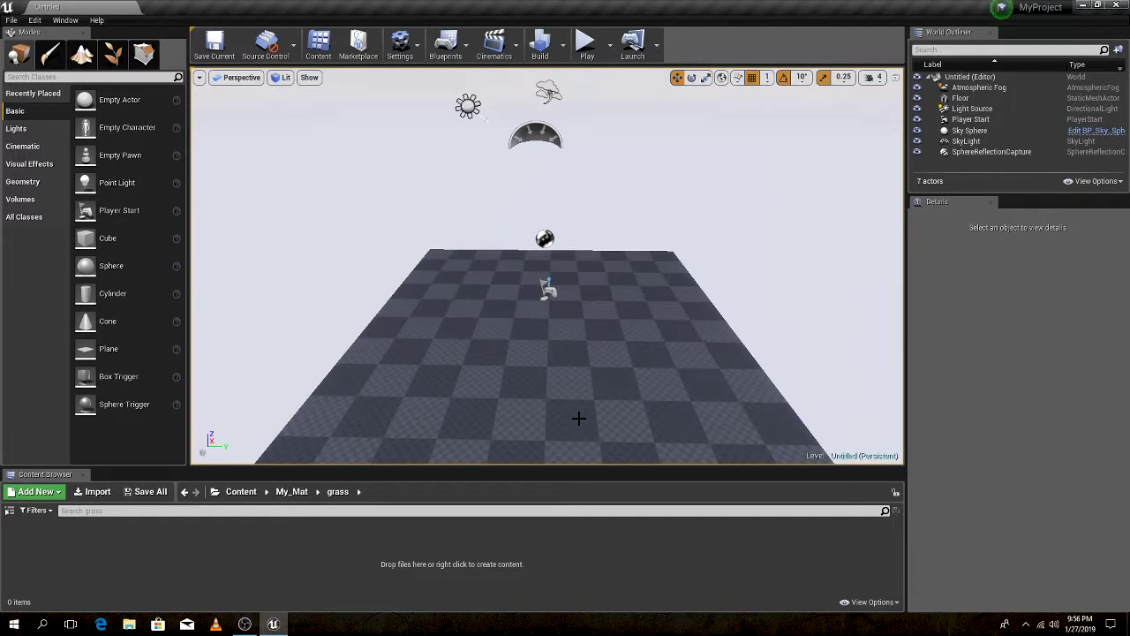
right_drag(579, 417, 577, 376)
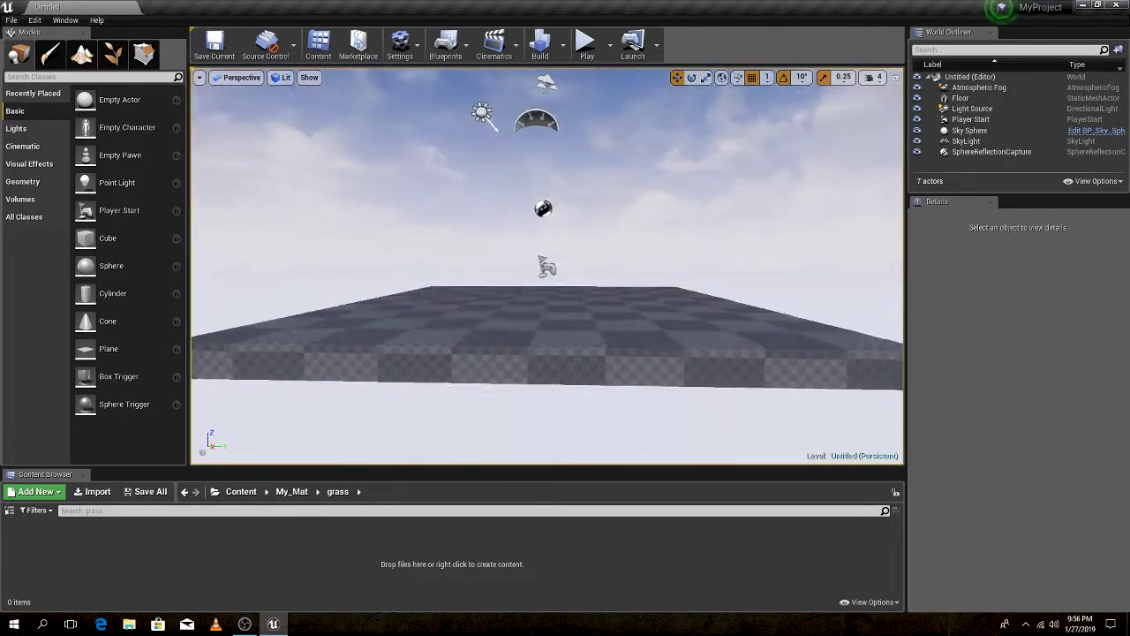
scroll(577, 376, up, 1)
scroll(578, 376, up, 1)
scroll(576, 375, up, 2)
scroll(573, 372, up, 1)
- Tilt the view toward the floor and dismiss the Add New asset list unused
right_drag(573, 372, 572, 388)
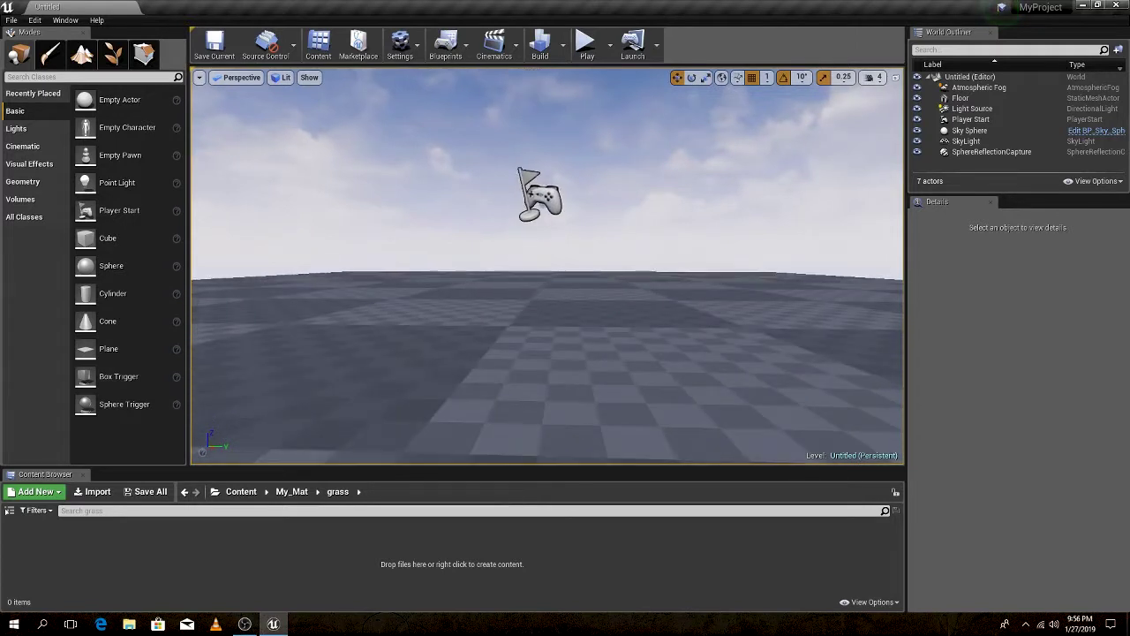
click(33, 492)
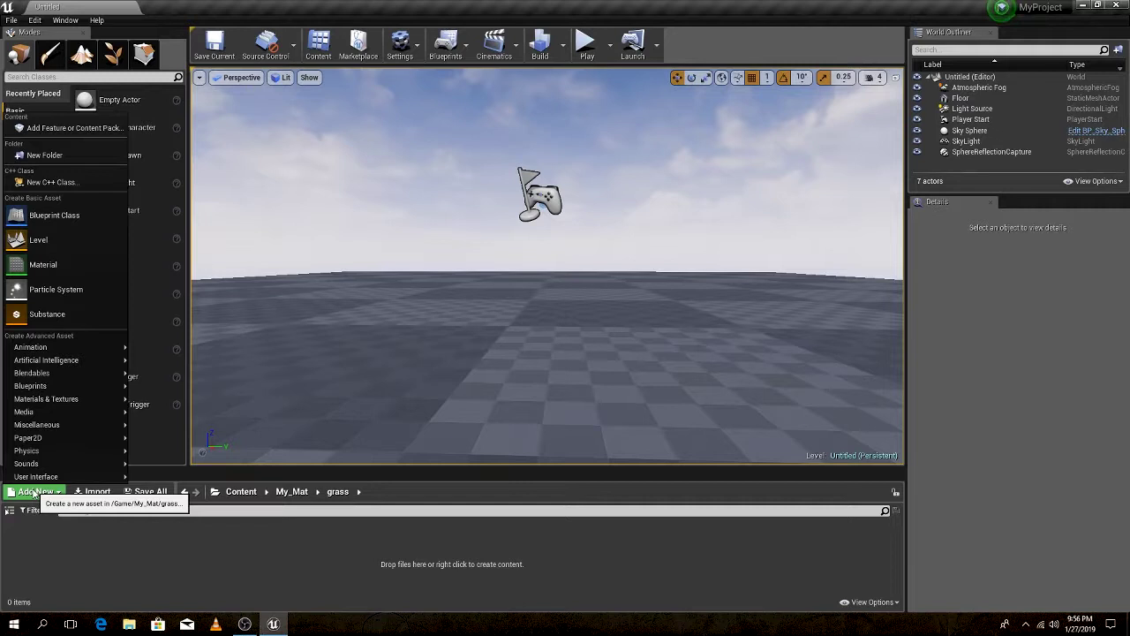
click(34, 493)
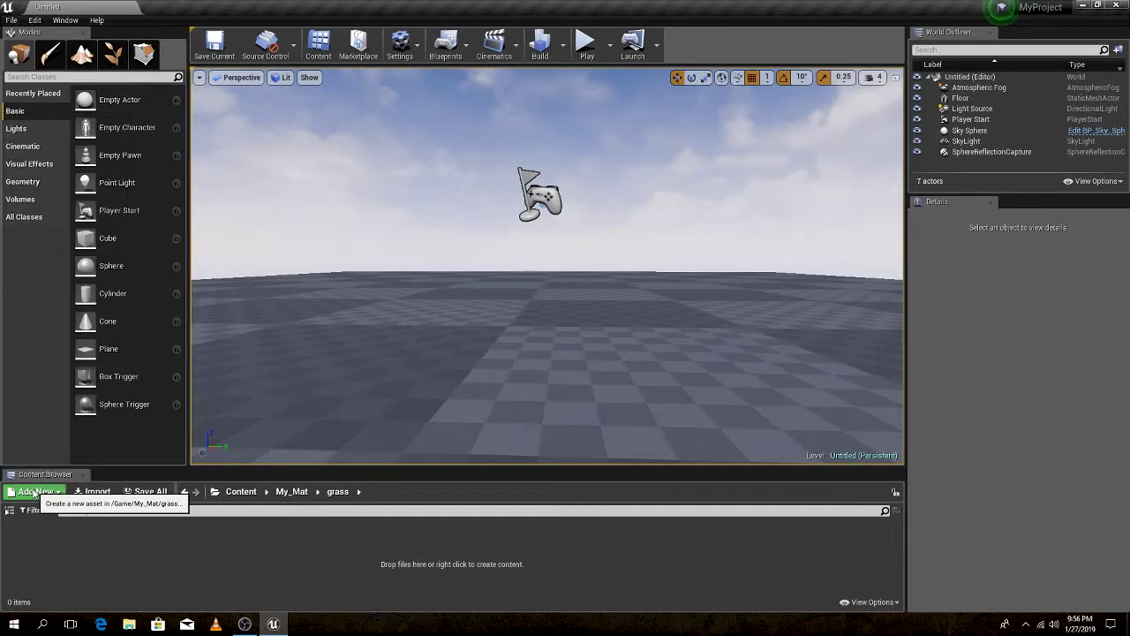
- Create a MyTree folder at the Content root, open it, and restore the editor to a window
click(241, 491)
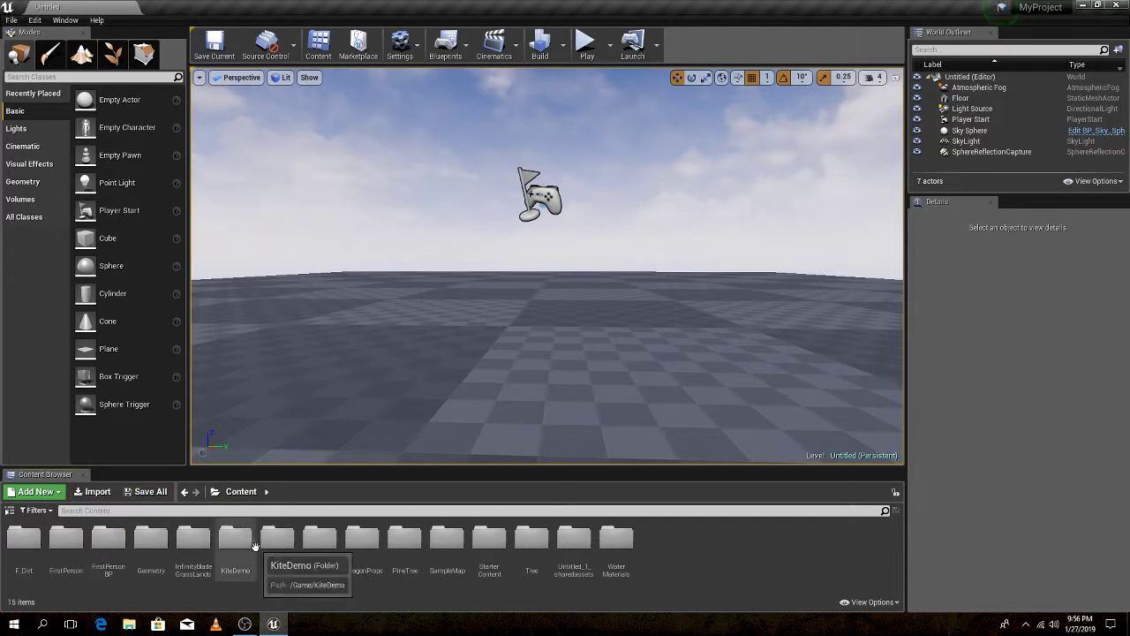
right_click(711, 571)
click(752, 212)
text(MyTree)
key(Return)
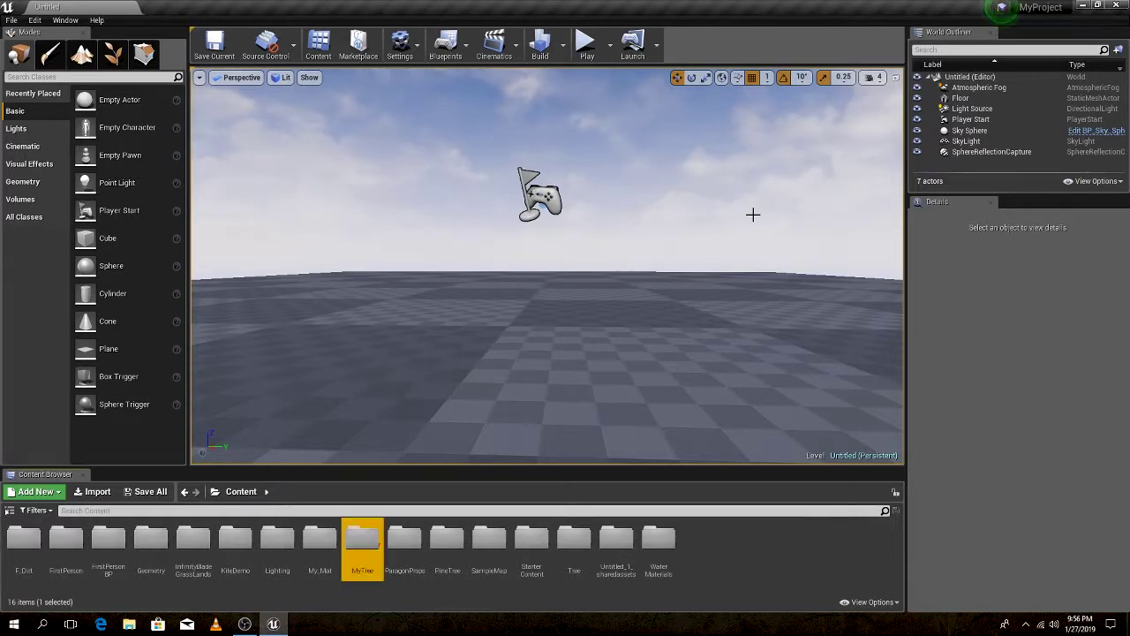
double_click(360, 541)
mouse_move(583, 7)
mouse_down()
mouse_move(583, 27)
mouse_move(738, 73)
mouse_up()
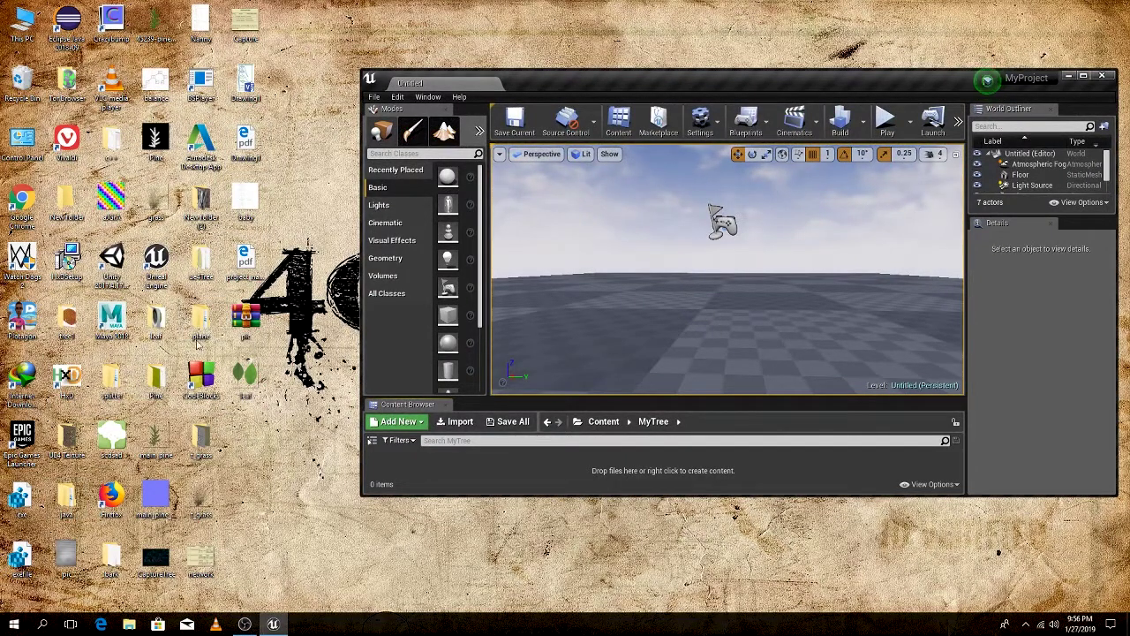
- Open ue4Tree > custom tree in File Explorer, sized as a window beside the editor
double_click(201, 261)
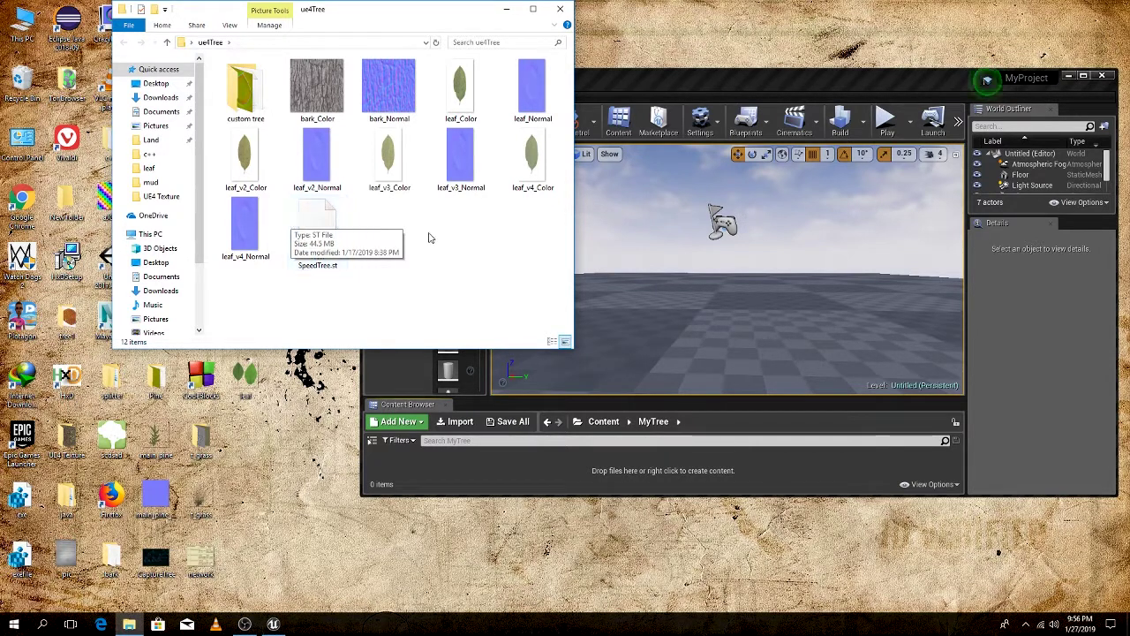
mouse_move(159, 220)
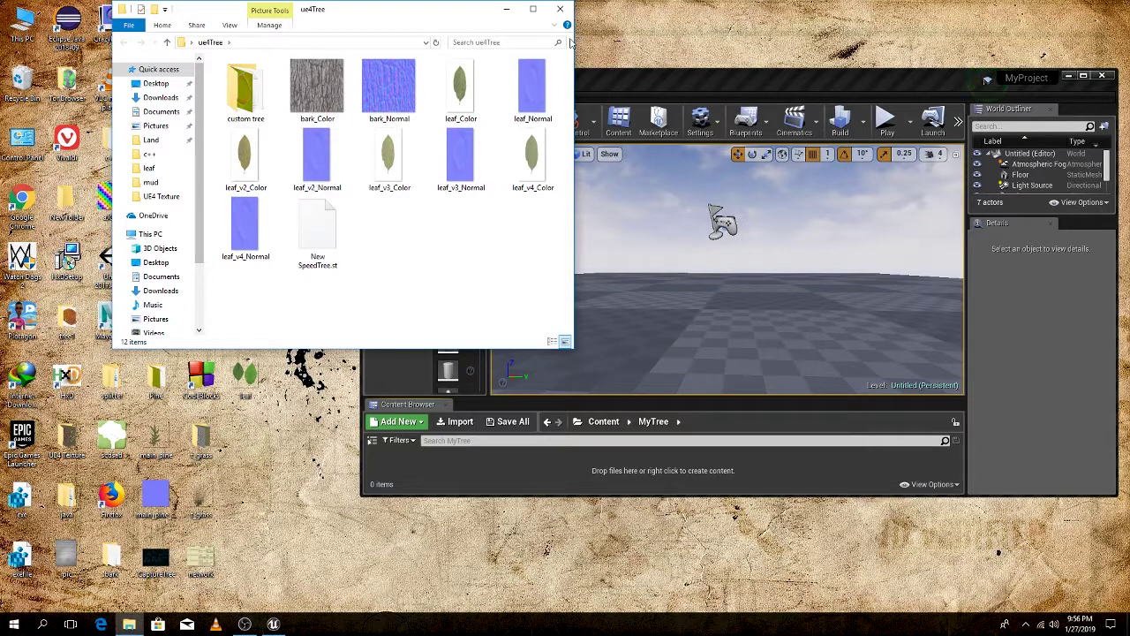
click(532, 9)
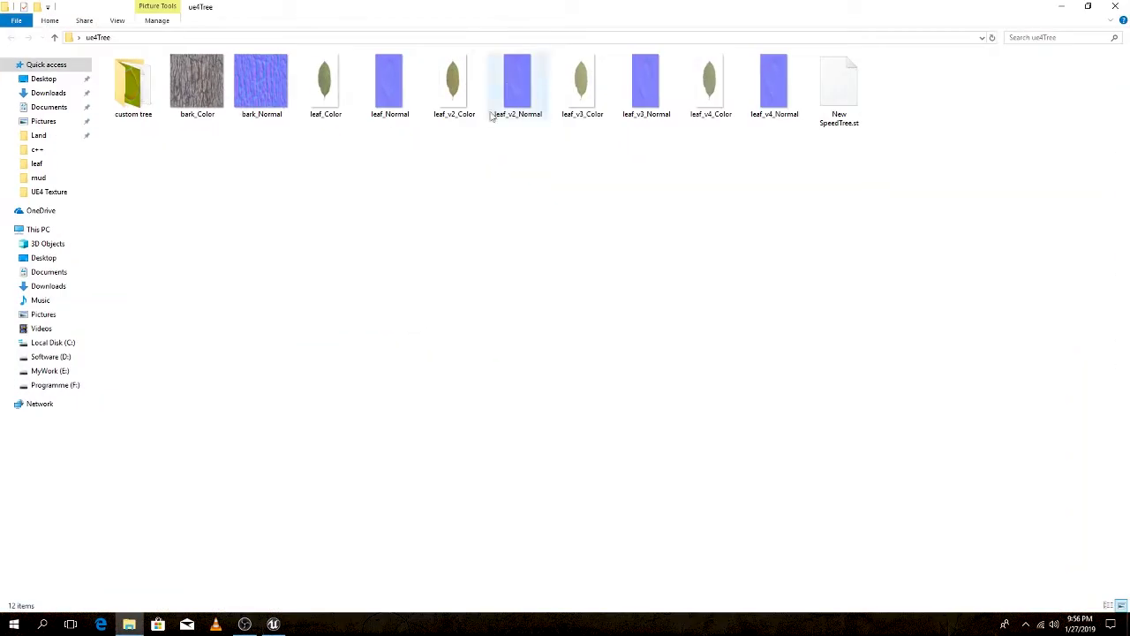
double_click(148, 80)
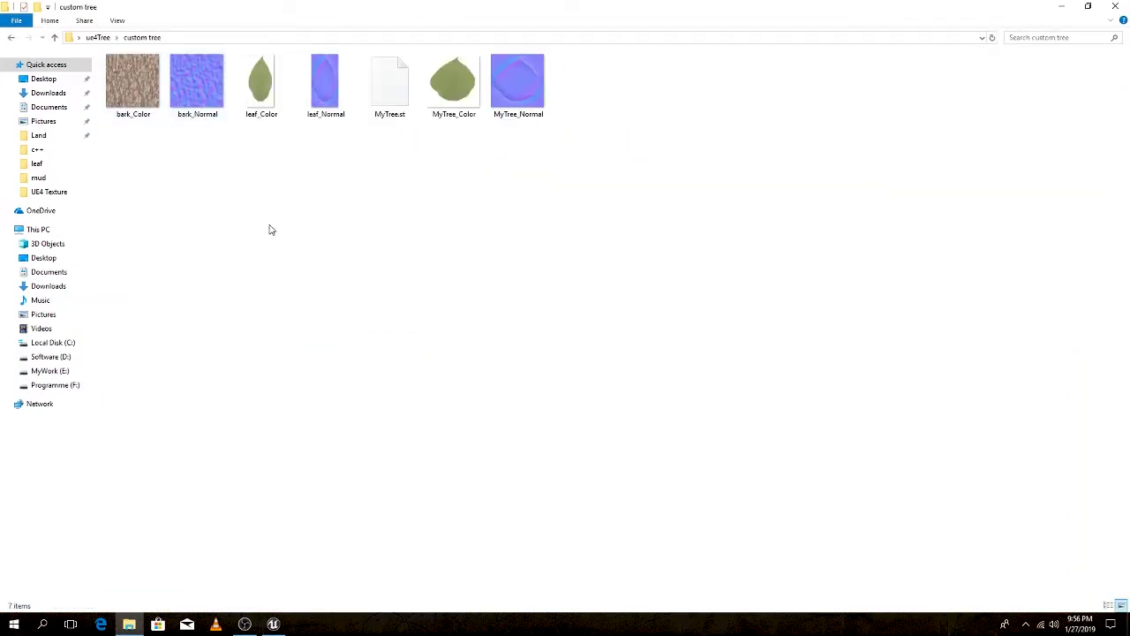
double_click(561, 5)
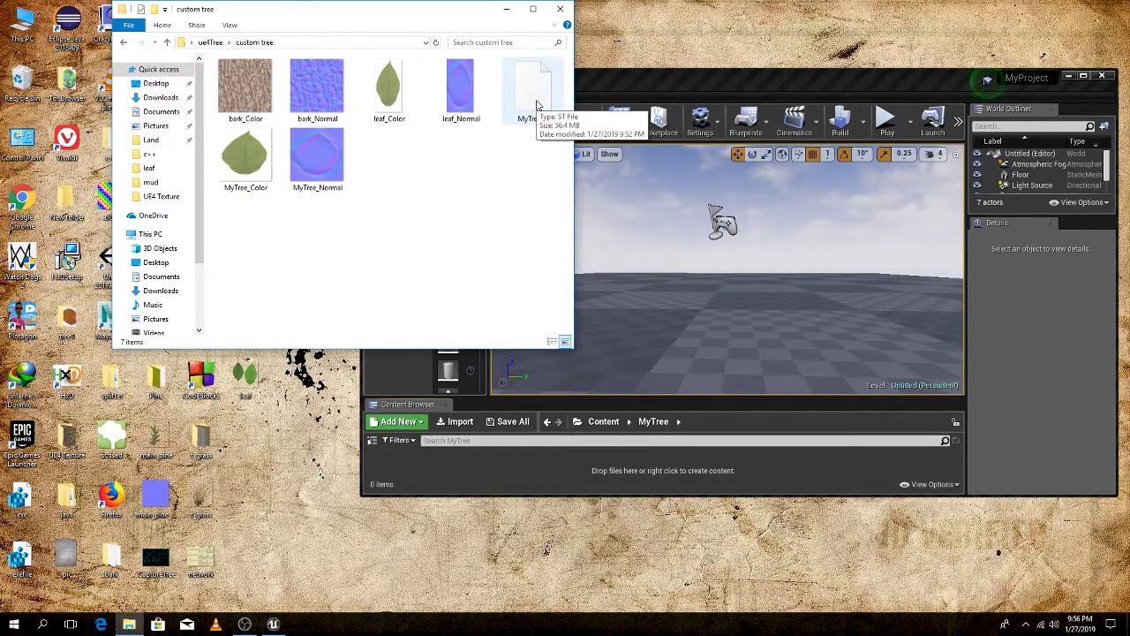
- Import MyTree.st with Include Collision, Create Materials, Include Subsurface and Include Vertex Processing
drag(536, 105, 565, 472)
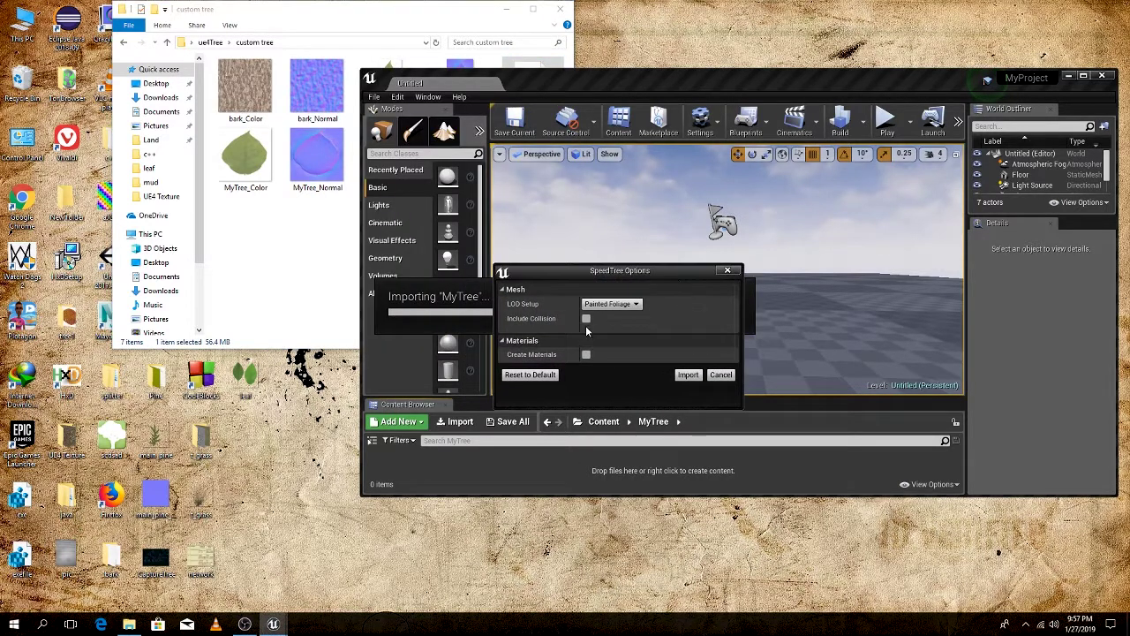
click(586, 318)
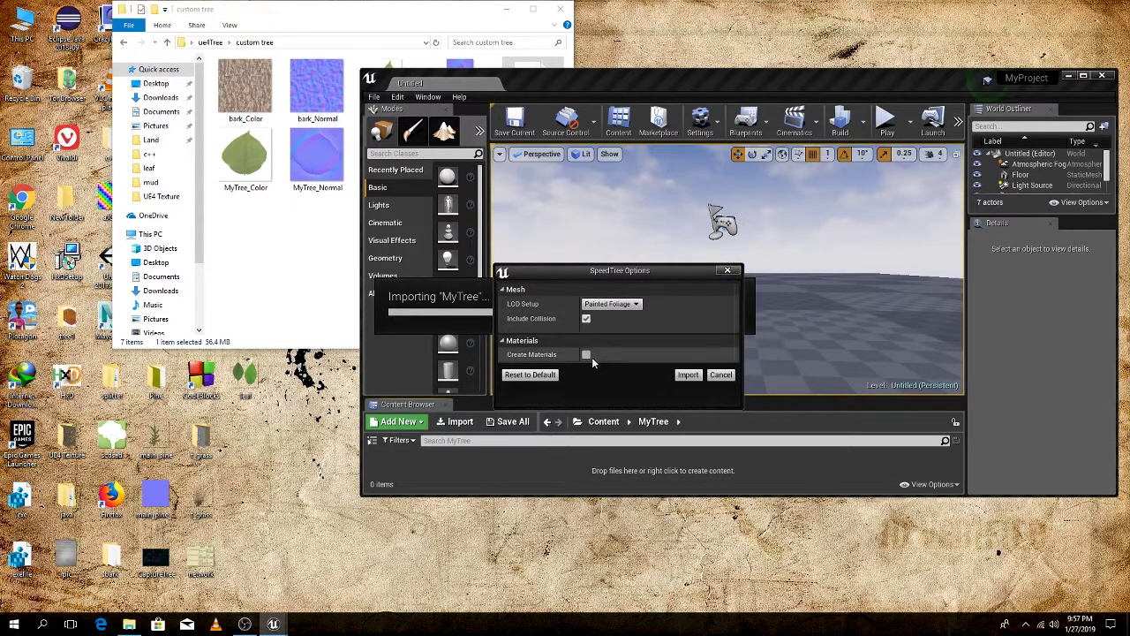
click(585, 354)
click(585, 368)
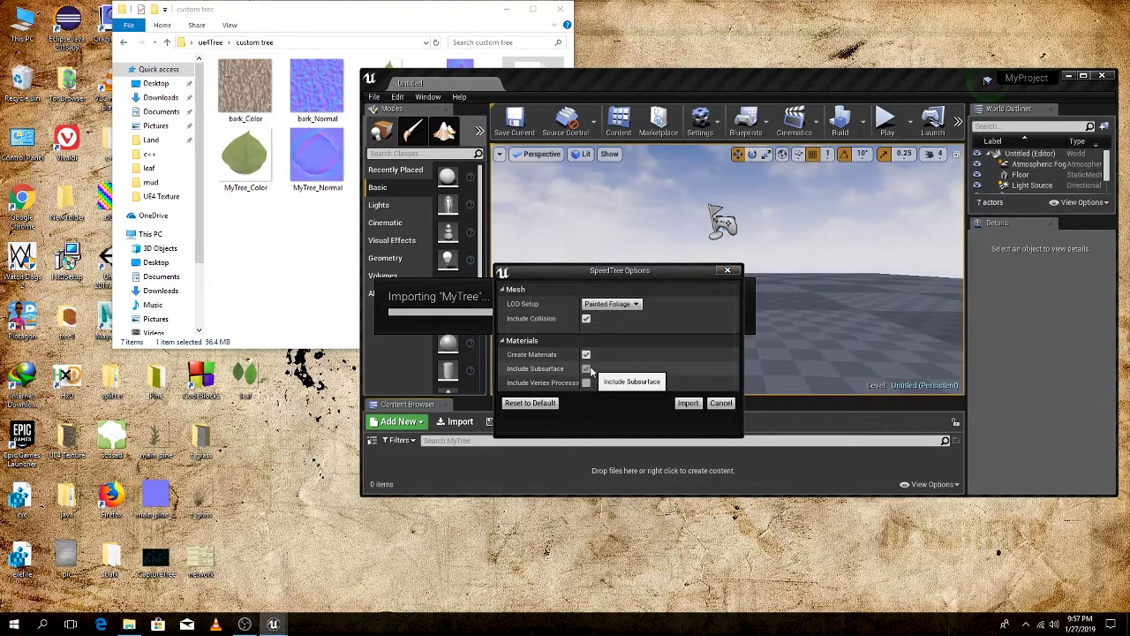
click(585, 383)
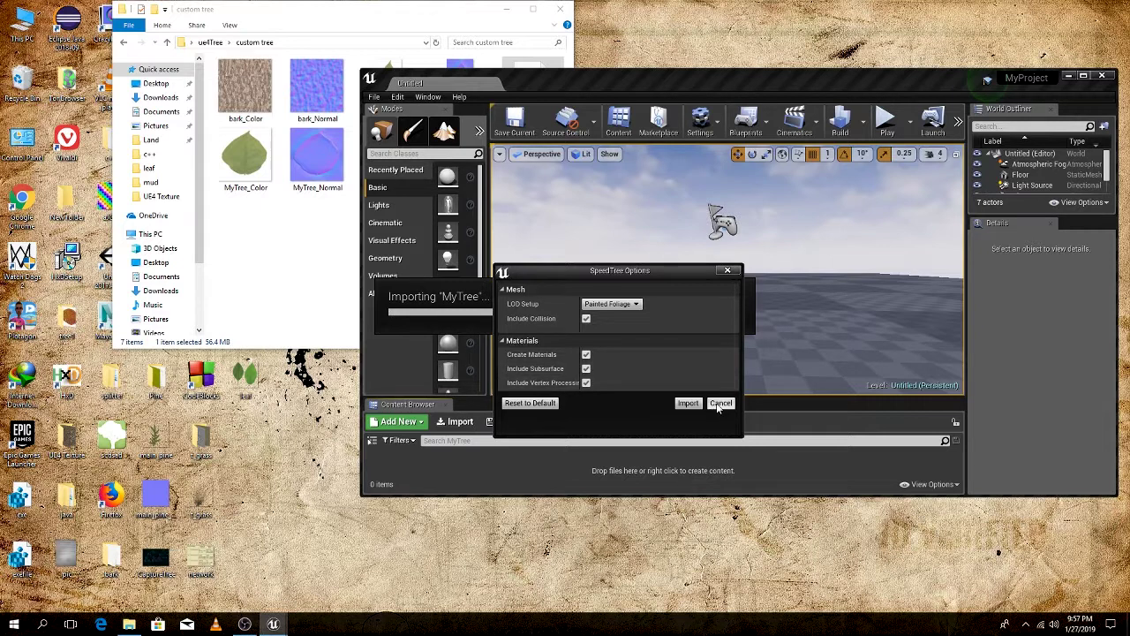
click(688, 402)
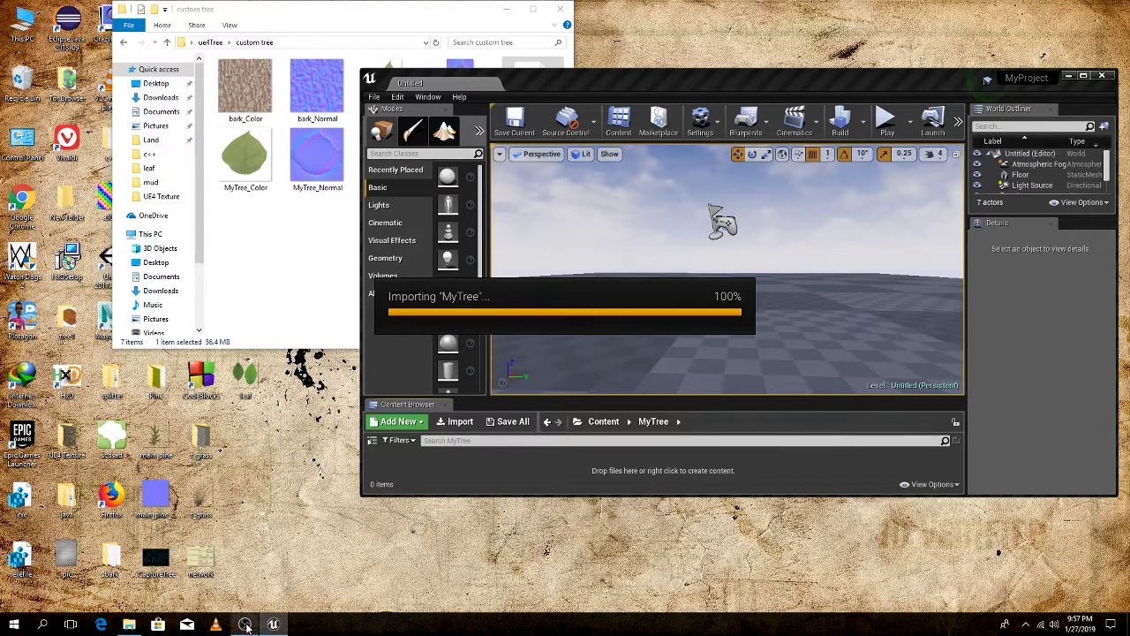
- Empty the Recycle Bin, confirming permanent deletion
right_click(22, 69)
click(70, 99)
click(610, 359)
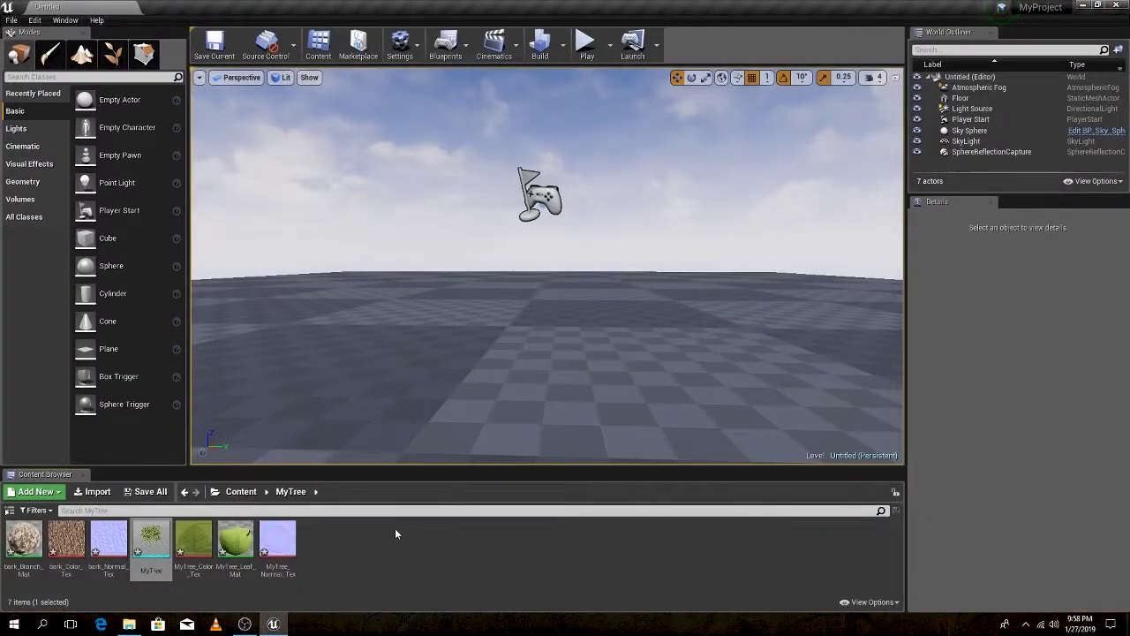
- Drag the MyTree mesh from the Content Browser onto the floor in the viewport
middle_drag(360, 449, 358, 405)
scroll(358, 405, up, 3)
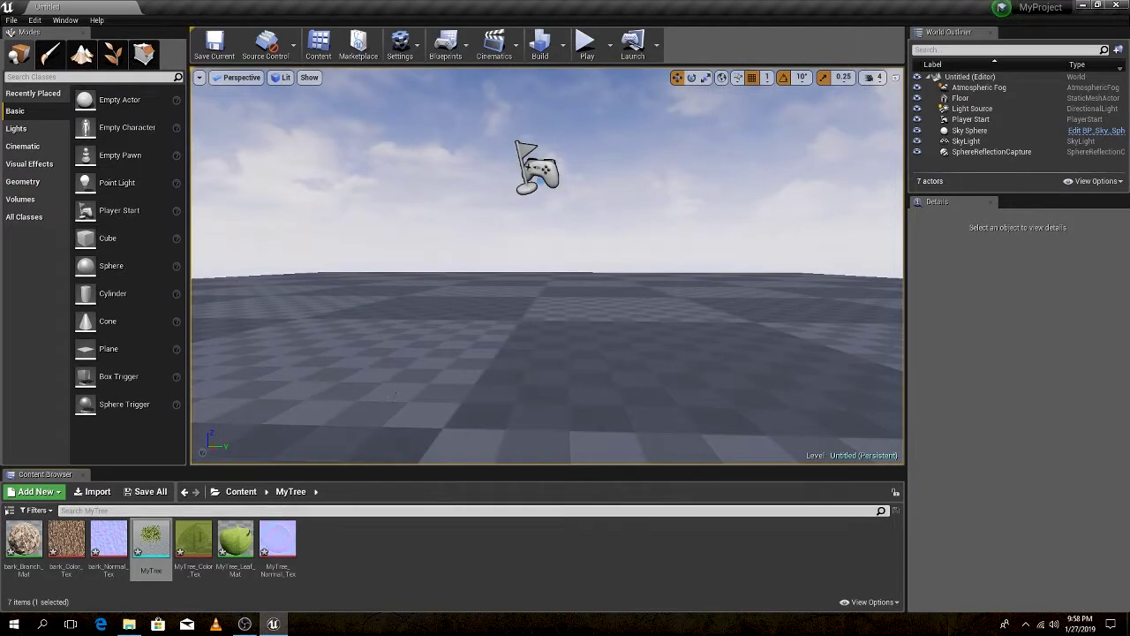
mouse_move(151, 540)
mouse_down()
mouse_move(451, 350)
mouse_move(515, 290)
mouse_move(627, 229)
mouse_up()
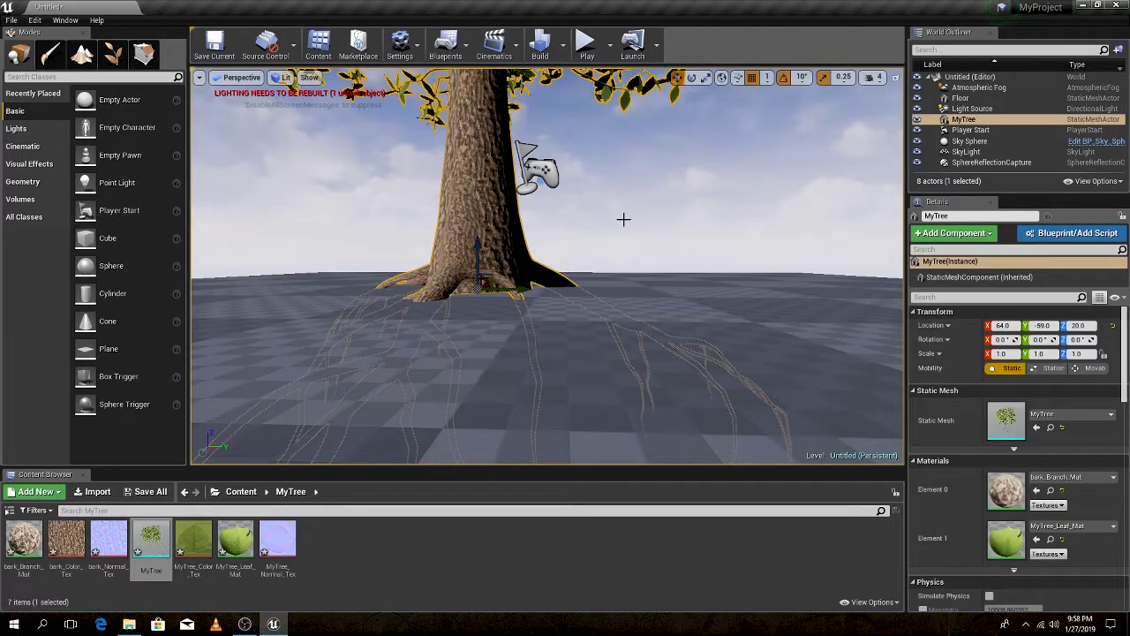
drag(642, 192, 642, 150)
- Focus on the placed tree, then scale the Floor to 50 on X and Y
key(f)
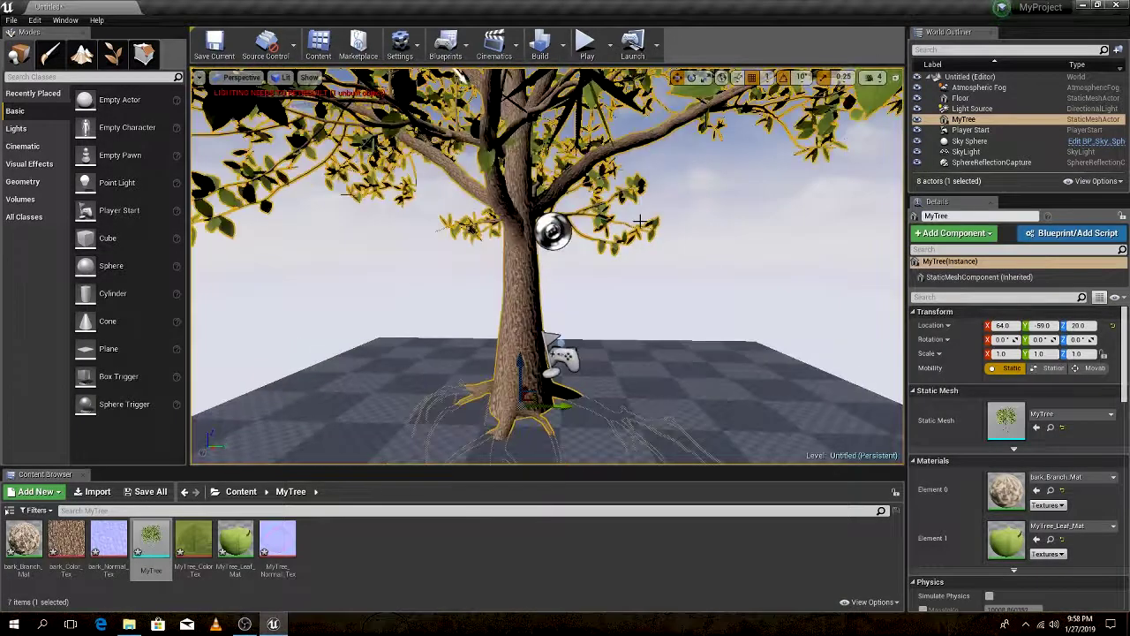
click(676, 349)
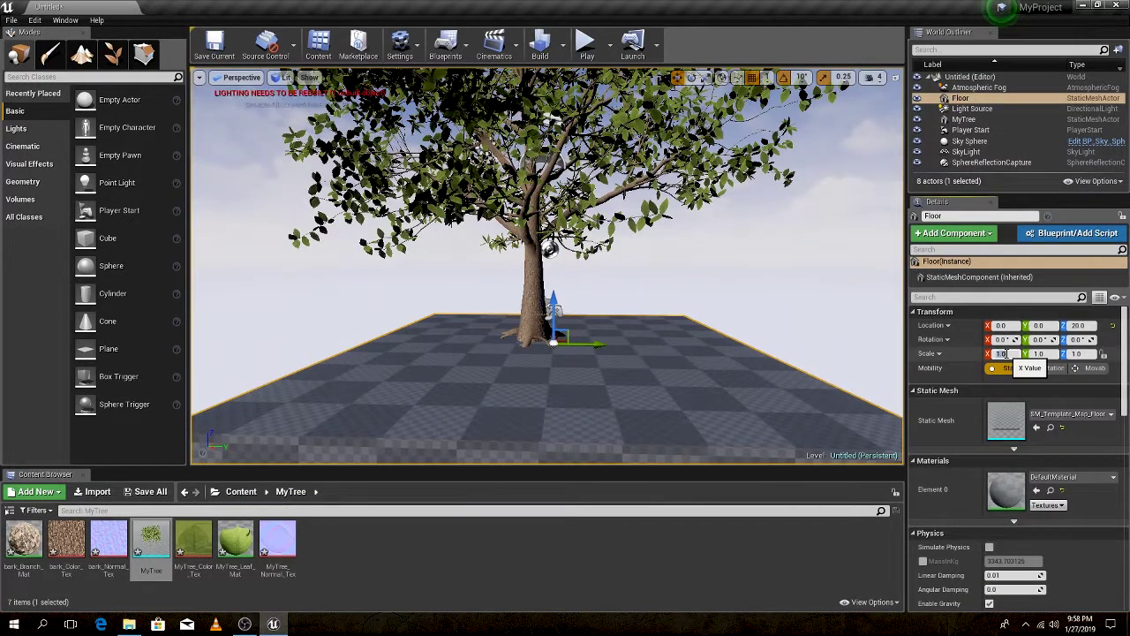
text(10)
text(50)
click(1040, 354)
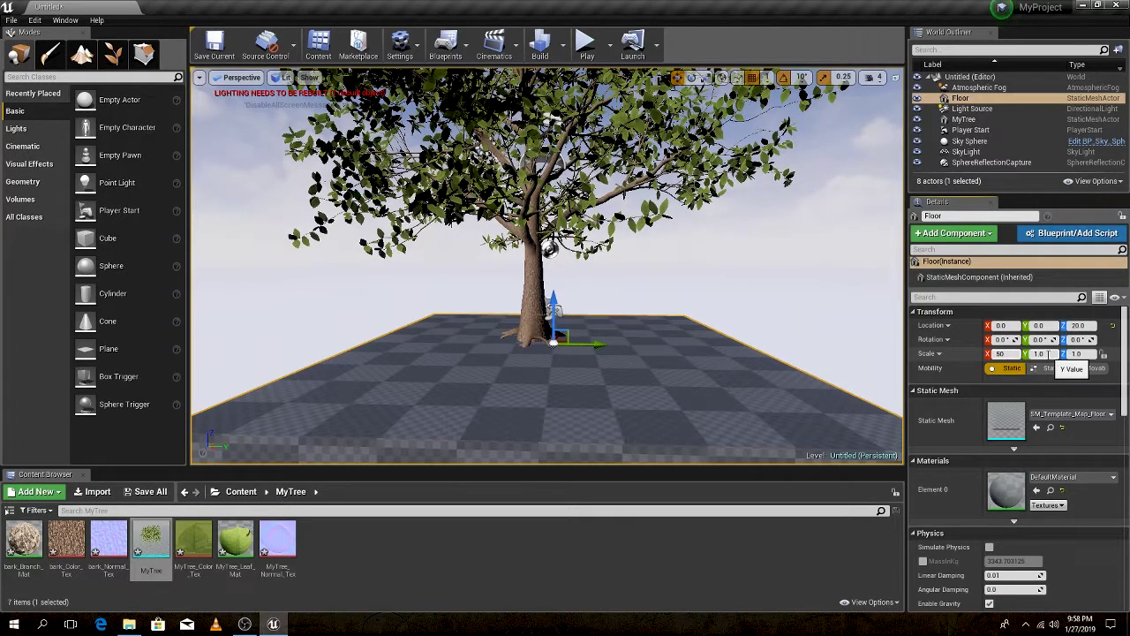
text(50)
key(Return)
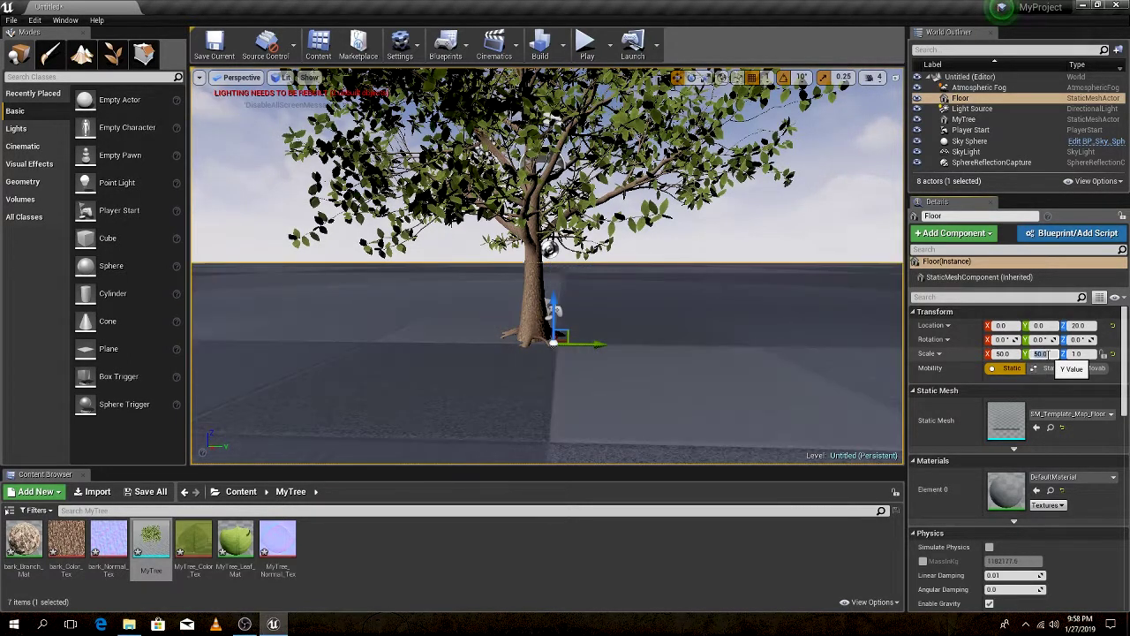
scroll(609, 313, up, 2)
scroll(607, 301, down, 1)
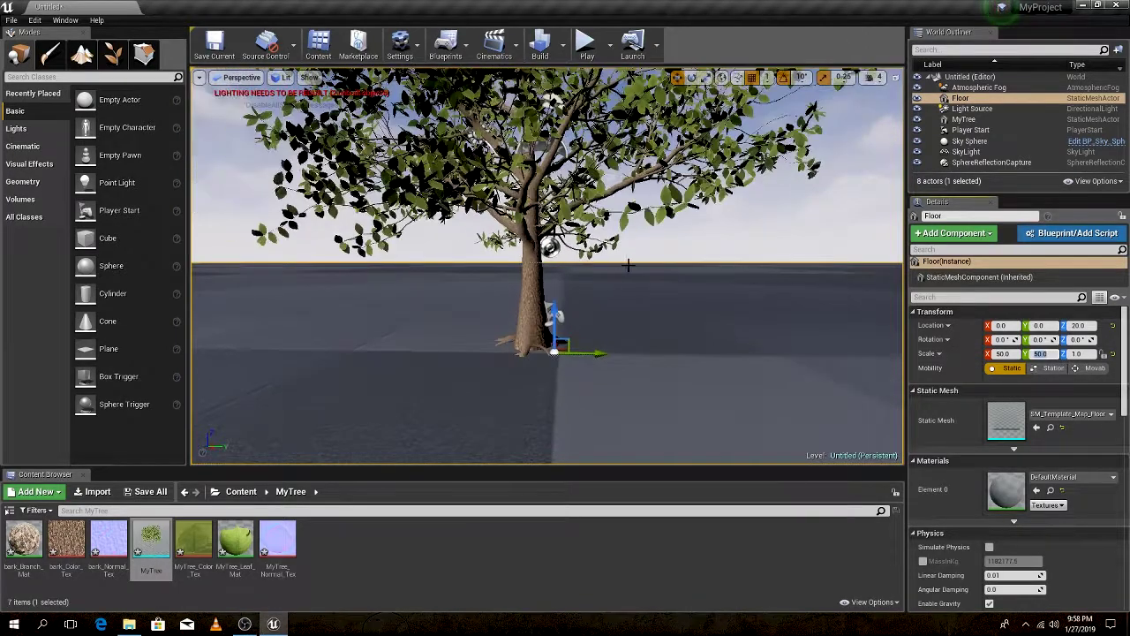
- Fly the camera toward and into MyTree's branches to inspect bark and leaves
mouse_move(648, 302)
right_down()
mouse_move(648, 353)
mouse_move(648, 300)
right_up()
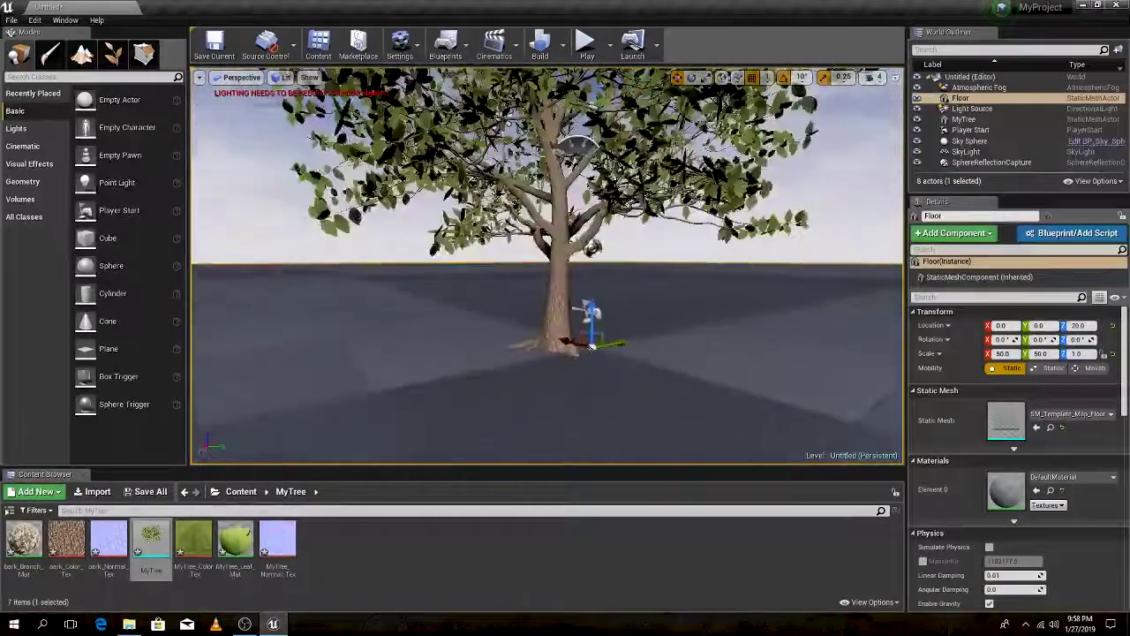
scroll(658, 311, up, 3)
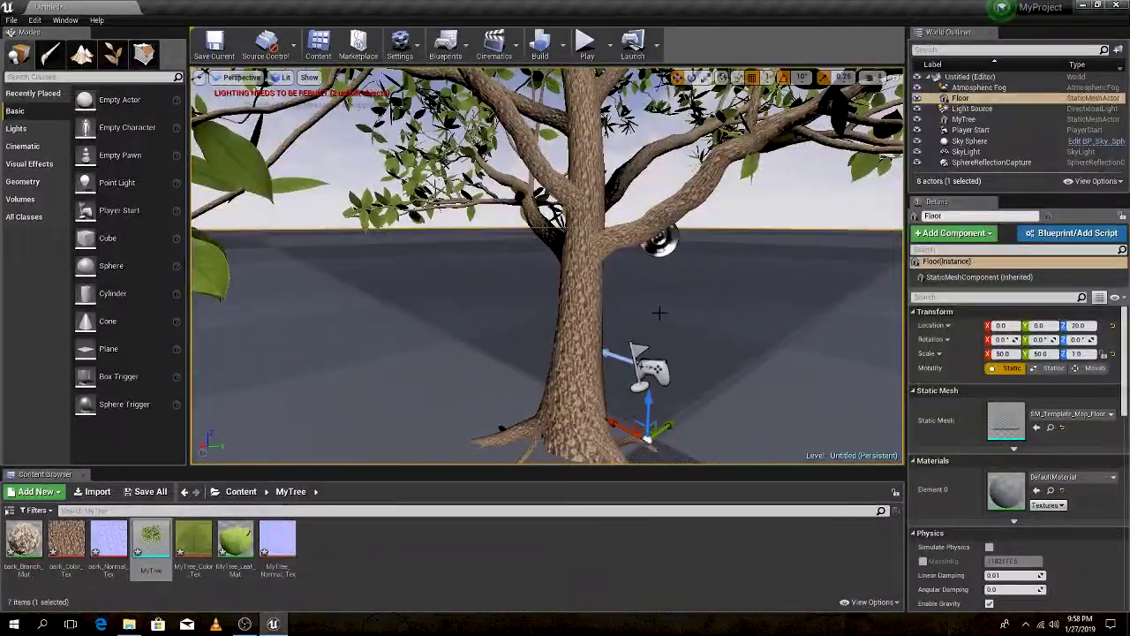
drag(674, 327, 673, 291)
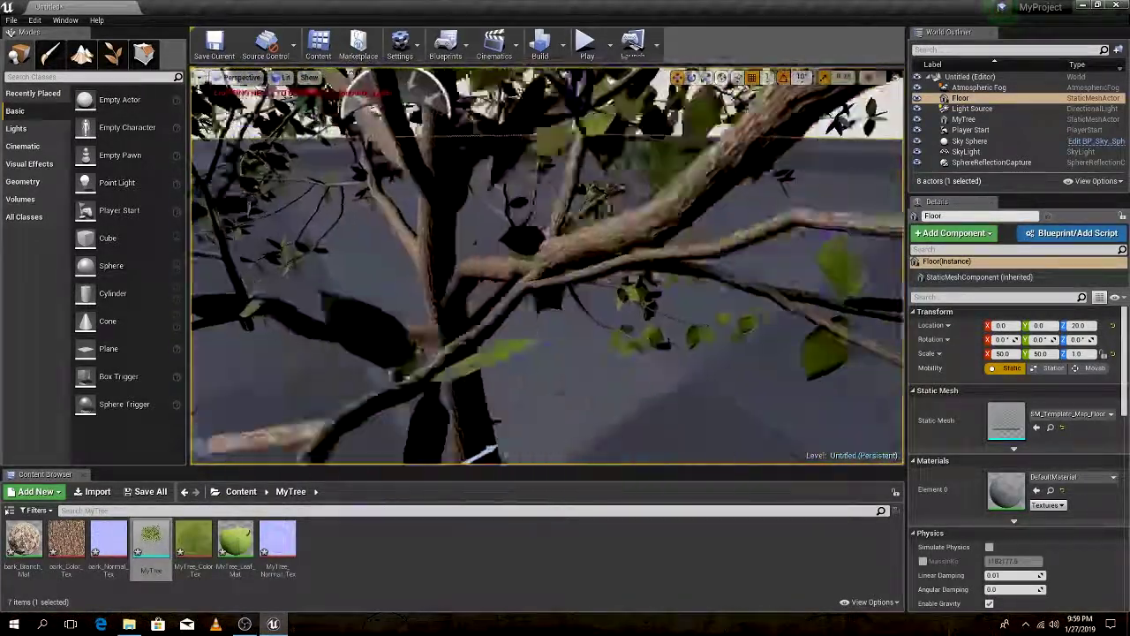